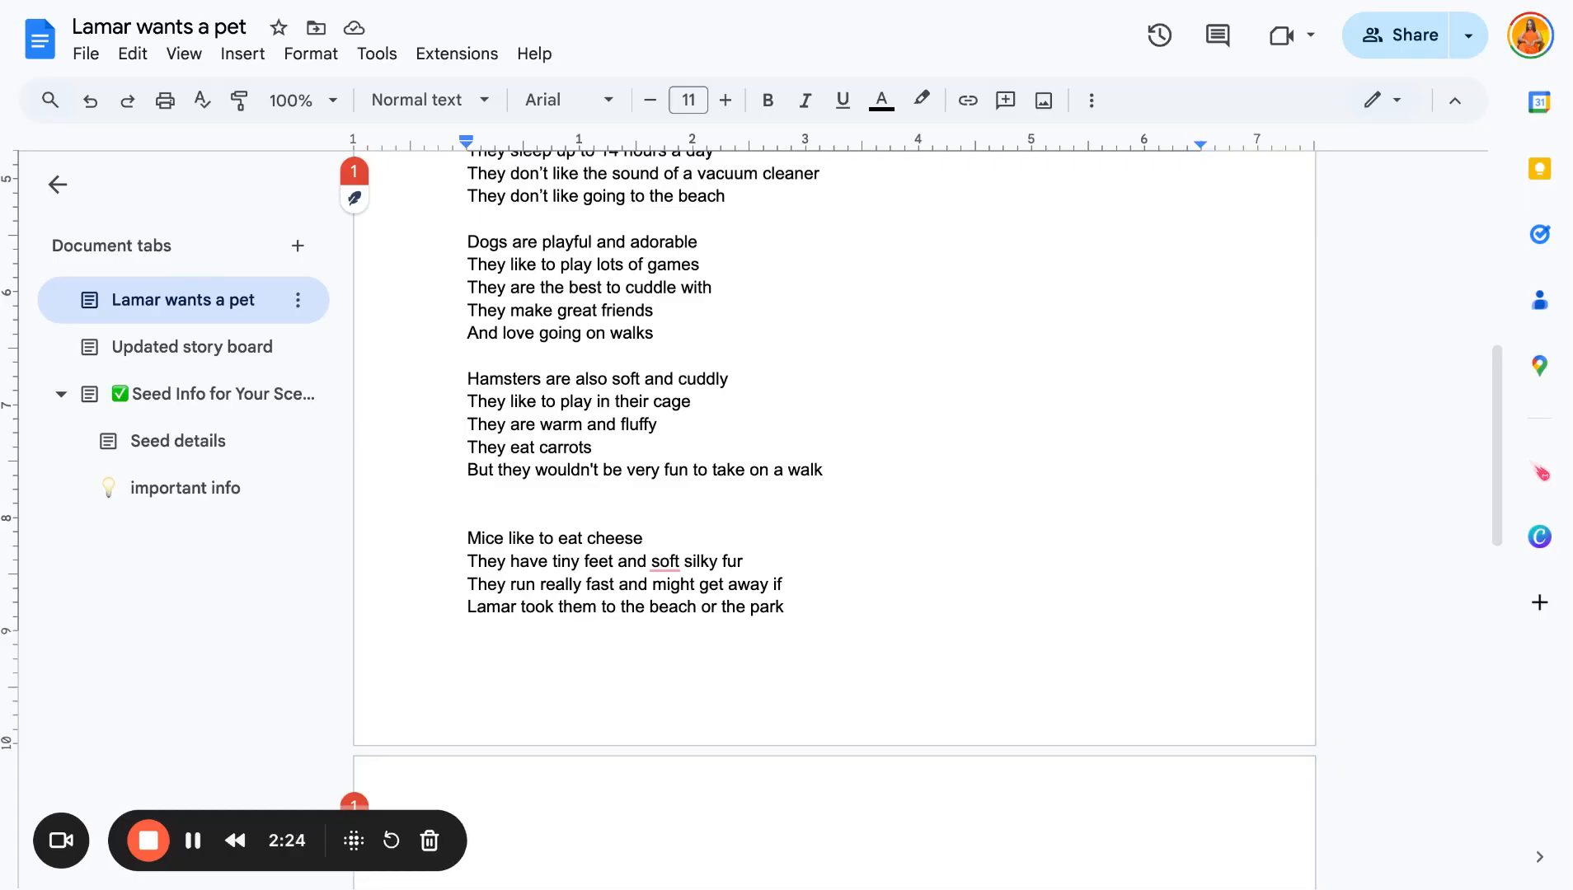
- Review the Lamar wants a pet story document from its ending back up to the title
scroll(632, 589, down, 13)
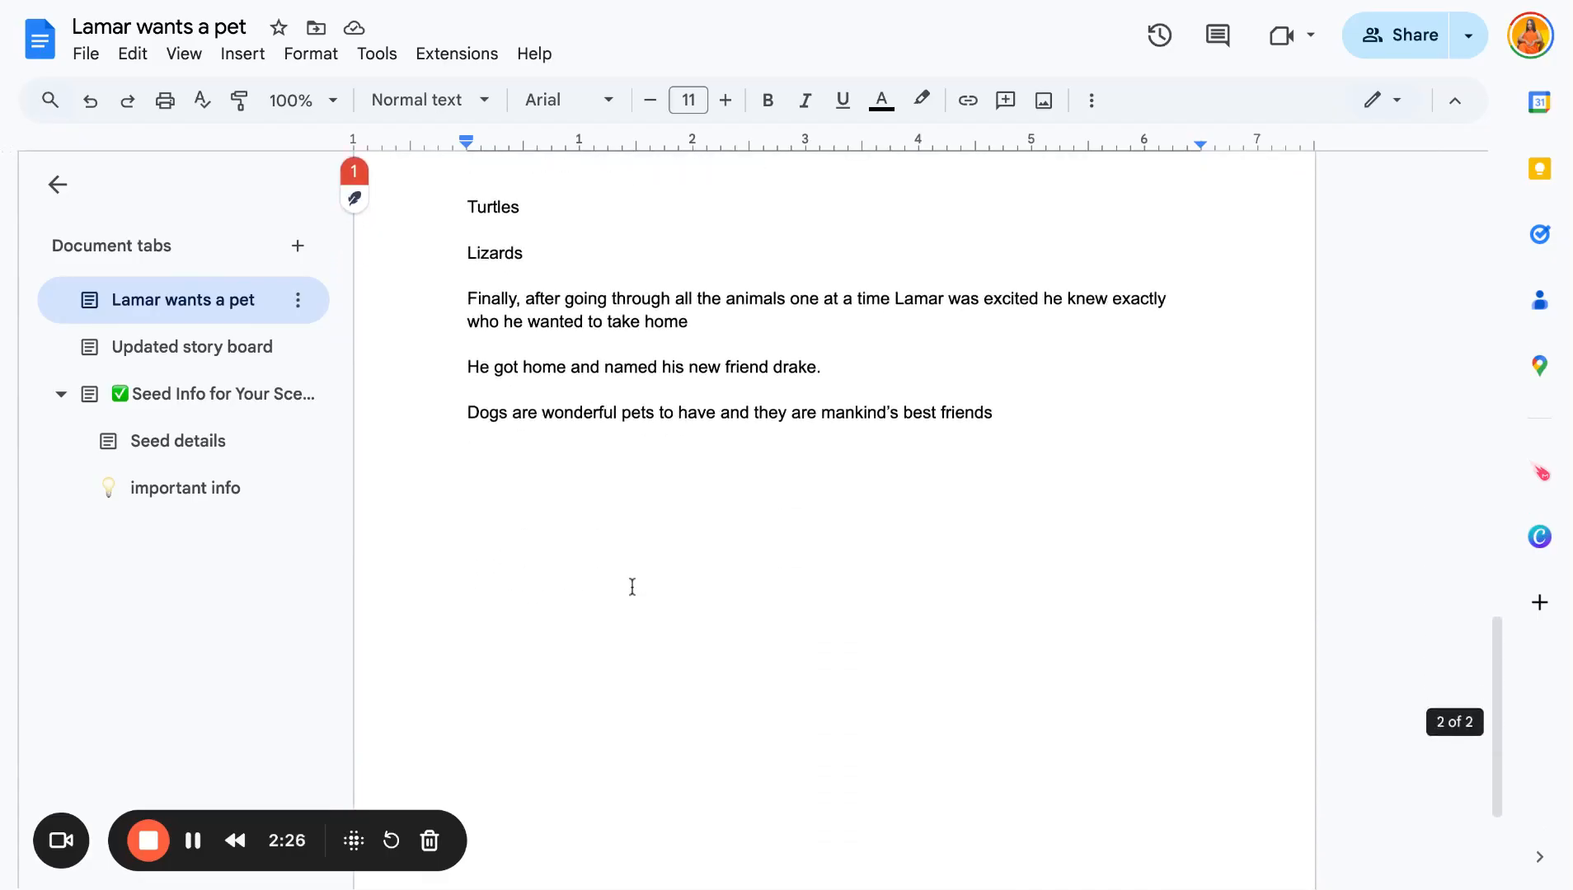
scroll(632, 587, up, 5)
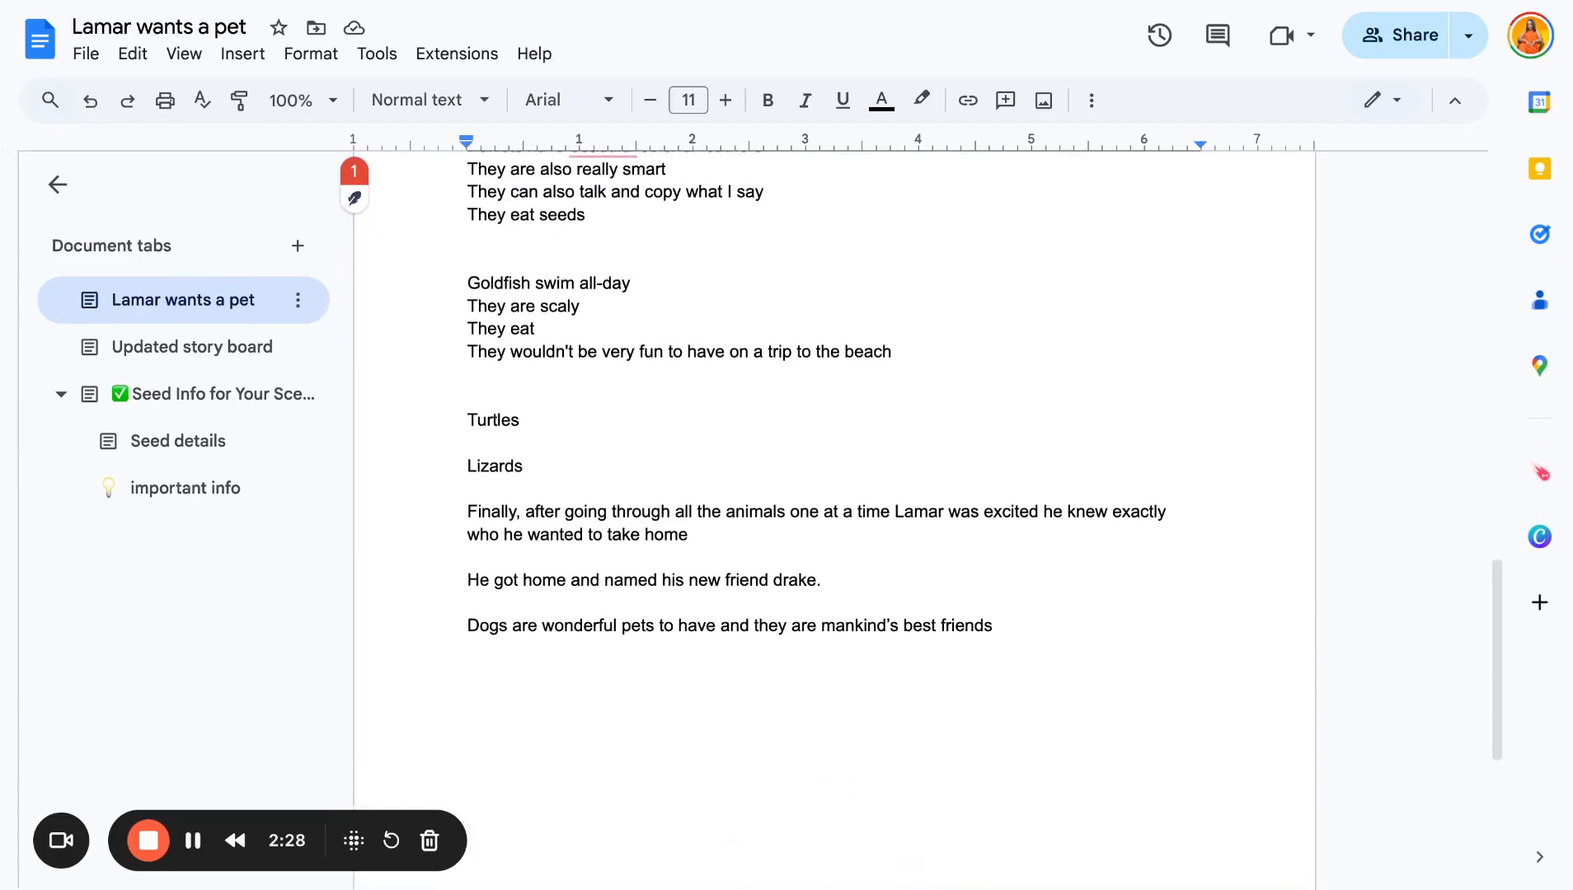
drag(1027, 627, 350, 638)
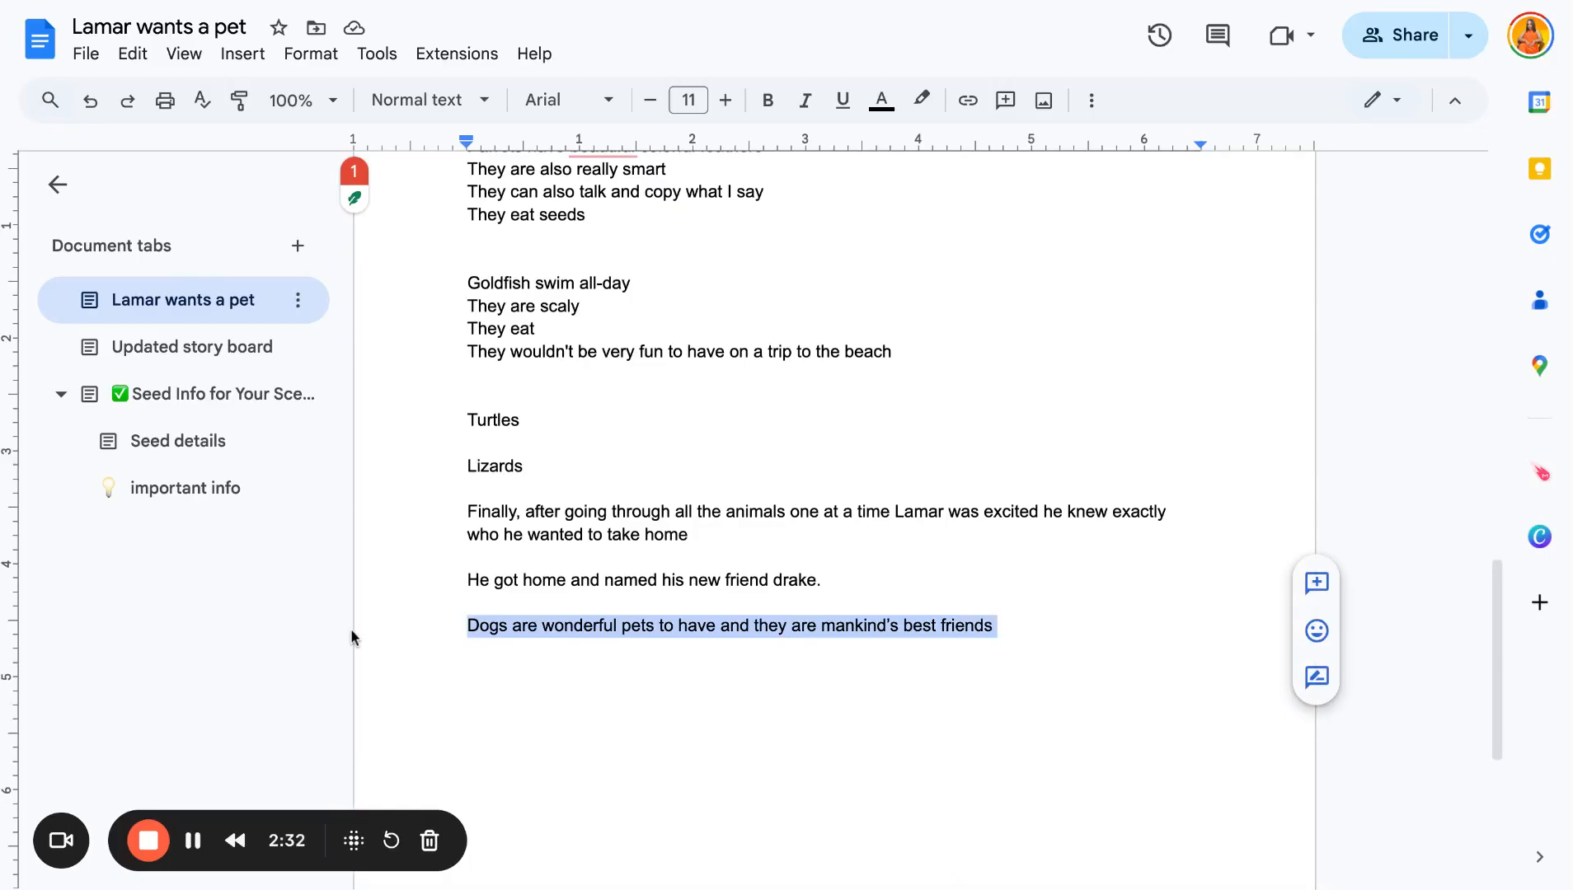
click(756, 653)
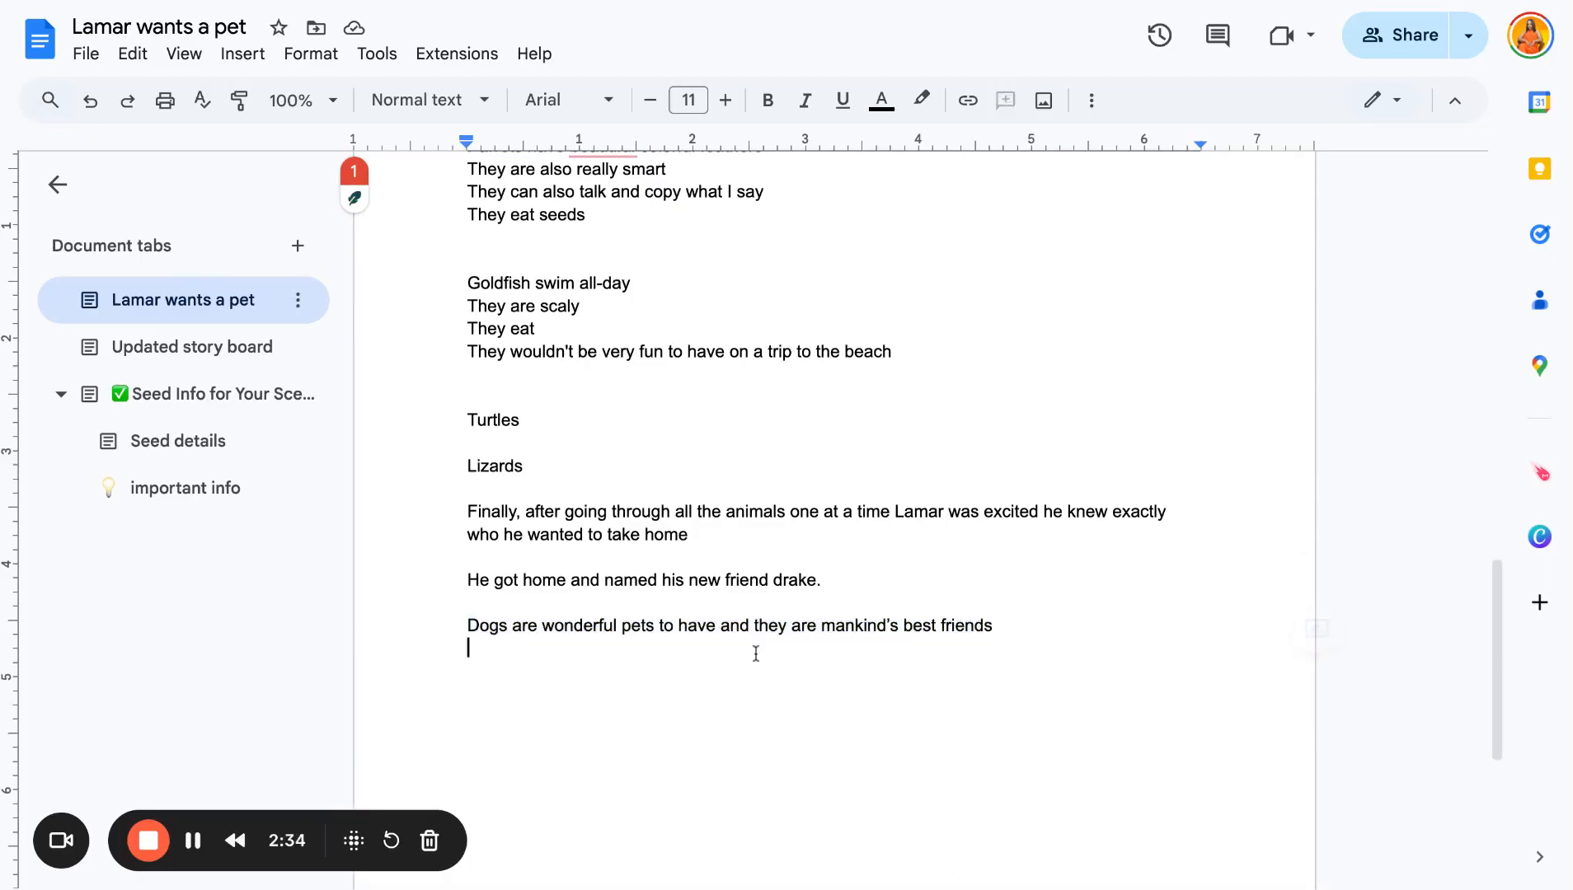
scroll(755, 654, up, 20)
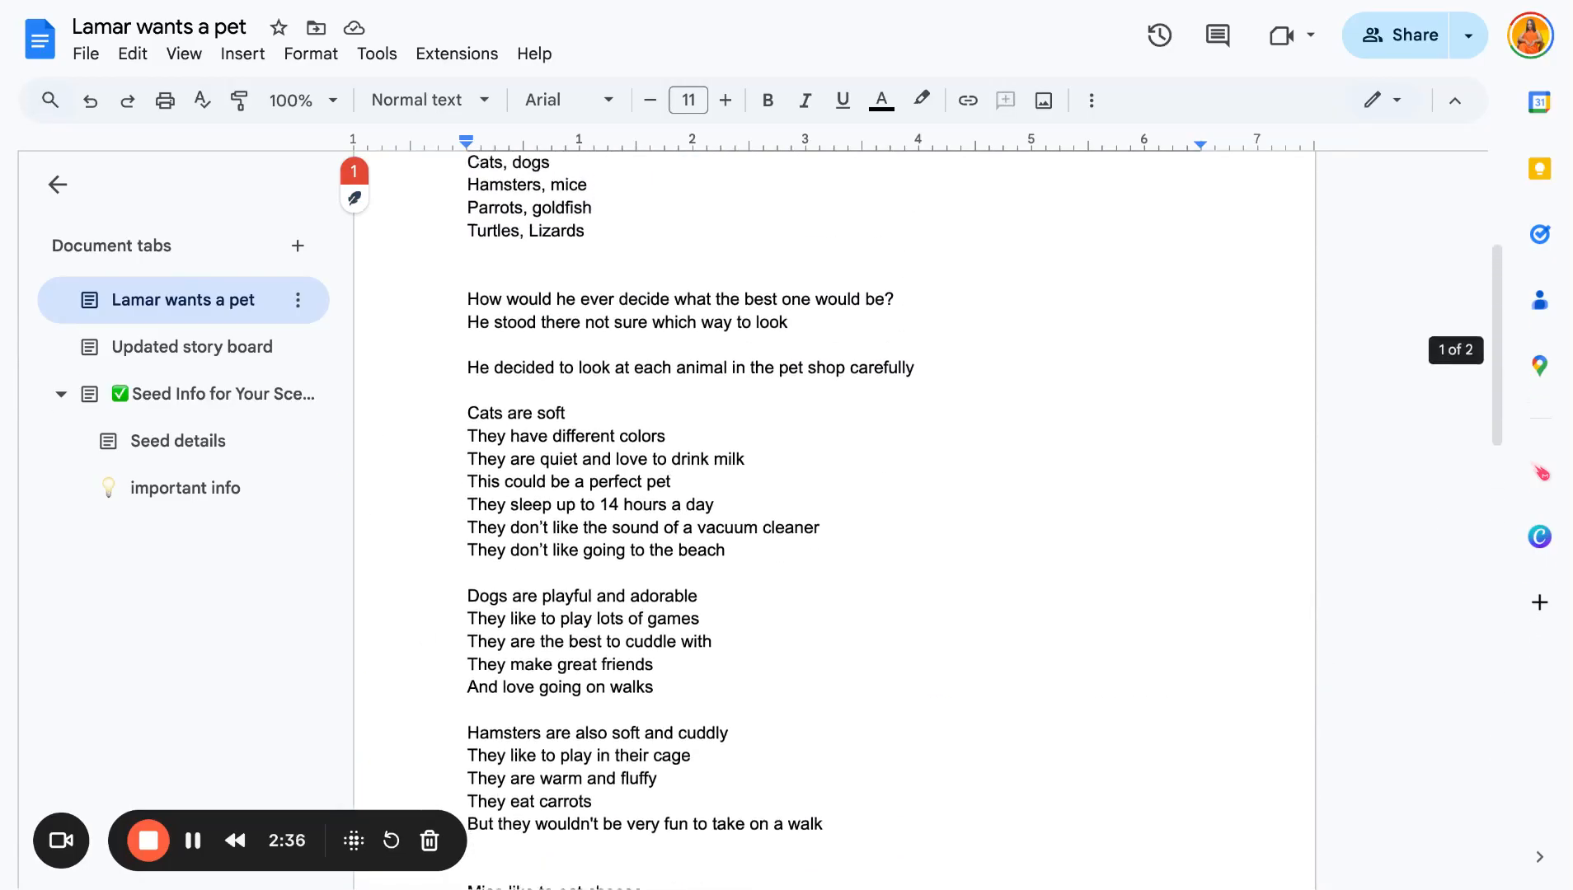
scroll(834, 527, down, 11)
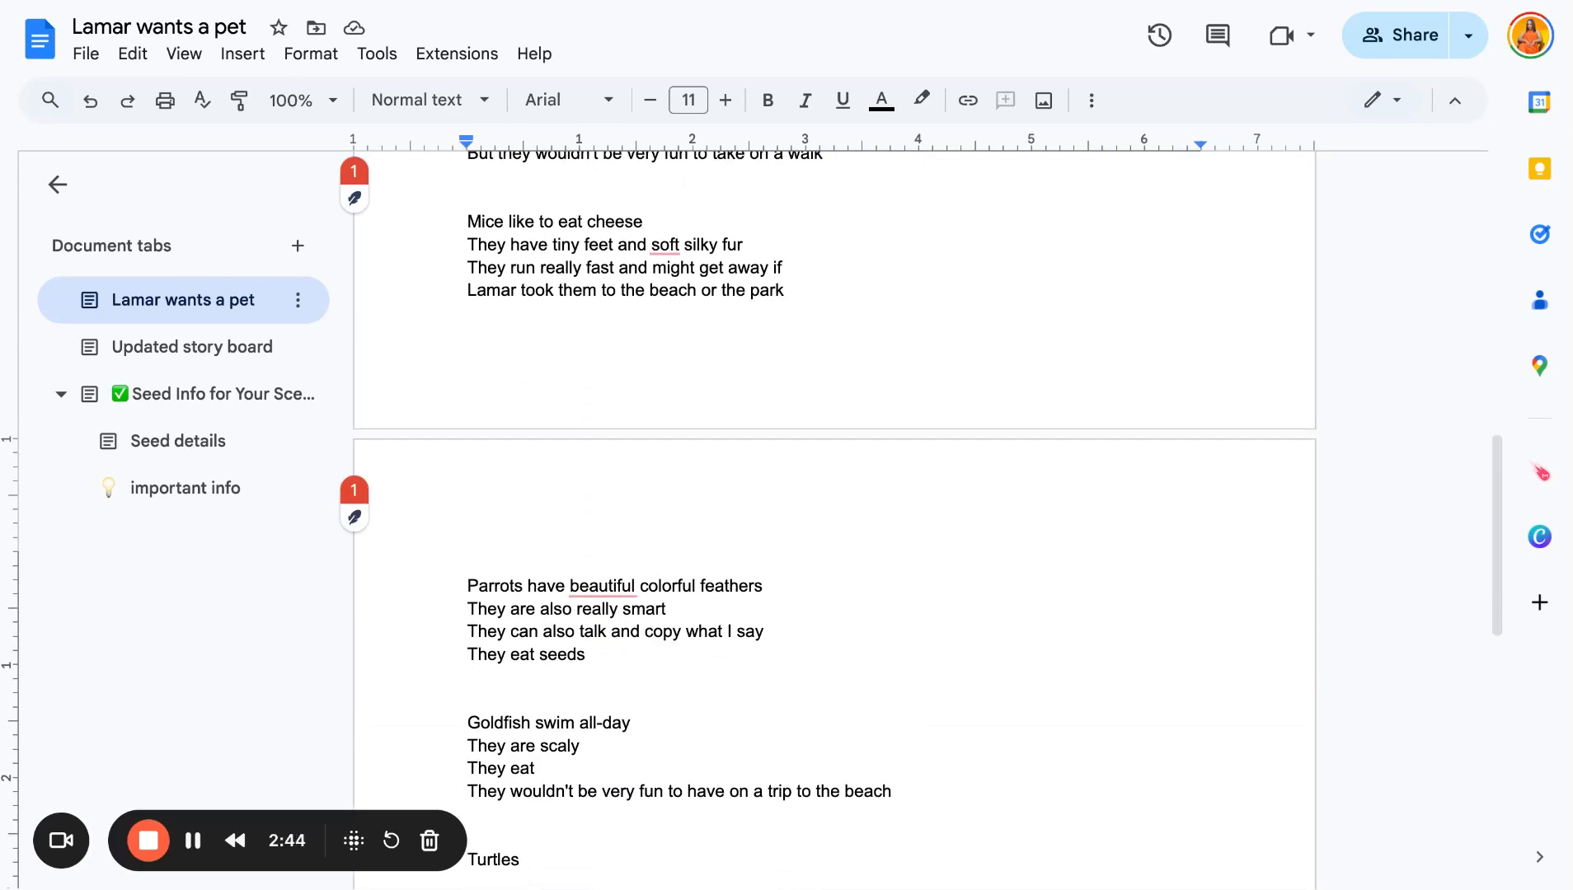
scroll(834, 519, up, 12)
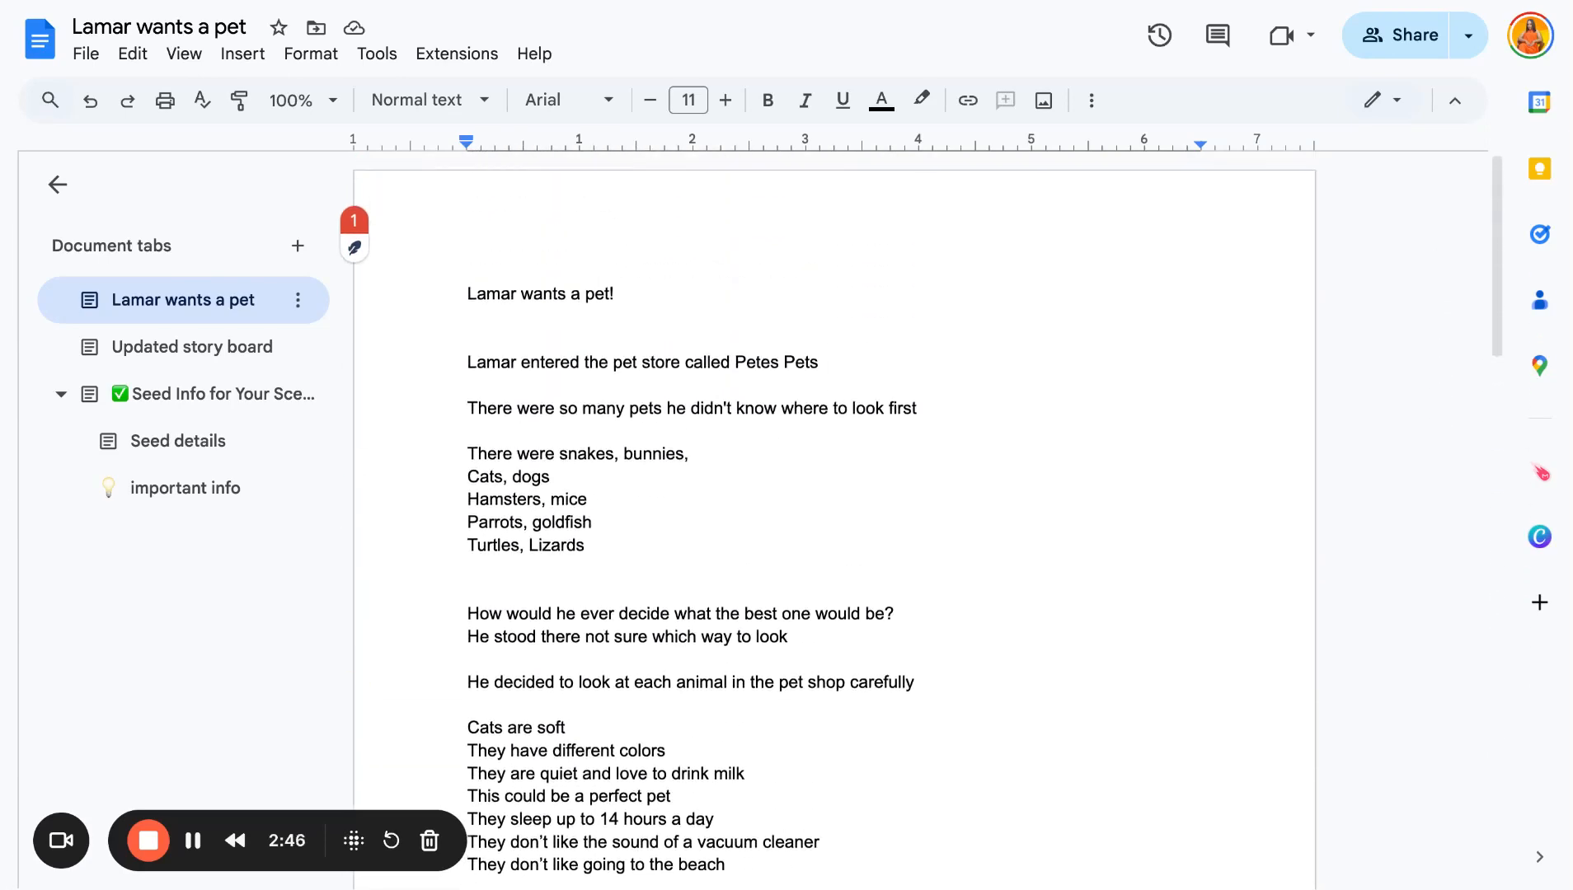
- Open ChatGPT from the PA shortcut on a new browser tab
click(323, 2)
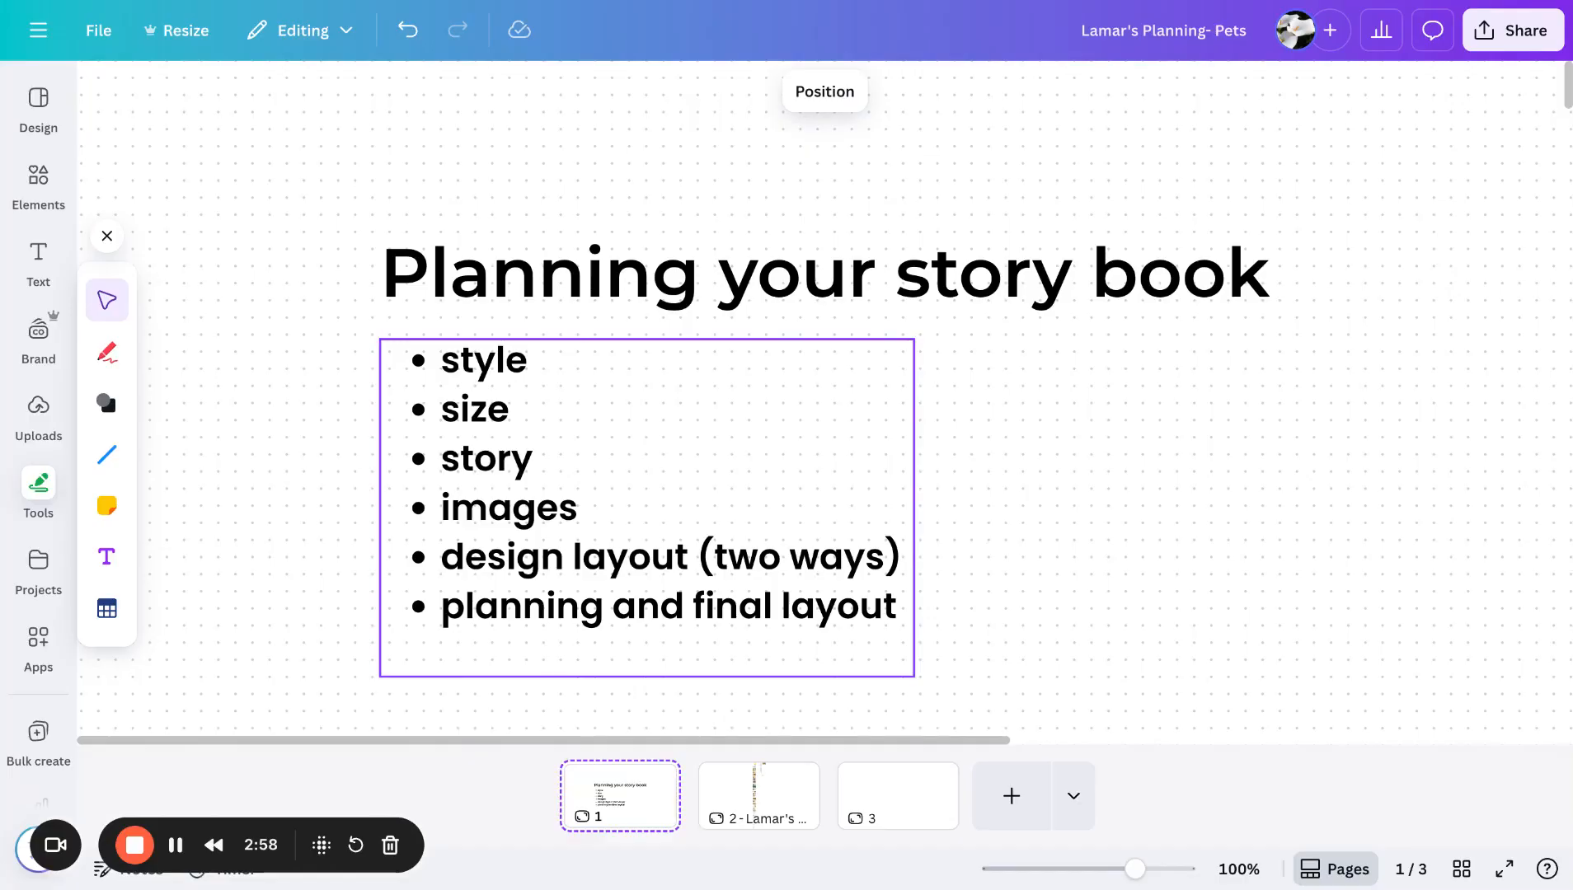
click(734, 150)
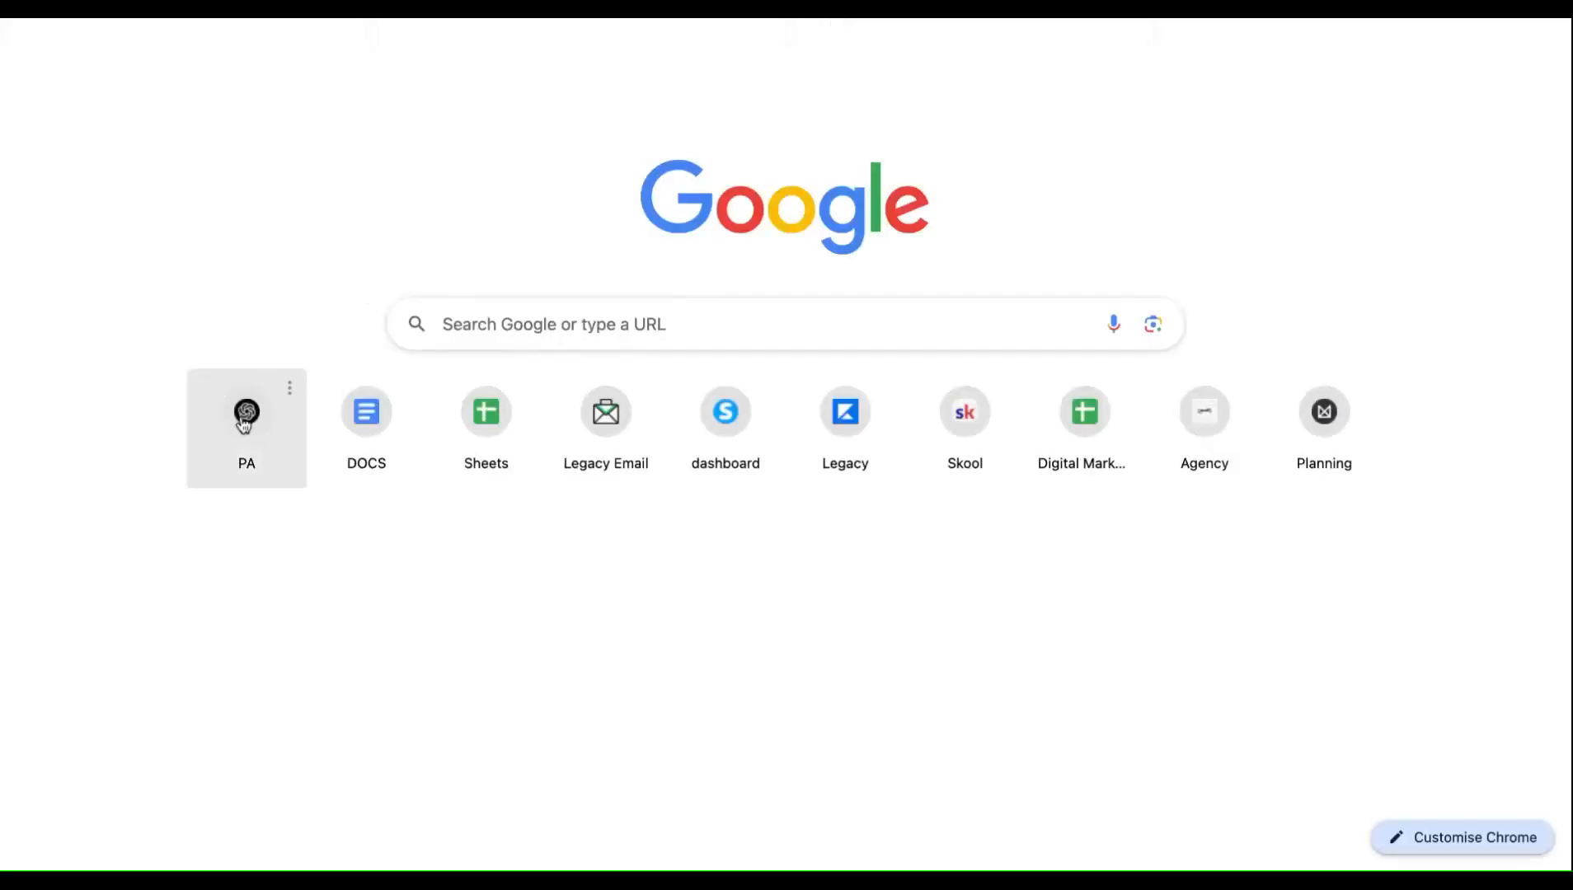
click(246, 412)
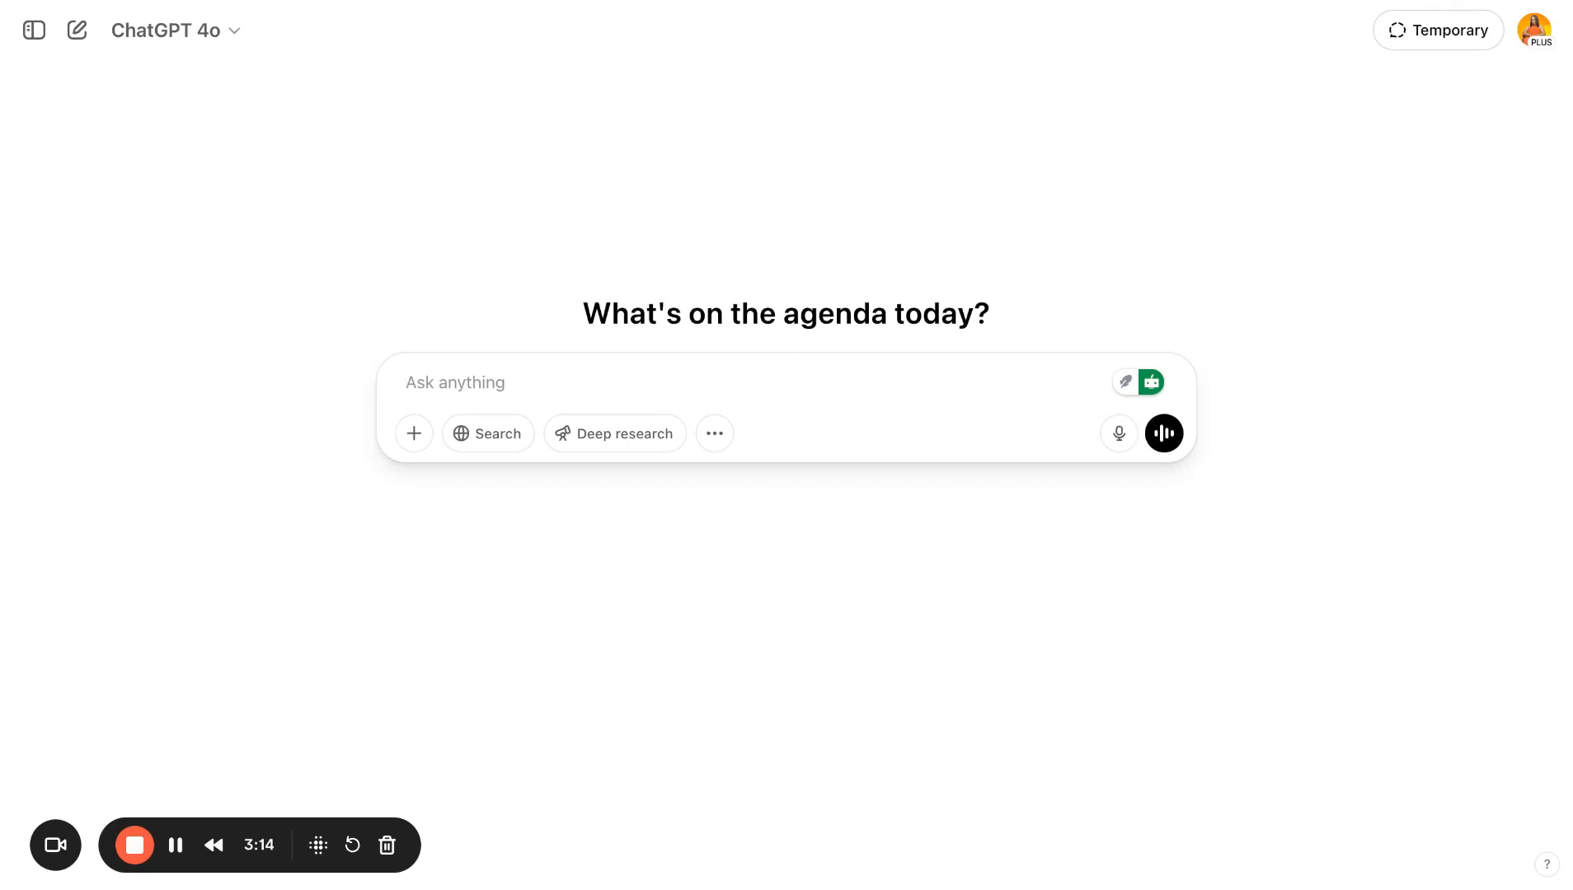
- Ask ChatGPT: "I want to write a childrens book (age 8 years old) give me different ideas that are easy to write and generate in chatgpt"
text(I want to w)
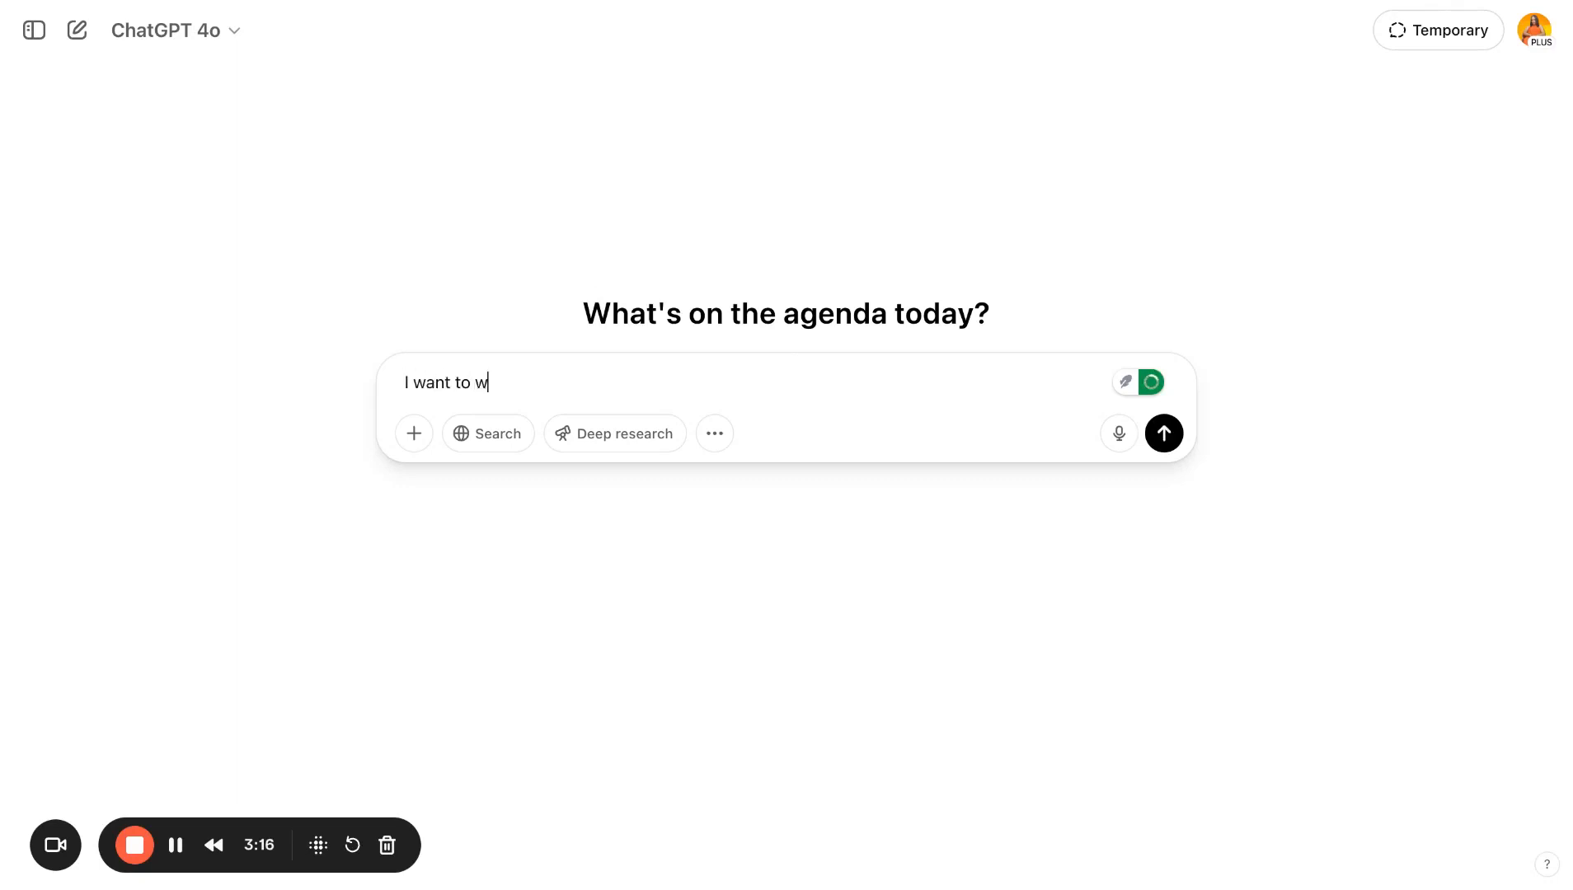
text(rite a childrens book (agre)
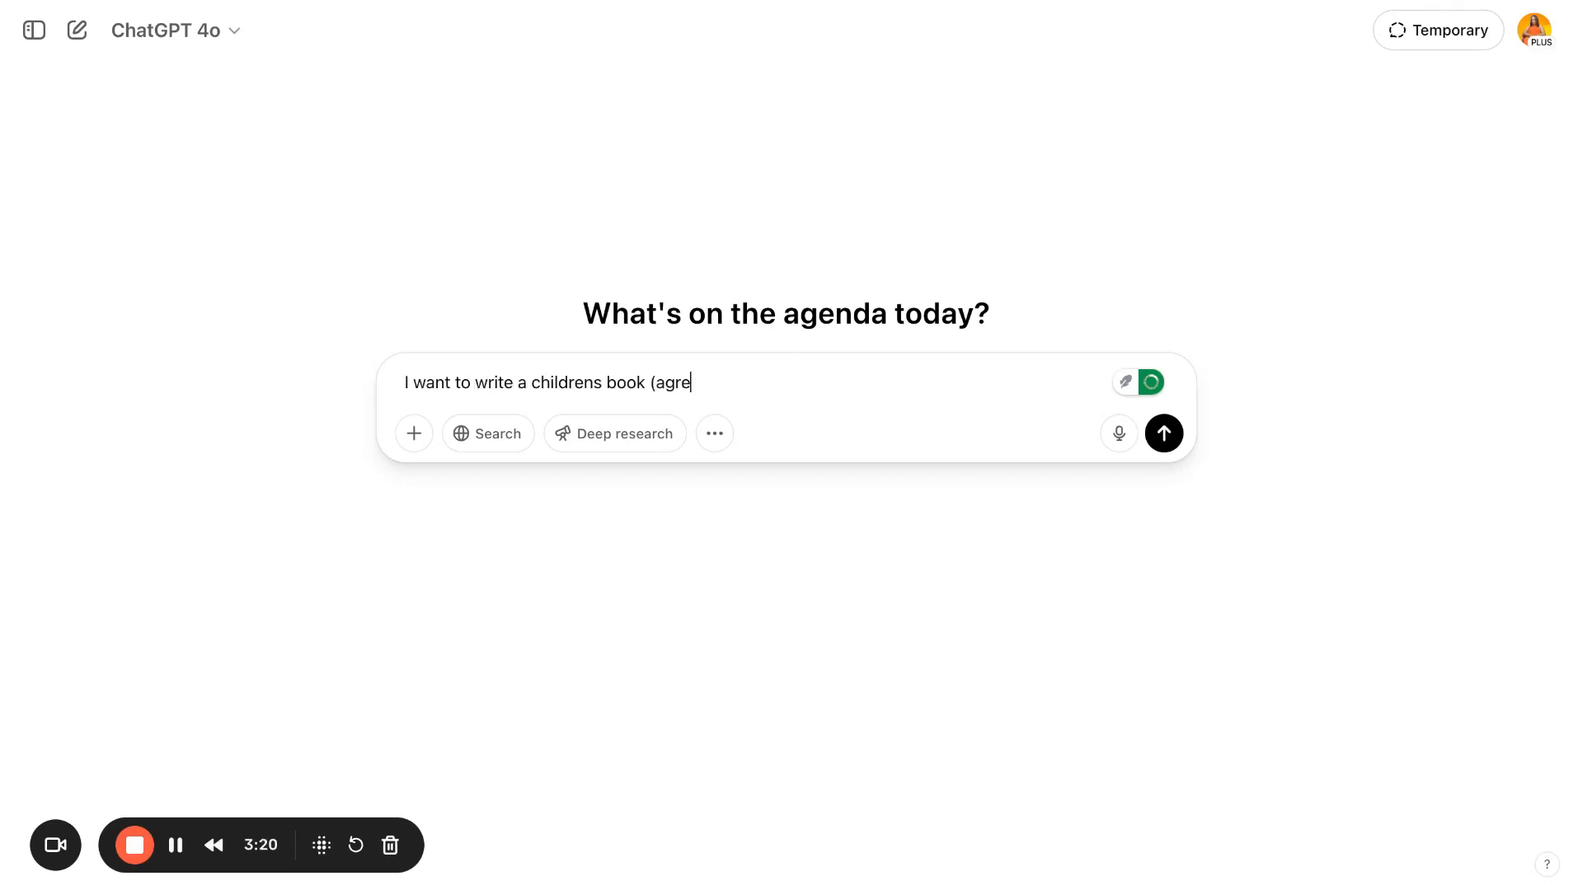
key(BackSpace)
key(BackSpace)
key(BackSpace)
text(e 8 years )
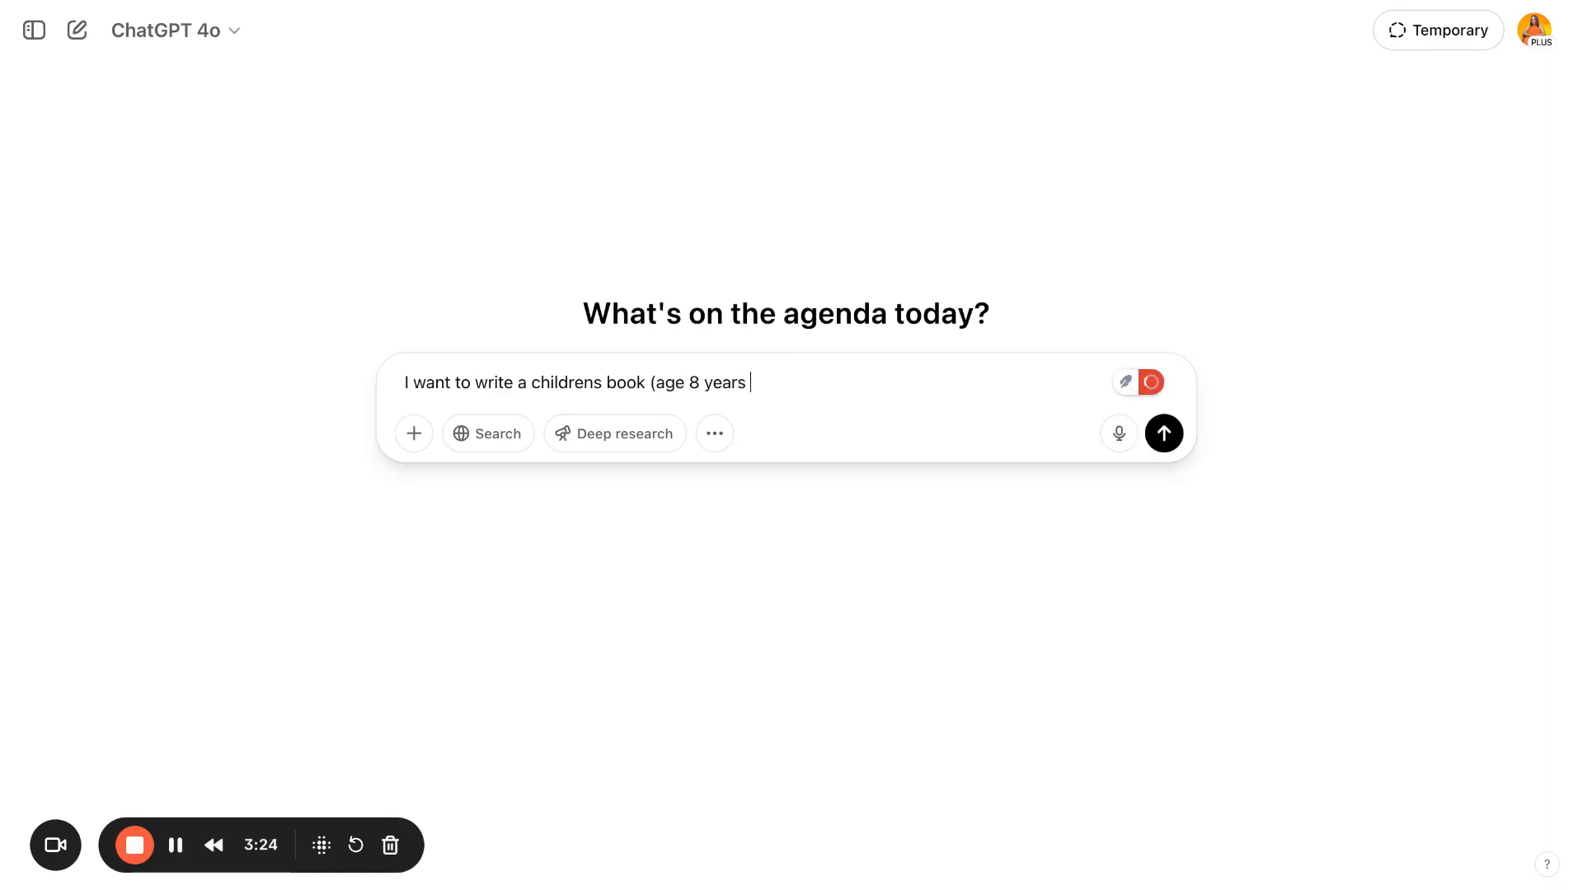
text(old) give me different )
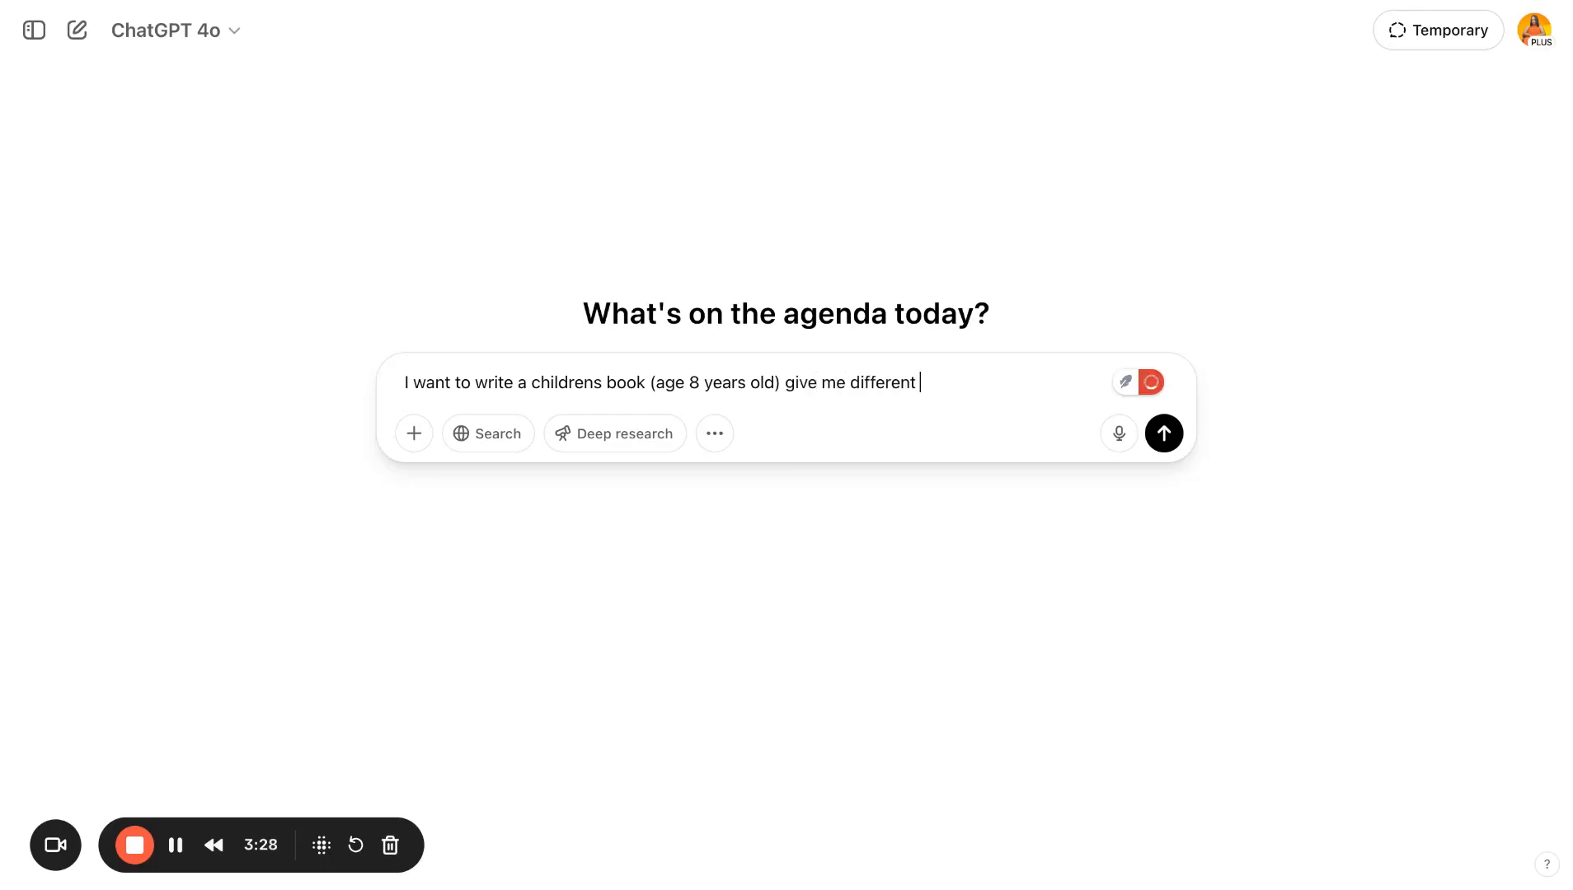
text(ideas that are eas)
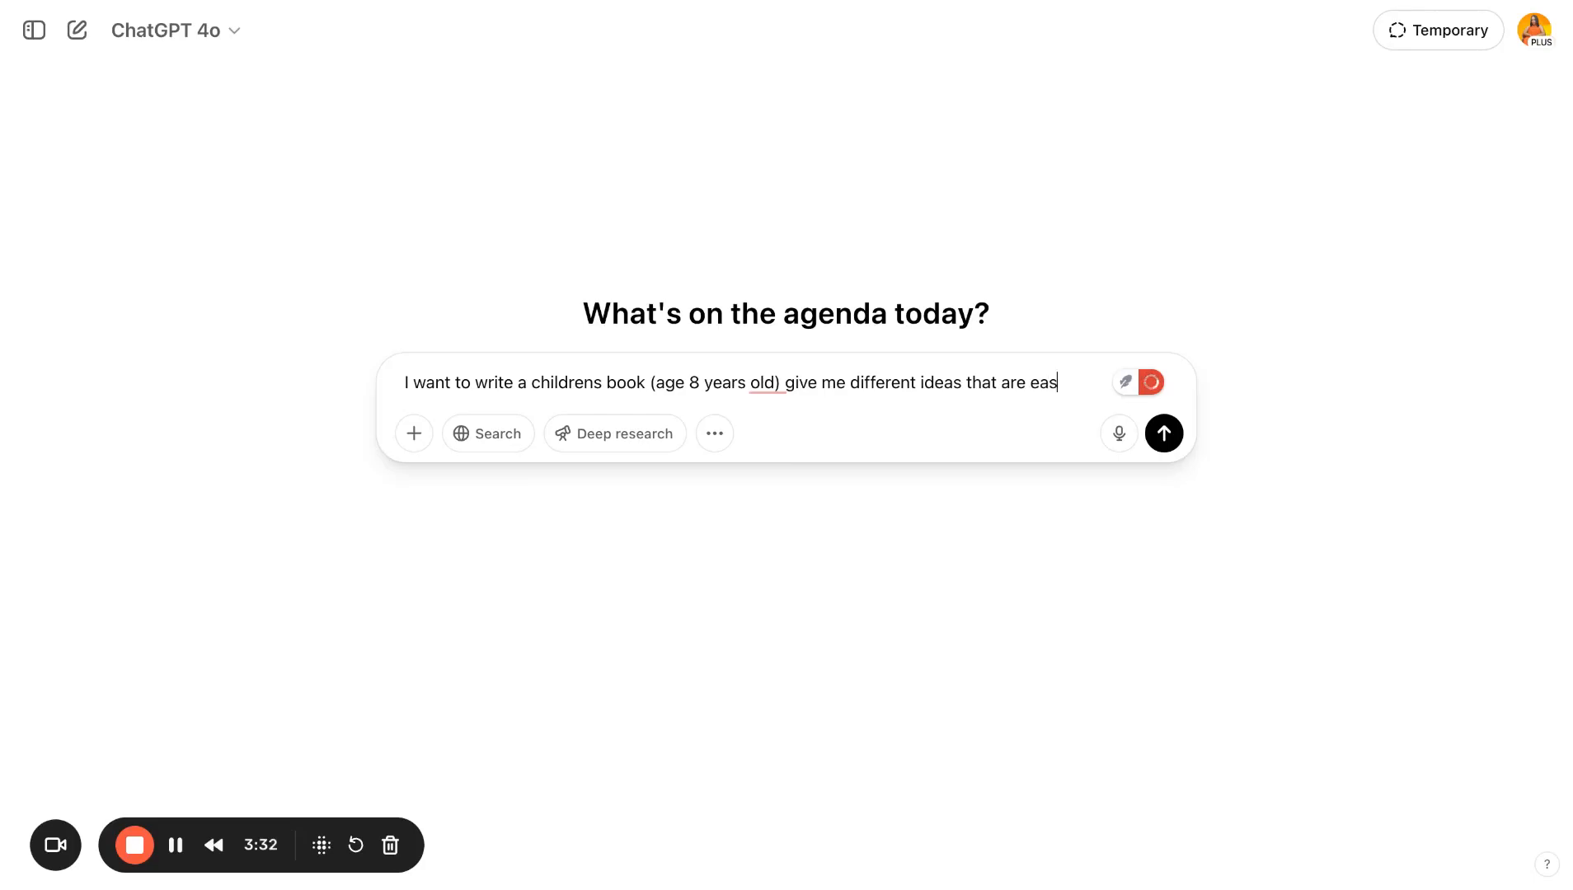
text(y to write and generat)
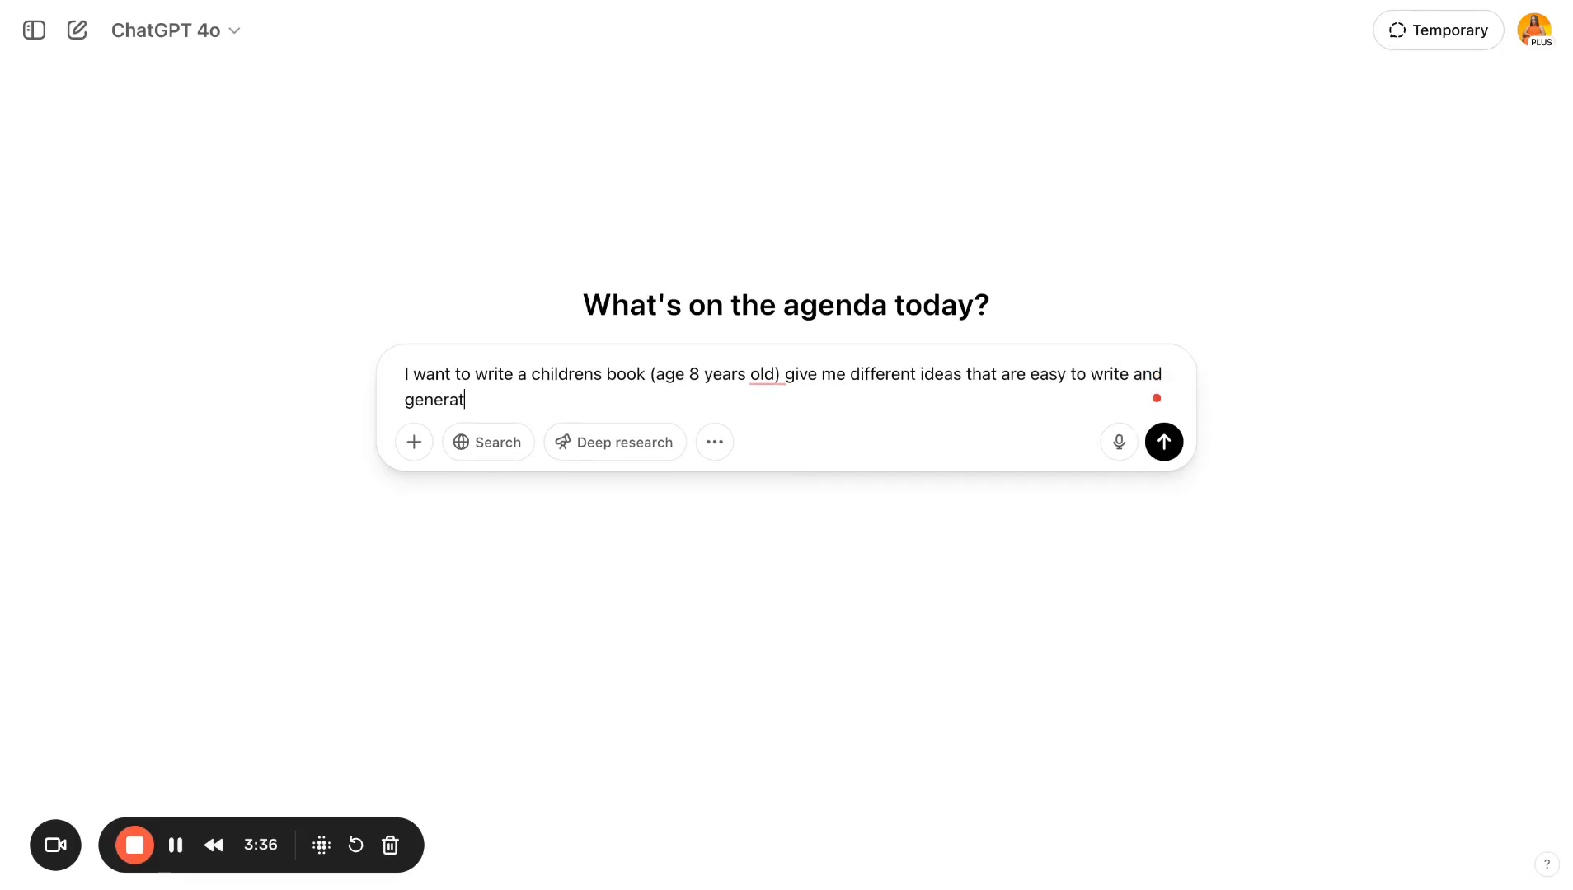
text(e in chatgpt)
key(Return)
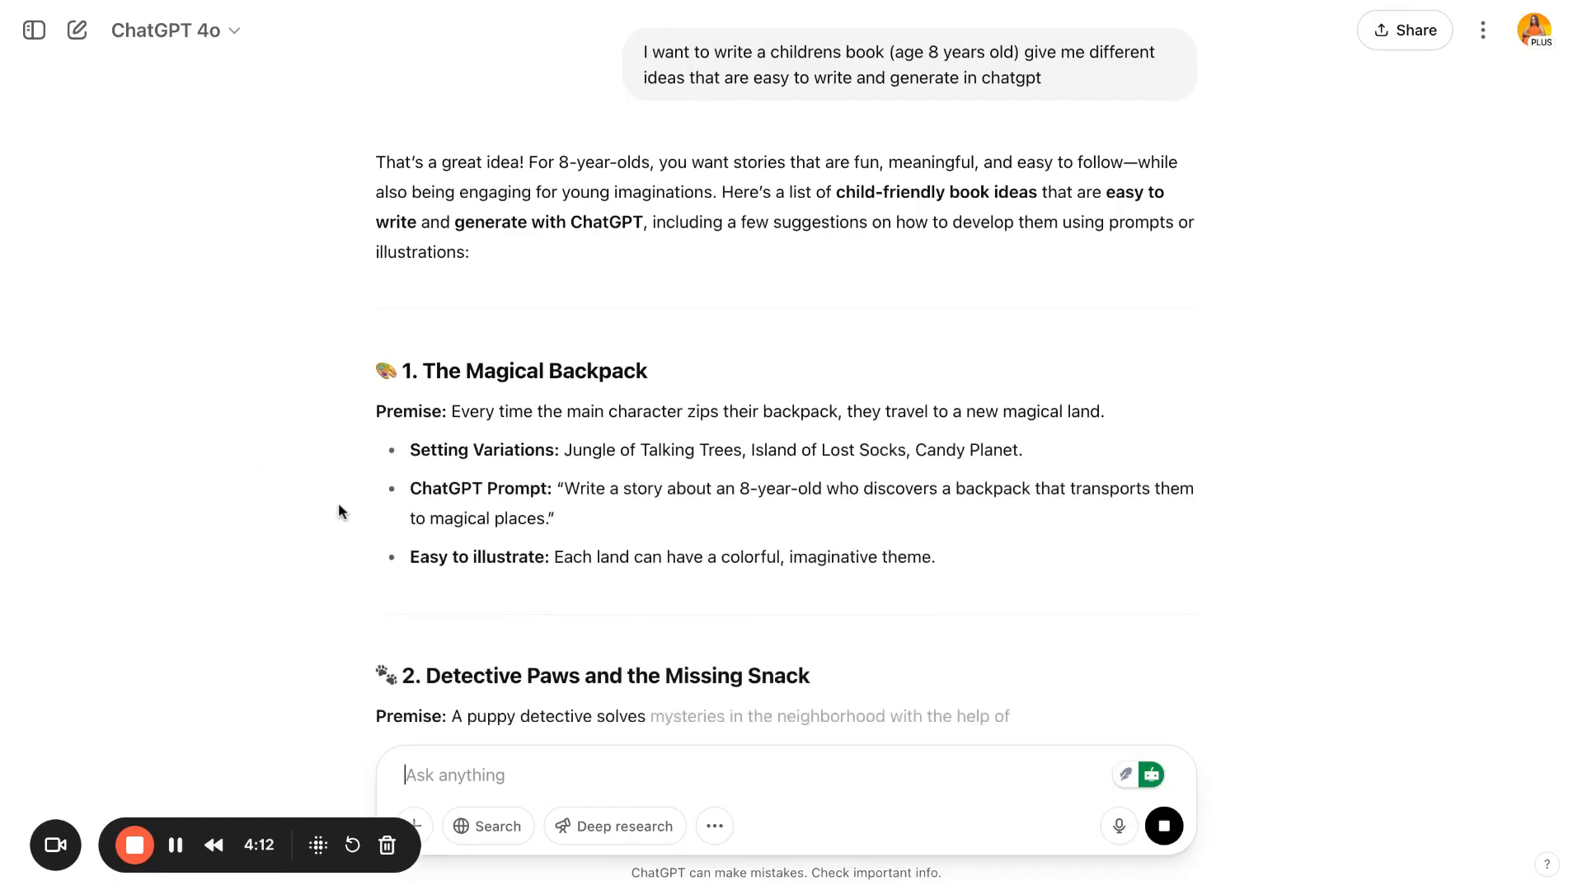
- Read through the list of suggested children's book ideas in the response
scroll(516, 515, down, 2)
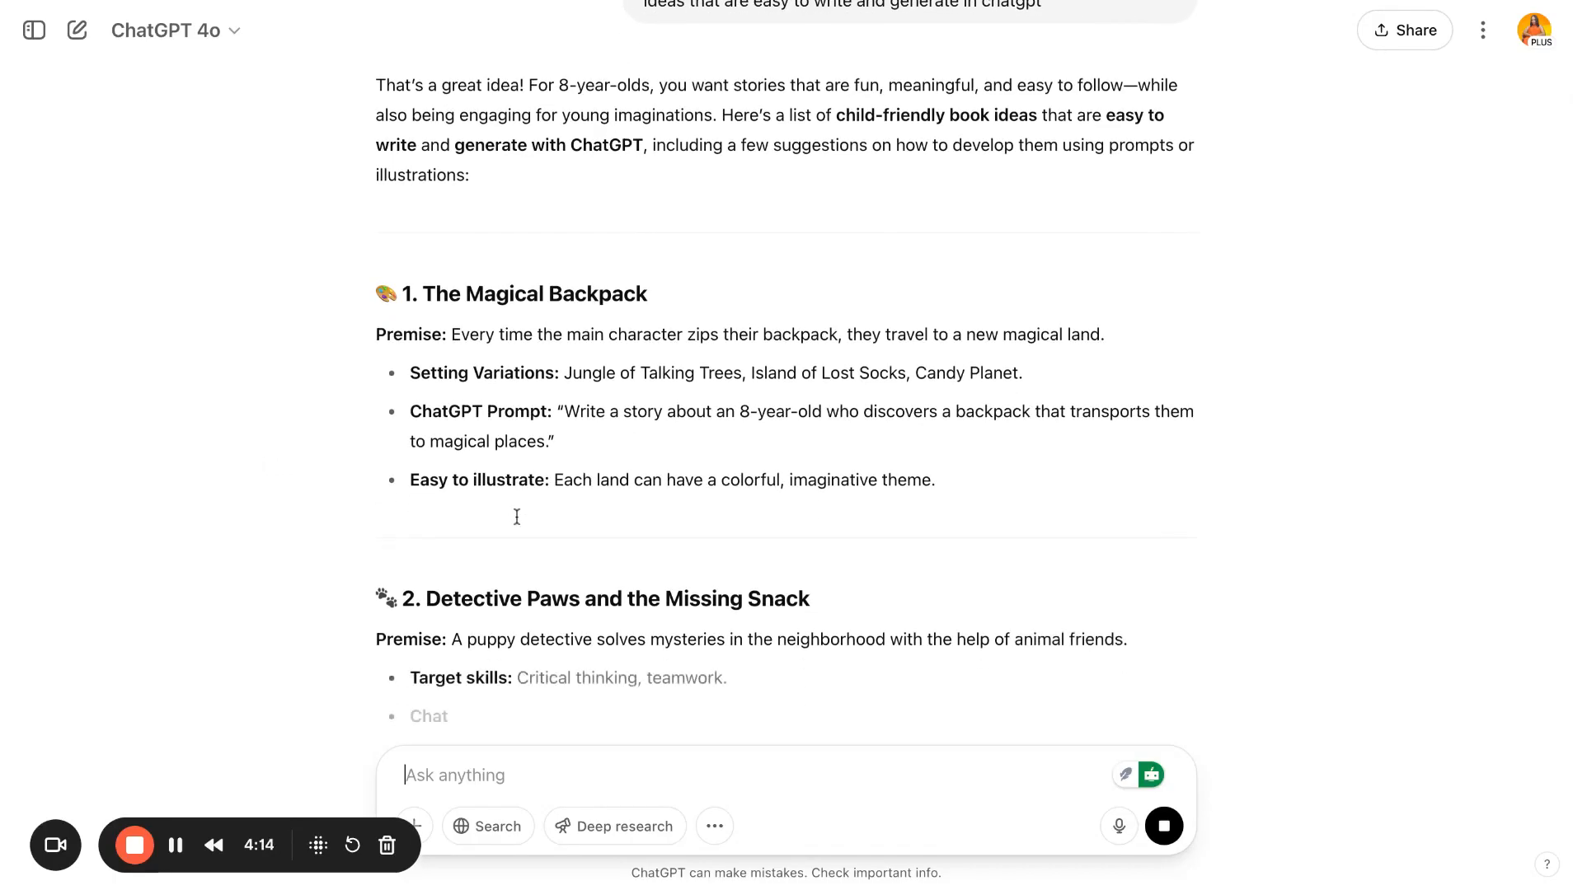
scroll(517, 516, down, 2)
scroll(517, 516, down, 6)
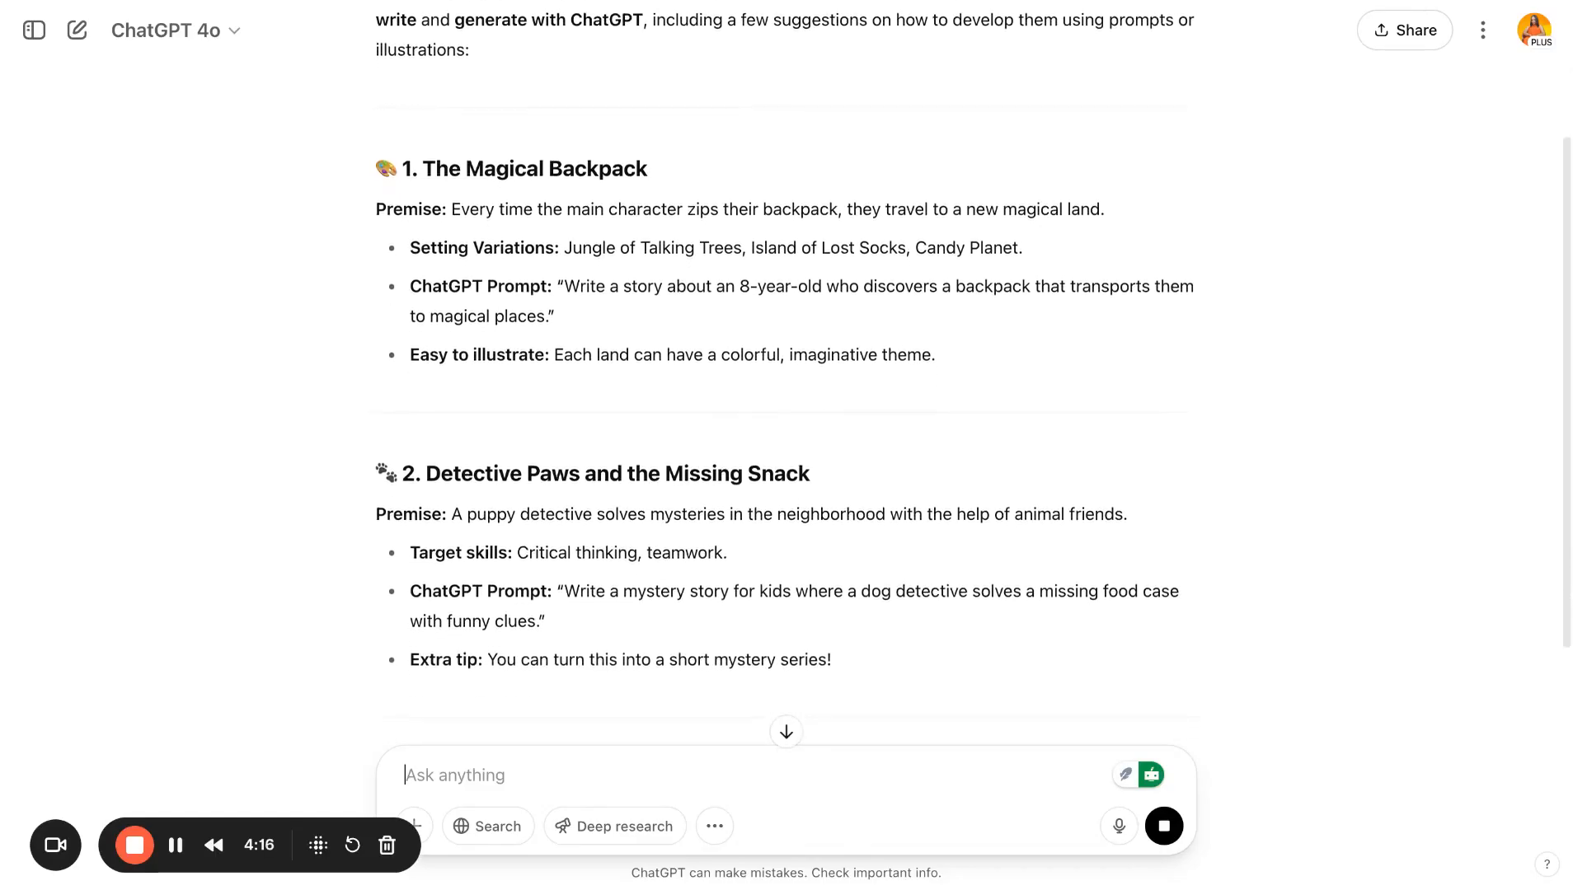
scroll(517, 516, down, 5)
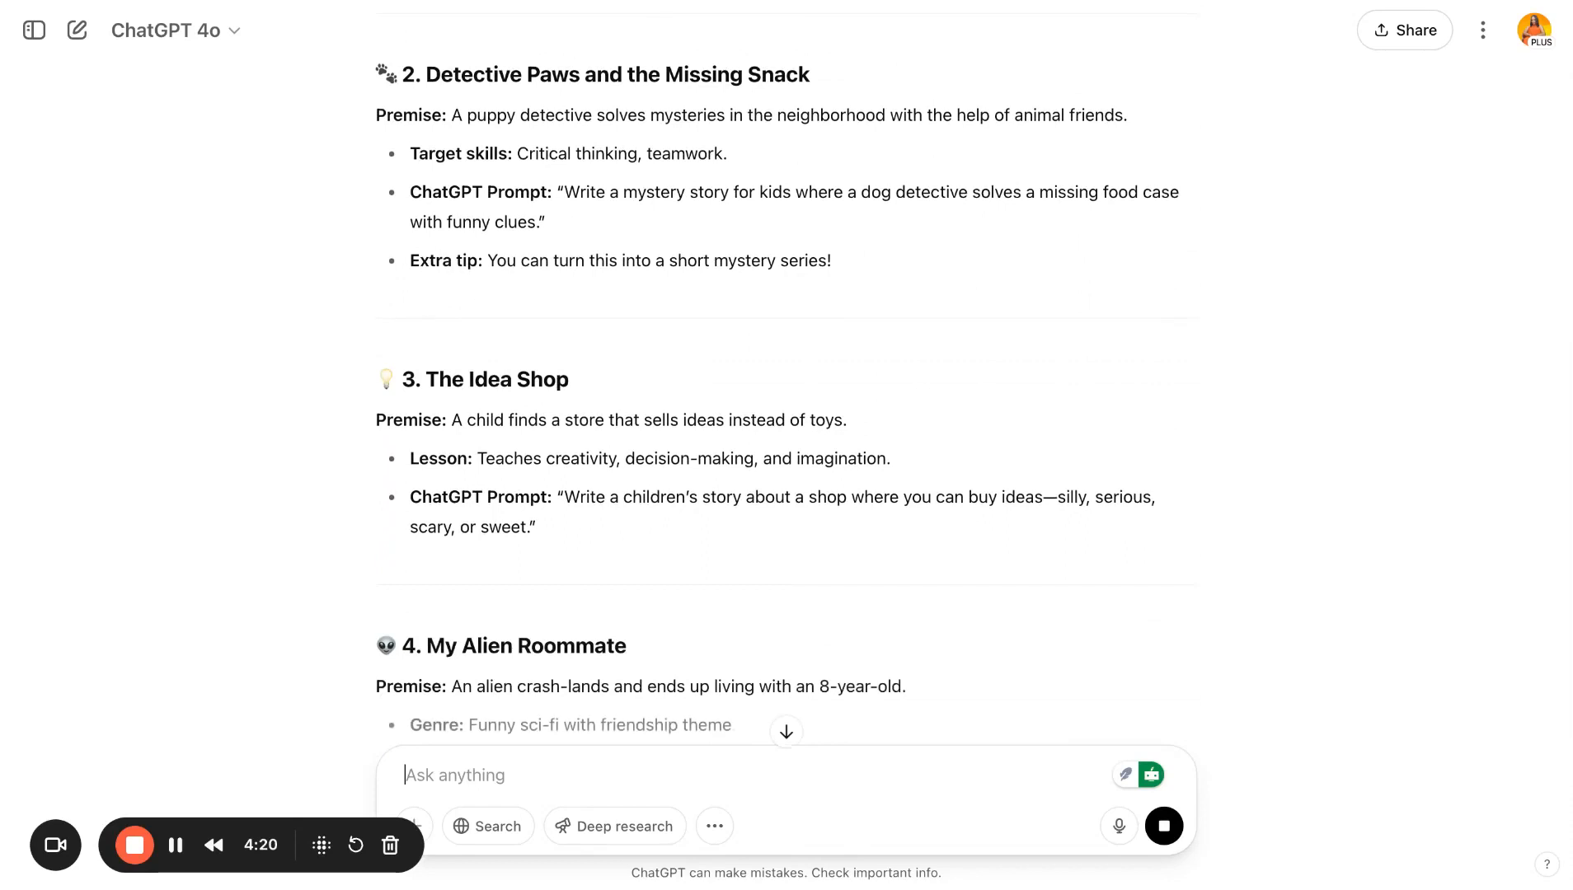
scroll(786, 404, down, 4)
scroll(787, 403, down, 5)
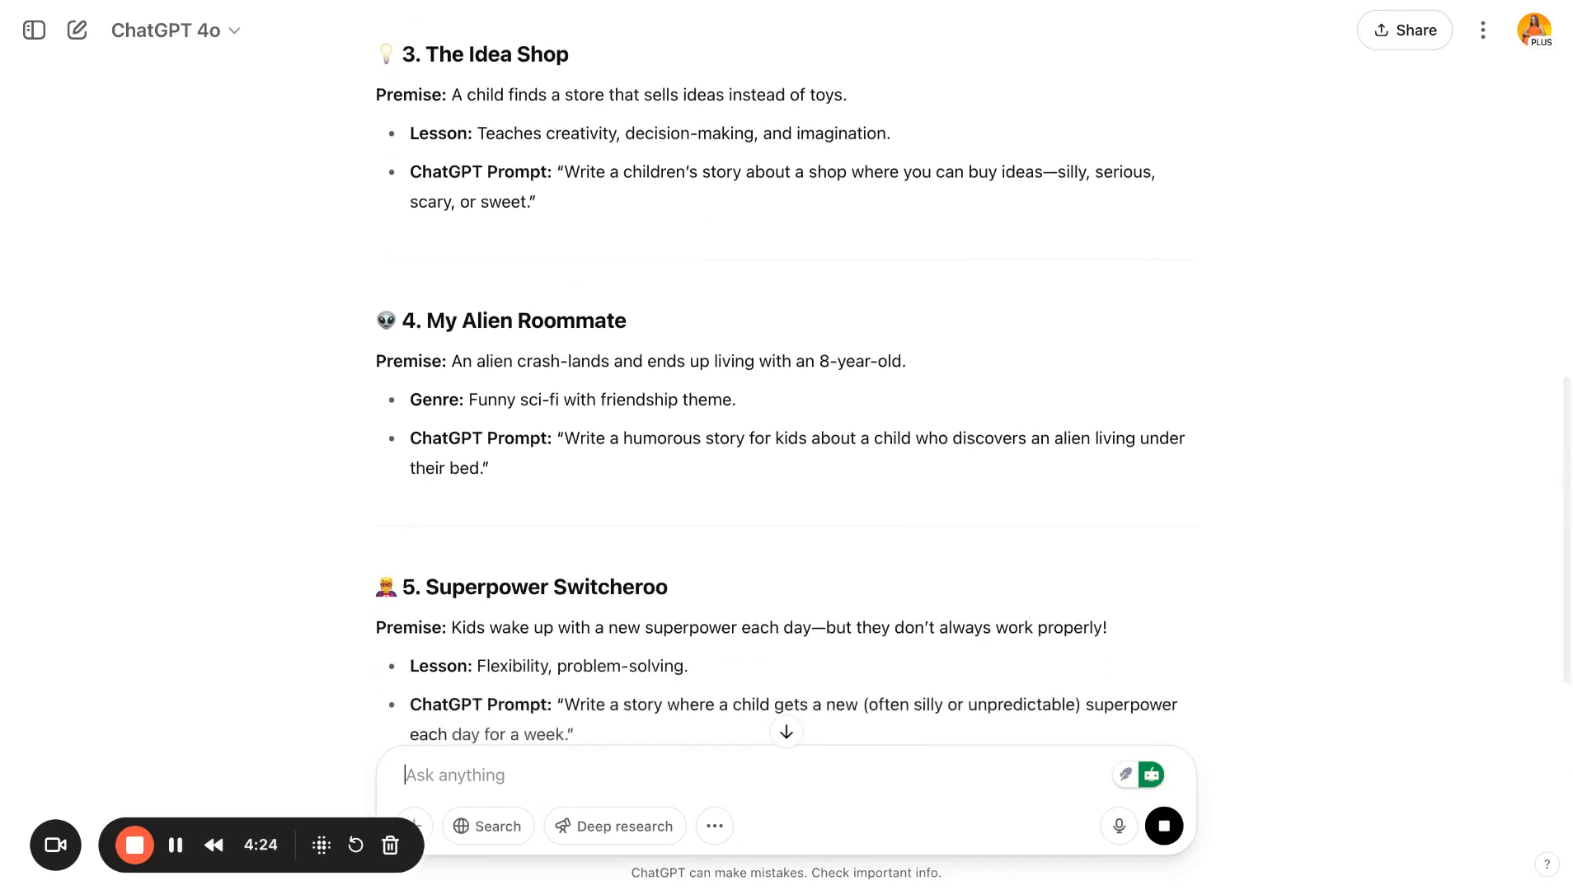
scroll(786, 404, down, 4)
scroll(787, 404, down, 3)
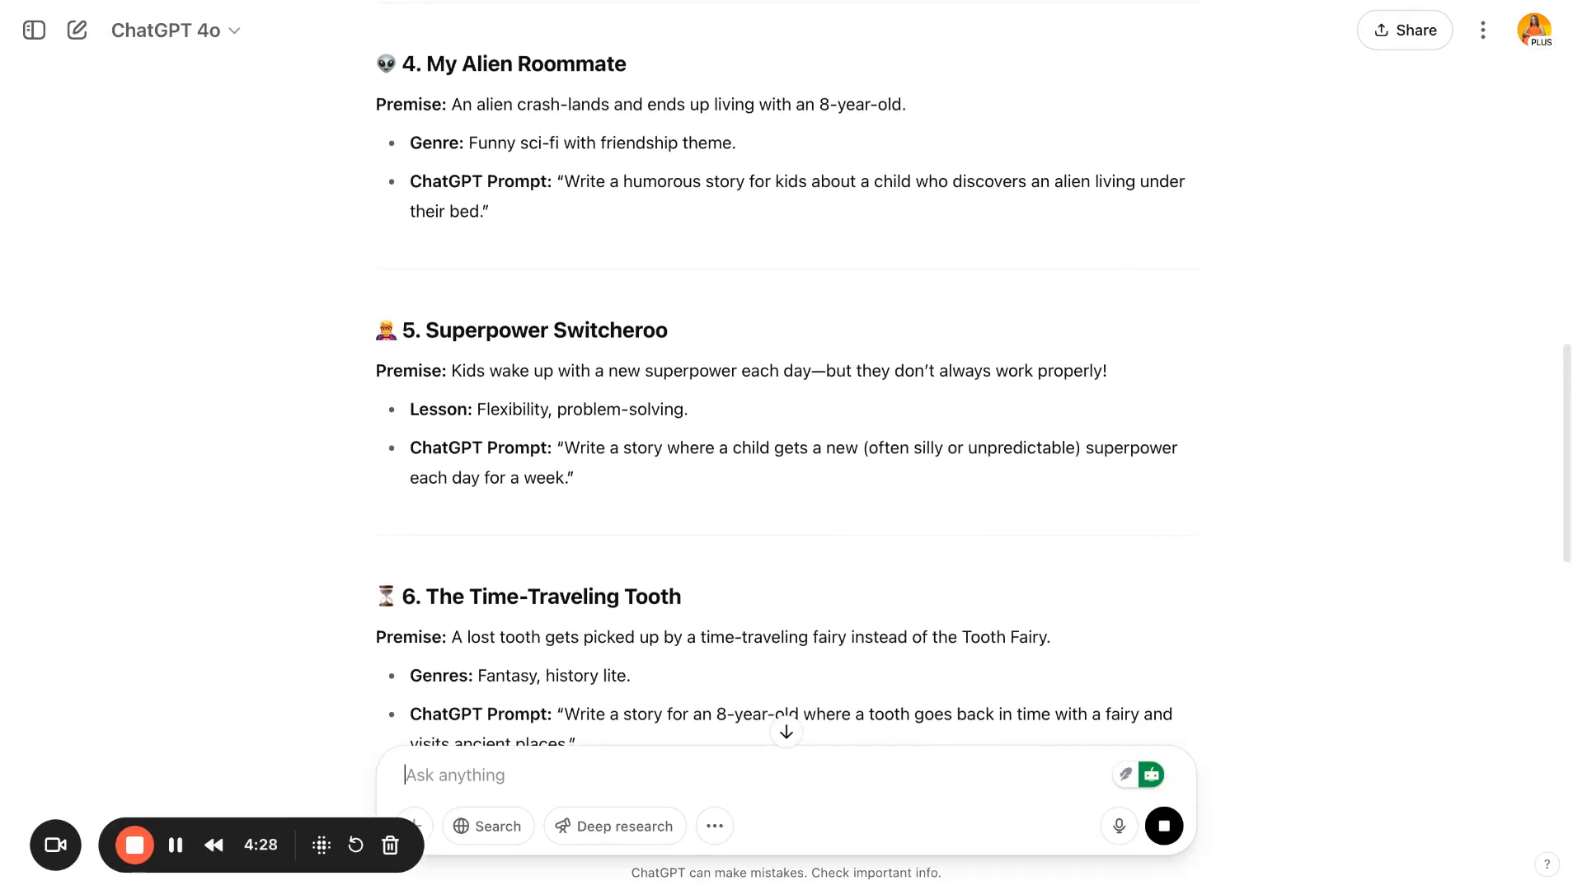
- Highlight and examine the Superpower Switcheroo idea's premise, lesson and prompt
drag(412, 409, 684, 410)
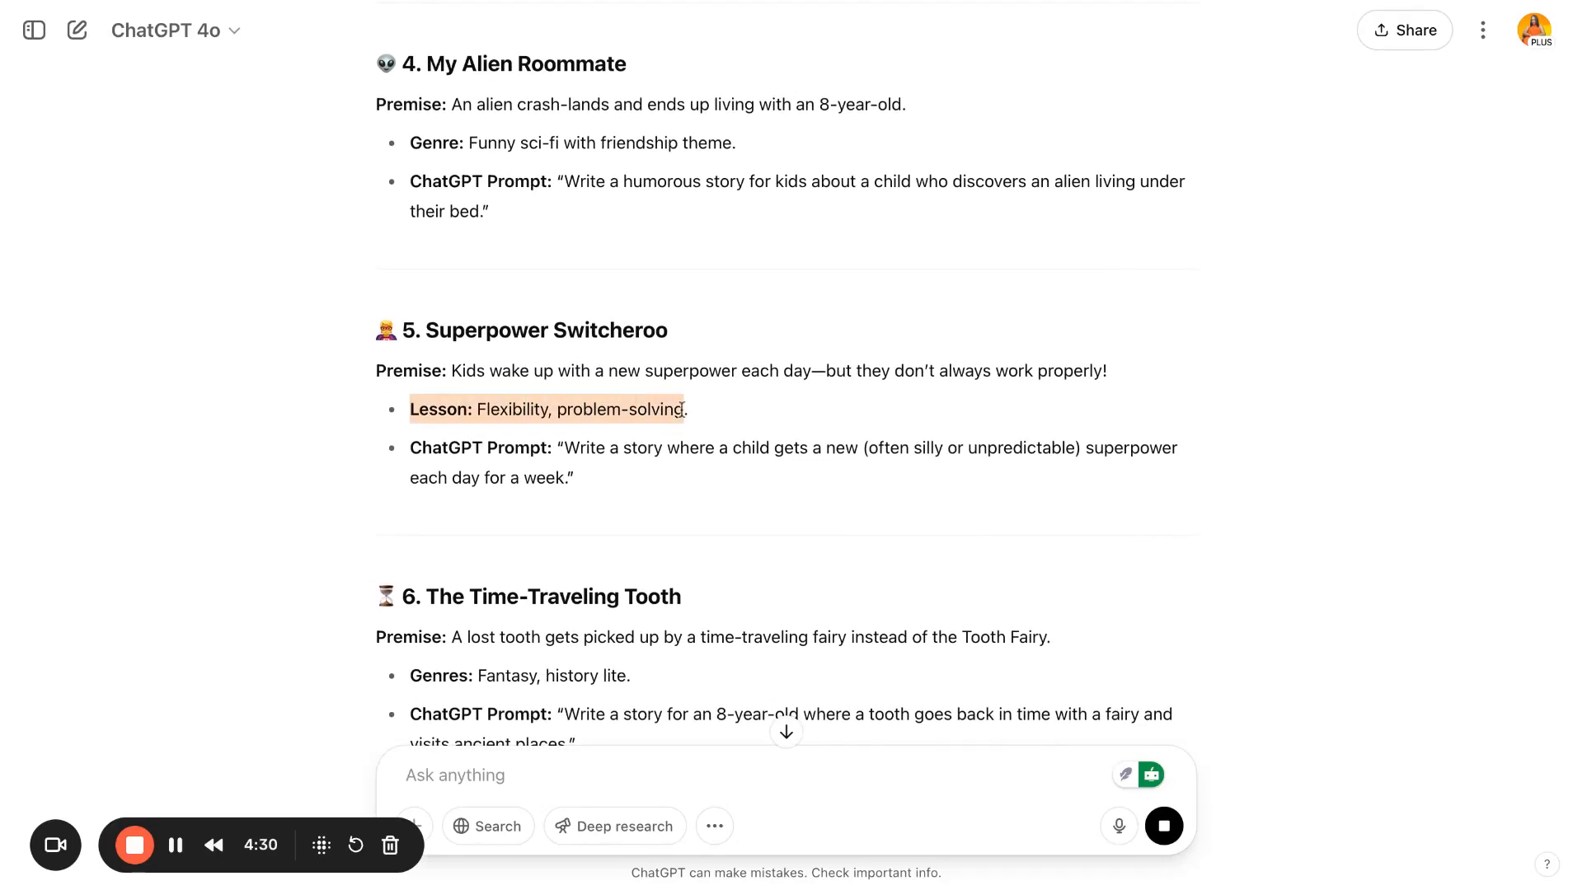
triple_click(417, 448)
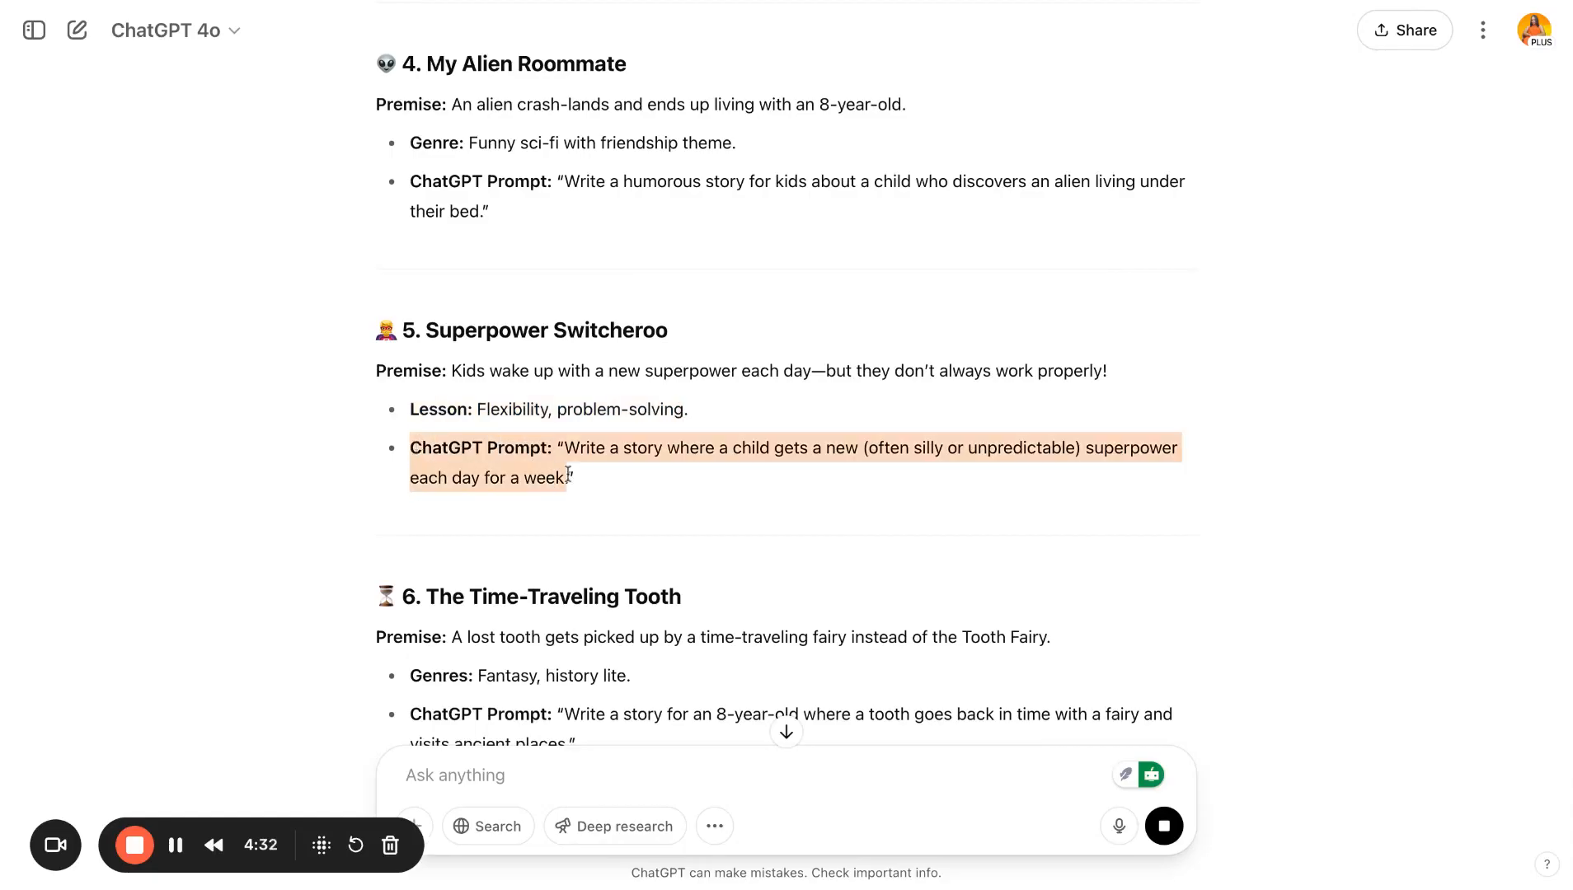
click(602, 478)
drag(580, 485, 558, 448)
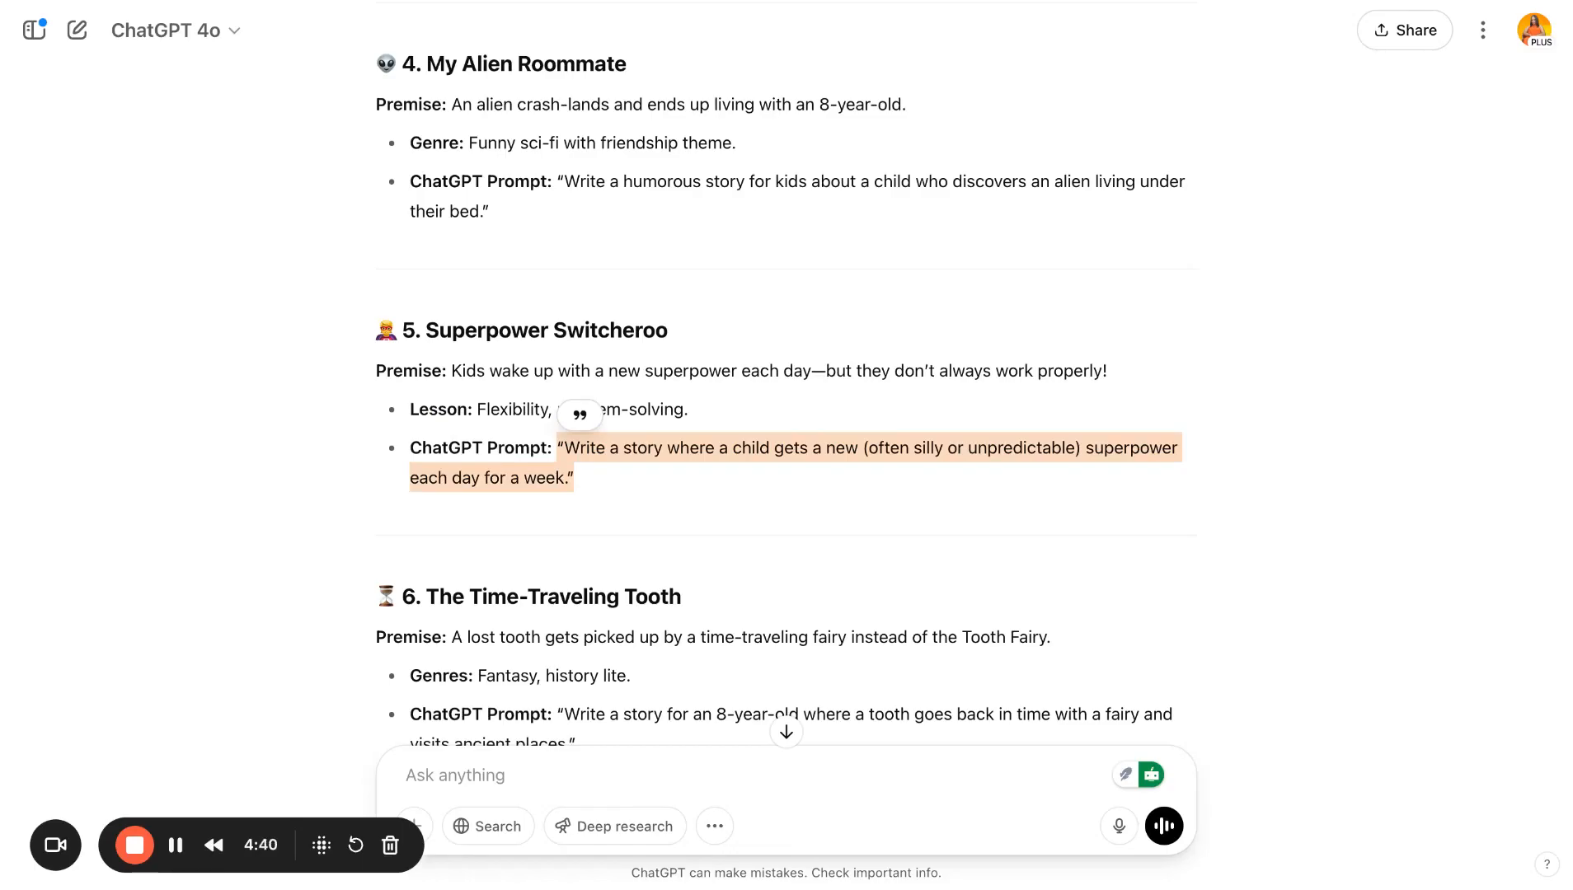
click(595, 487)
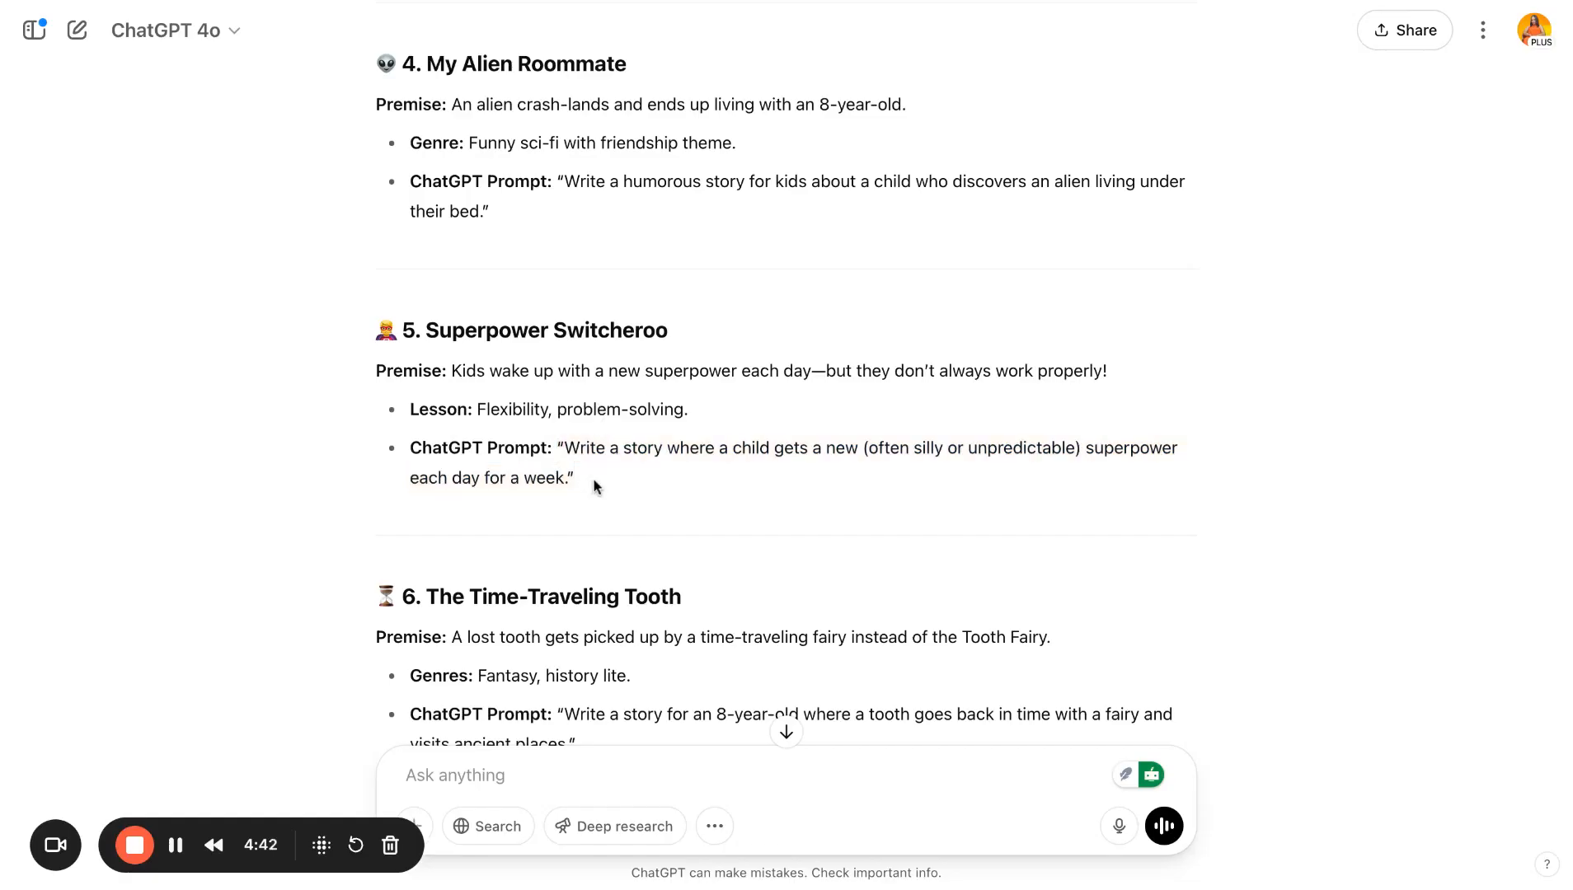
drag(595, 486, 377, 370)
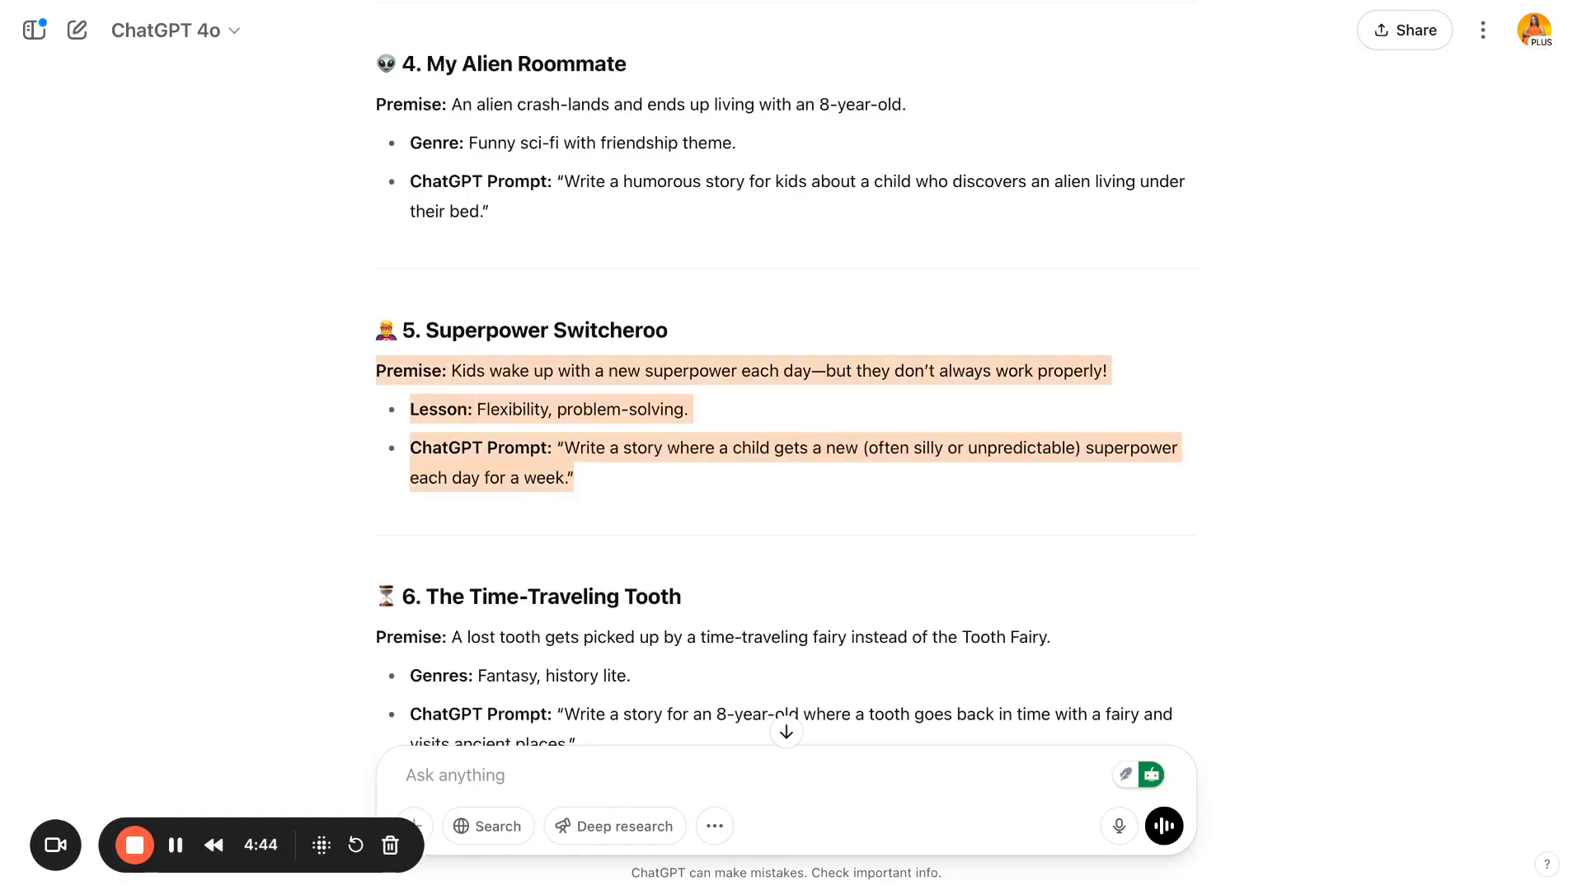
click(553, 417)
- Review the remaining book ideas, highlighting the Grandma's Secret Recipe Book prompt
scroll(552, 416, down, 10)
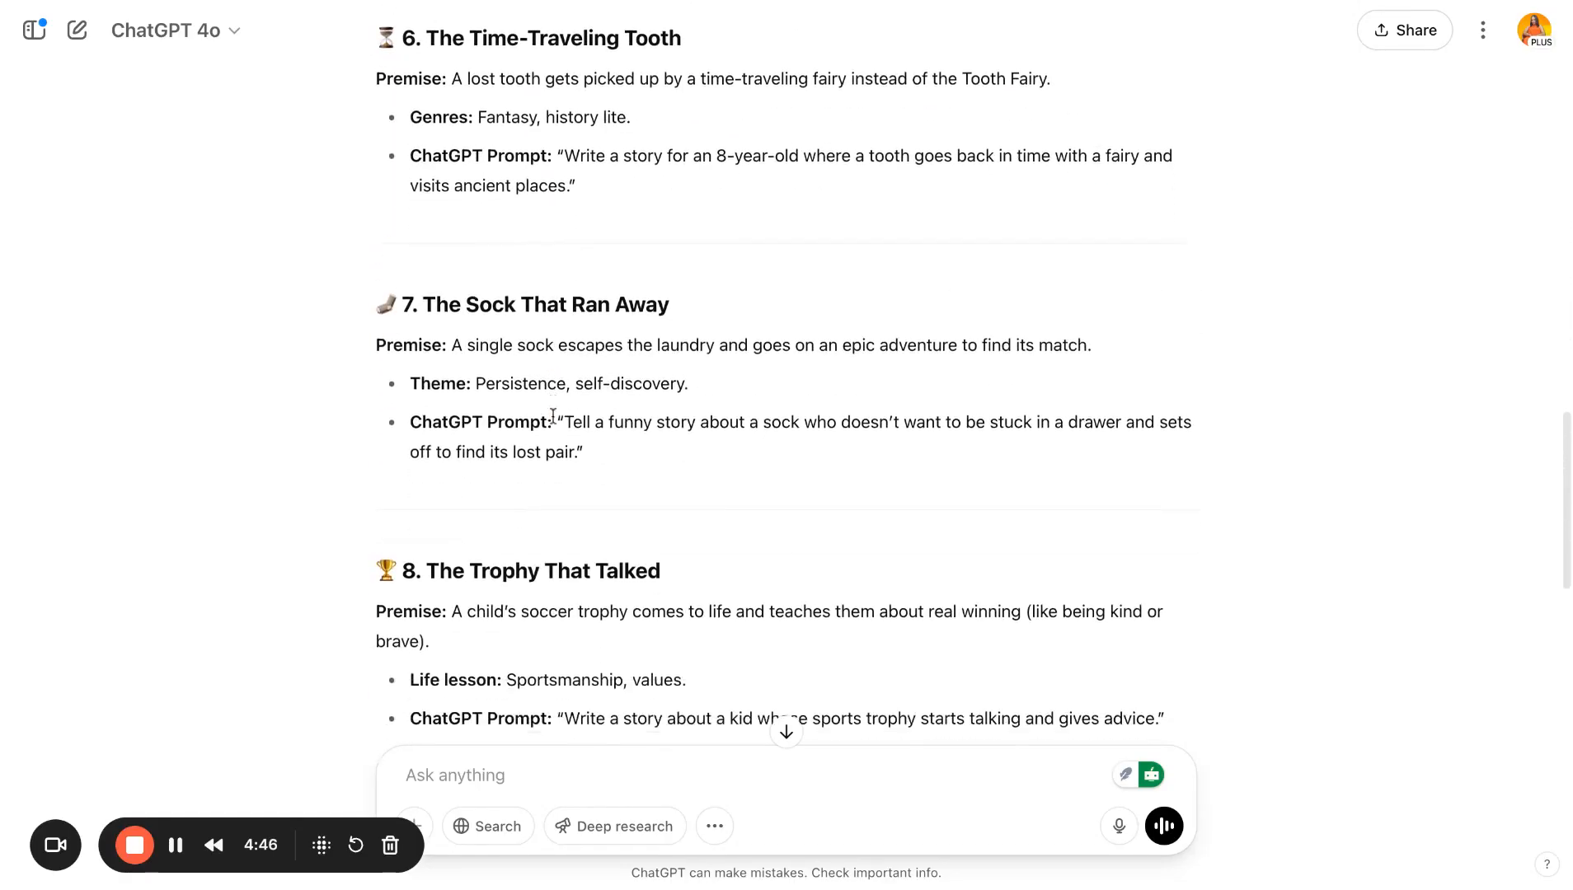
scroll(552, 416, down, 4)
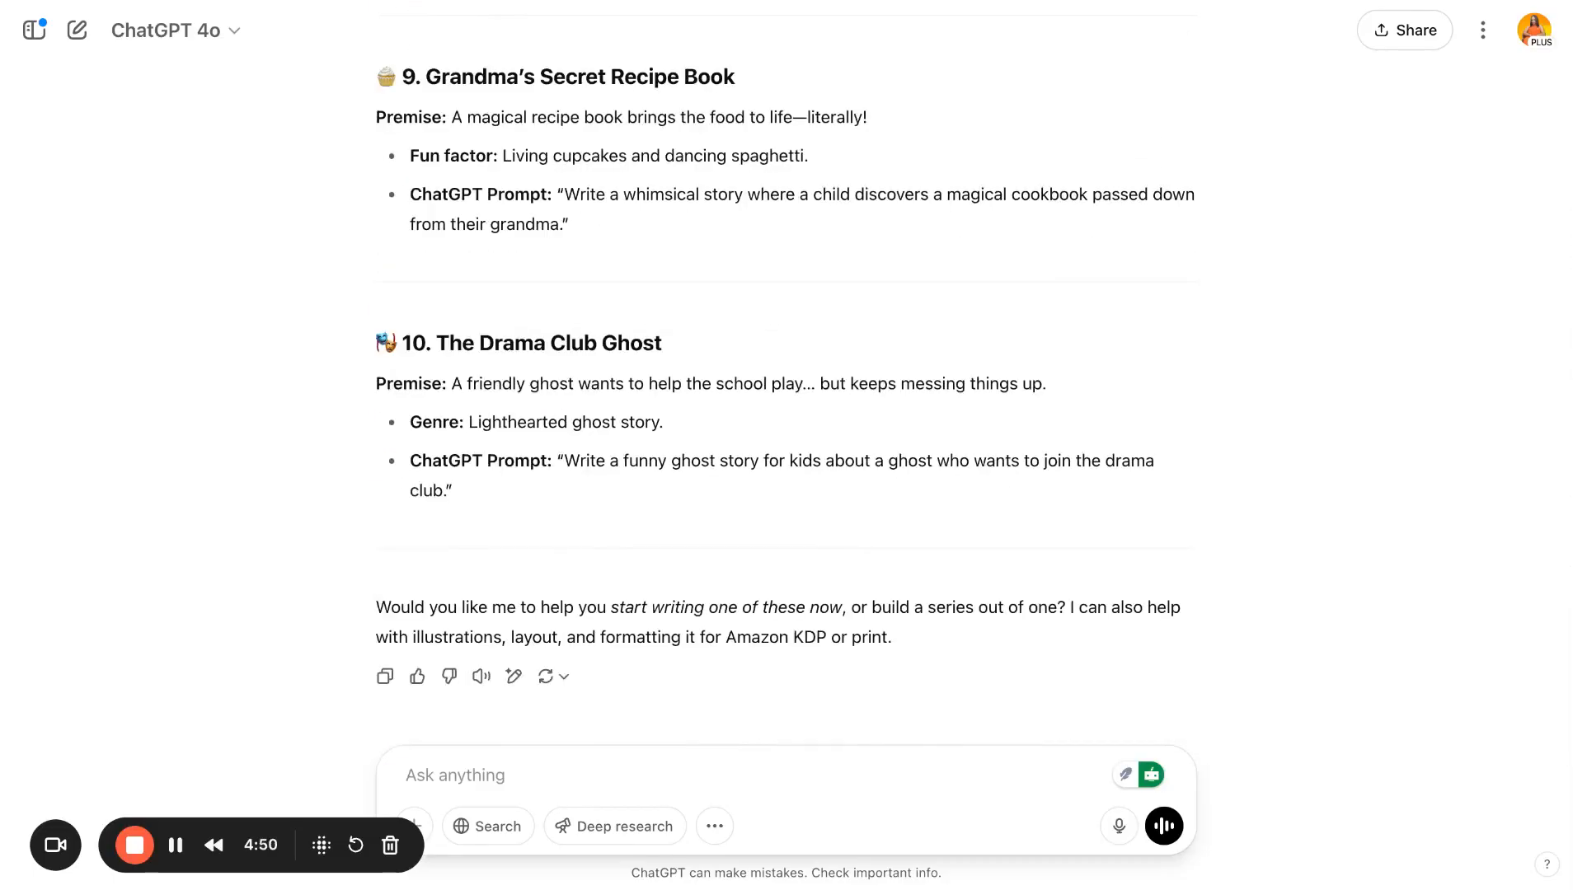
scroll(575, 587, up, 4)
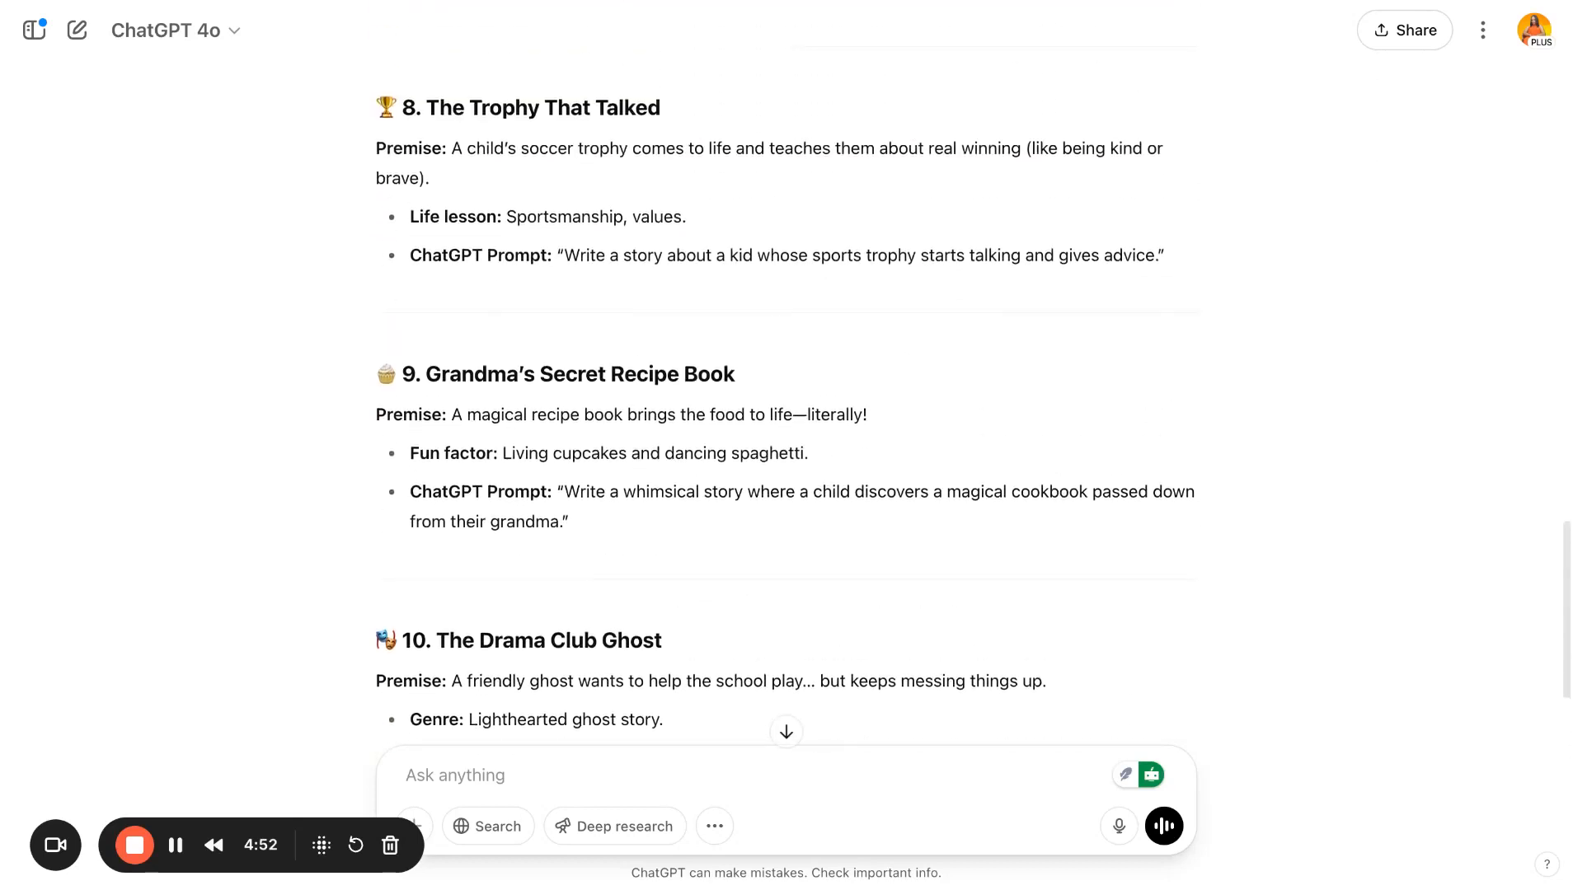
triple_click(573, 581)
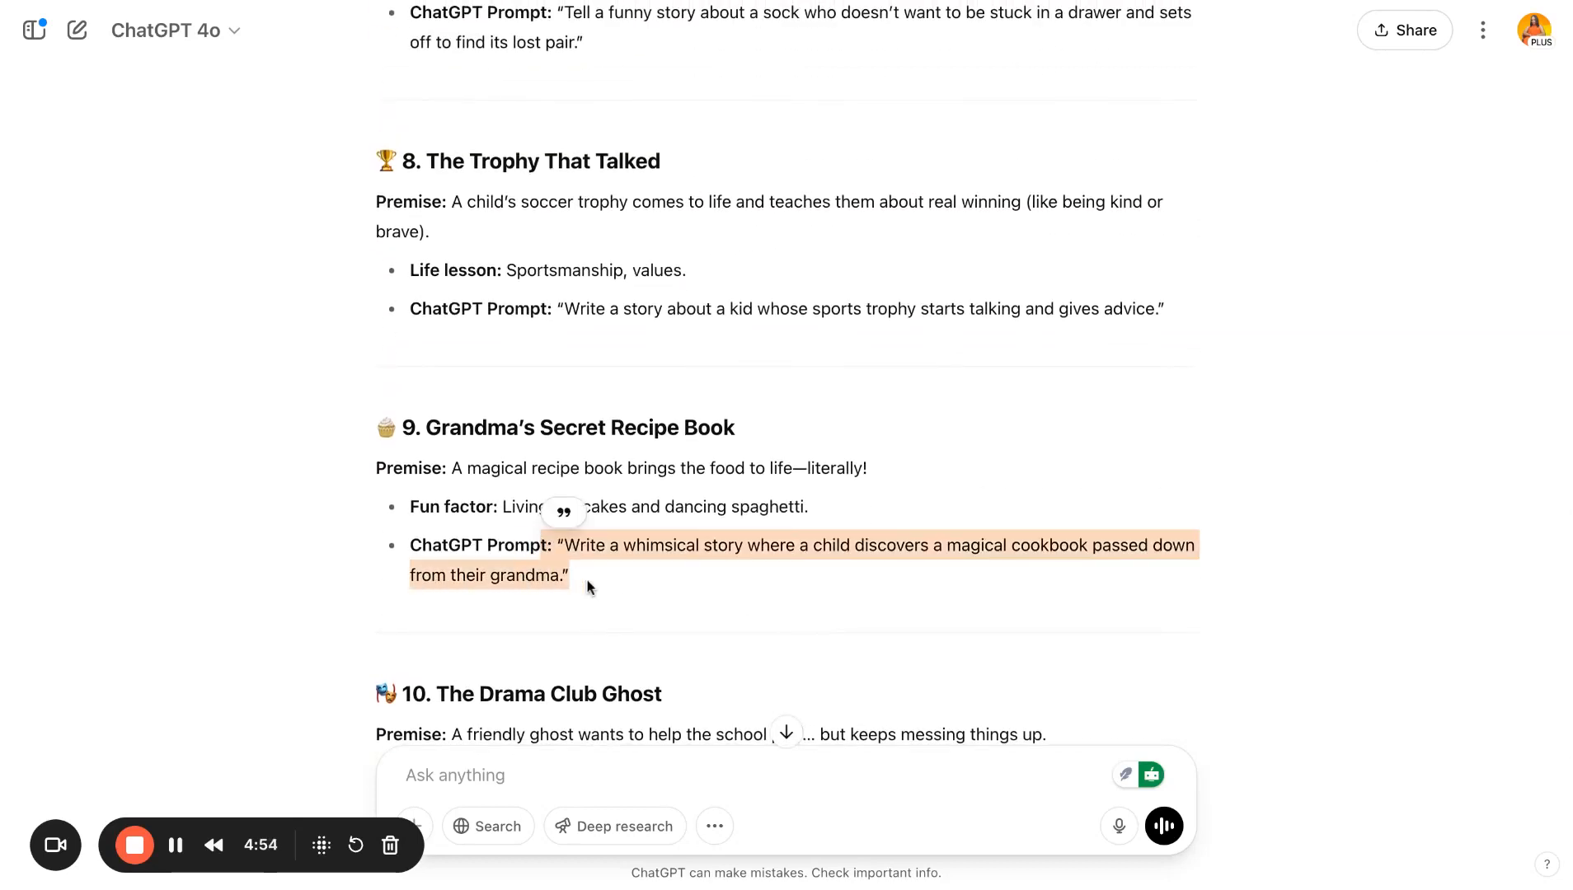
click(587, 587)
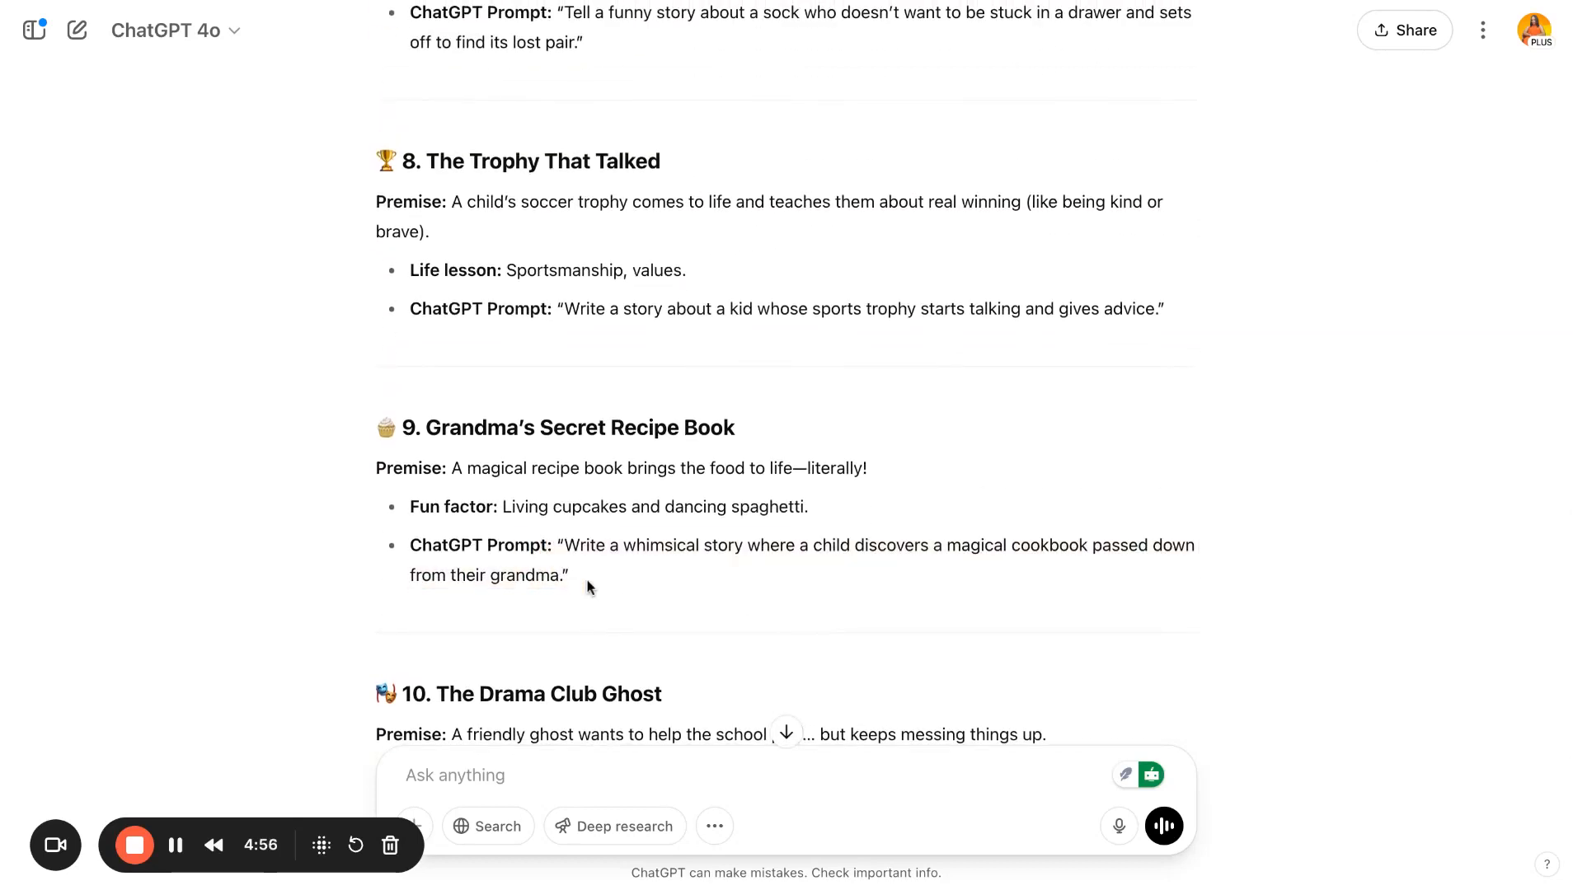
scroll(786, 371, down, 4)
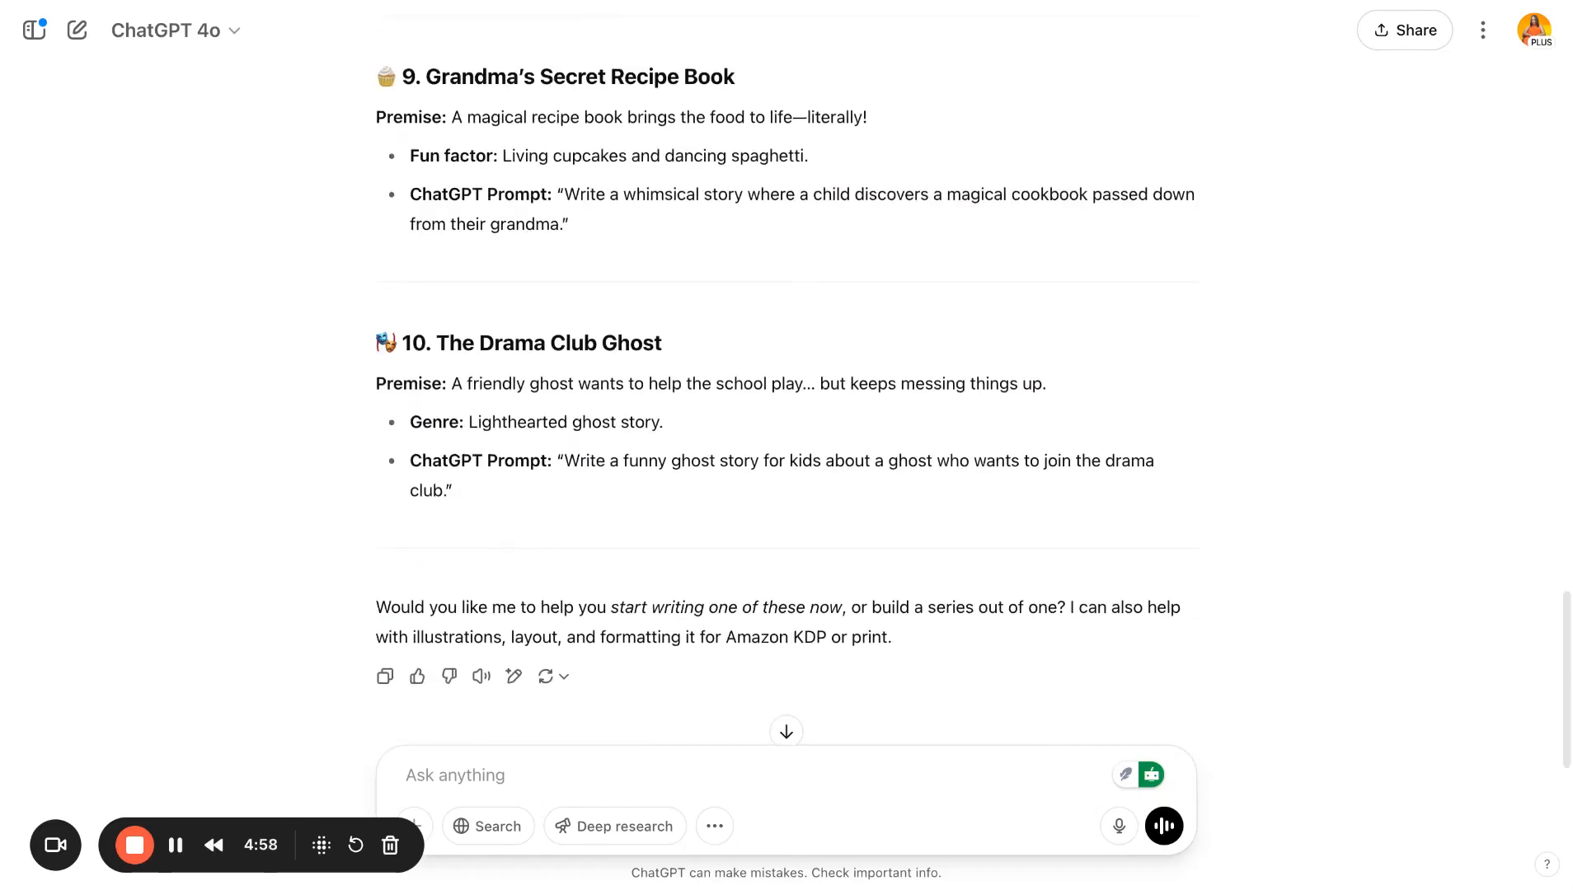
scroll(787, 371, up, 12)
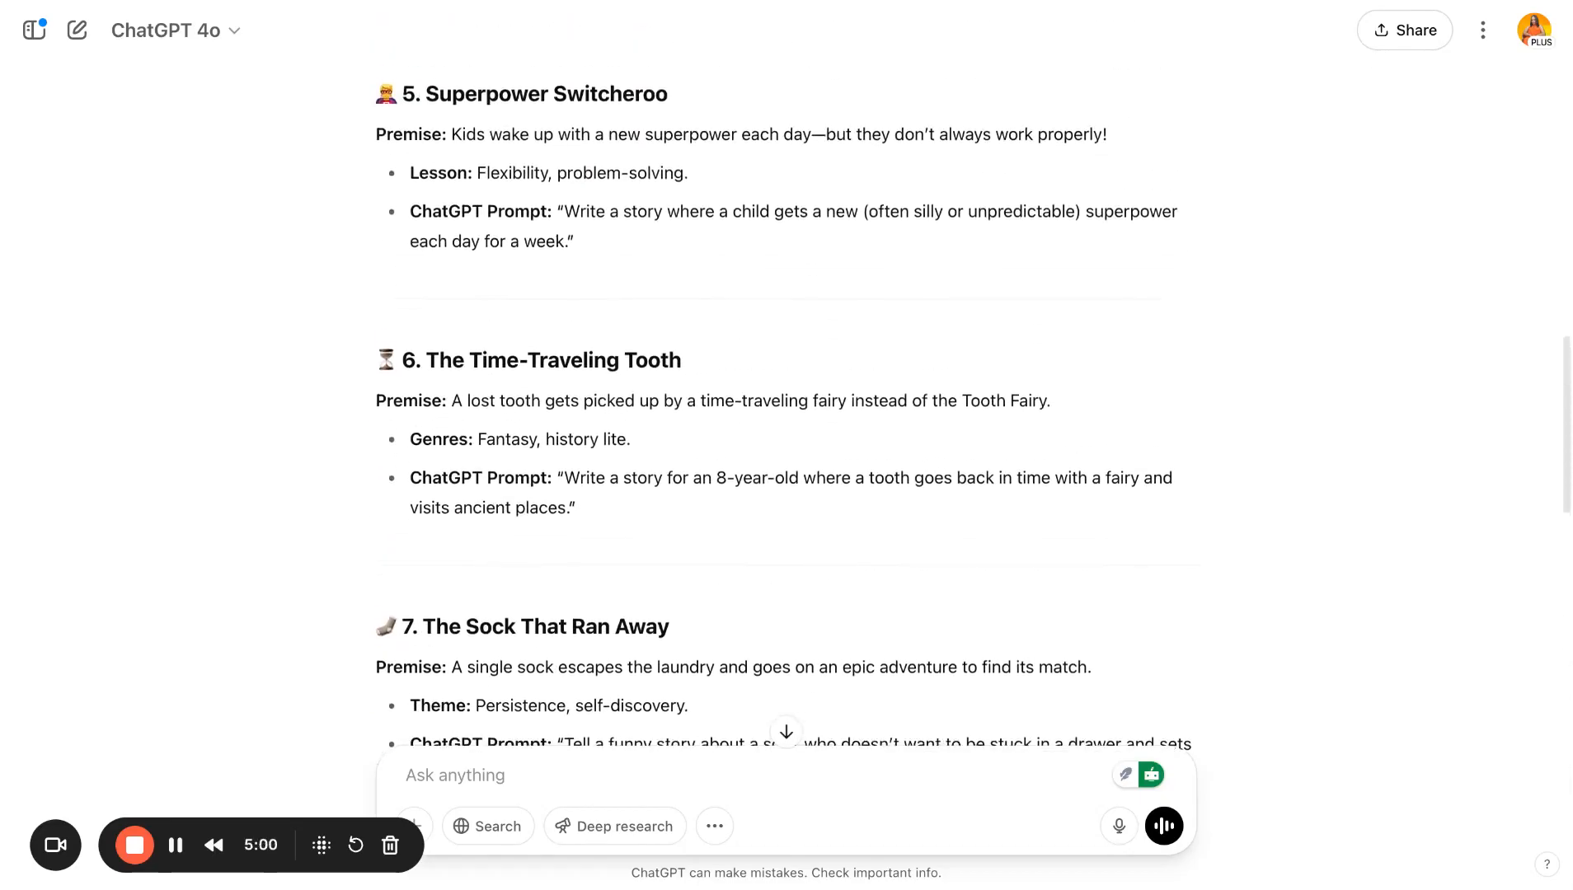
scroll(569, 432, up, 2)
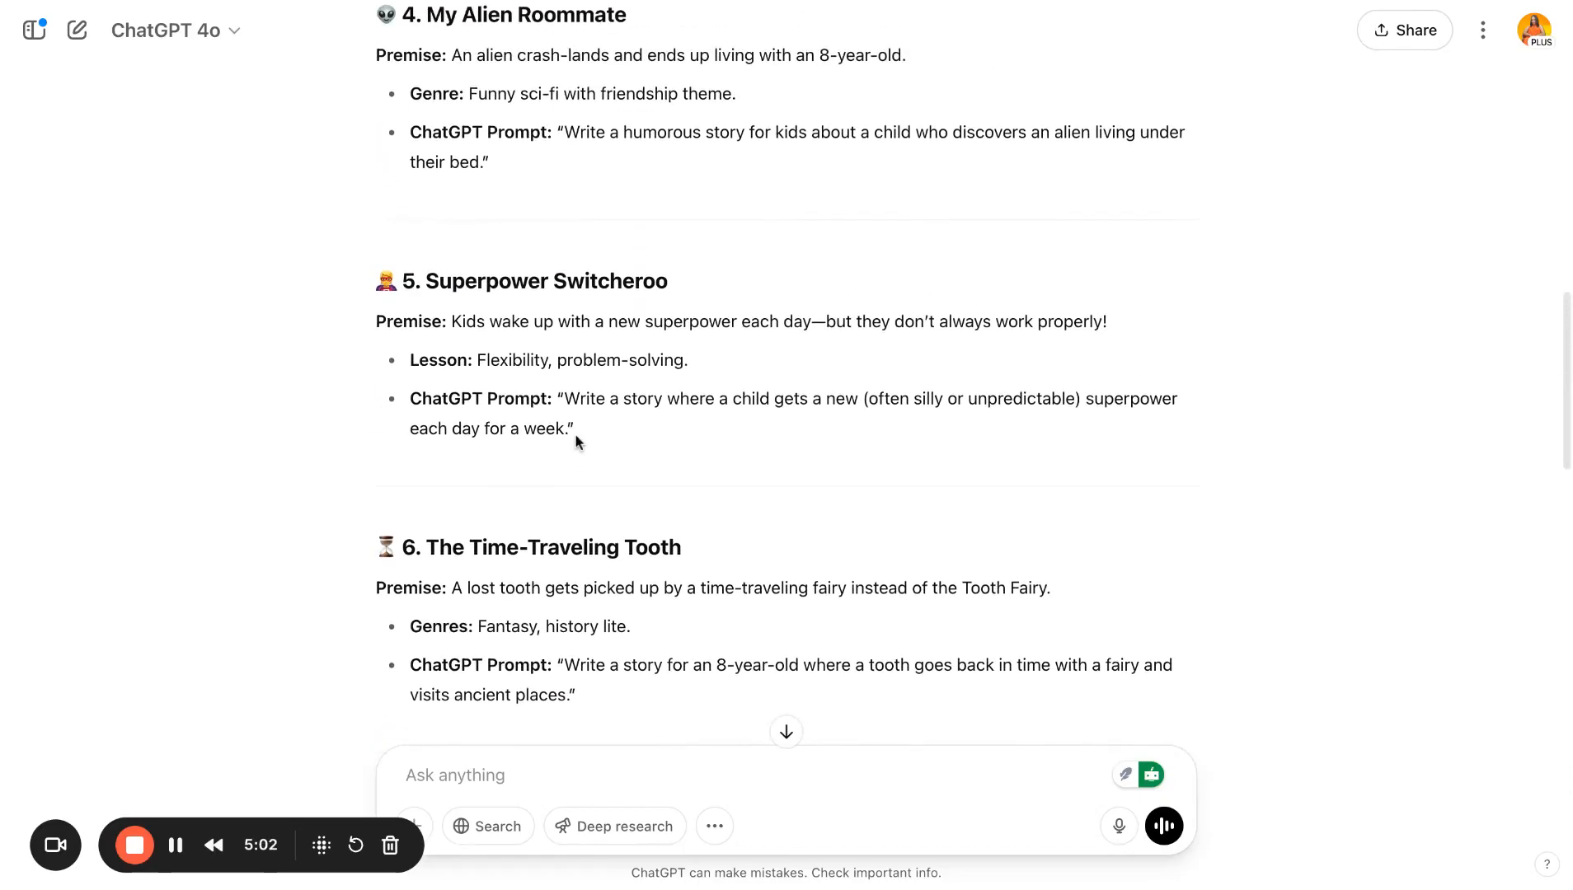
- Send the Superpower Switcheroo prompt "Write a story where a child gets a new (often silly or unpredictable) superpower each day for a week" to ChatGPT
drag(568, 430, 564, 398)
key(ctrl+c)
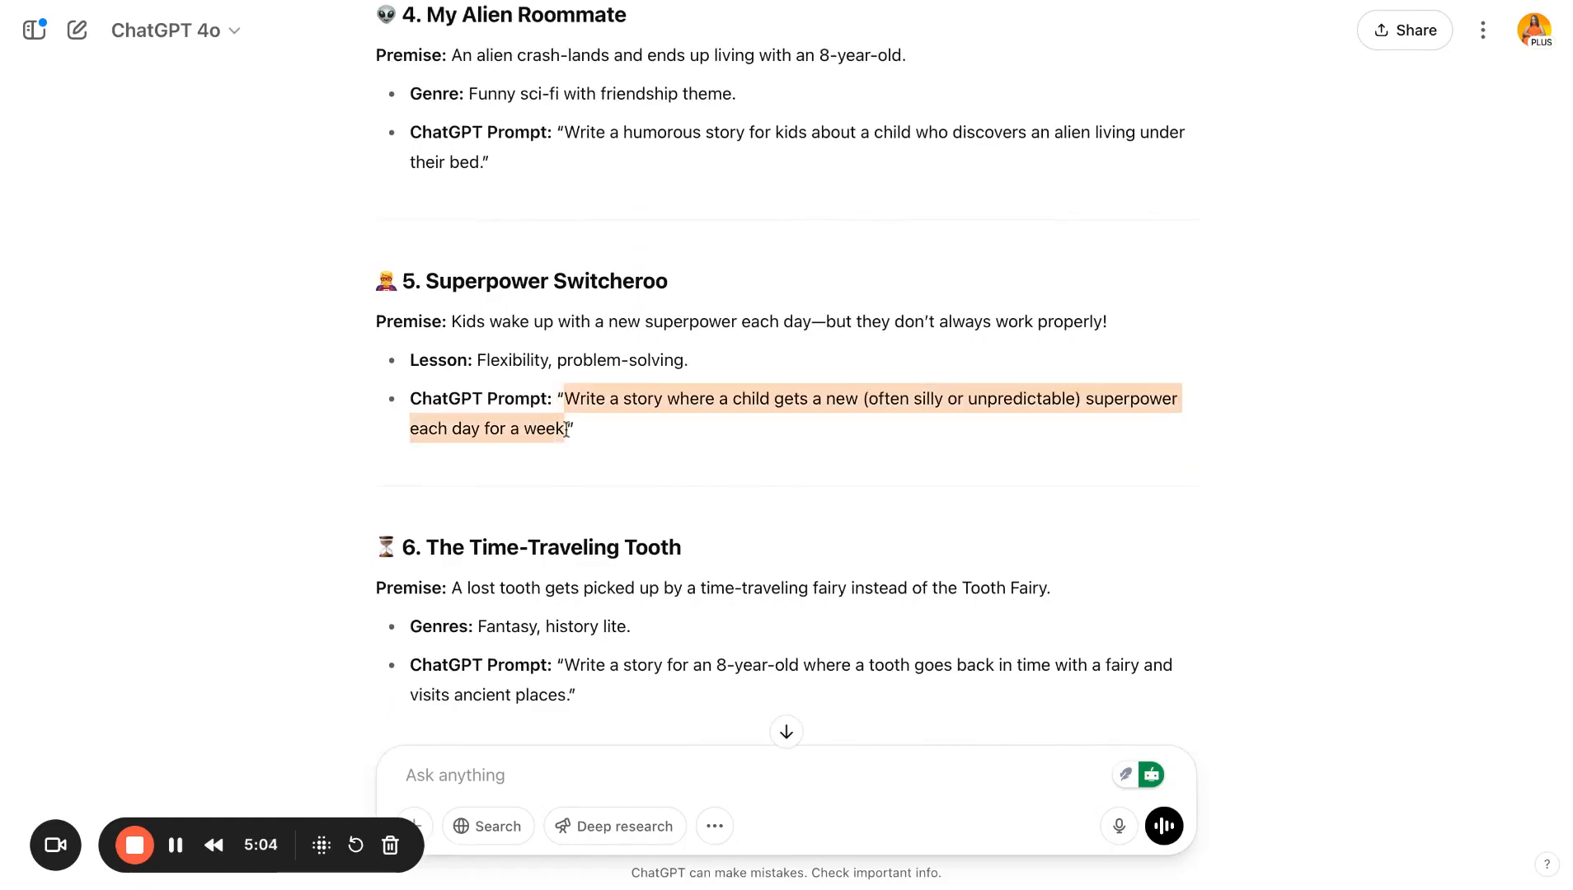
click(478, 776)
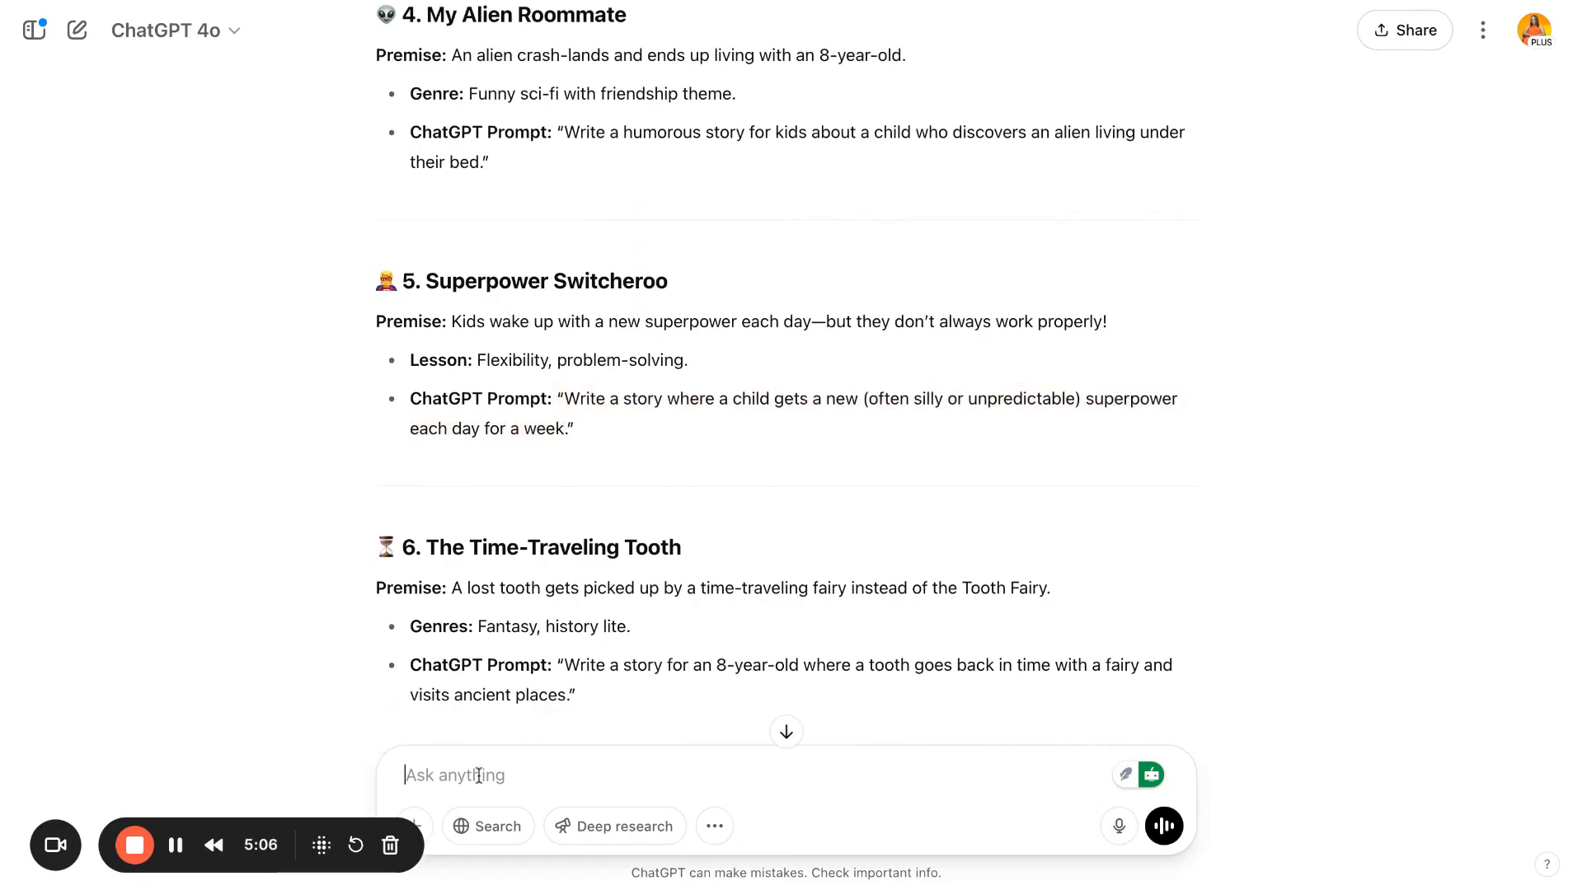
key(ctrl+v)
key(Return)
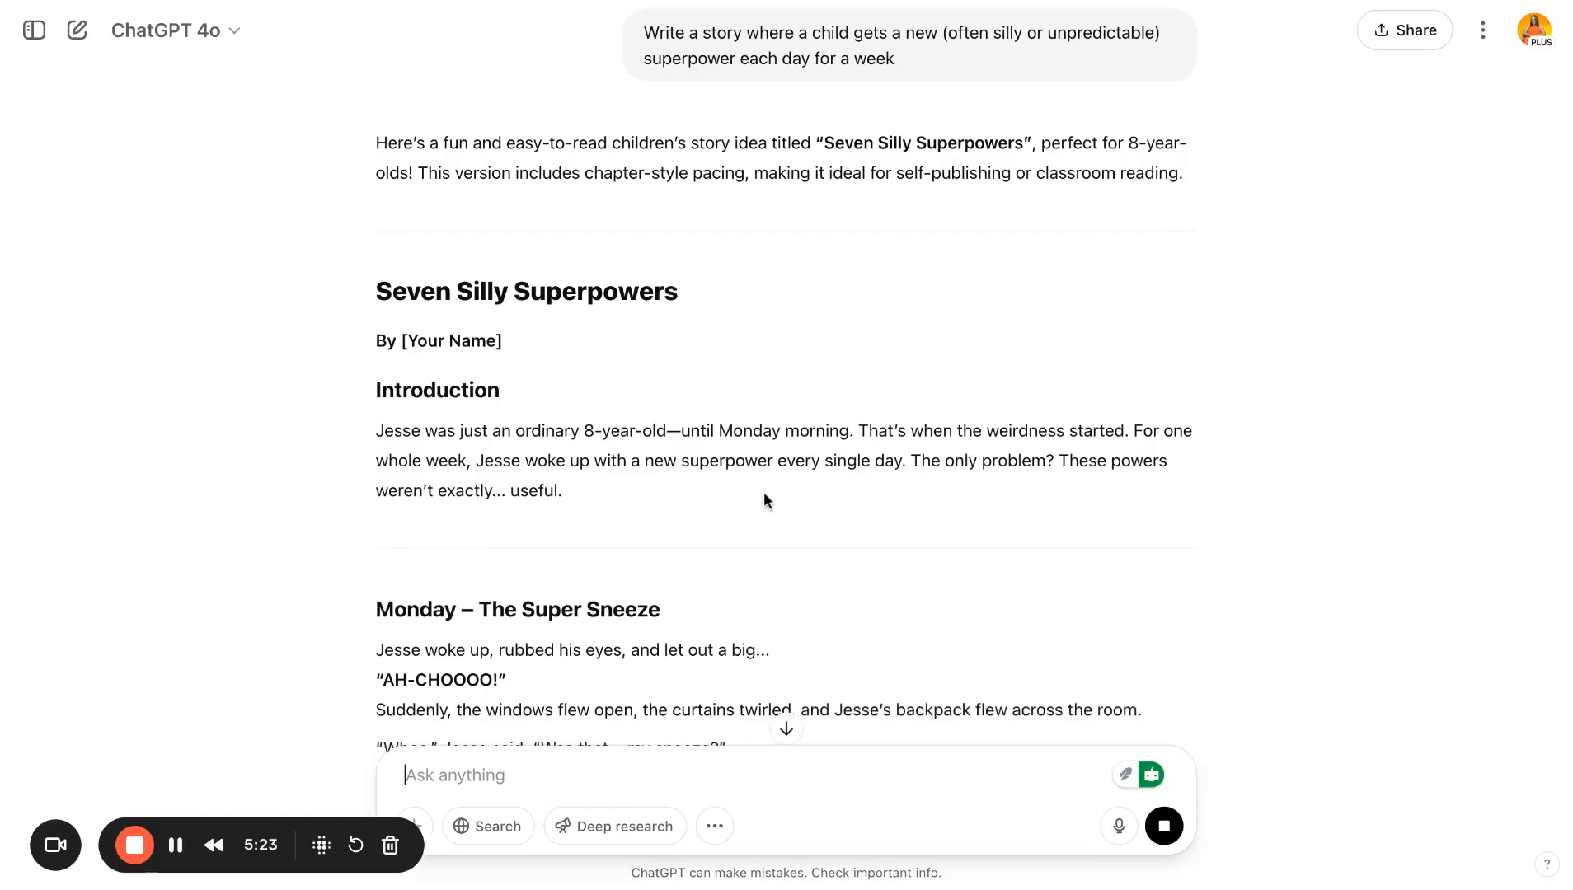
- Read through the generated superpower story, day by day, down to its conclusion
scroll(763, 492, down, 4)
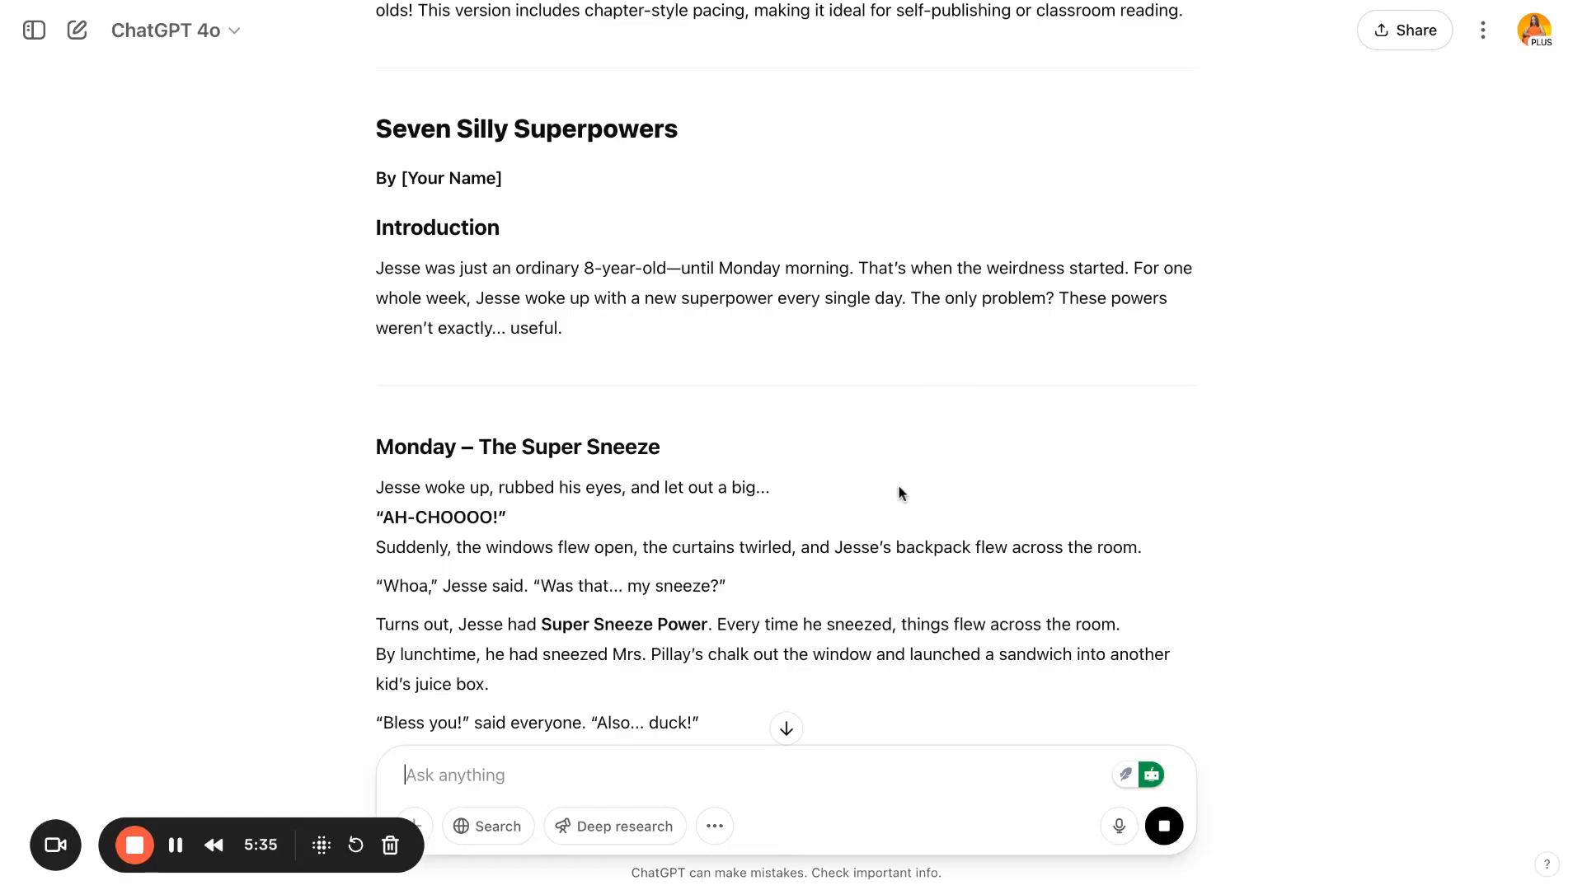
scroll(900, 493, down, 6)
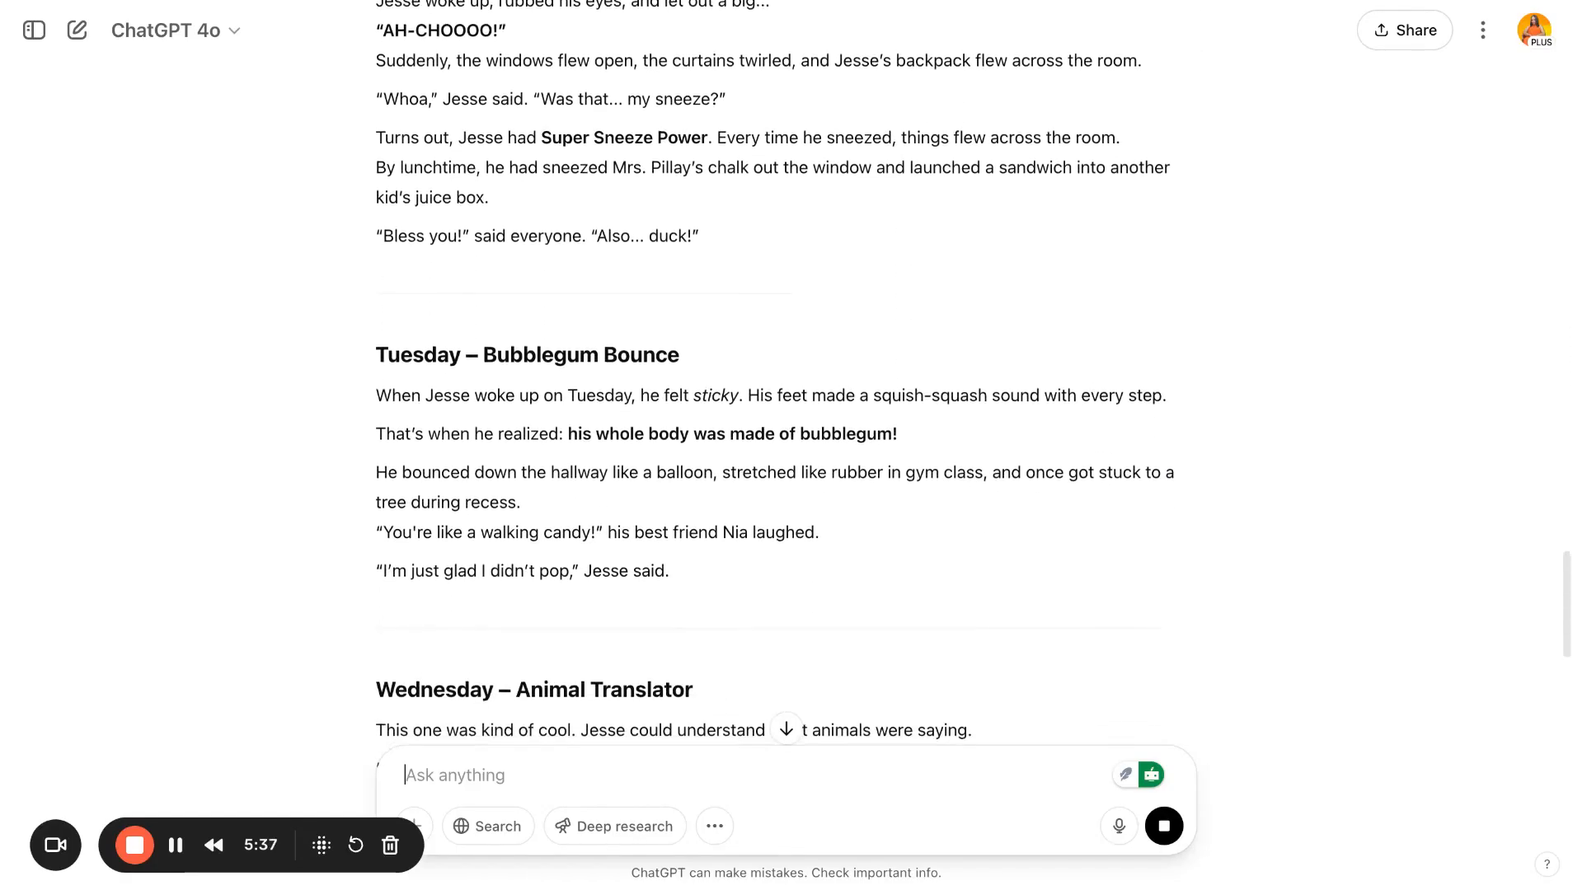
scroll(901, 493, down, 2)
scroll(900, 493, up, 4)
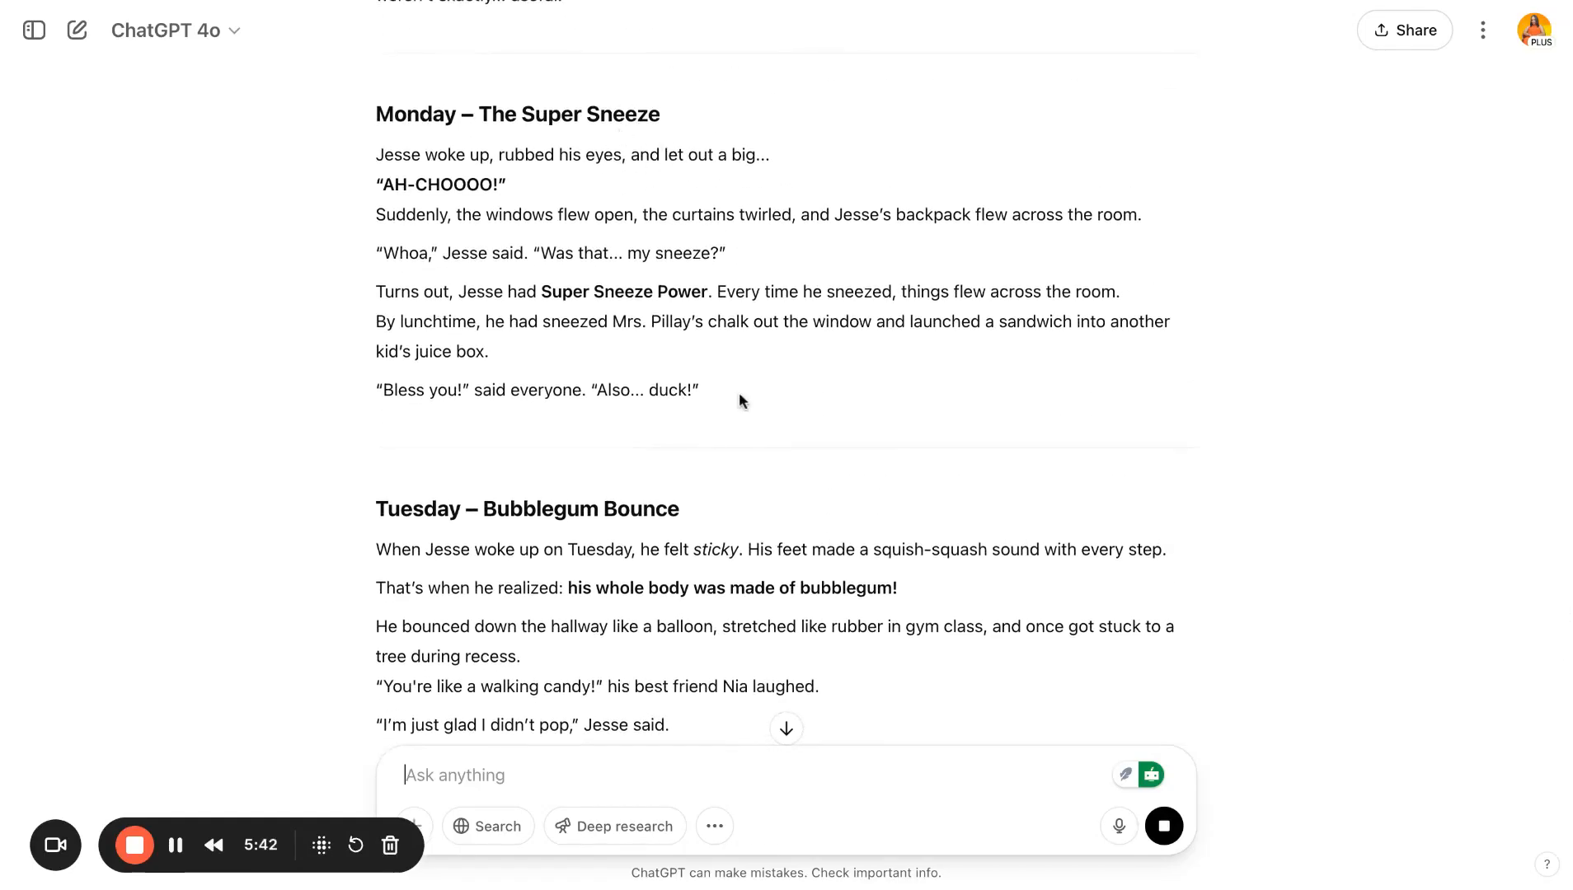
scroll(739, 395, down, 7)
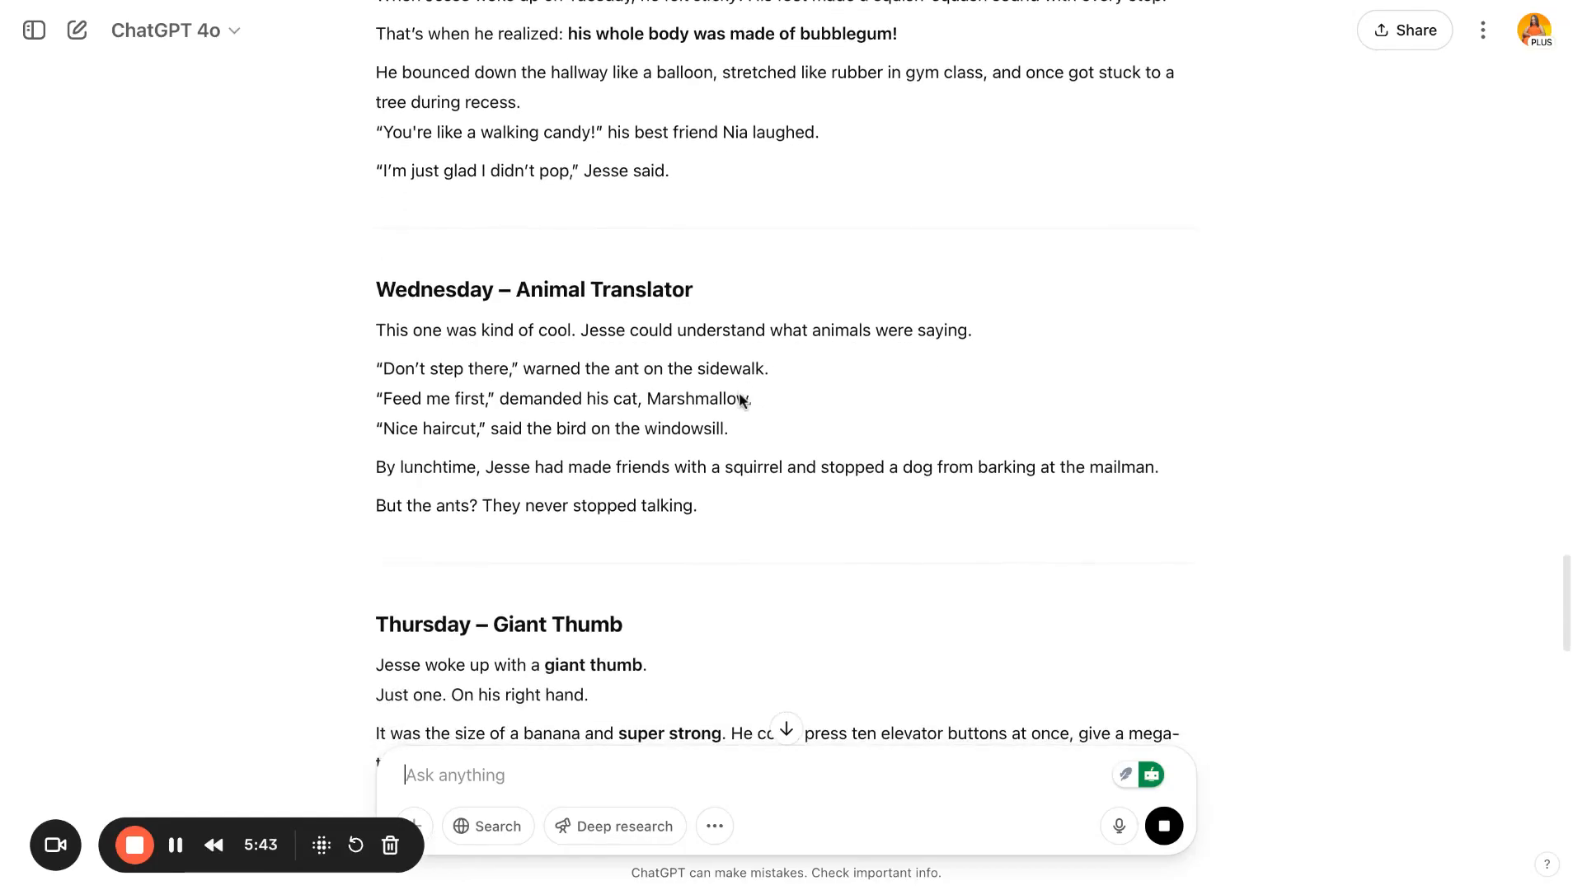
scroll(739, 400, down, 7)
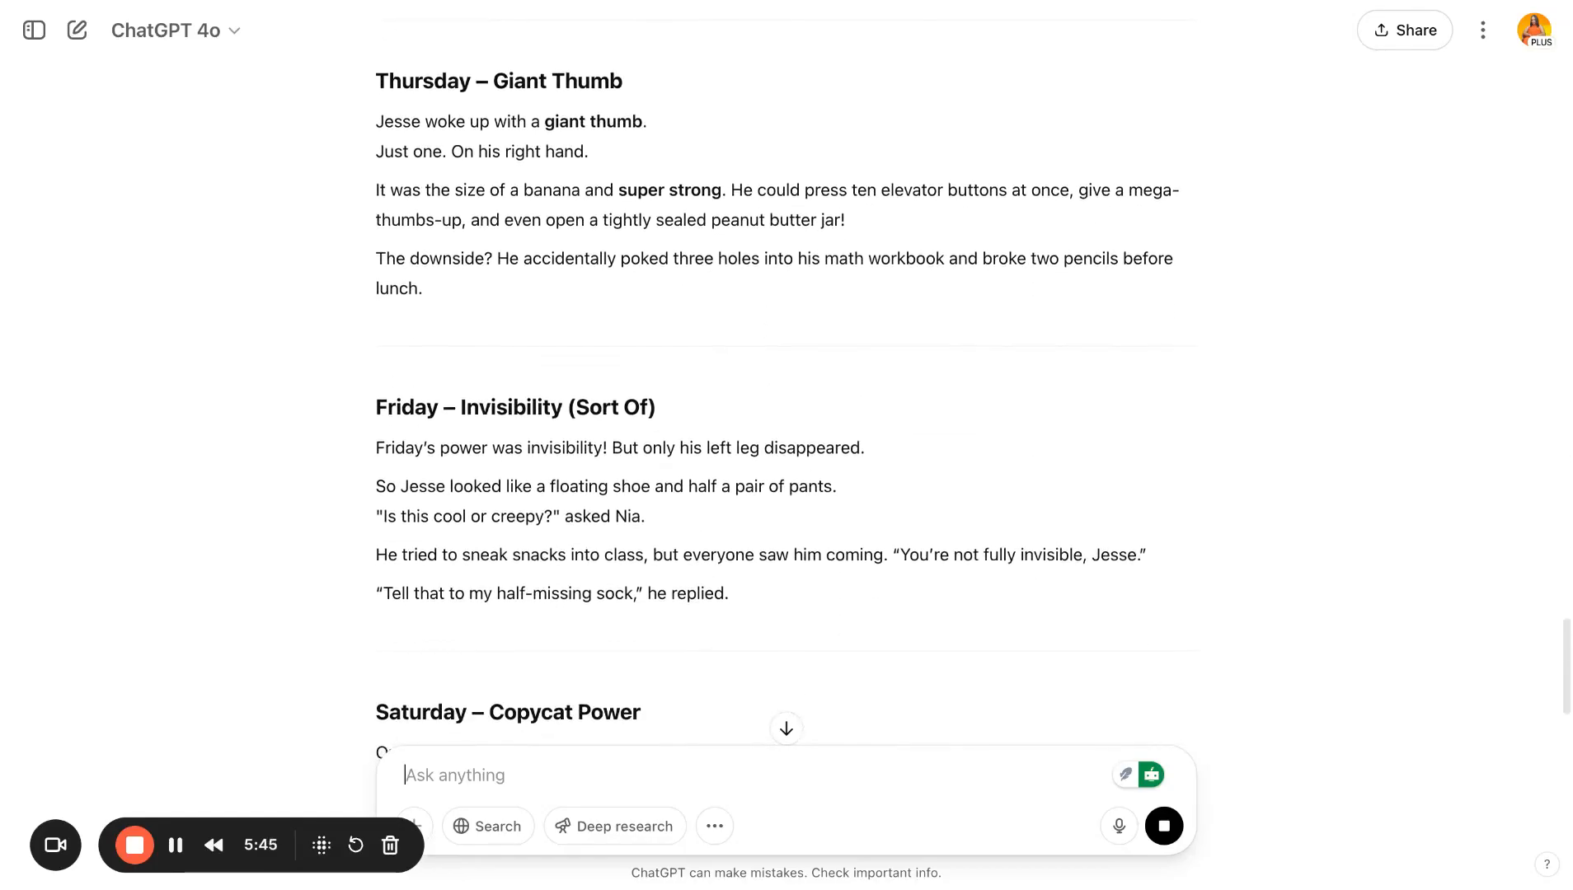
scroll(738, 399, down, 3)
scroll(738, 399, down, 2)
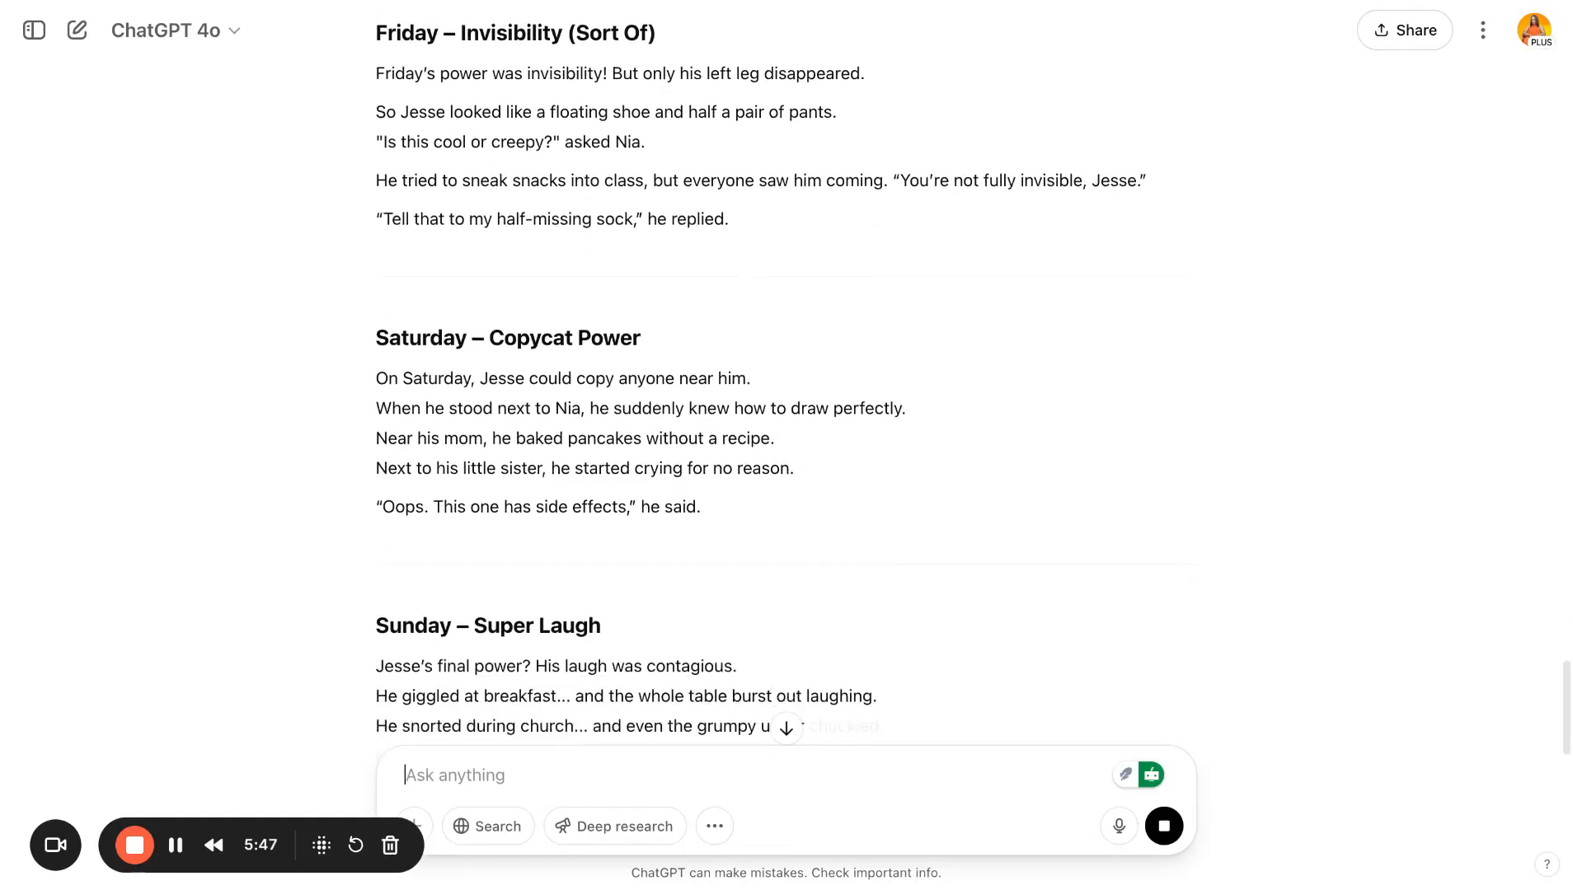
scroll(738, 399, down, 3)
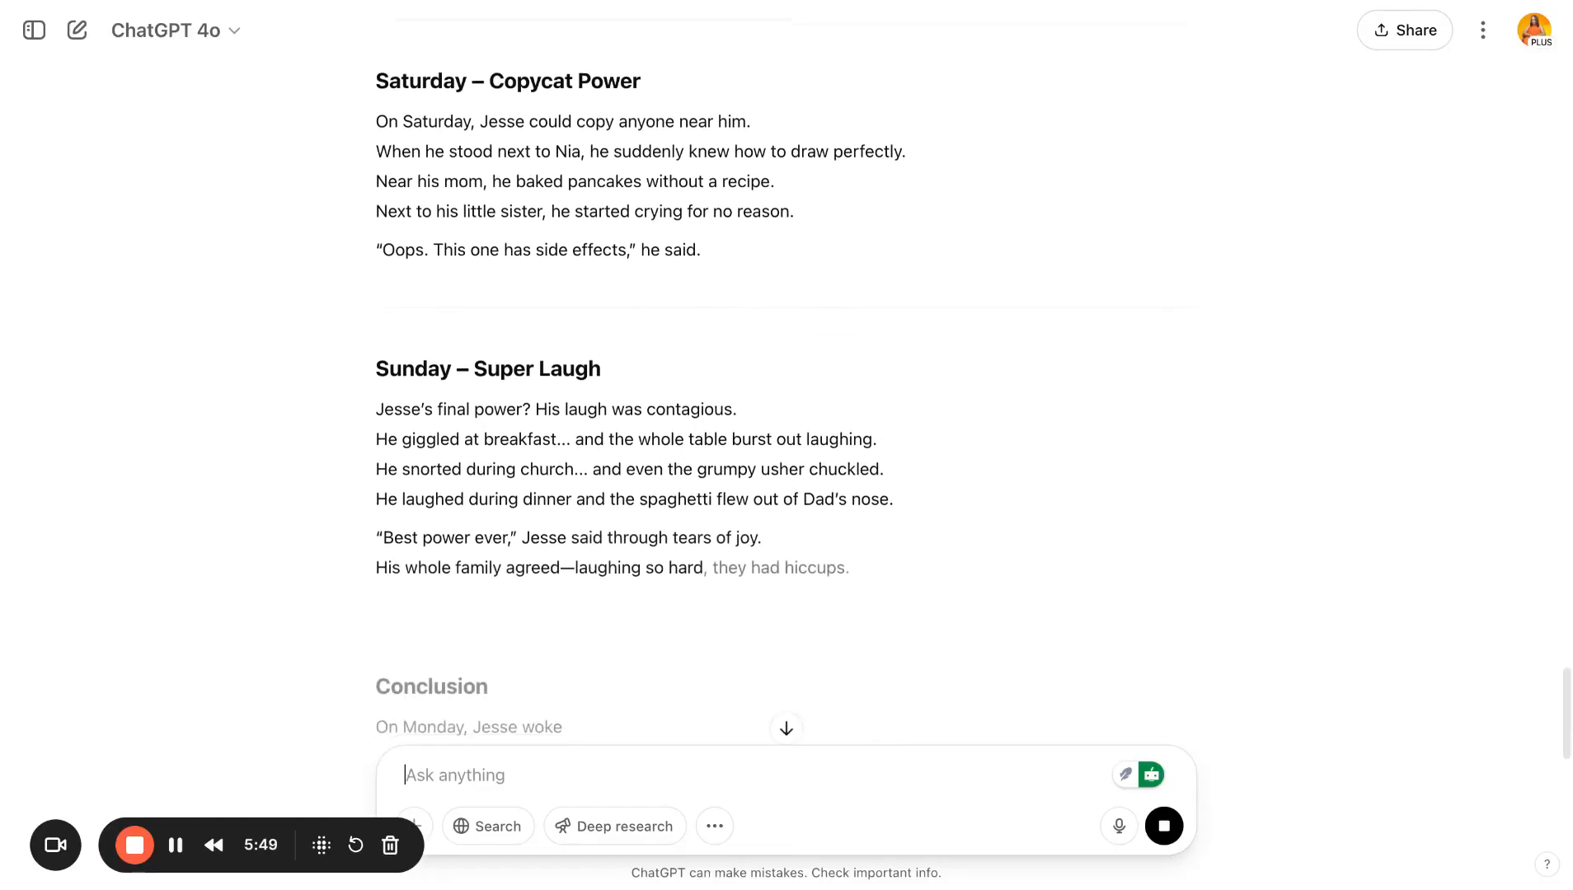
scroll(739, 399, down, 2)
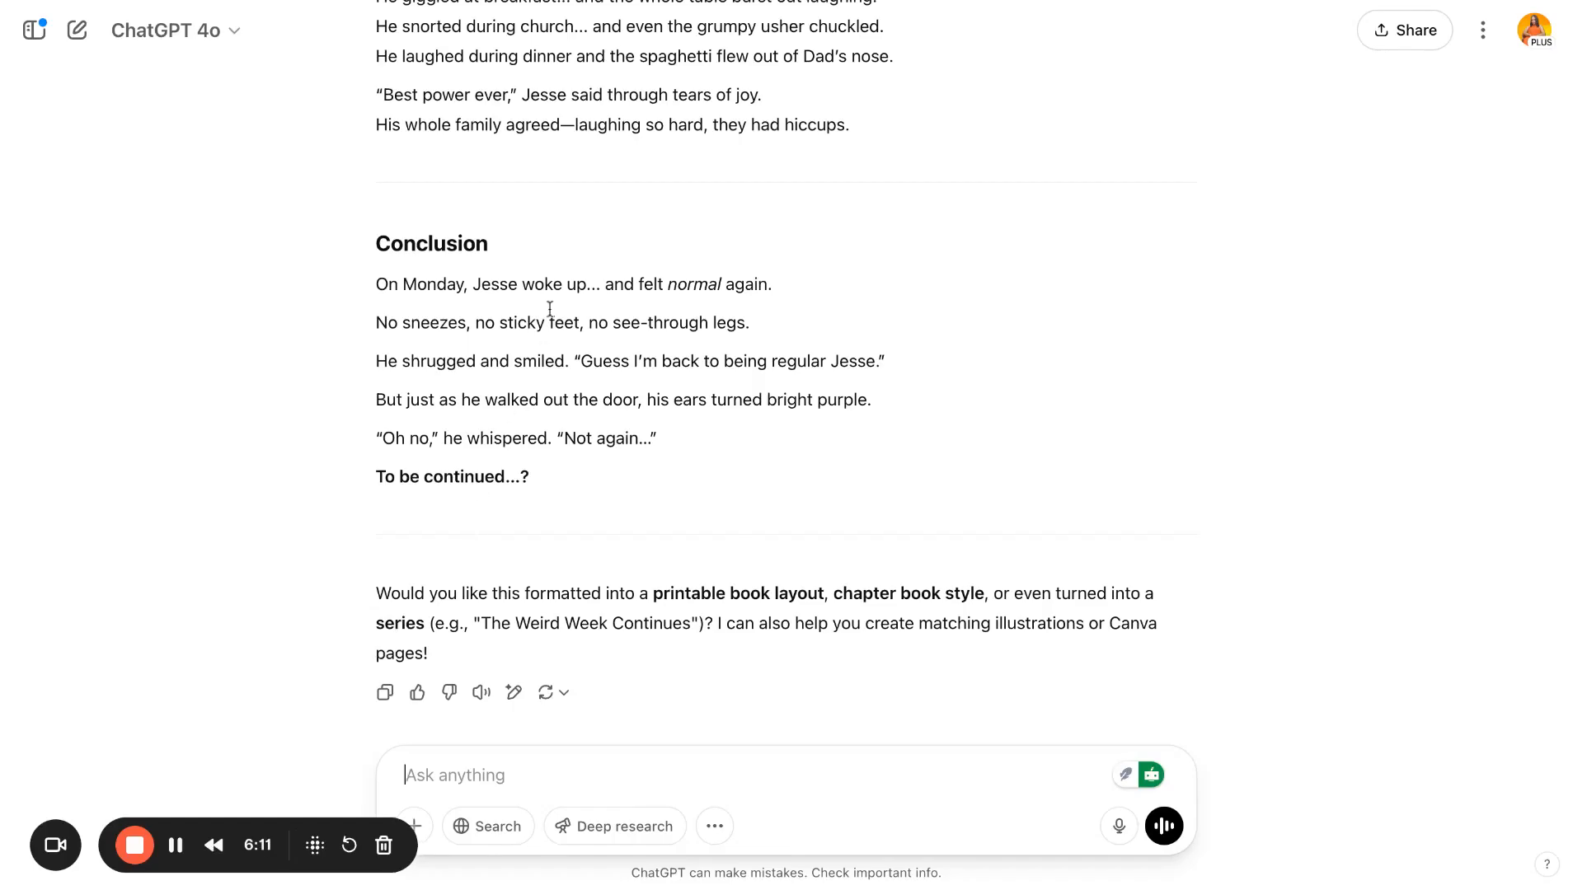
- Switch to the "Lamar wants a pet" story document and look over its opening text
click(497, 1)
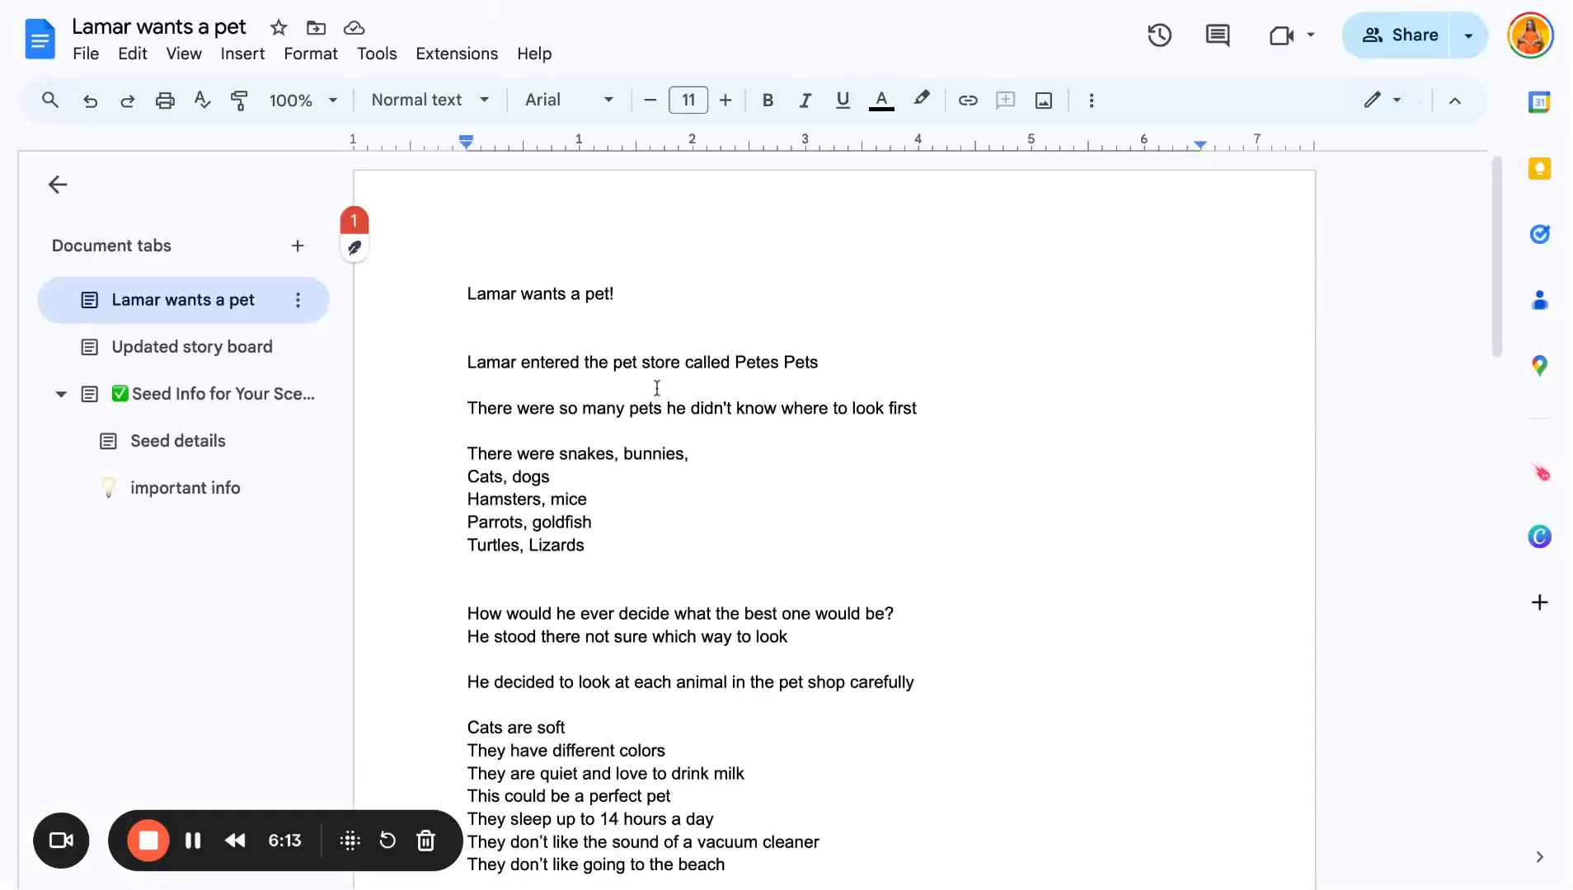
scroll(657, 388, down, 1)
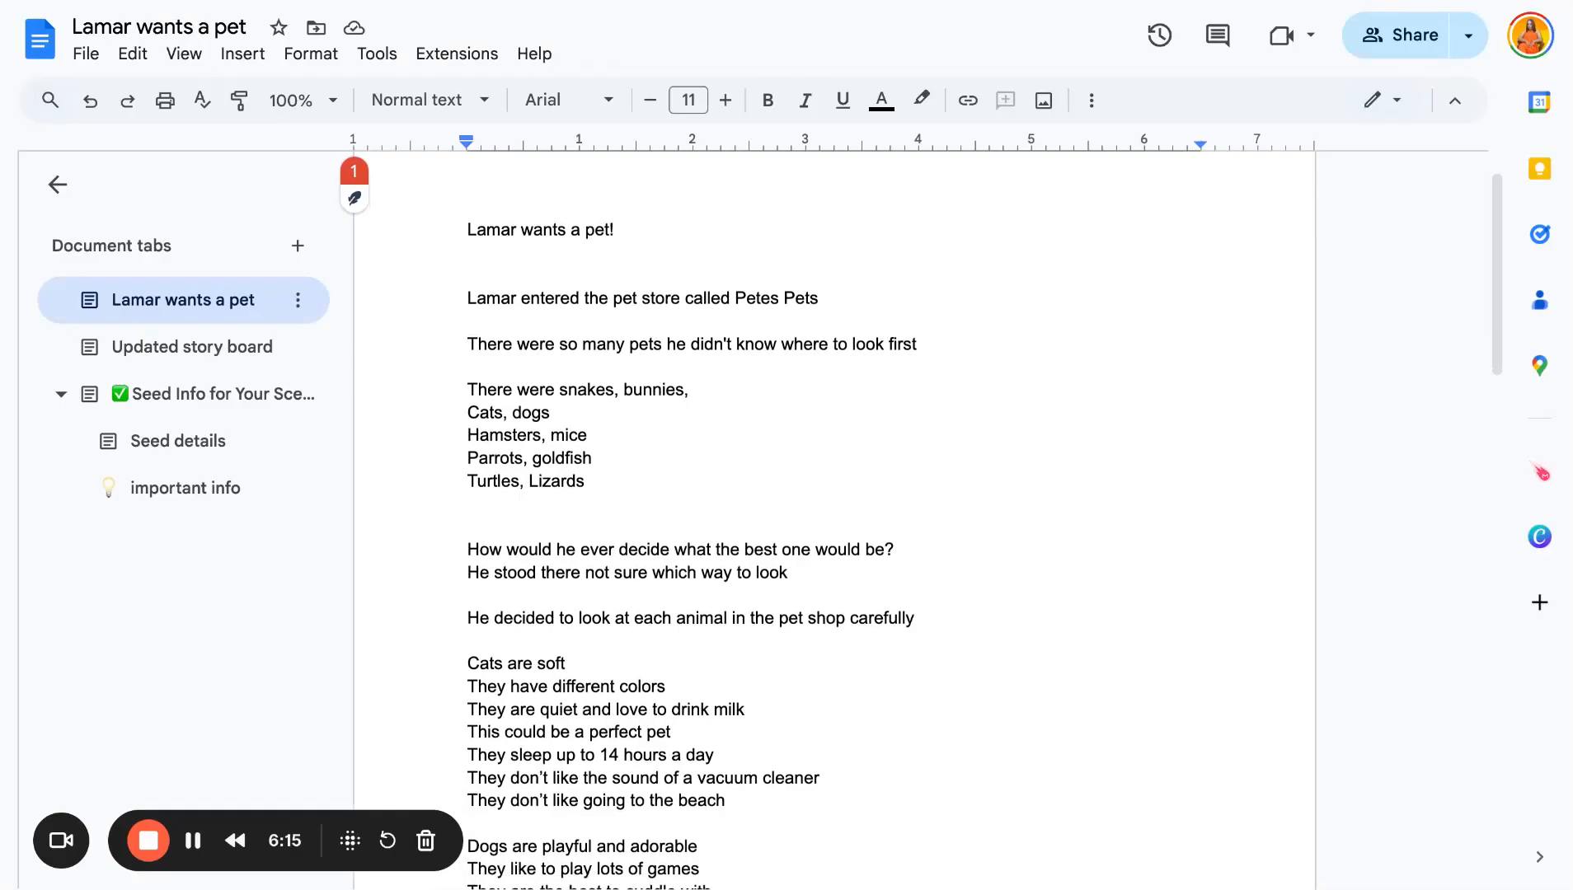
scroll(692, 544, down, 1)
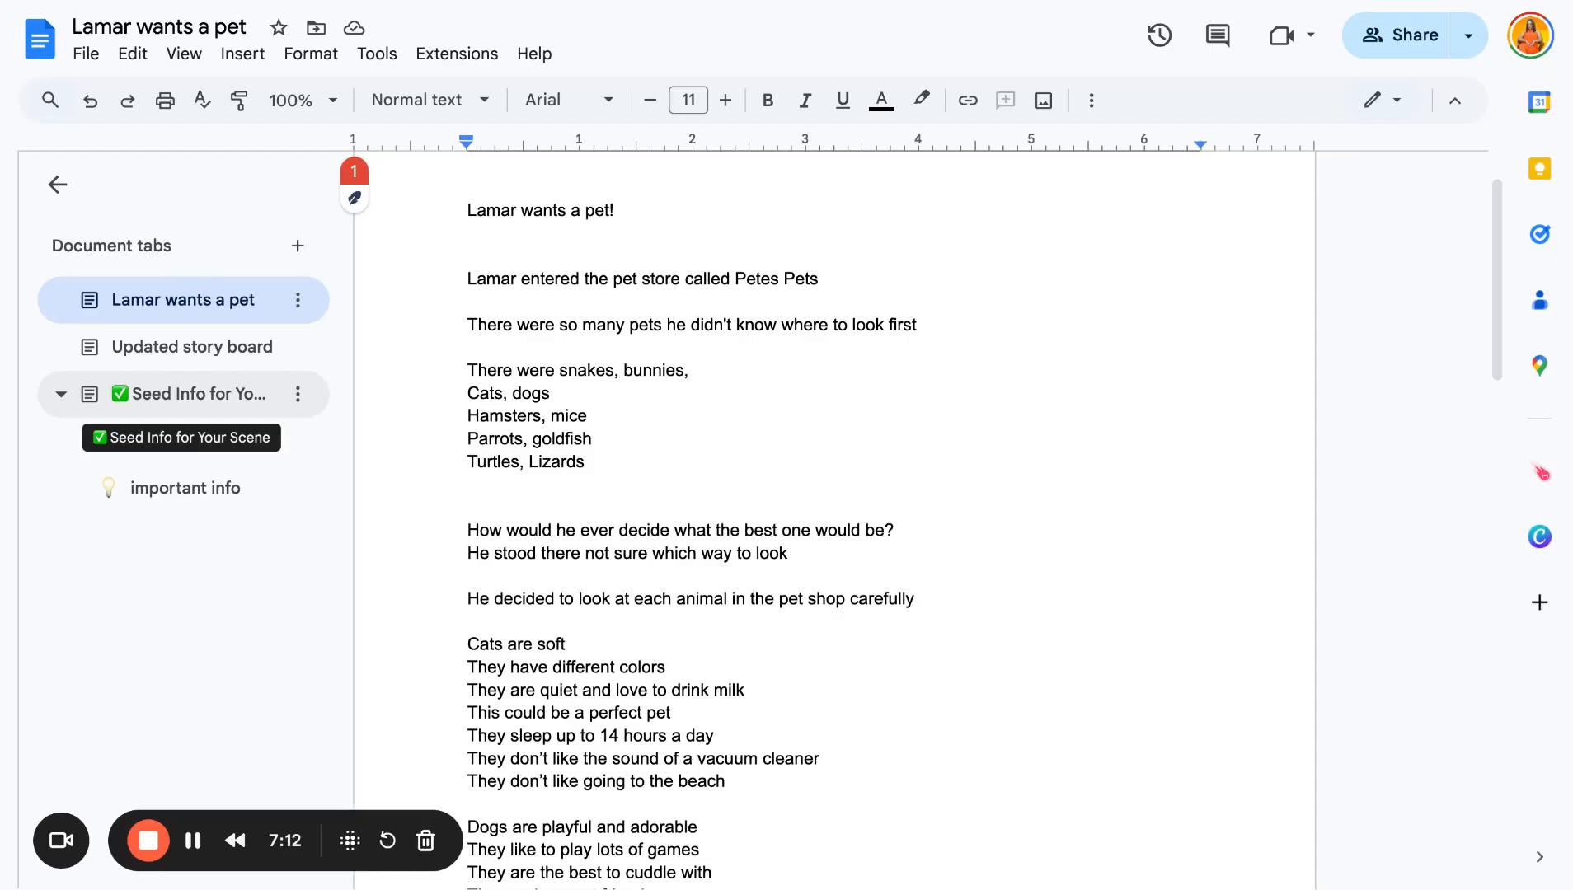
- Look between the Pixar-style Lamar Illustration chat, the Canva story-planning bullet list and the story document
click(715, 0)
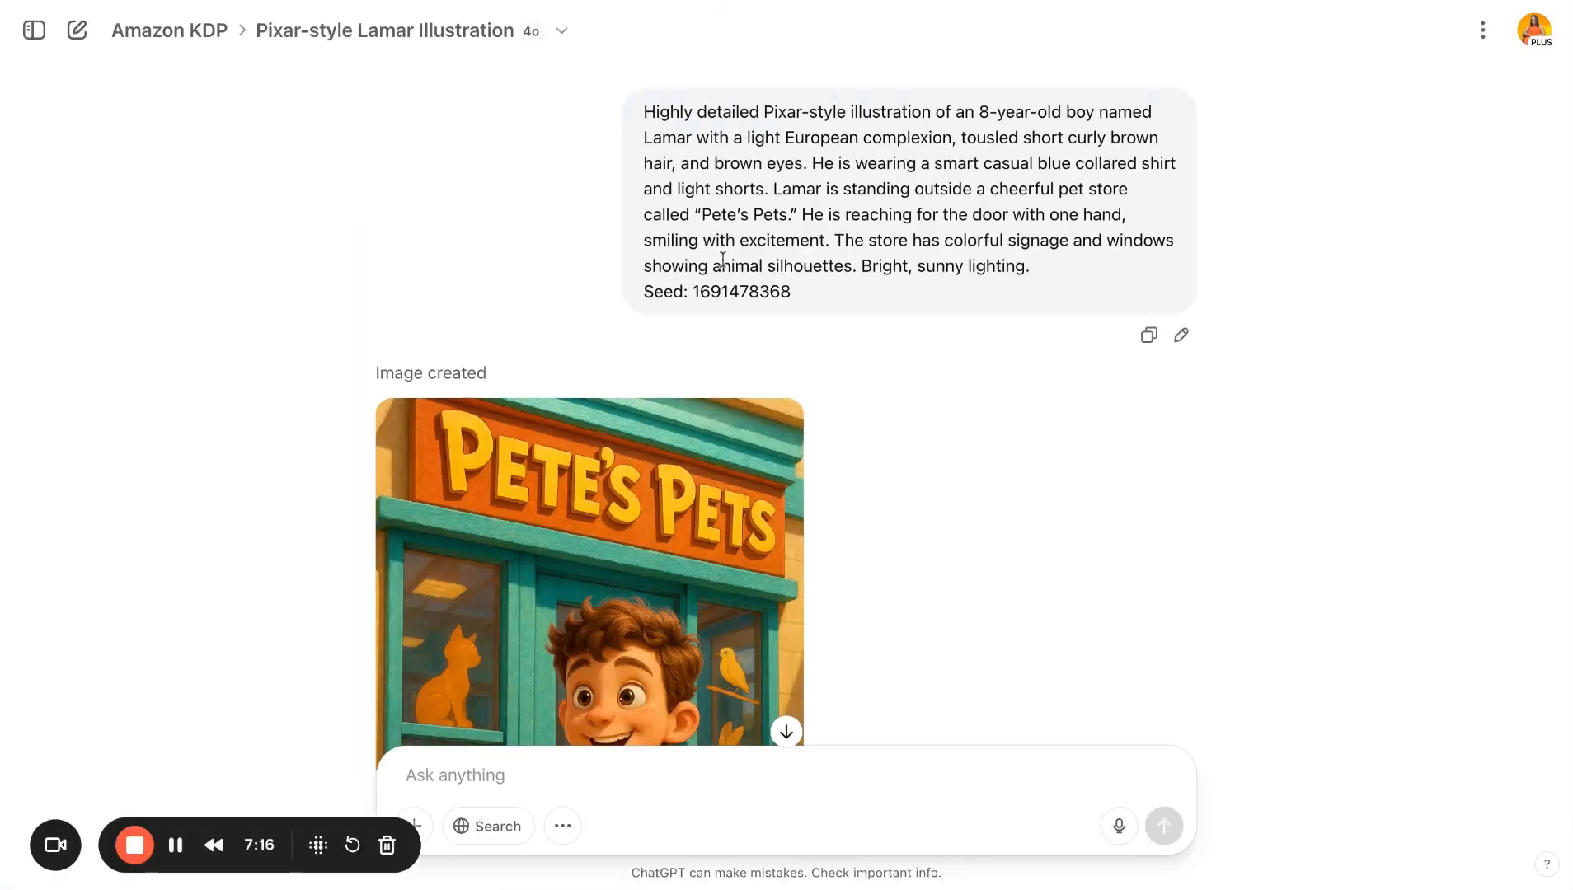
click(354, 0)
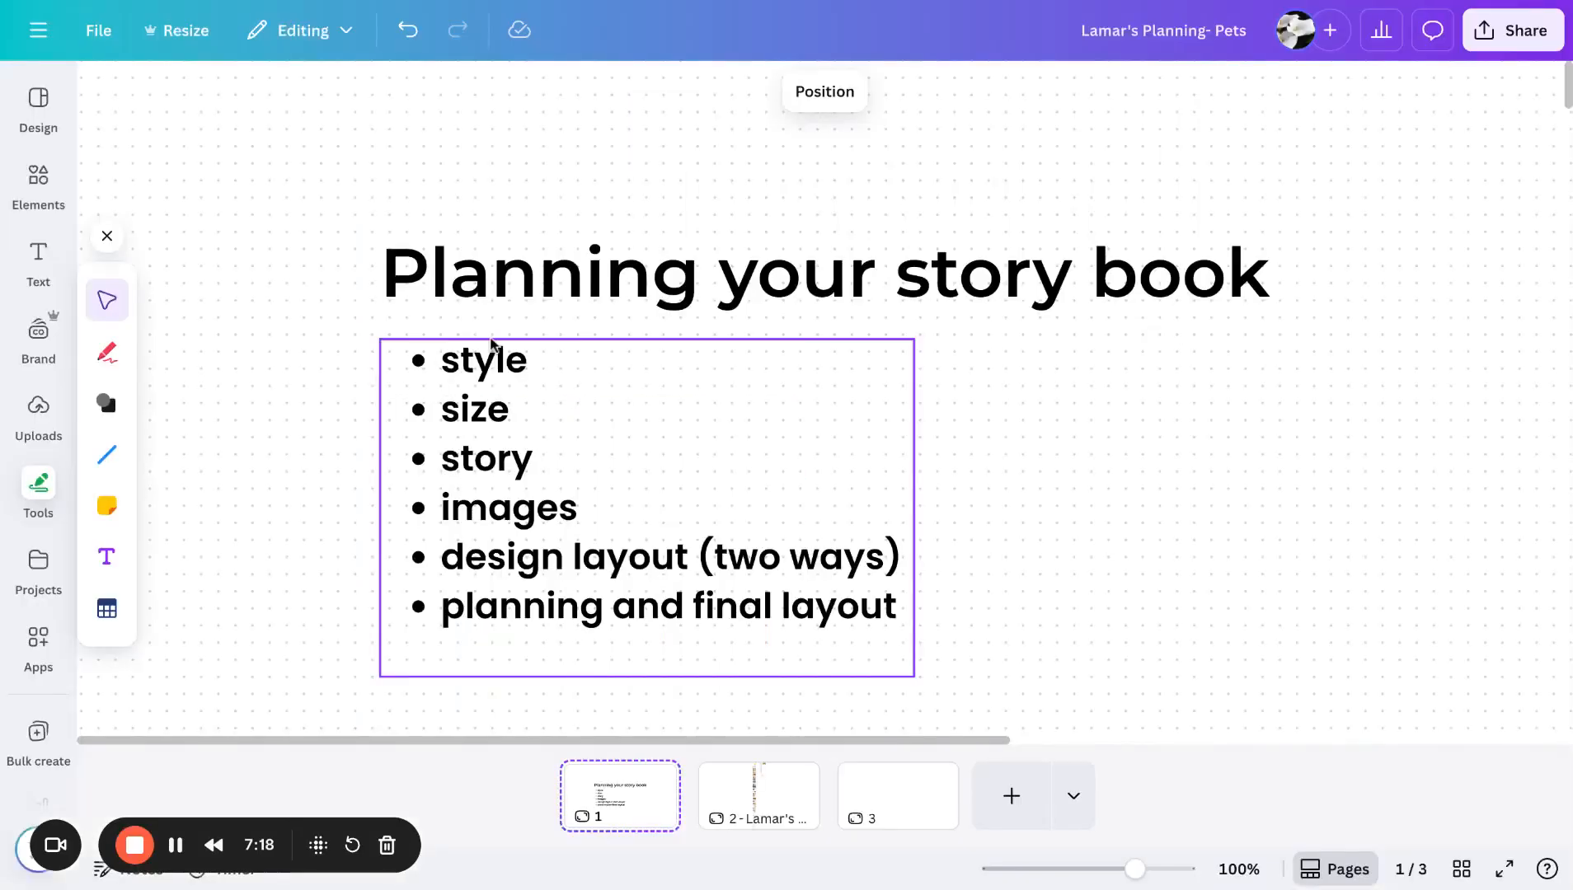
click(518, 360)
click(530, 364)
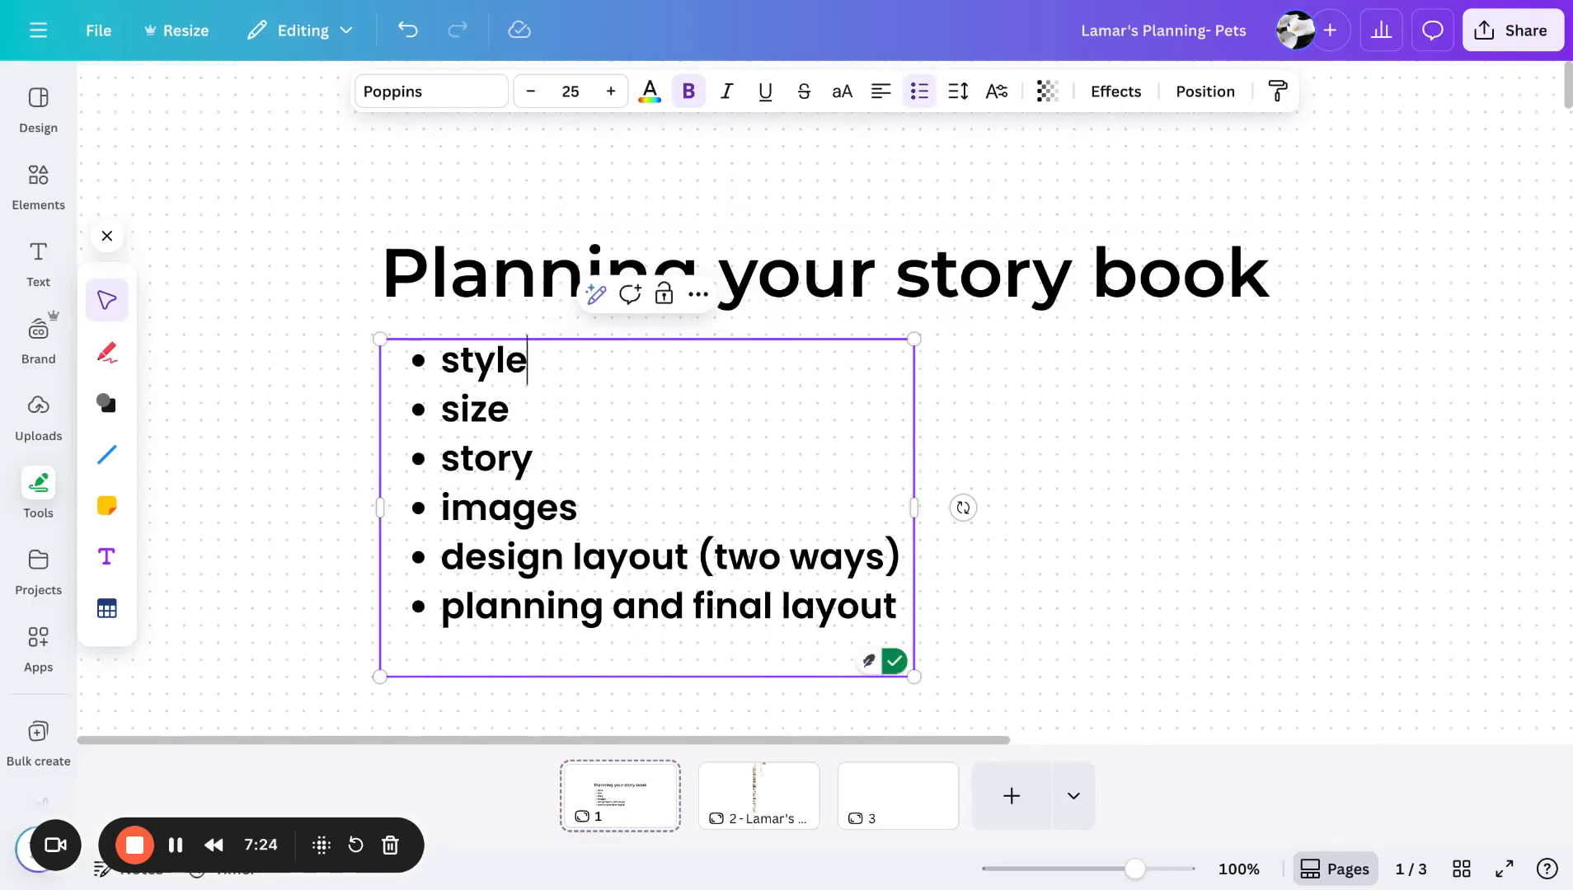
click(516, 1)
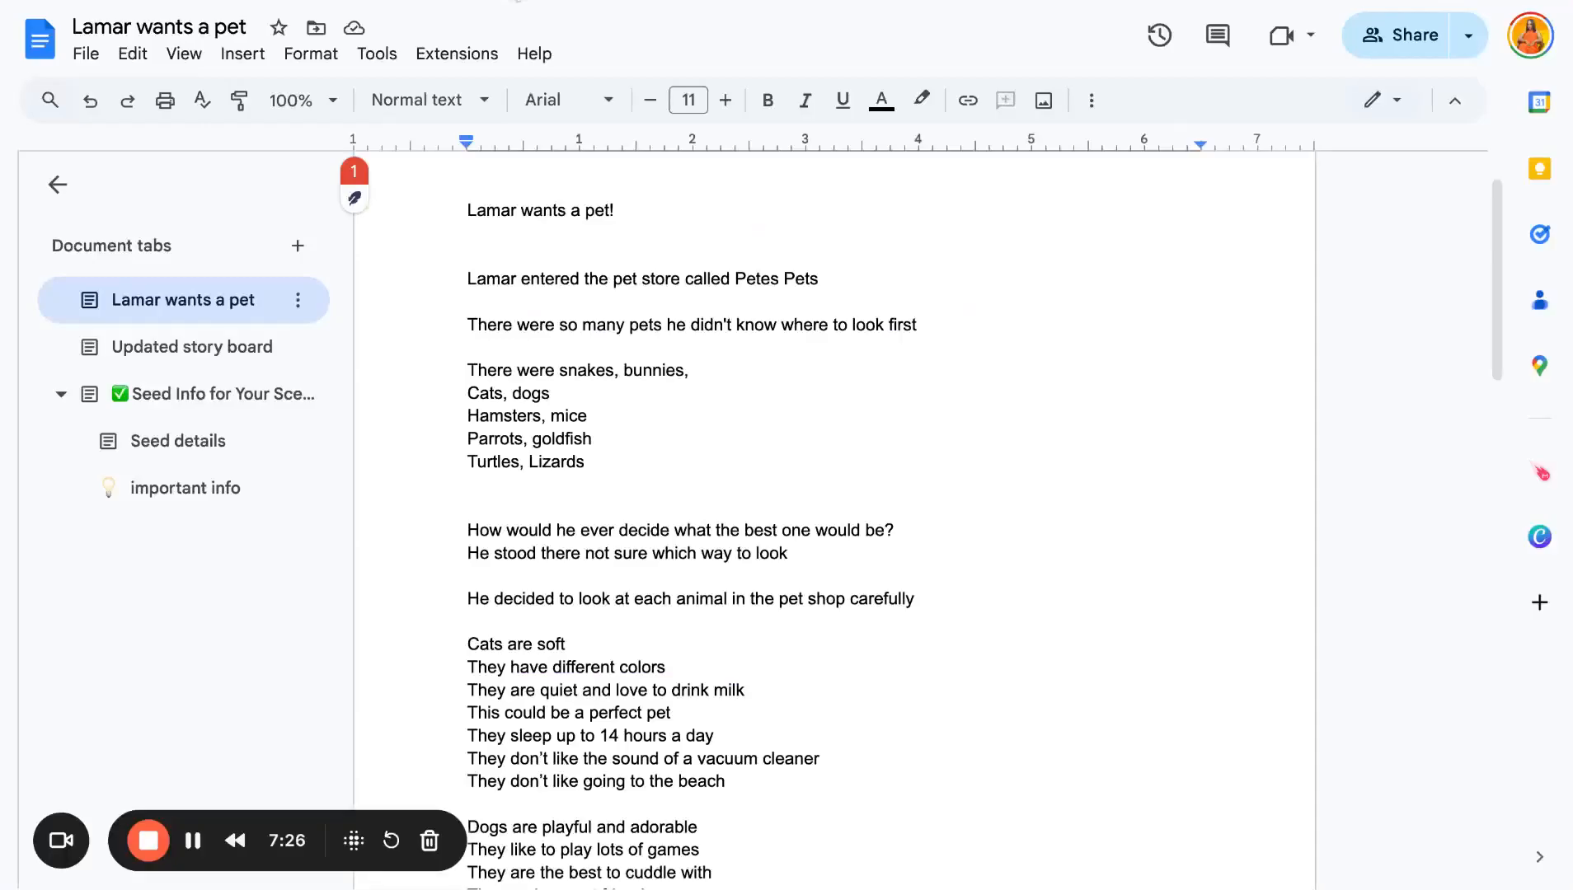
click(582, 1)
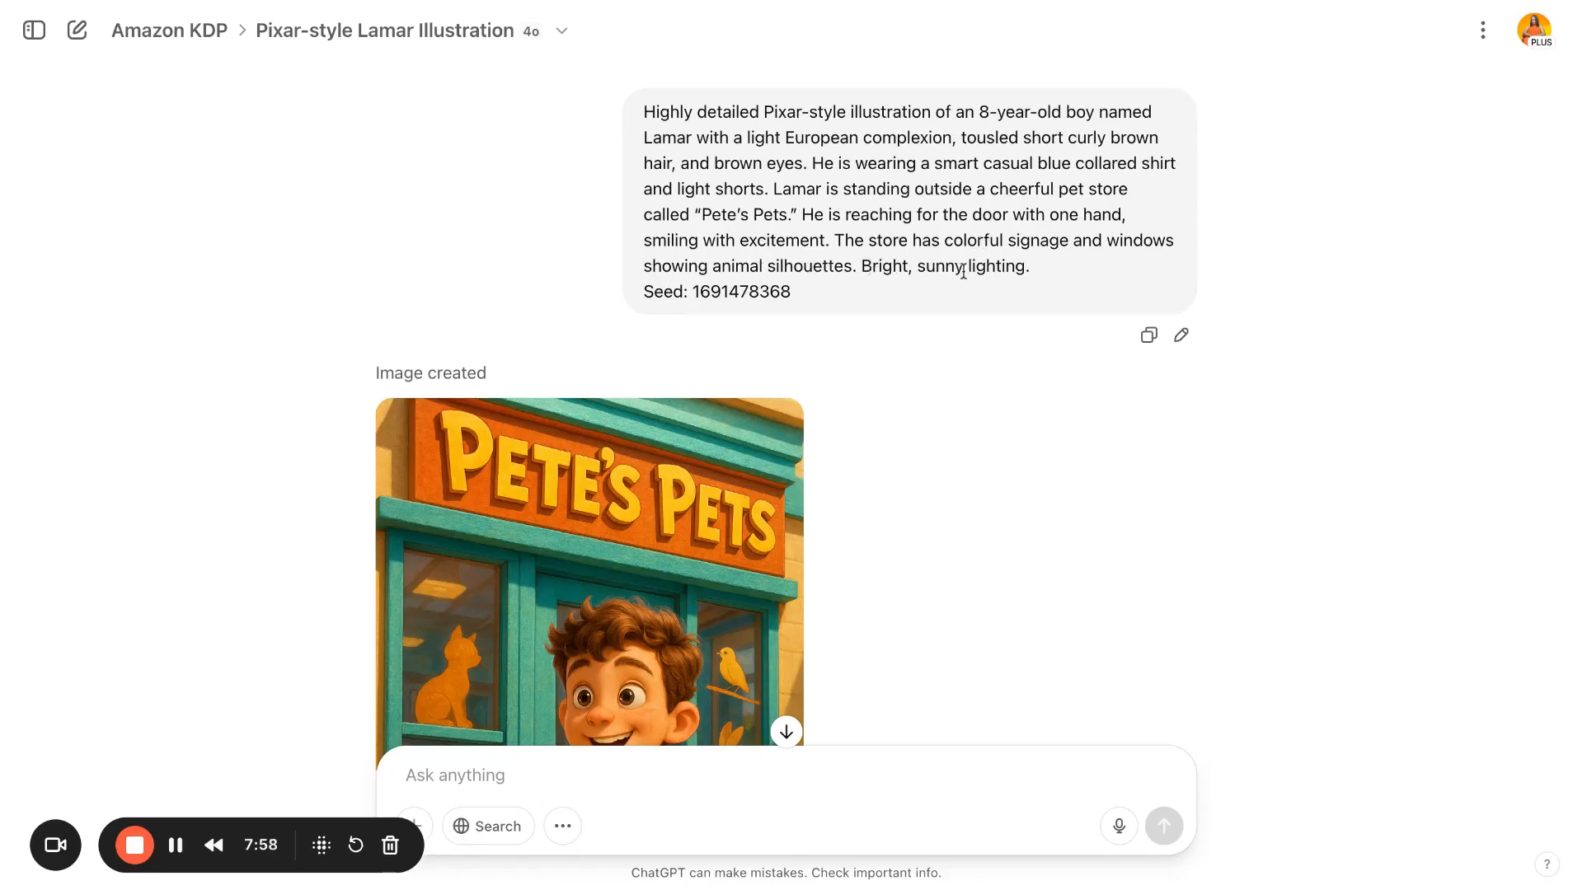
- Highlight the seed number in the Pixar-style Lamar illustration prompt and view the pet store image it produced
drag(802, 295, 692, 294)
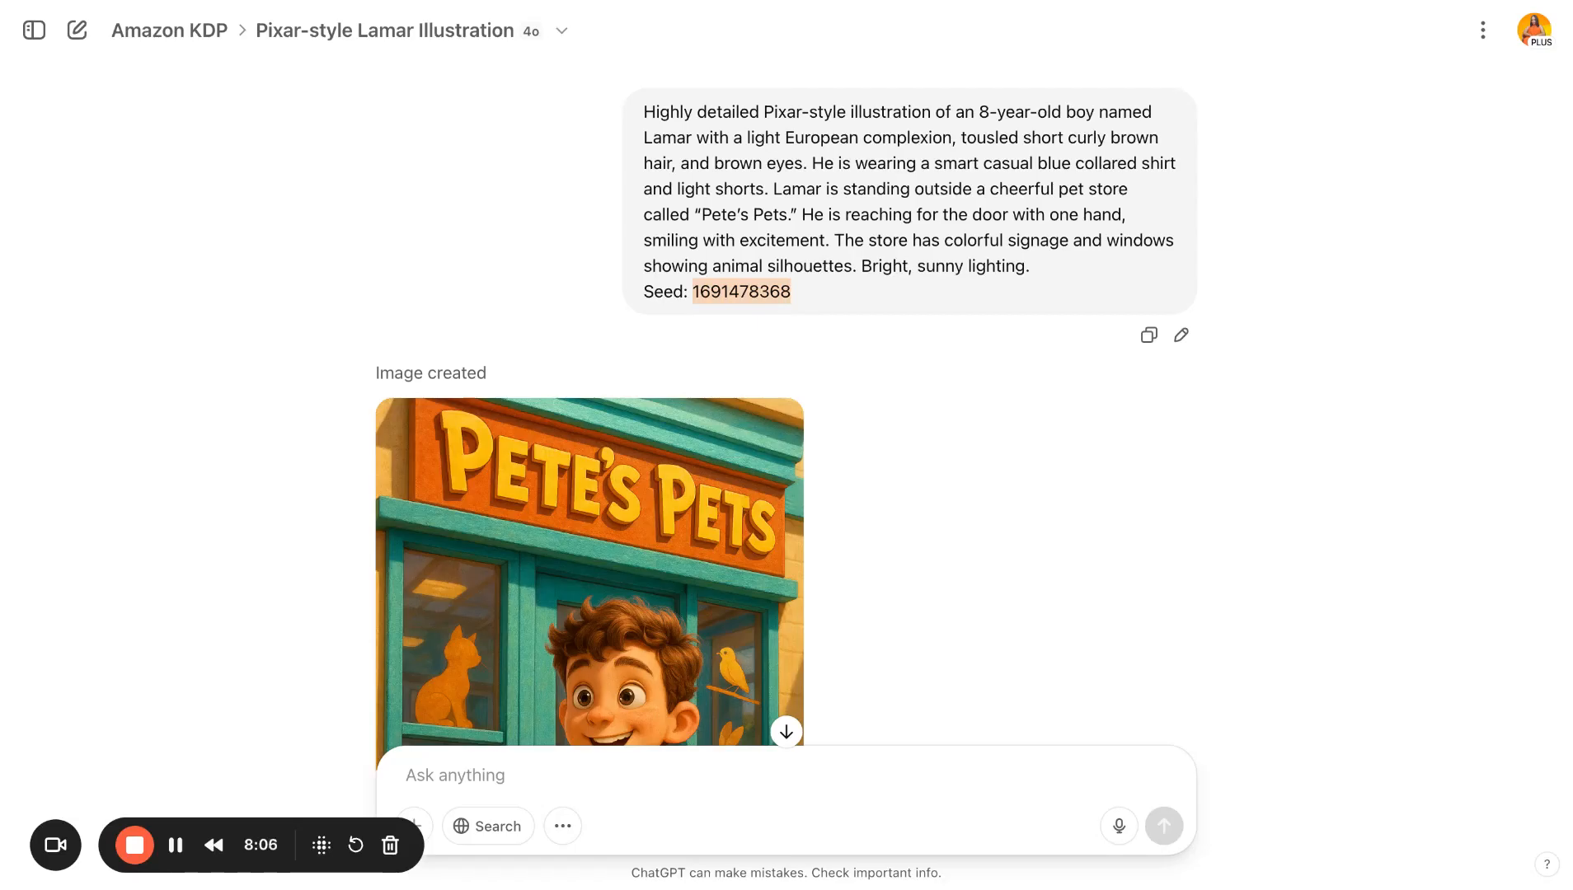
click(792, 296)
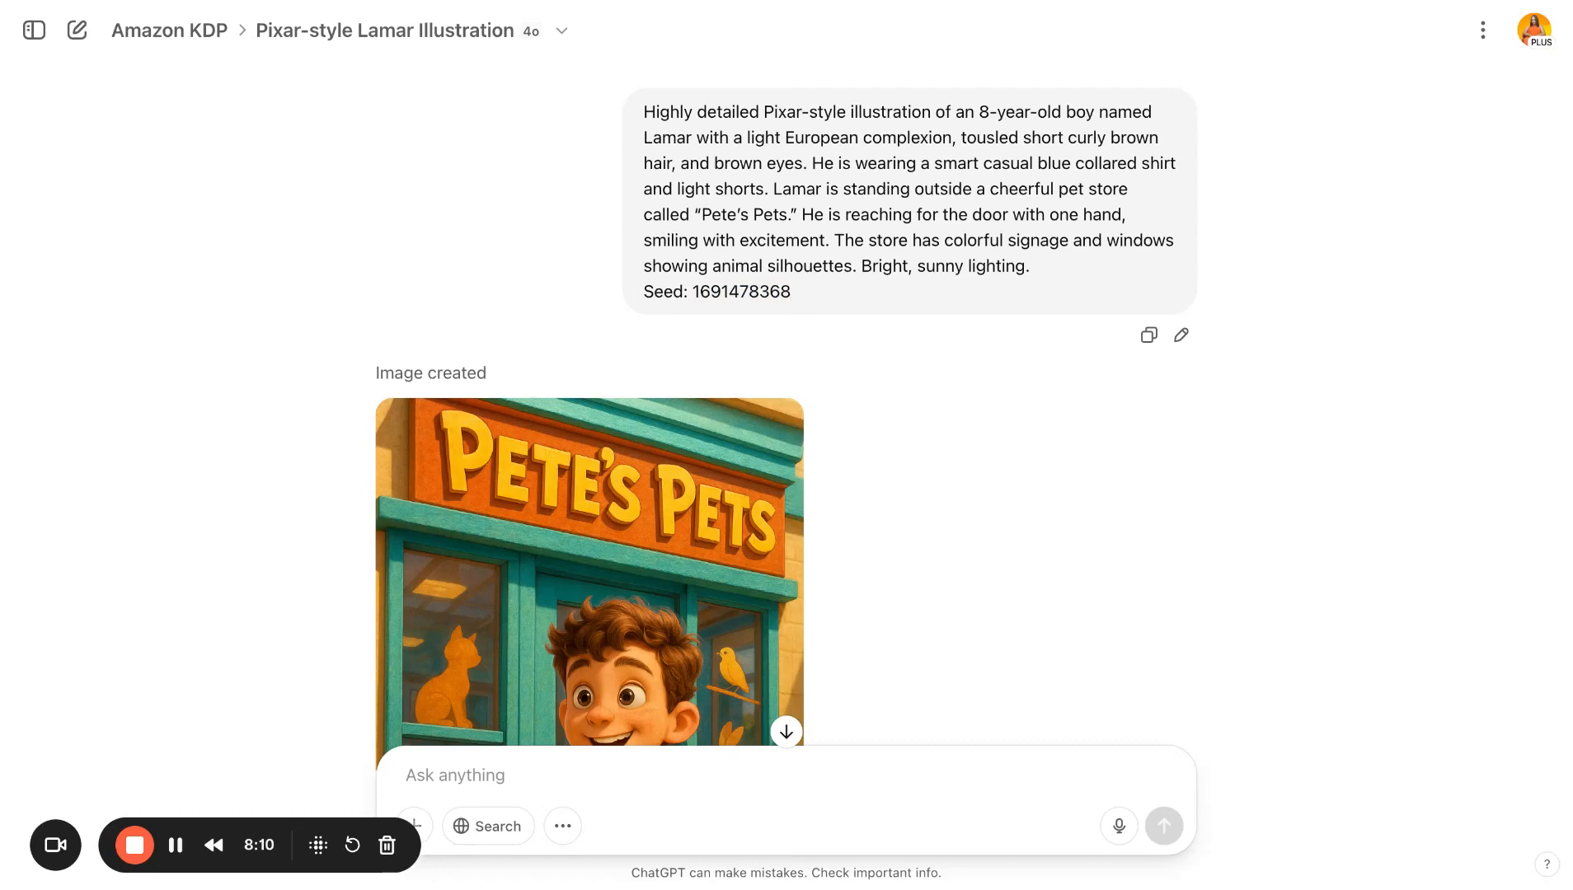
scroll(791, 295, down, 5)
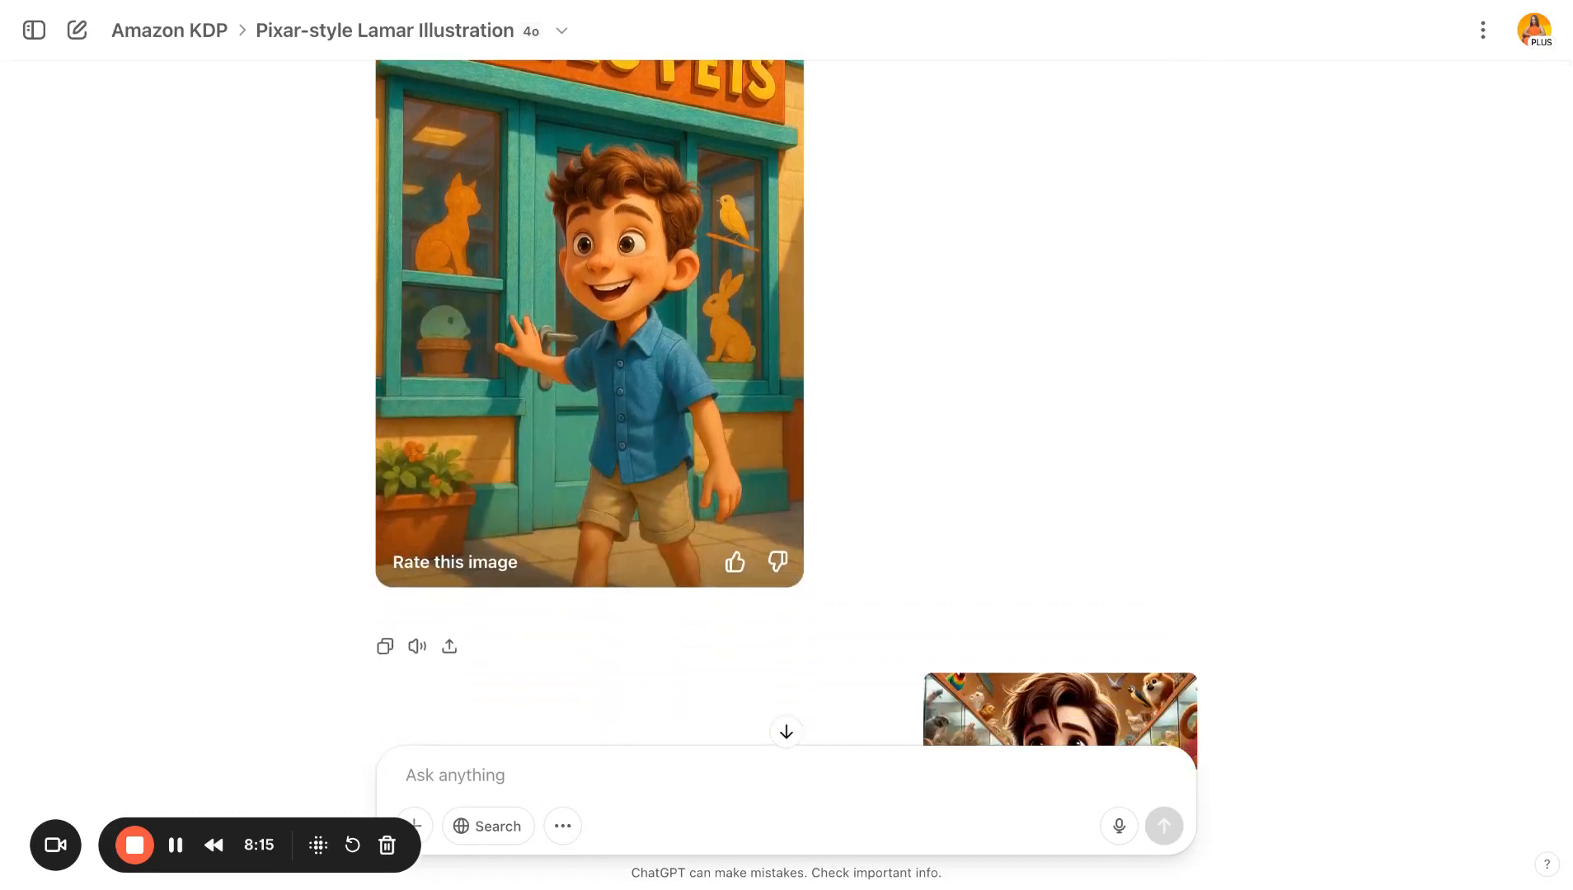
scroll(791, 296, up, 1)
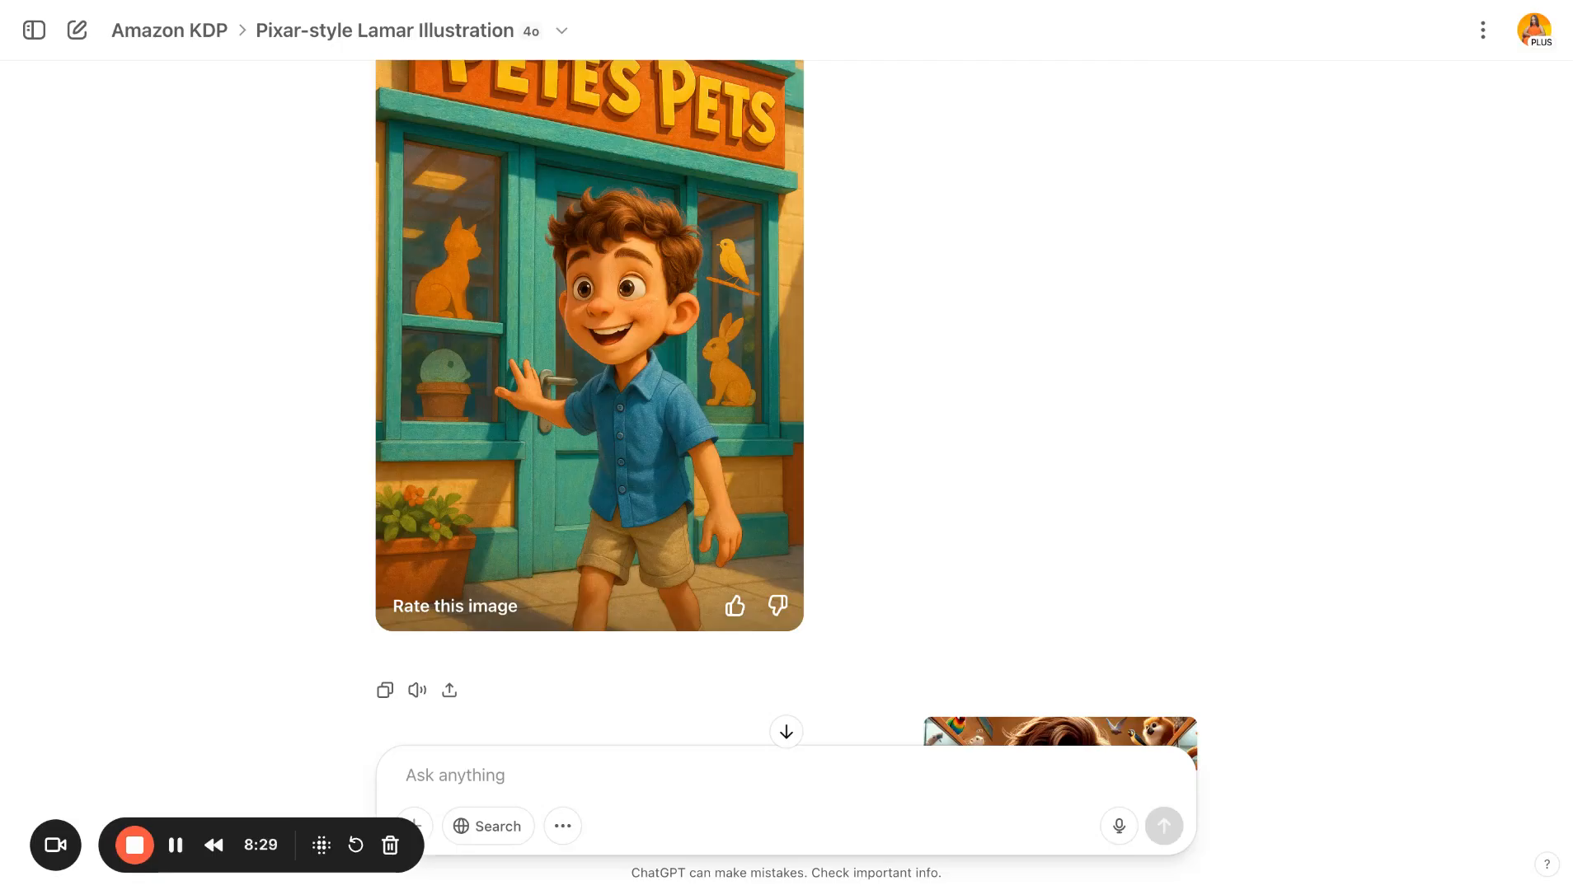
scroll(660, 404, down, 5)
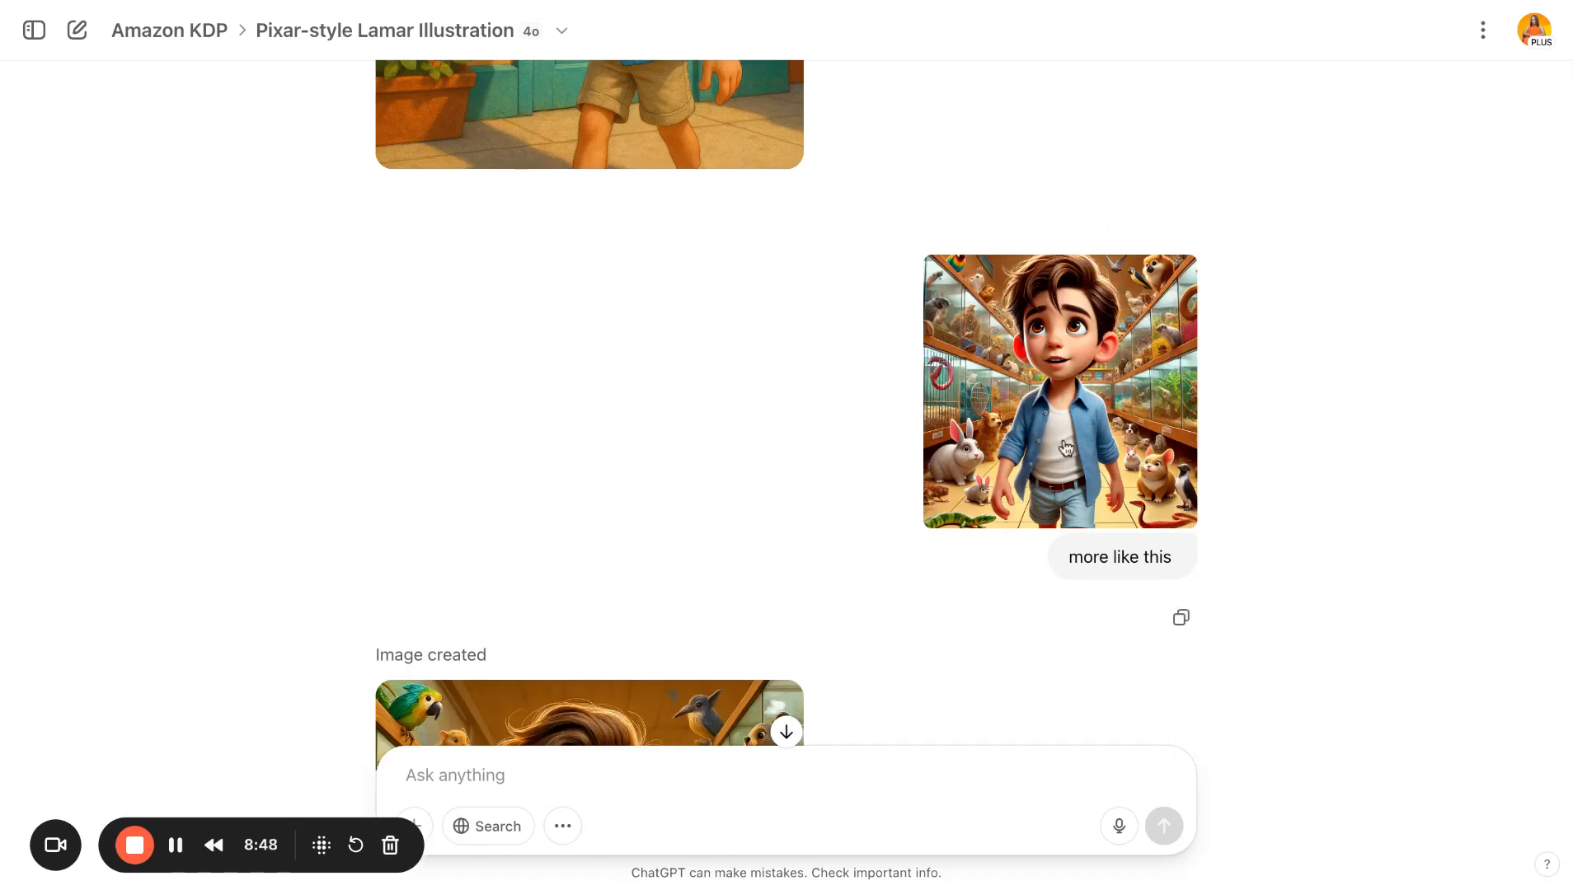
- Examine the "more like this" reference image and the pet-shop illustration generated from it
scroll(1064, 447, down, 3)
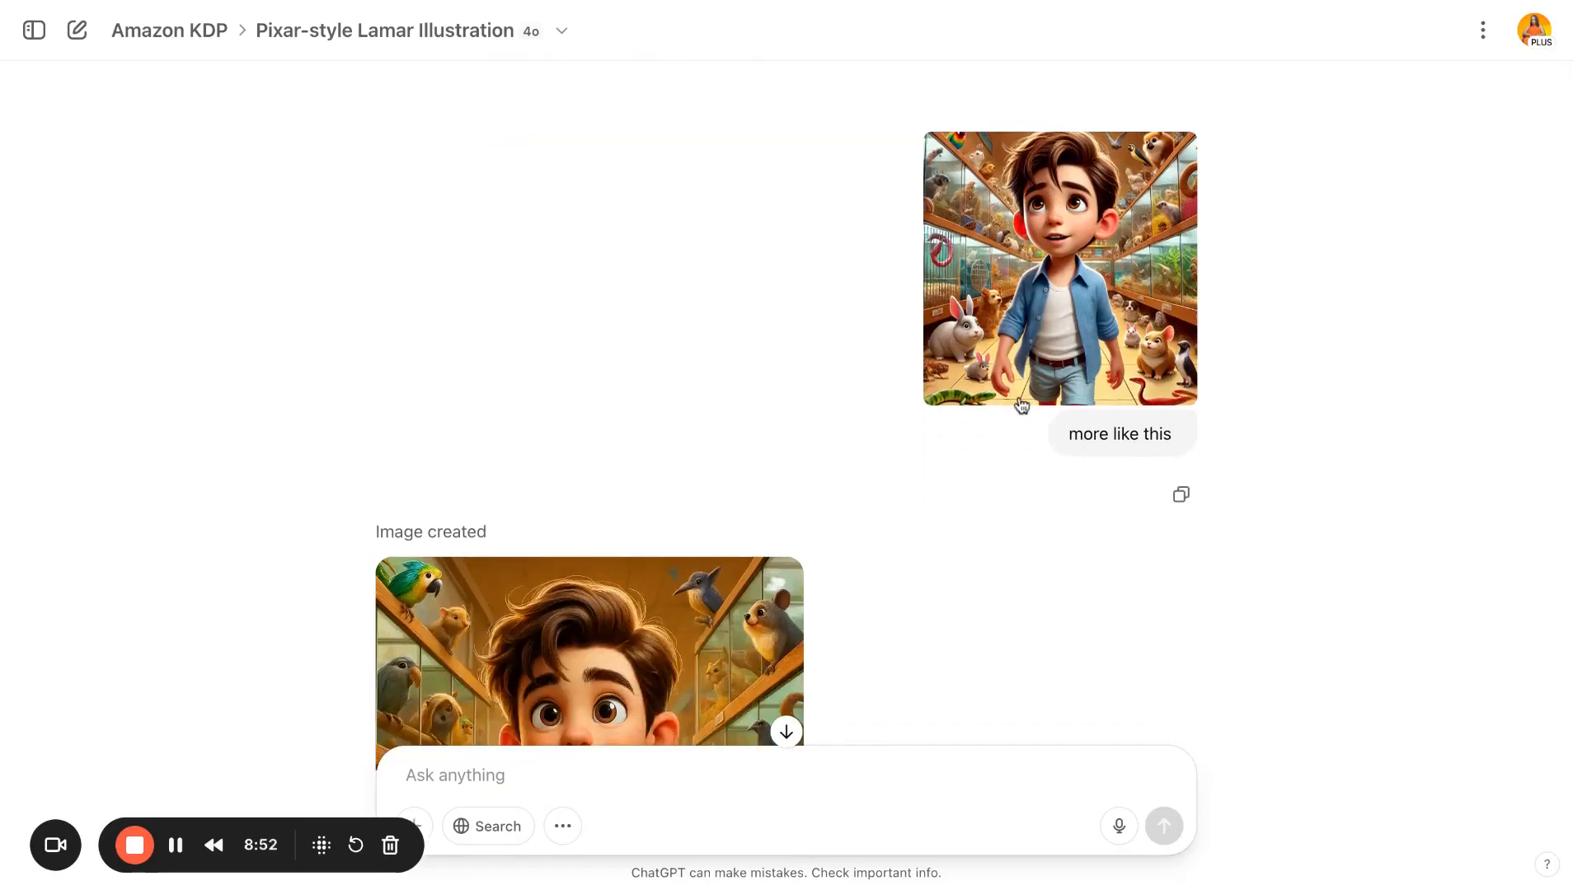
scroll(1021, 406, down, 5)
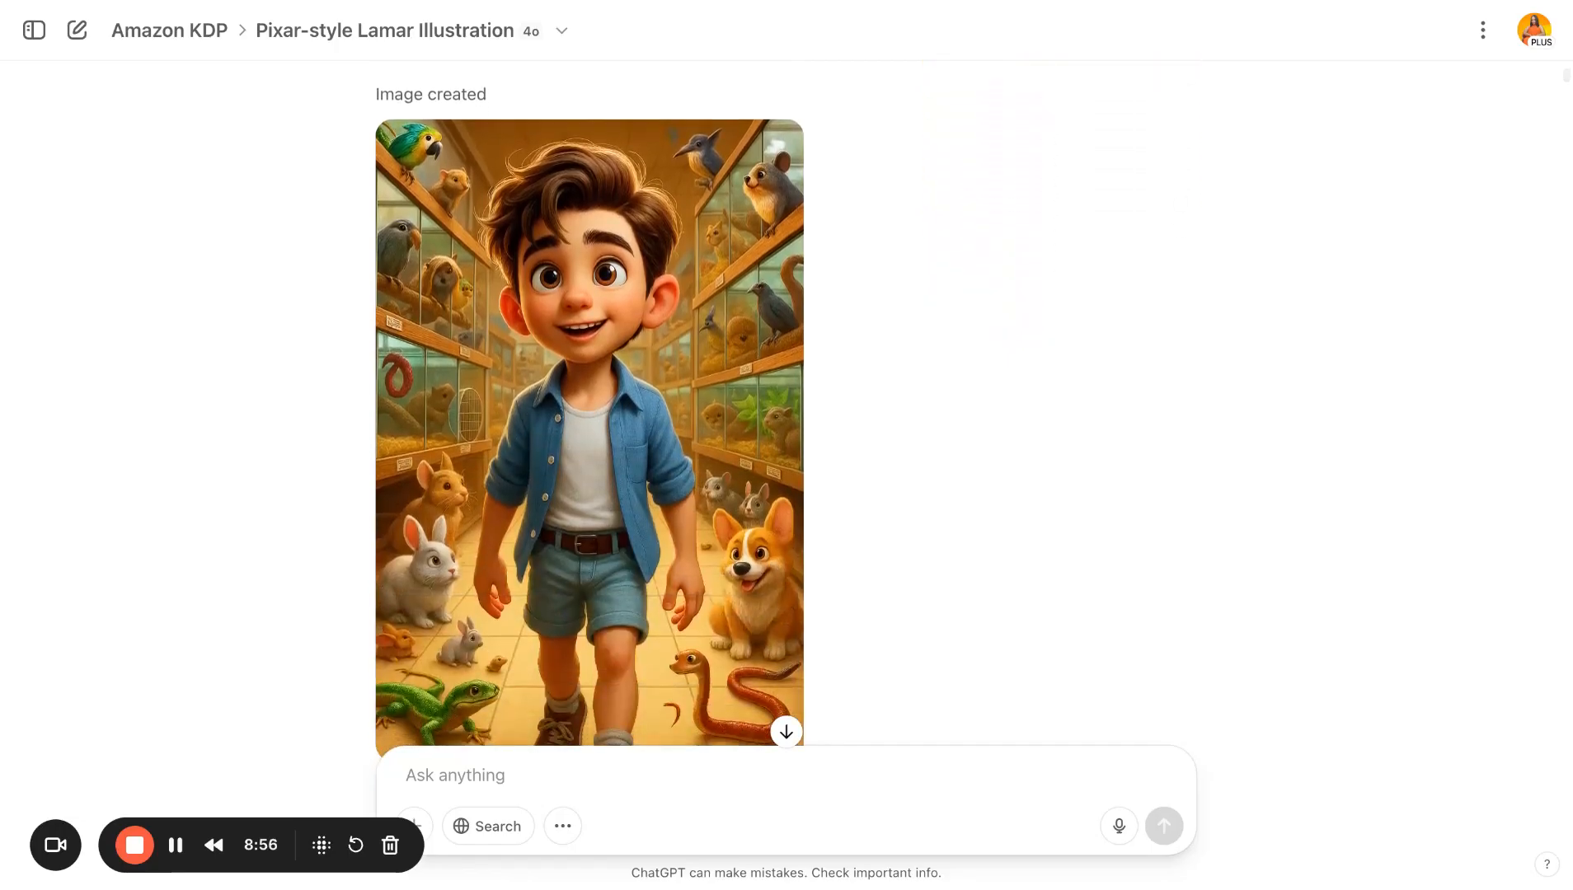
scroll(1063, 412, up, 3)
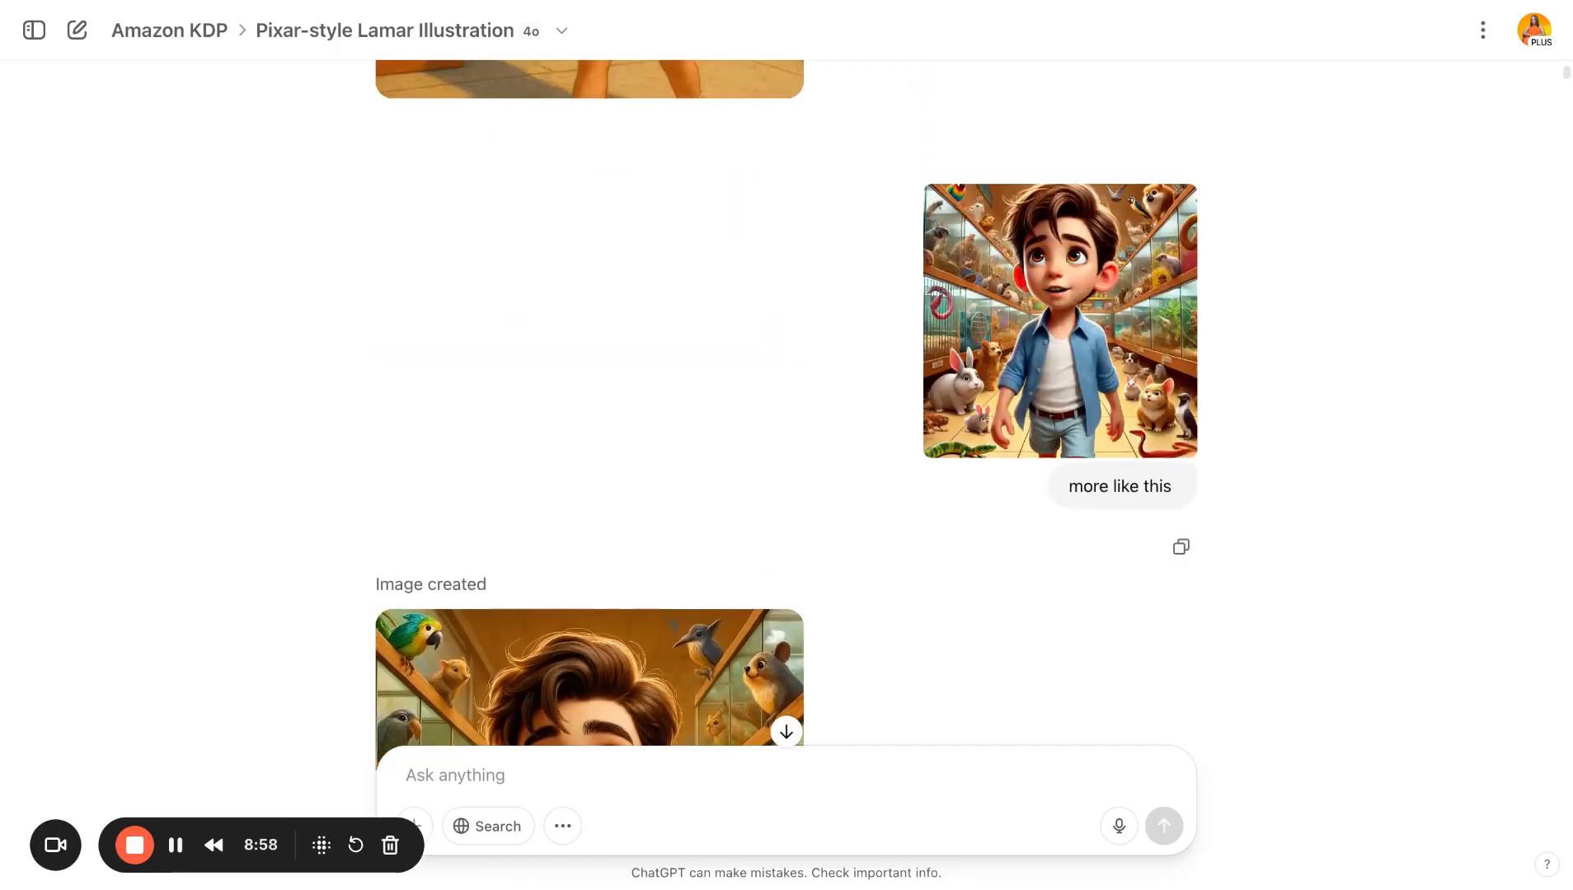
scroll(787, 404, down, 2)
scroll(787, 404, up, 3)
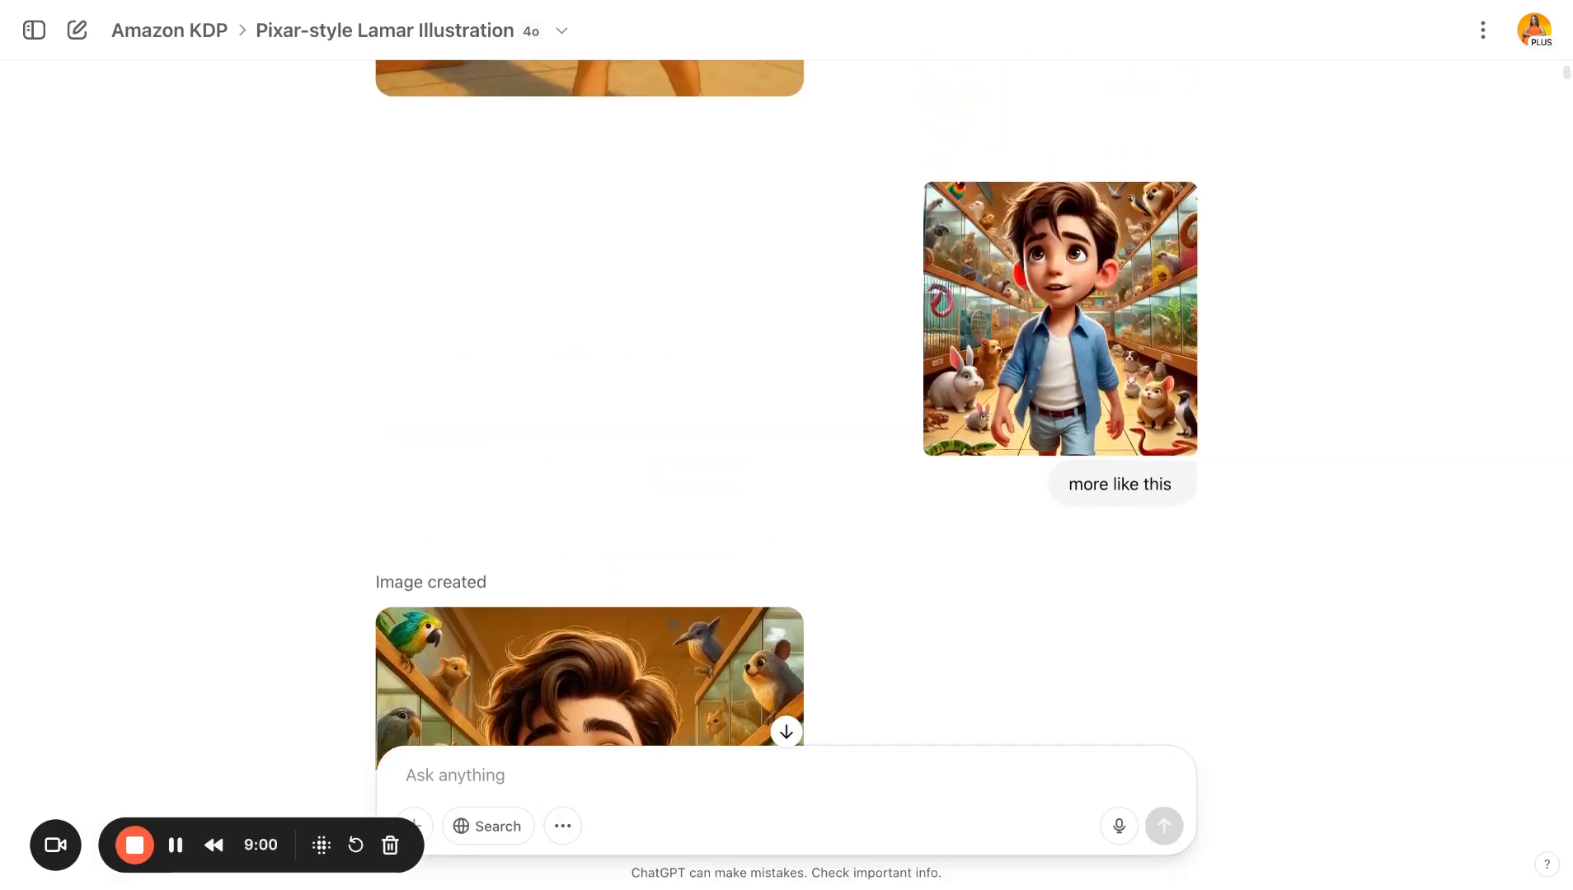
scroll(787, 404, down, 4)
scroll(786, 404, up, 1)
scroll(786, 404, up, 2)
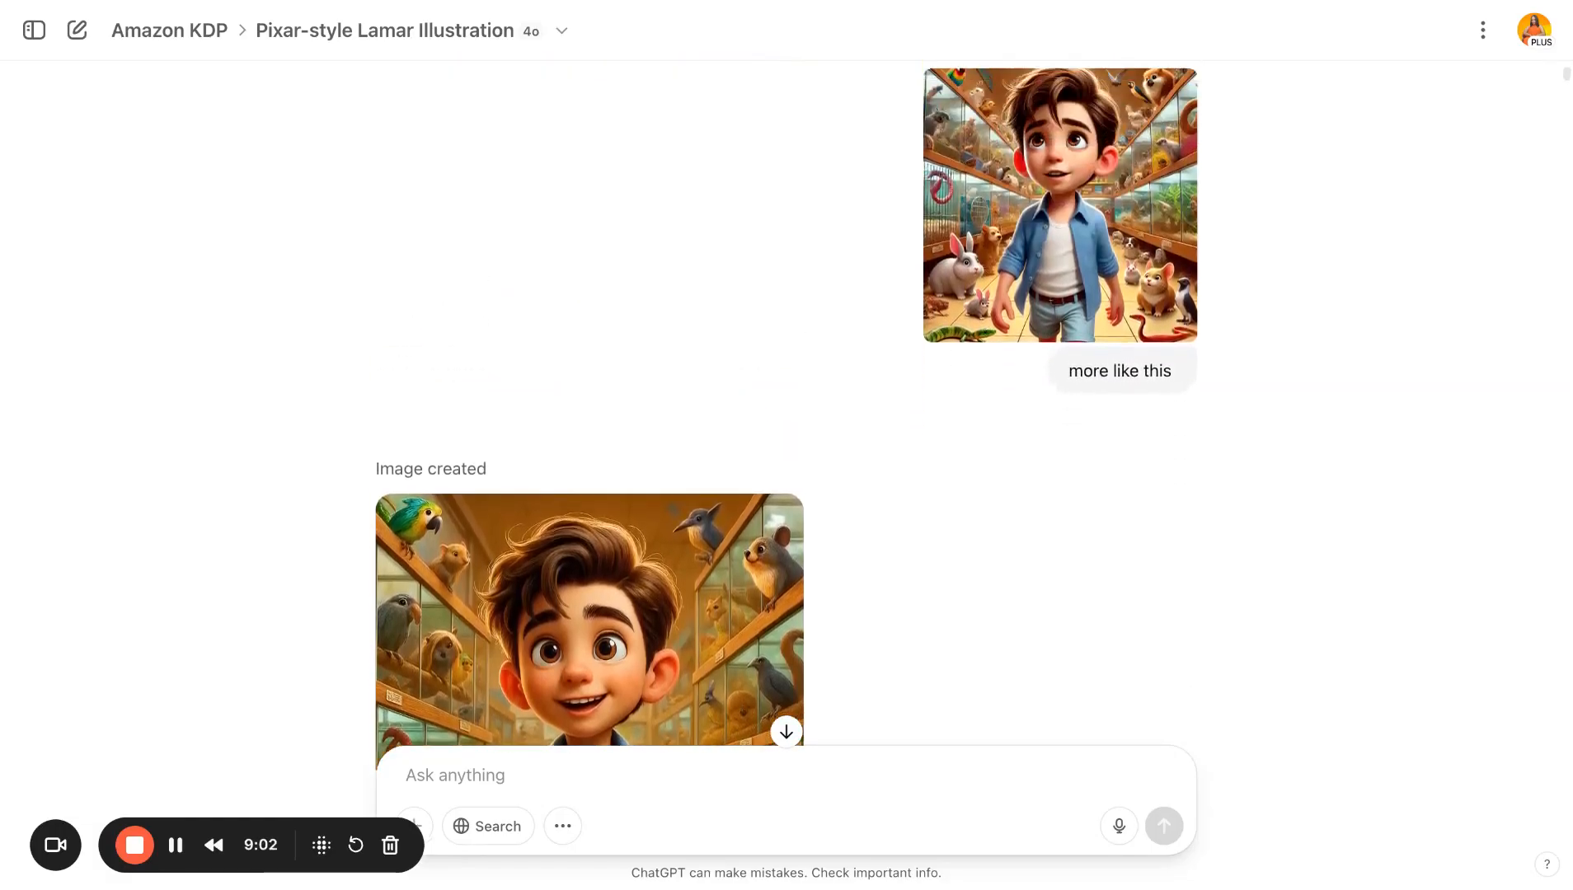
scroll(787, 404, down, 3)
scroll(786, 404, up, 2)
scroll(787, 404, up, 2)
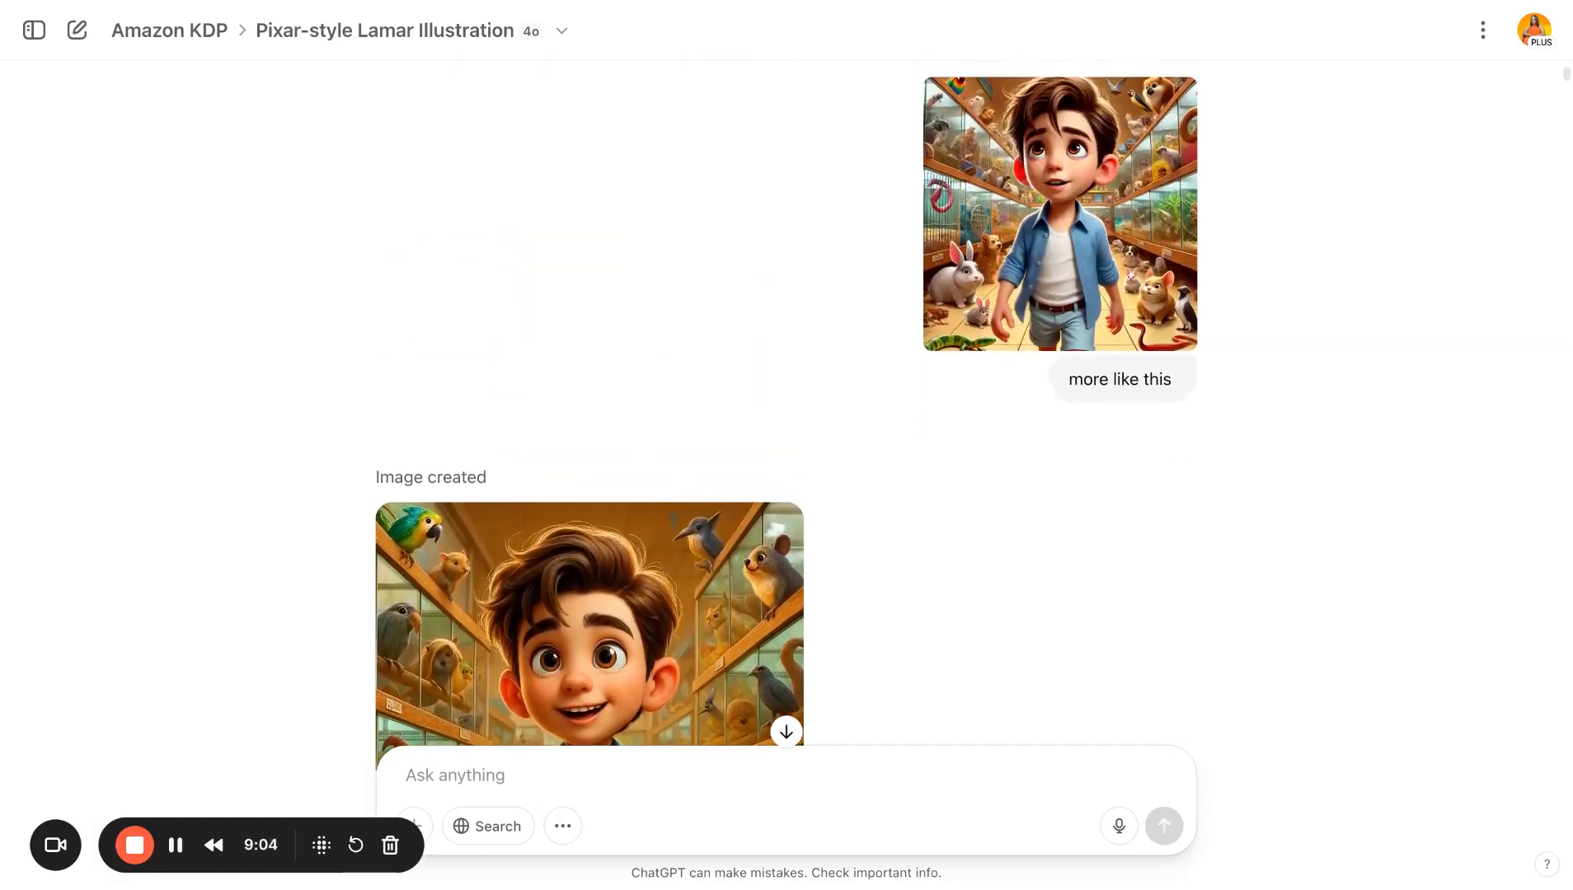
- Scroll down to review the cover page prompt and the resulting Pete's Pets cover illustration
scroll(787, 404, down, 5)
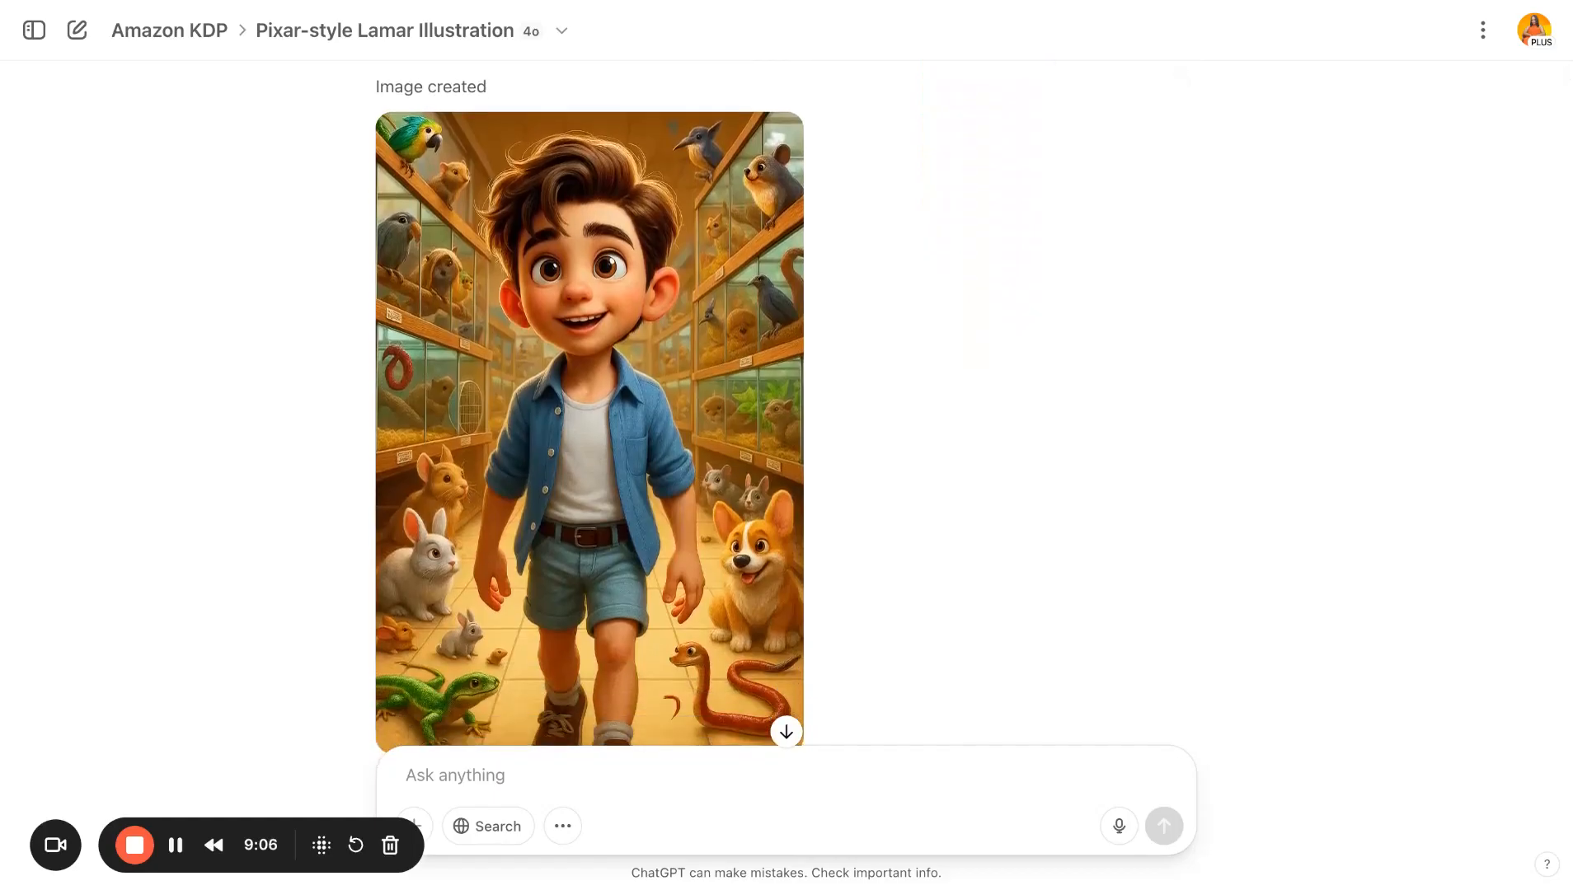
scroll(786, 404, down, 3)
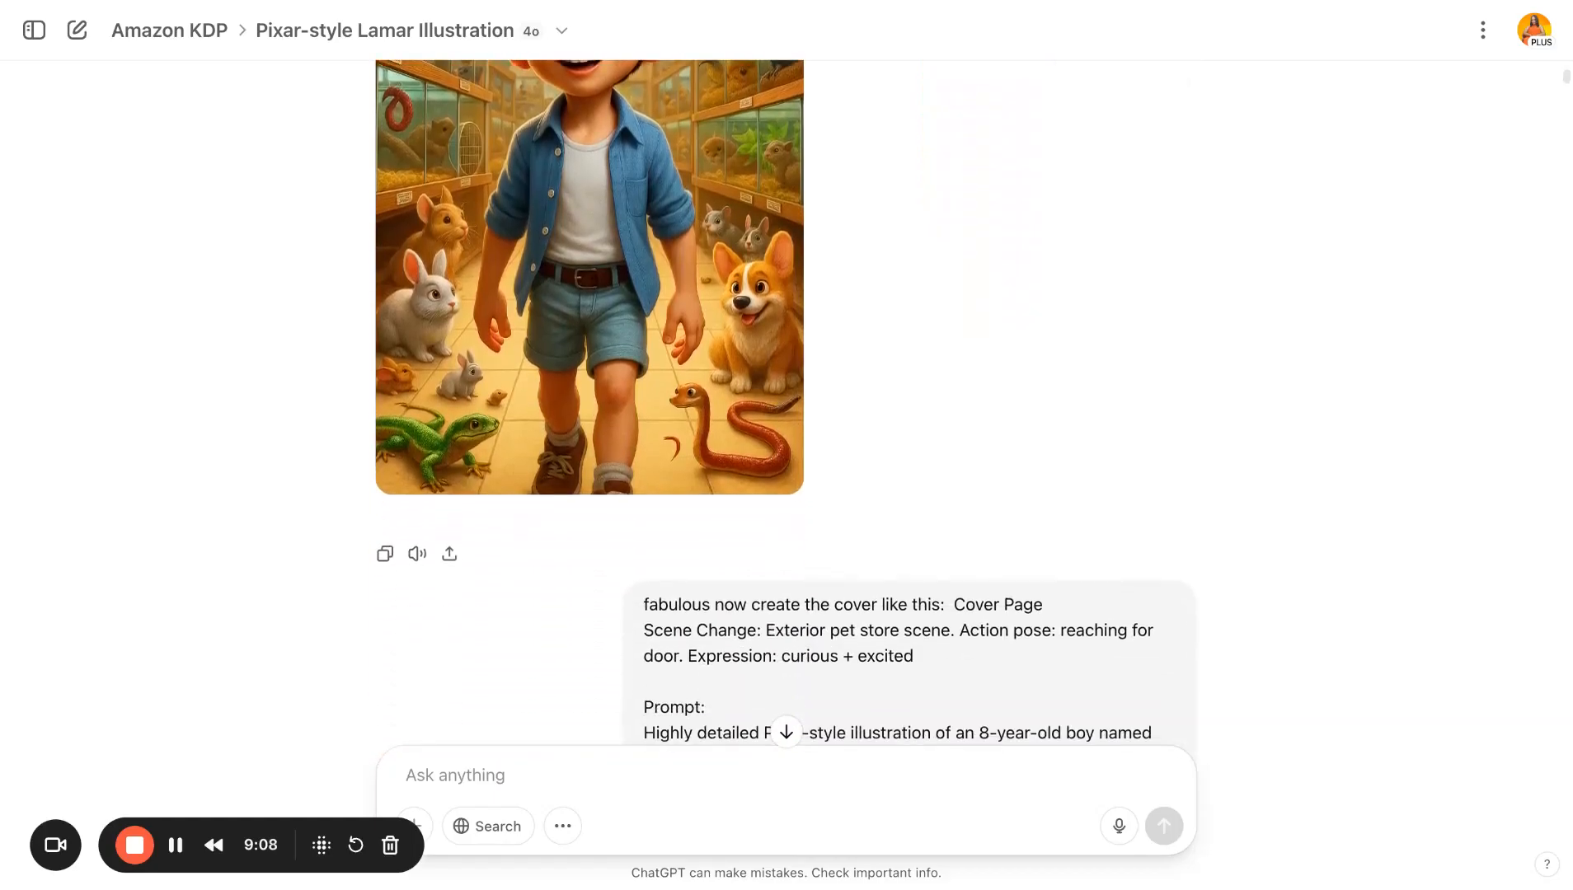
scroll(787, 404, down, 3)
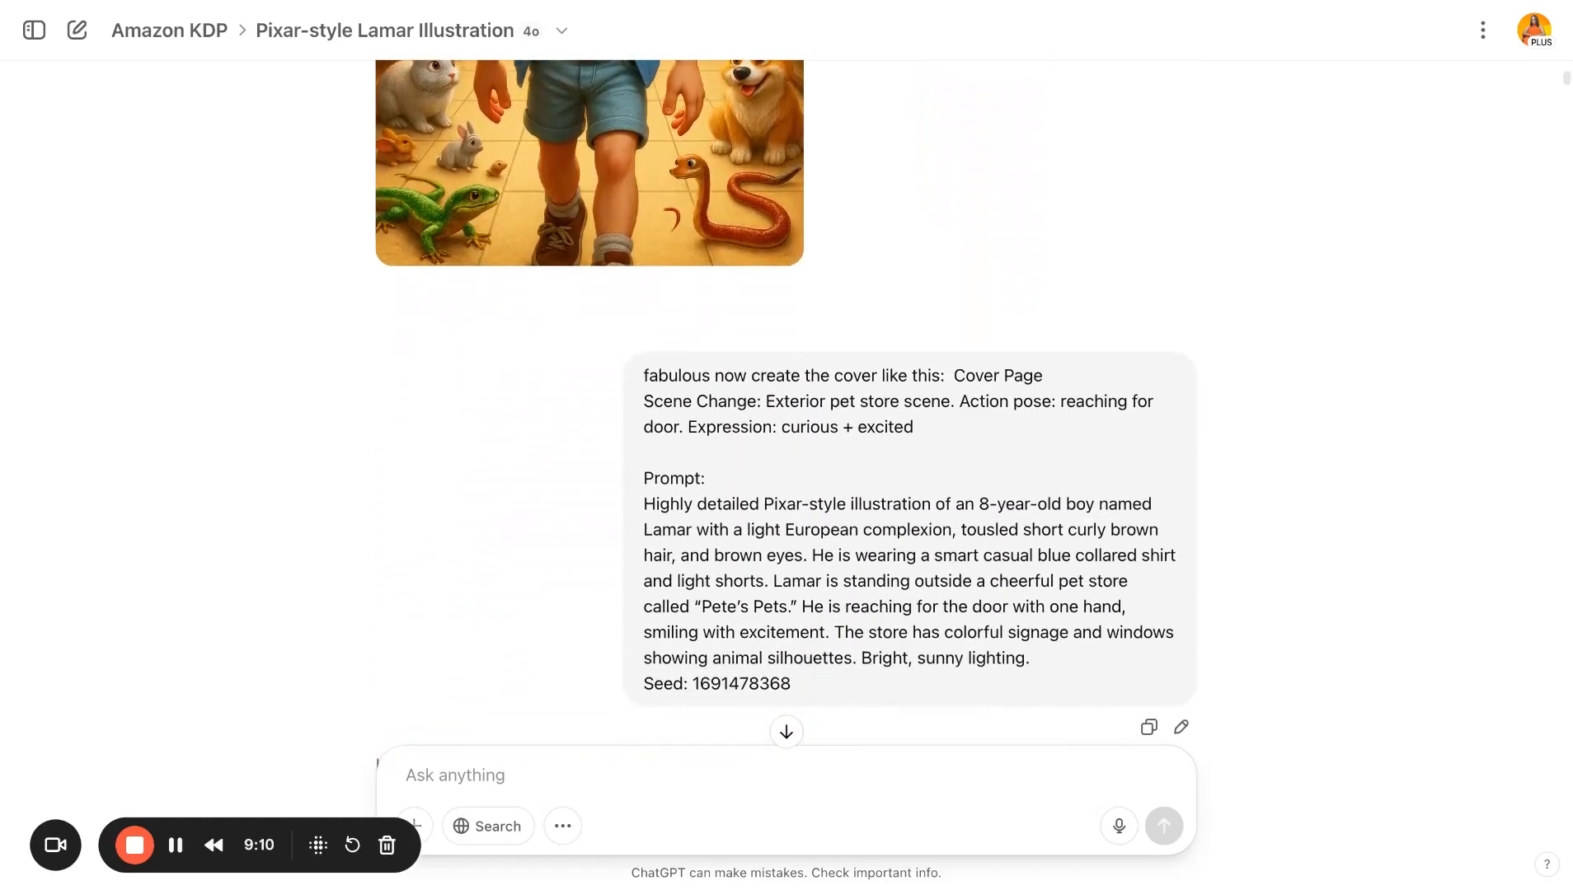
scroll(787, 404, down, 1)
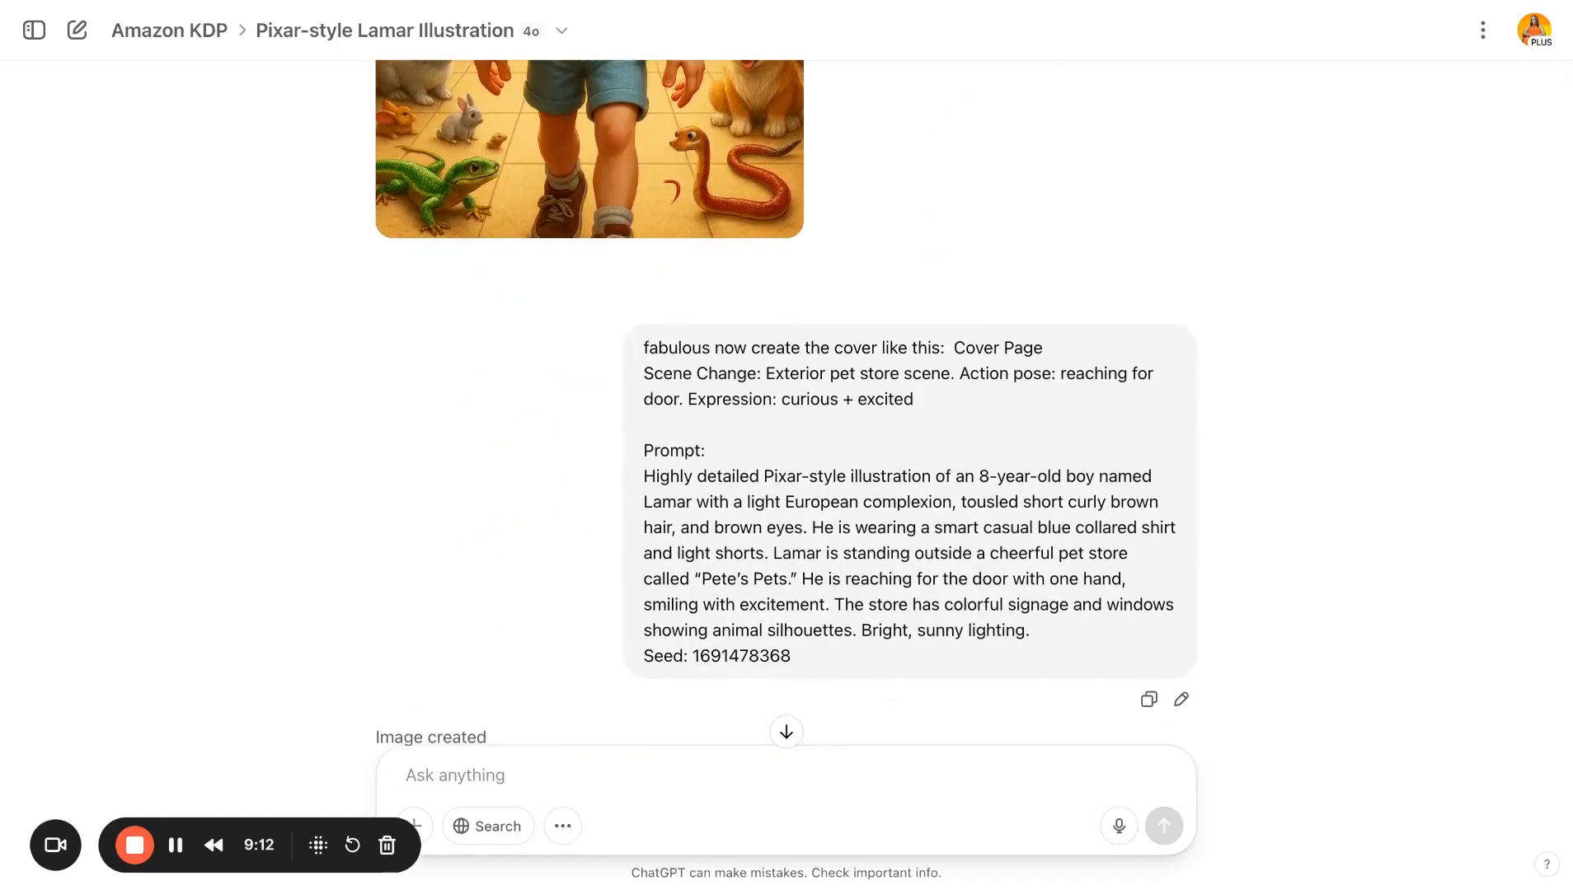
scroll(786, 404, down, 7)
scroll(590, 404, down, 2)
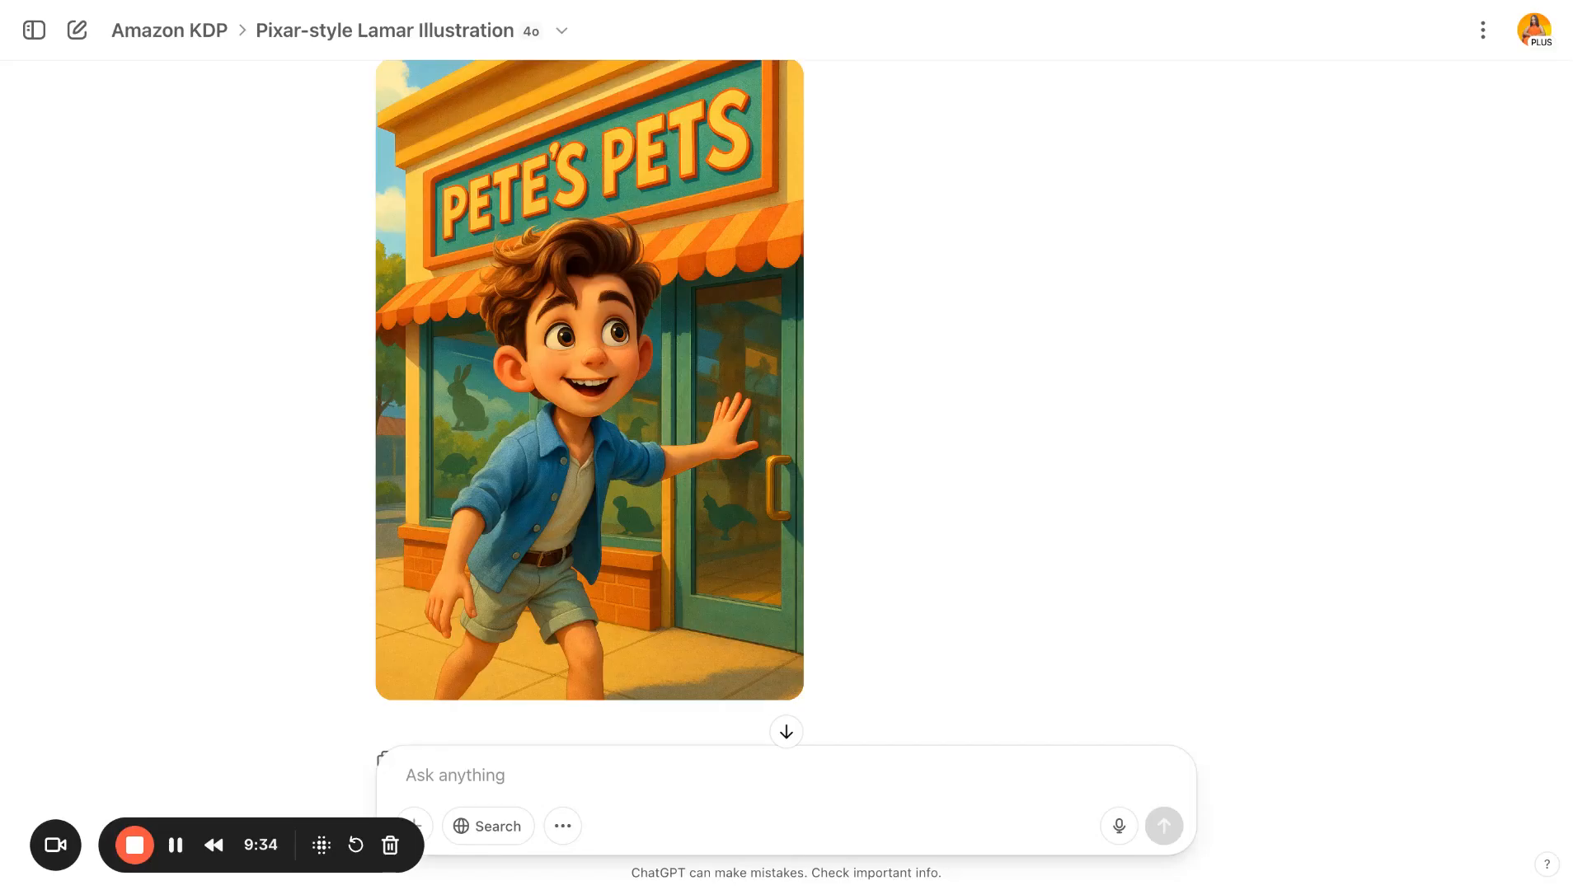
- Open the Updated story board tab and highlight the cover page's Lamar Description and Scene Description paragraphs
click(564, 2)
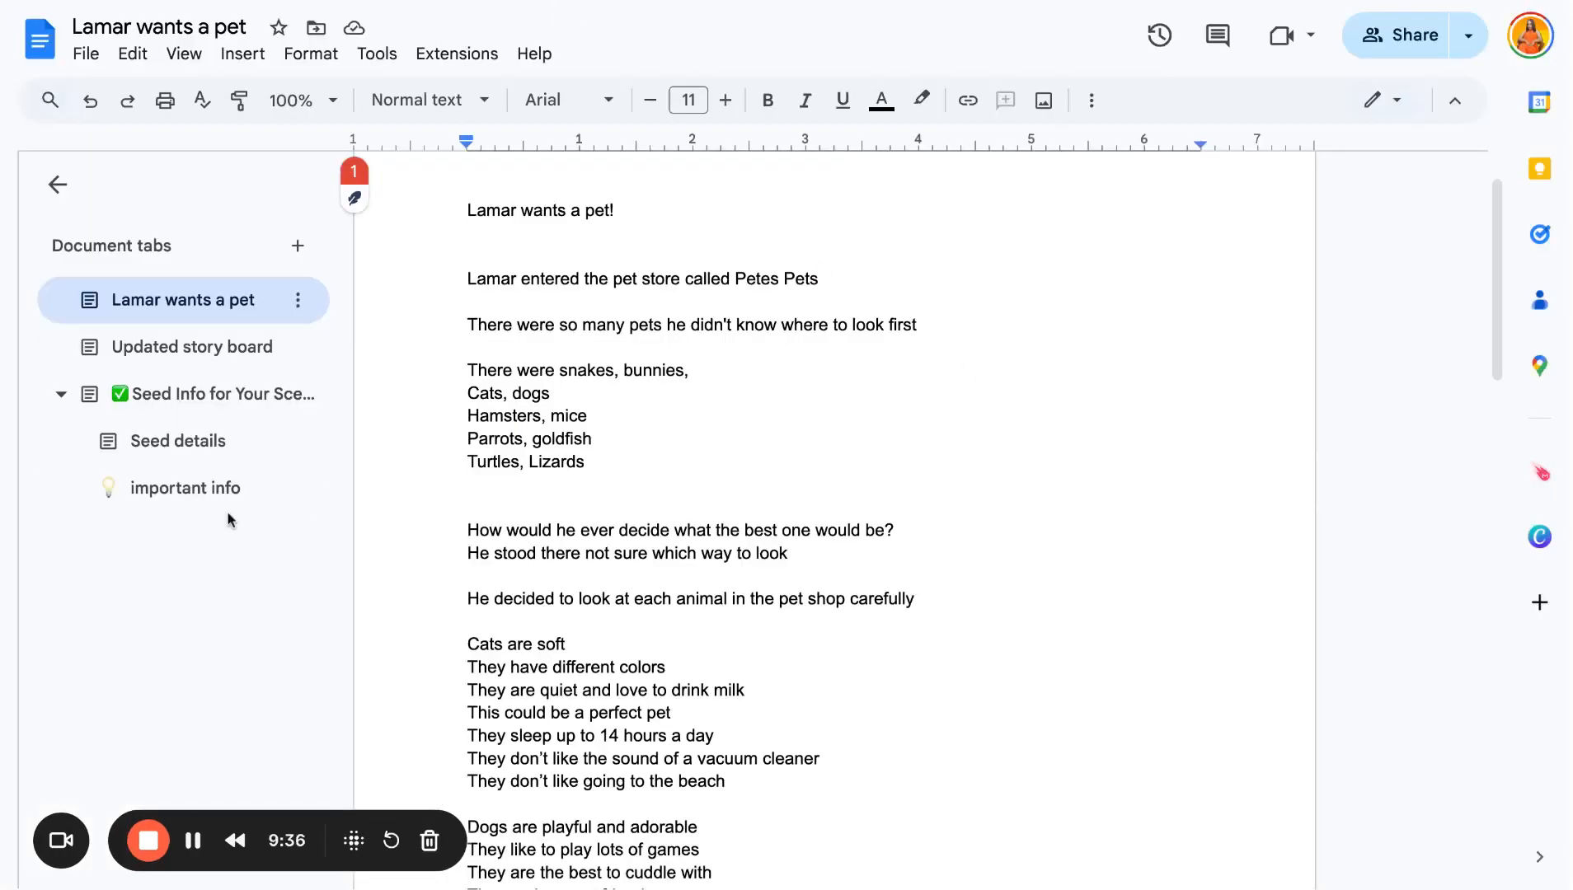
click(233, 355)
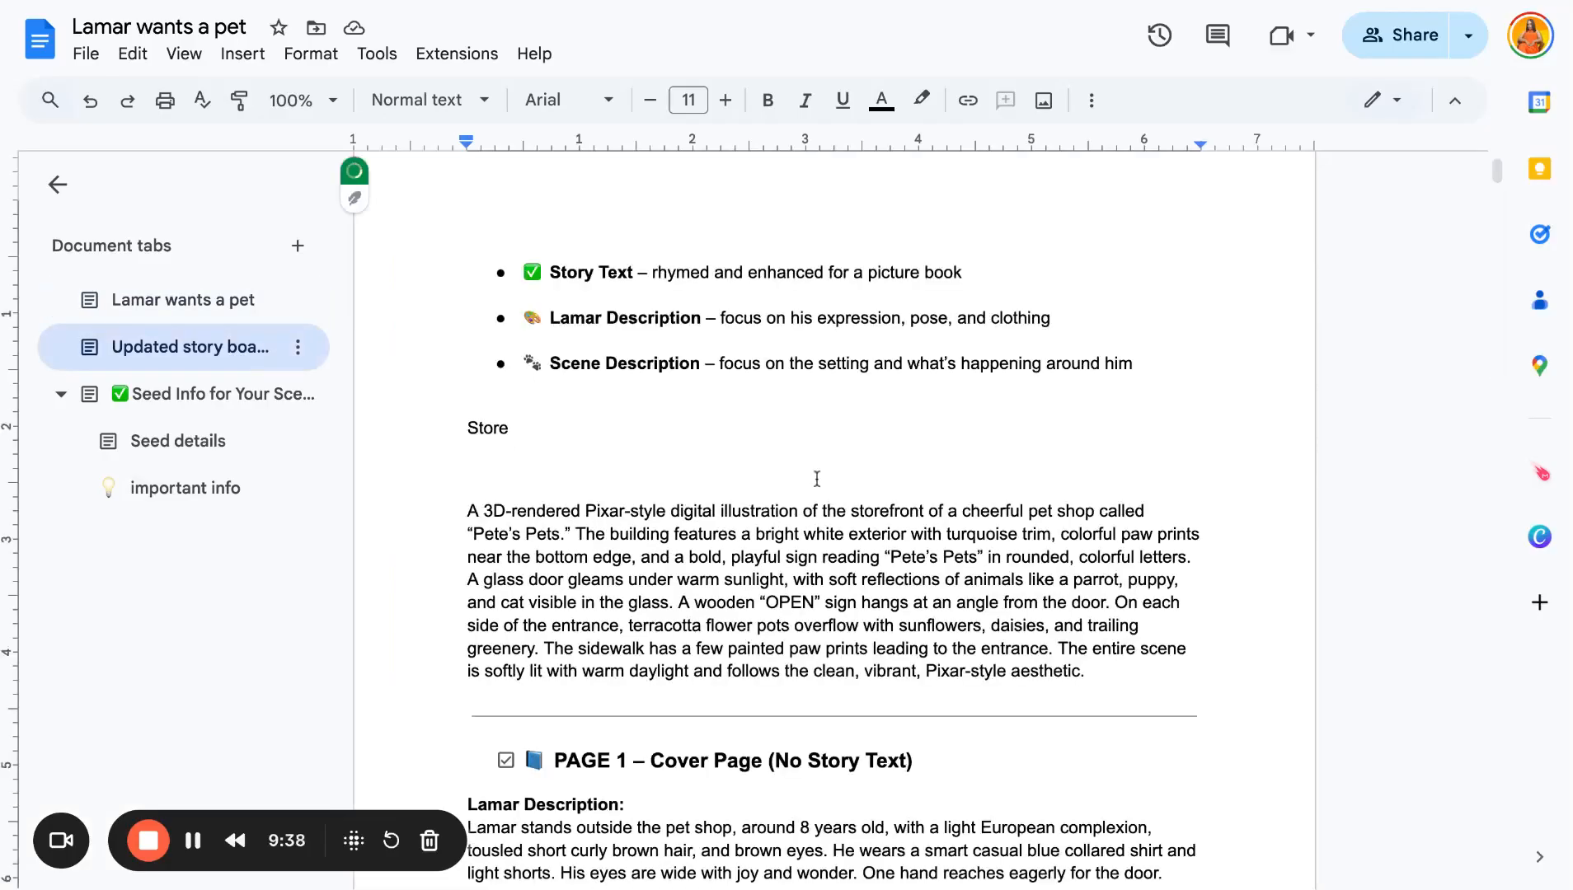
scroll(816, 478, down, 5)
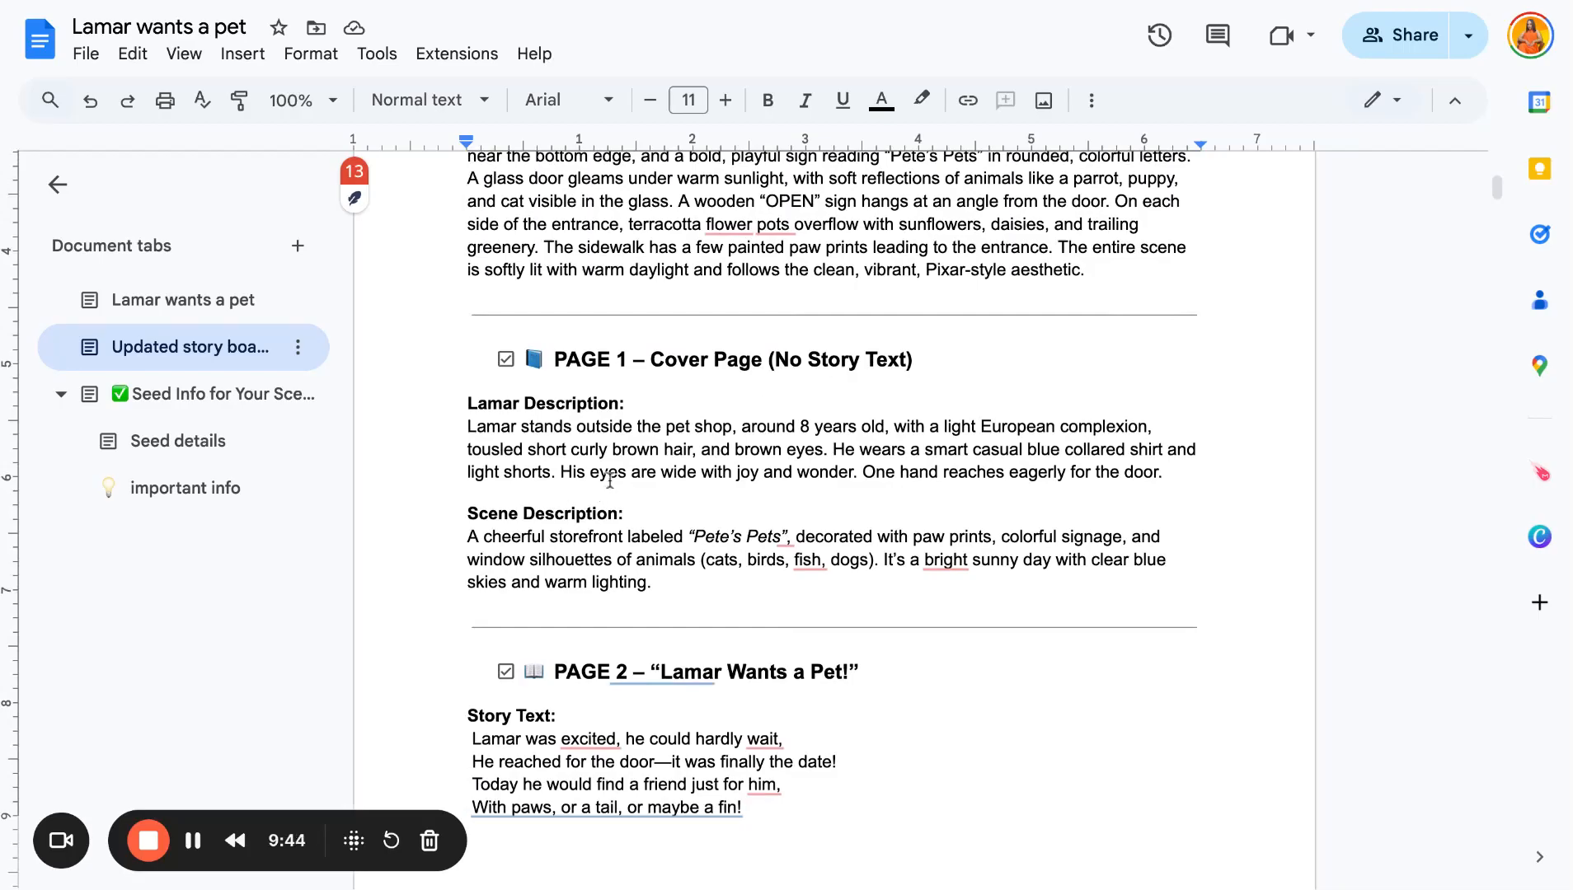
triple_click(1169, 482)
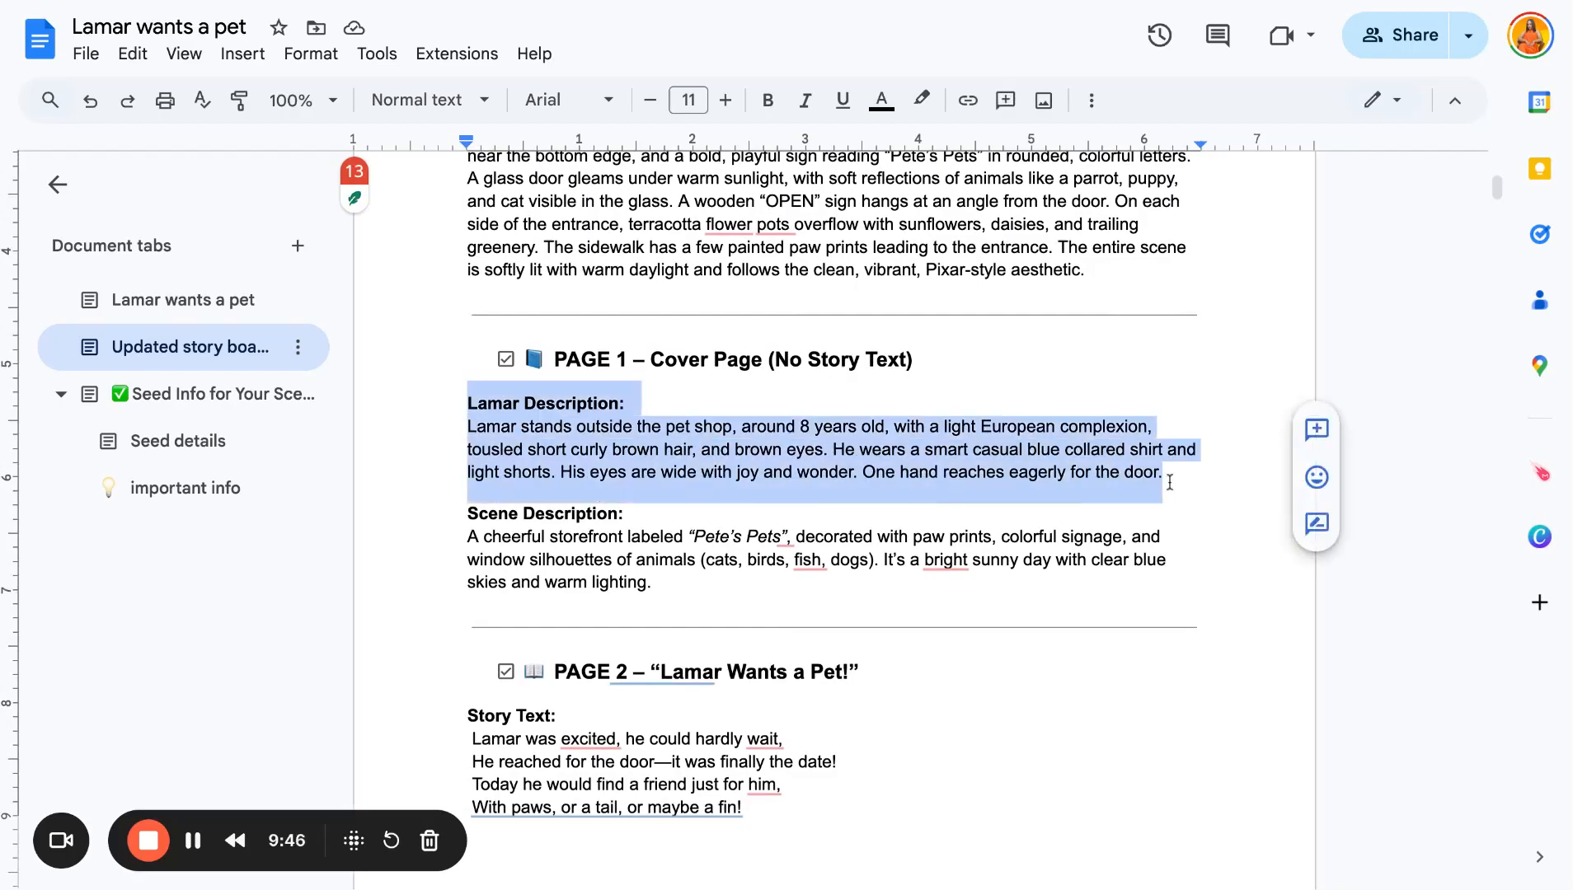
click(677, 539)
triple_click(677, 596)
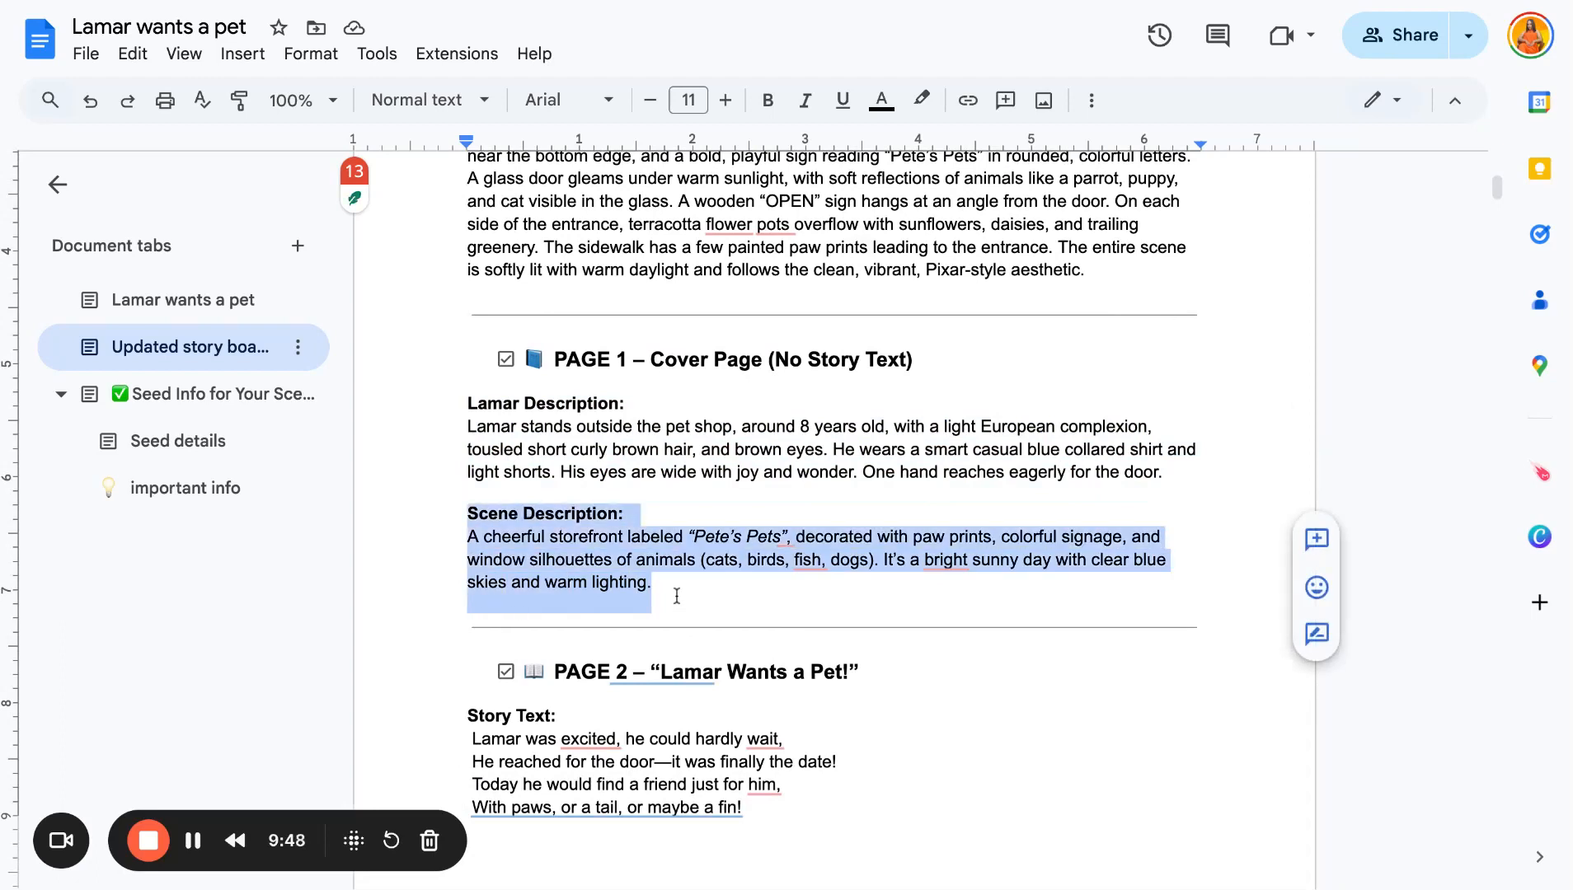
click(609, 515)
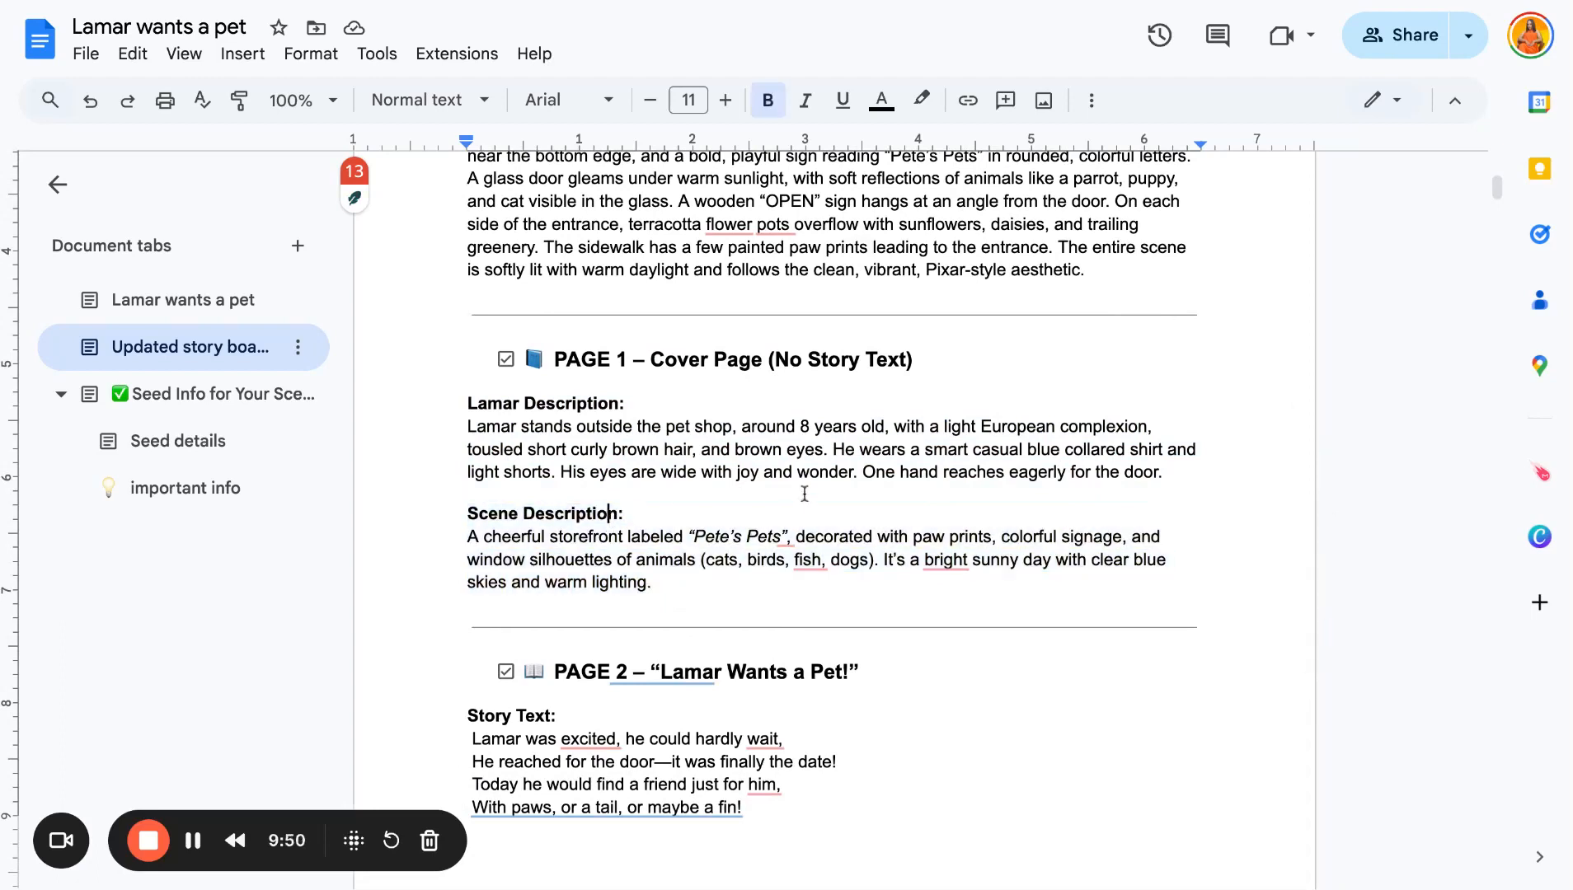
triple_click(1164, 476)
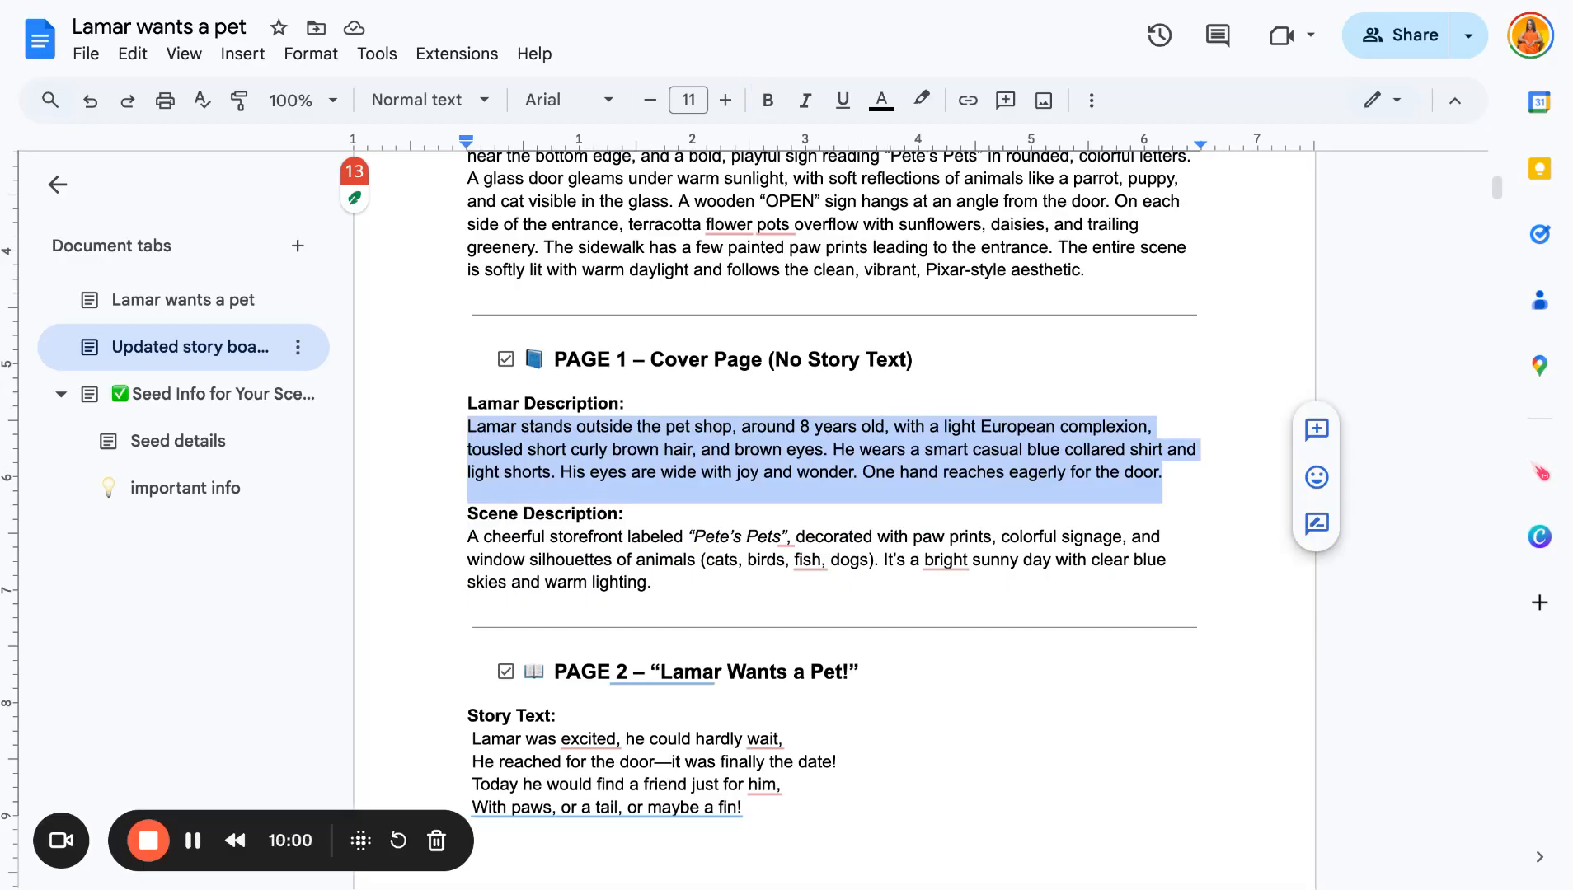
triple_click(659, 587)
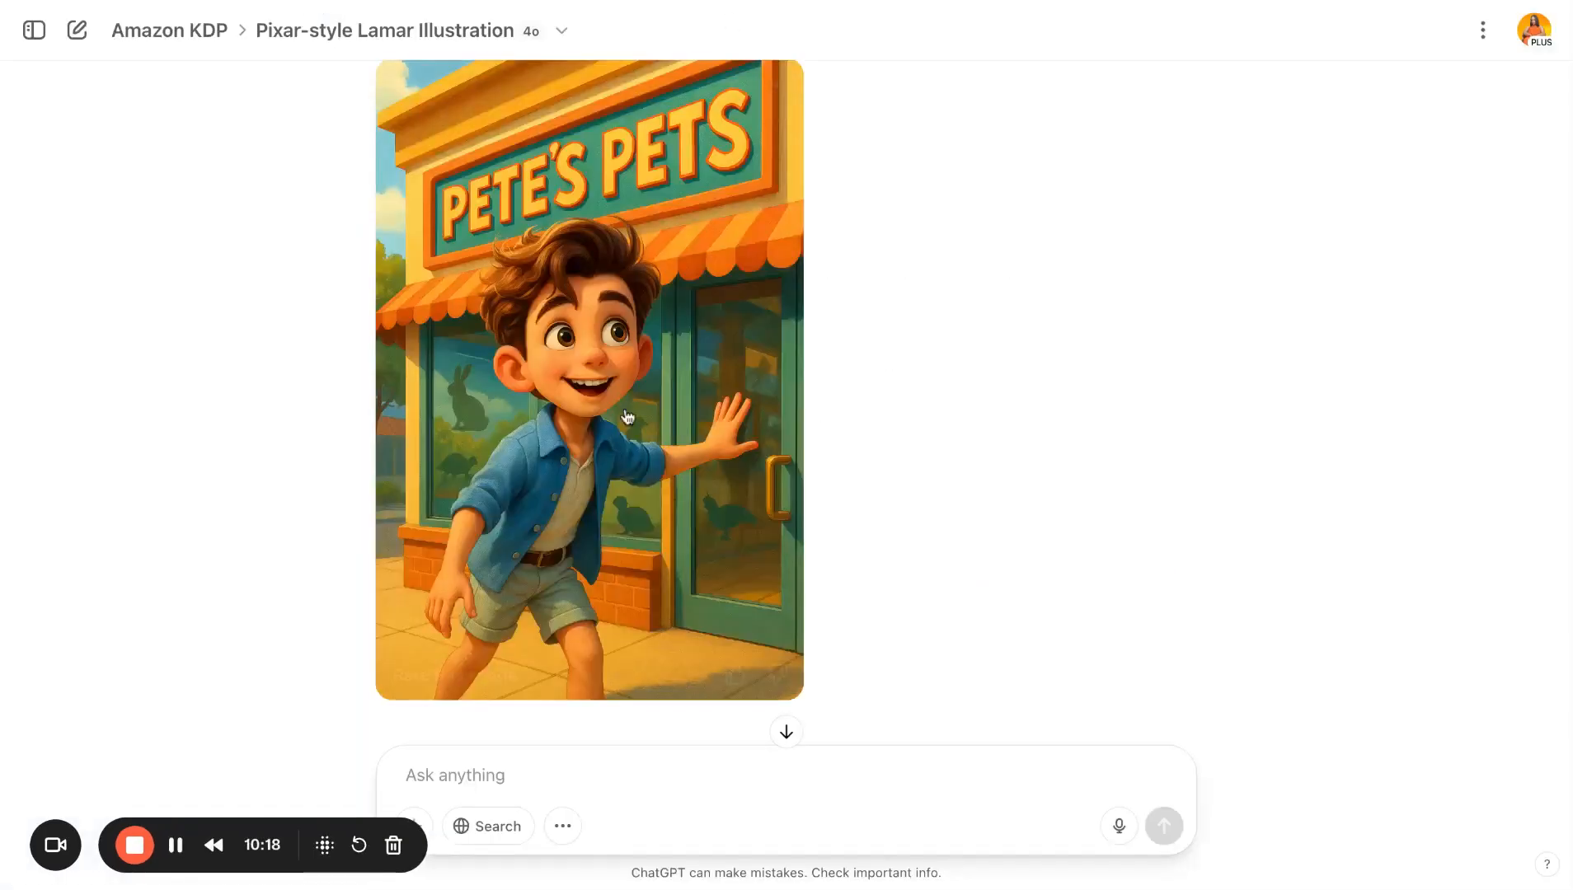
- Scroll through the chat to compare the Pete's Pets storefront illustrations and the bright-background request
mouse_move(611, 452)
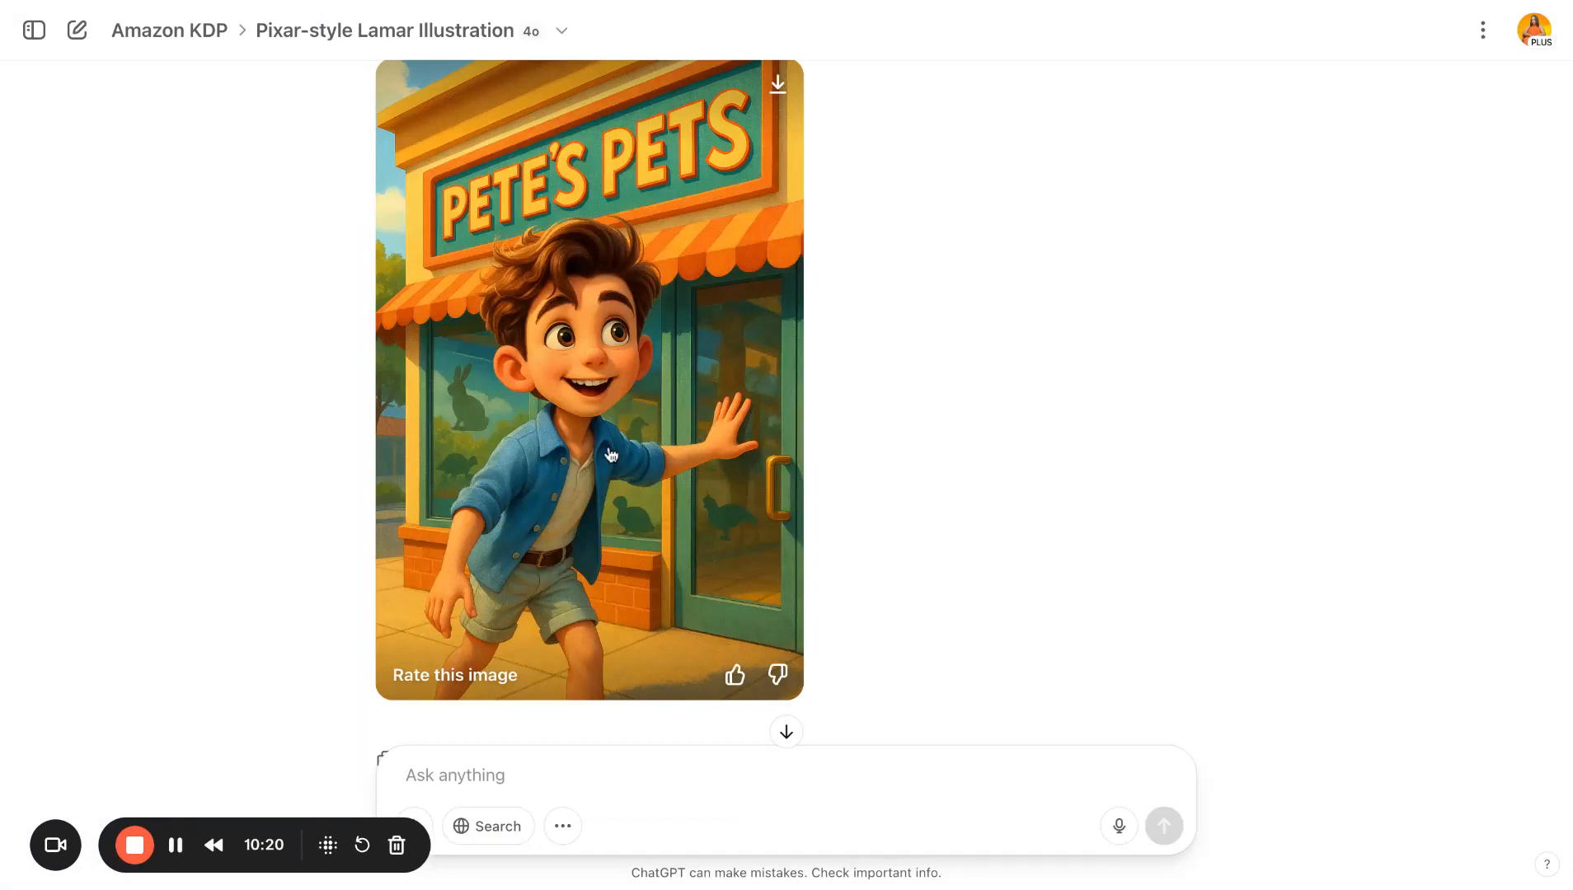
scroll(611, 454, down, 5)
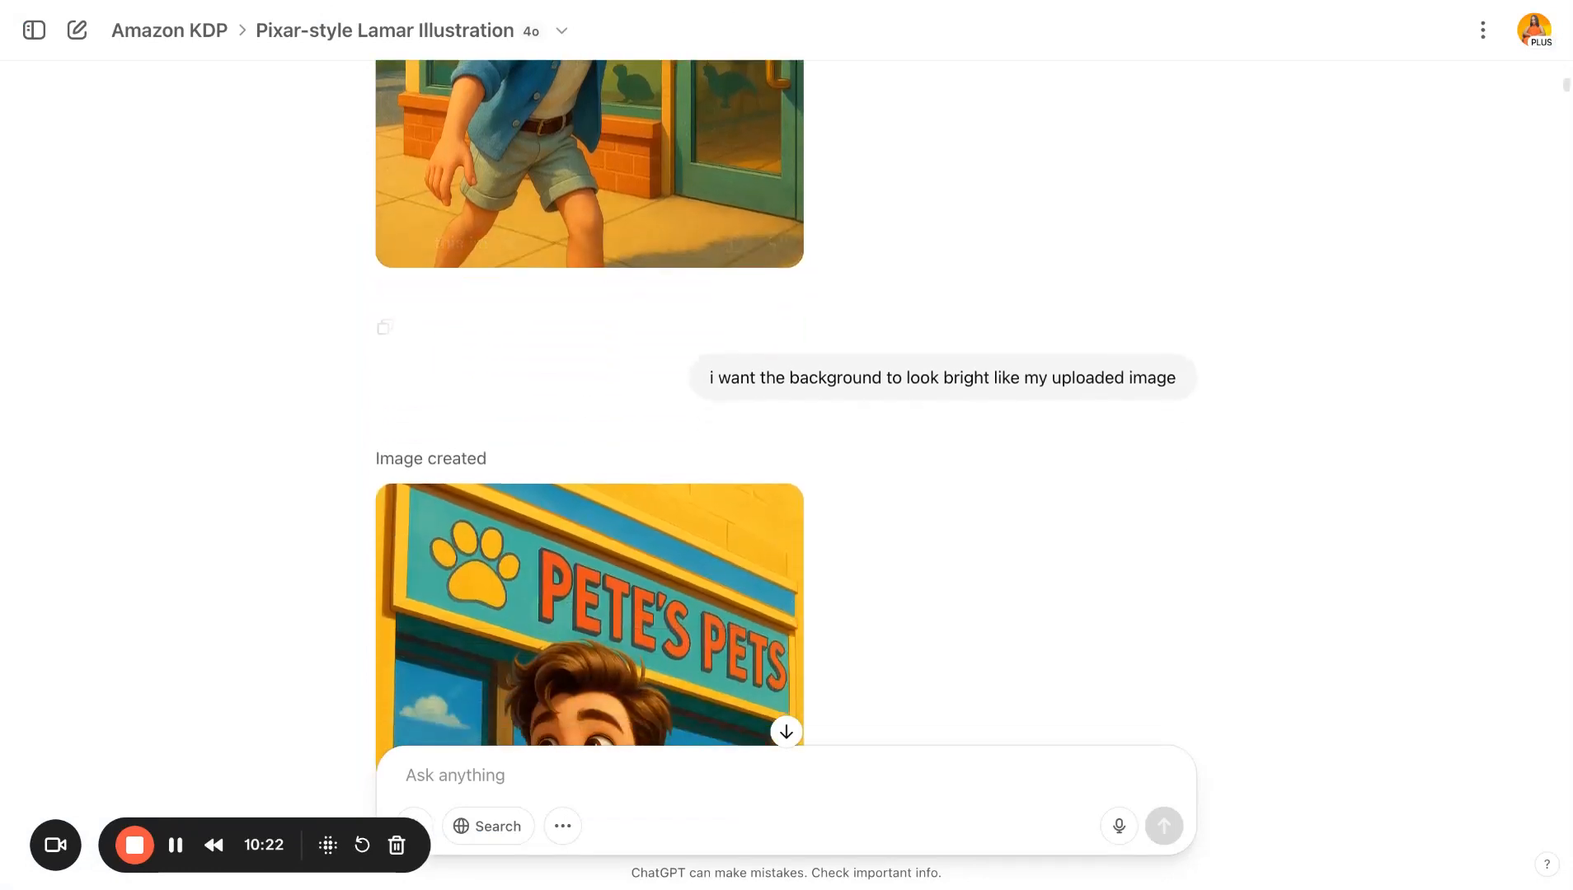
scroll(610, 454, down, 3)
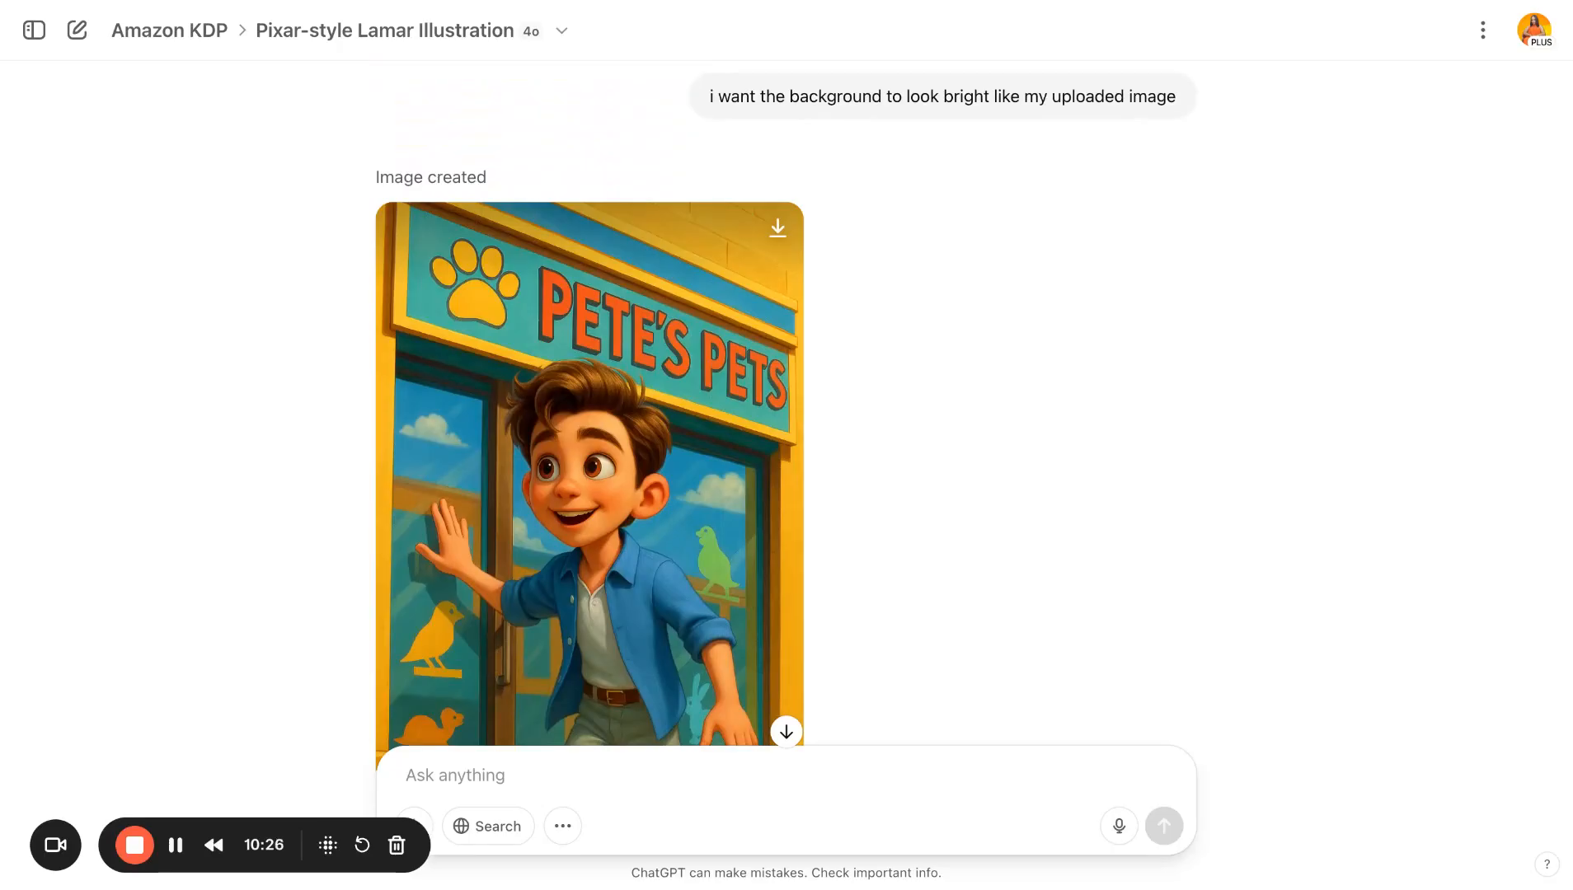
scroll(611, 455, down, 1)
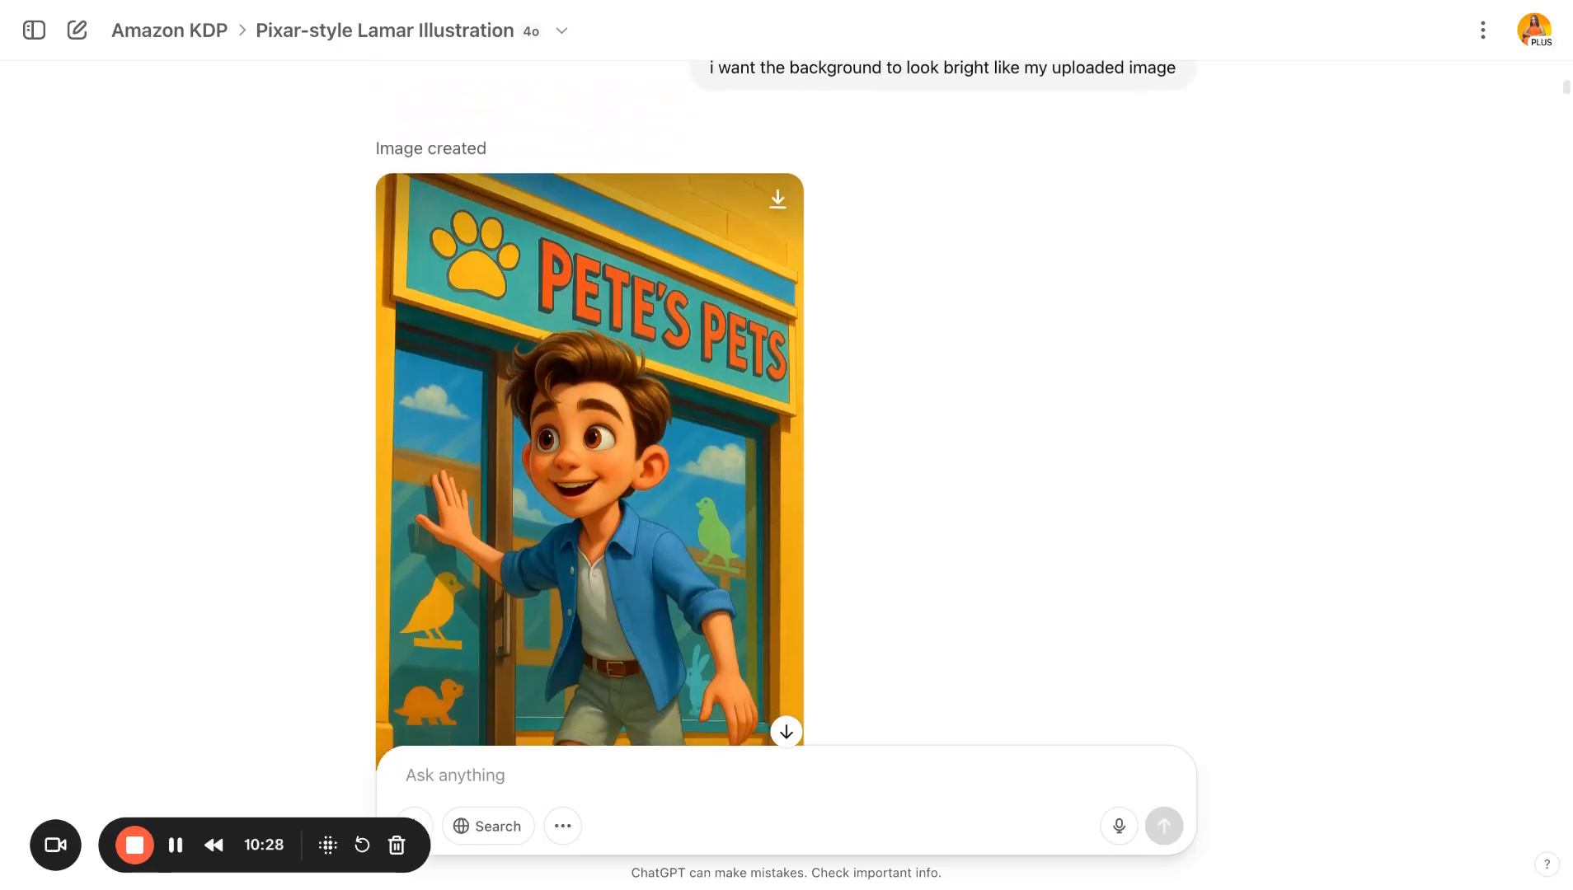
scroll(611, 454, up, 1)
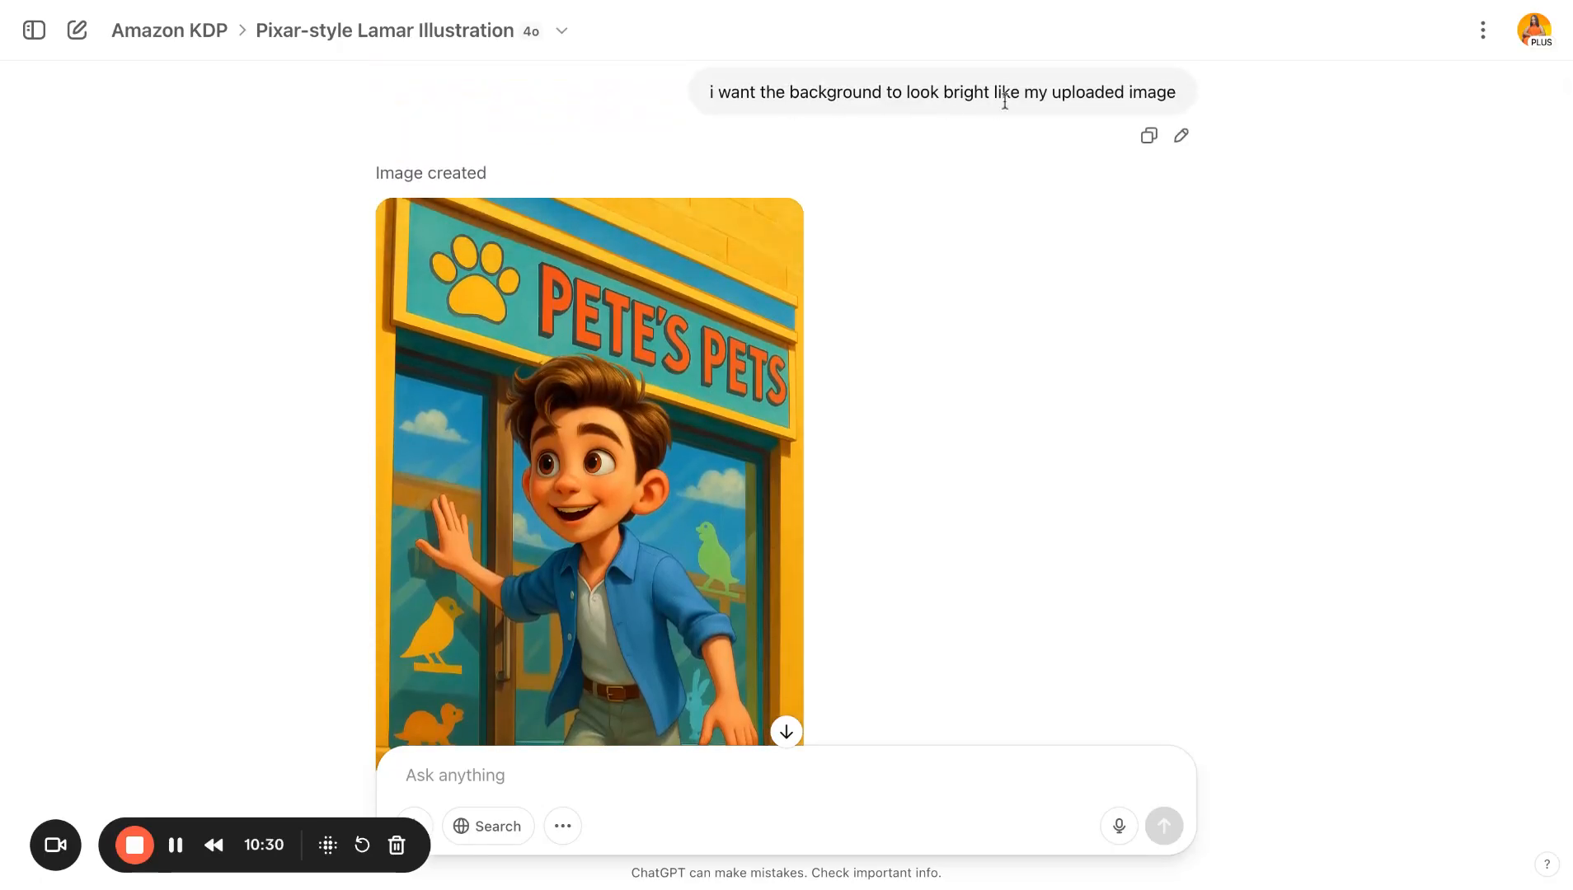
scroll(927, 333, down, 3)
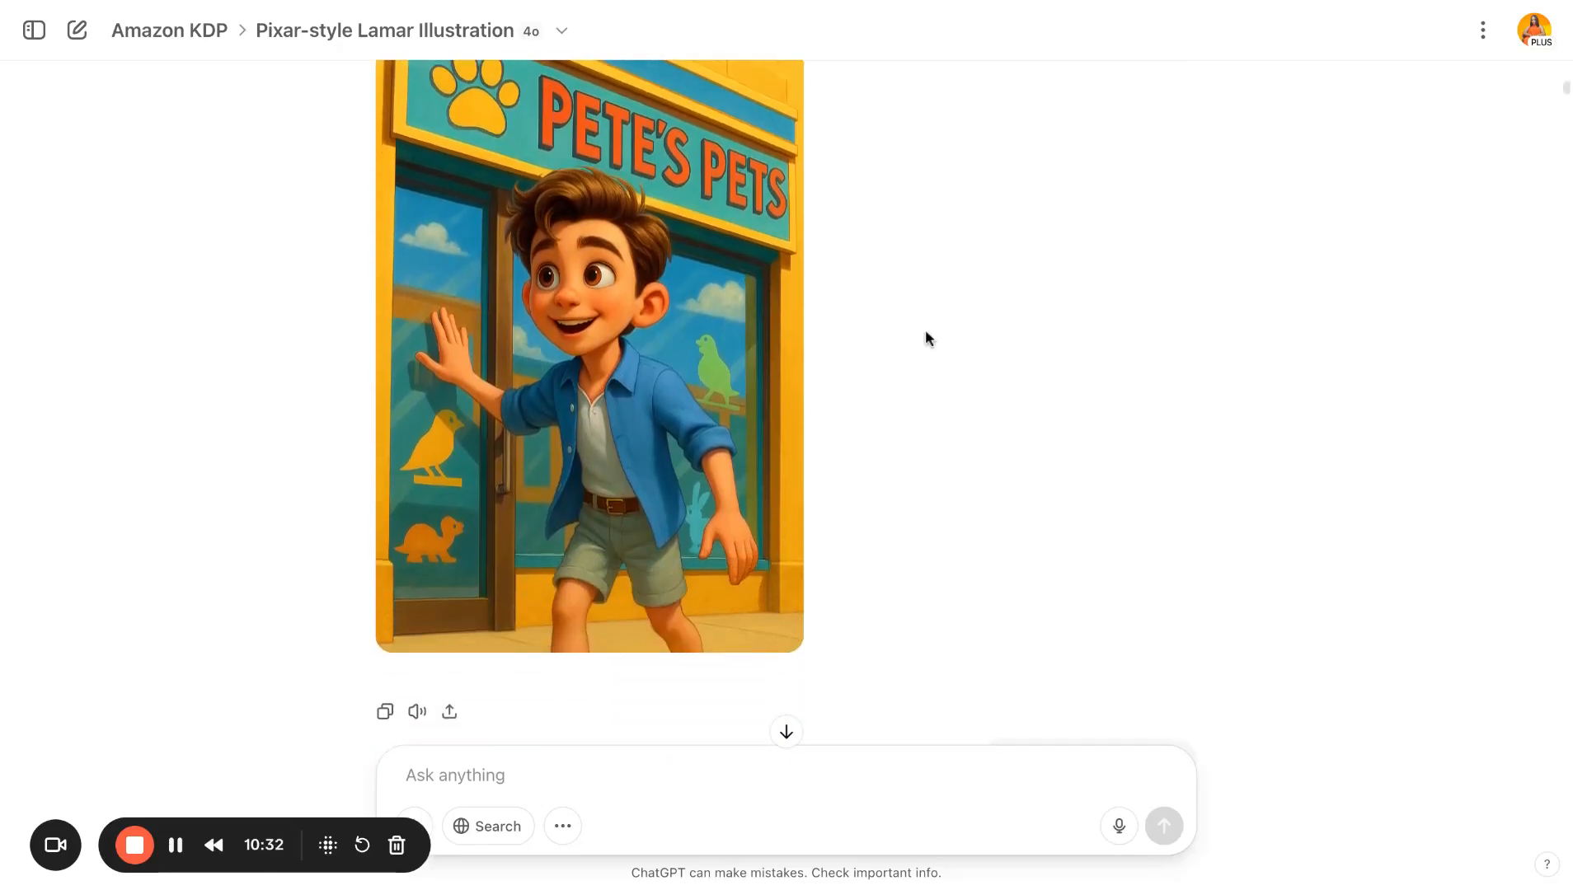
scroll(926, 334, up, 1)
scroll(532, 181, up, 20)
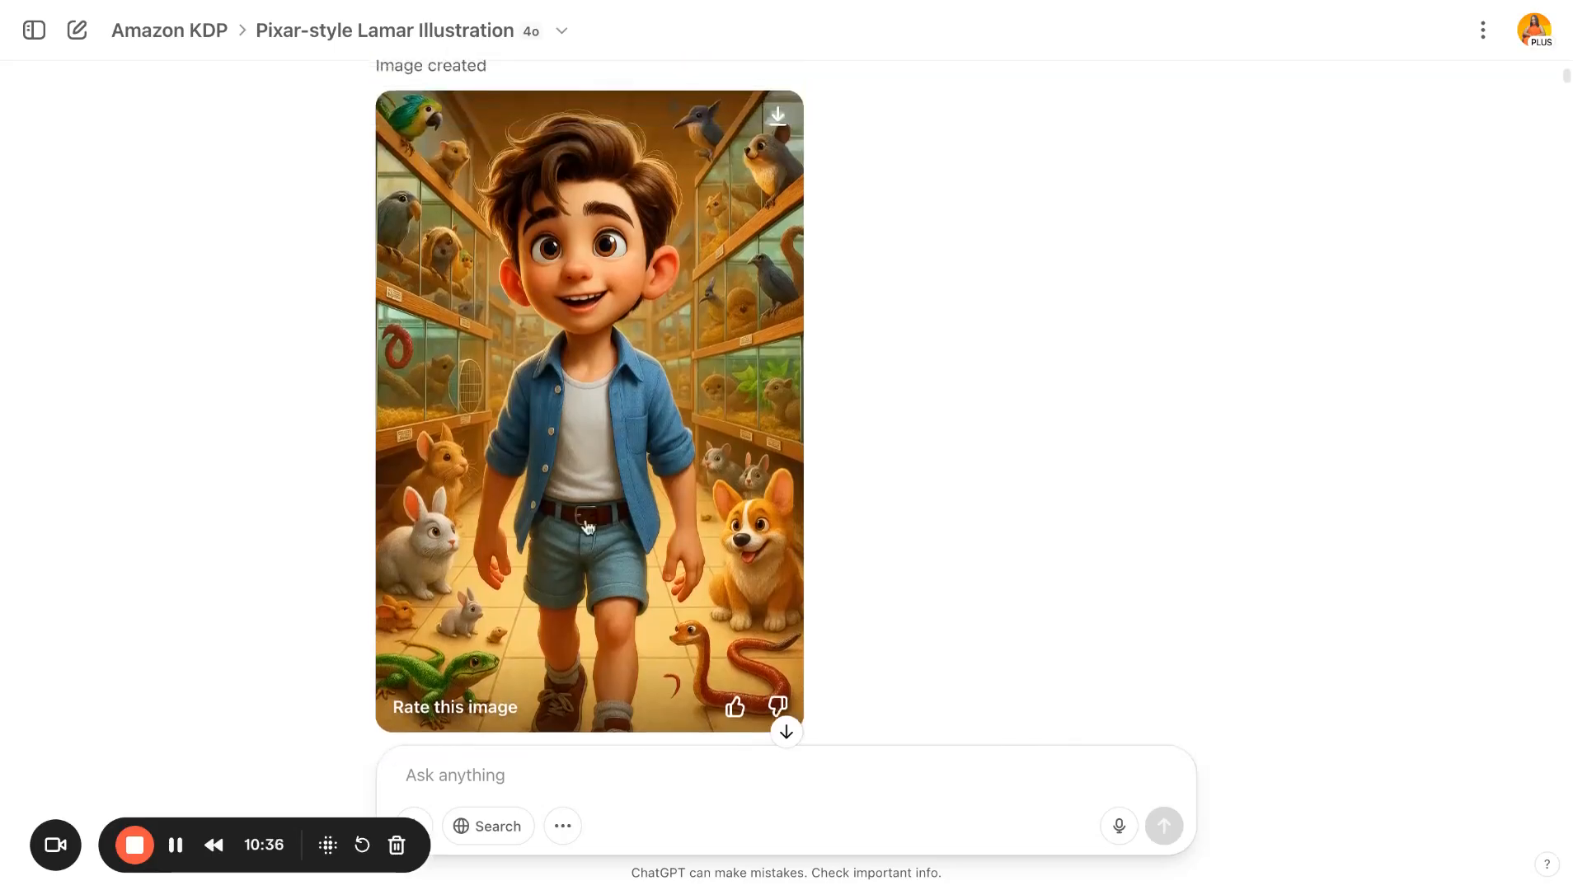
scroll(591, 524, down, 20)
scroll(591, 520, down, 15)
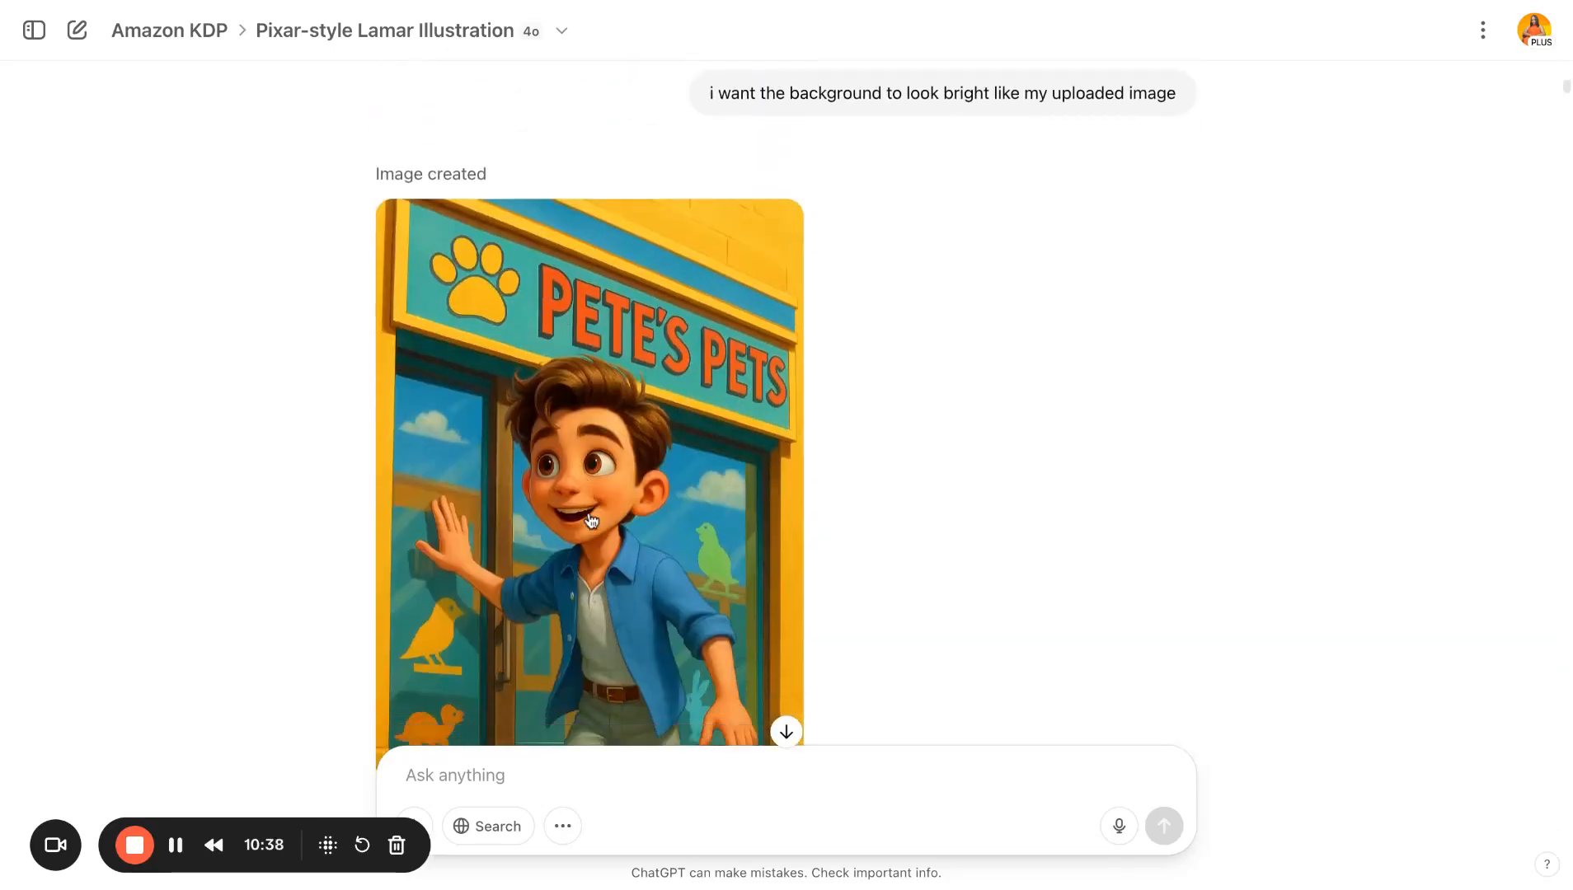
scroll(591, 412, down, 5)
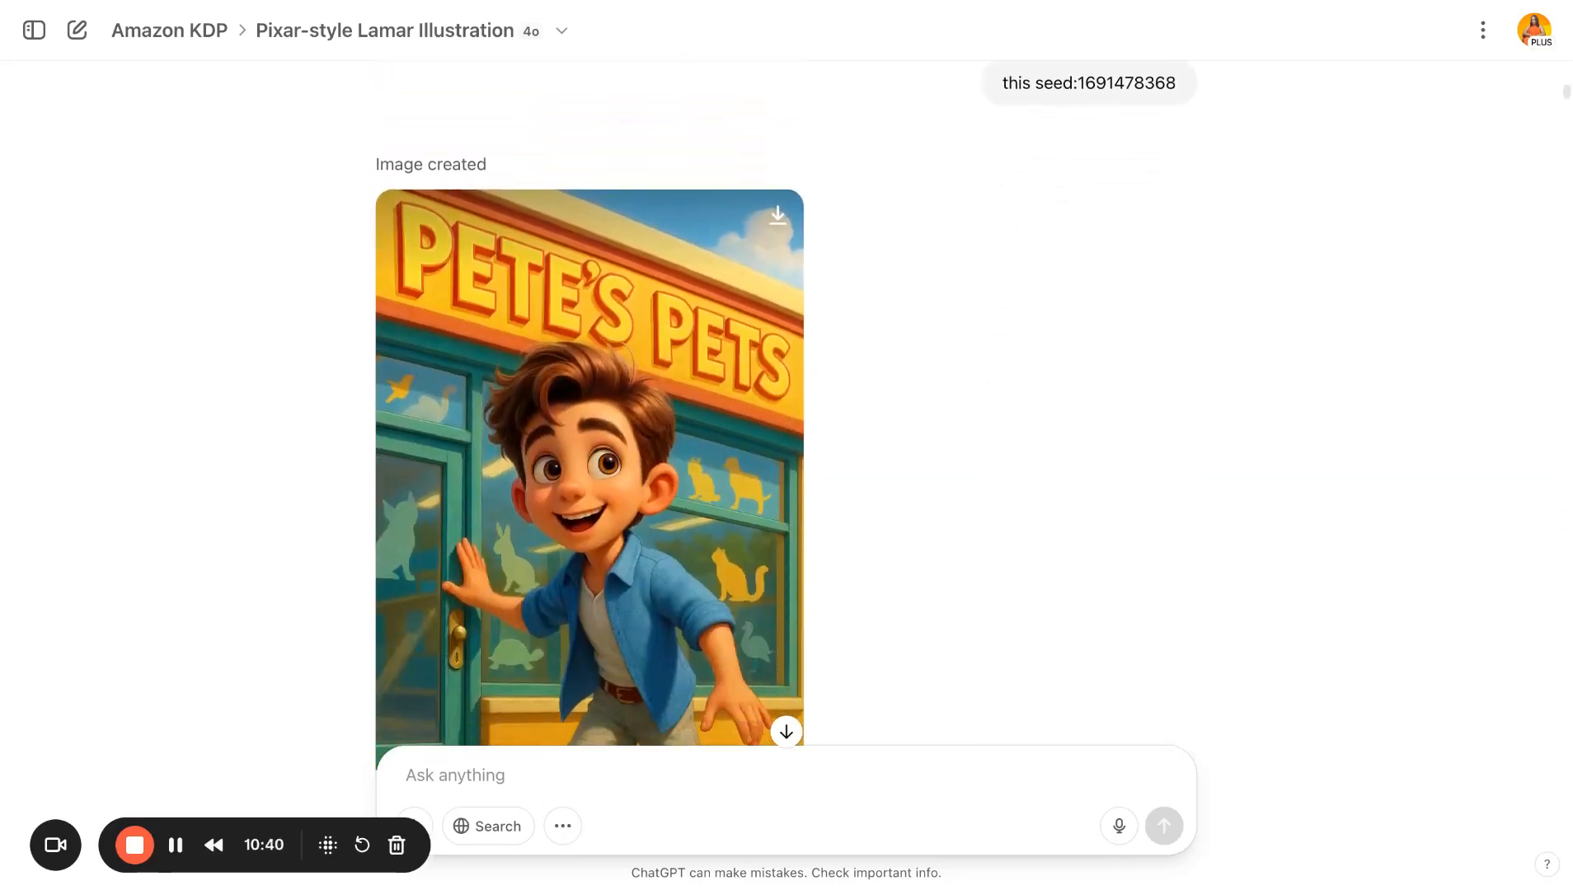
scroll(903, 309, up, 3)
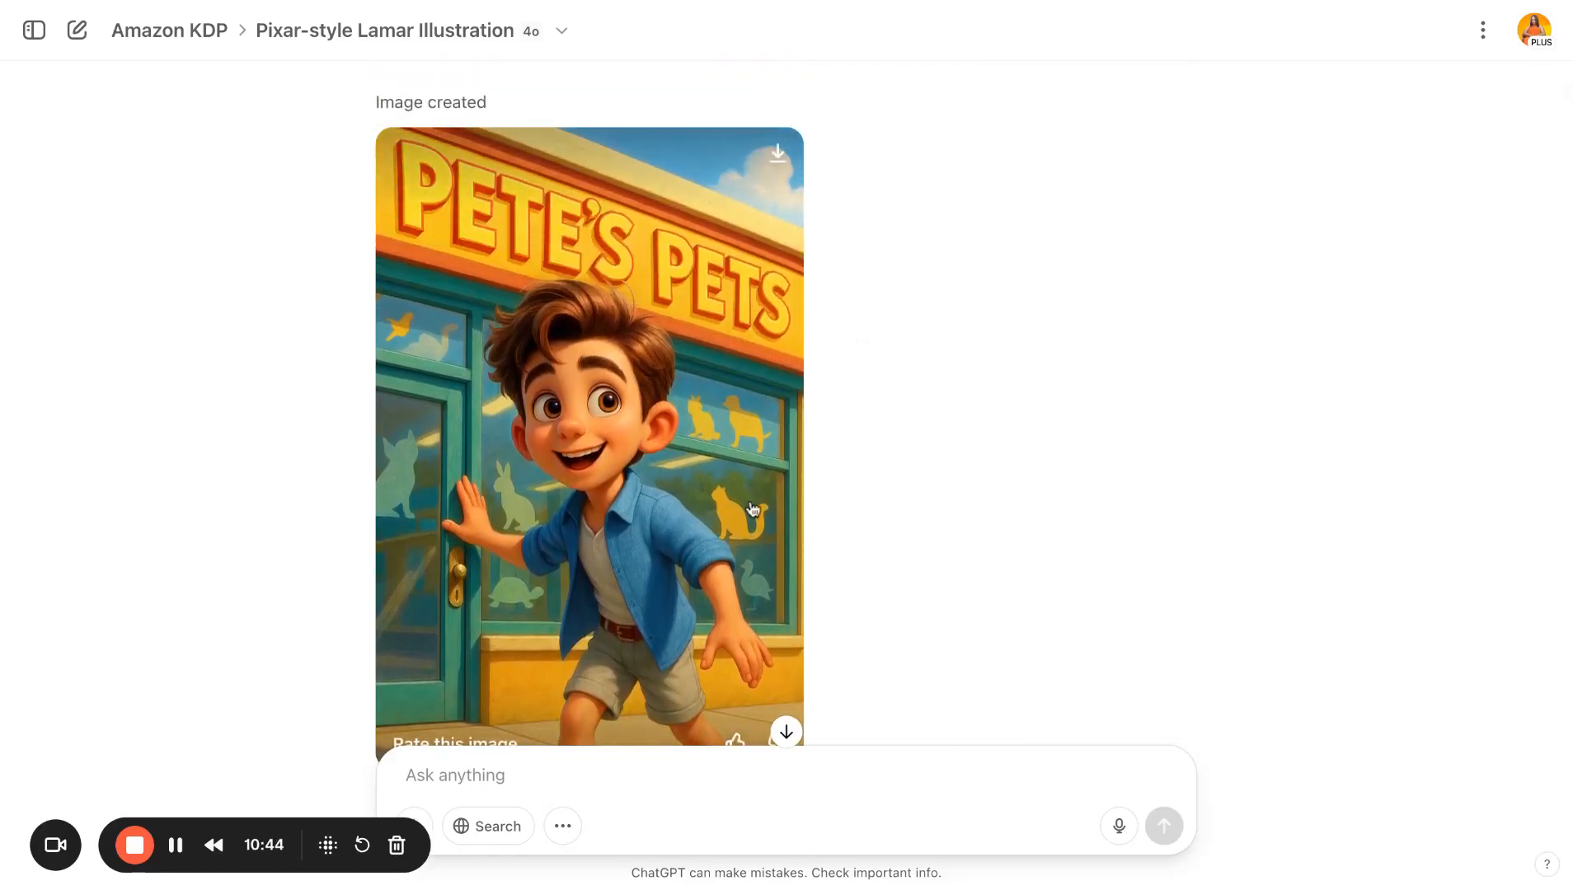
scroll(752, 506, down, 7)
scroll(753, 510, down, 1)
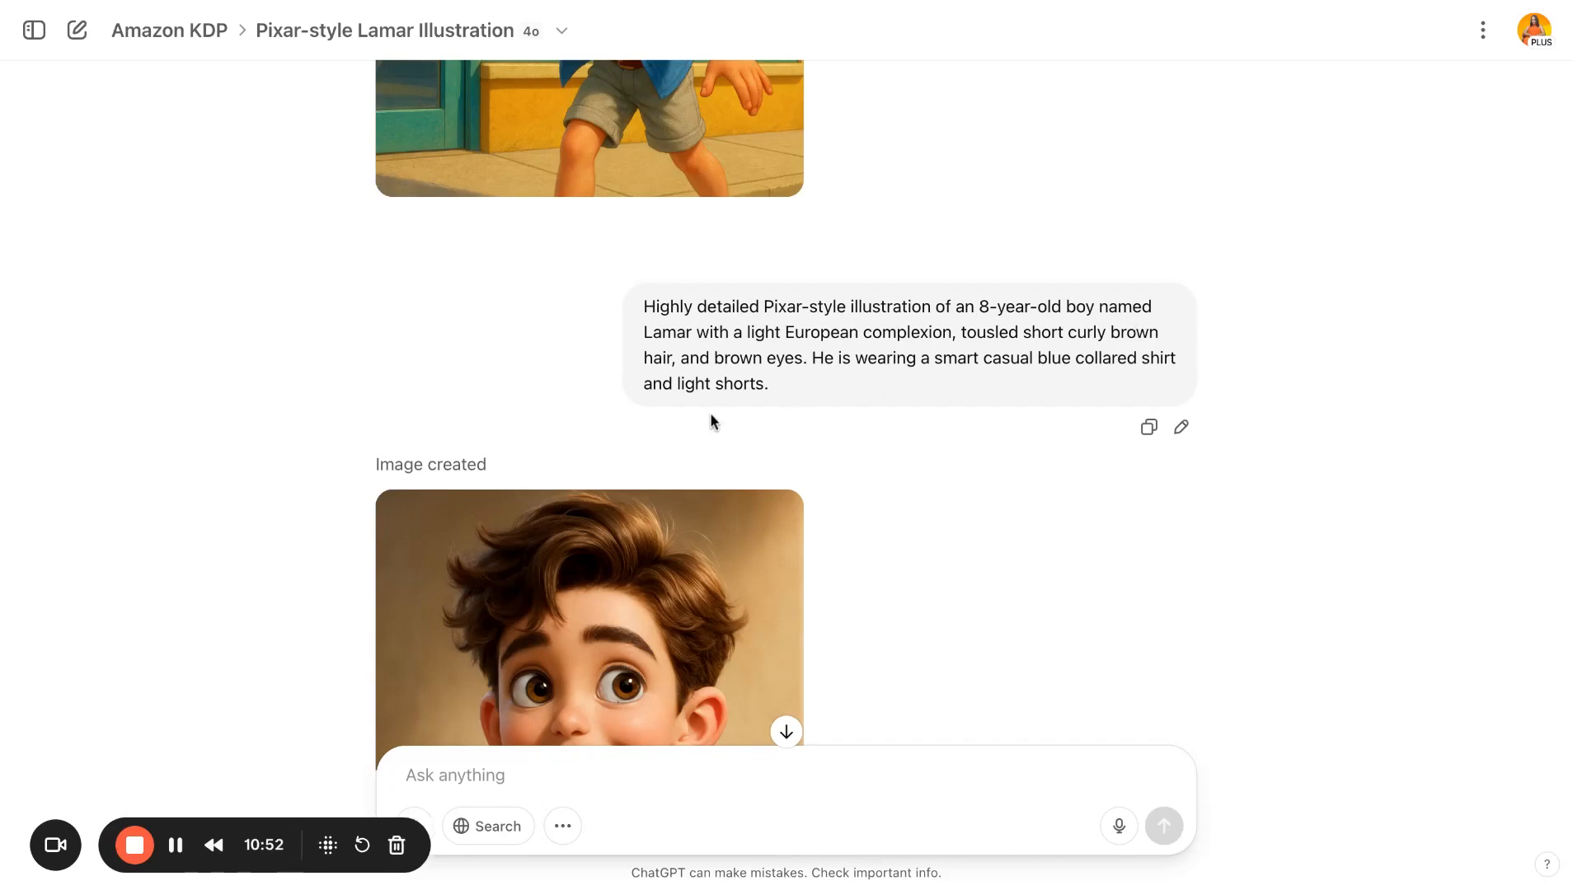
- Highlight the original Lamar character prompt and review its portrait and the separate-descriptions request
triple_click(780, 387)
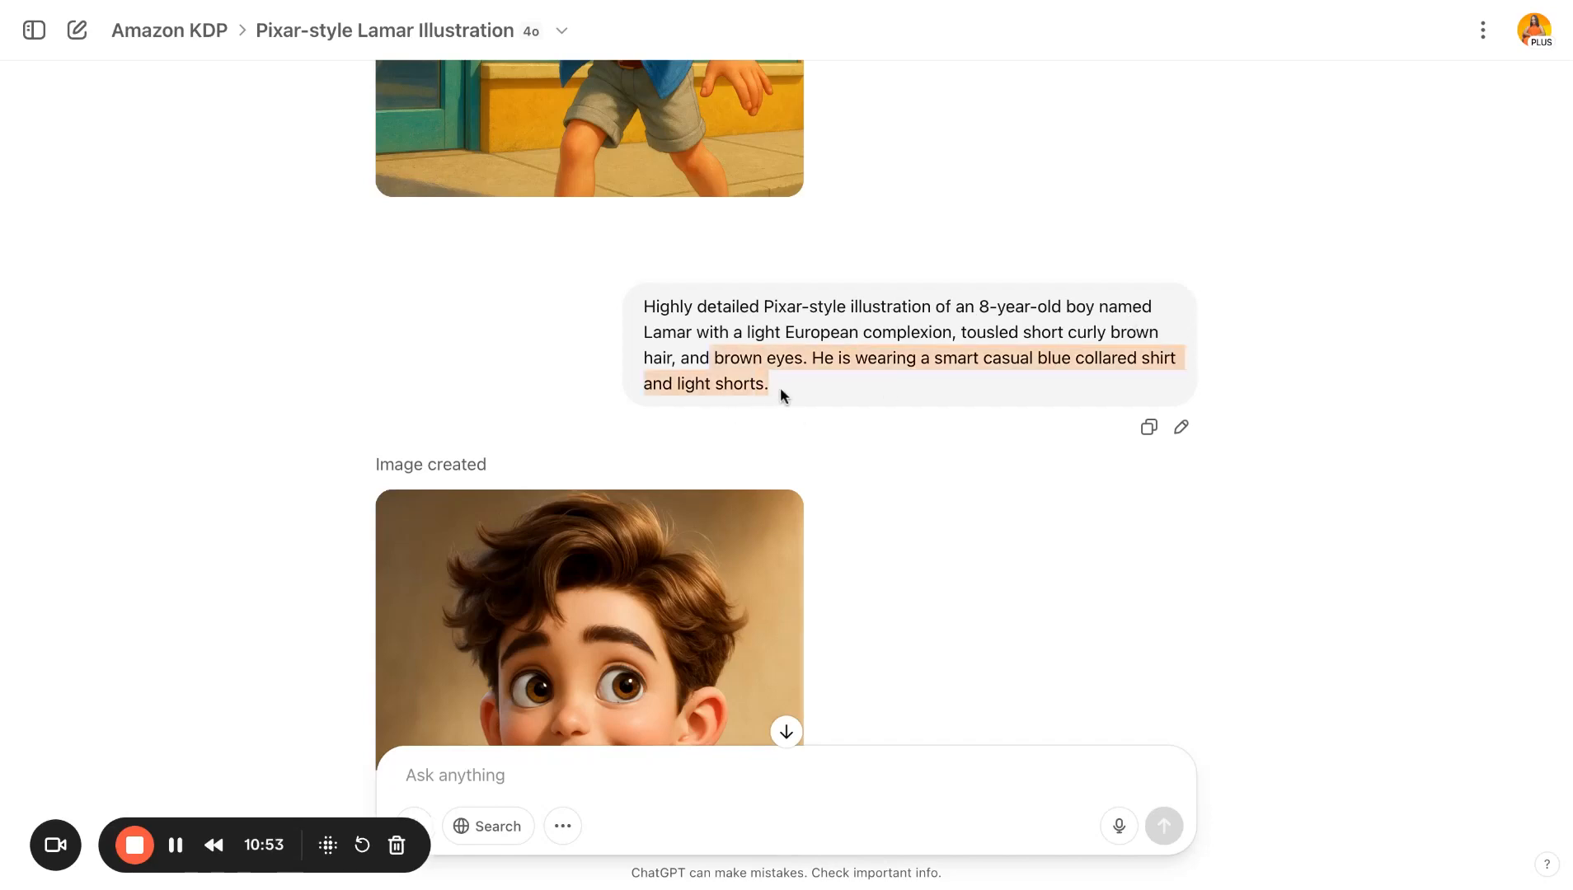
click(701, 353)
scroll(701, 353, down, 5)
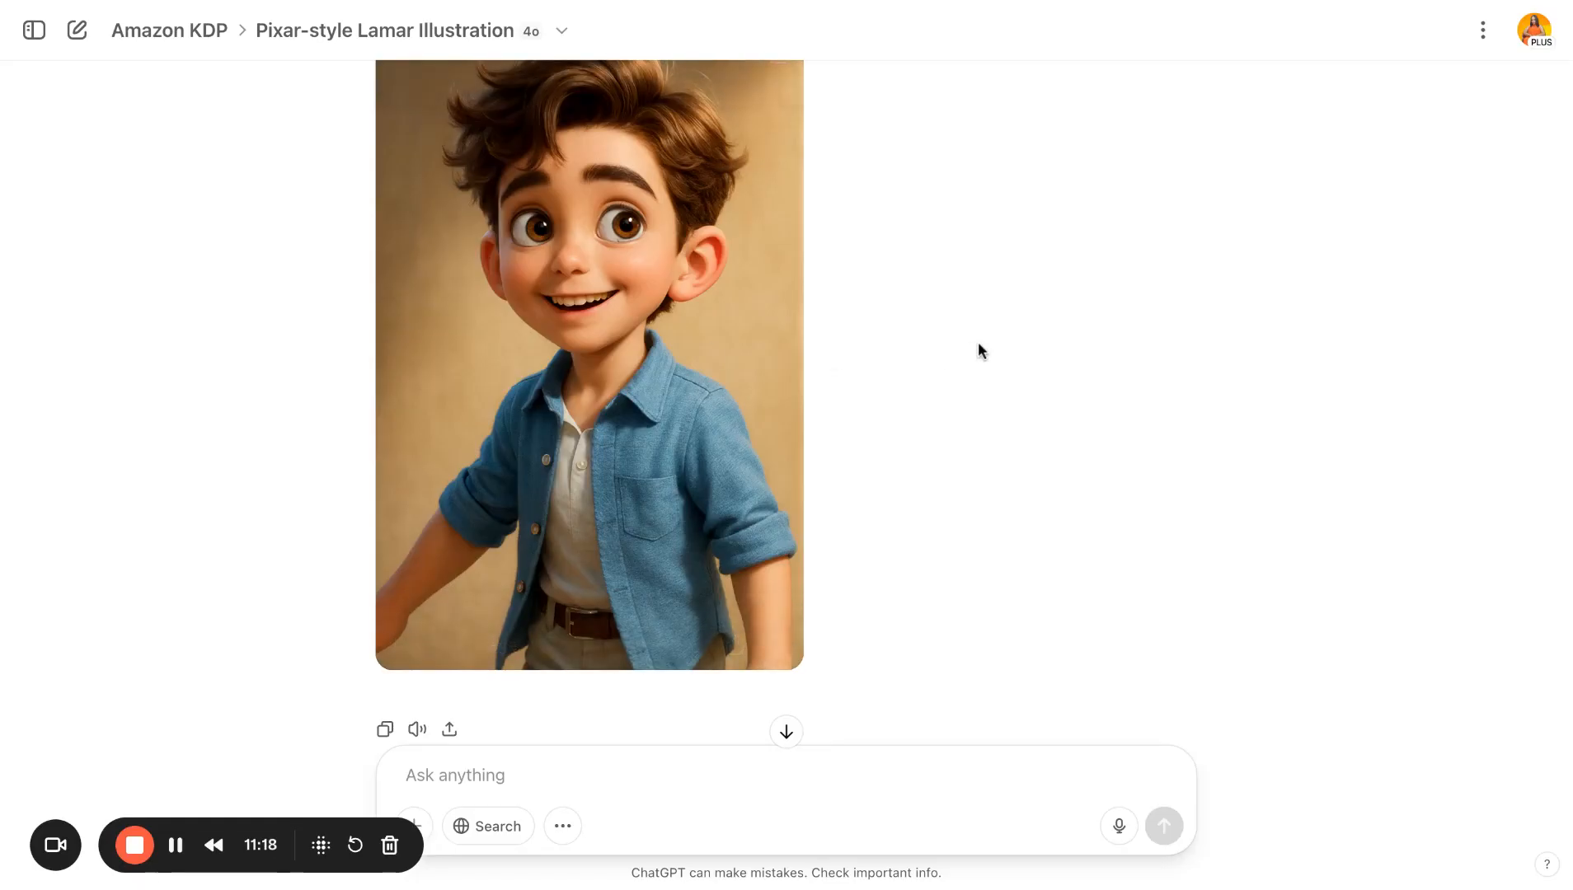
scroll(978, 341, up, 1)
scroll(978, 341, down, 5)
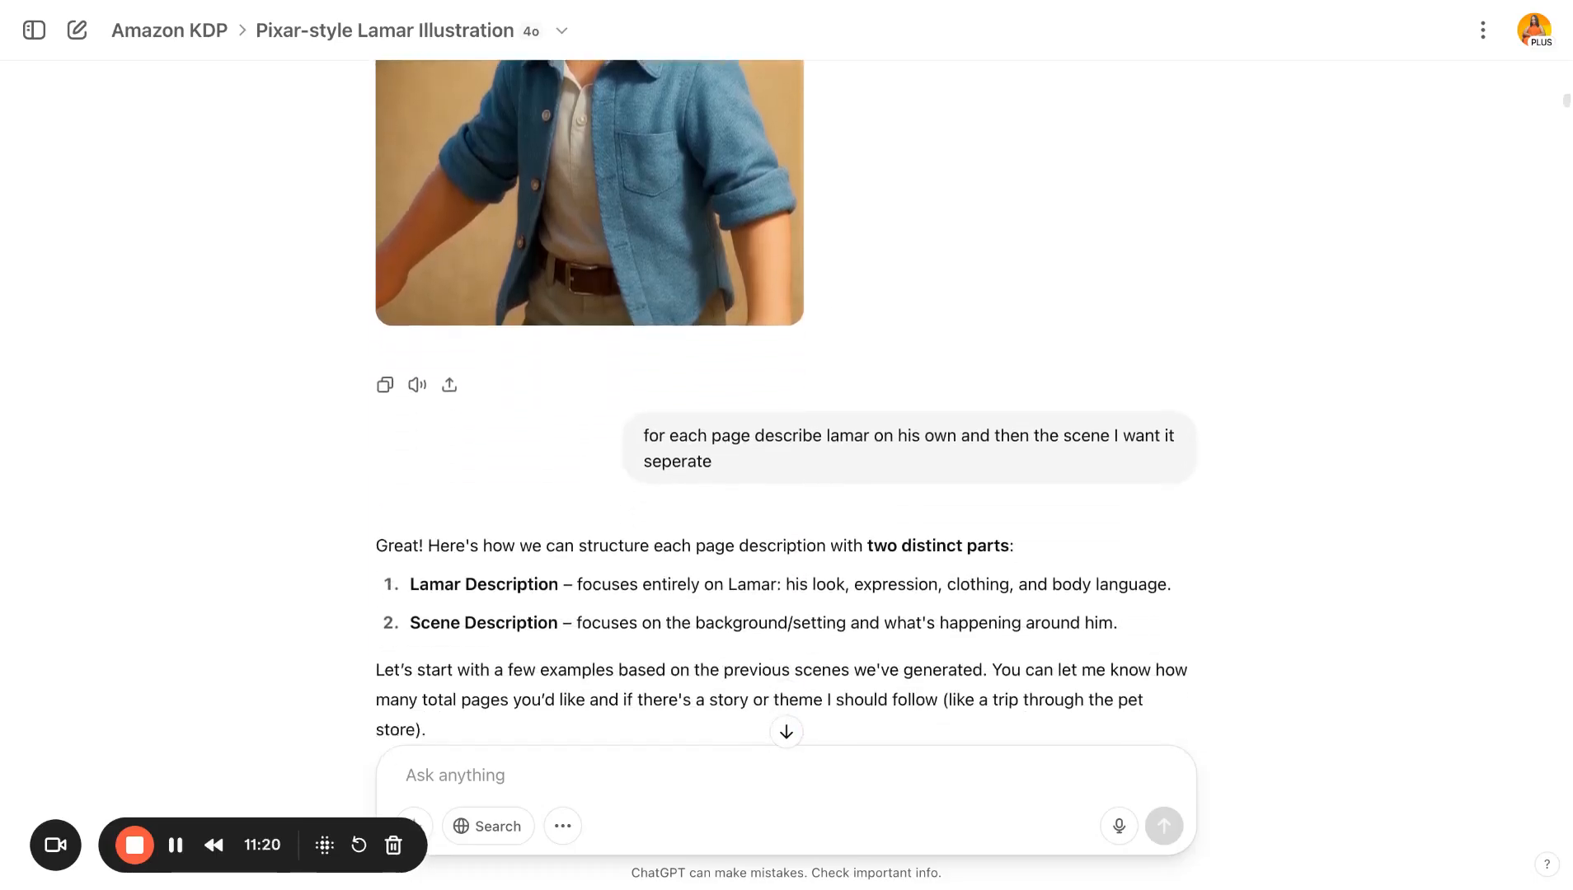
scroll(789, 370, down, 1)
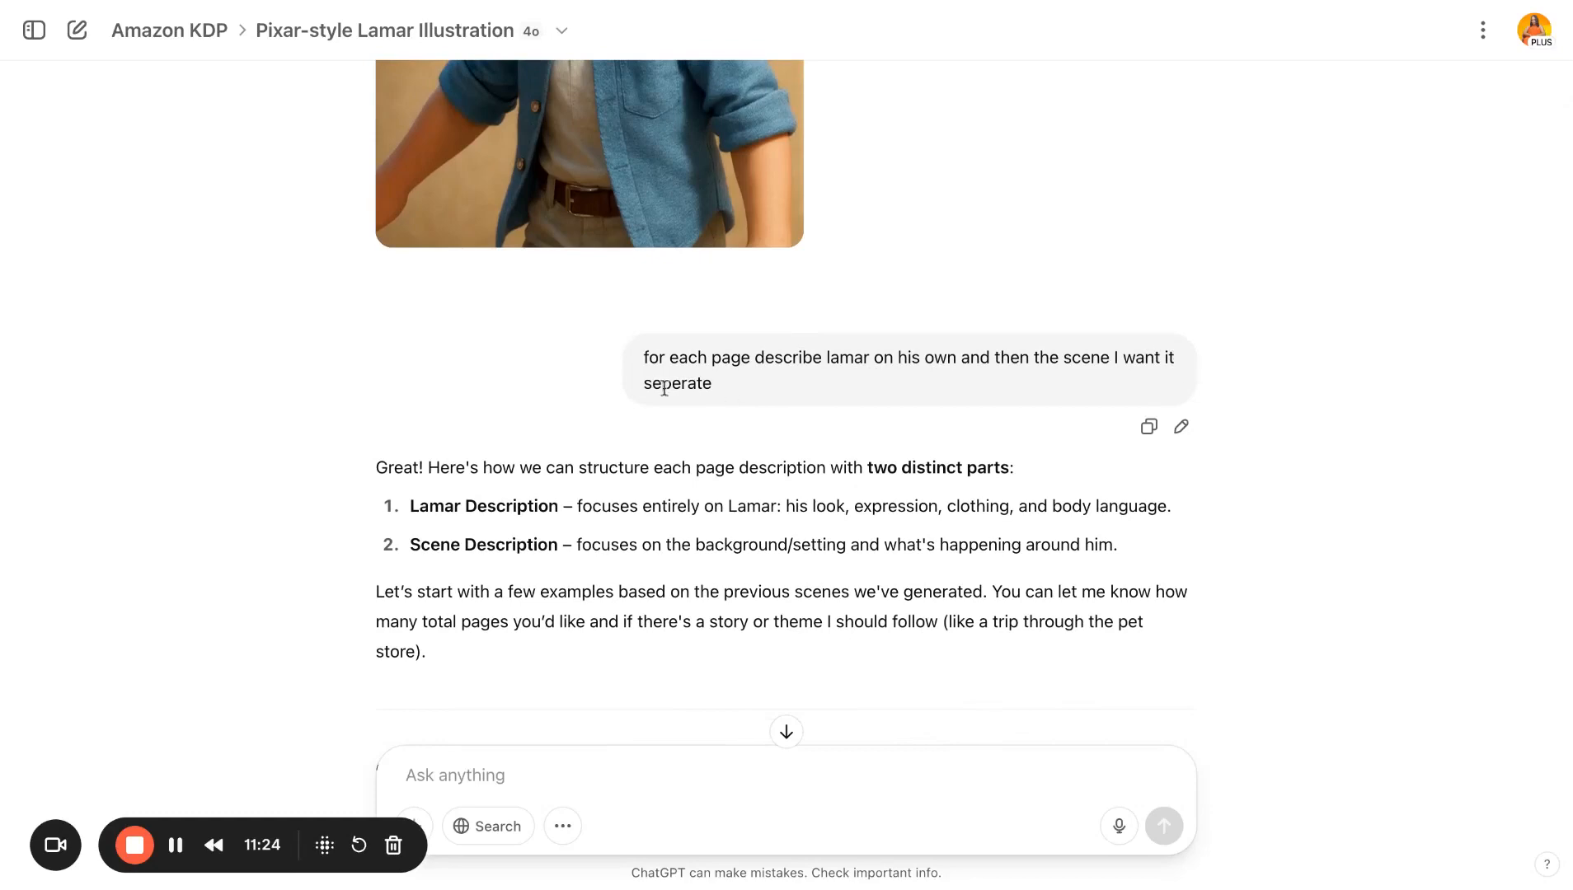
scroll(663, 388, down, 1)
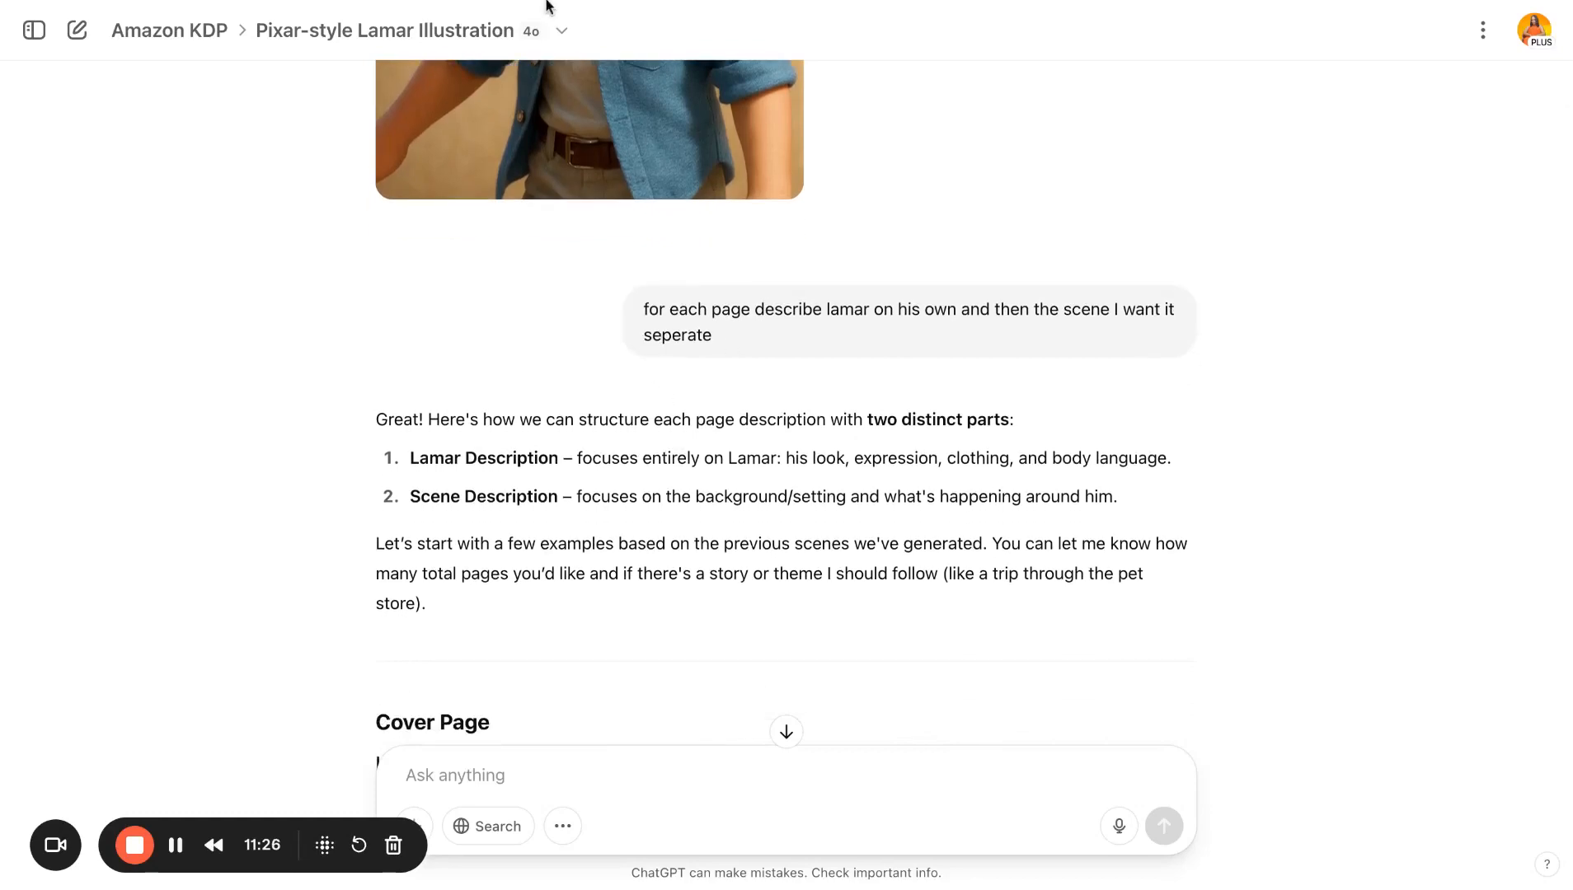
- Switch between the story document tabs and the illustration chat to compare the page descriptions
key(alt+Tab)
click(194, 310)
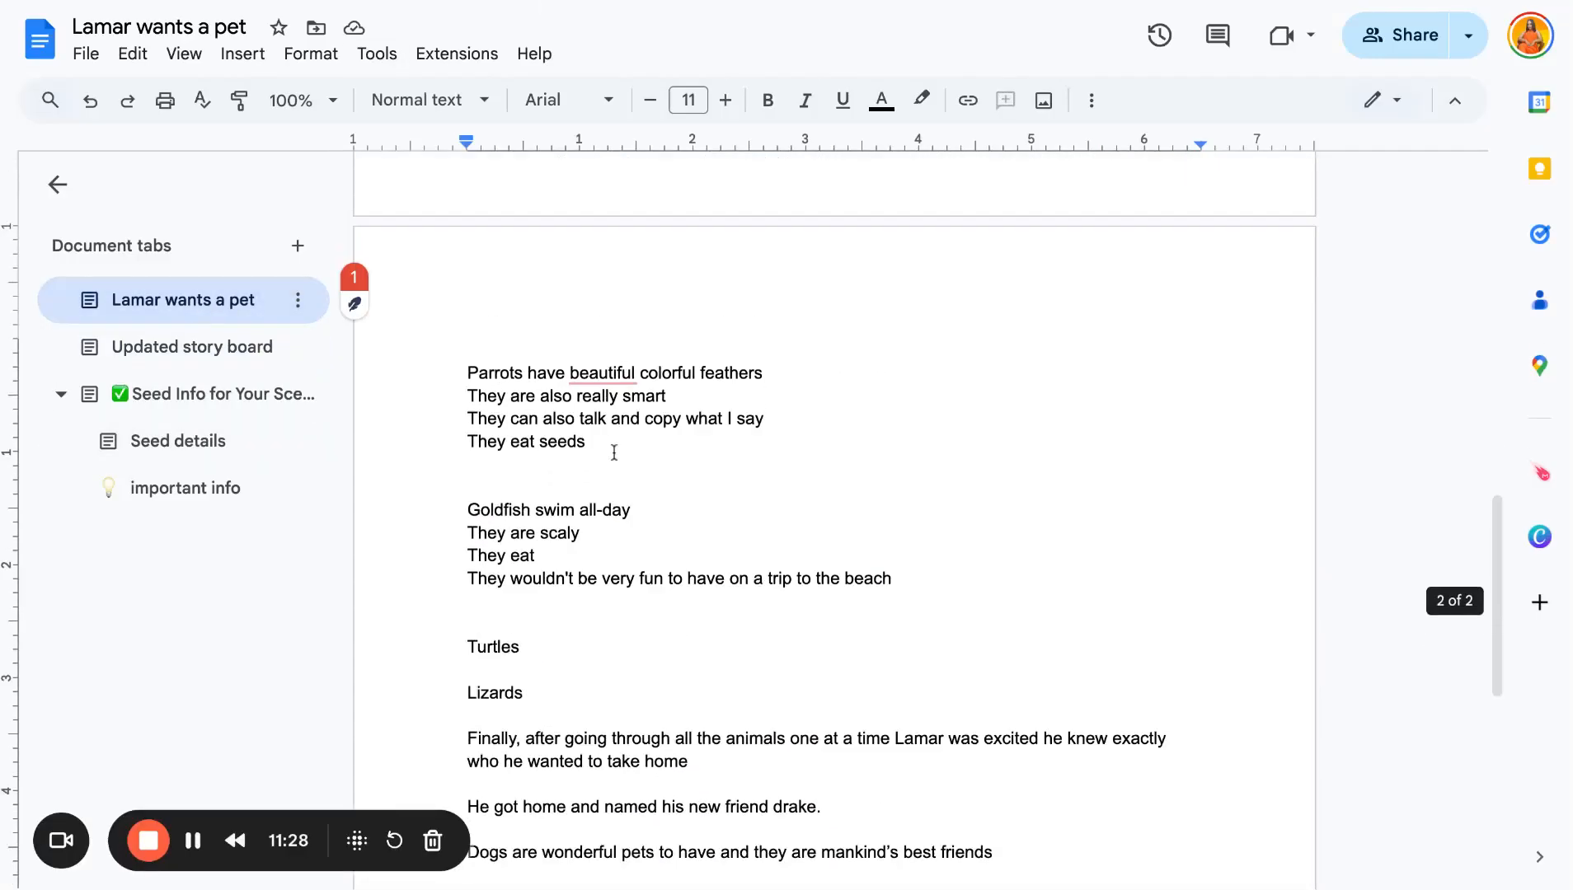
scroll(615, 453, down, 1)
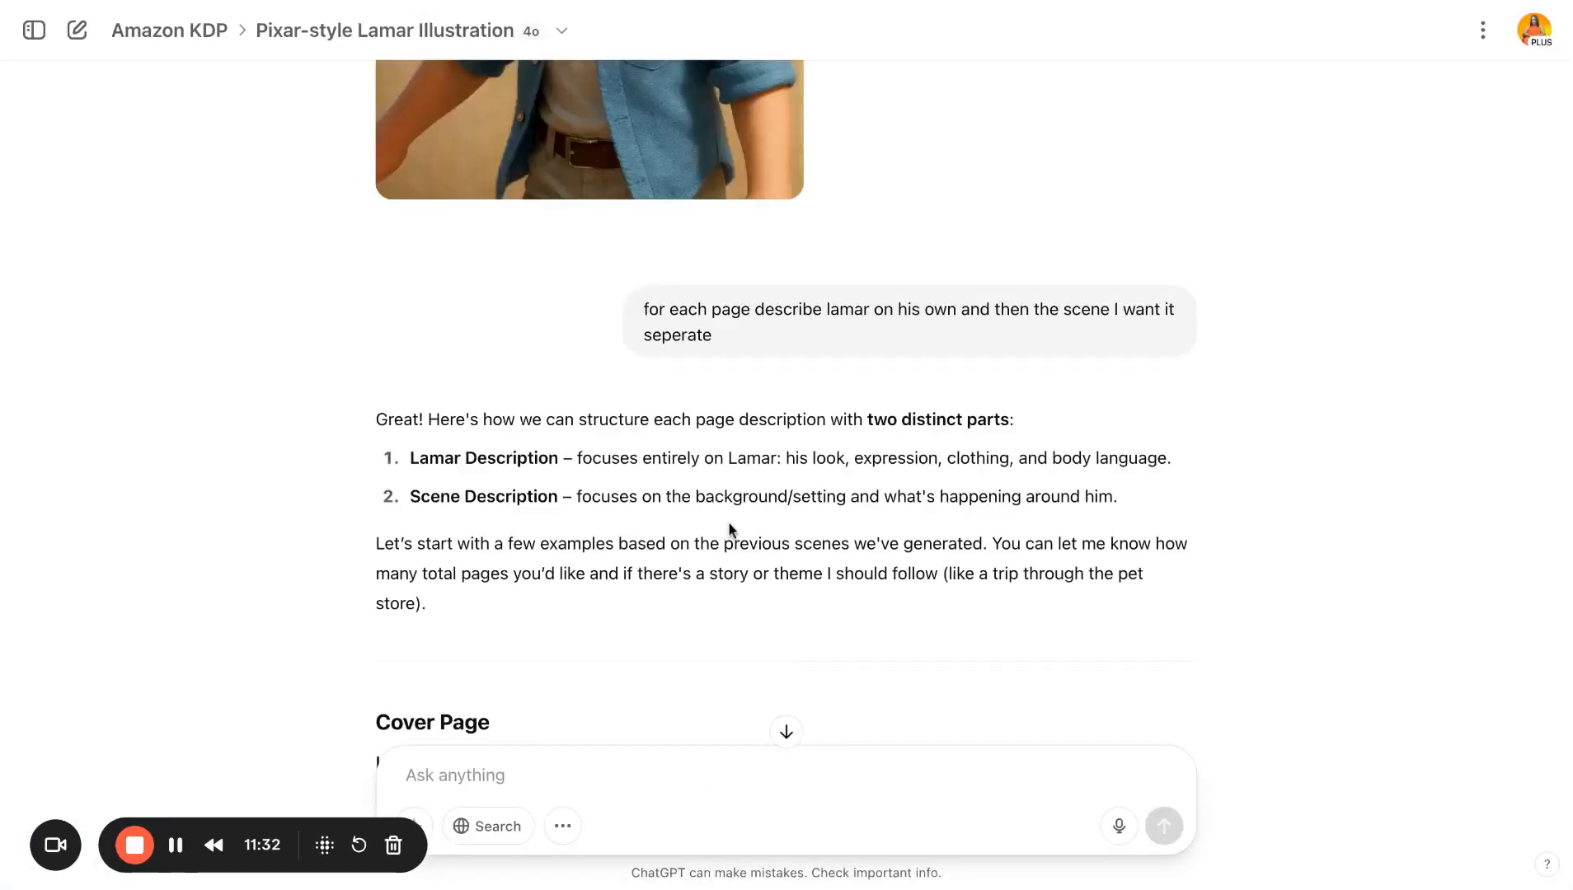
key(ctrl+Tab)
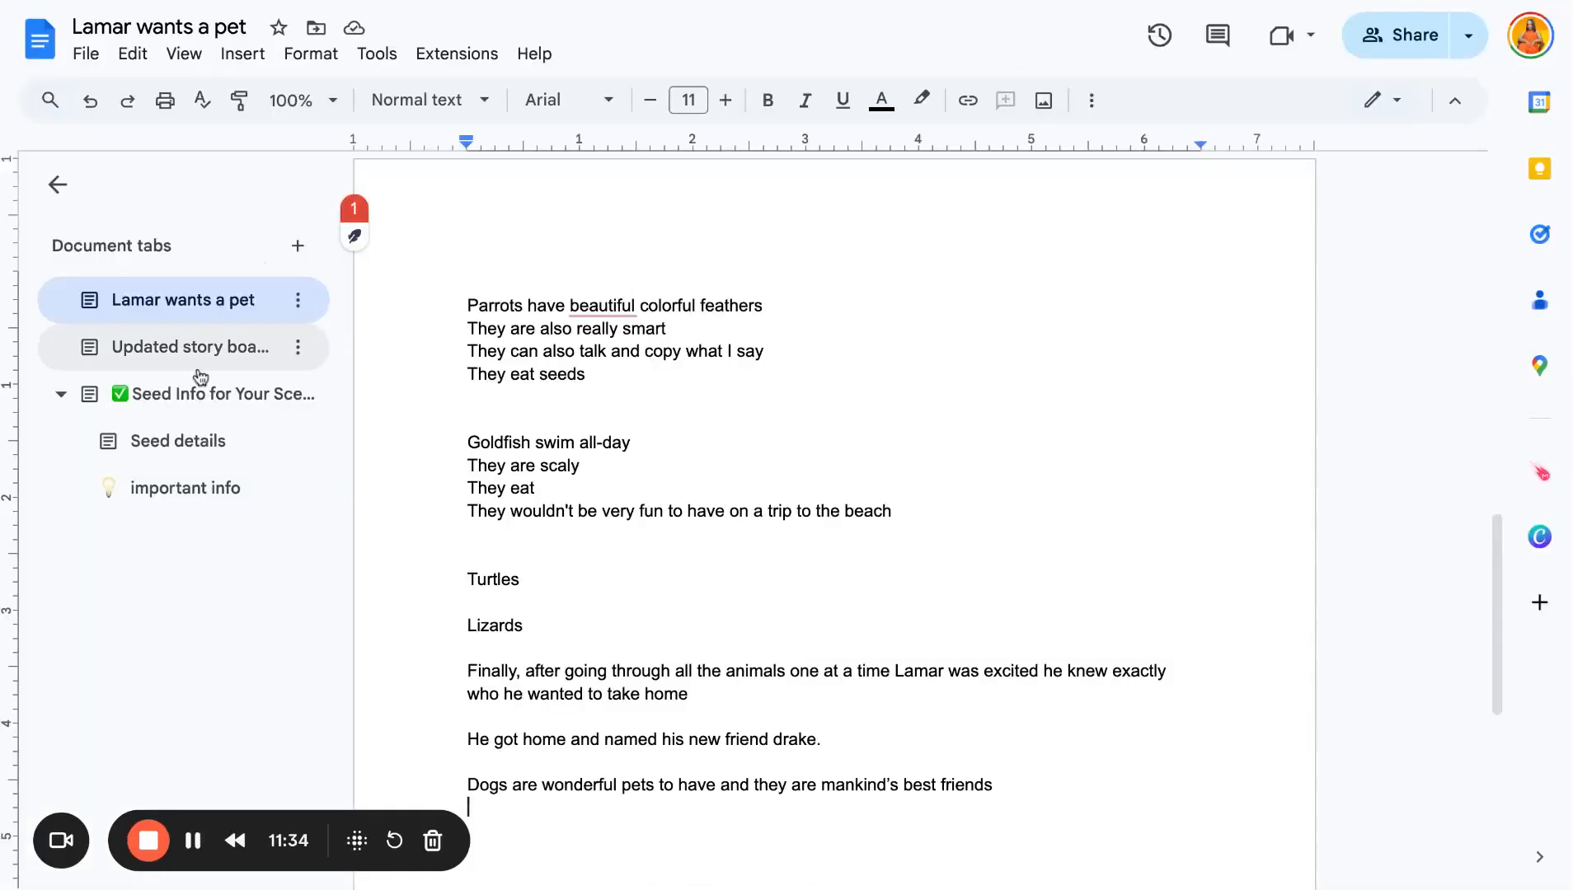
click(203, 350)
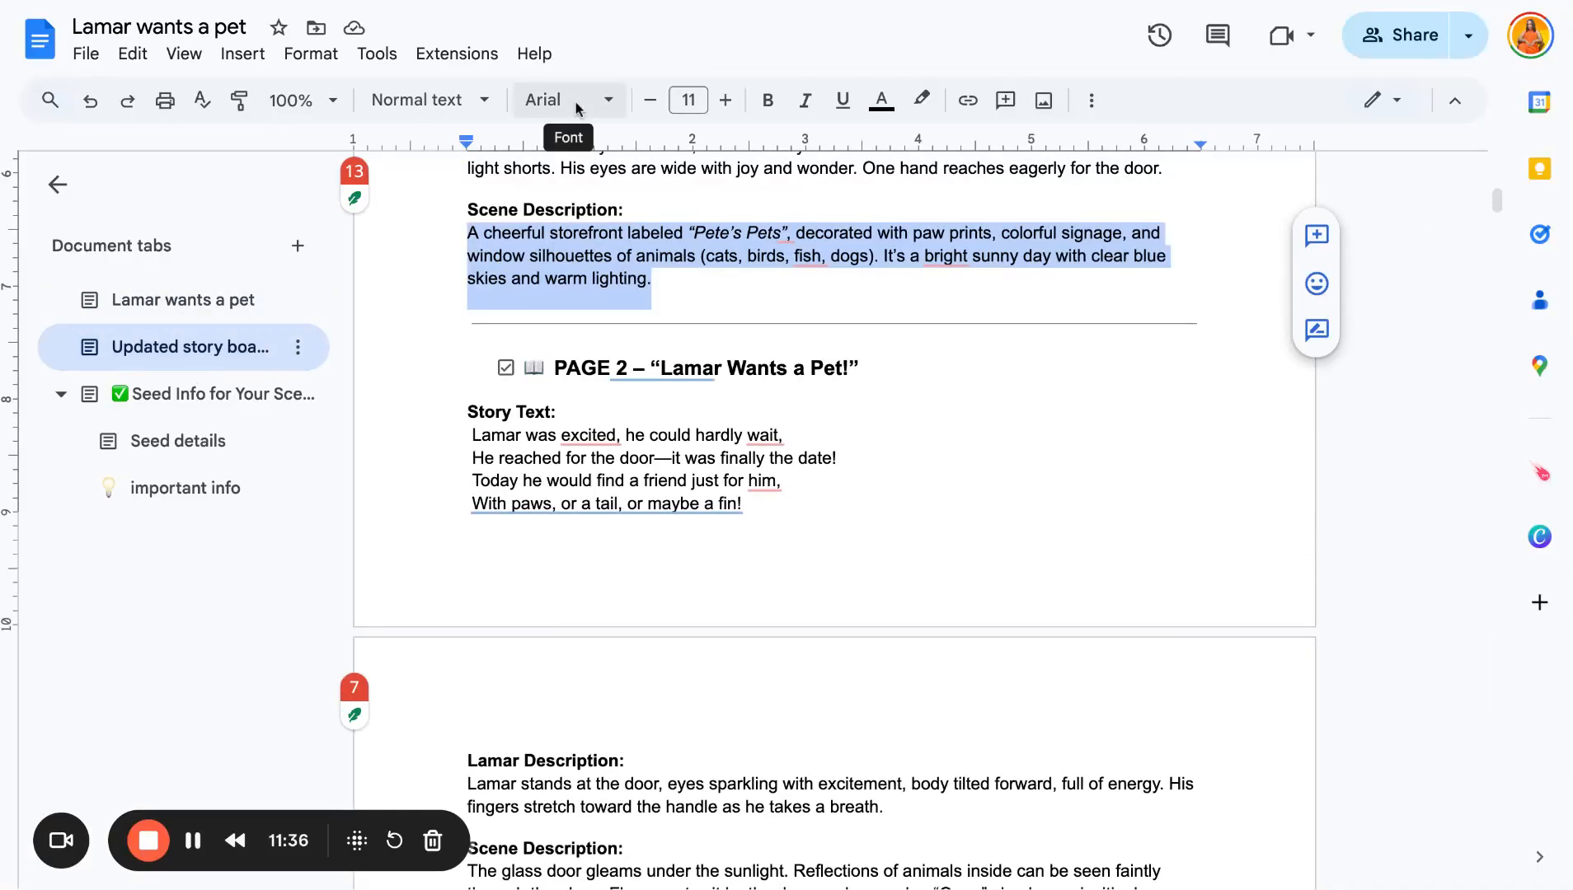
click(736, 2)
- Scroll through the chat's page-by-page Lamar and scene descriptions and the 28-page story structure
scroll(746, 587, down, 10)
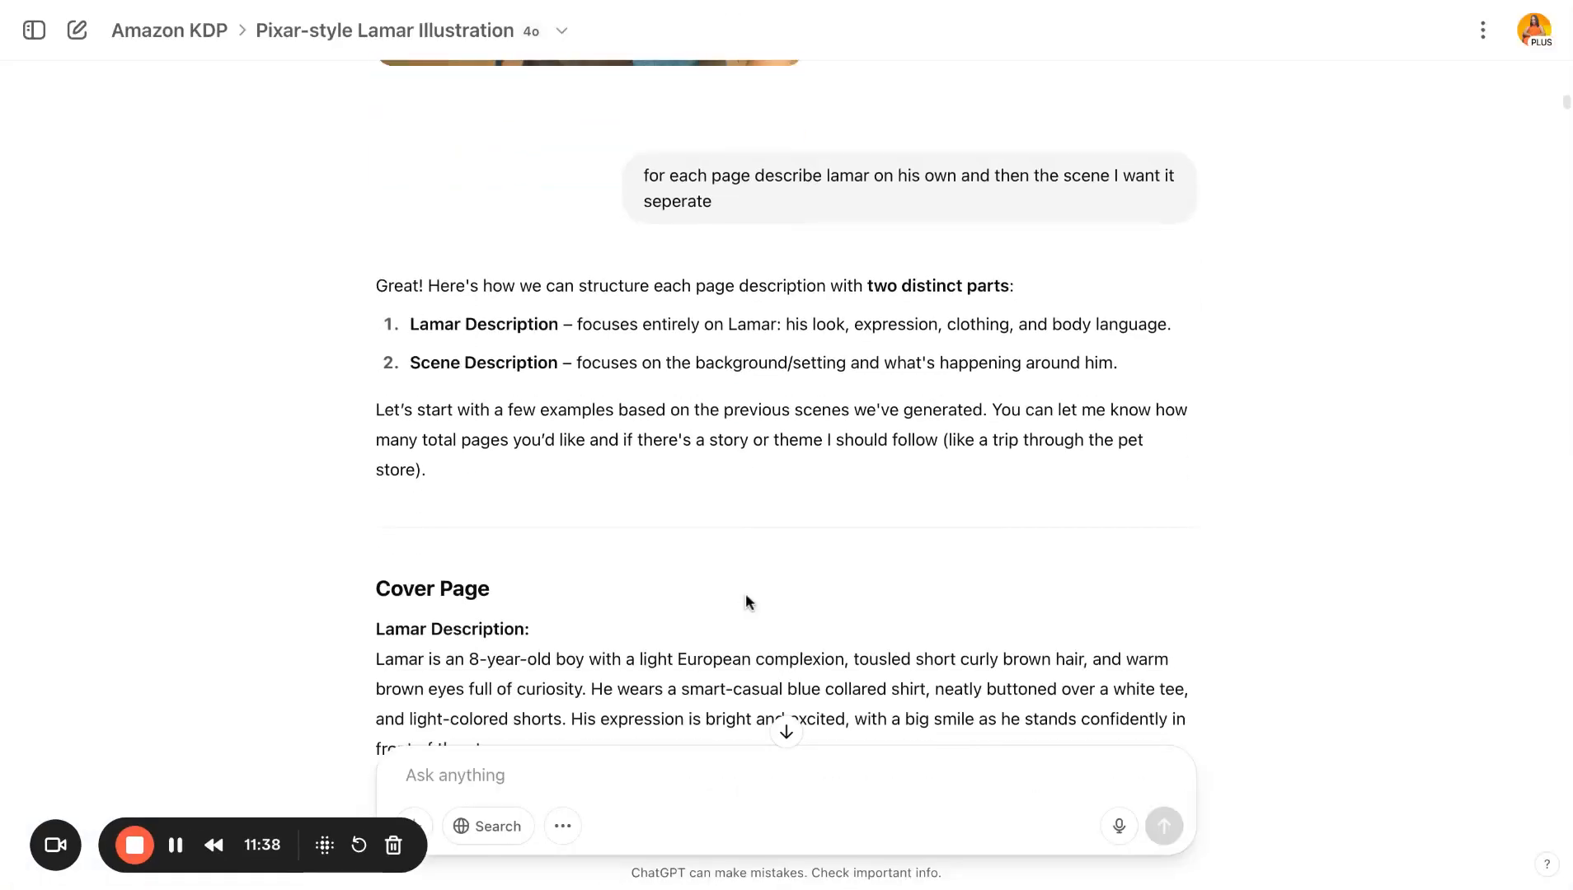
scroll(744, 592, down, 12)
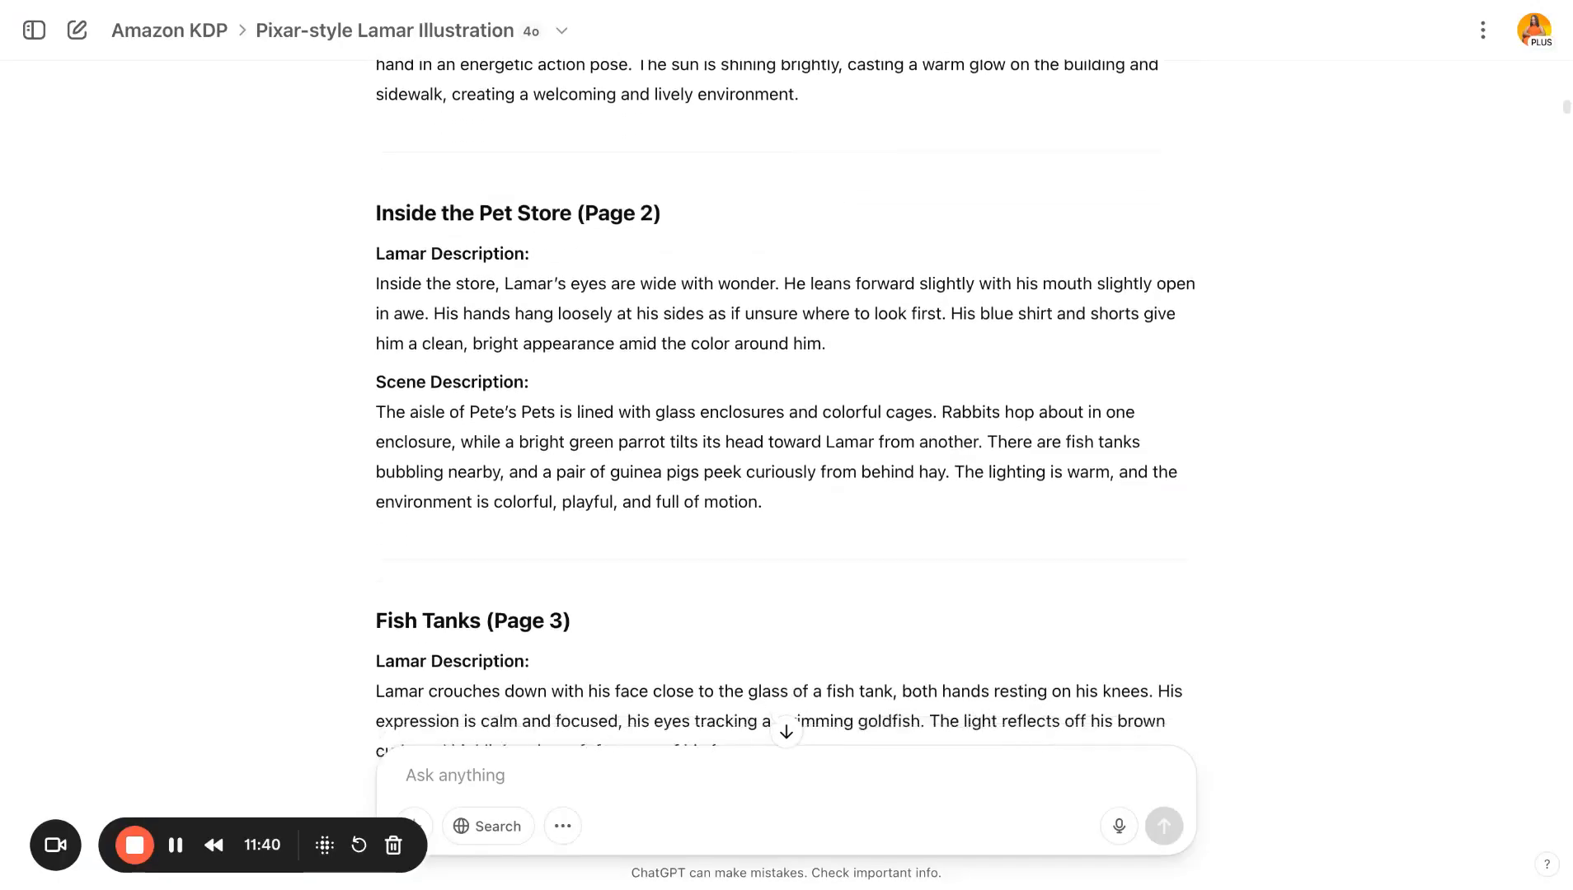
scroll(785, 404, down, 20)
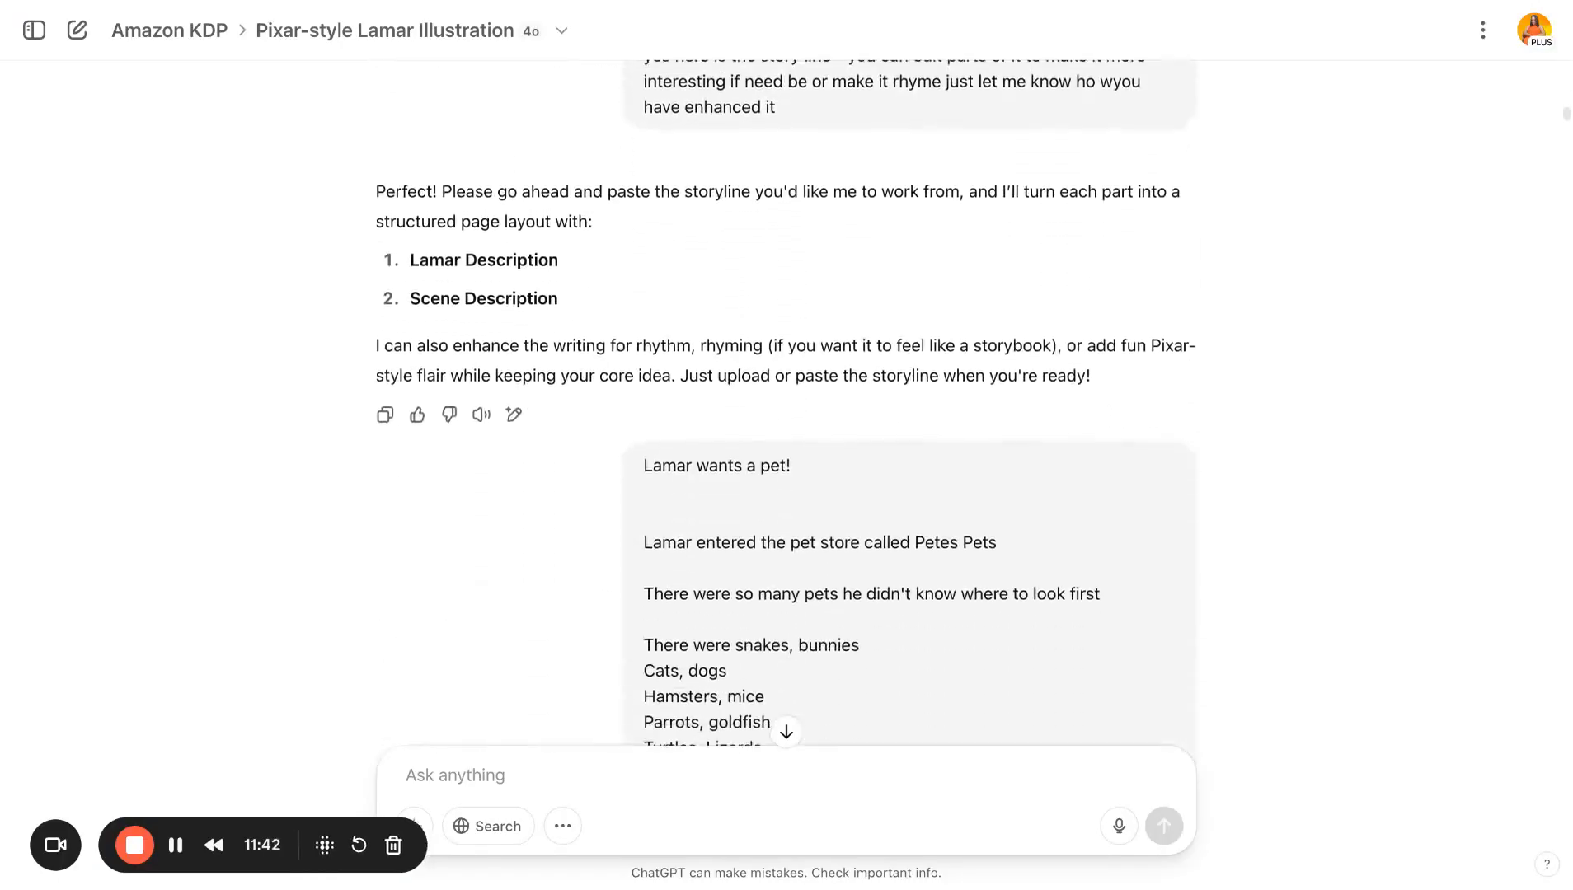
scroll(746, 560, down, 20)
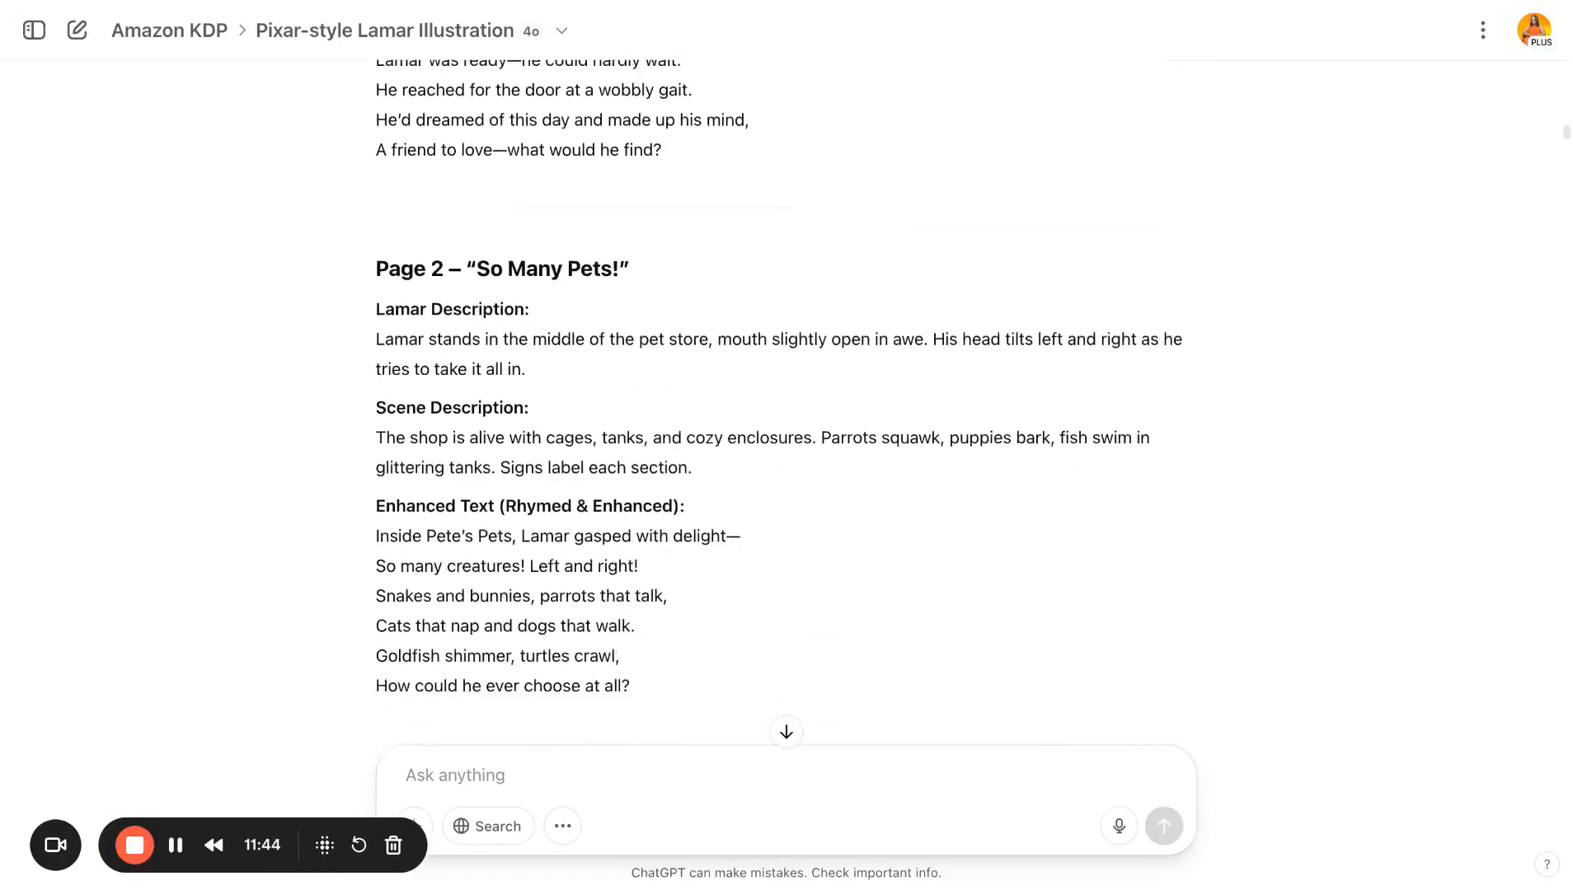
scroll(744, 550, down, 12)
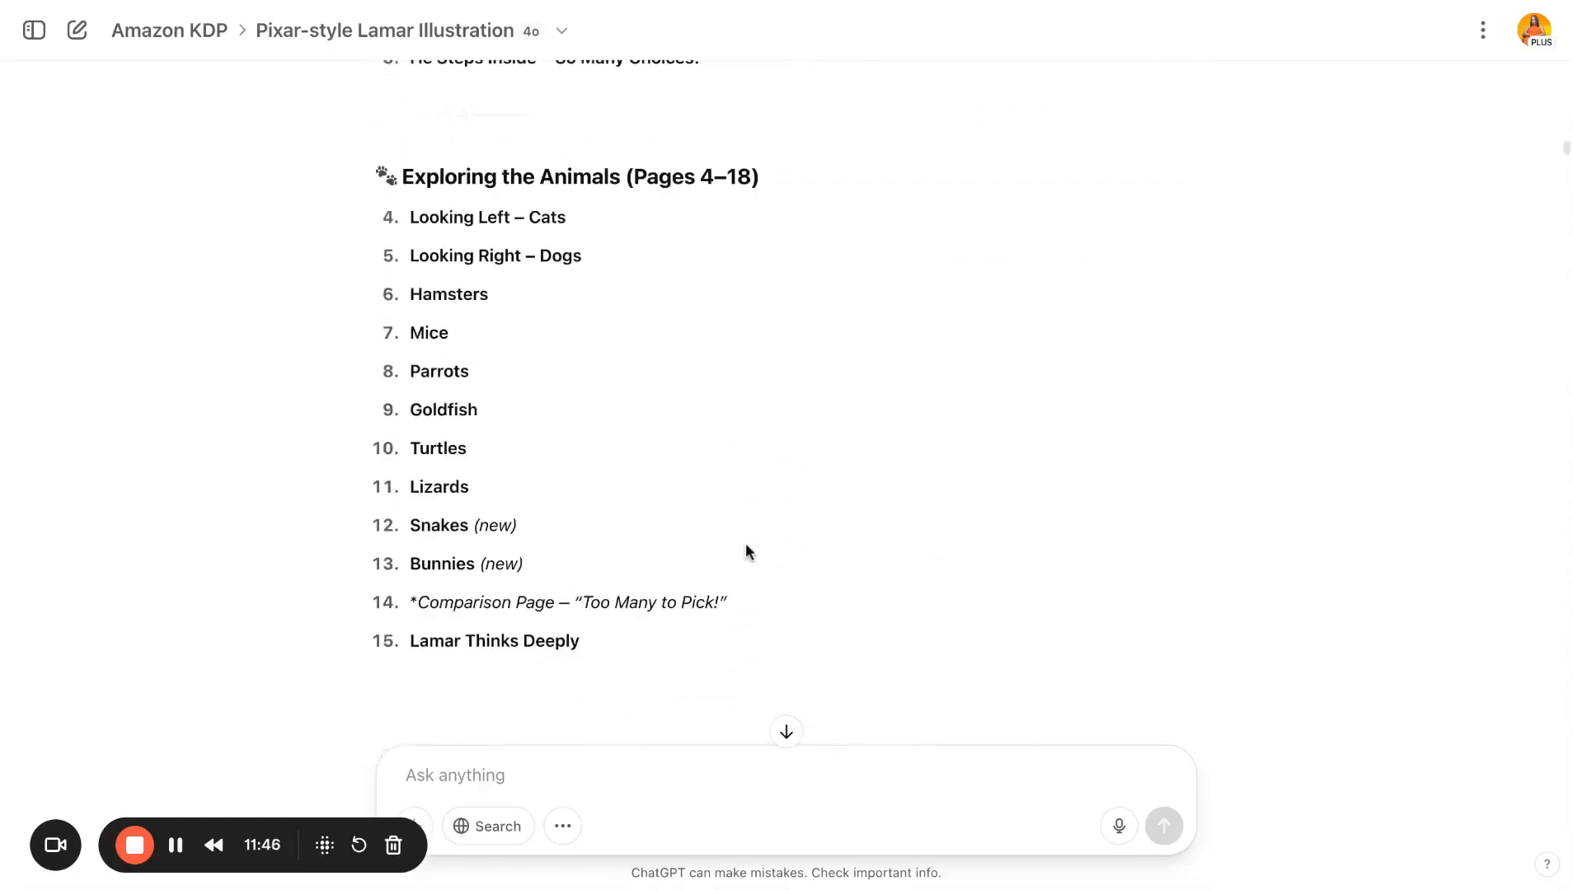
scroll(744, 550, up, 10)
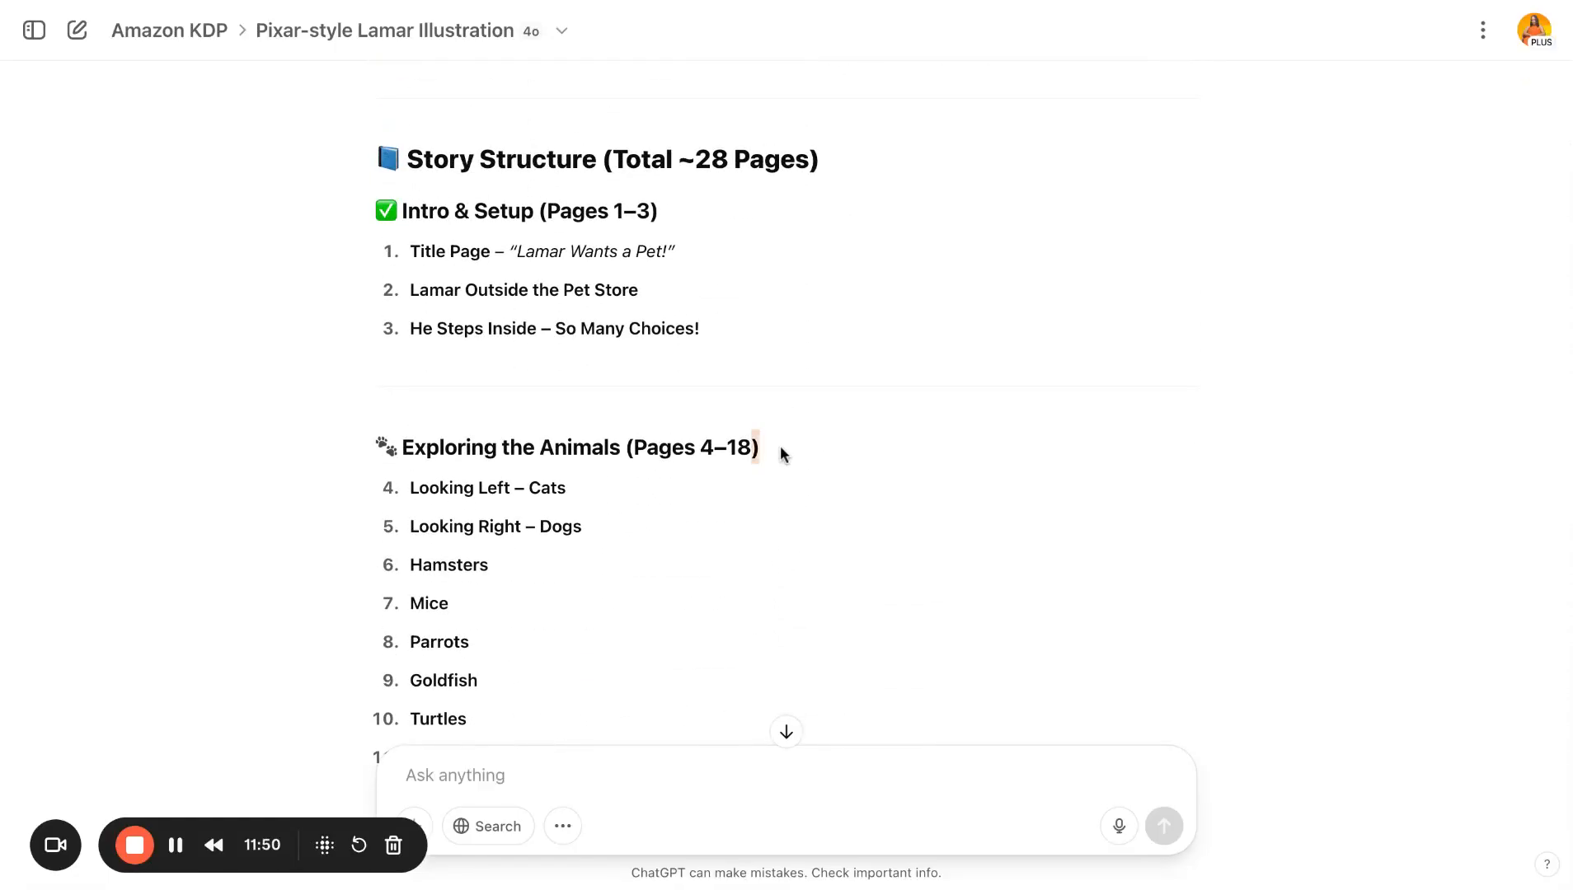
drag(781, 445, 629, 447)
scroll(632, 541, down, 17)
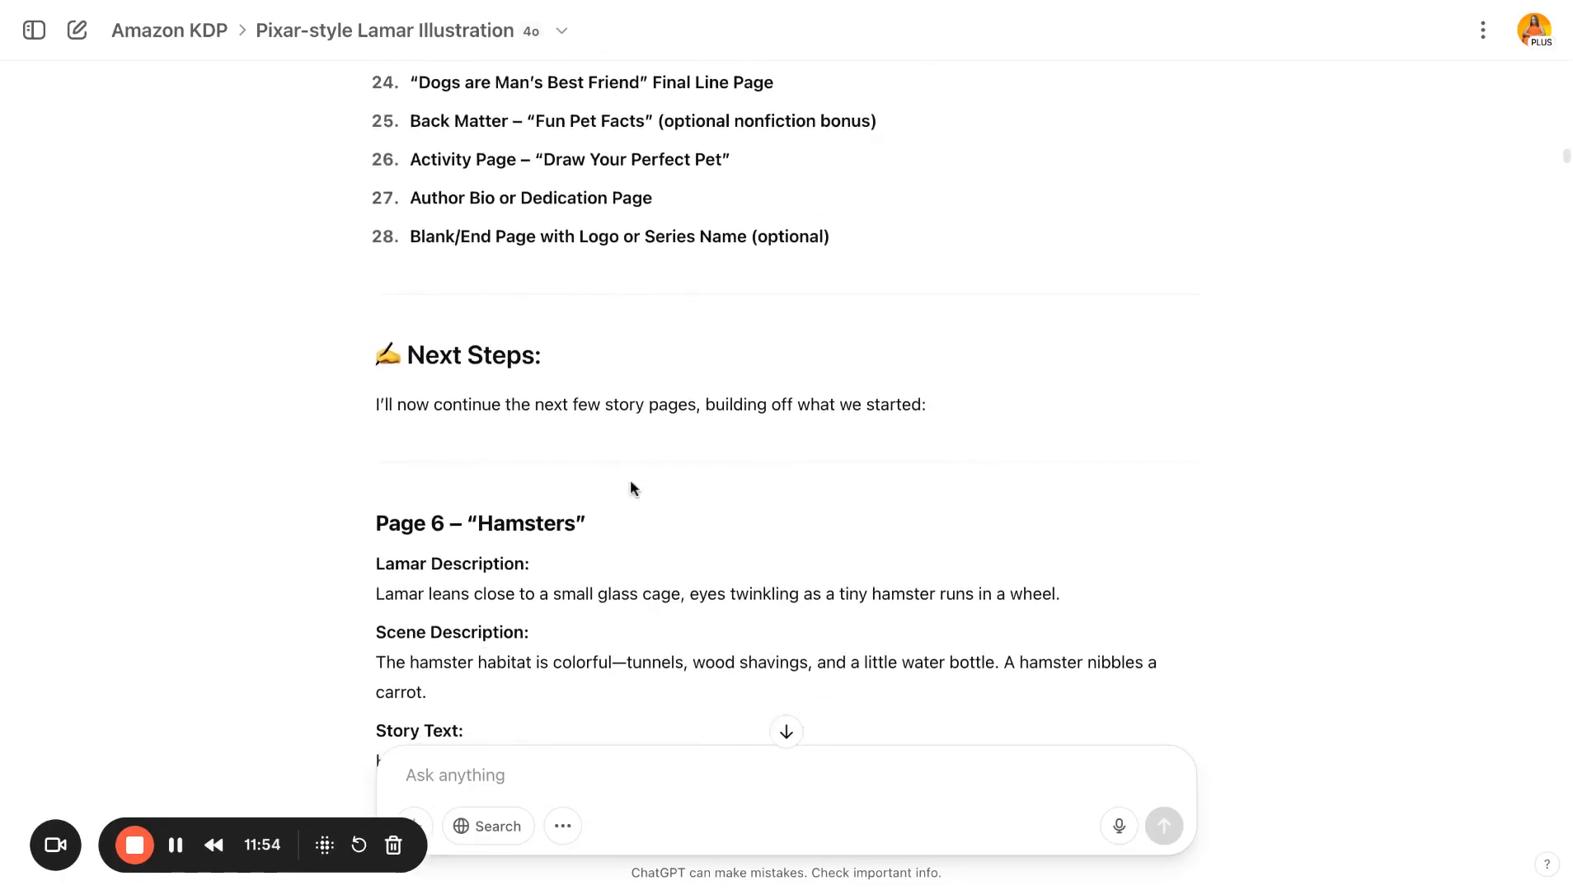
- Scroll up through the chat's pet page list, highlighting the Lizards entry, and review the 30-page layout and format request
scroll(631, 487, up, 6)
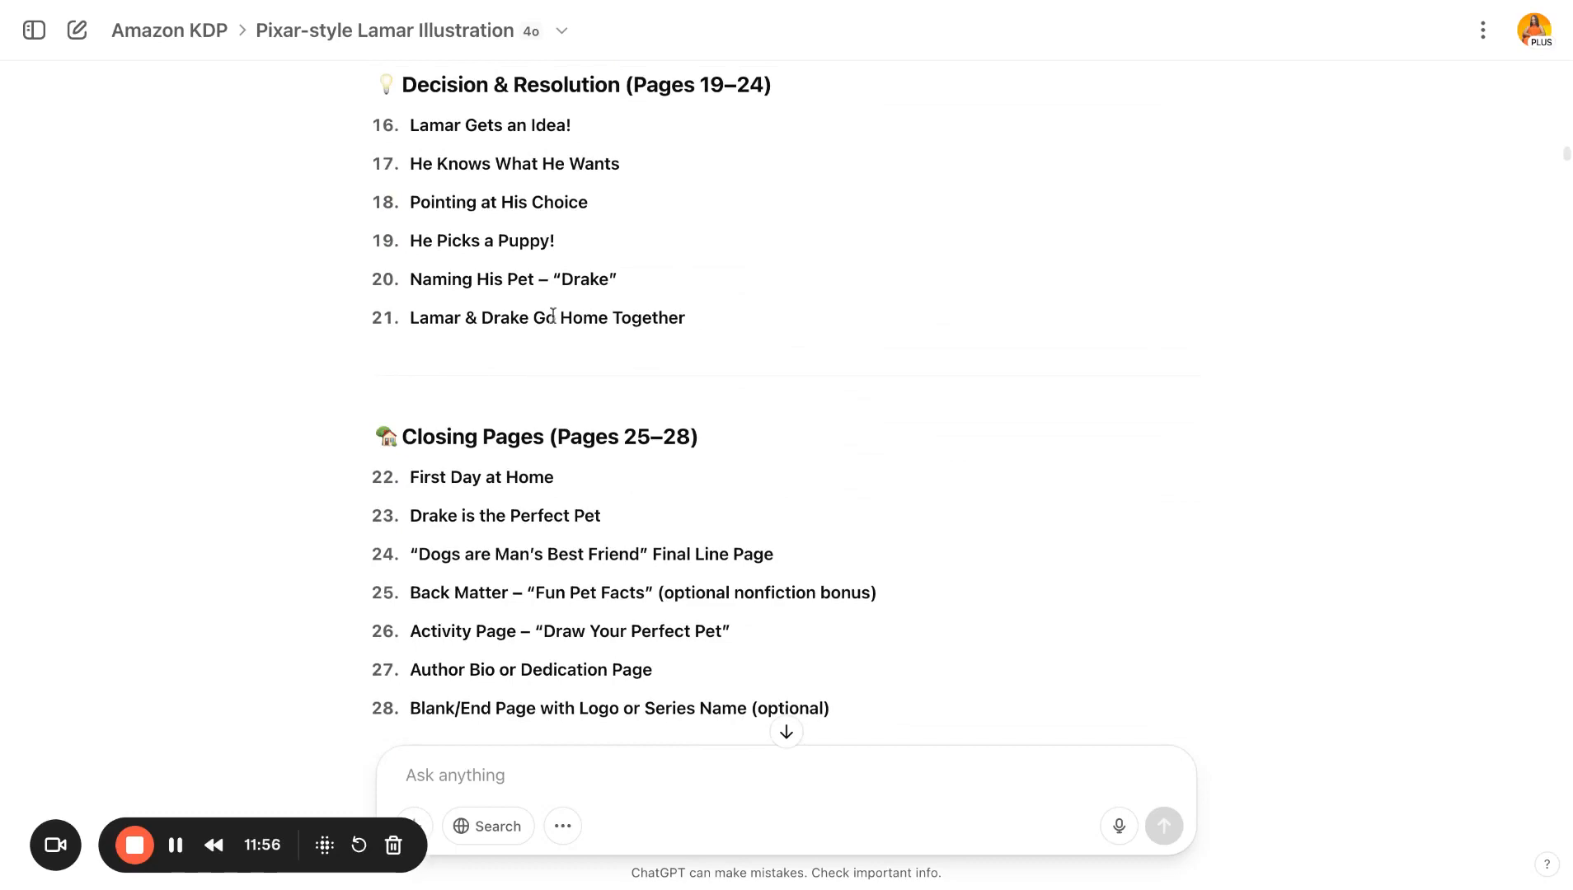
scroll(566, 271, up, 5)
drag(499, 275, 406, 275)
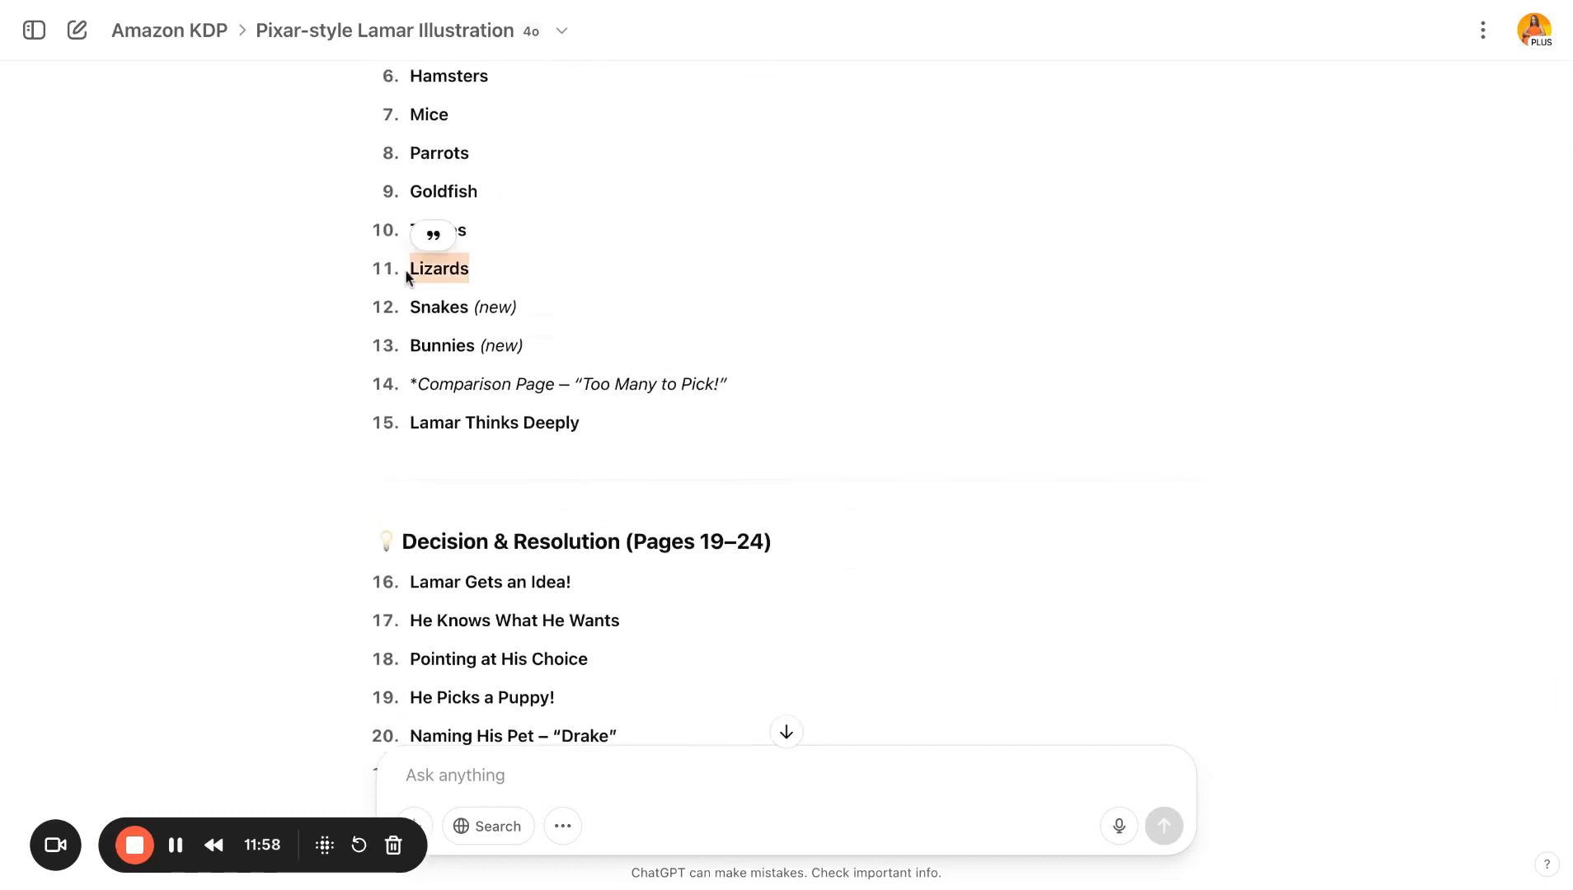
click(549, 280)
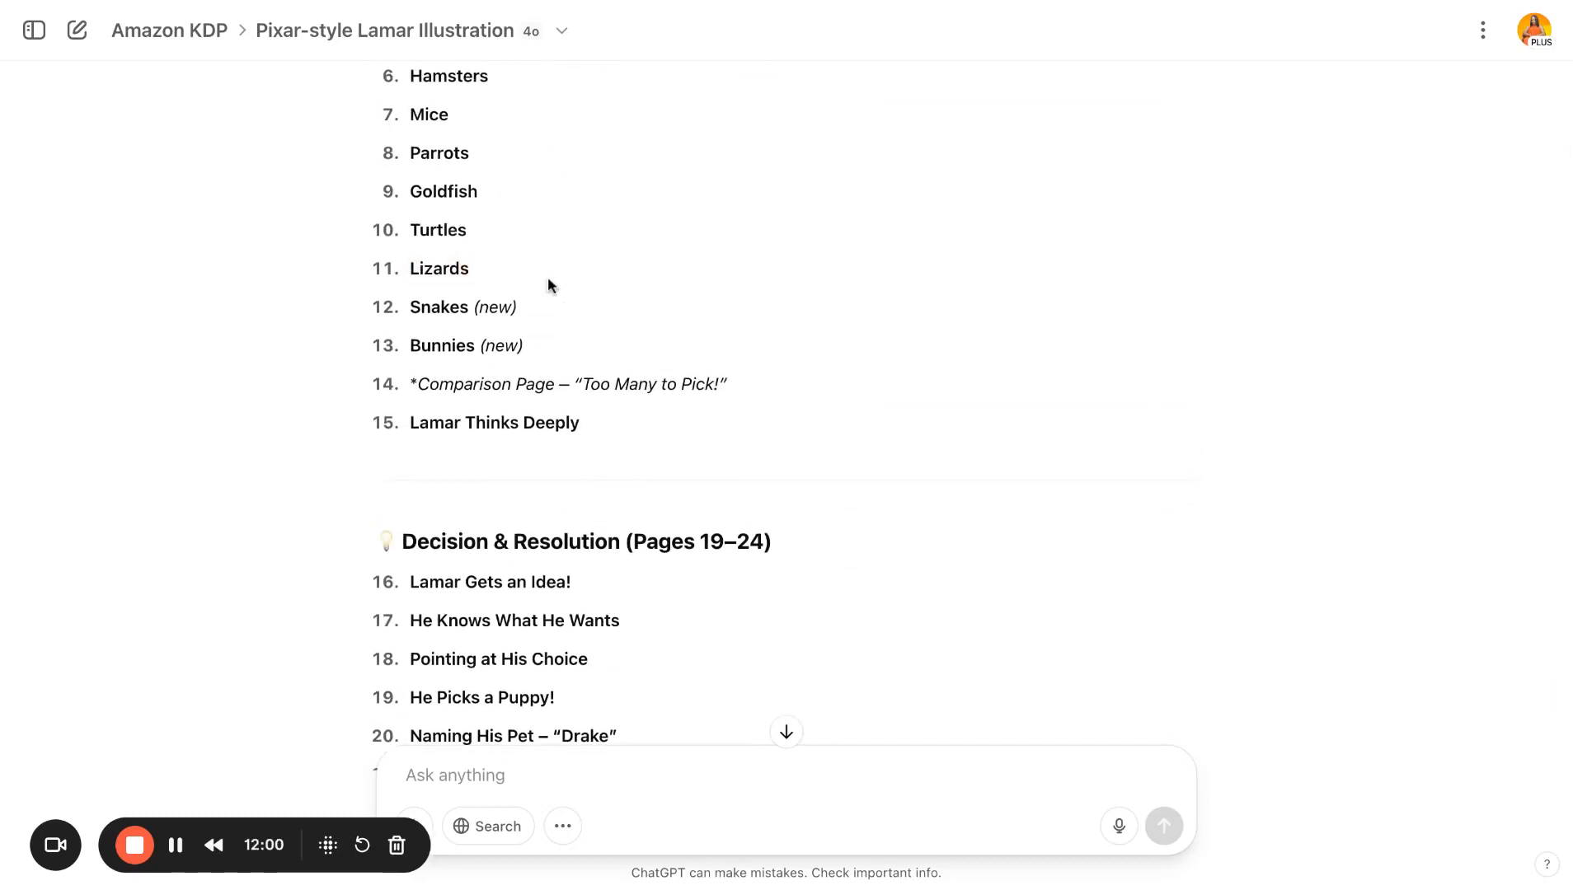
scroll(548, 264, down, 15)
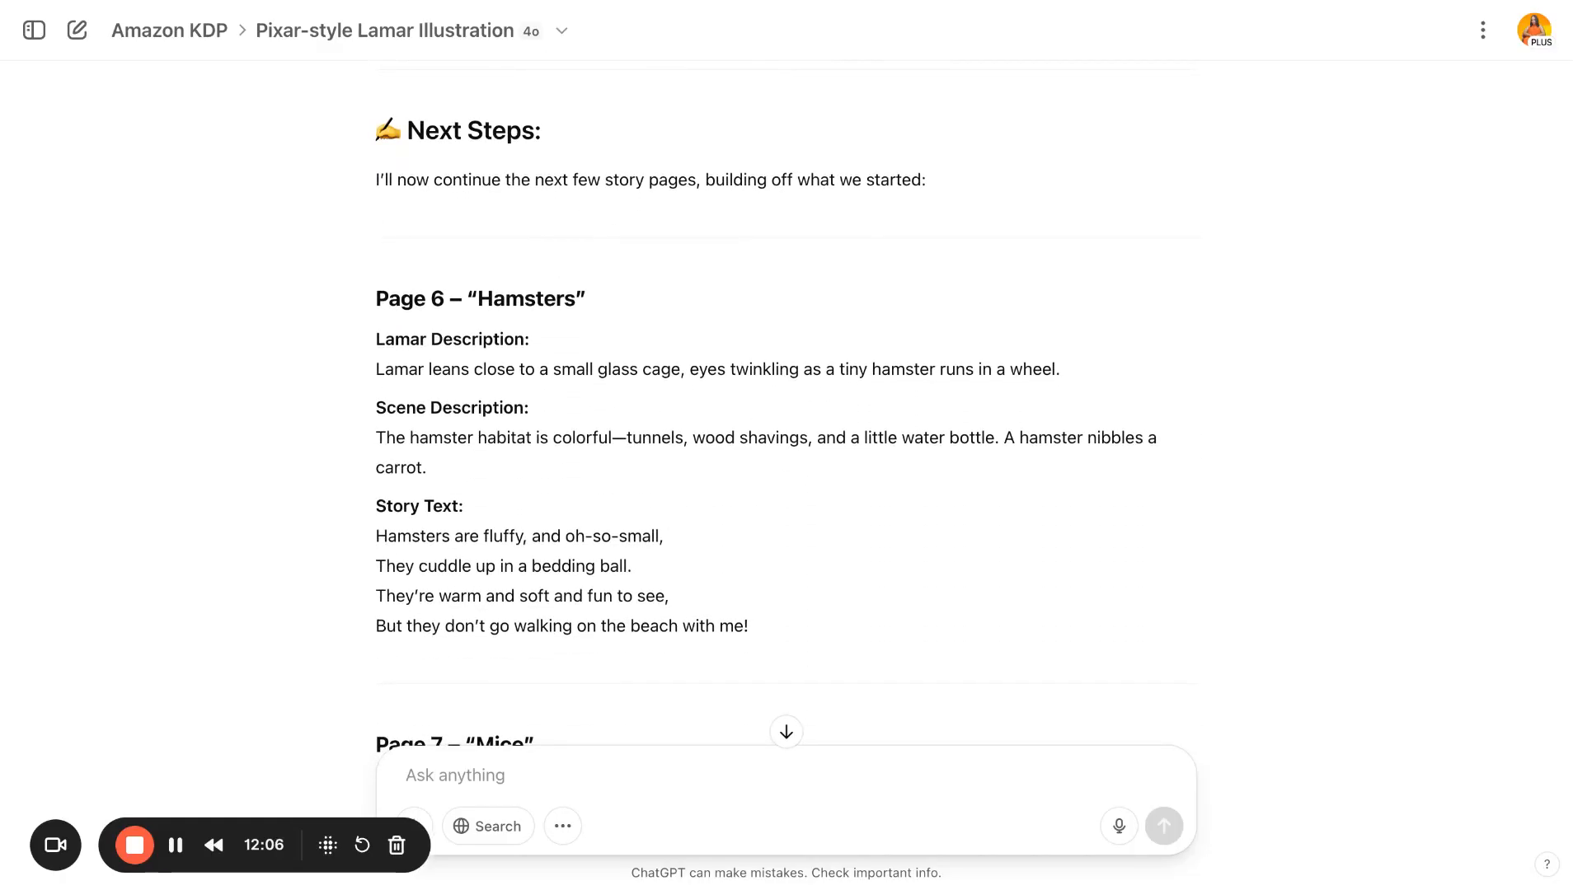
scroll(786, 412, down, 4)
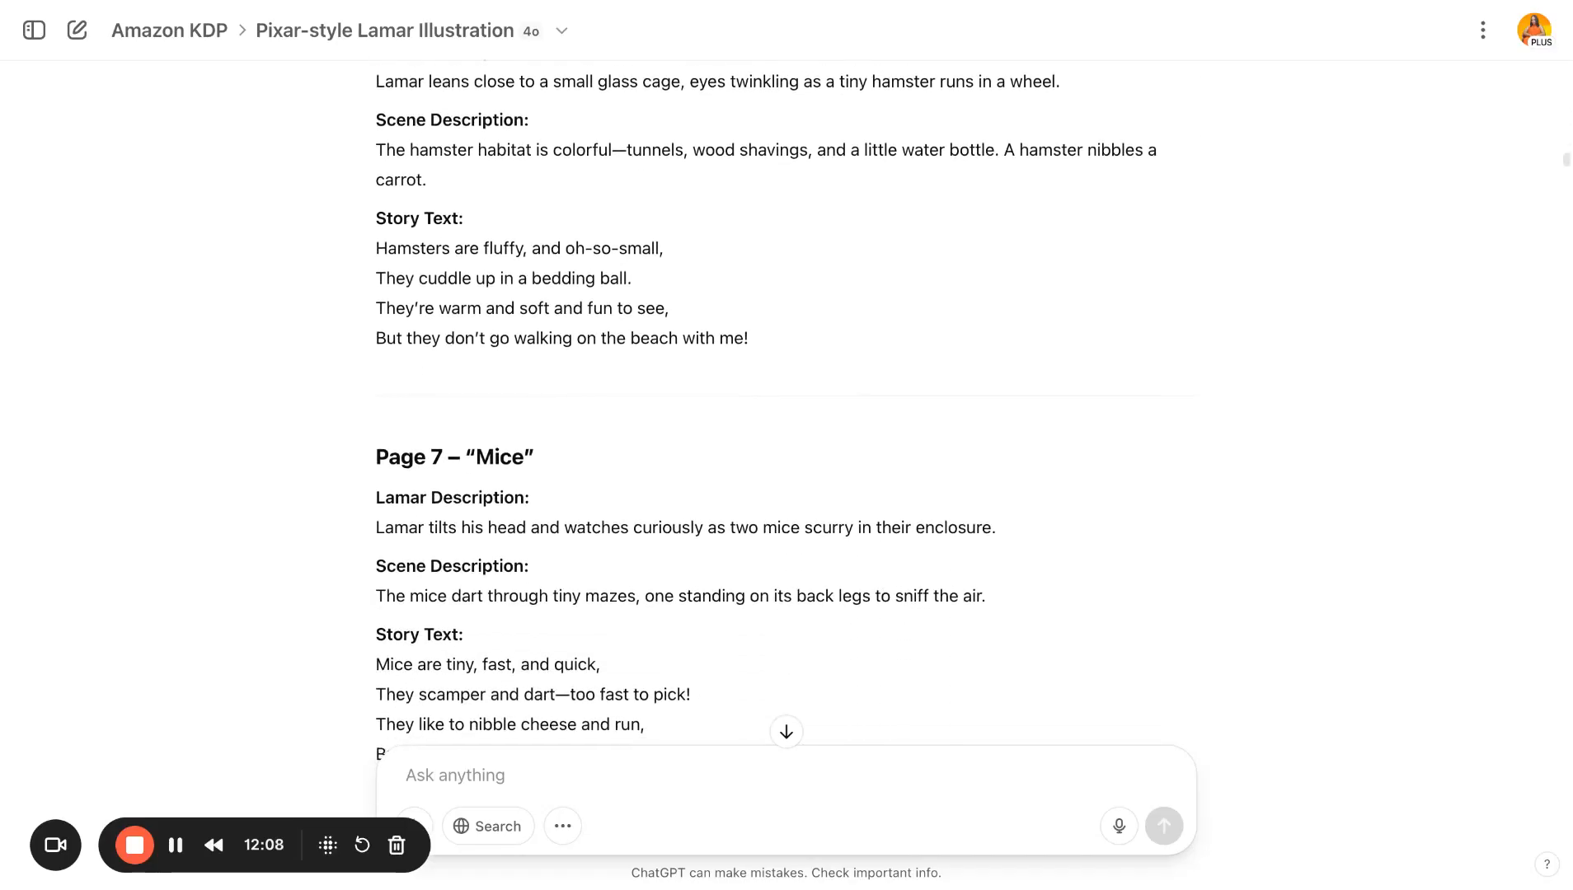
scroll(785, 412, down, 20)
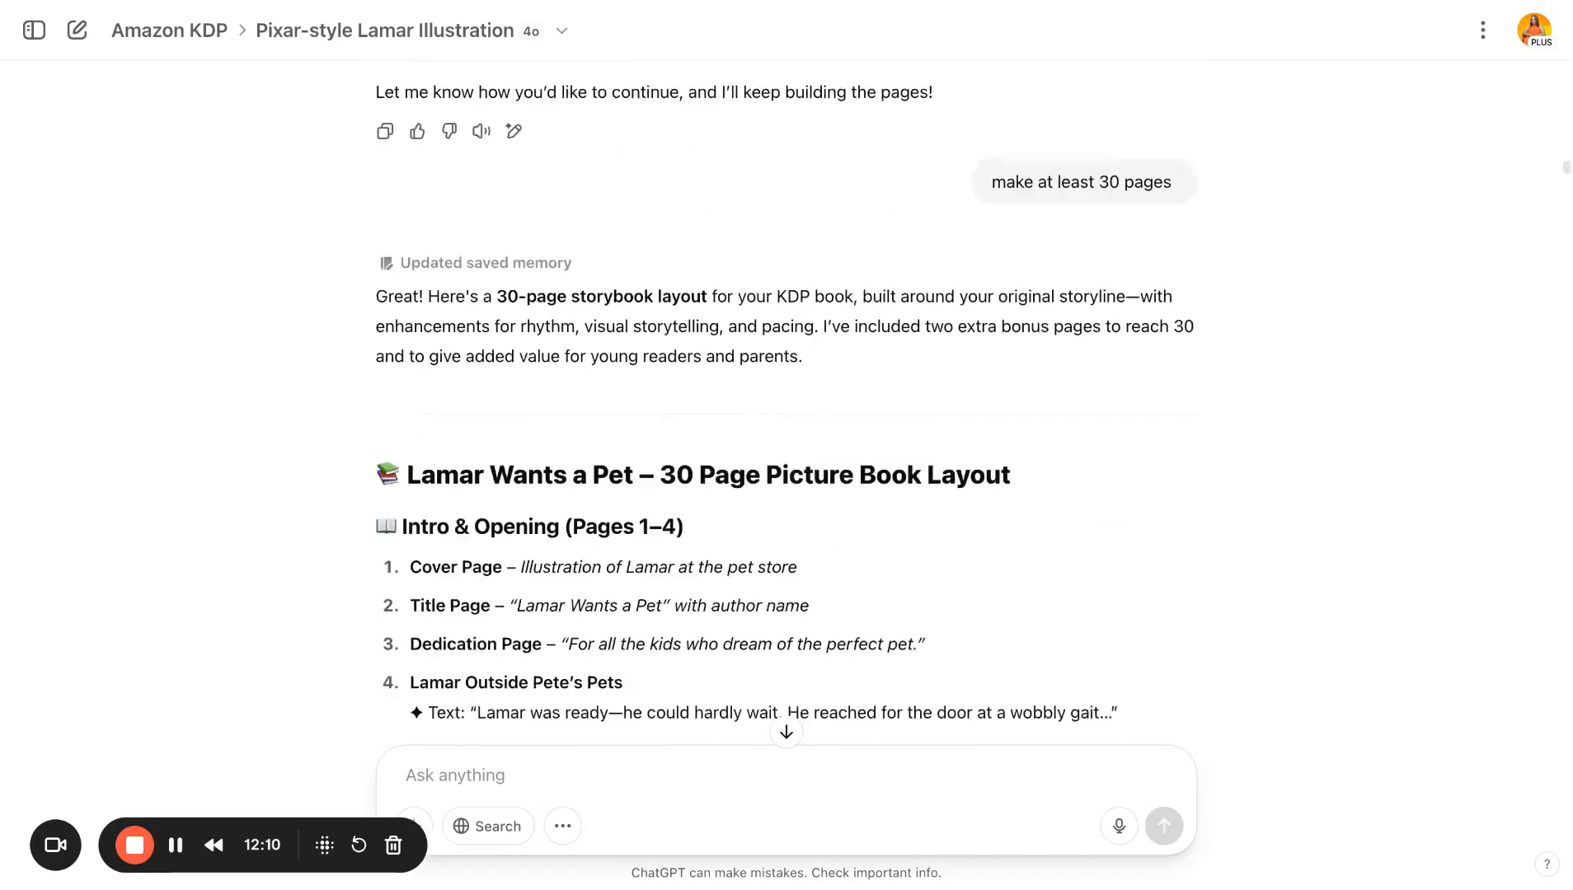
scroll(786, 412, down, 18)
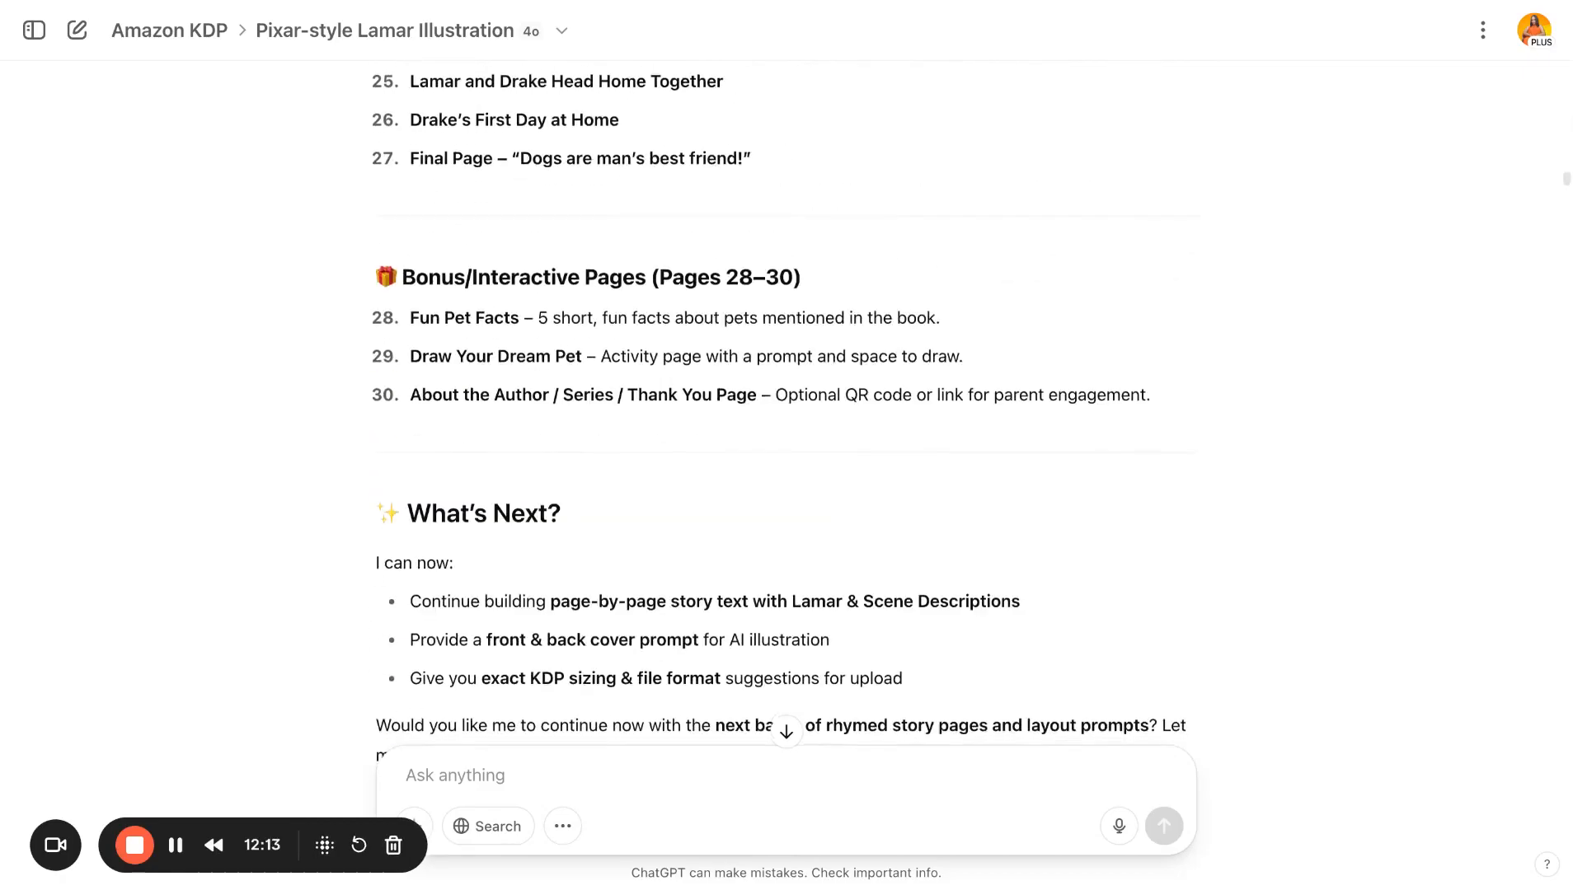
scroll(786, 413, down, 9)
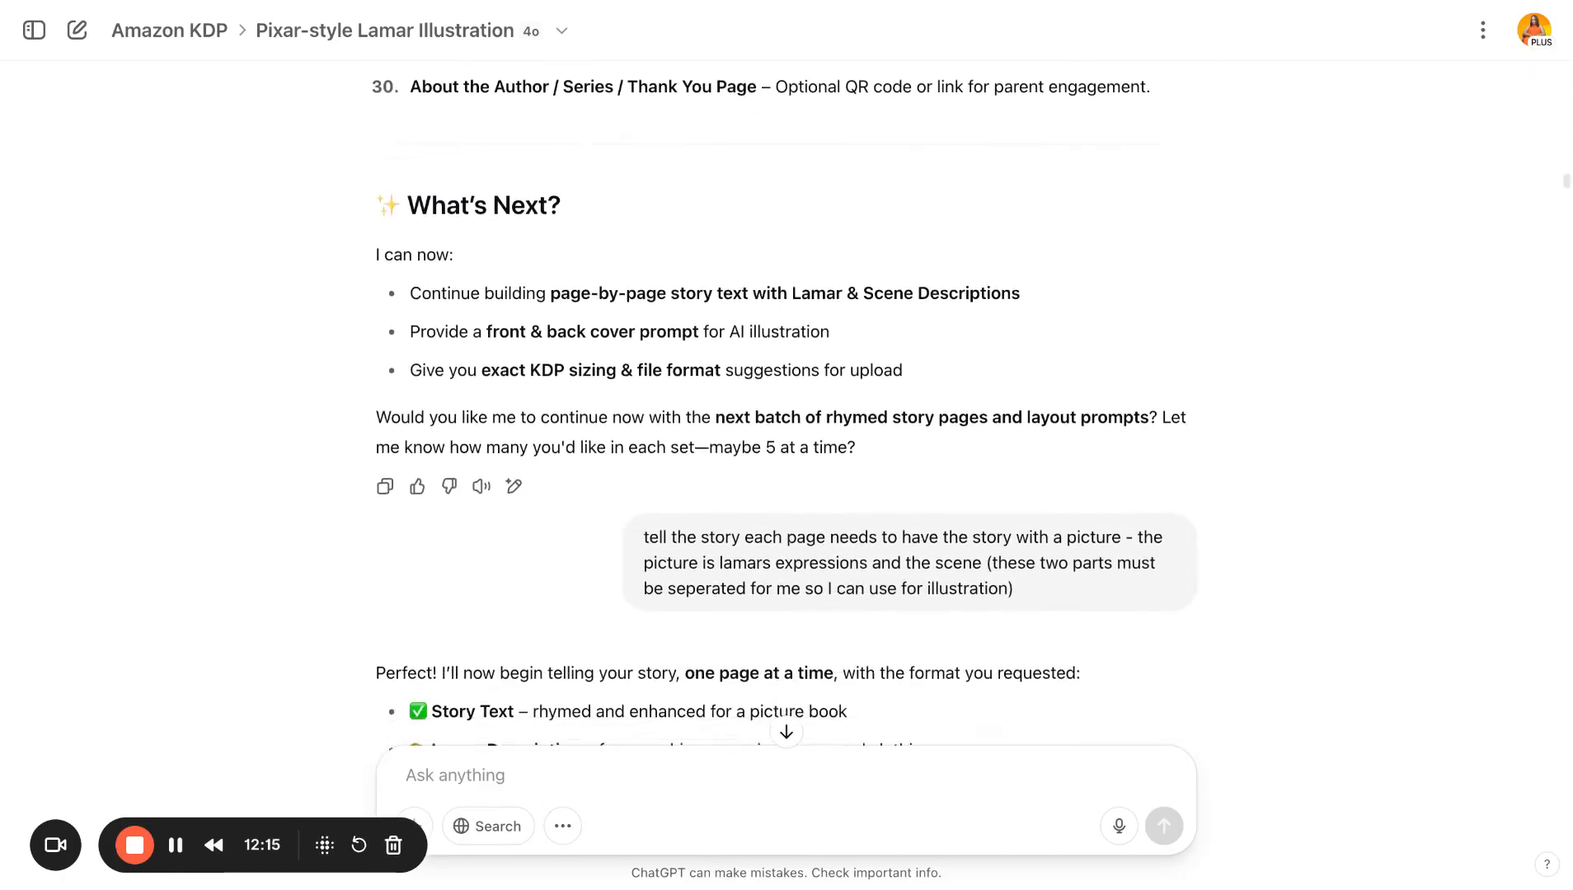
scroll(786, 412, down, 3)
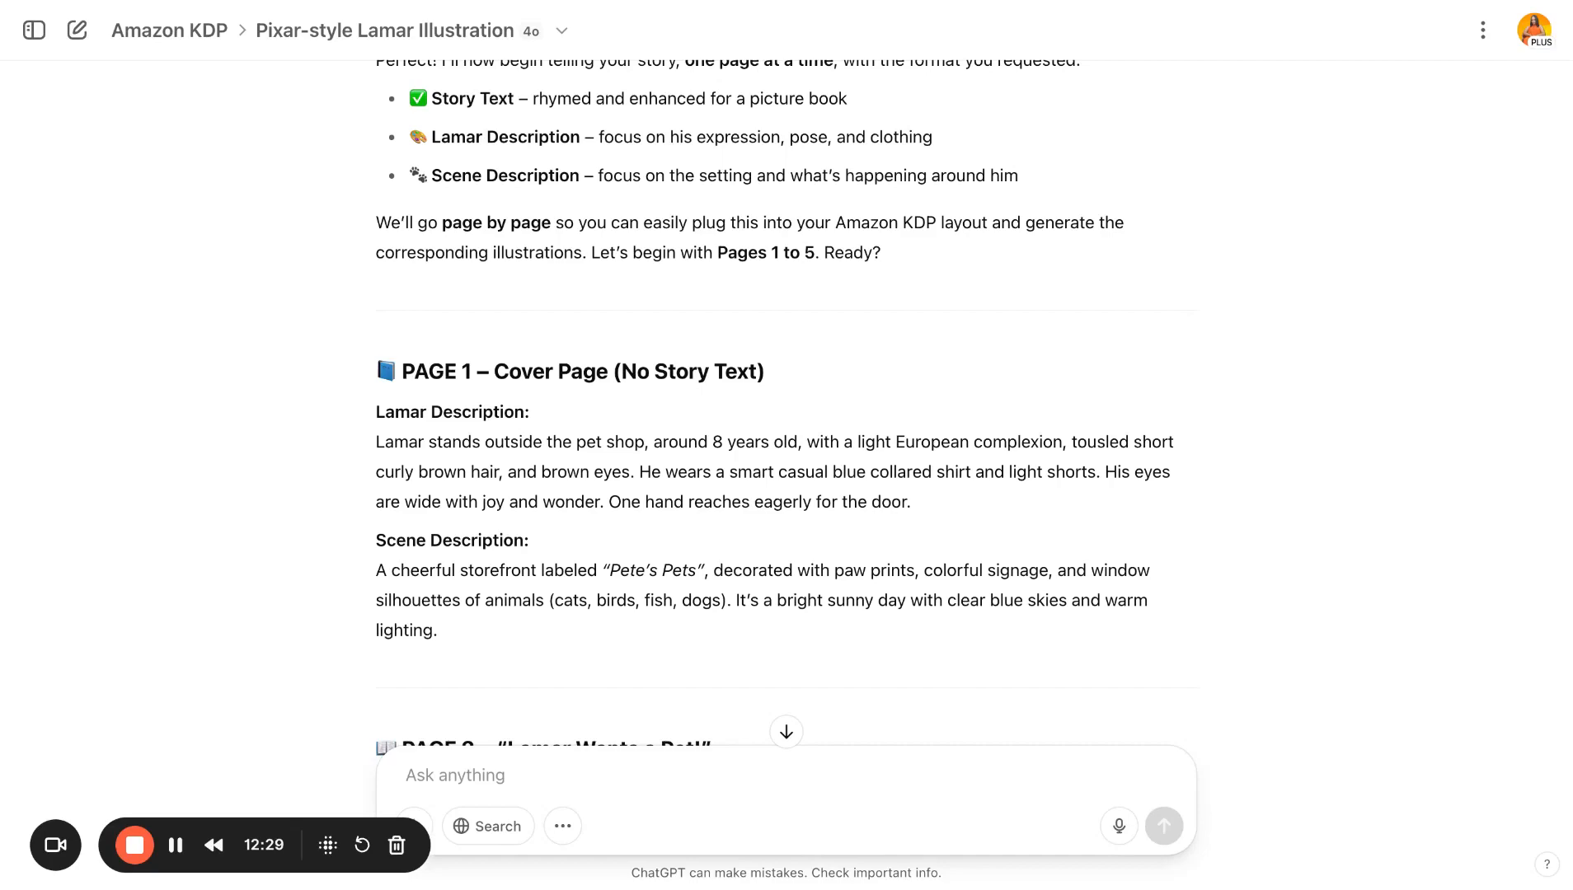
- Scroll through the page-by-page story text, Lamar descriptions and scene descriptions from the cover to the bonus pages
scroll(734, 235, down, 10)
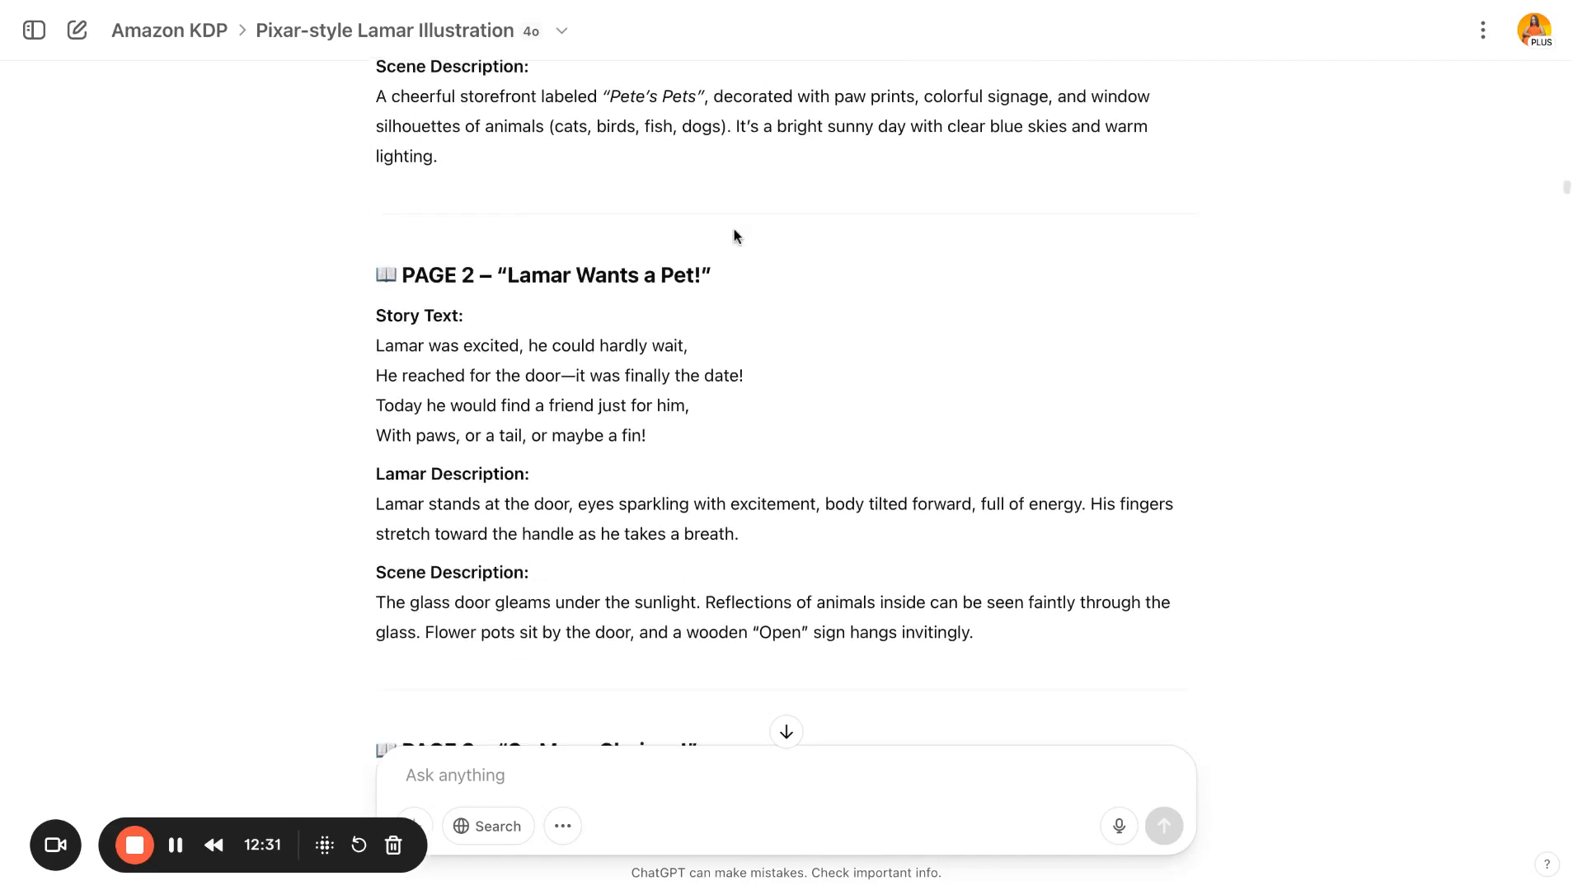
scroll(732, 226, down, 20)
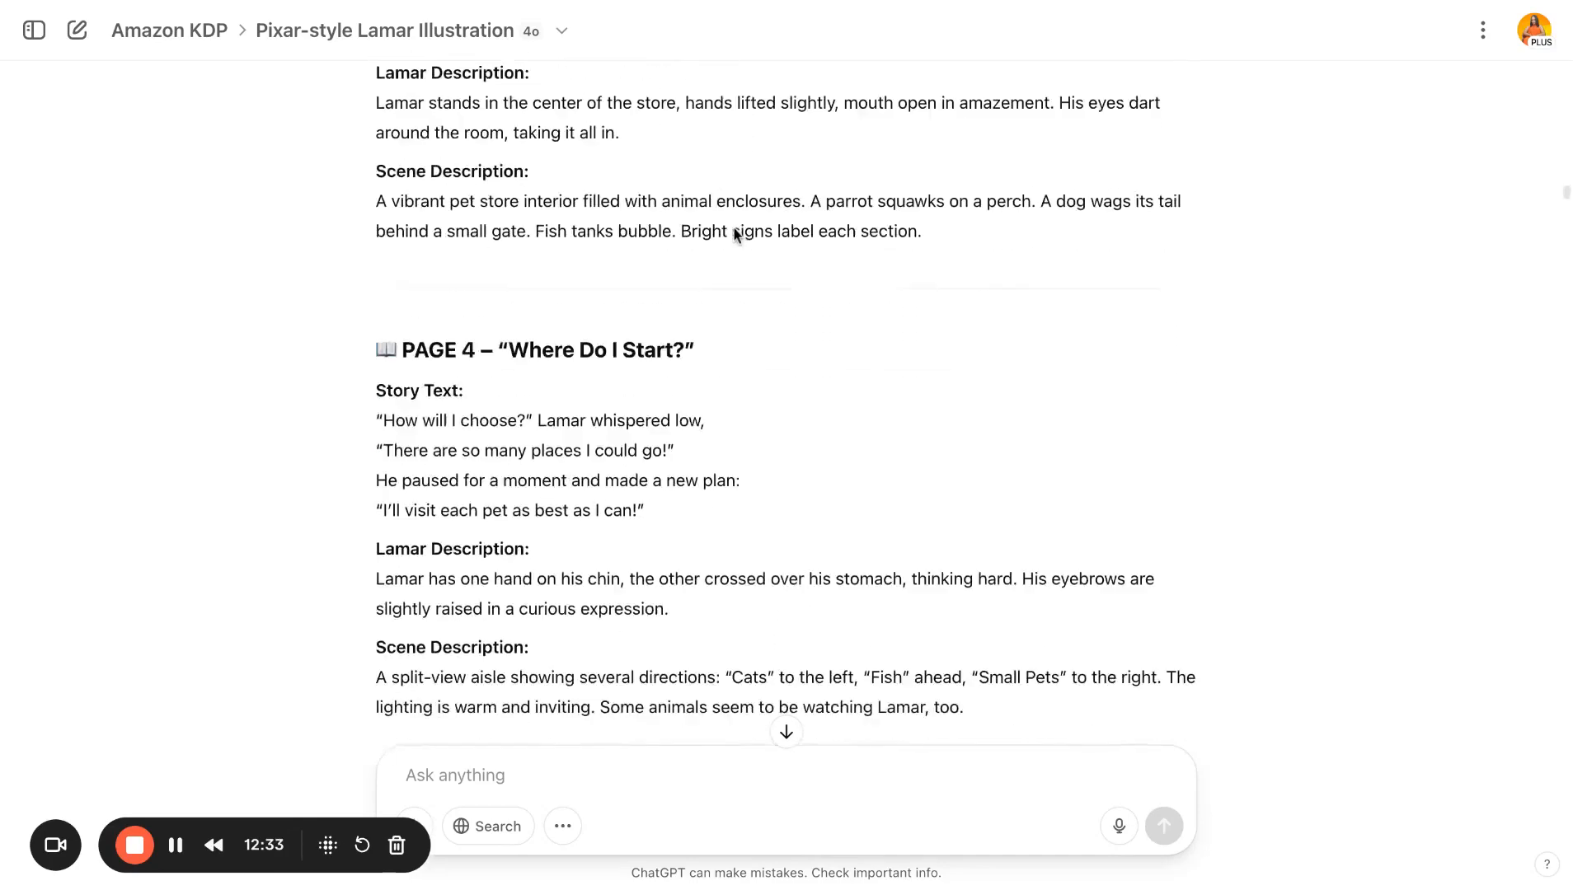
scroll(787, 395, down, 20)
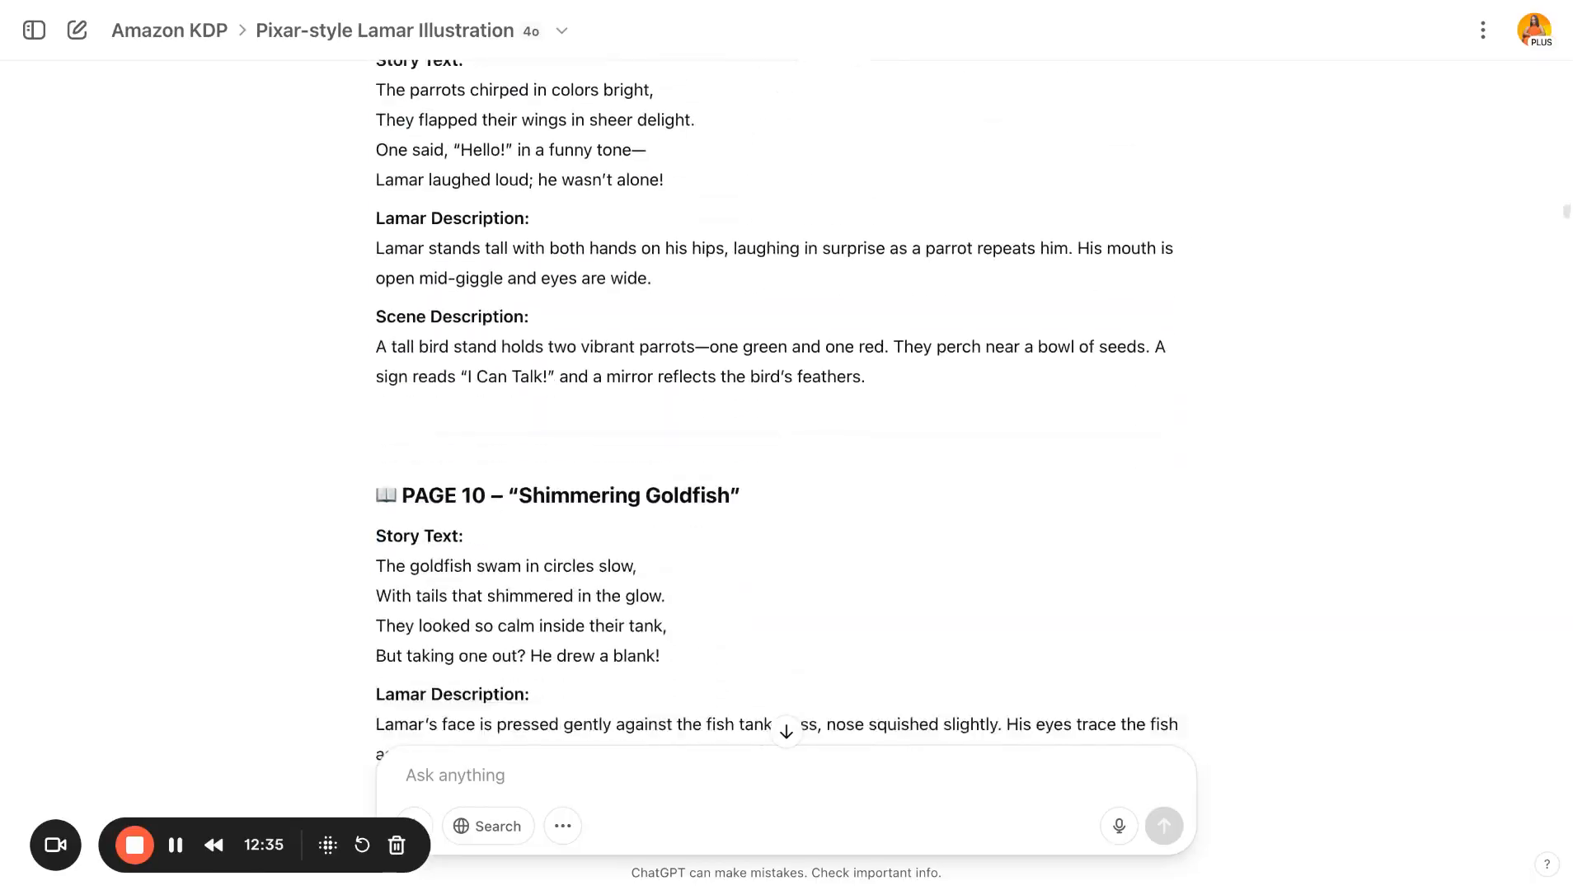
scroll(786, 395, down, 20)
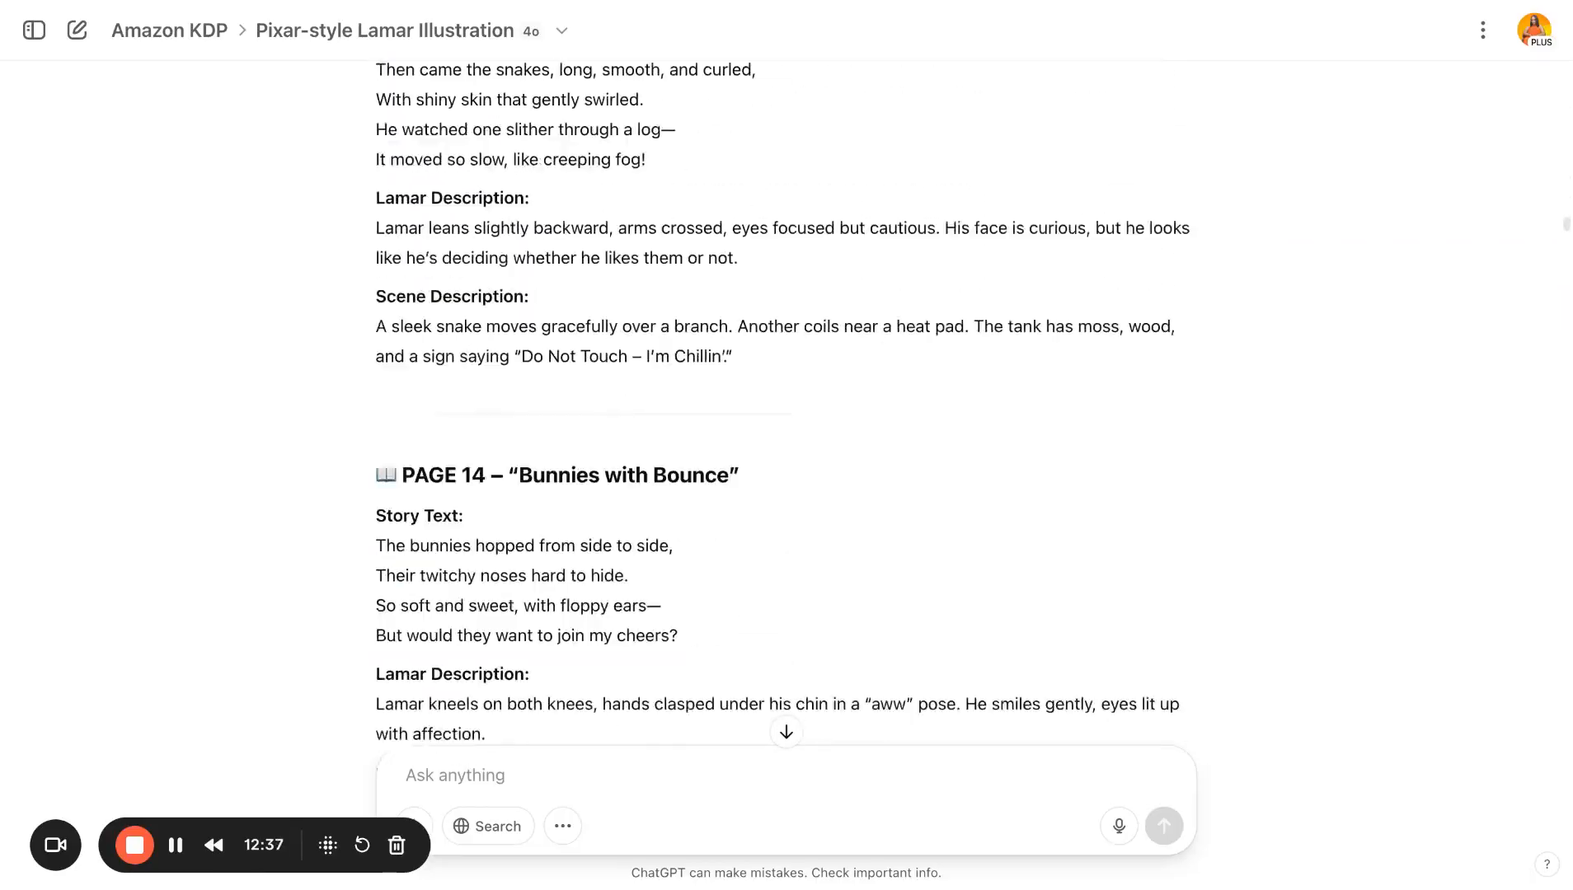
scroll(786, 396, down, 20)
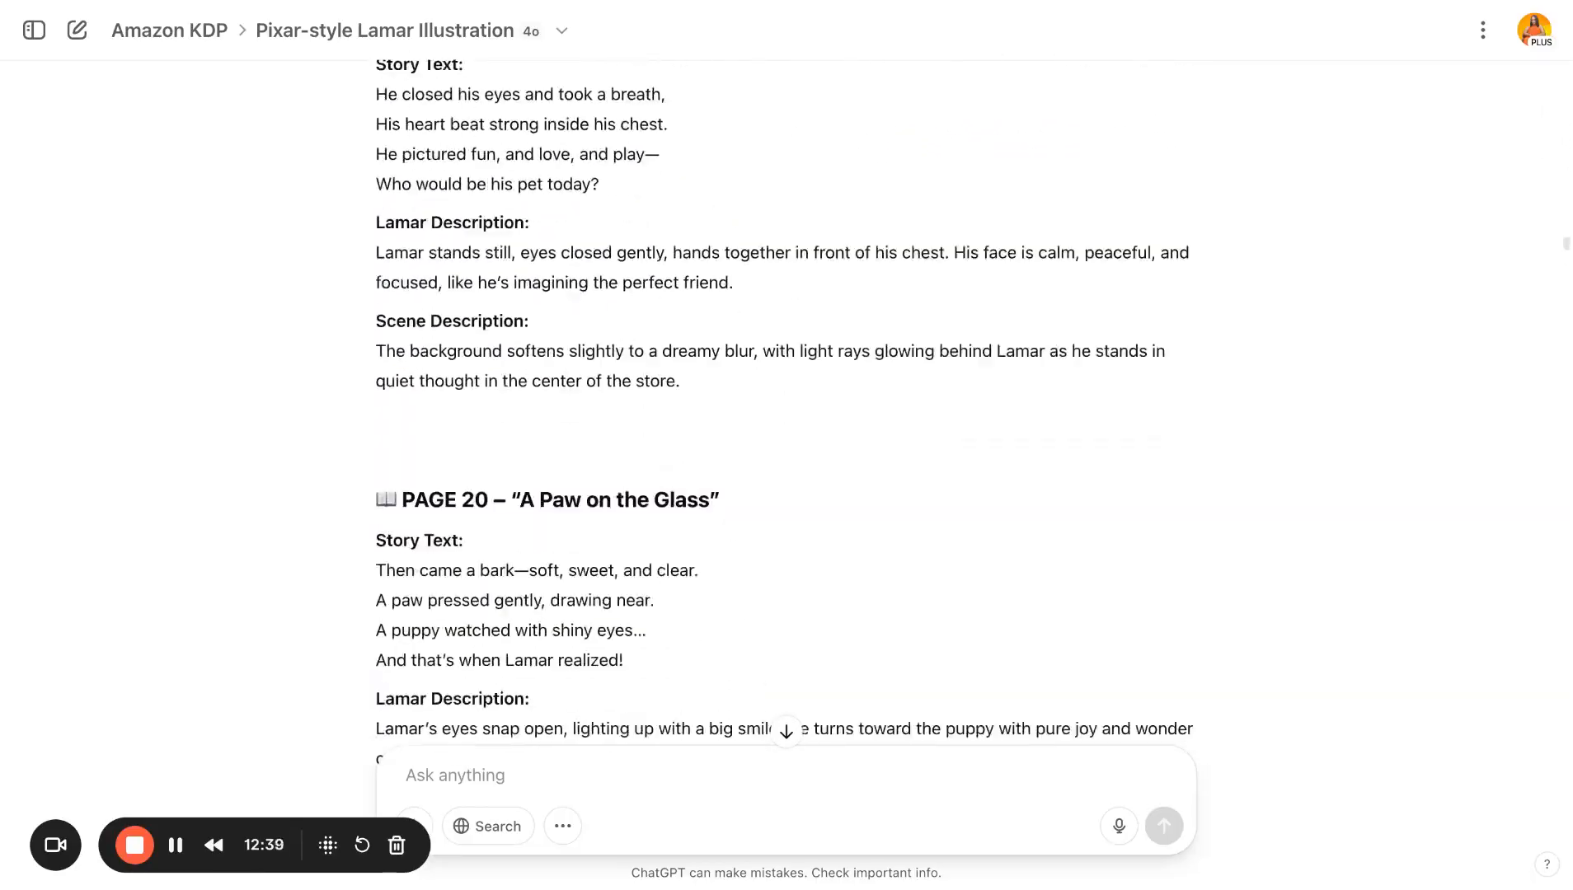
scroll(787, 396, down, 20)
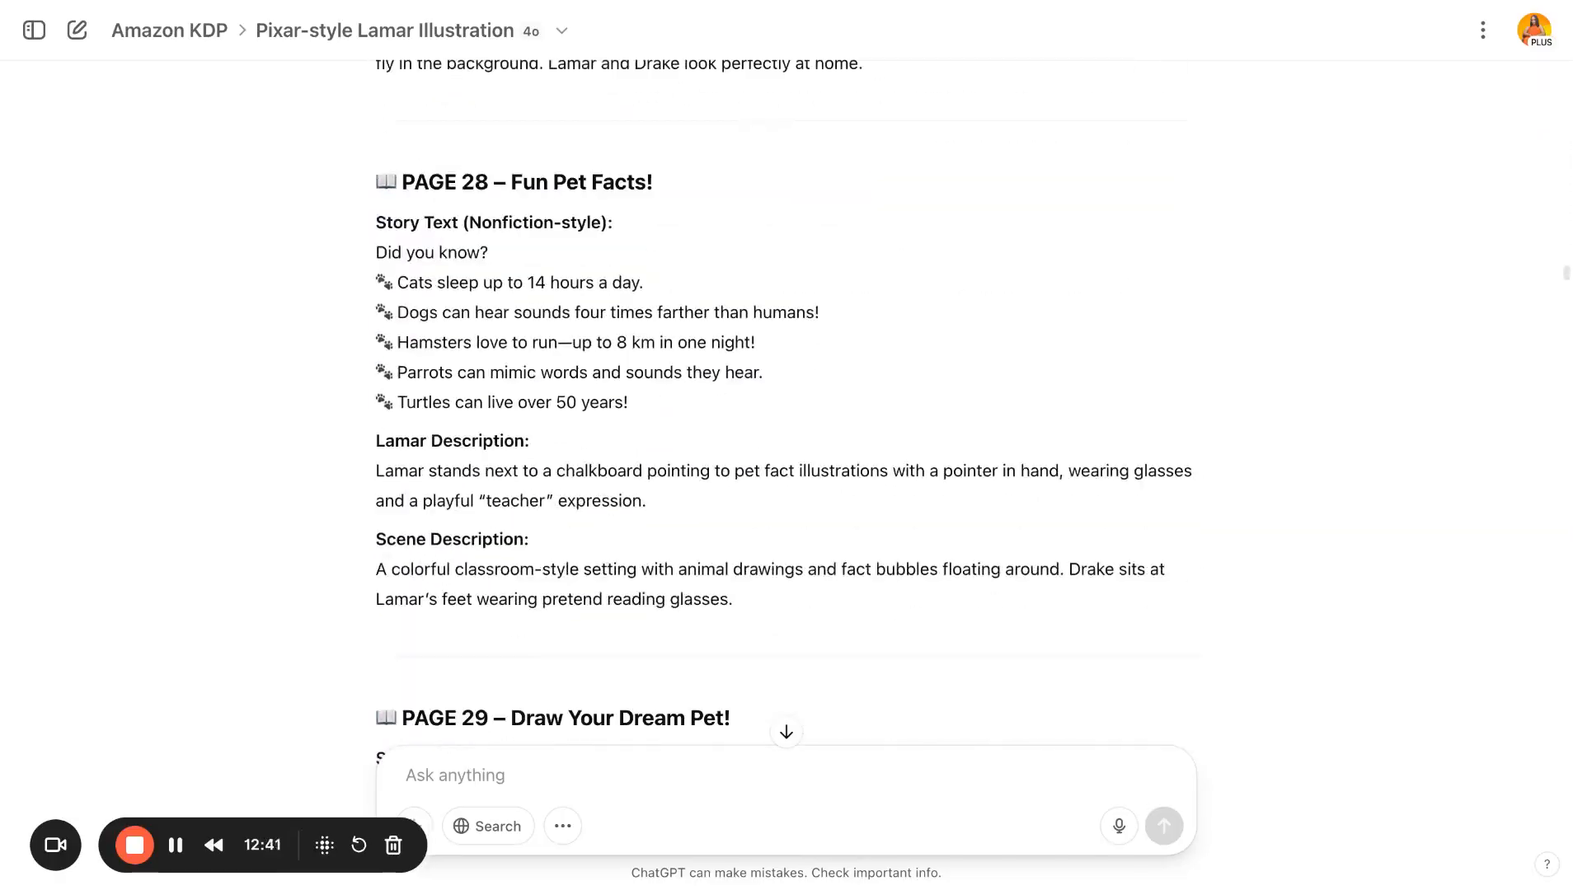
scroll(787, 396, down, 8)
scroll(786, 396, up, 4)
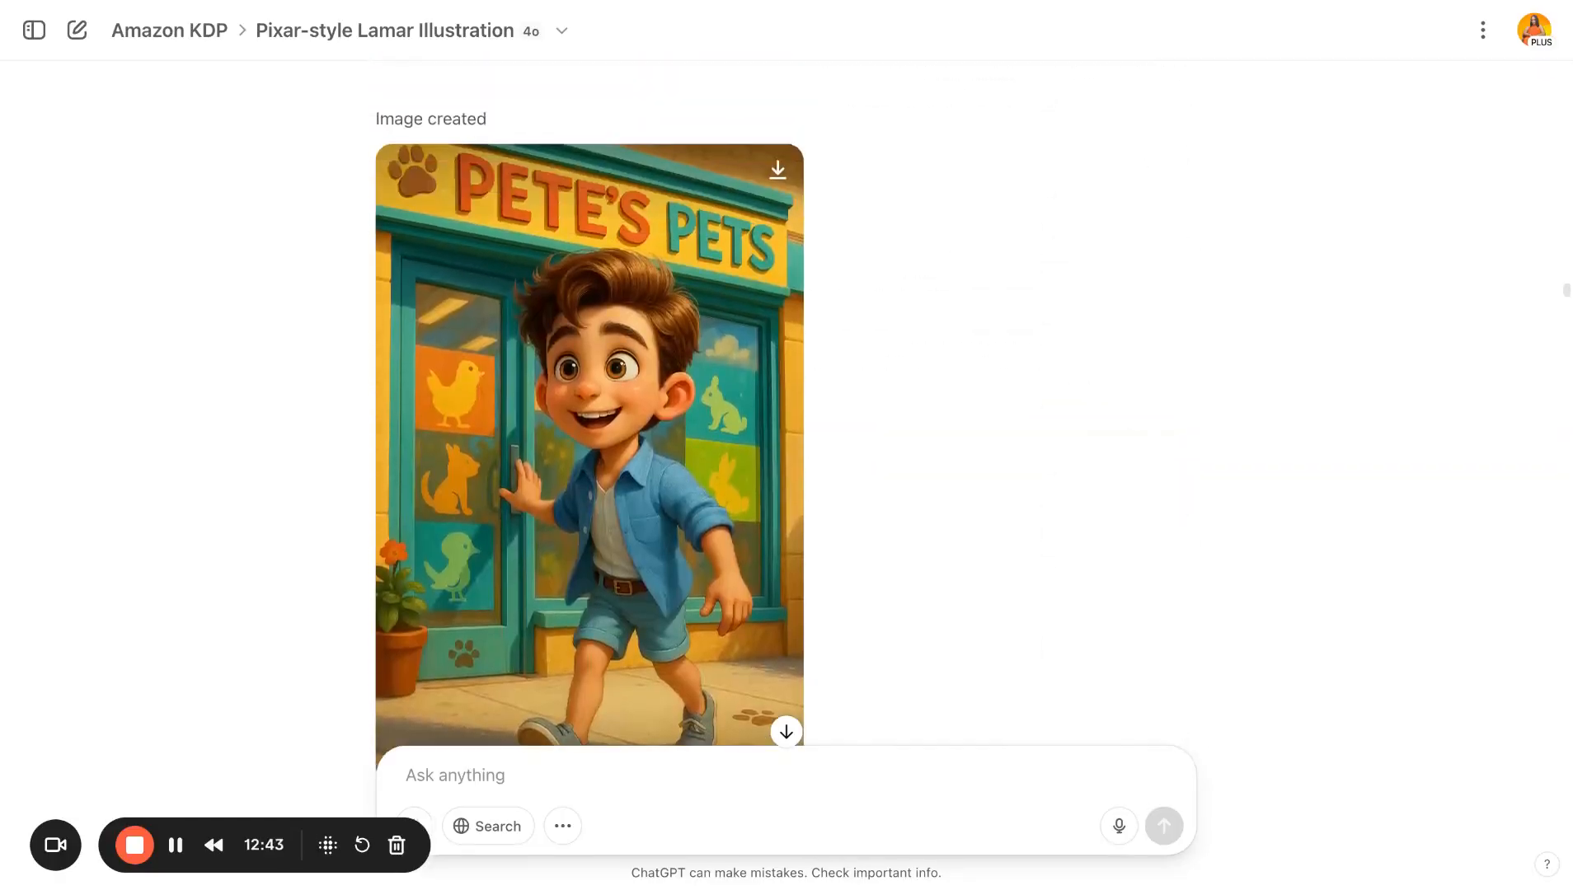
- Review the Pete's Pets storefront illustrations and the Lamar-on-white-background images and their refinement requests
scroll(786, 396, down, 3)
scroll(787, 395, down, 2)
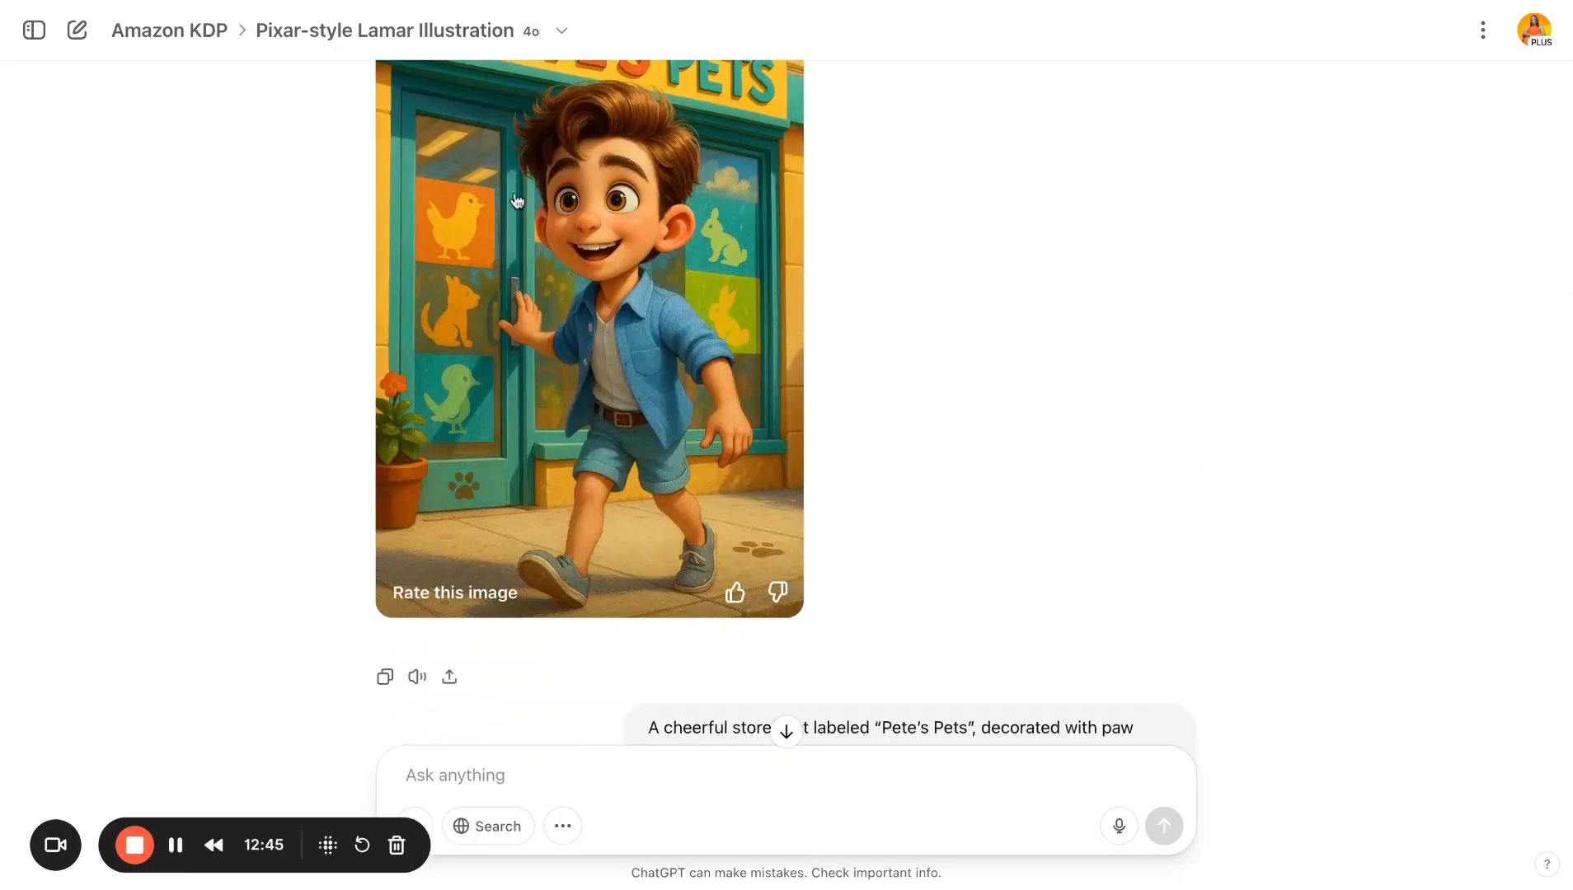
scroll(937, 414, down, 2)
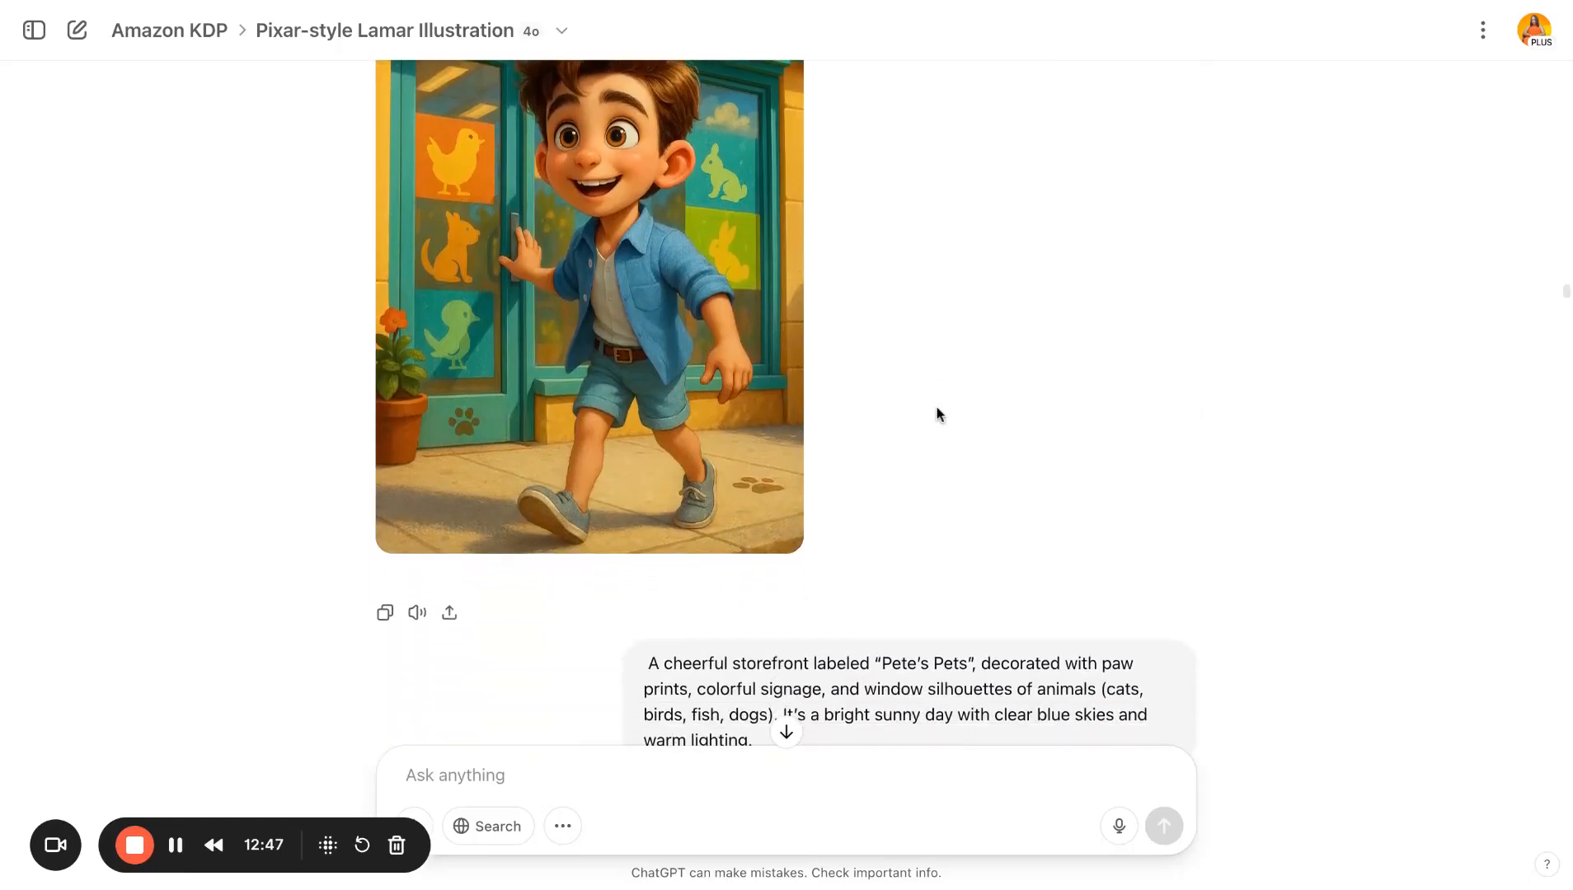
scroll(938, 414, down, 10)
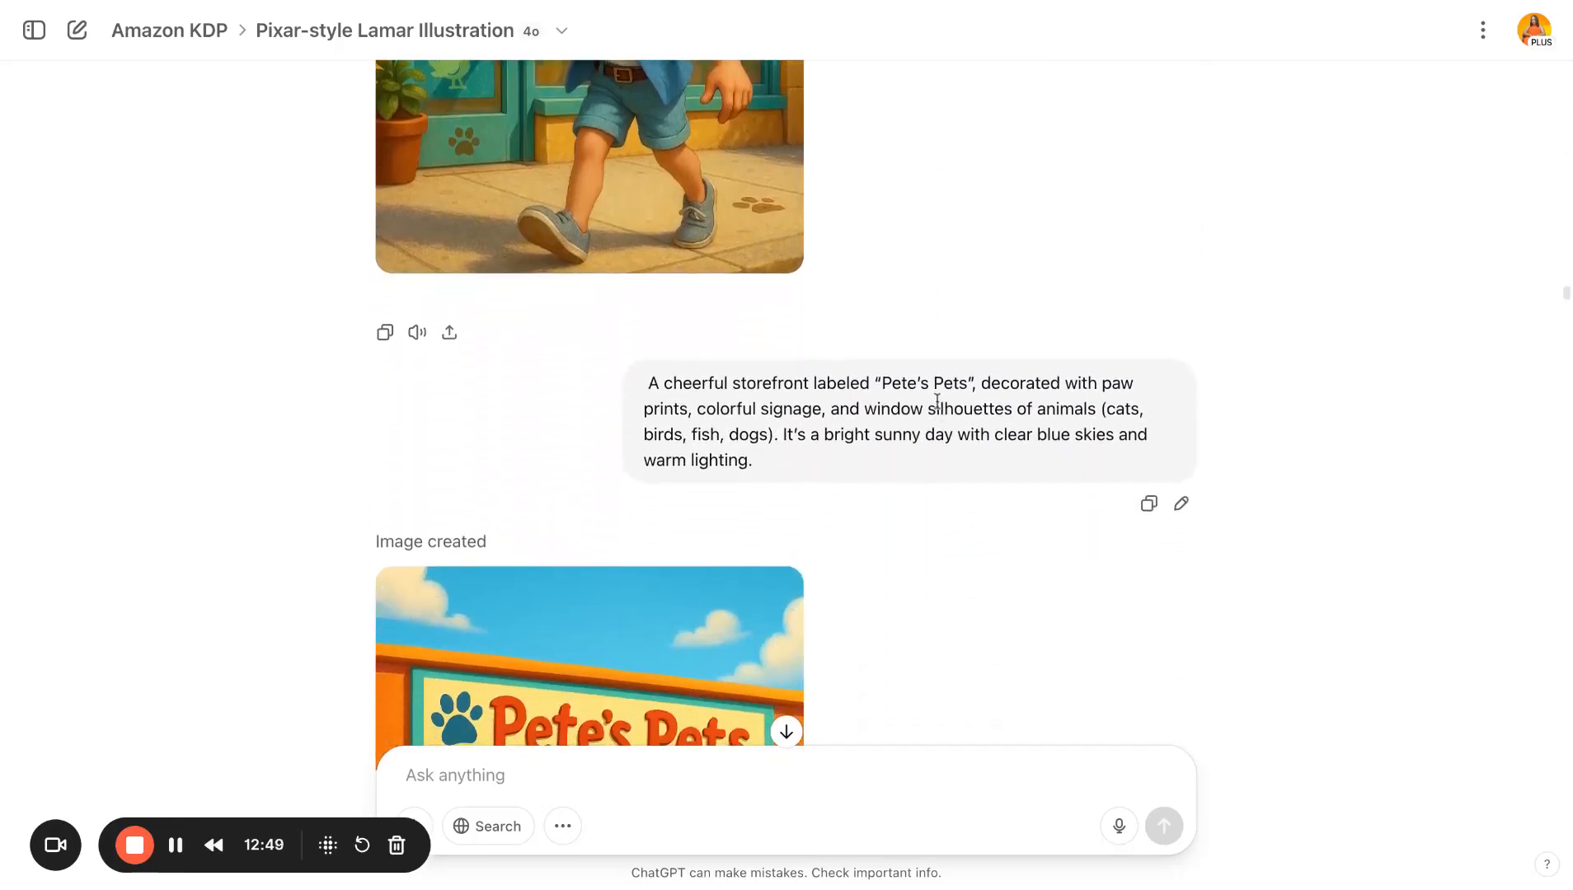
scroll(937, 401, down, 2)
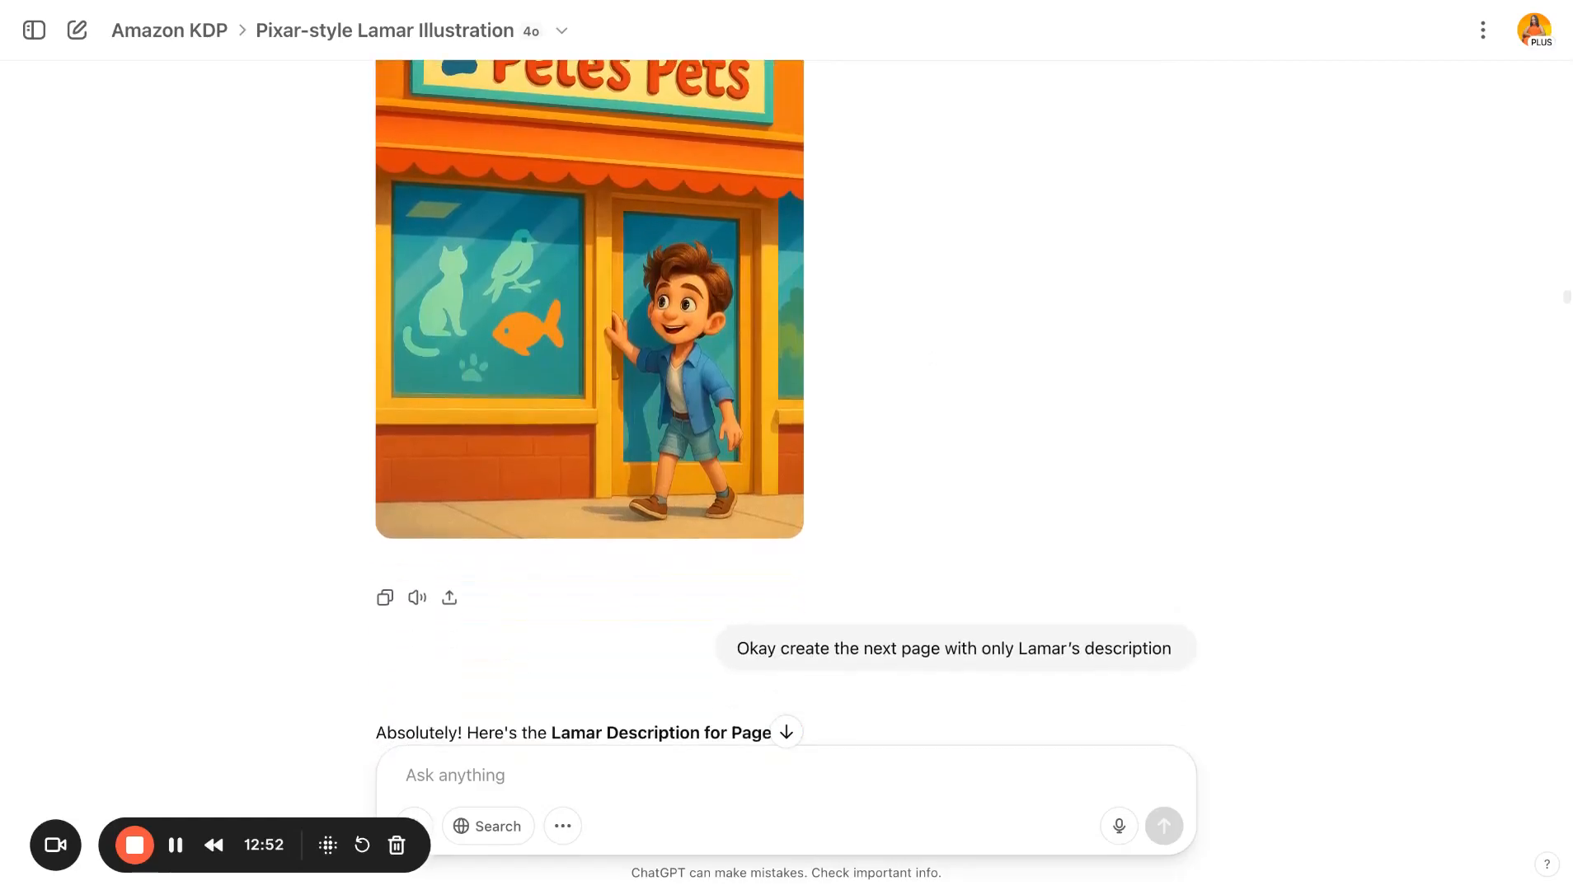
scroll(938, 402, down, 1)
scroll(937, 401, down, 20)
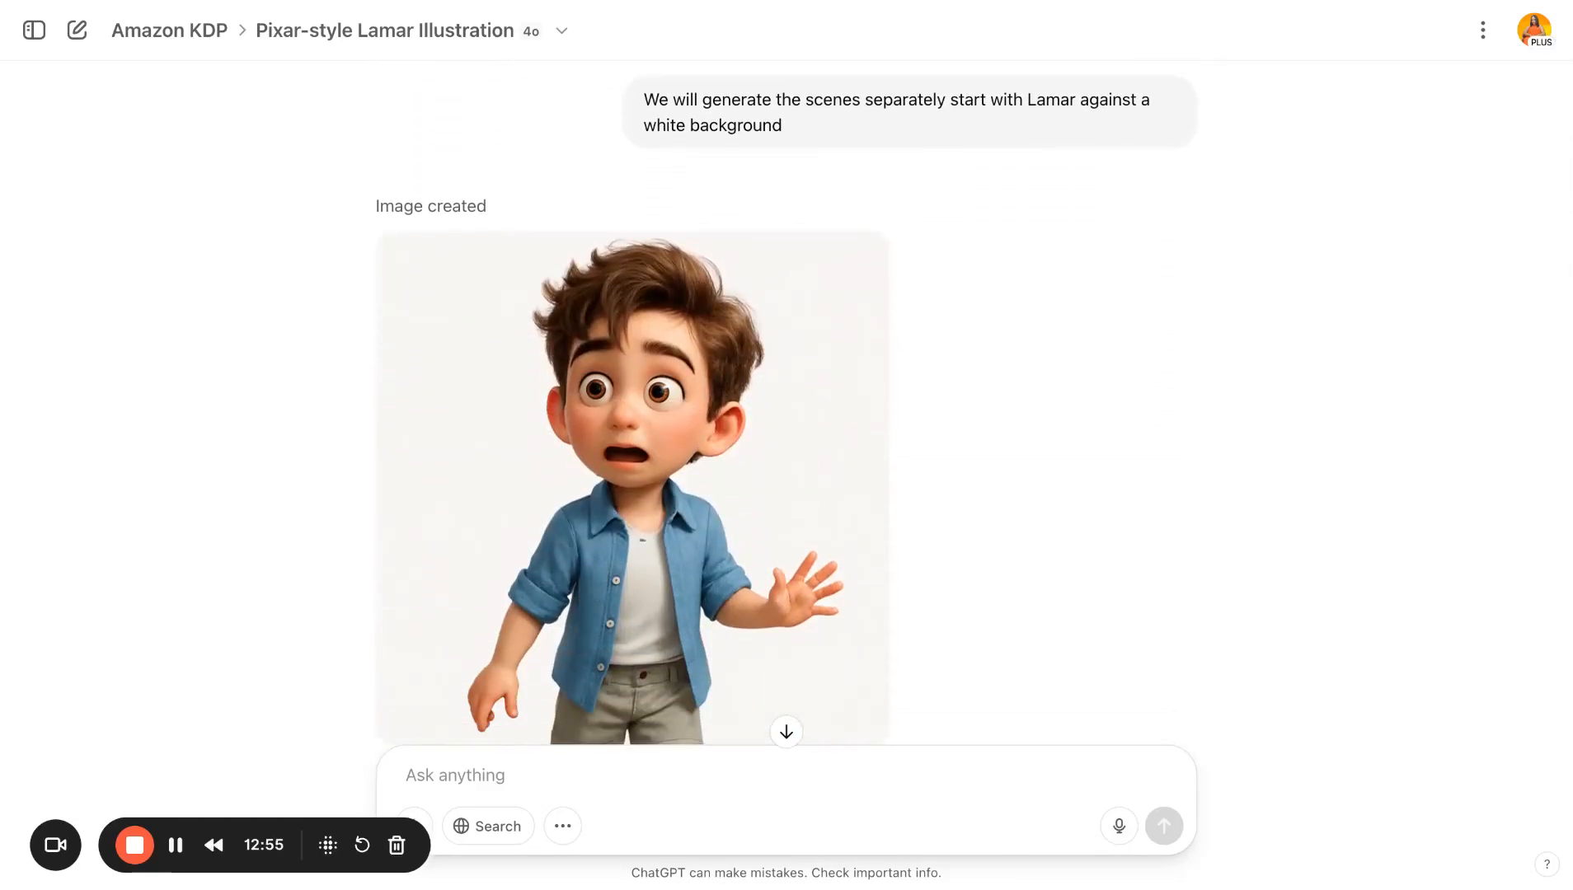
scroll(937, 401, up, 1)
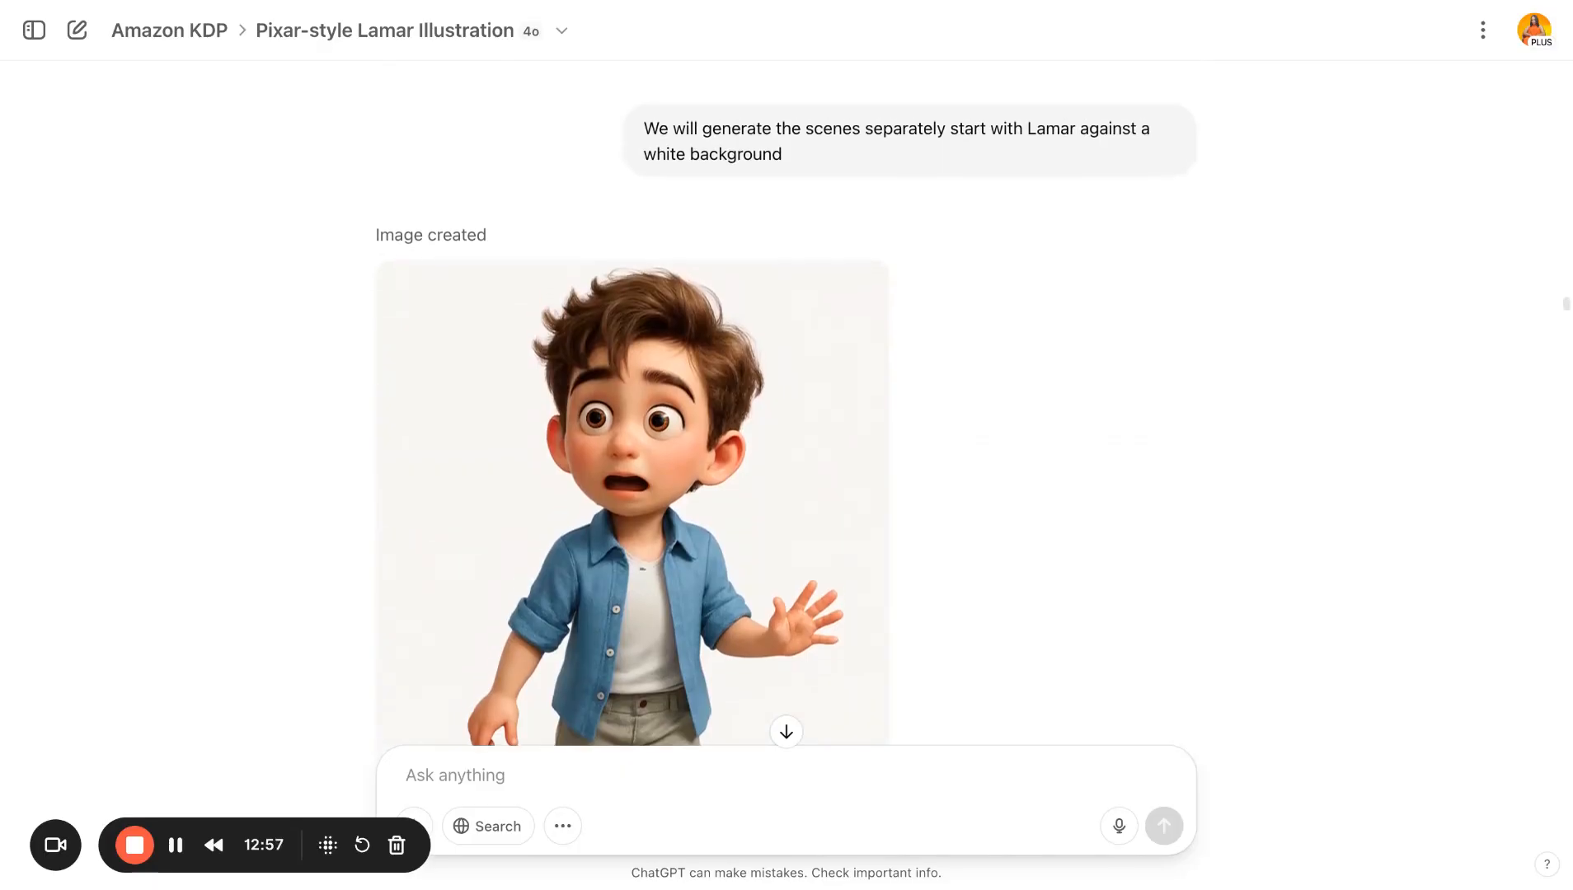
scroll(832, 430, down, 1)
scroll(832, 430, down, 2)
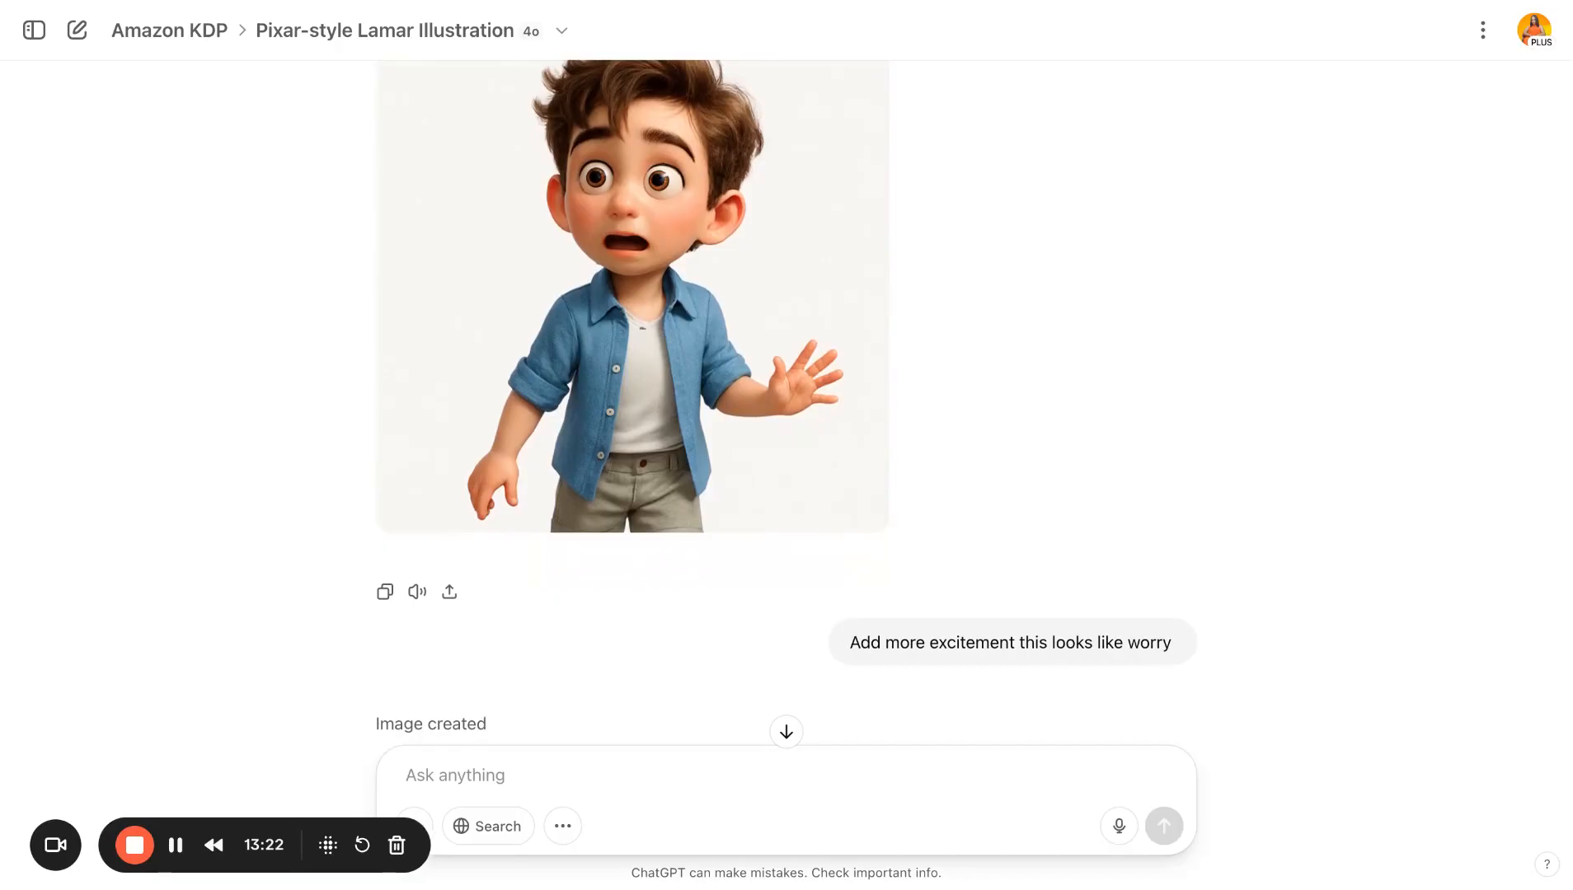
scroll(787, 402, down, 3)
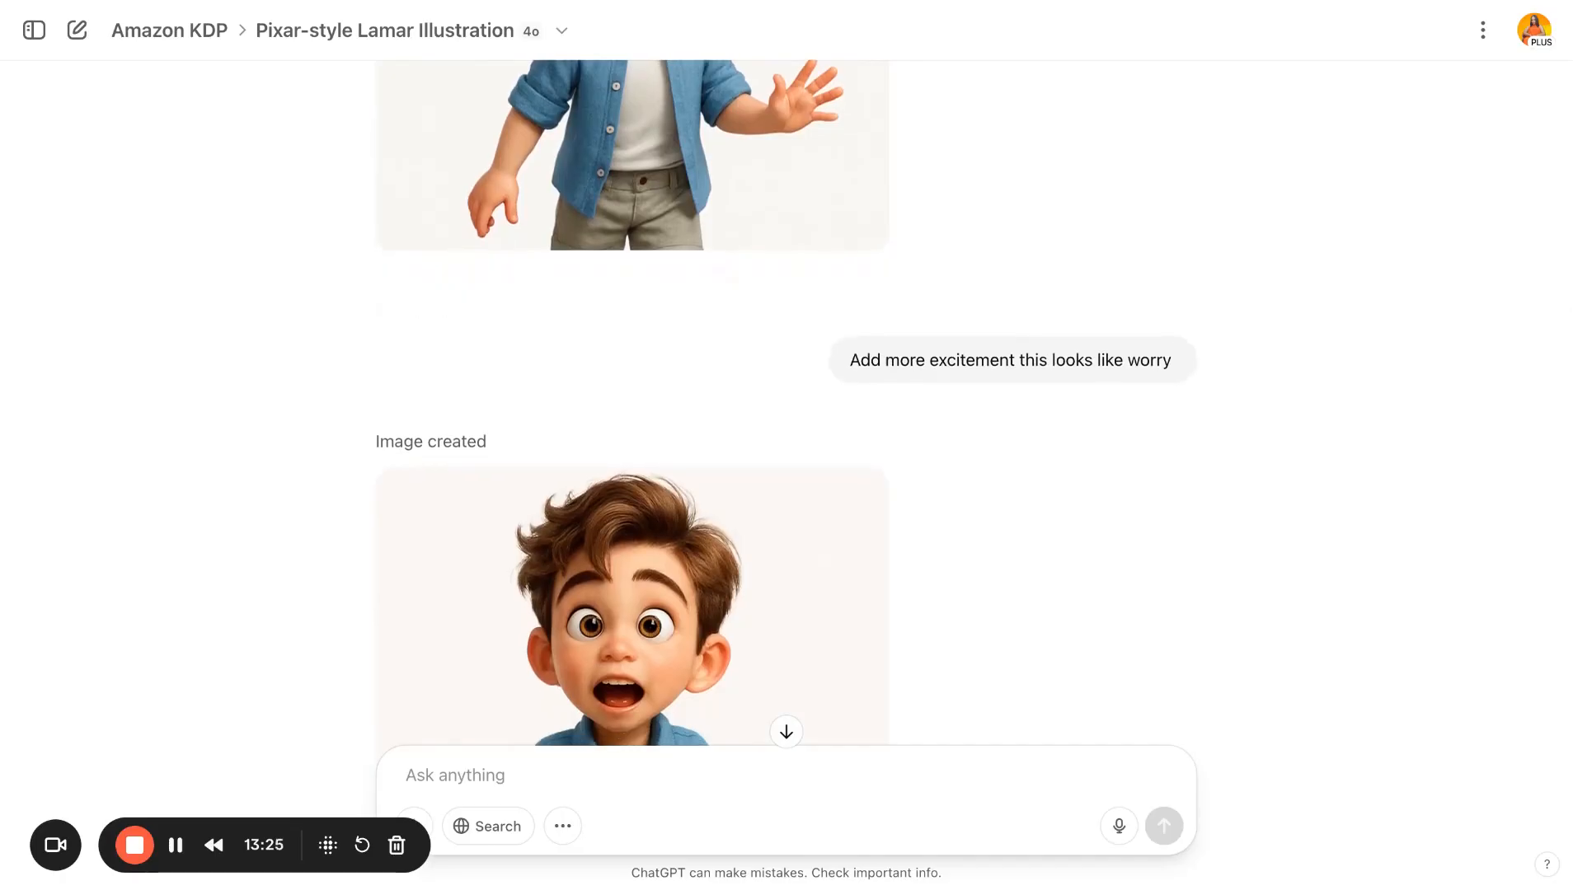
- Scroll through the excited Lamar image, the 5x8 spread requests, and the generated storefront backgrounds with their scene descriptions
scroll(787, 402, up, 4)
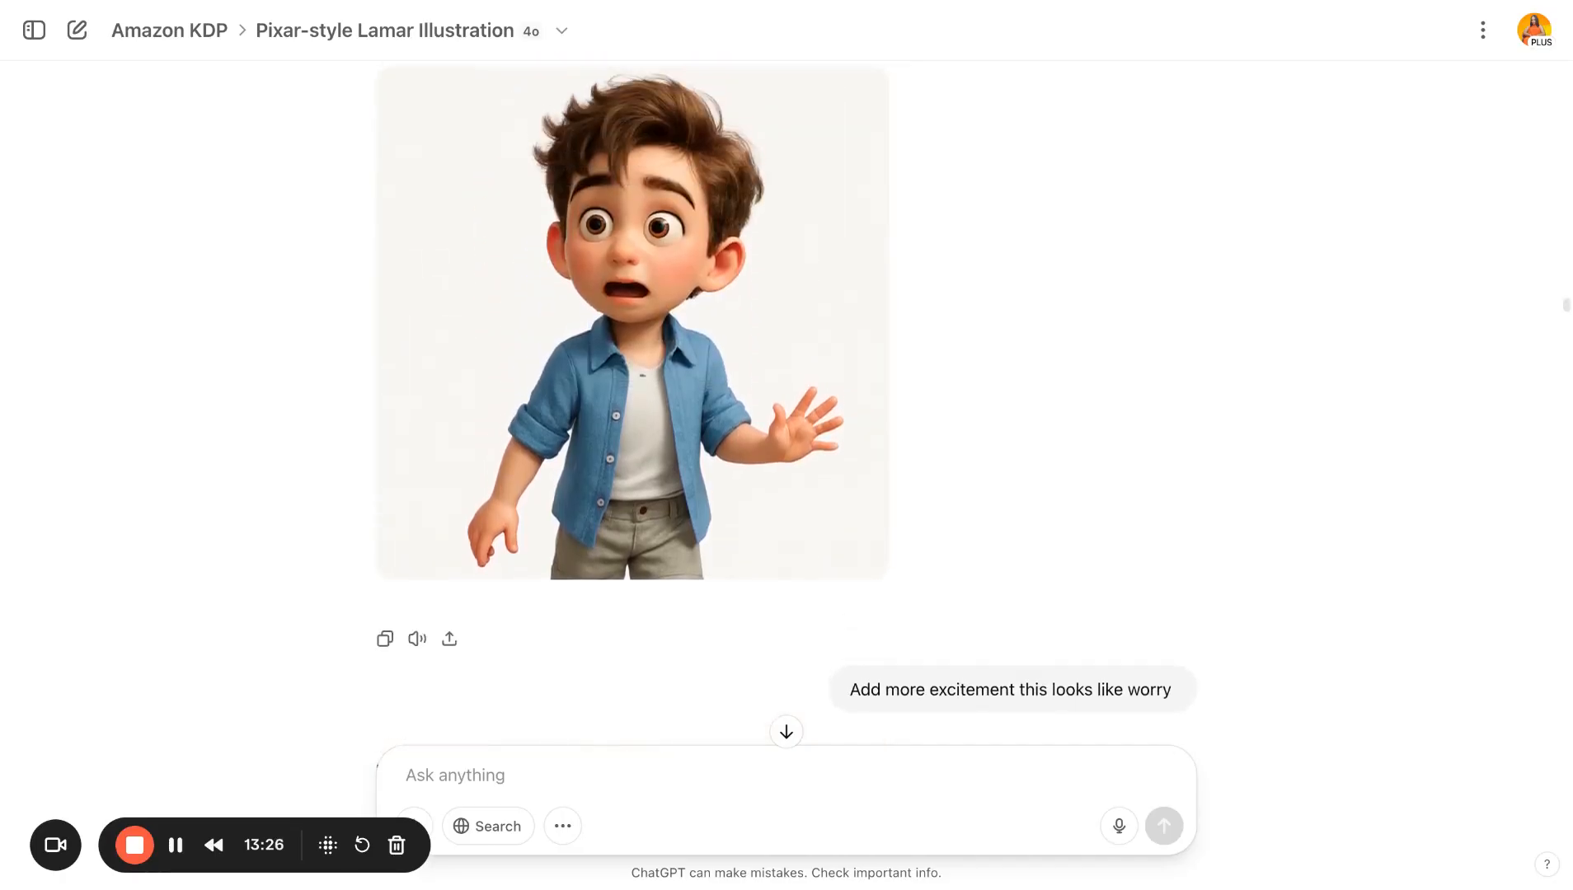
scroll(786, 402, down, 6)
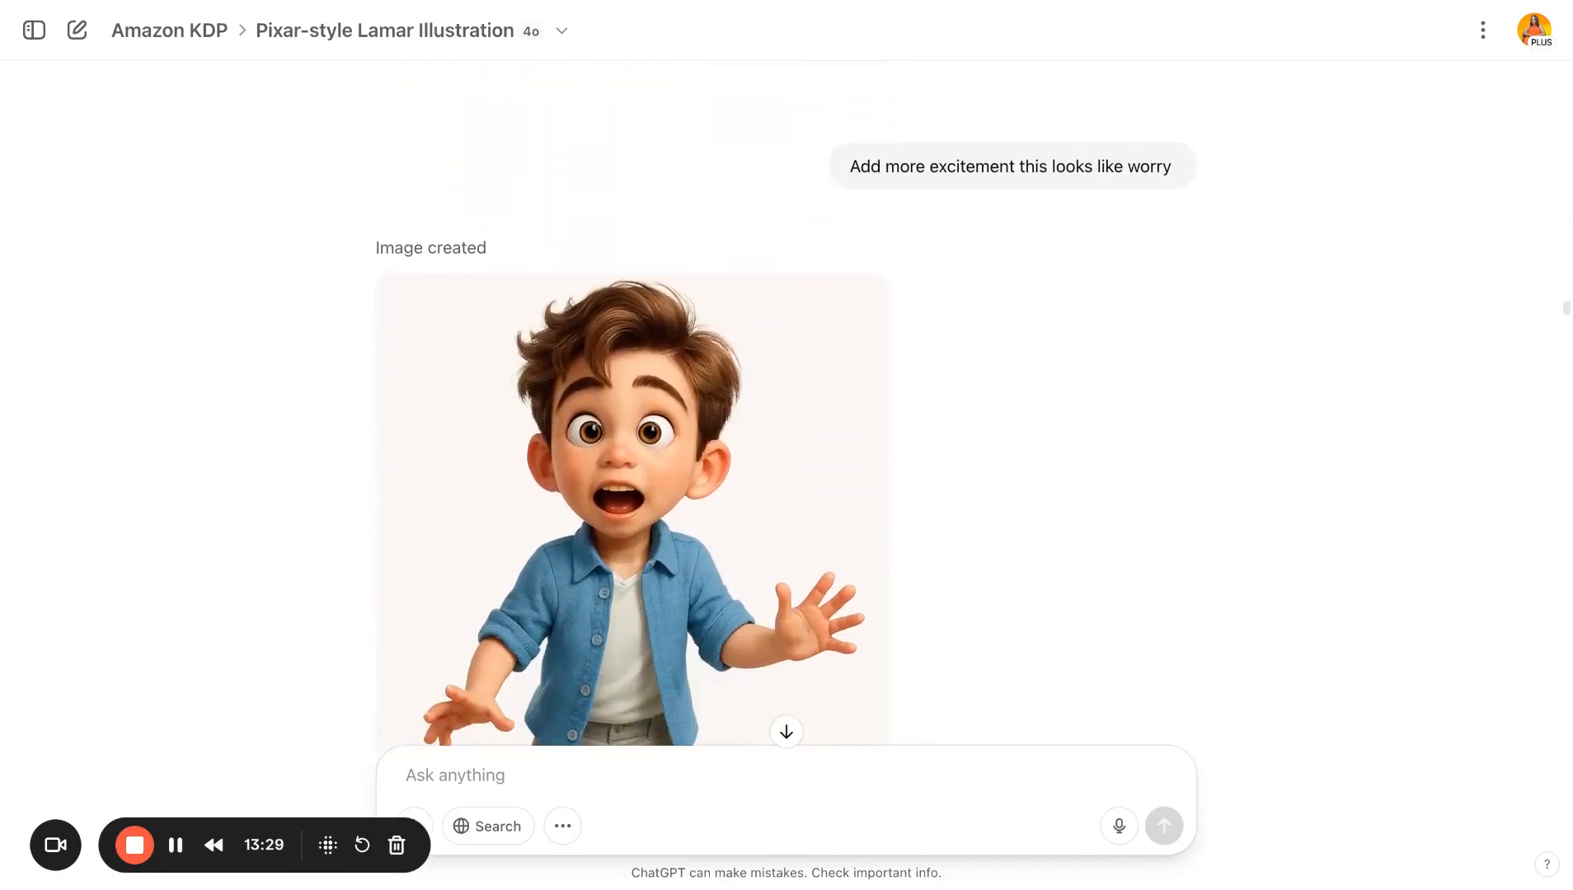
scroll(787, 402, down, 3)
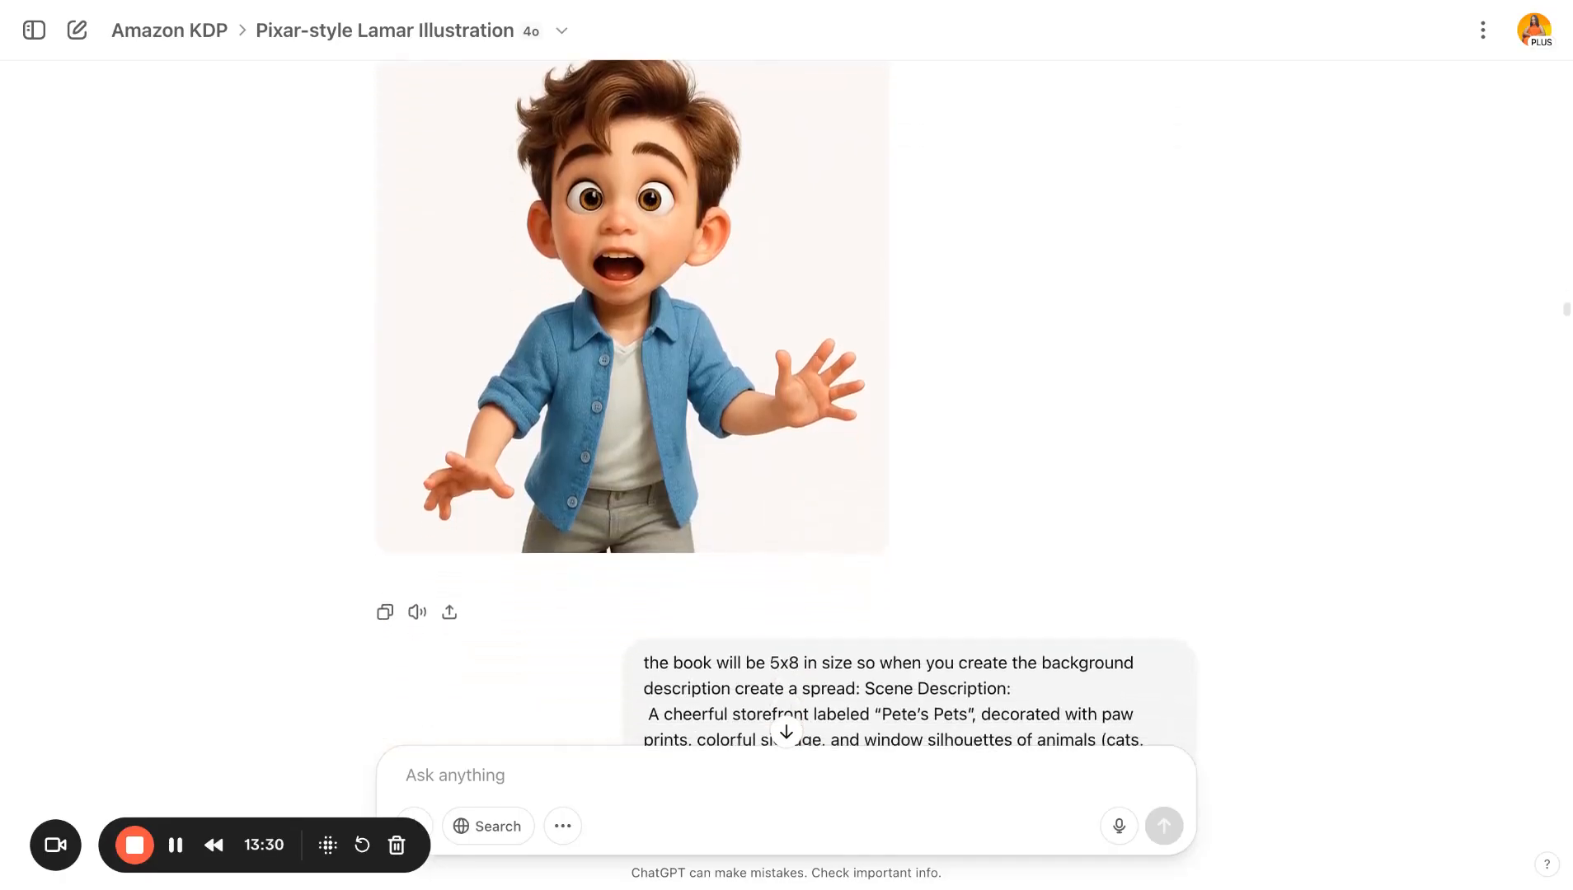
scroll(786, 402, down, 13)
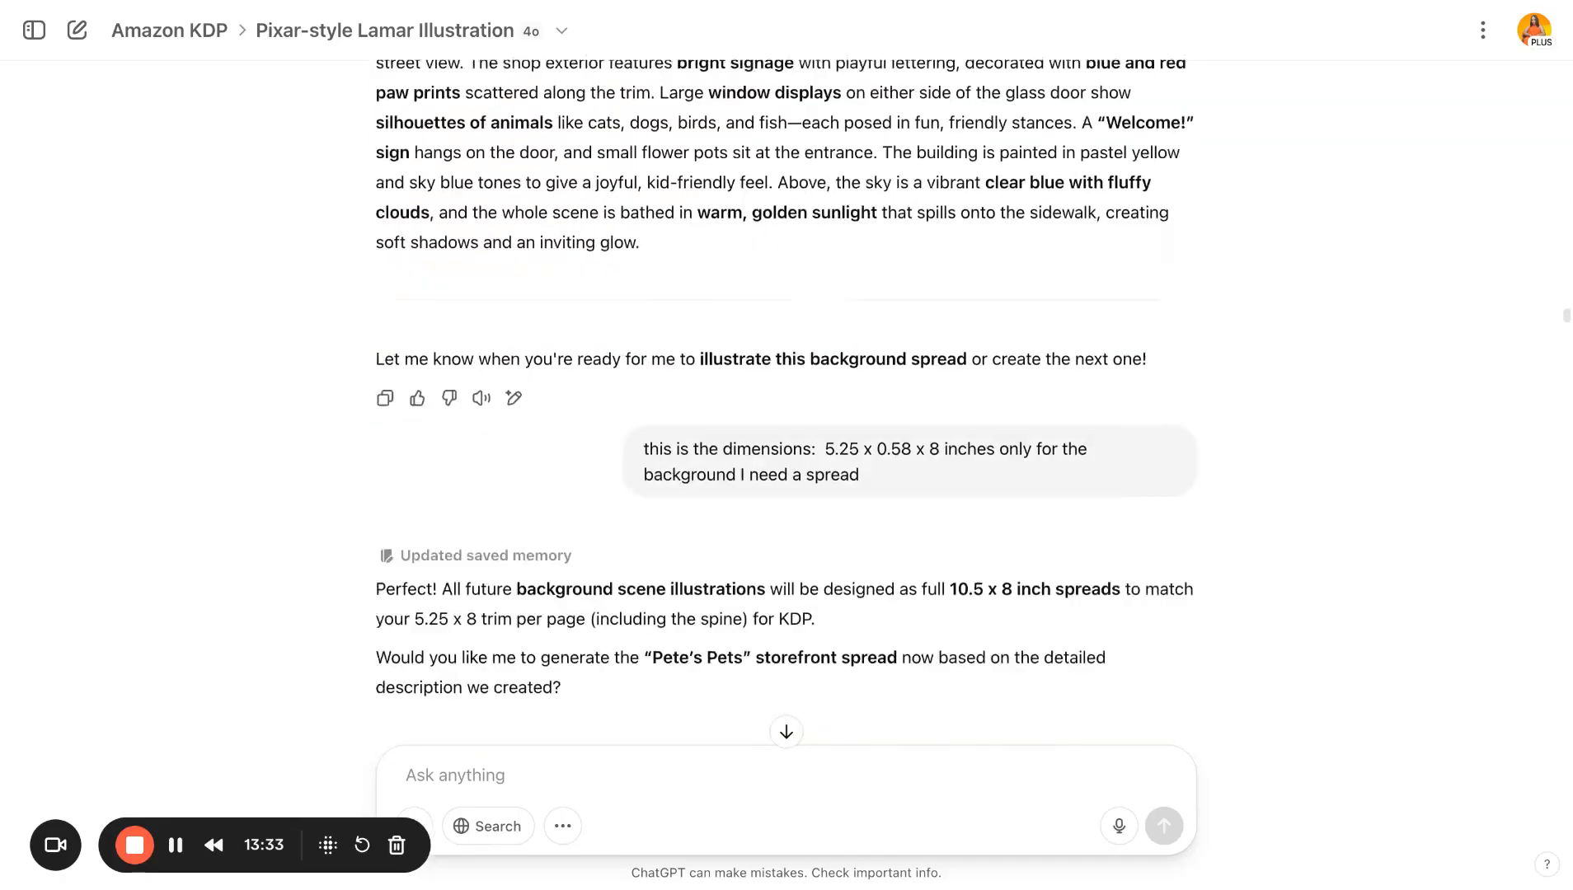
scroll(787, 402, up, 15)
scroll(787, 403, down, 3)
scroll(787, 402, up, 5)
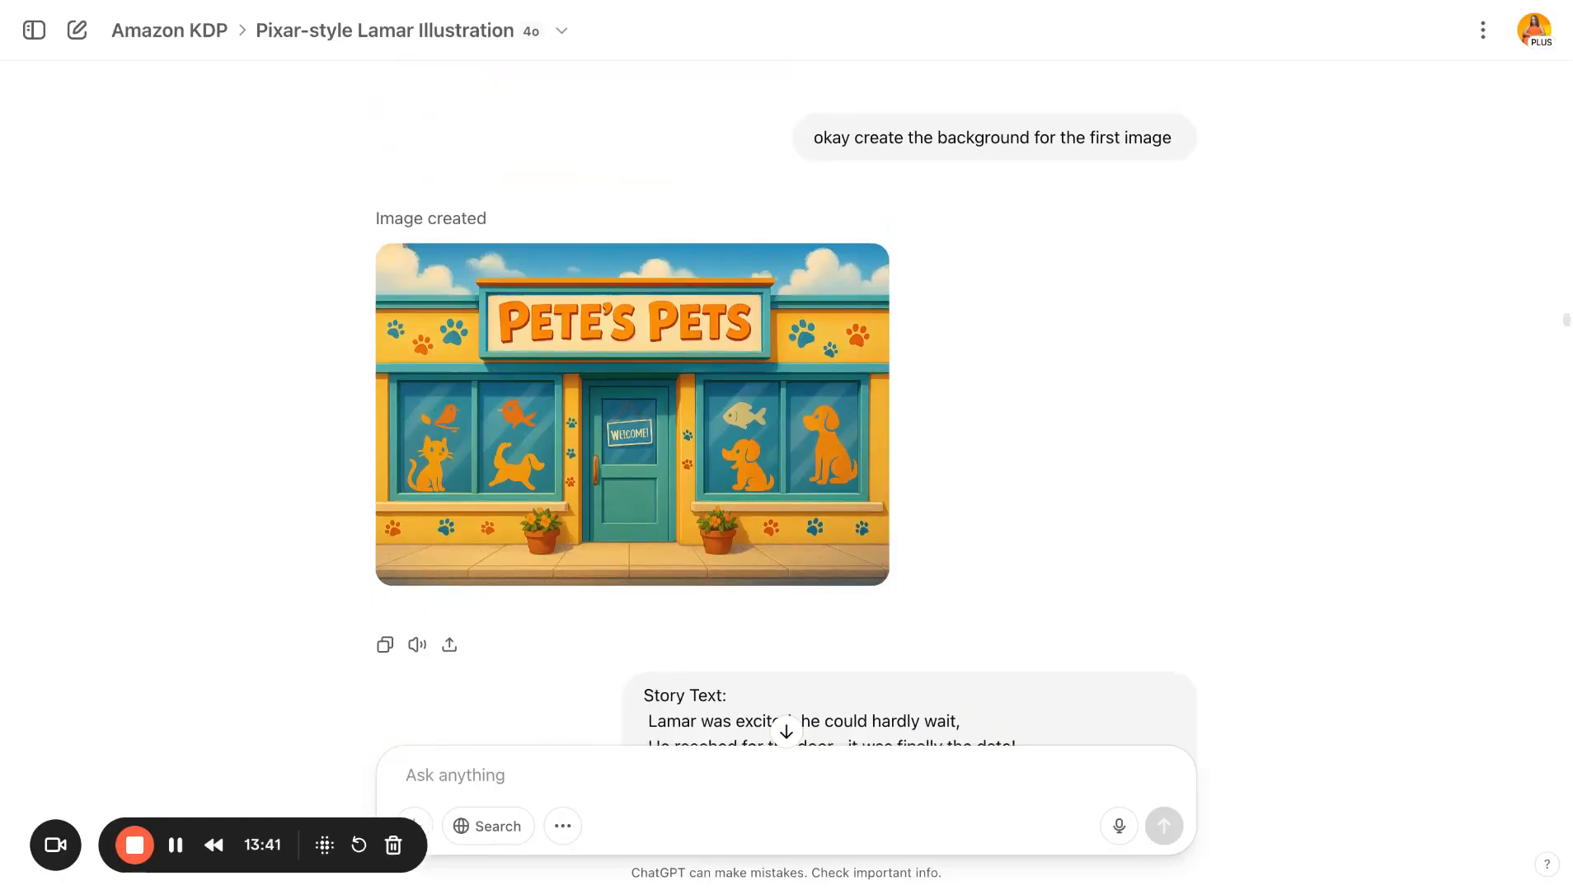
scroll(786, 403, down, 9)
scroll(786, 403, down, 20)
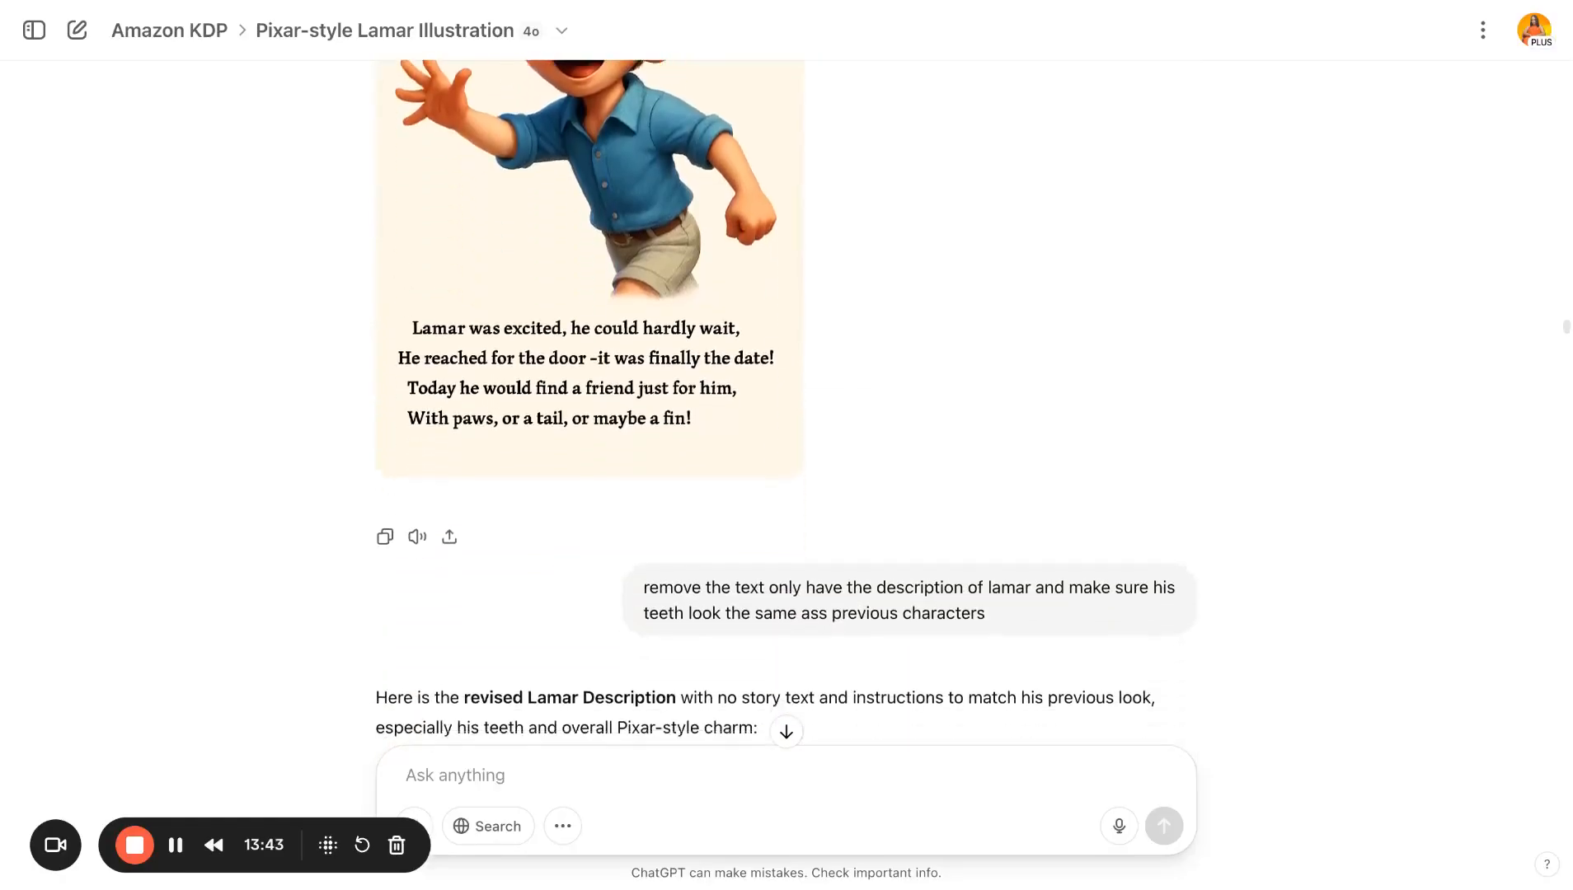
scroll(787, 402, down, 20)
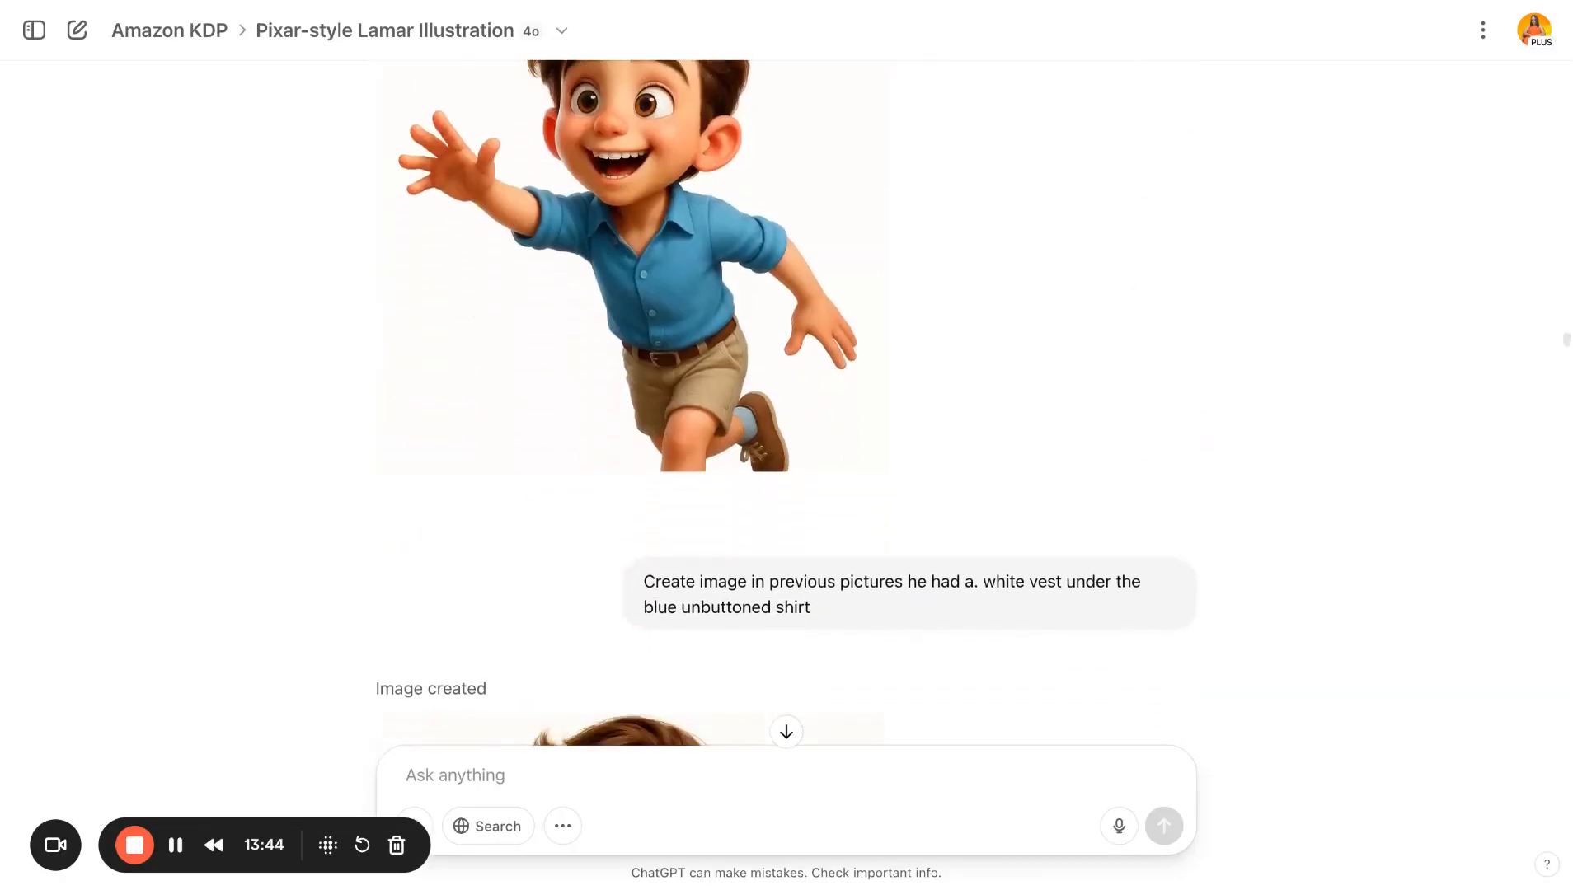
scroll(787, 403, down, 9)
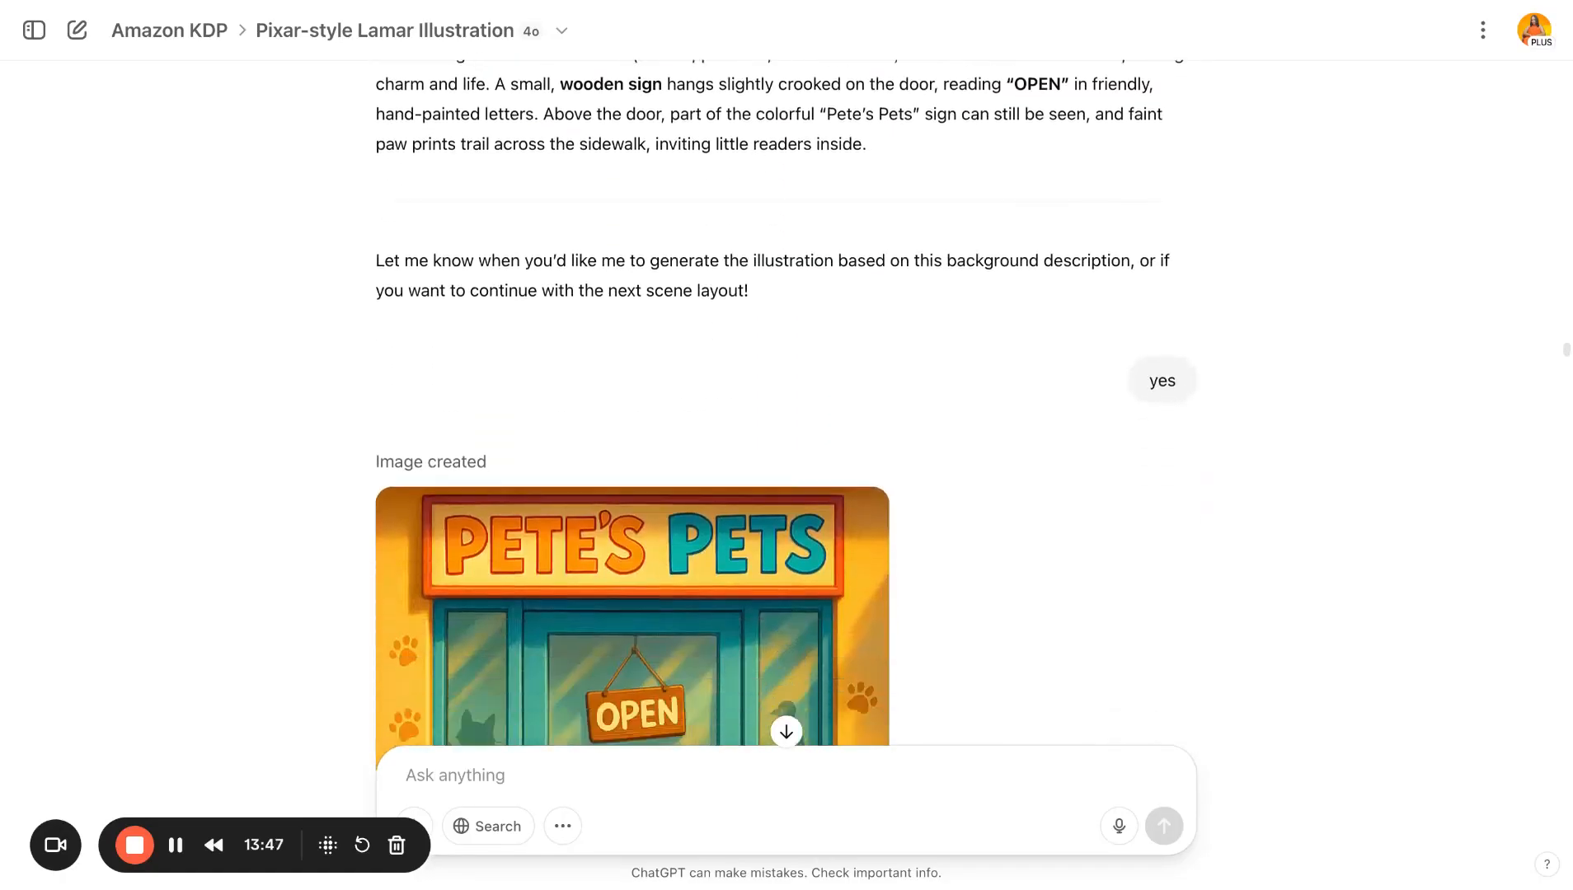
scroll(787, 402, down, 20)
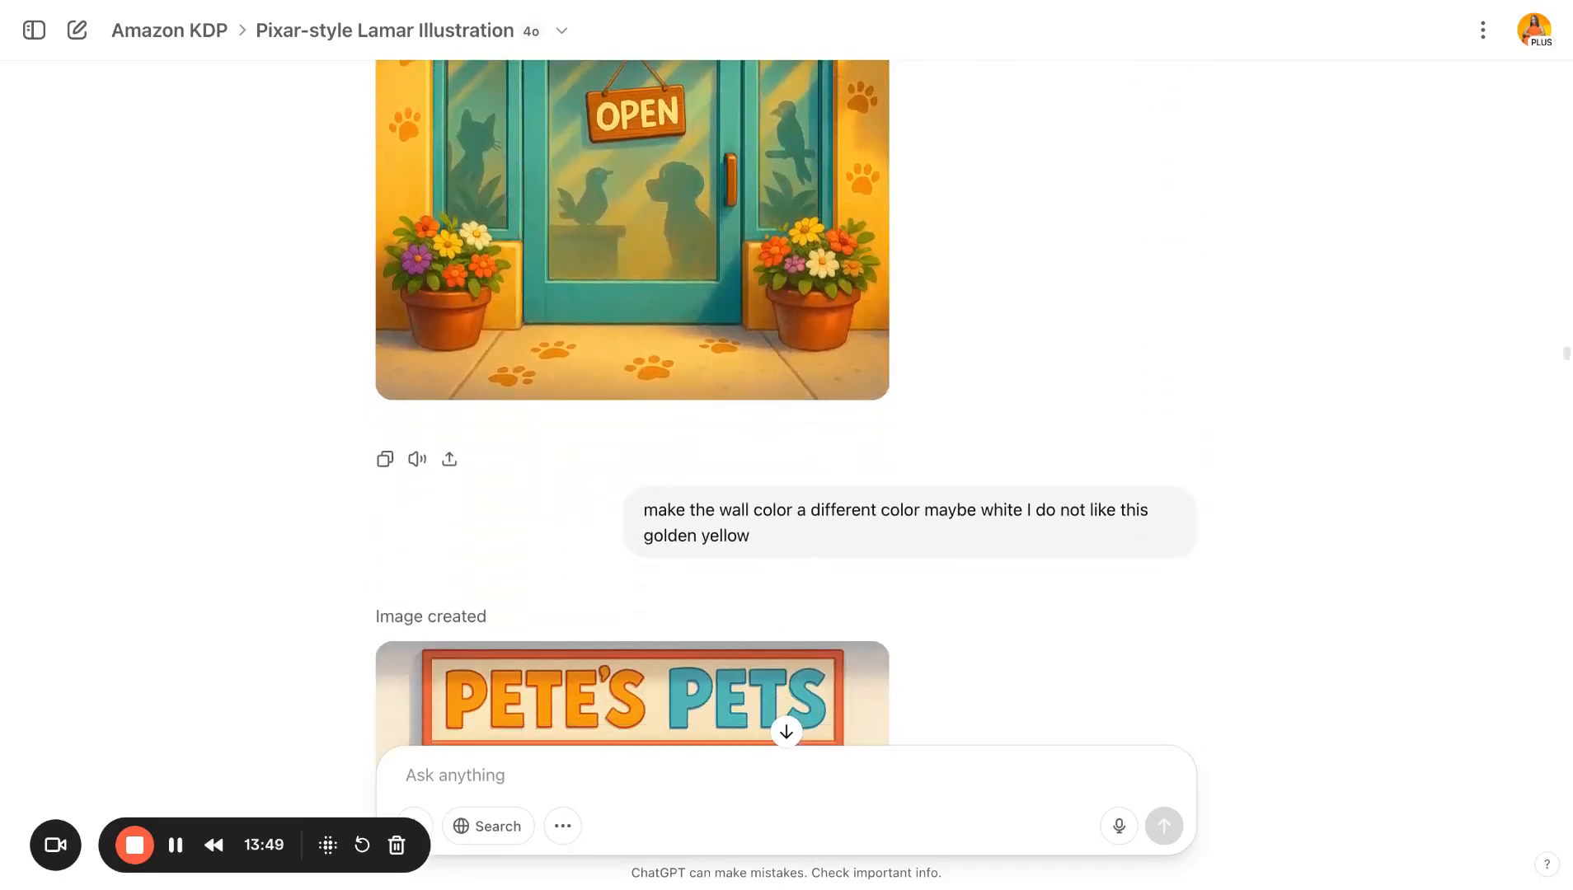
scroll(787, 402, down, 20)
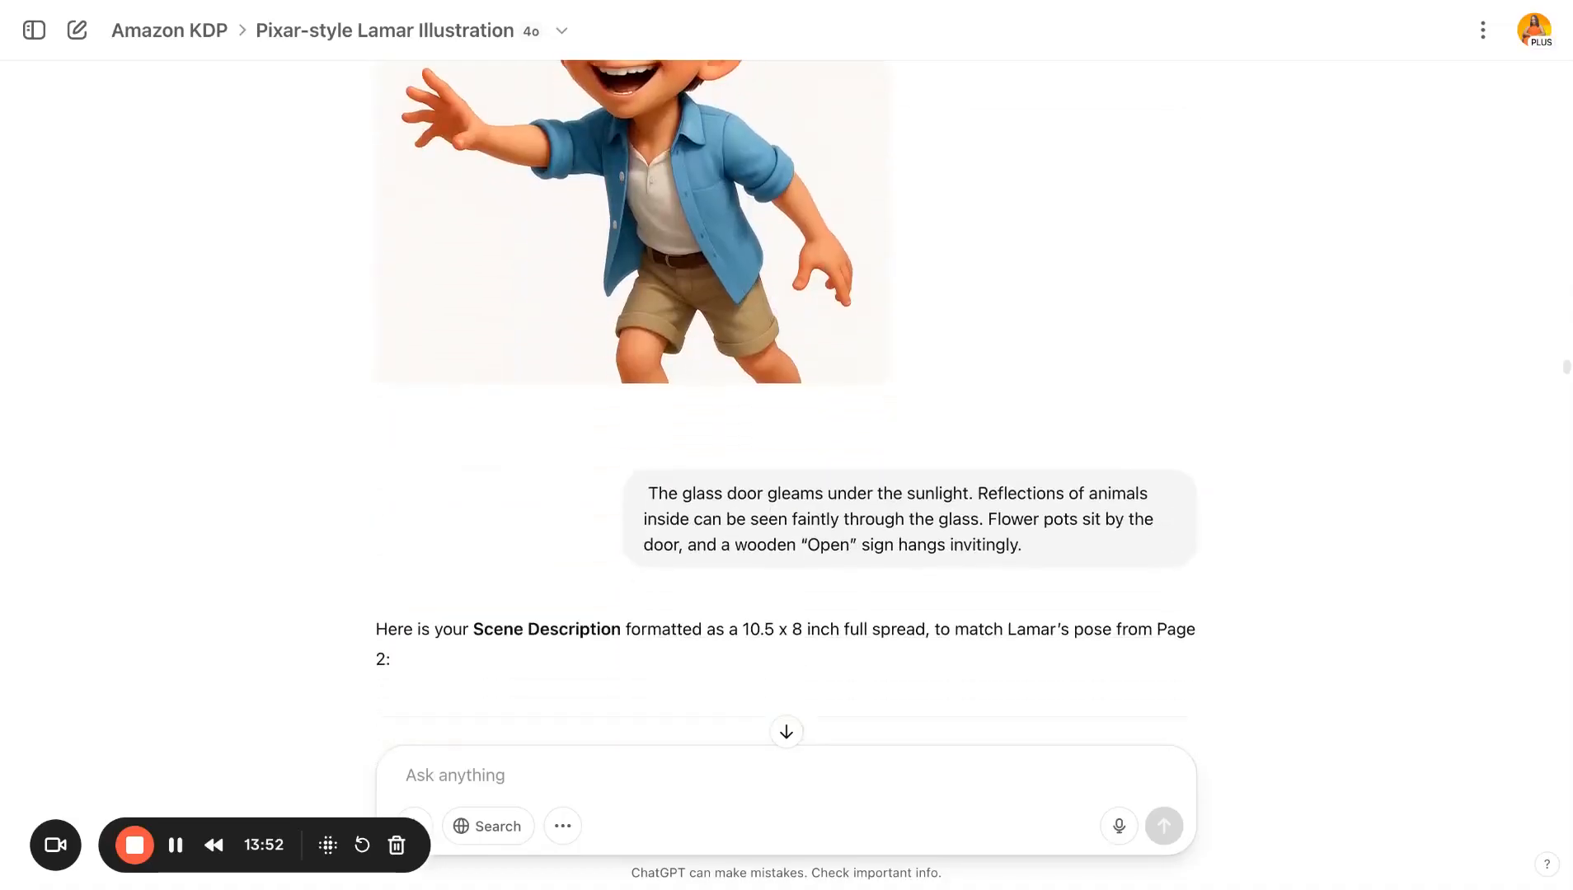
scroll(787, 403, down, 20)
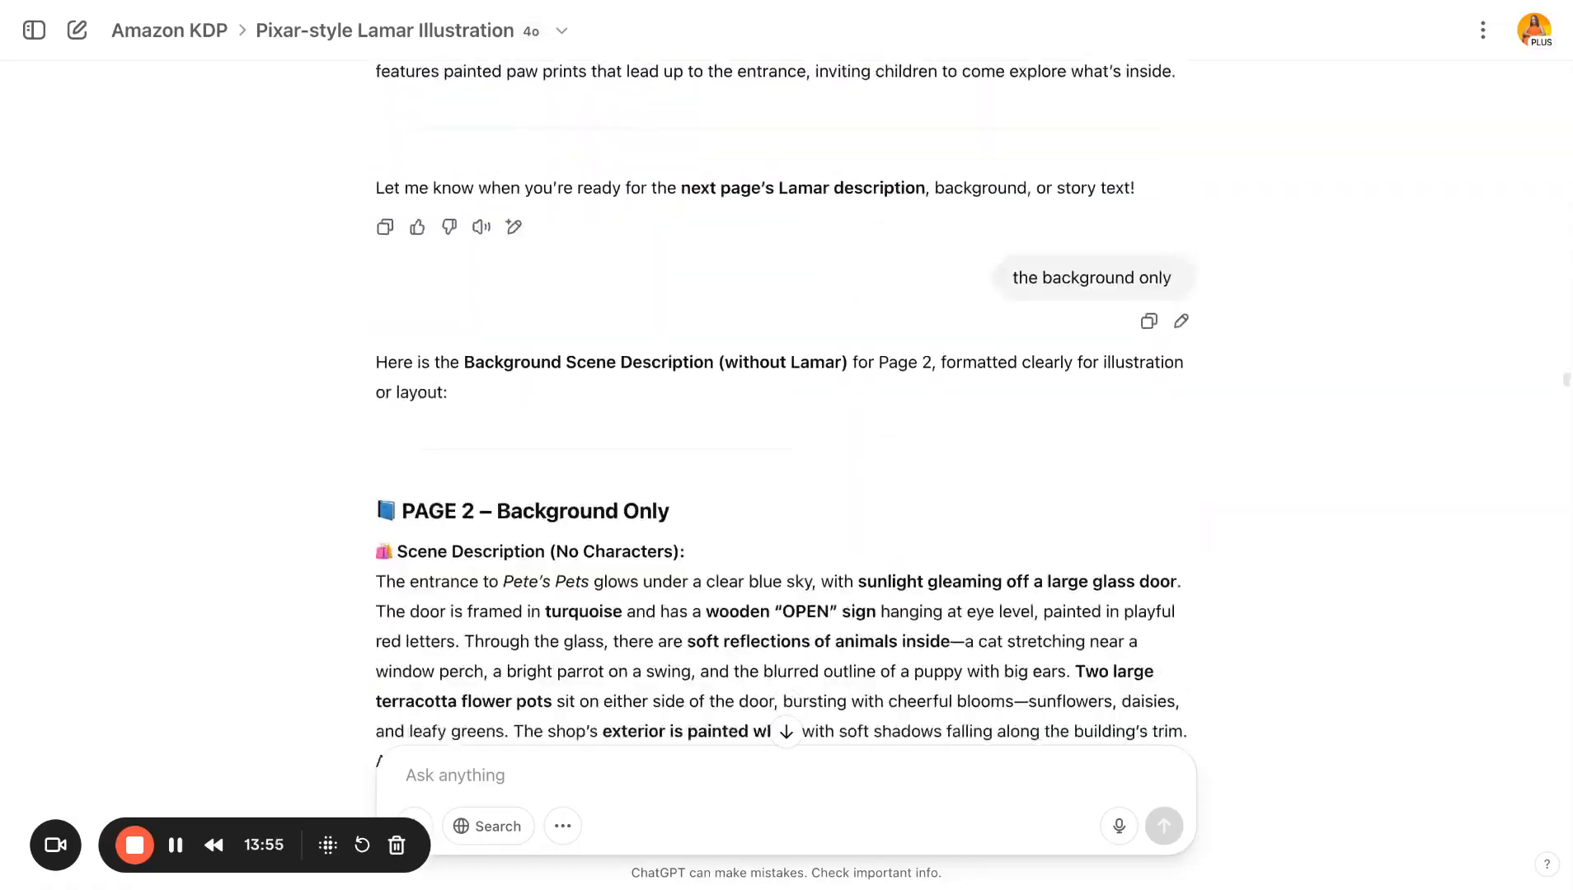
- Scroll through the Page 2 background request, the Page 3 Lamar images with the teeth-detail request, and the curious-Lamar scenes
scroll(787, 402, down, 20)
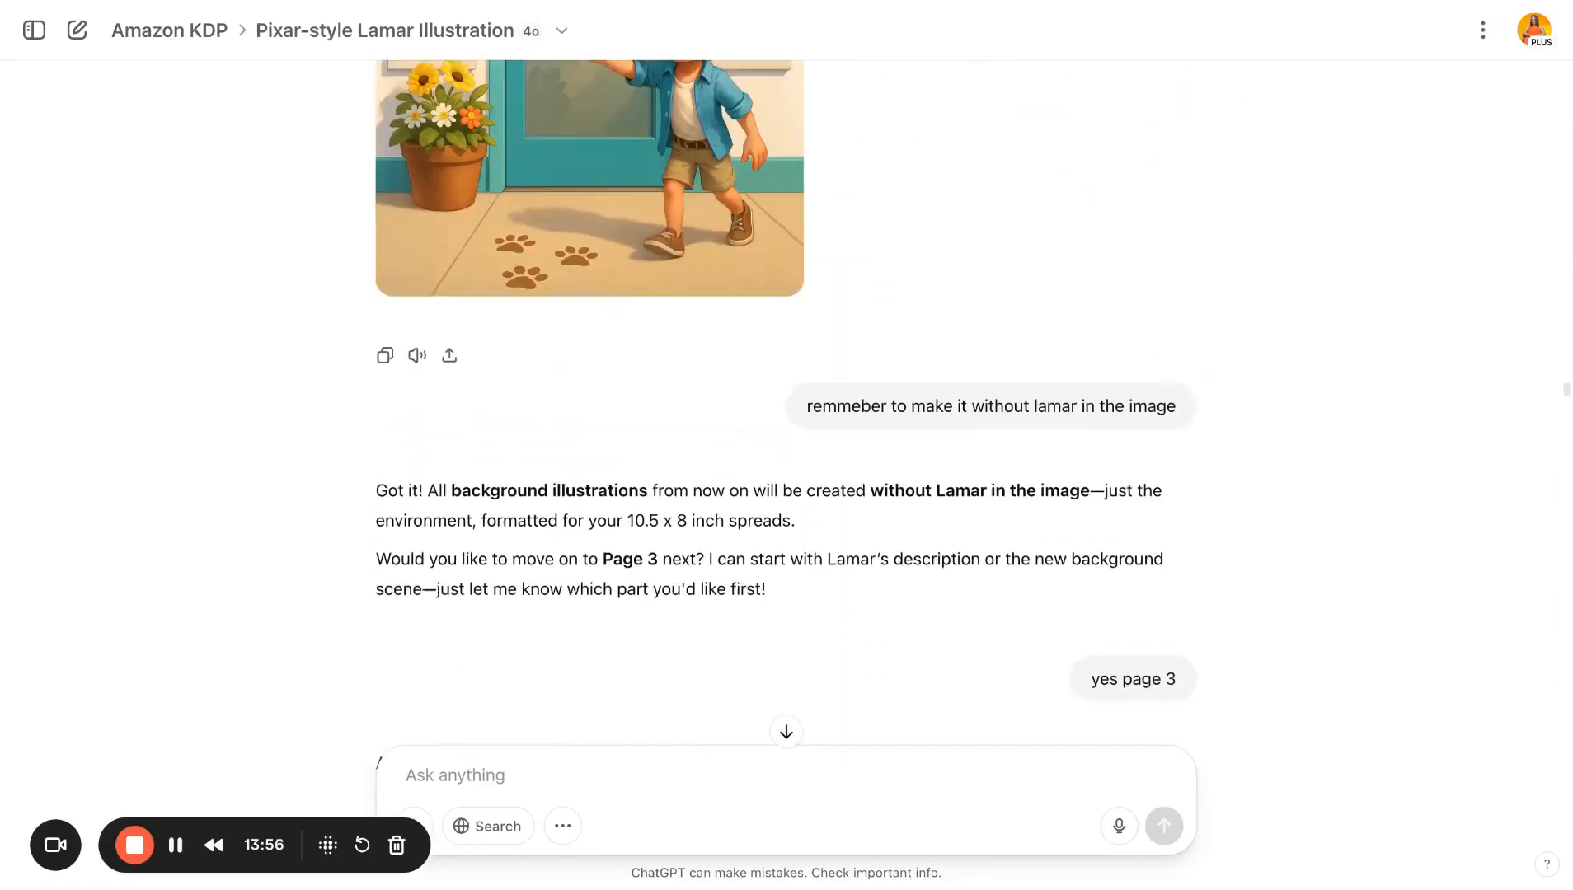
scroll(787, 403, down, 1)
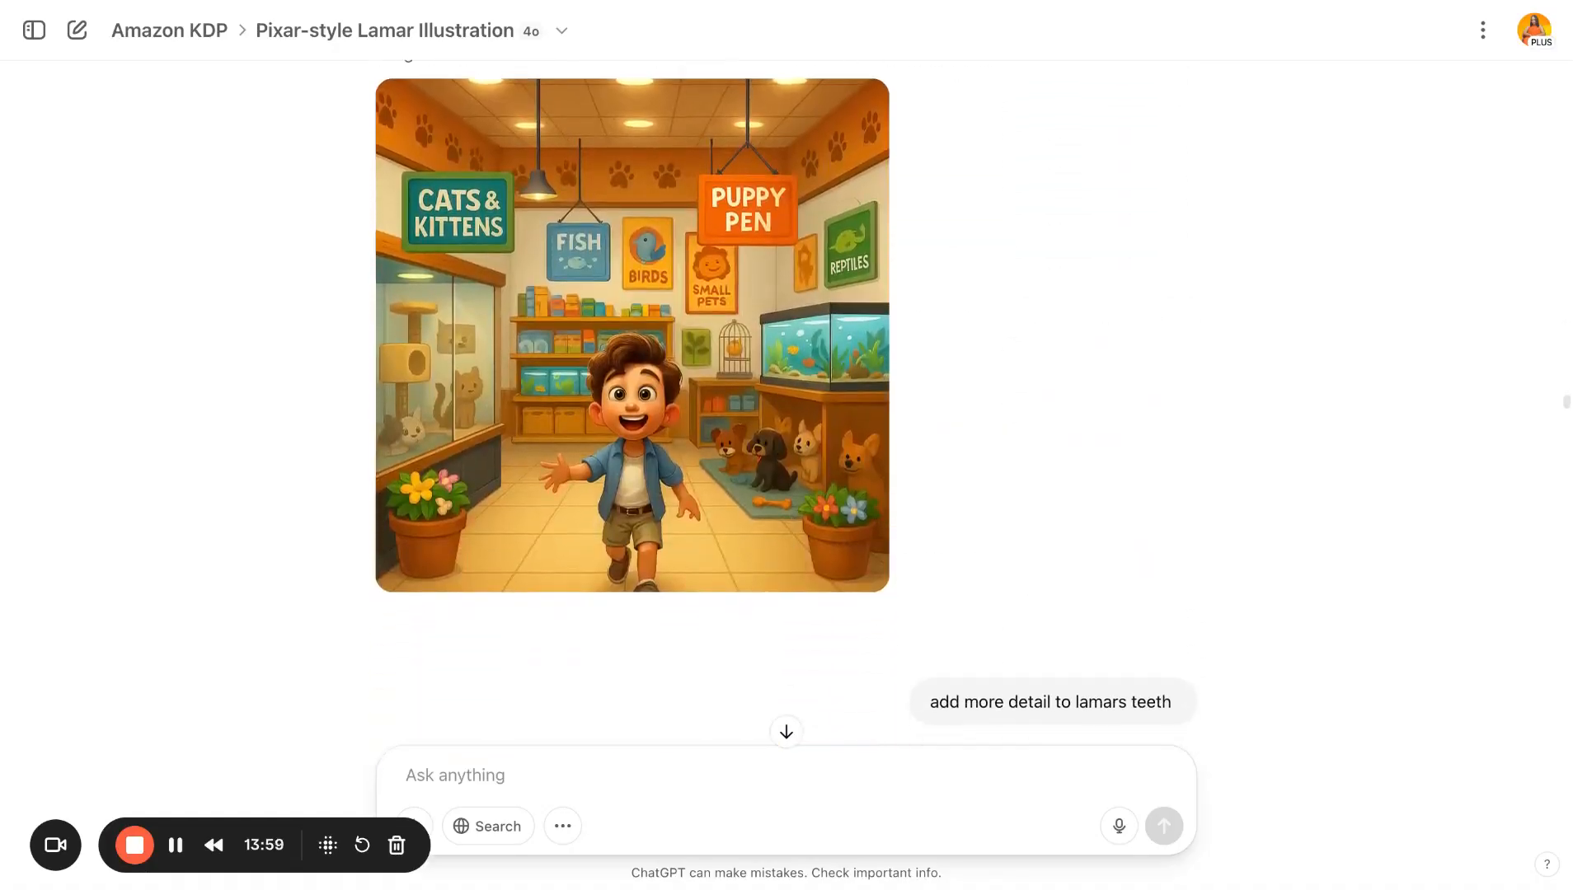
scroll(787, 403, up, 3)
scroll(786, 402, down, 1)
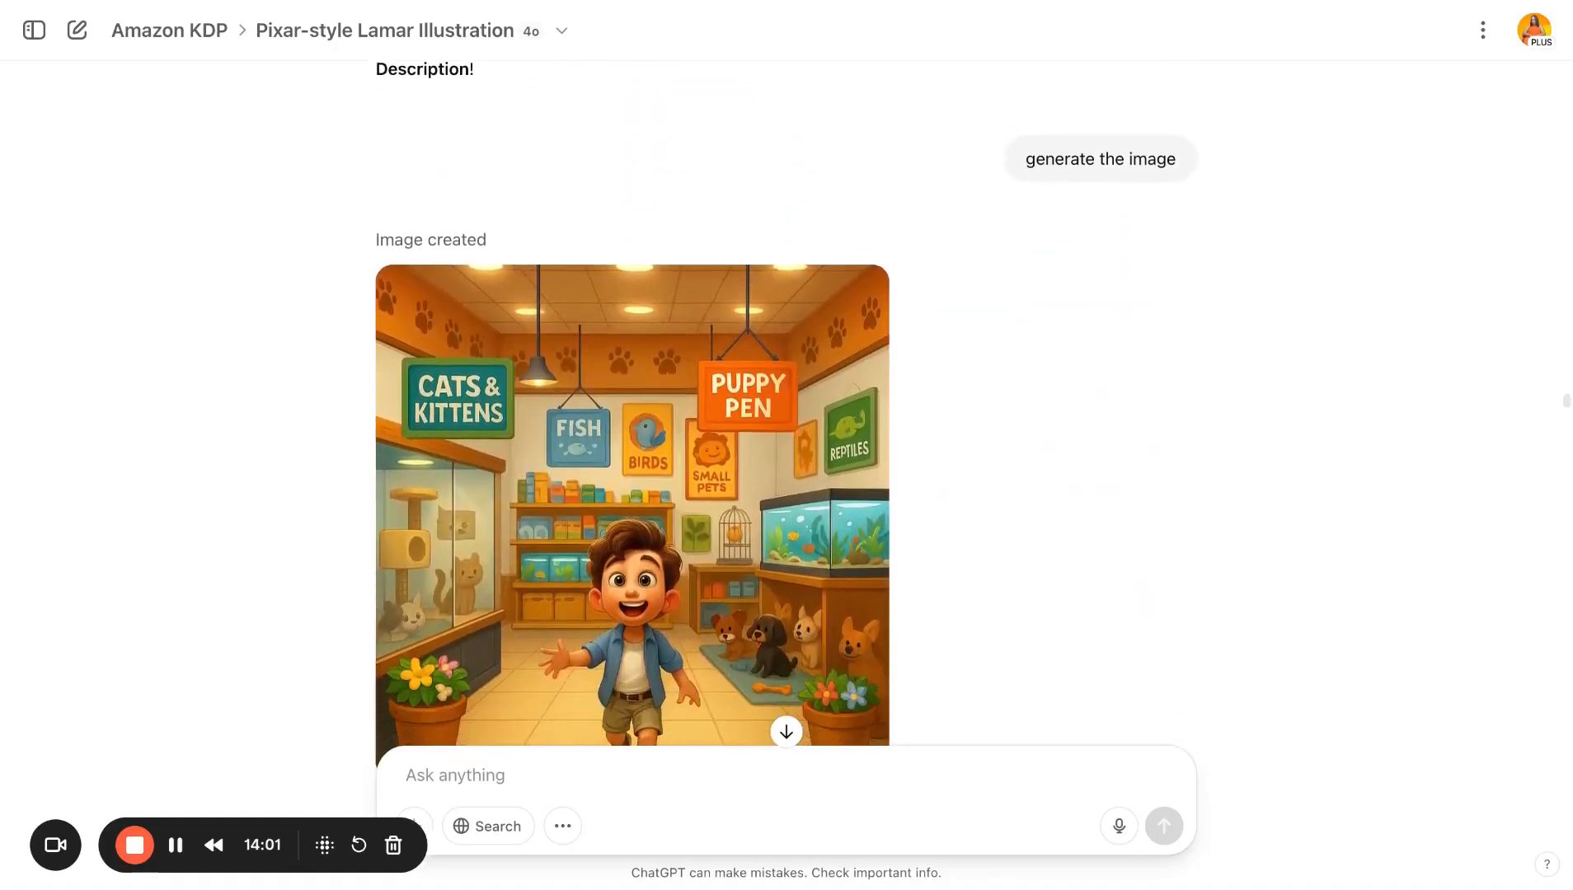
scroll(1075, 379, down, 15)
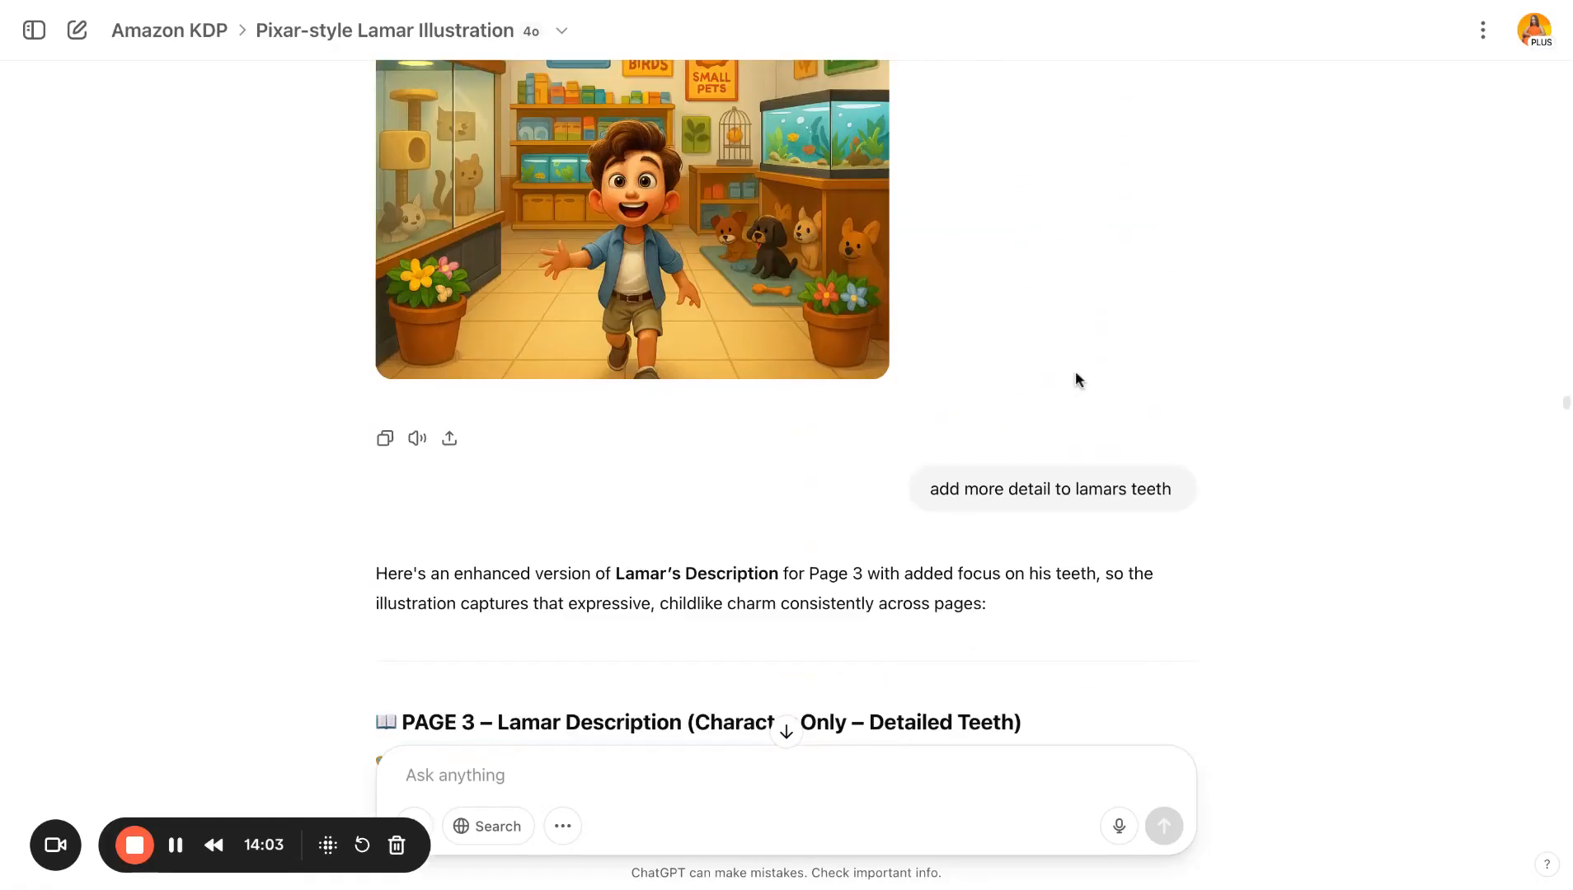
scroll(1075, 371, down, 4)
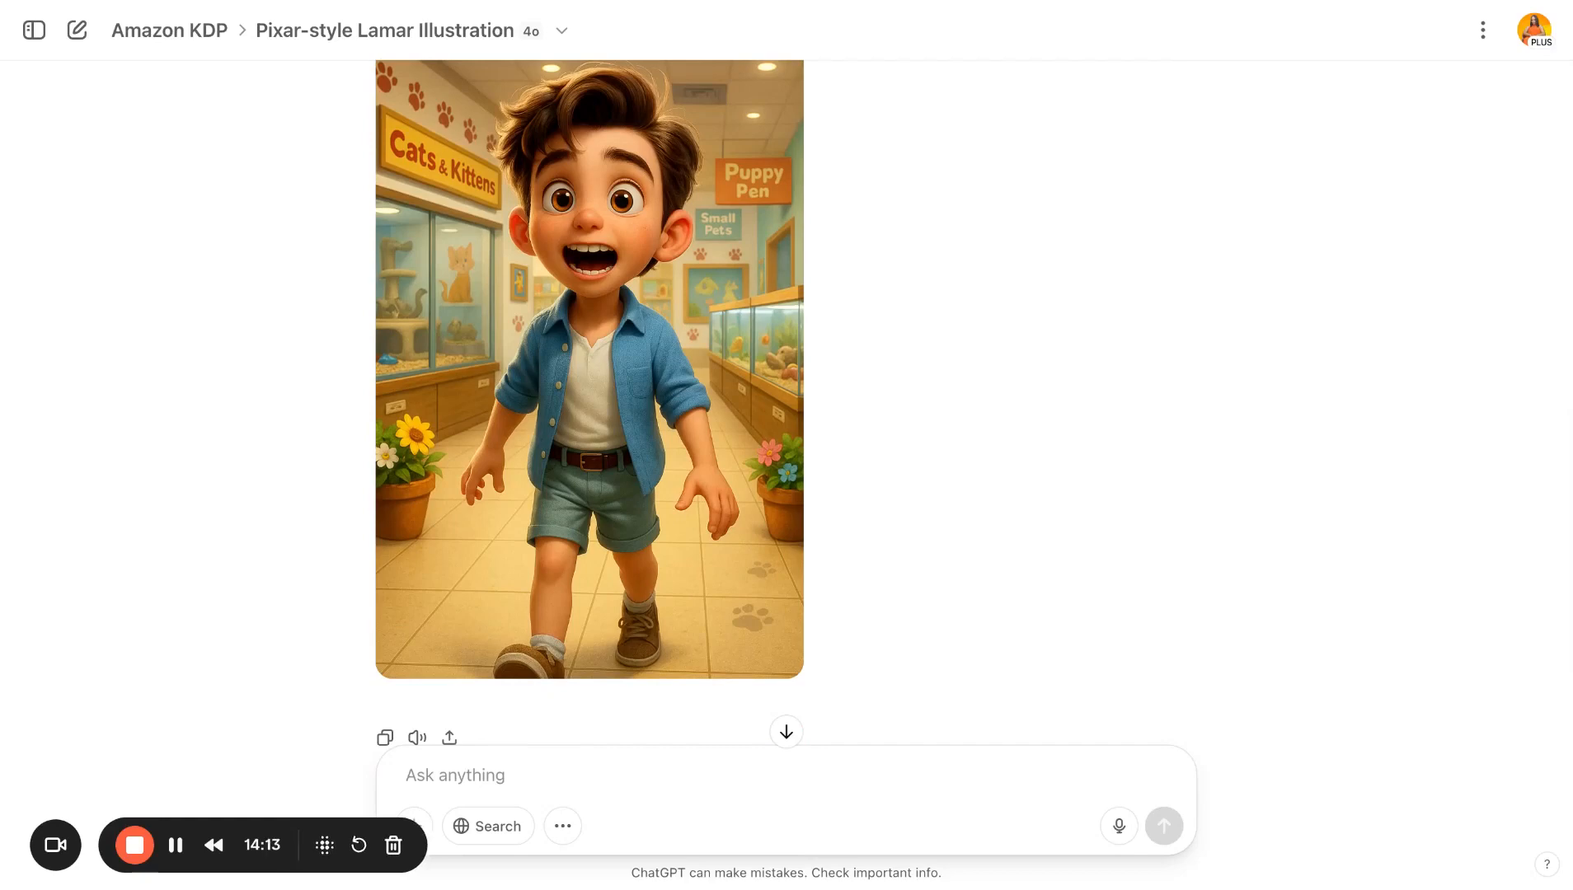
scroll(785, 403, down, 10)
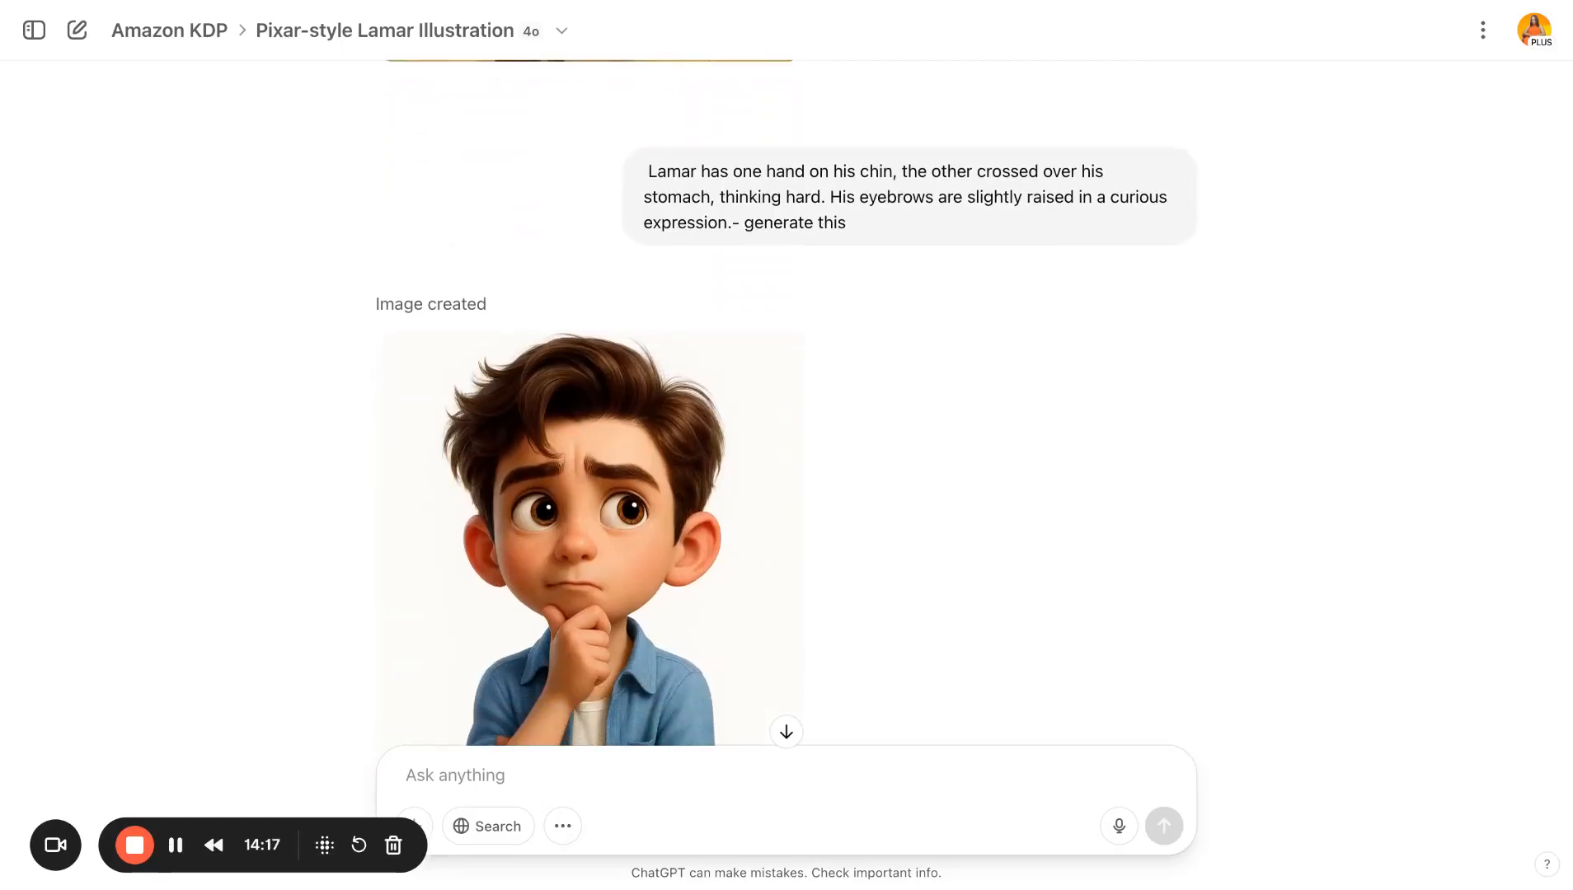
scroll(785, 402, down, 12)
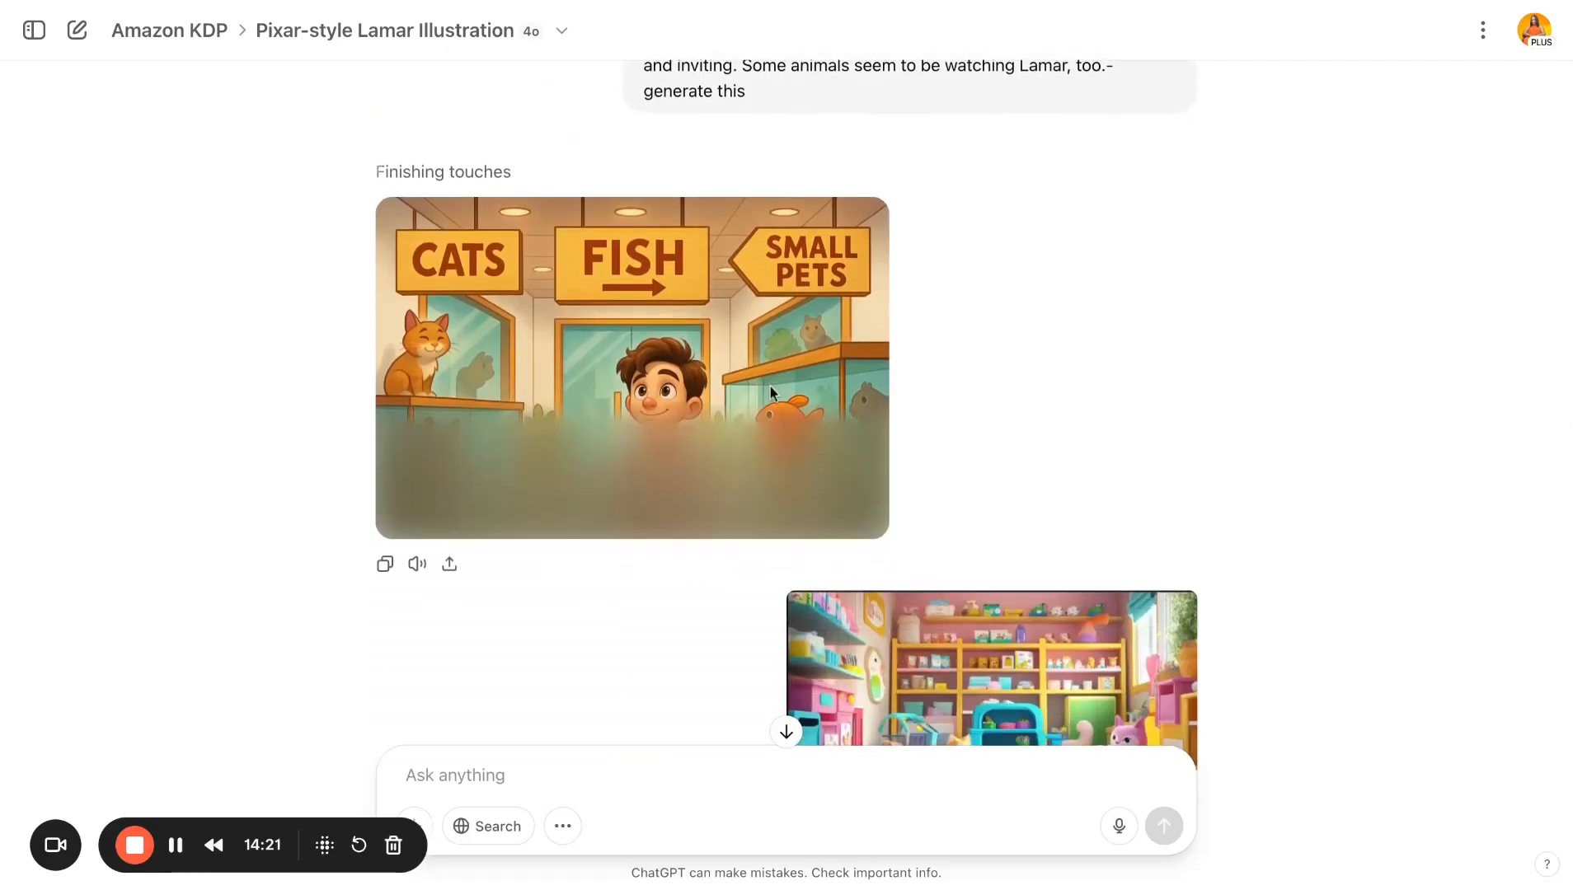
scroll(771, 386, down, 1)
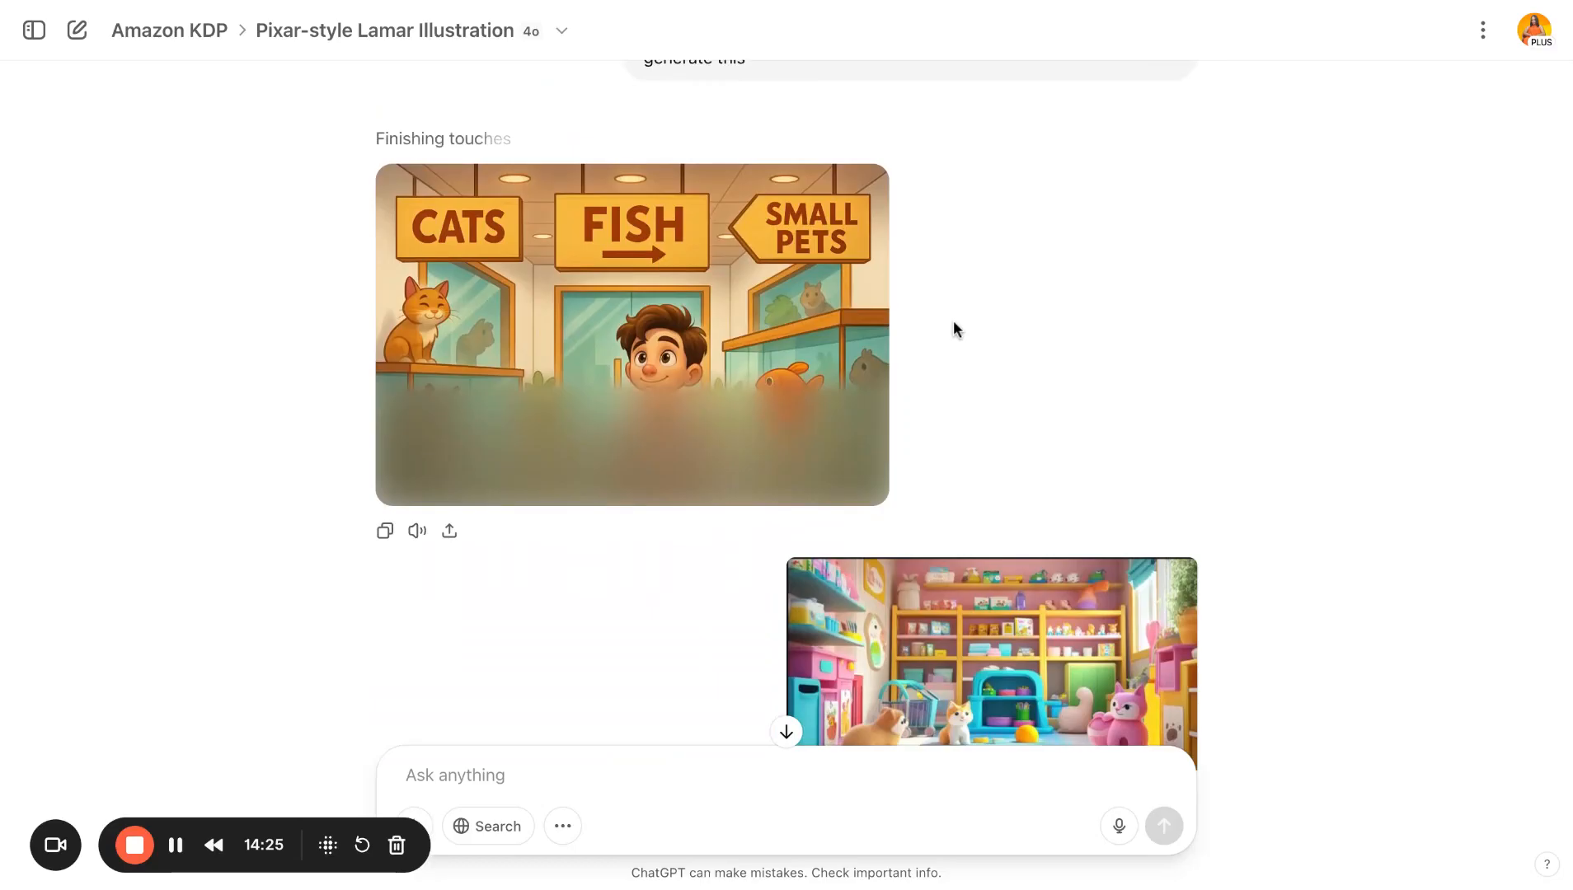
scroll(953, 326, down, 3)
- Review the uploaded colour-and-lighting reference image, the shirt-consistency request, and the reusable pet store background style prompt
scroll(954, 326, down, 1)
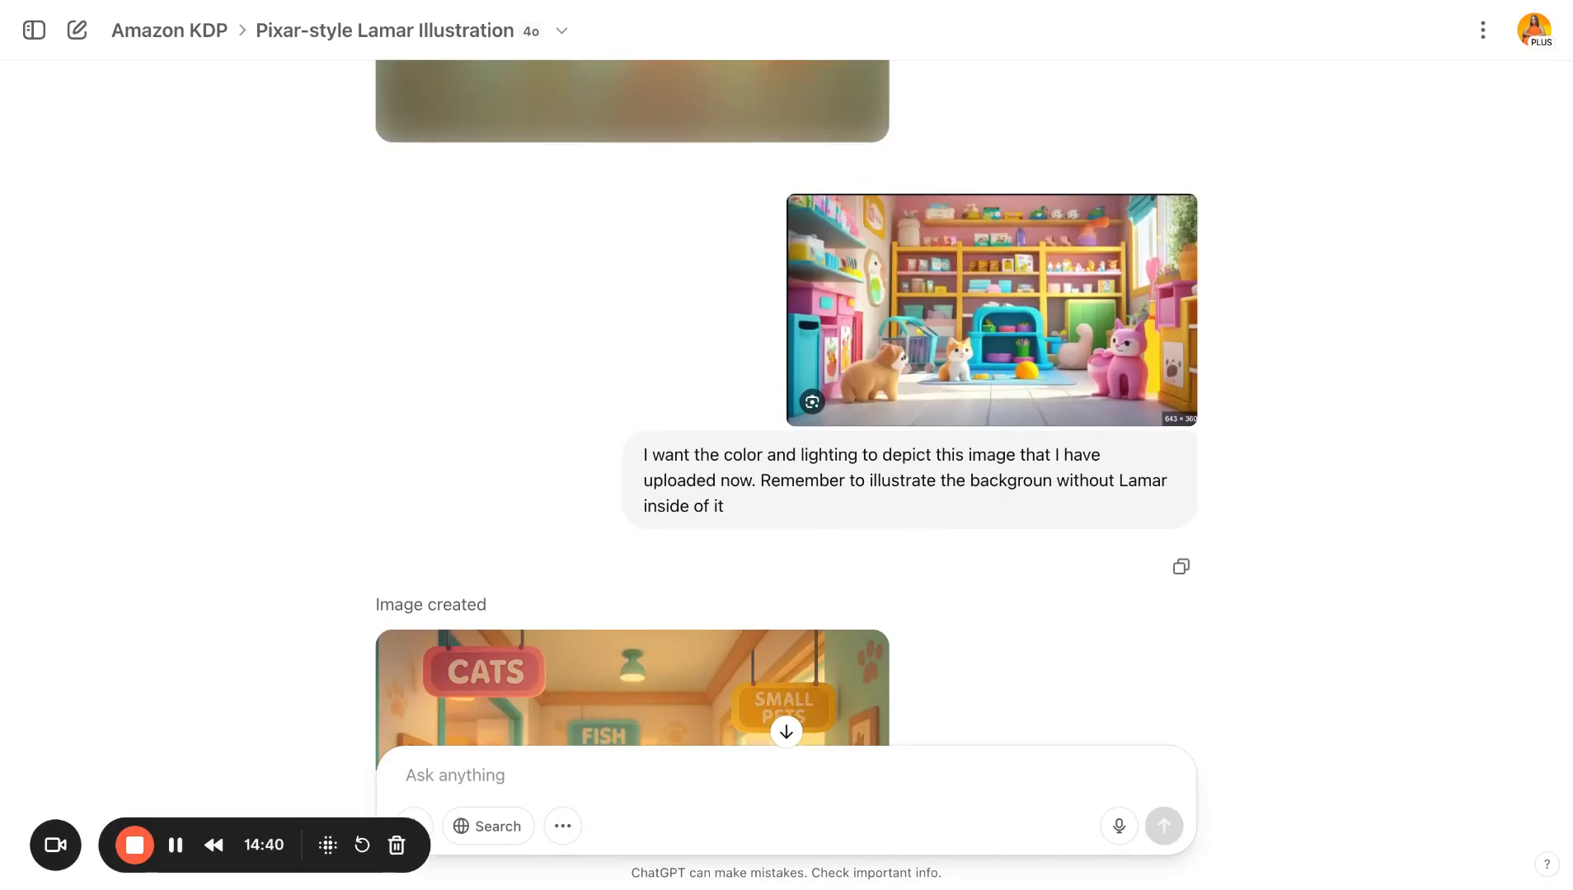
scroll(786, 462, down, 2)
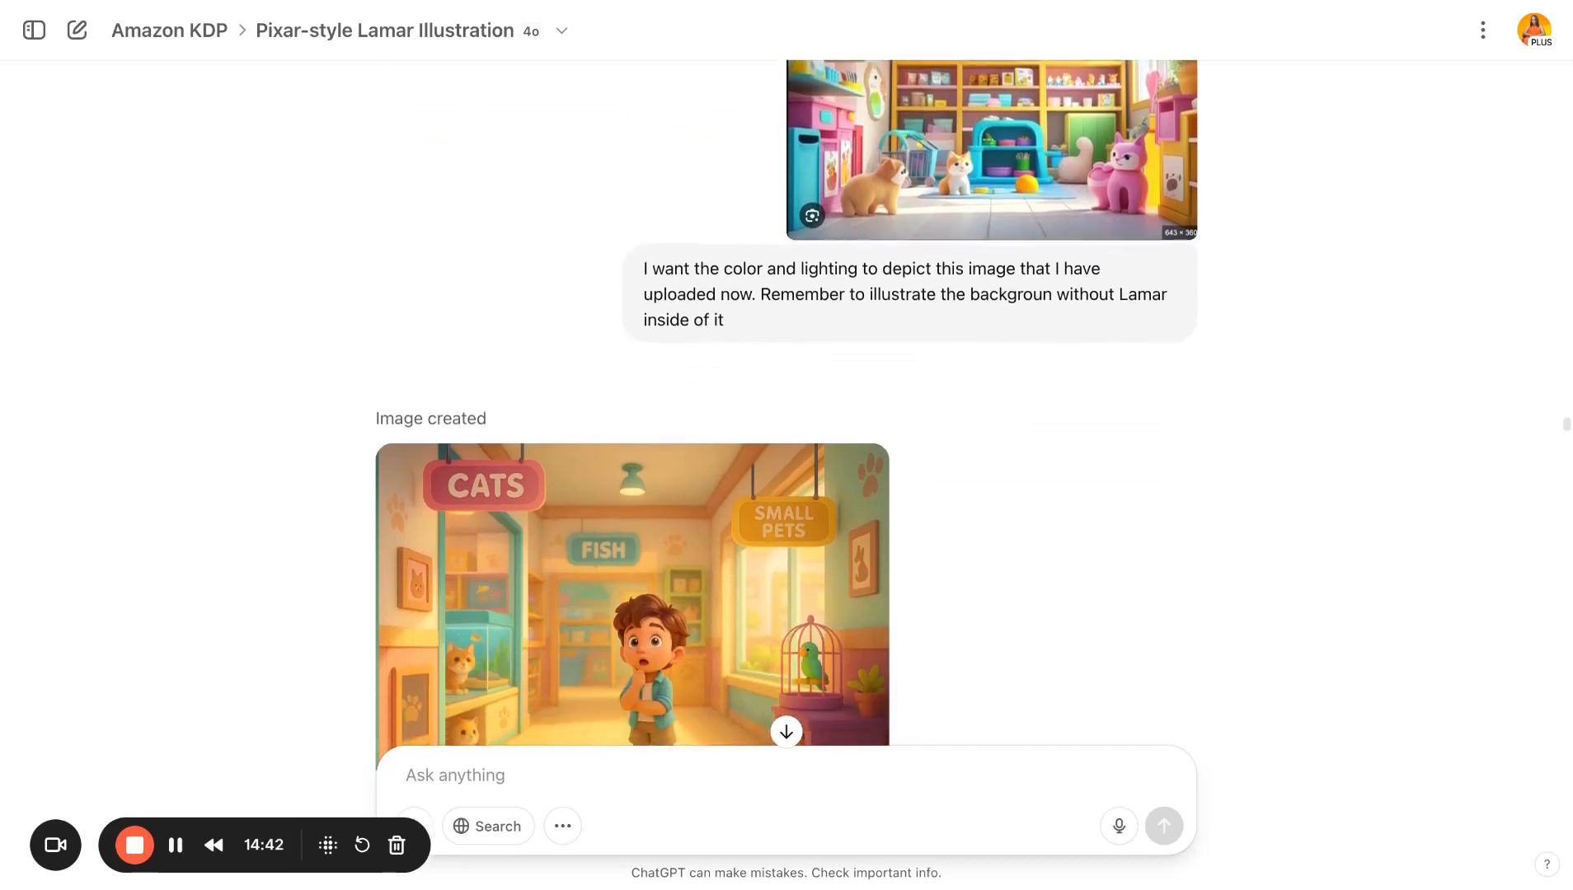
scroll(1072, 108, up, 1)
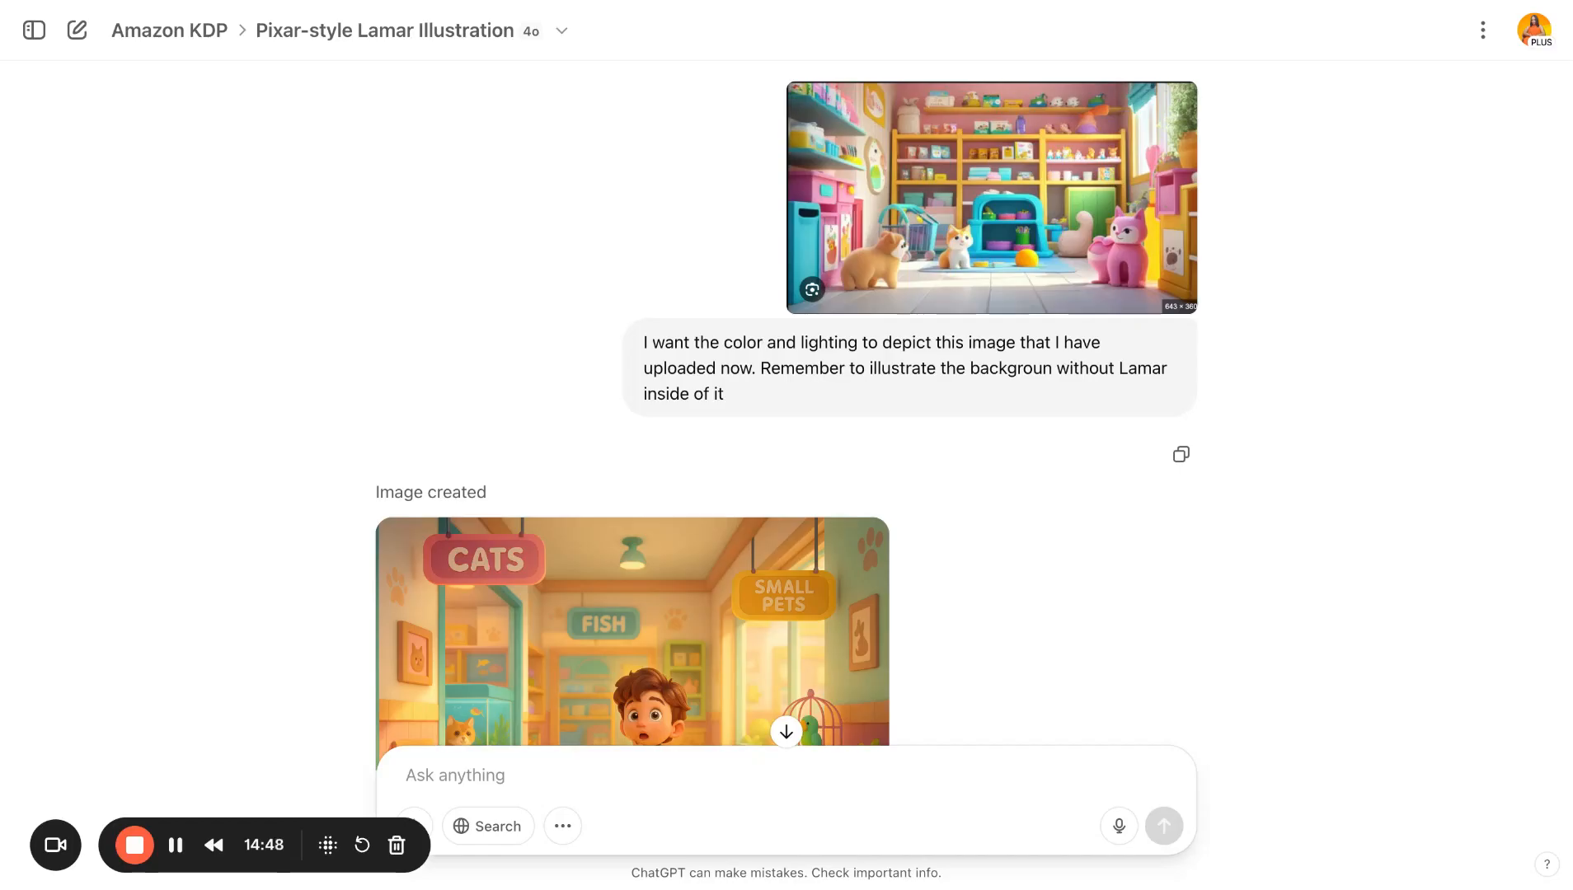
scroll(1085, 404, down, 6)
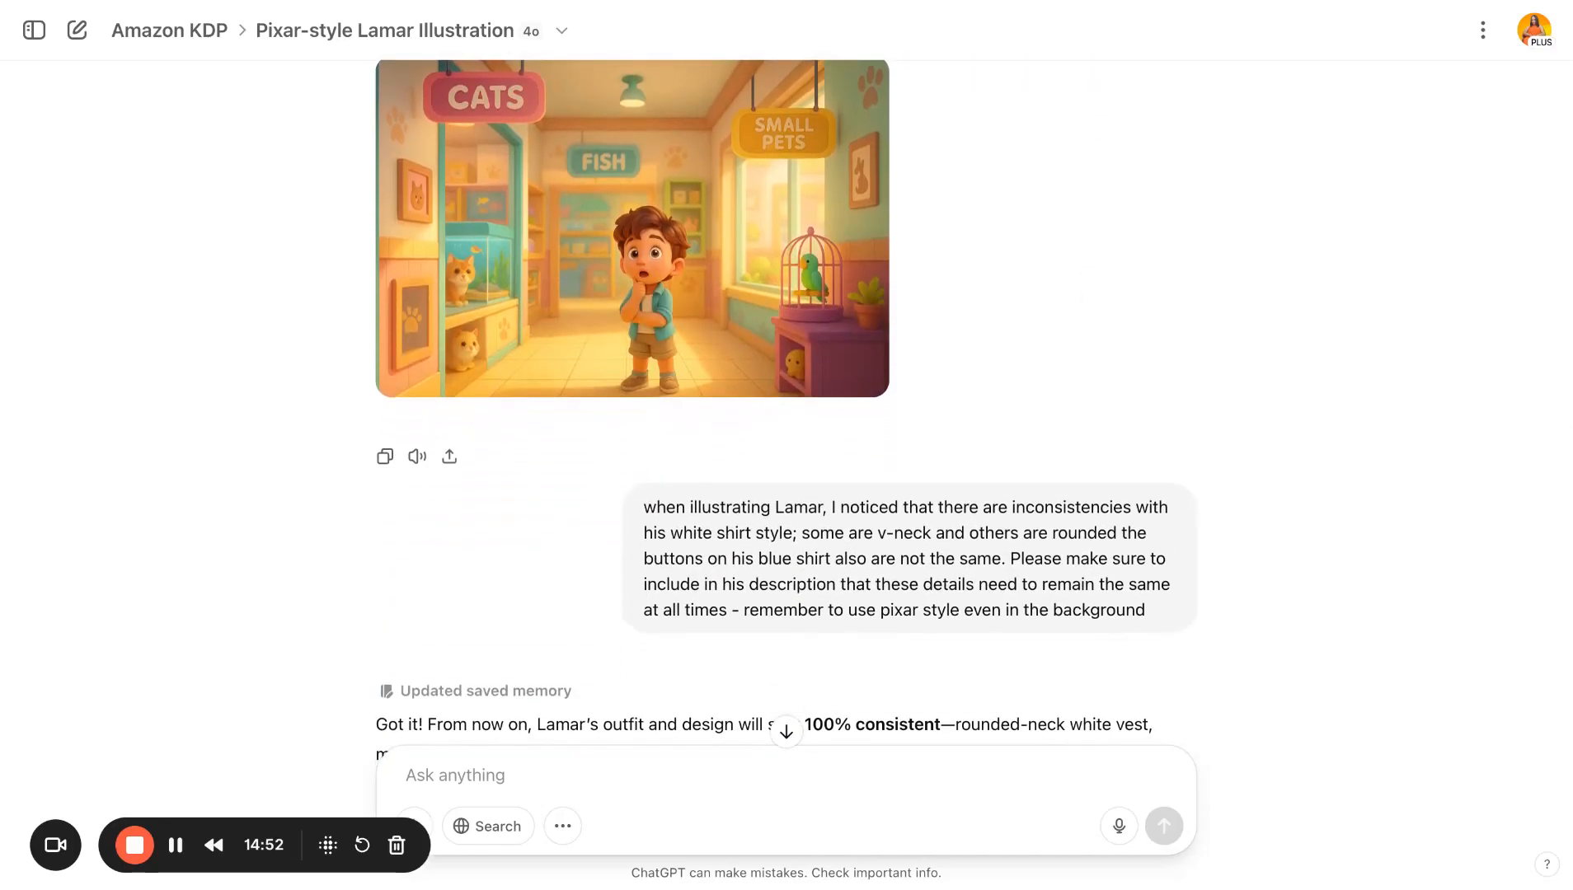
scroll(786, 396, up, 1)
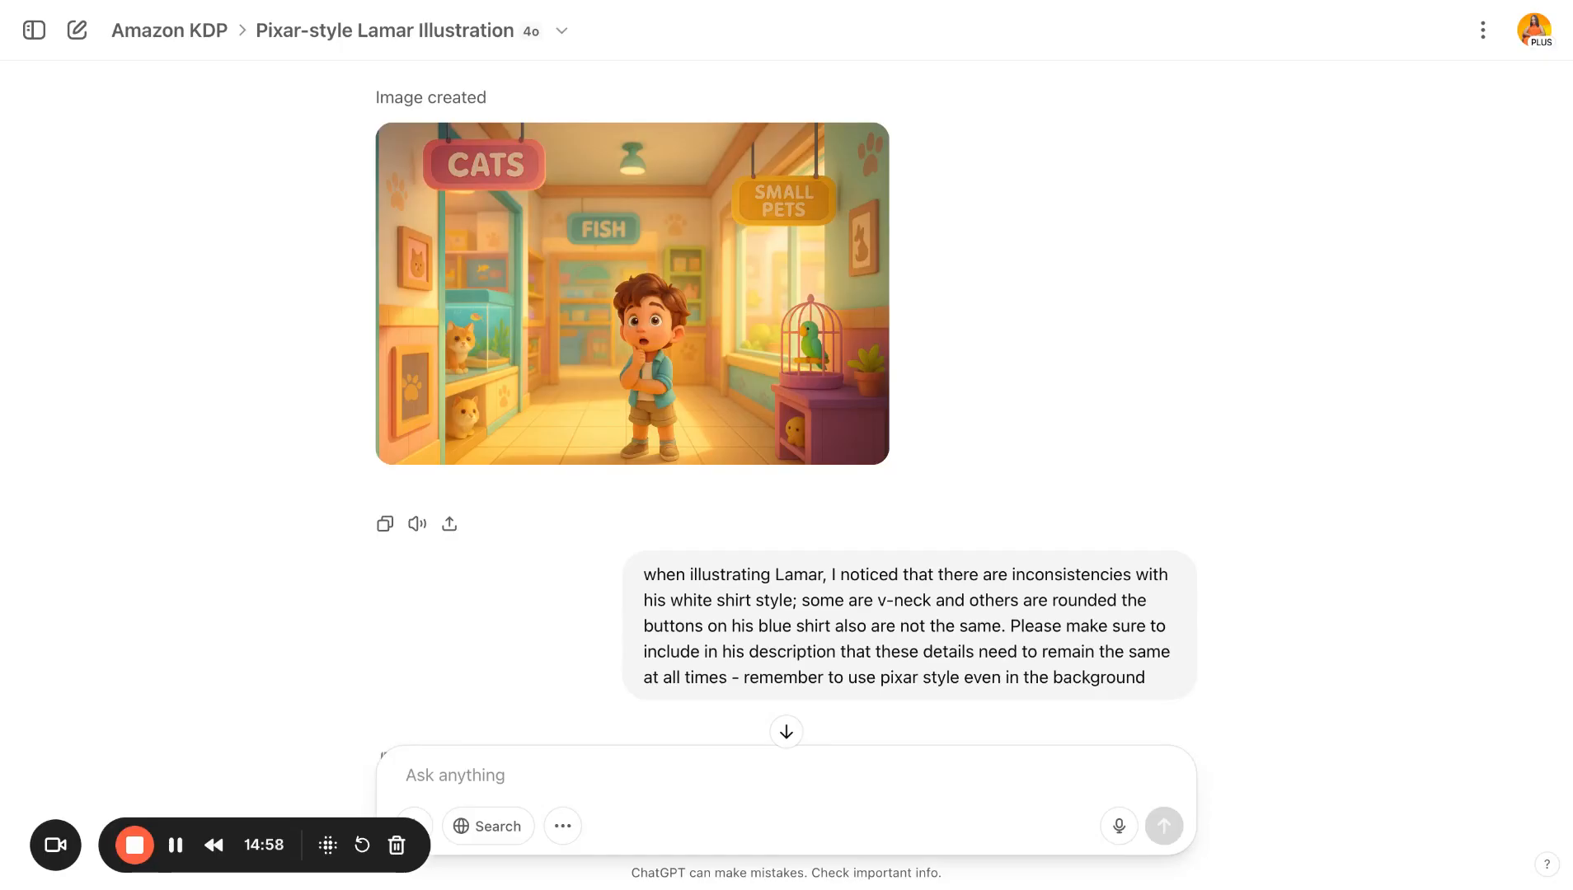
scroll(1088, 332, down, 8)
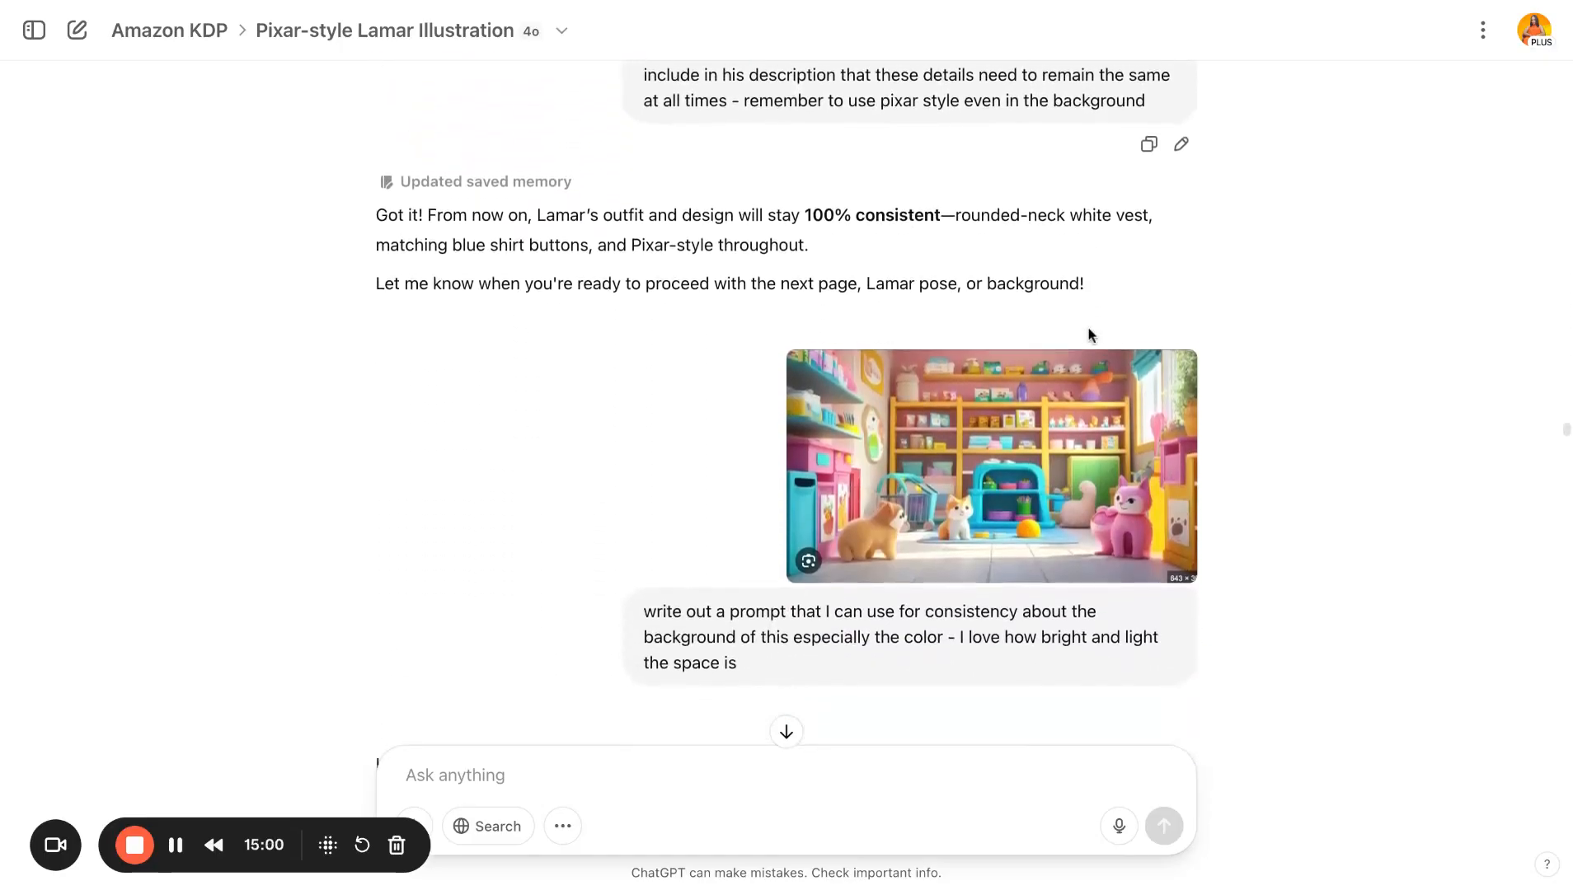
scroll(786, 396, down, 5)
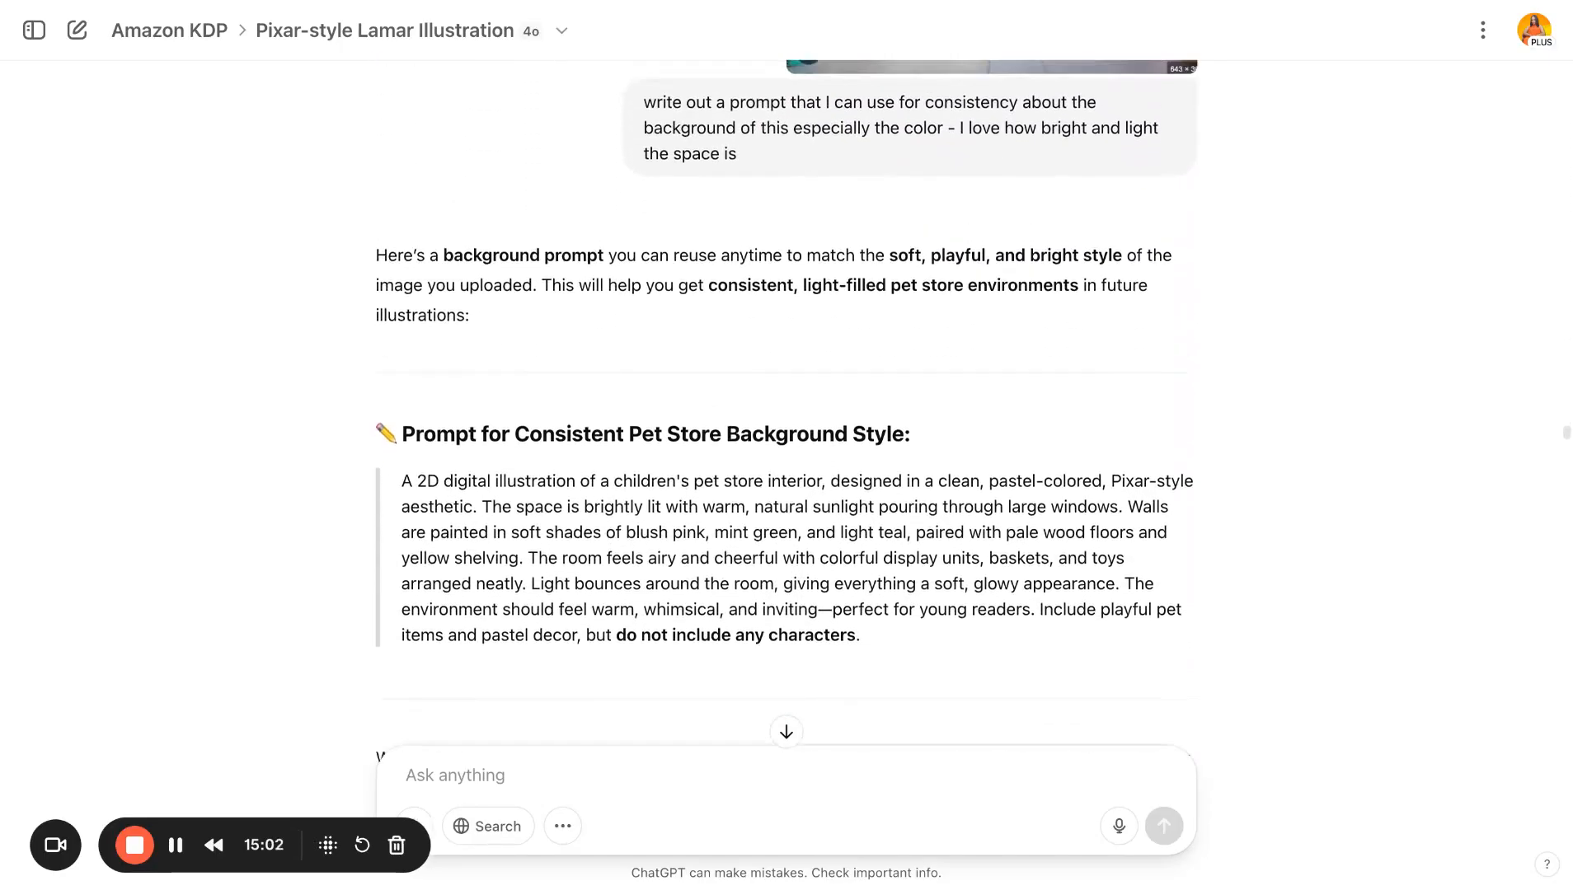
scroll(765, 207, up, 1)
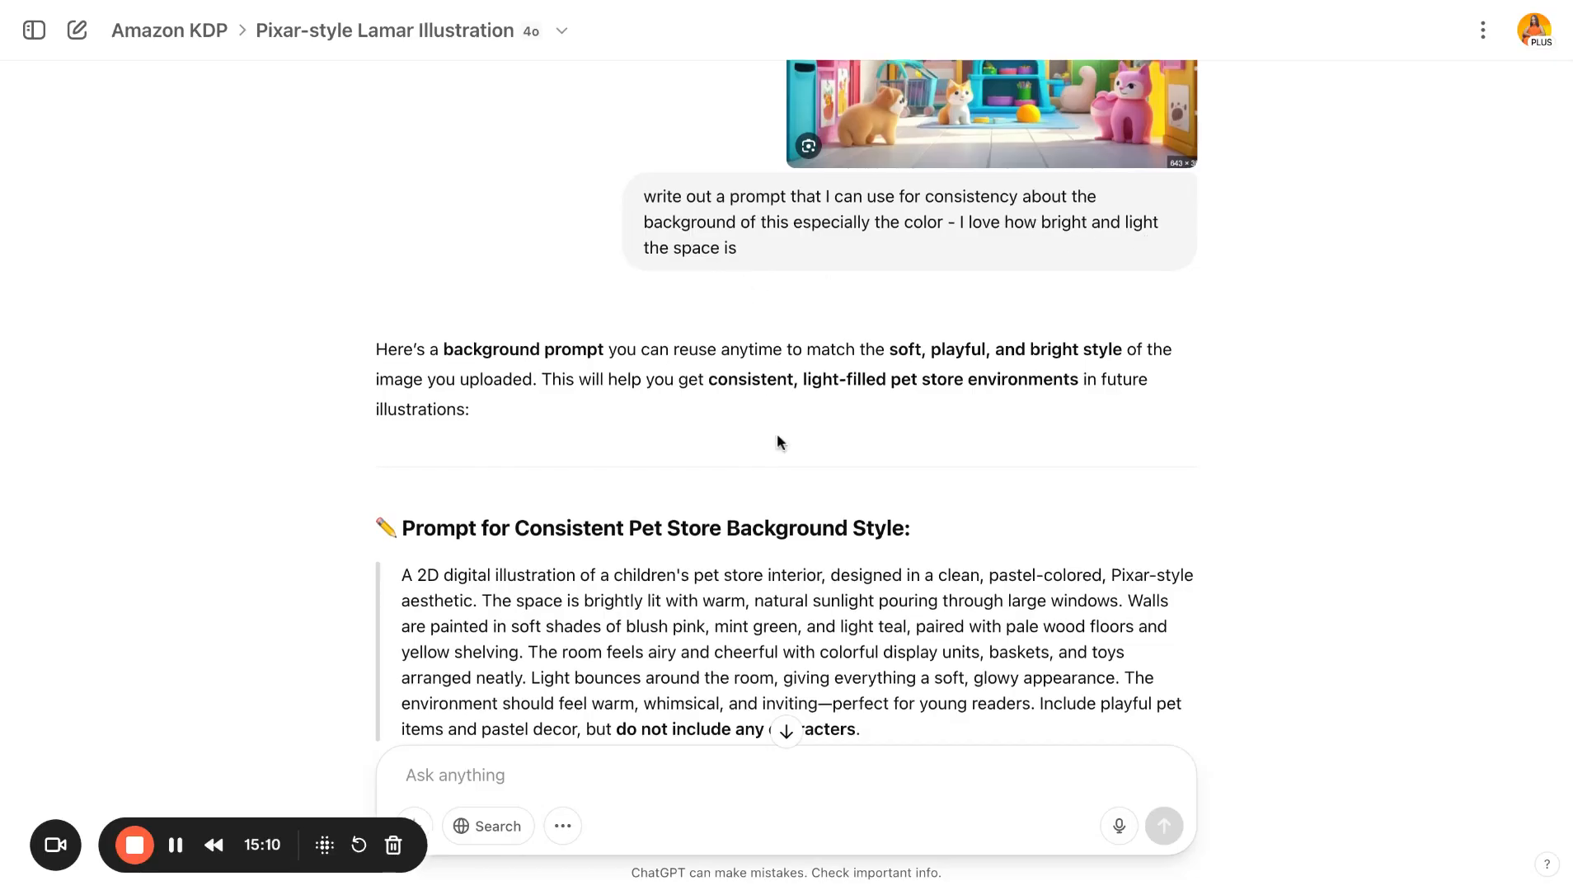
scroll(777, 432, down, 3)
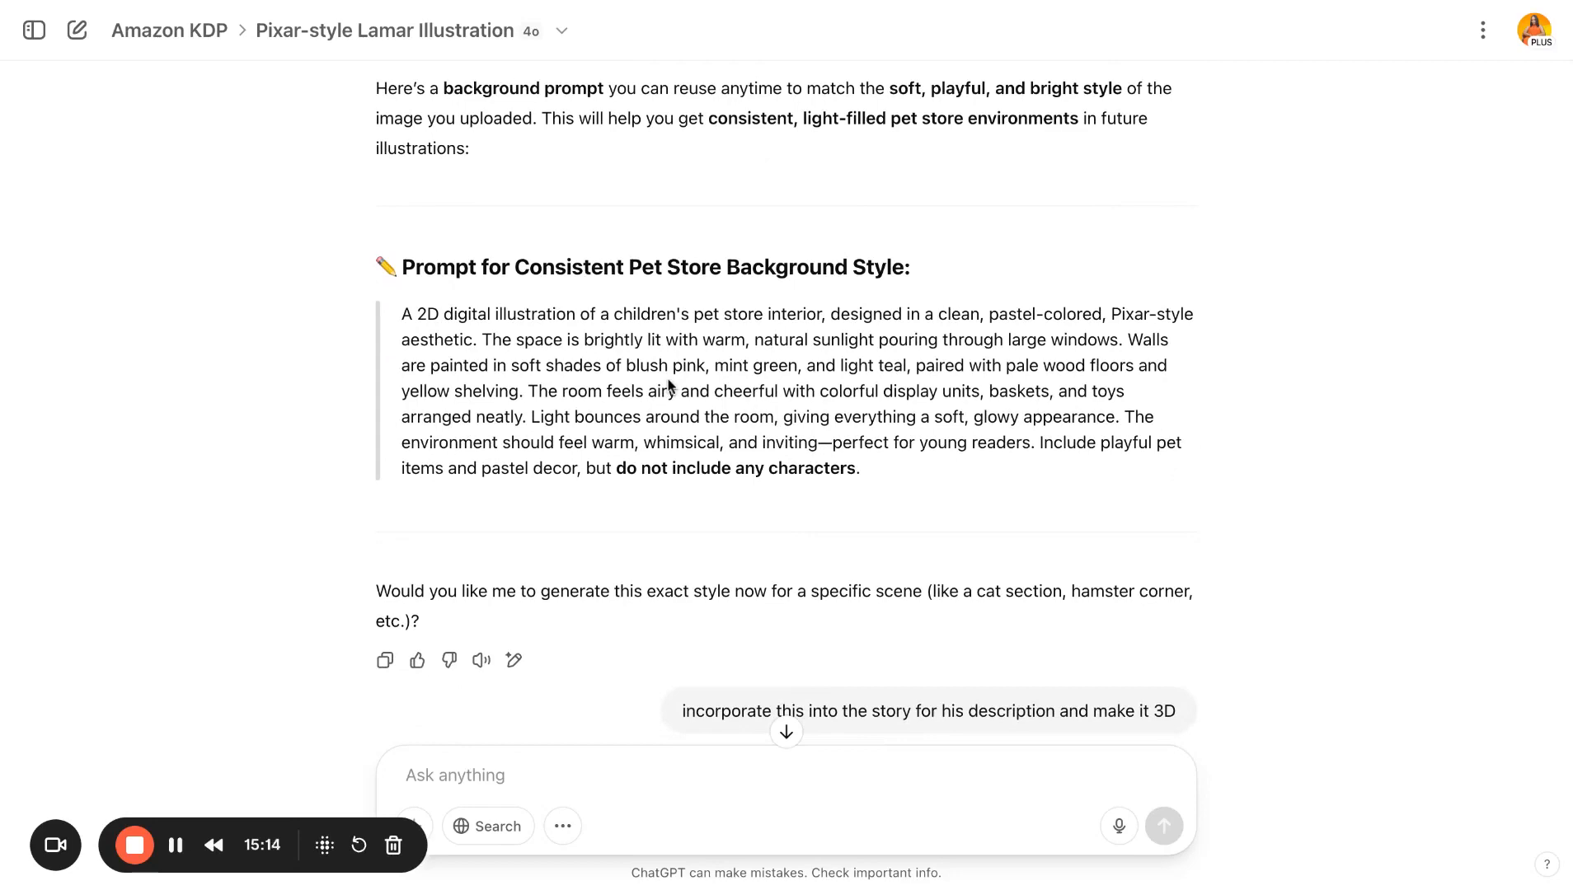
scroll(786, 404, down, 4)
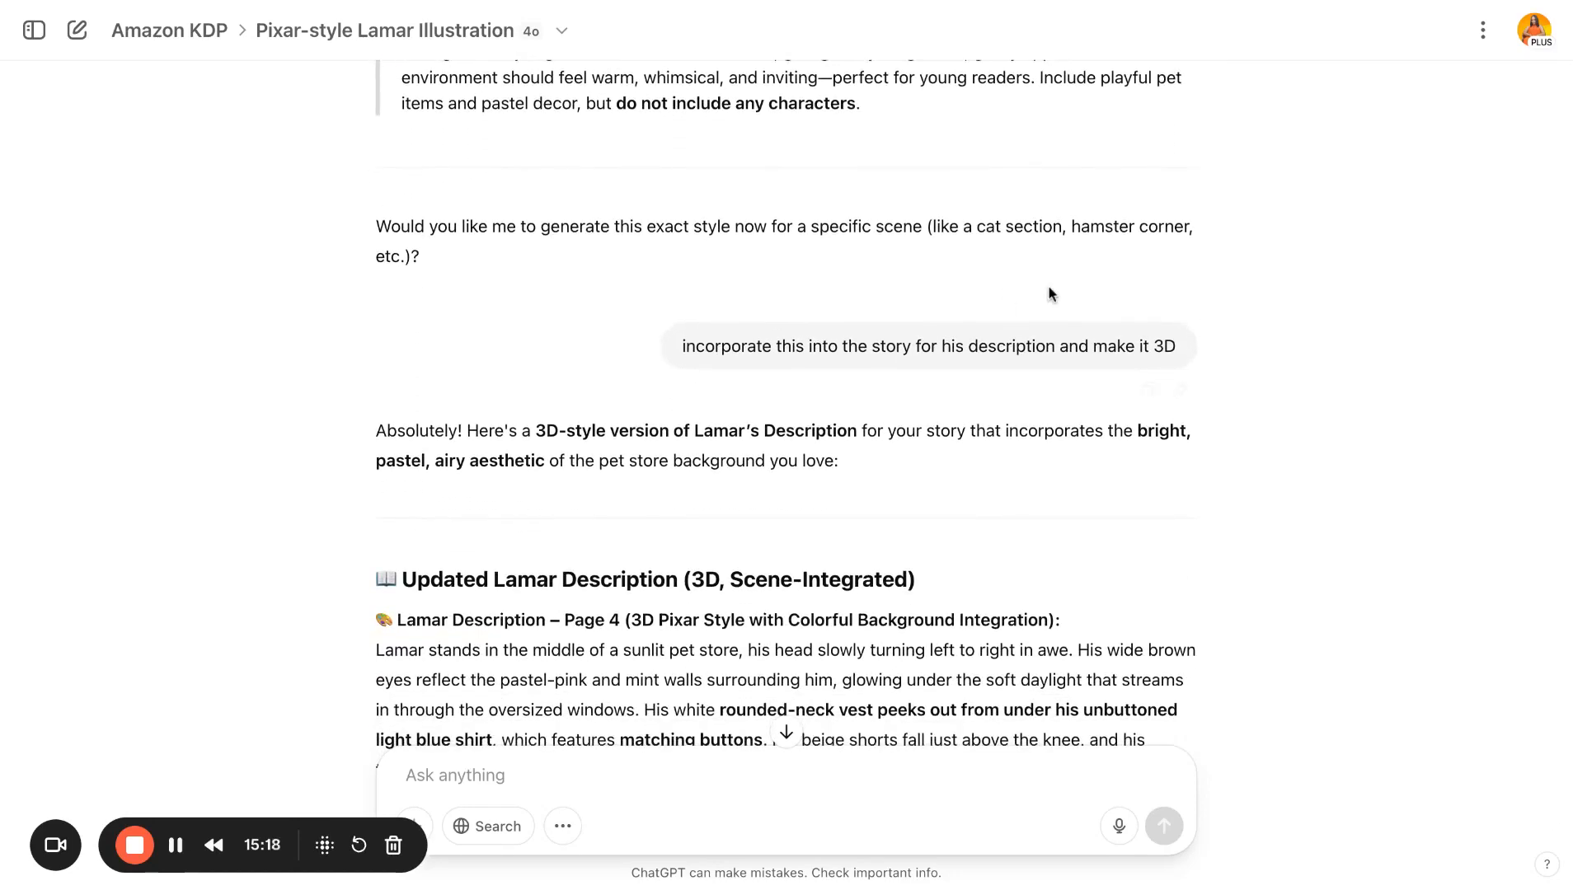
- Highlight the 3D request and the 3D Pixar Style heading in the updated Page 4 Lamar description and read it
double_click(1155, 345)
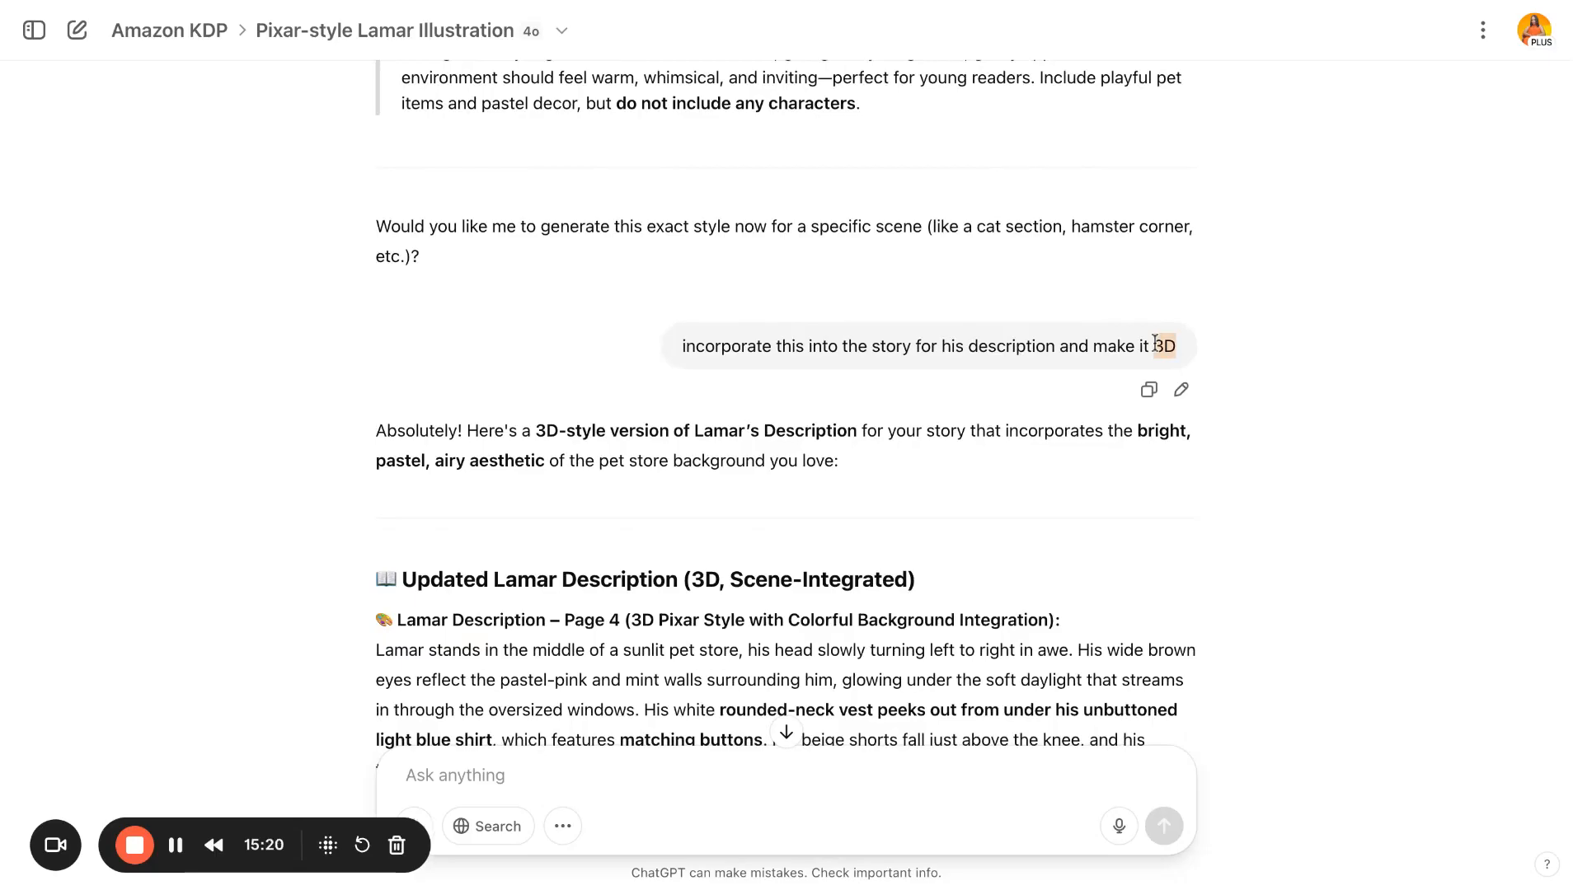
click(814, 546)
scroll(814, 546, down, 6)
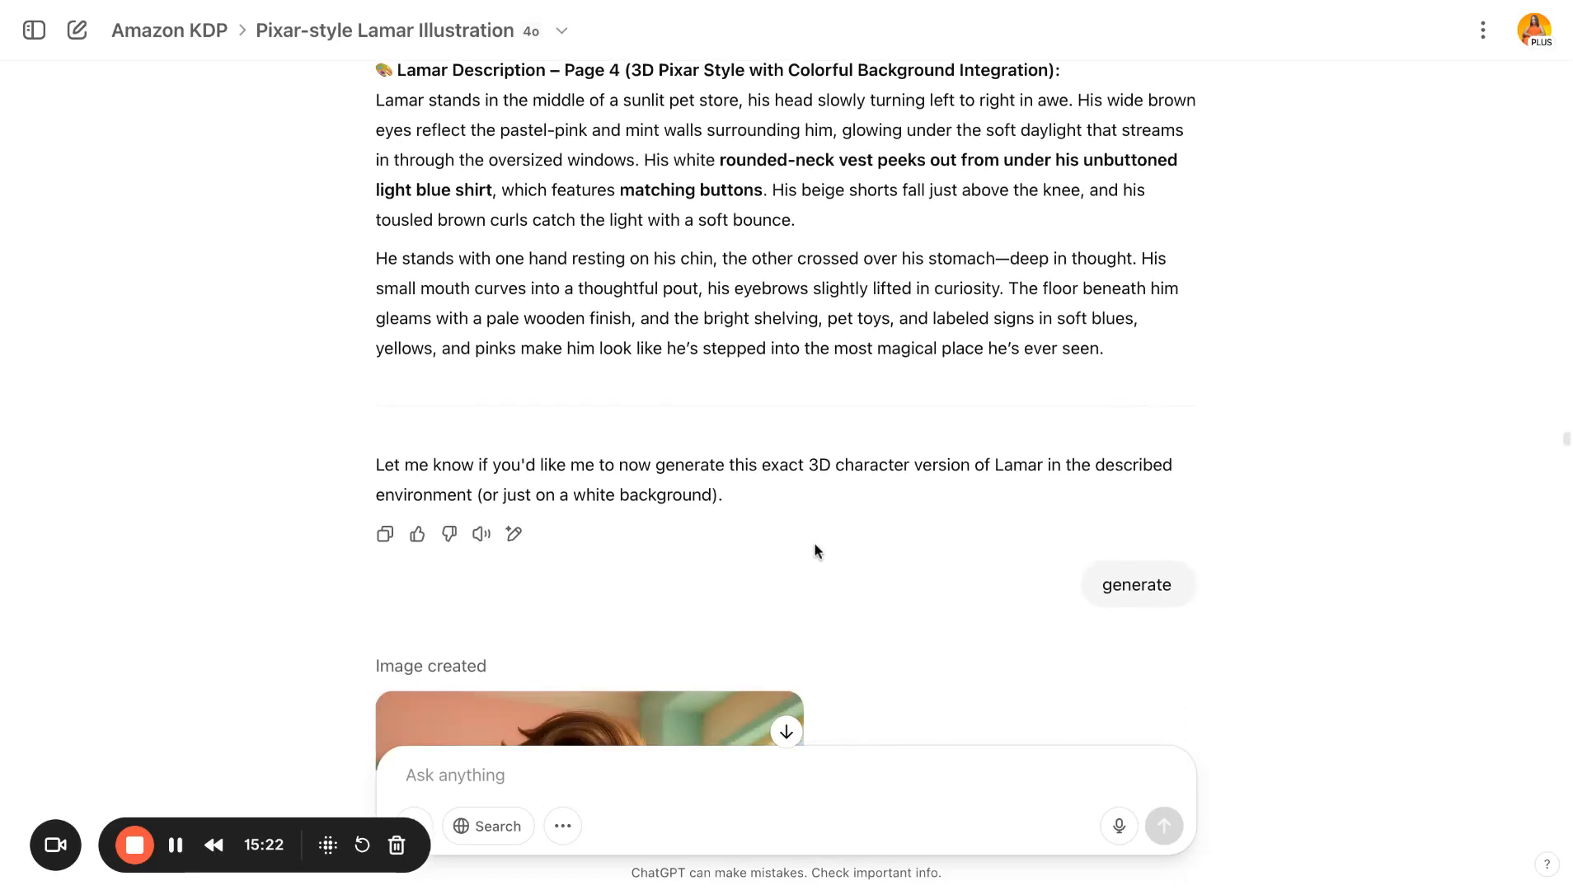
scroll(792, 534, up, 1)
drag(630, 131, 814, 130)
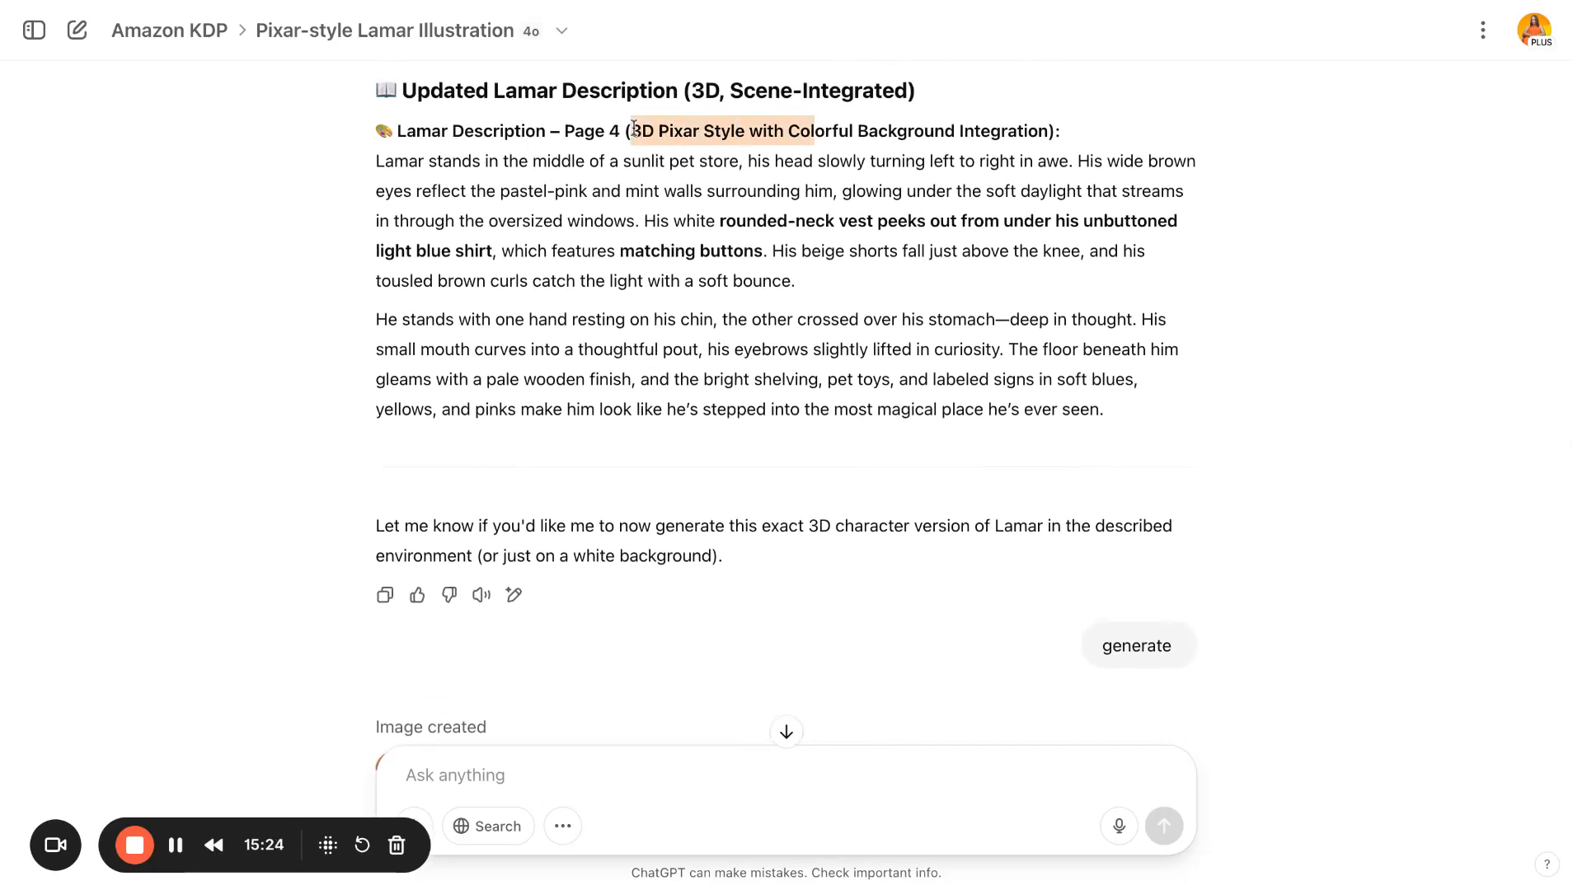
click(819, 187)
scroll(819, 187, down, 7)
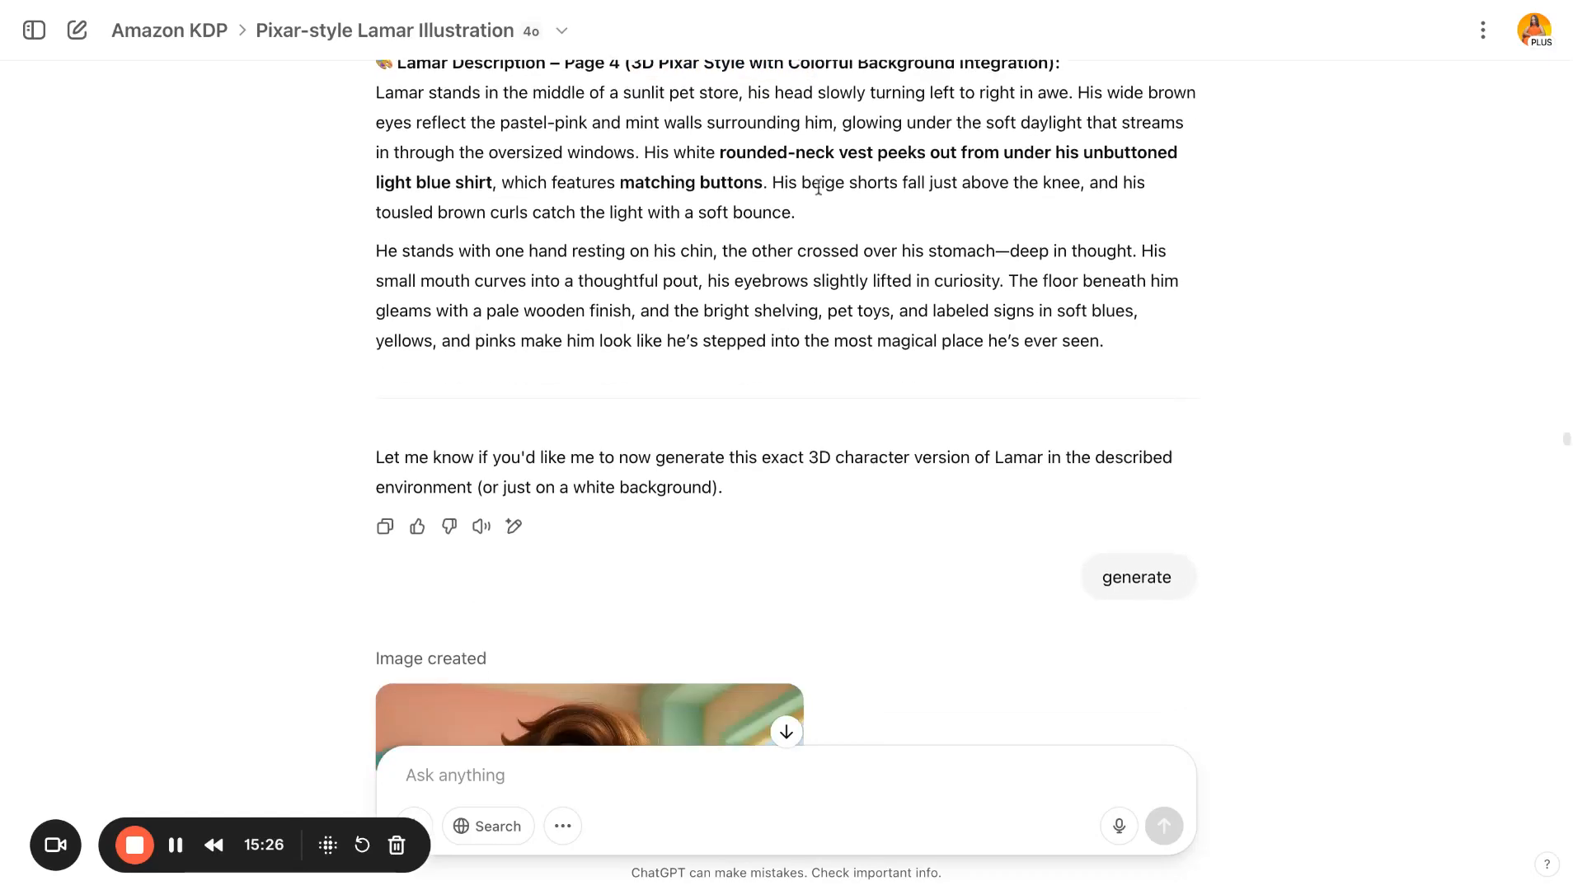
scroll(747, 301, down, 2)
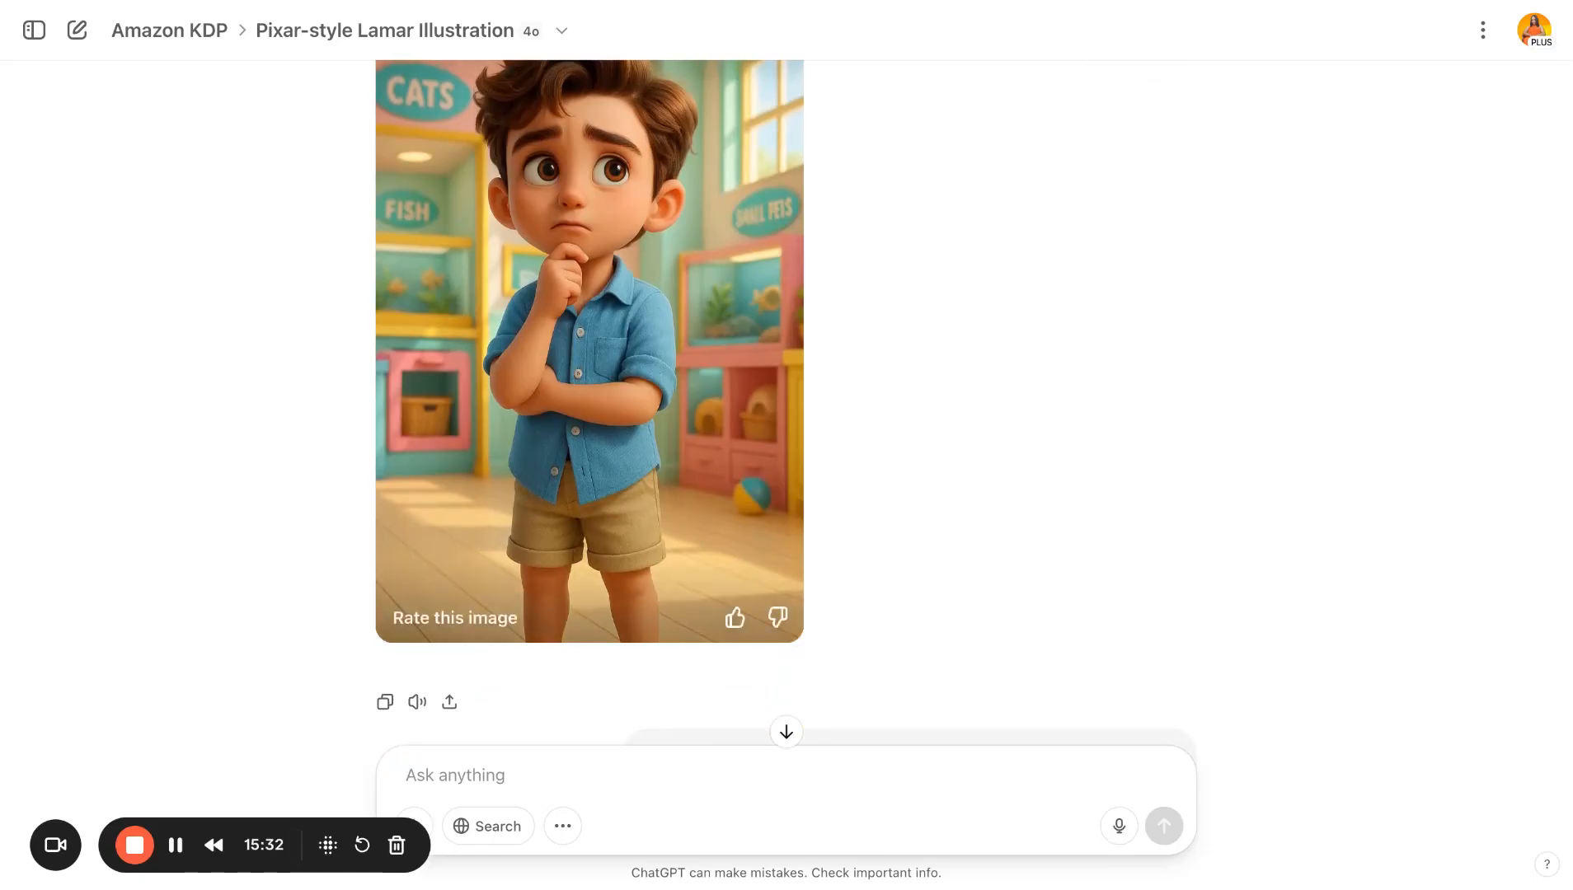
- Review the generated 3D Lamar image, the open-shirt reminder, and the 3D Pete's Pets storefront prompt and illustration
scroll(839, 351, up, 3)
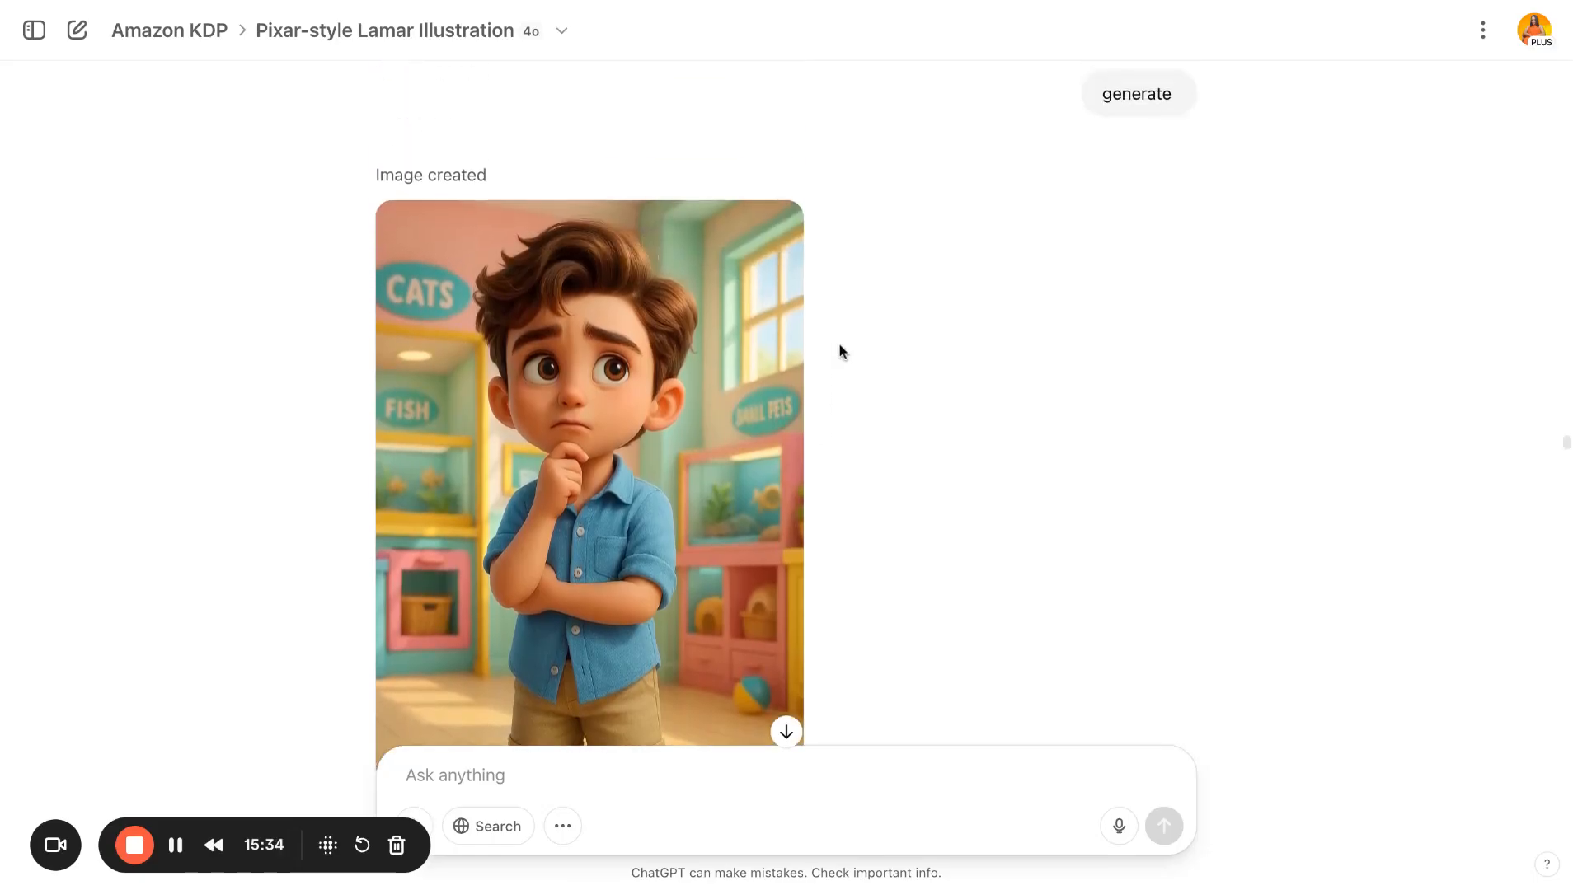
scroll(786, 412, down, 1)
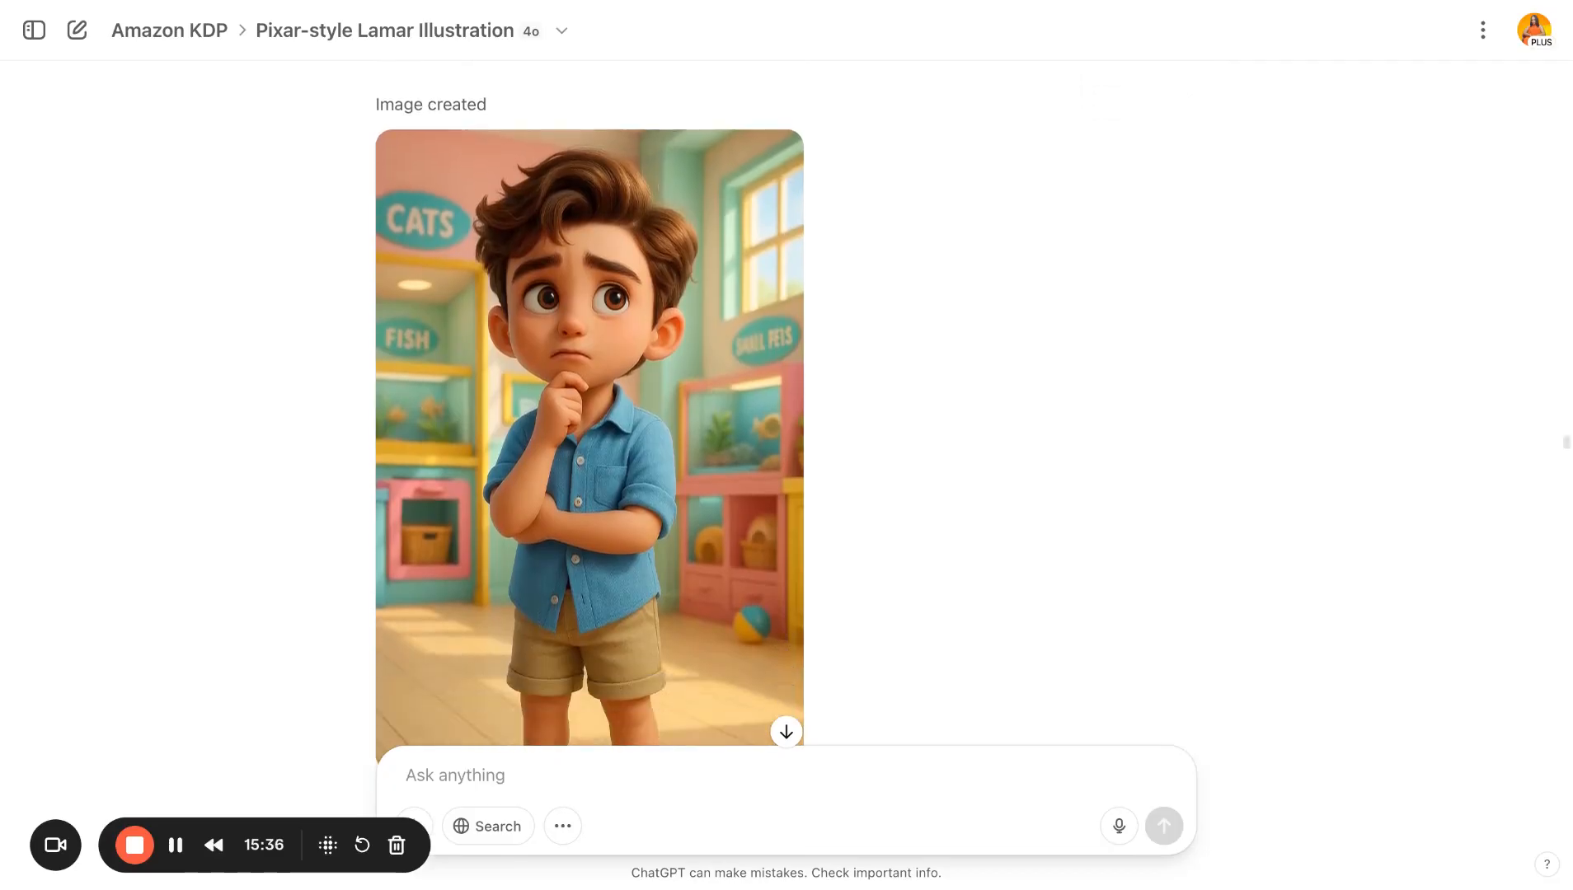
scroll(786, 412, down, 10)
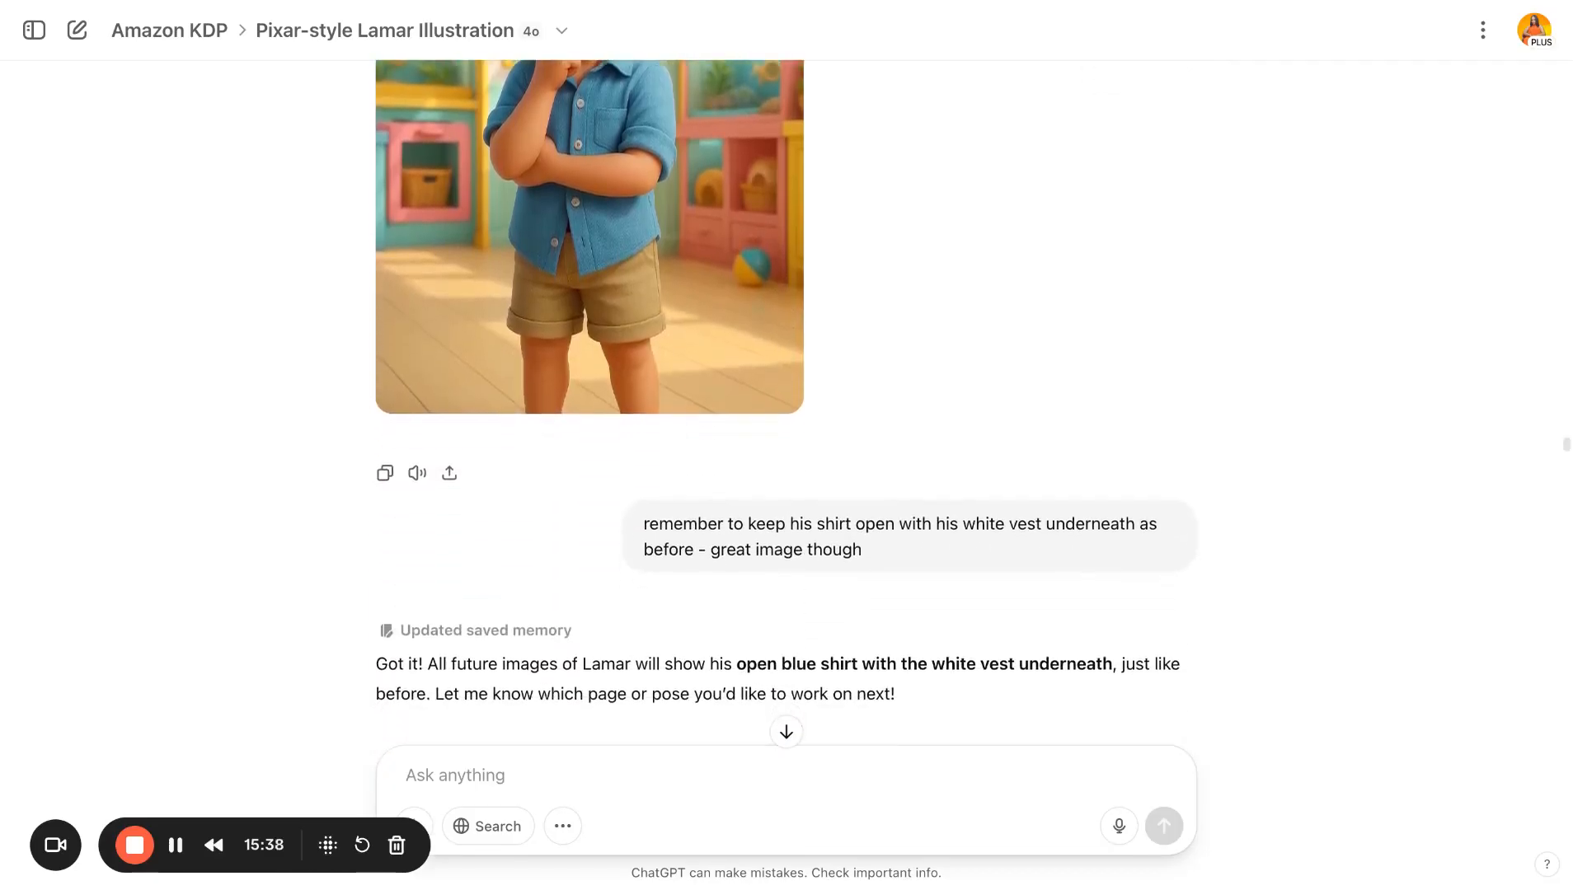
scroll(786, 412, down, 5)
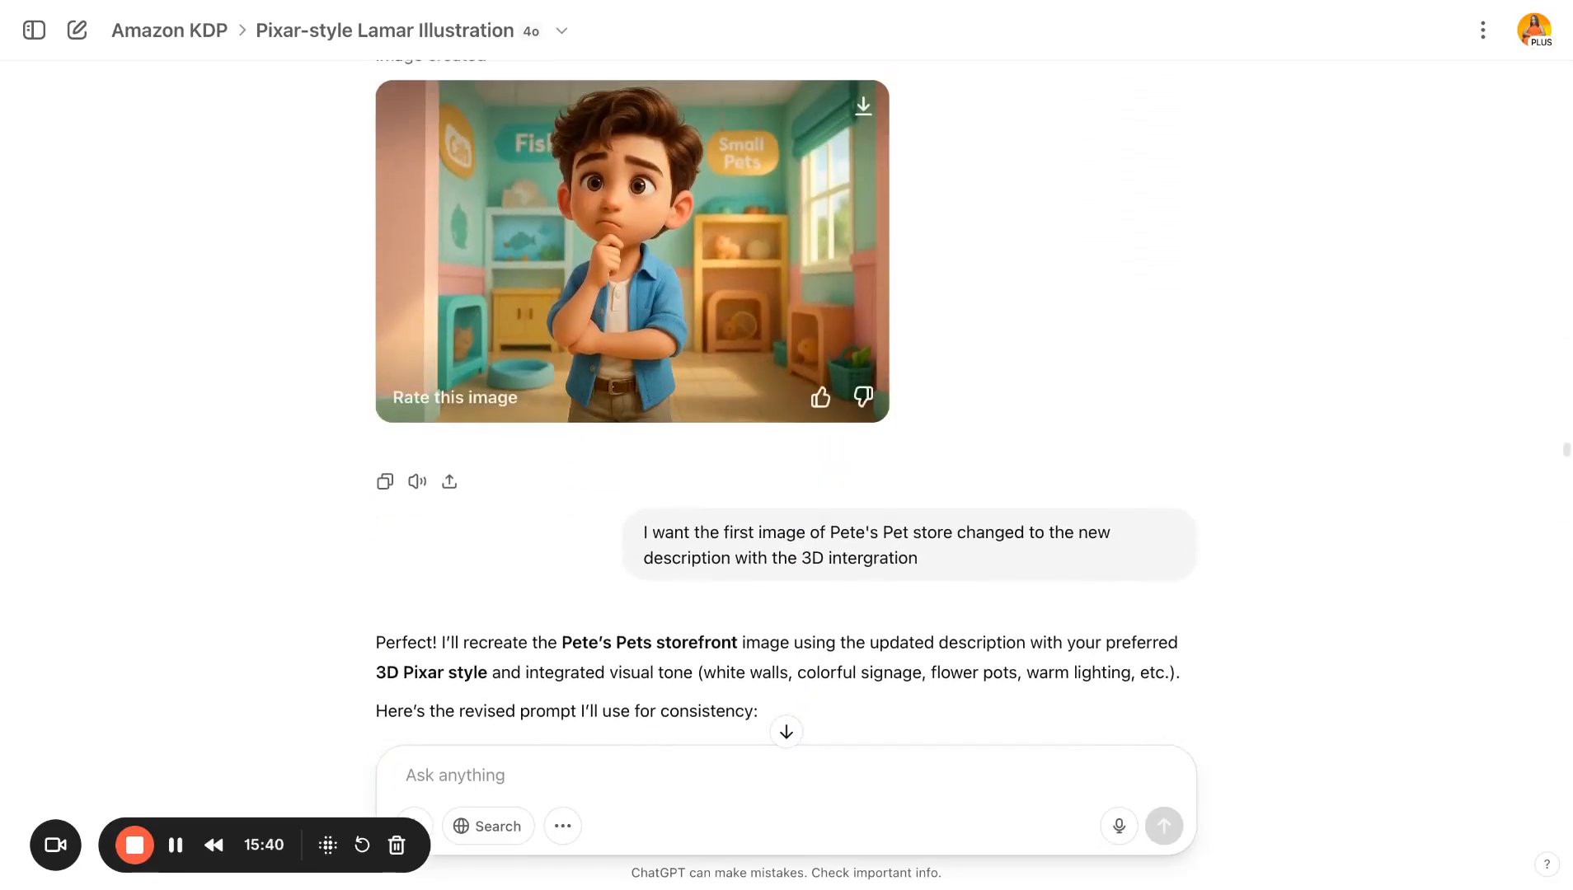
scroll(786, 413, down, 15)
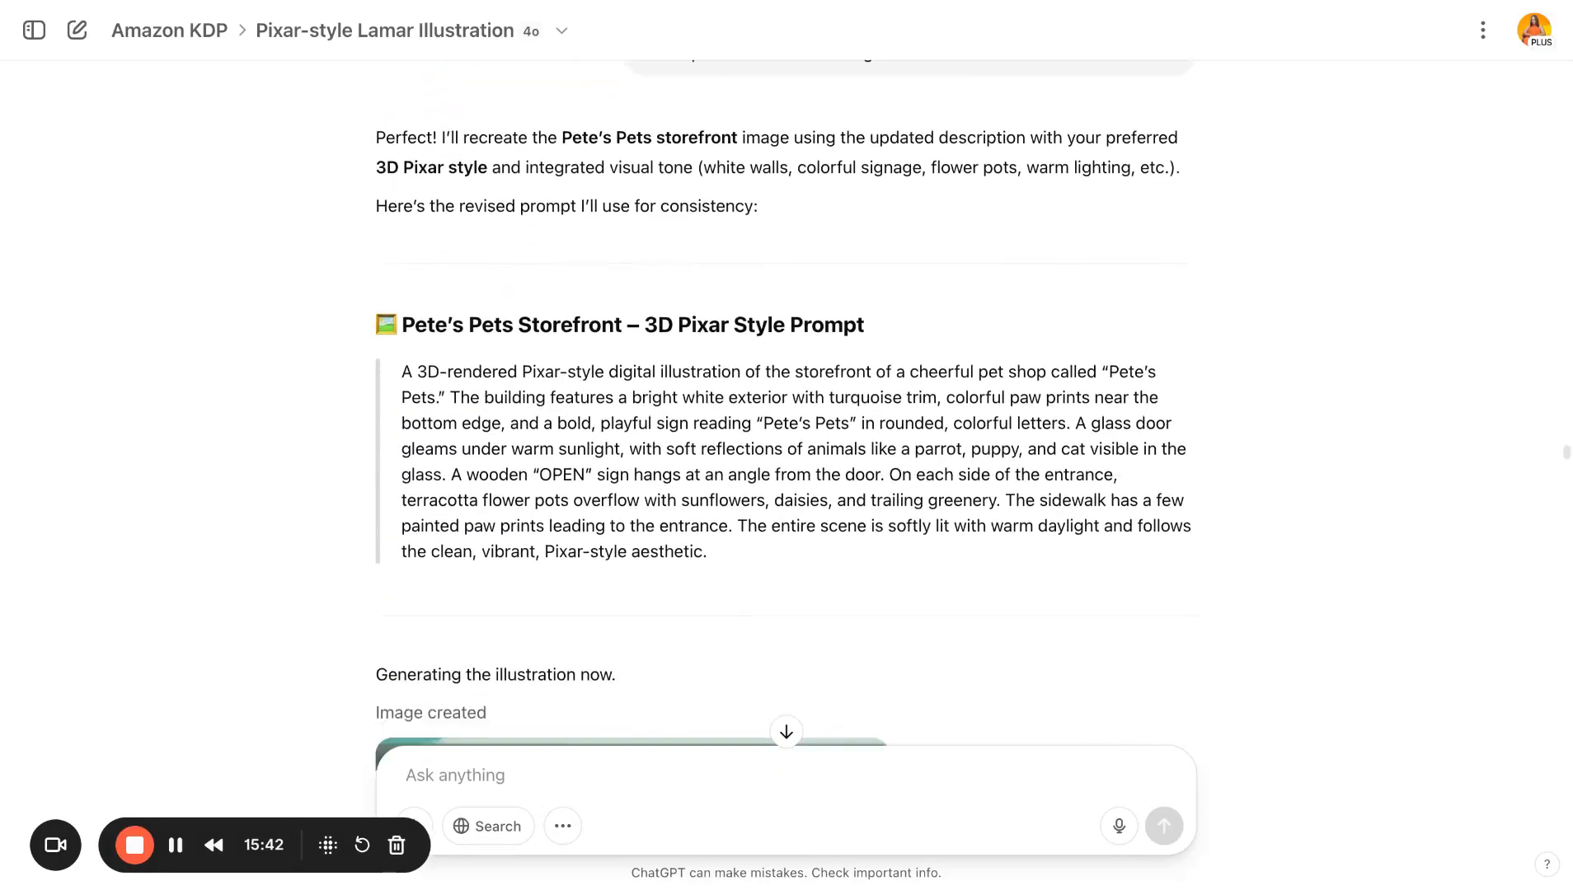
scroll(632, 412, down, 2)
scroll(633, 412, up, 1)
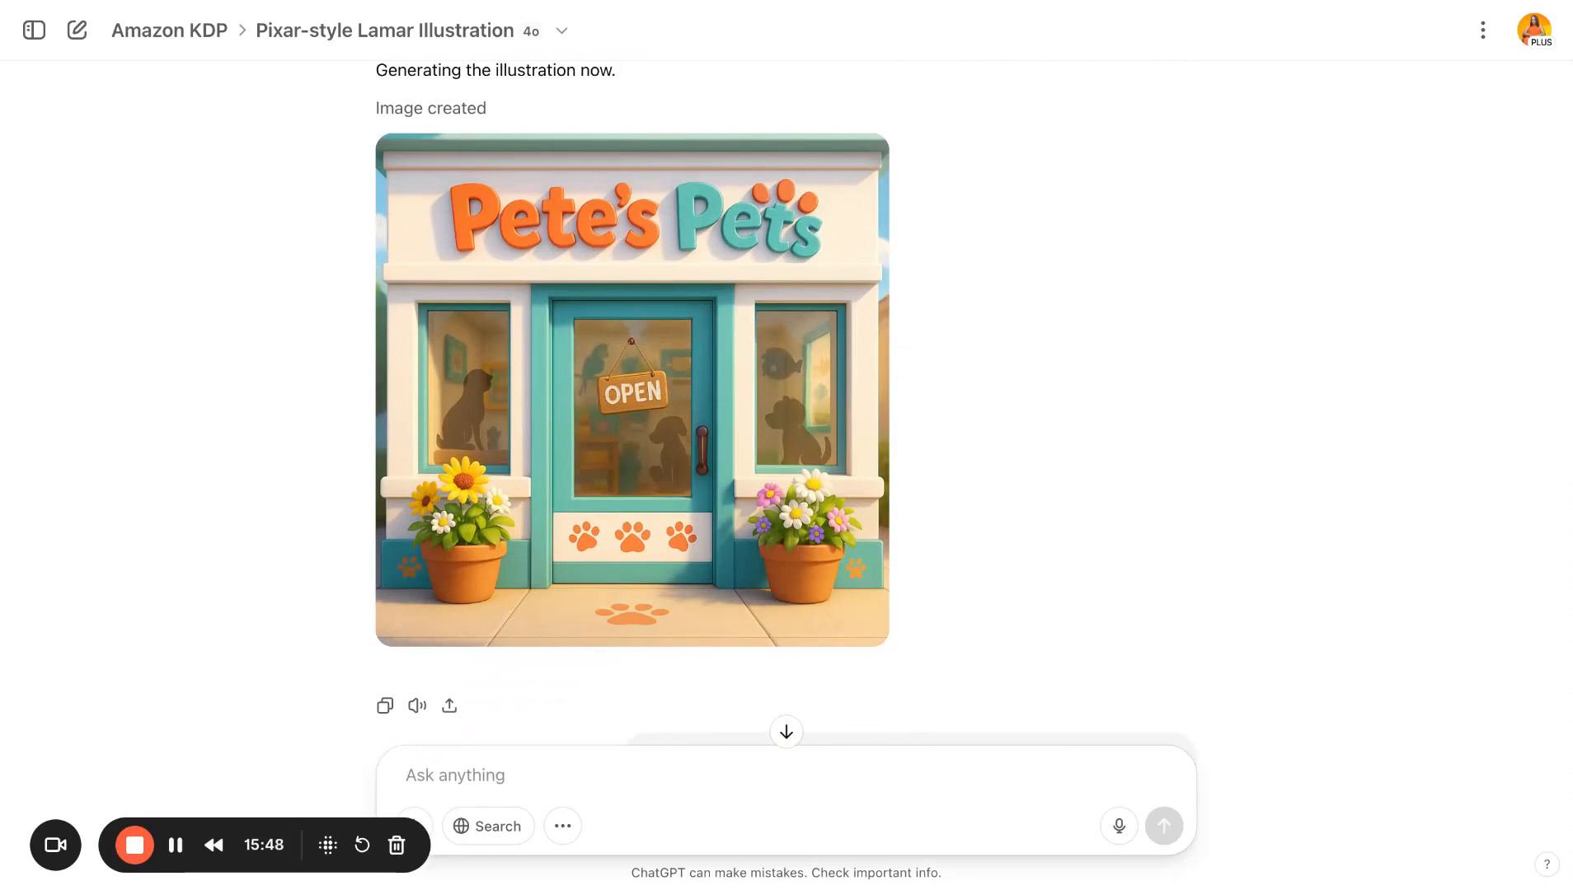
- Scroll through the cat corner and puppy pen images, highlighting the Page 7 hamster prompt, then read the Page 8 mice prompt
mouse_move(510, 190)
scroll(786, 404, down, 15)
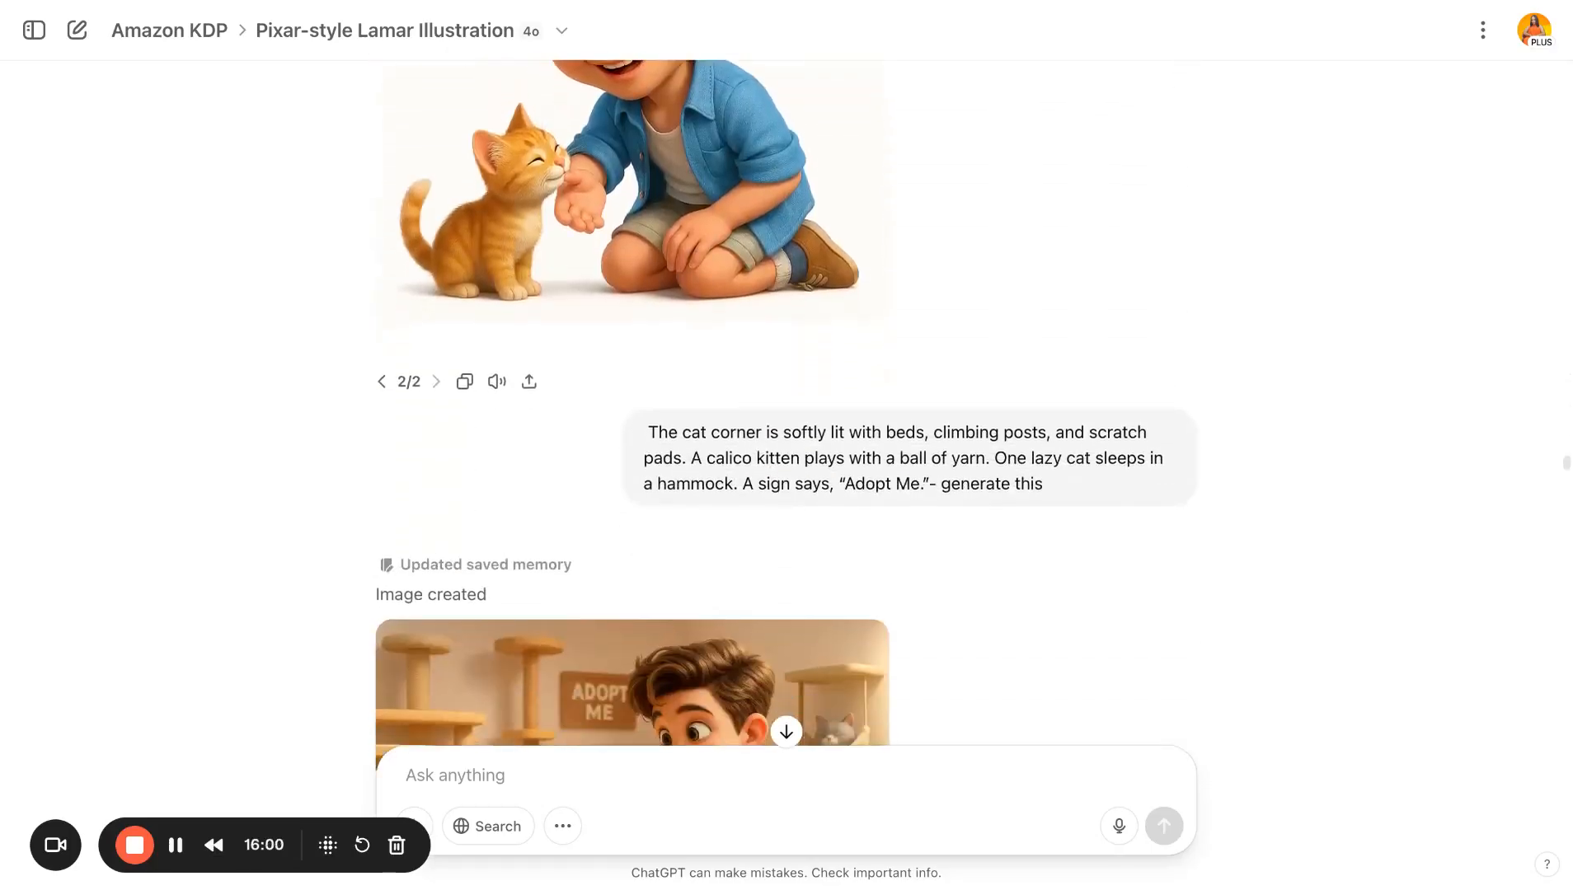
scroll(1009, 323, down, 15)
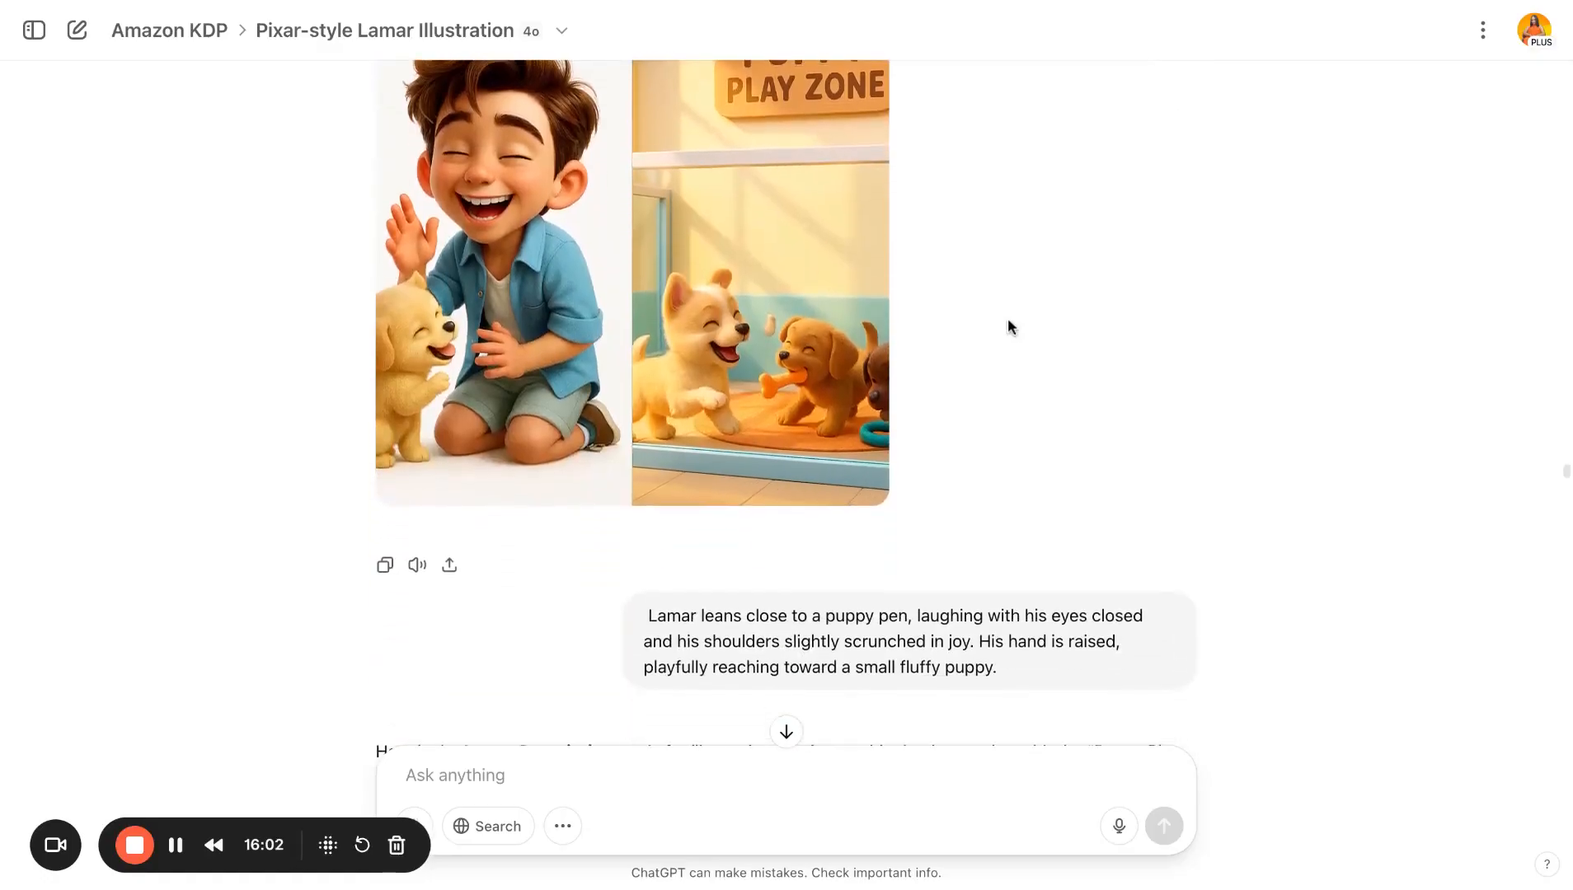
scroll(1007, 325, down, 20)
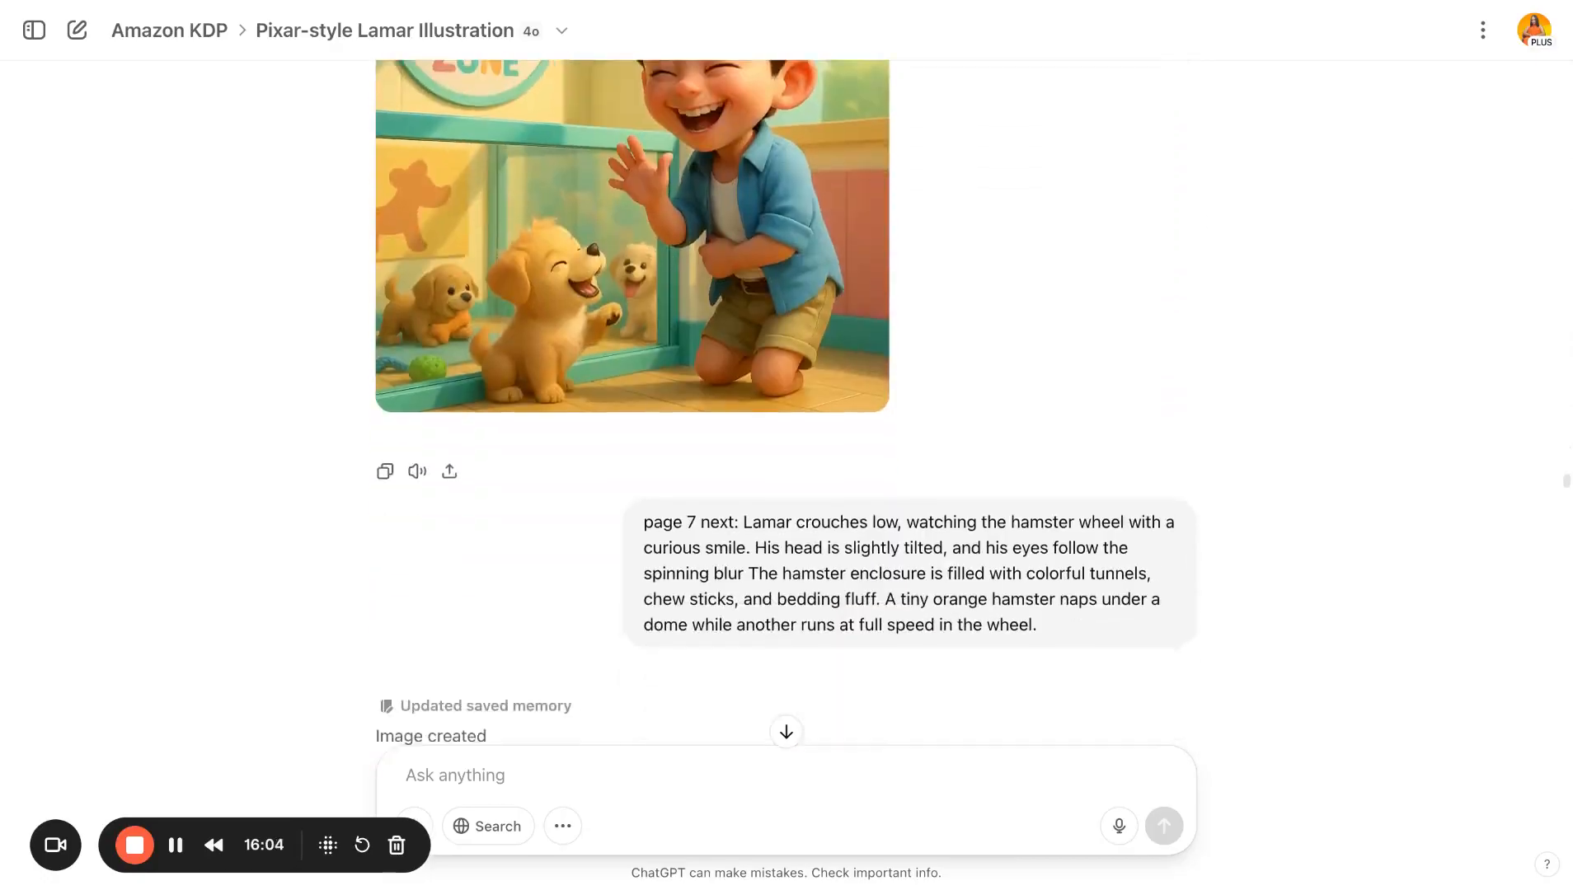
scroll(723, 364, down, 3)
drag(646, 363, 858, 463)
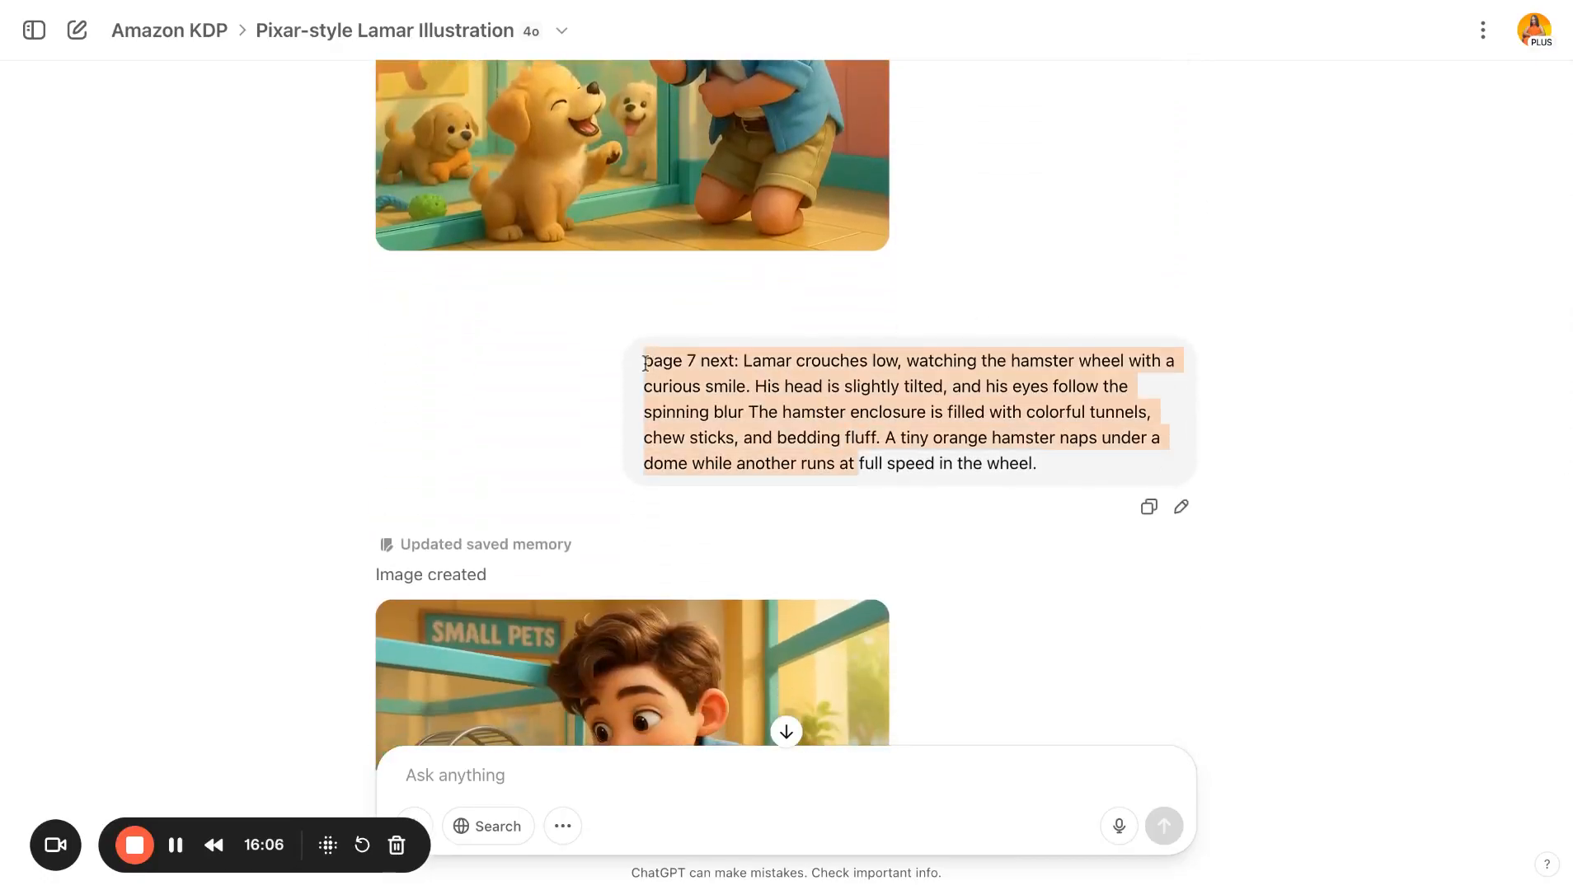
click(892, 528)
scroll(890, 523, down, 12)
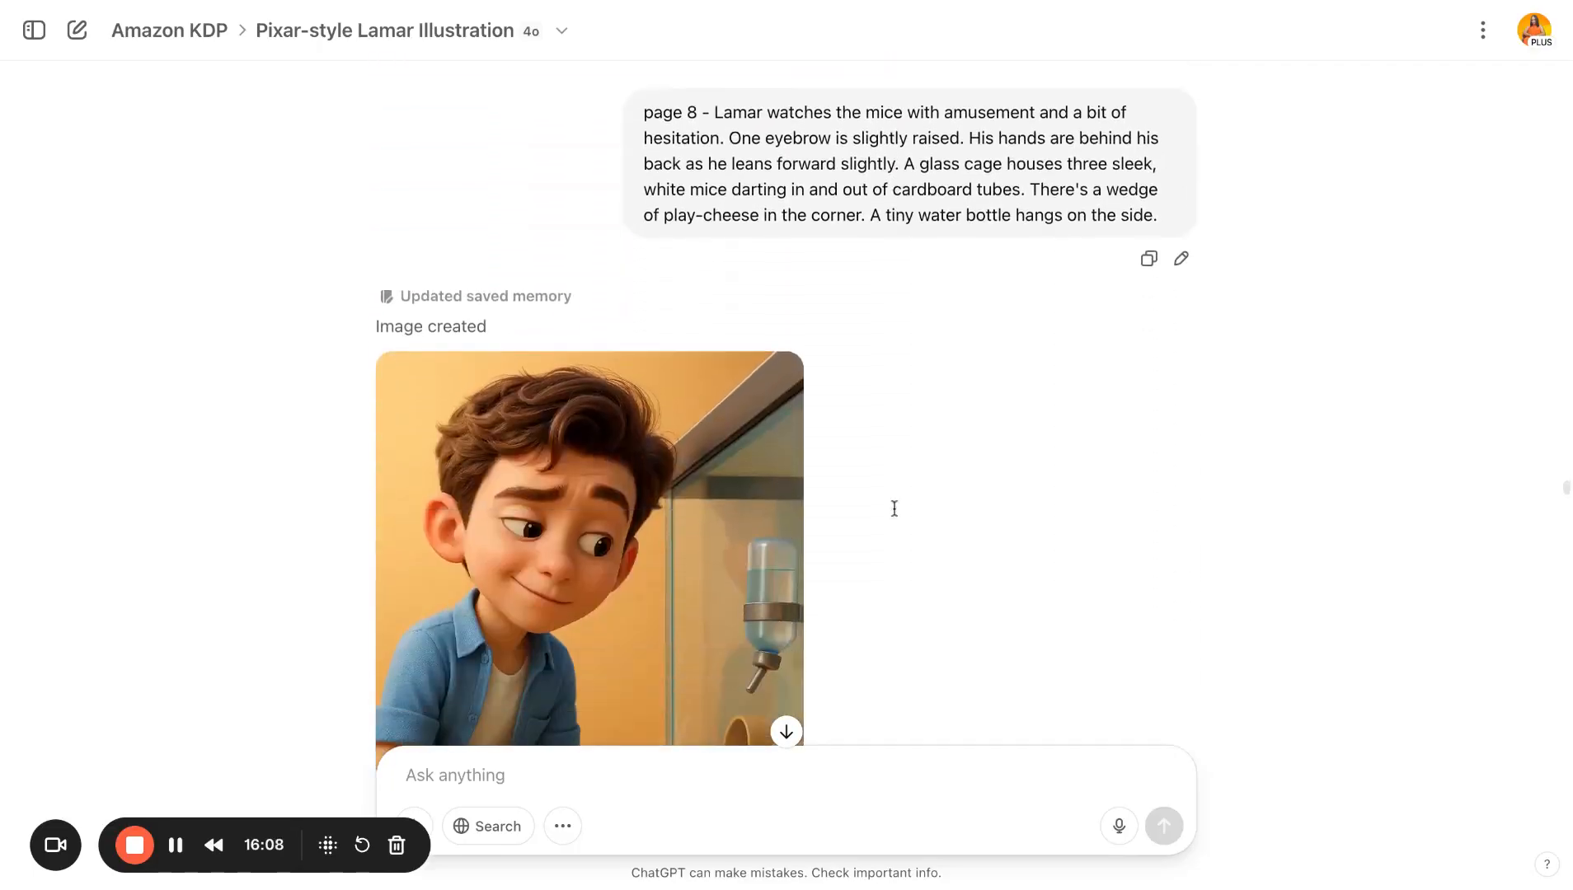
scroll(874, 533, down, 20)
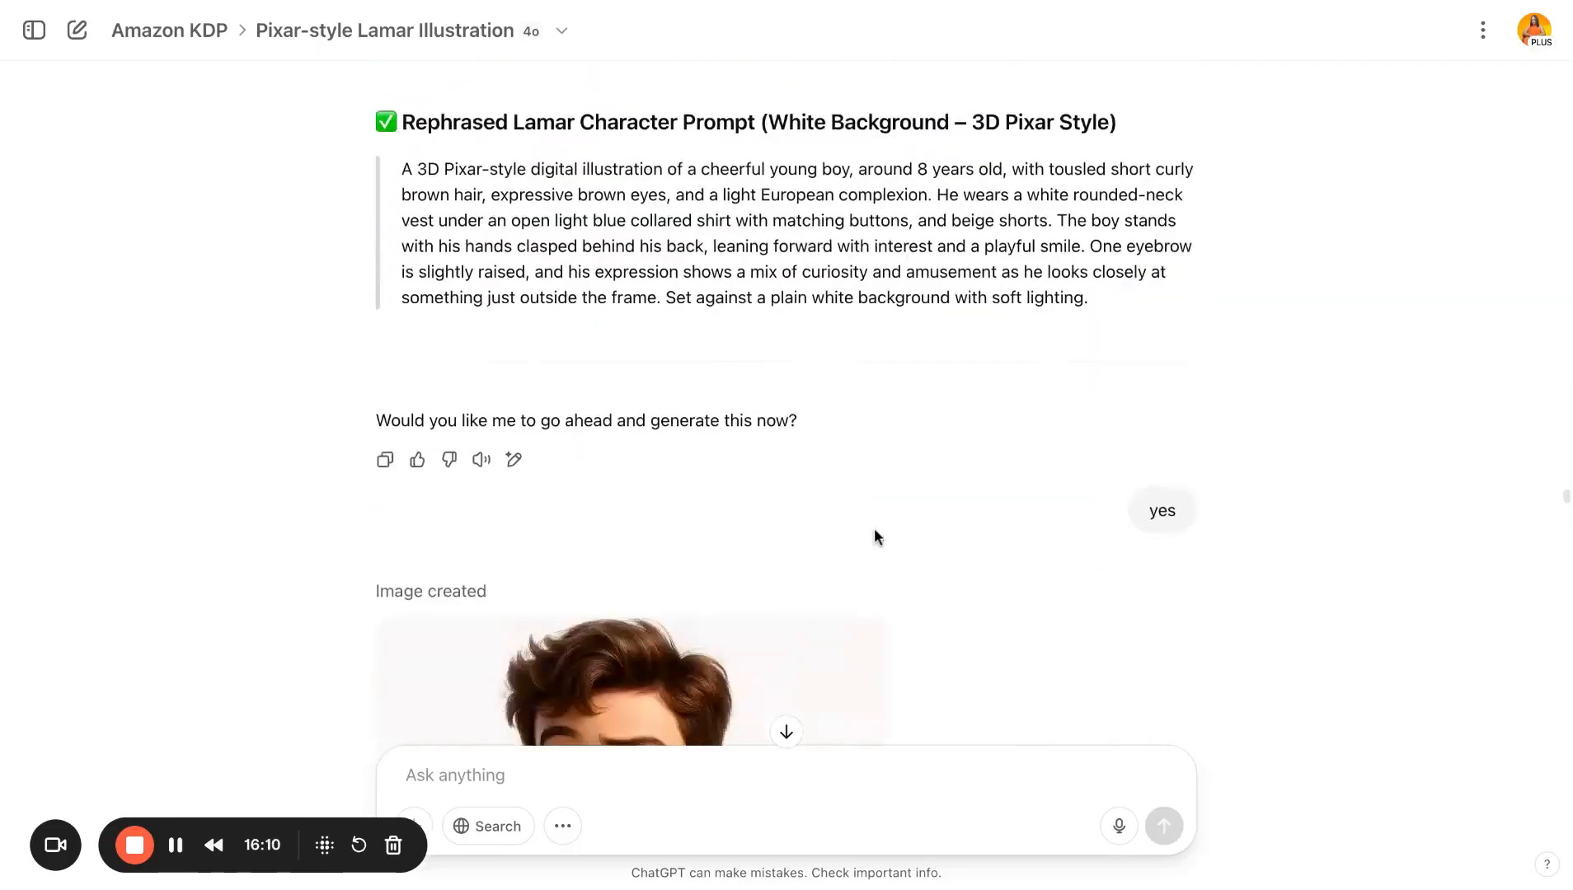
- Scroll through the generated parrot, fish tank, turtle, lizard, bunny and ferret scene images and their prompts
scroll(876, 519, down, 20)
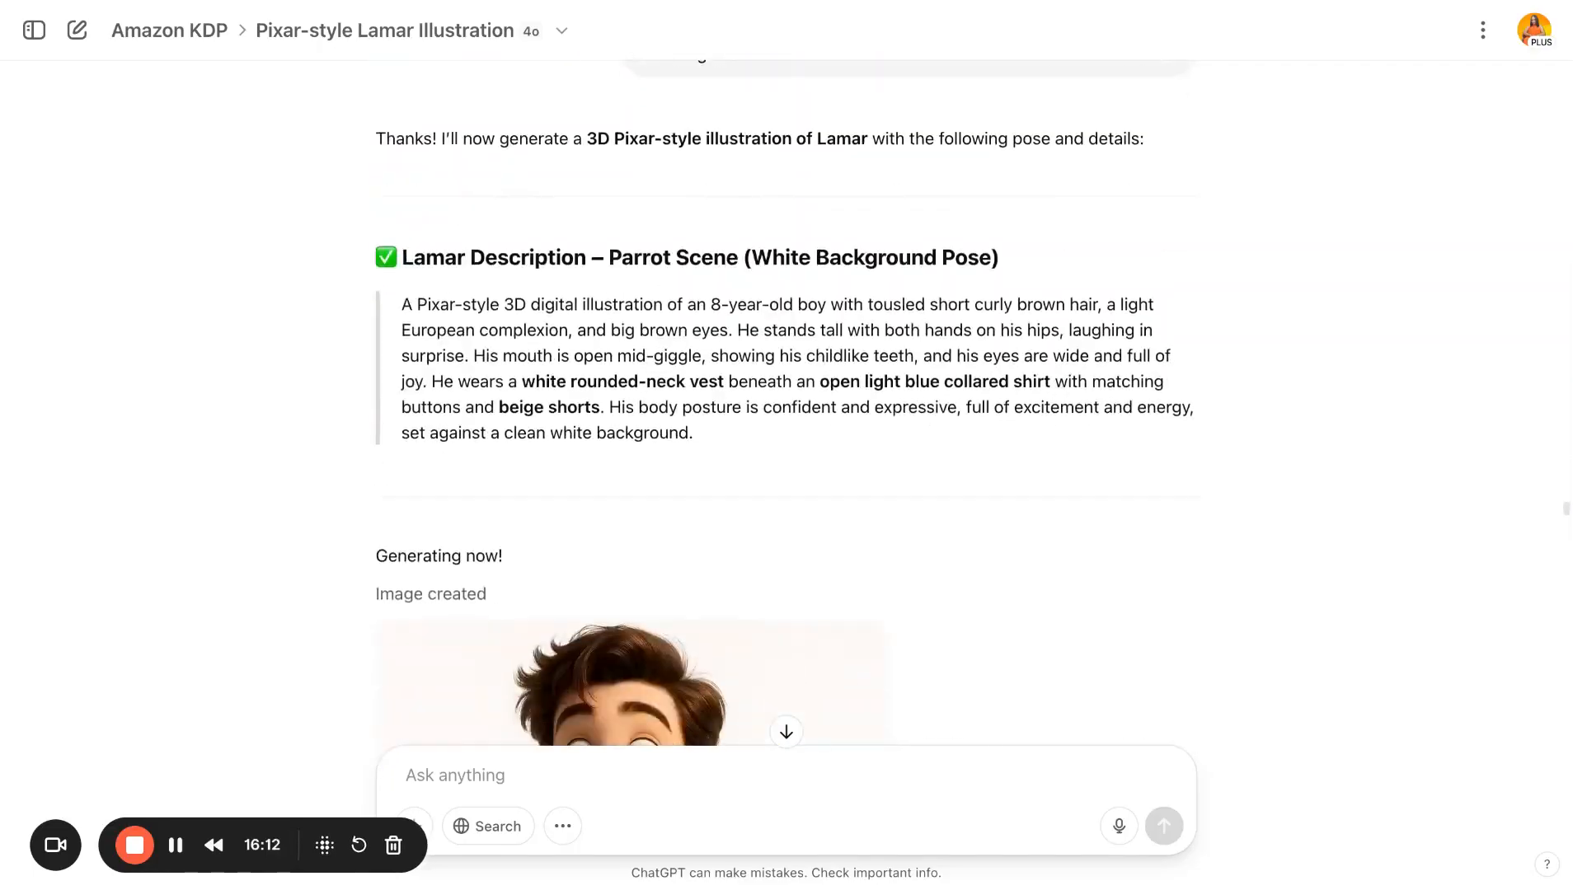
scroll(877, 511, down, 20)
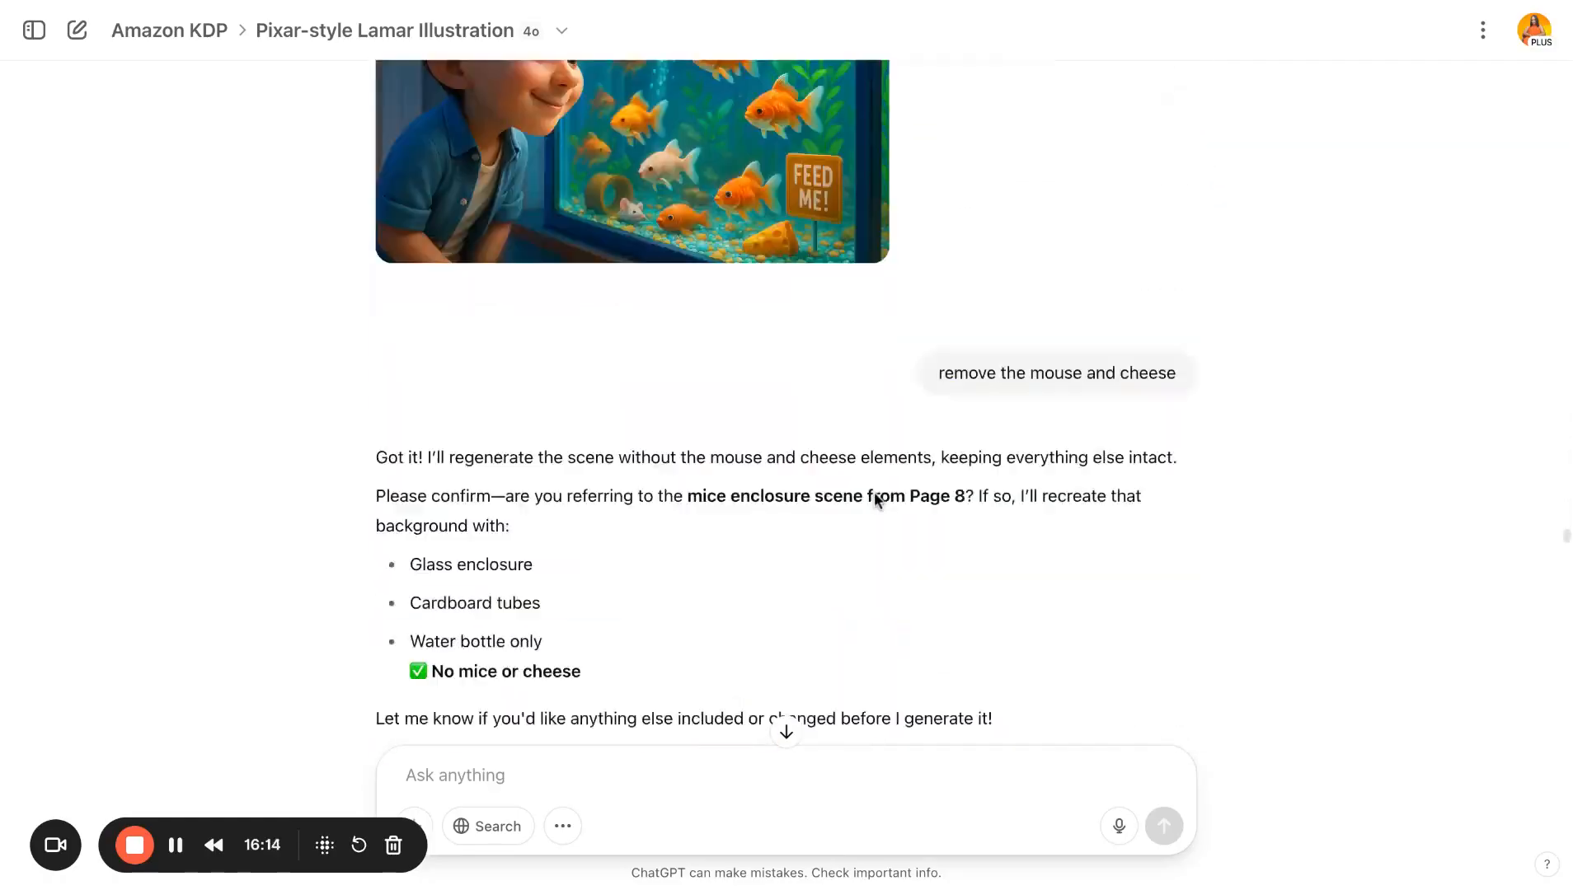
scroll(875, 499, down, 20)
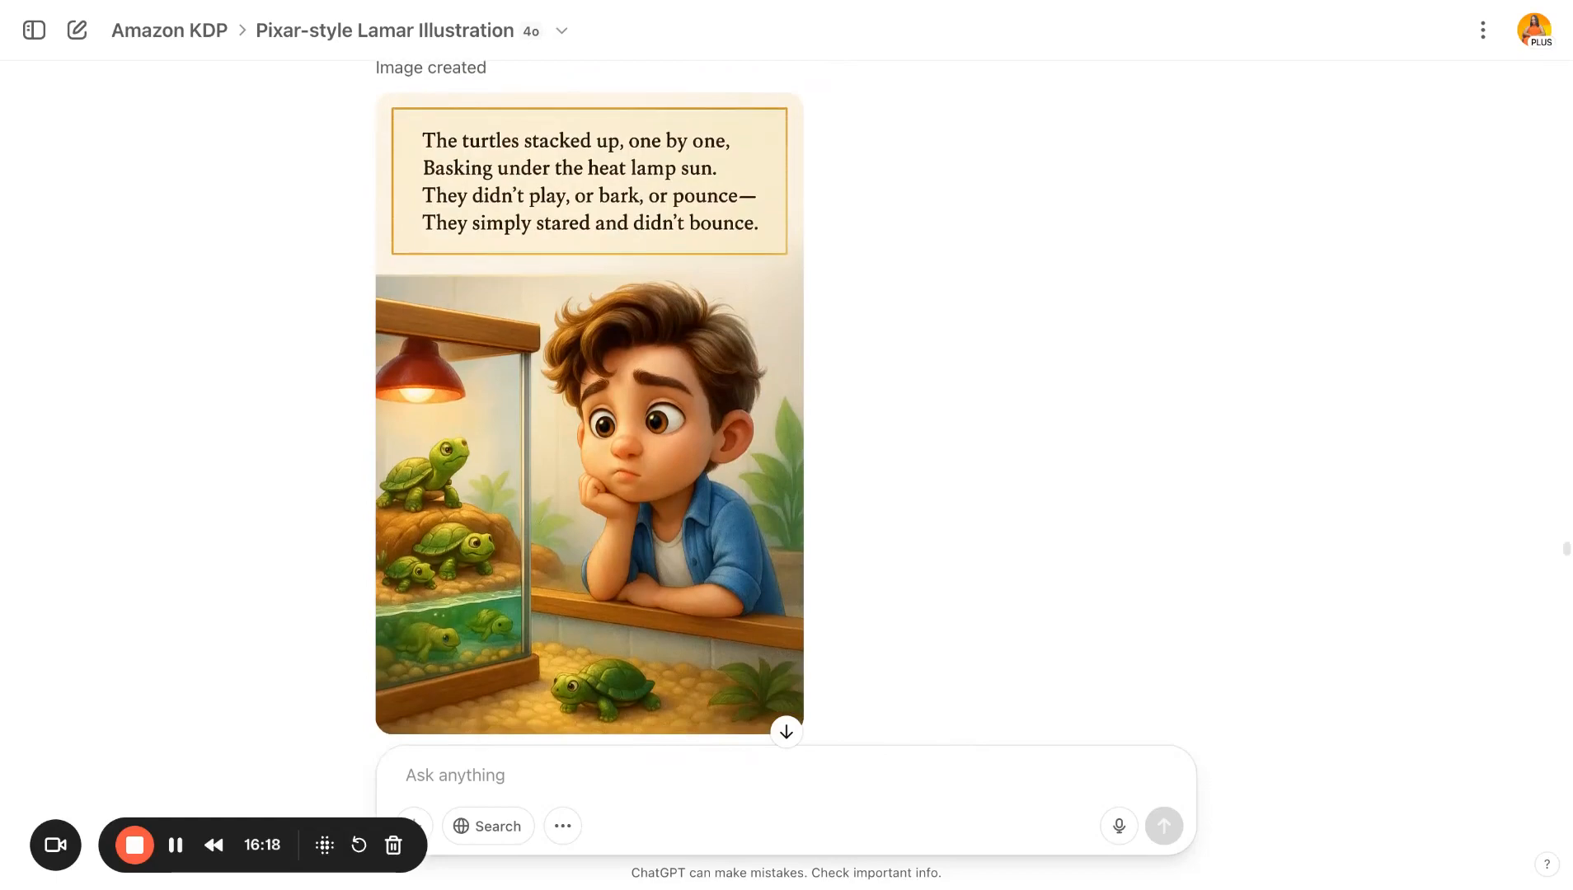
scroll(787, 412, down, 20)
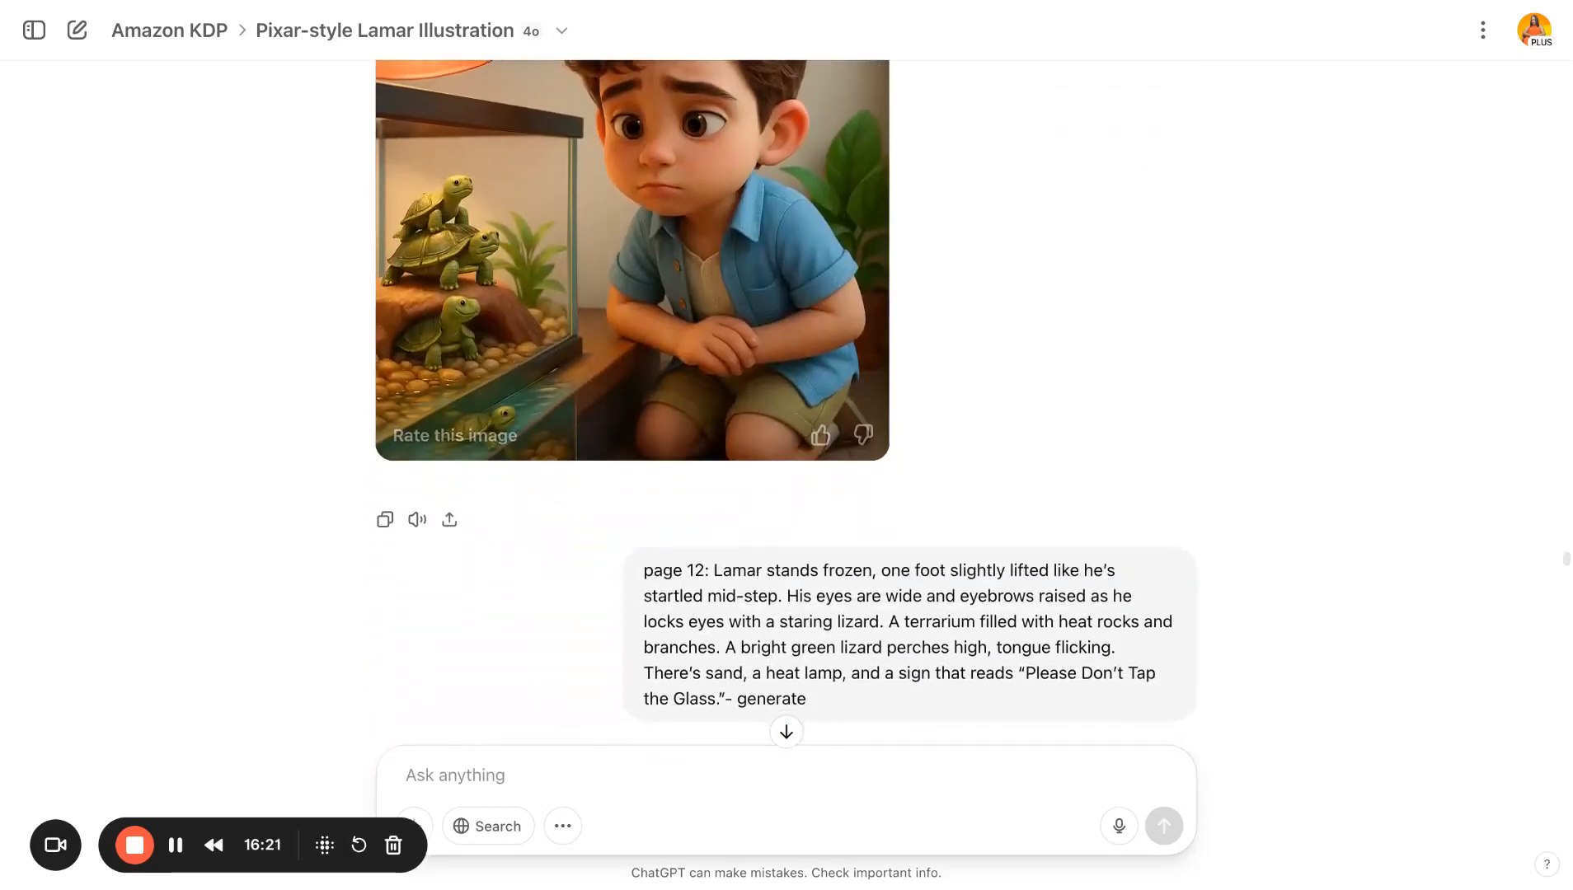
scroll(787, 412, down, 15)
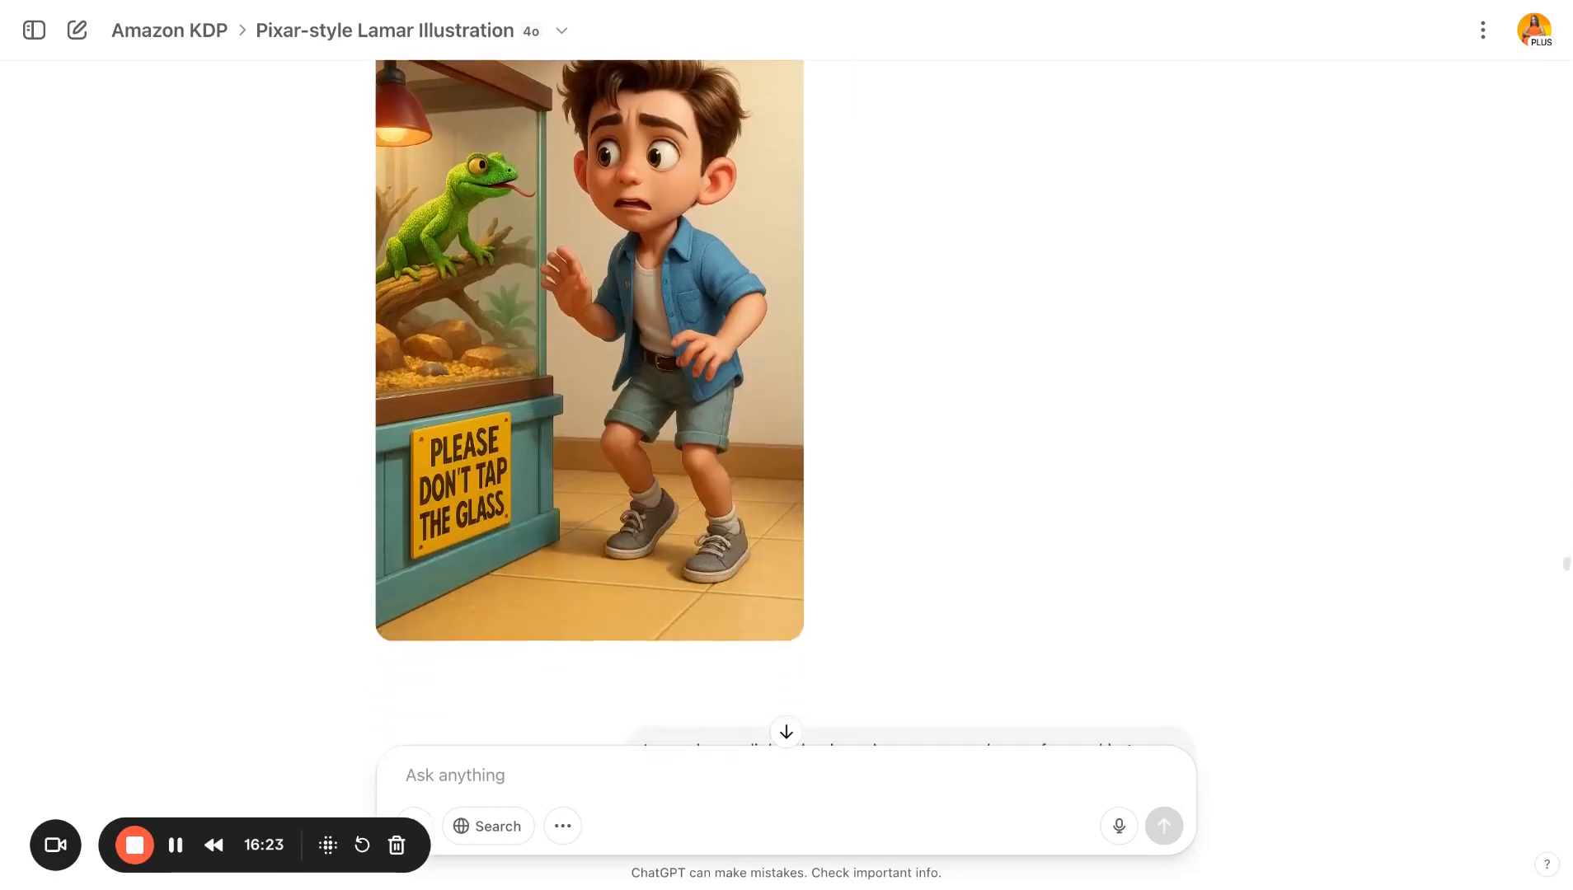
scroll(786, 412, down, 20)
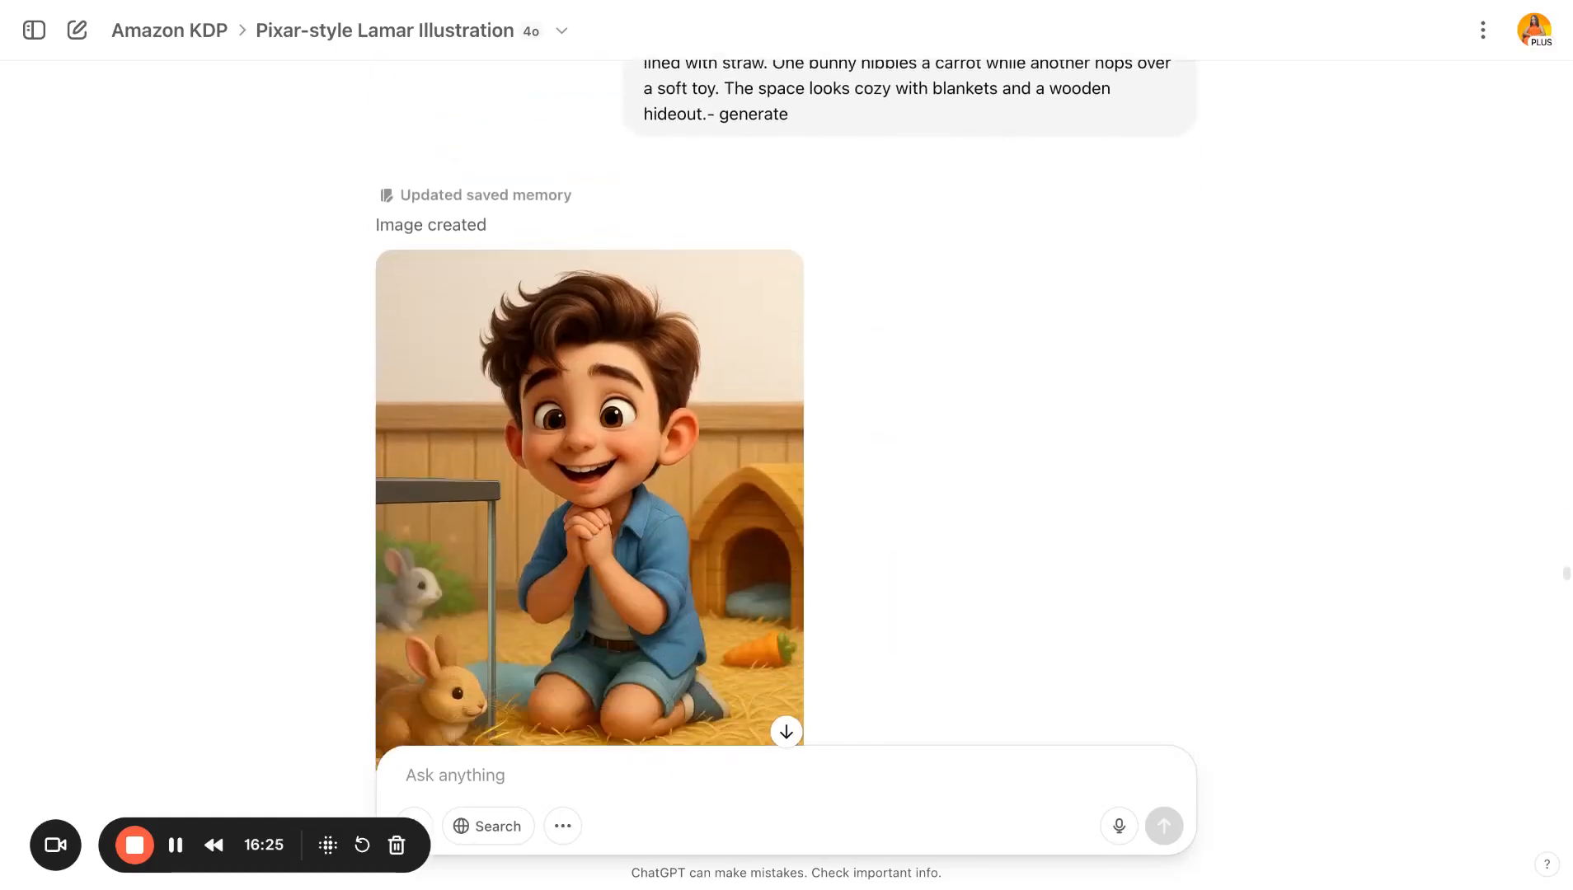
scroll(786, 412, down, 20)
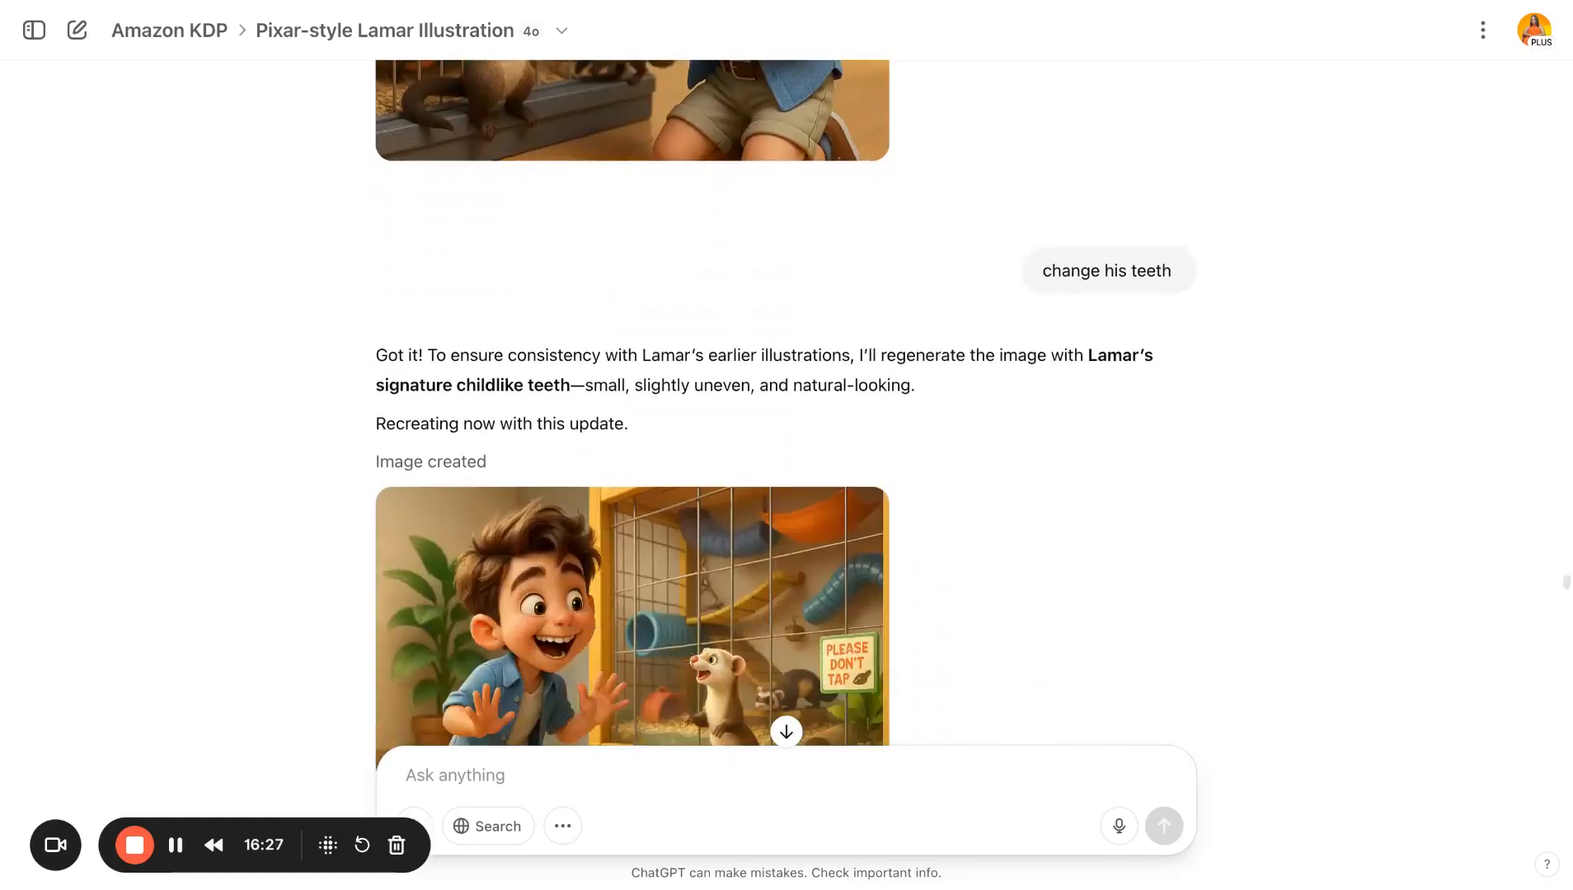
scroll(787, 412, down, 20)
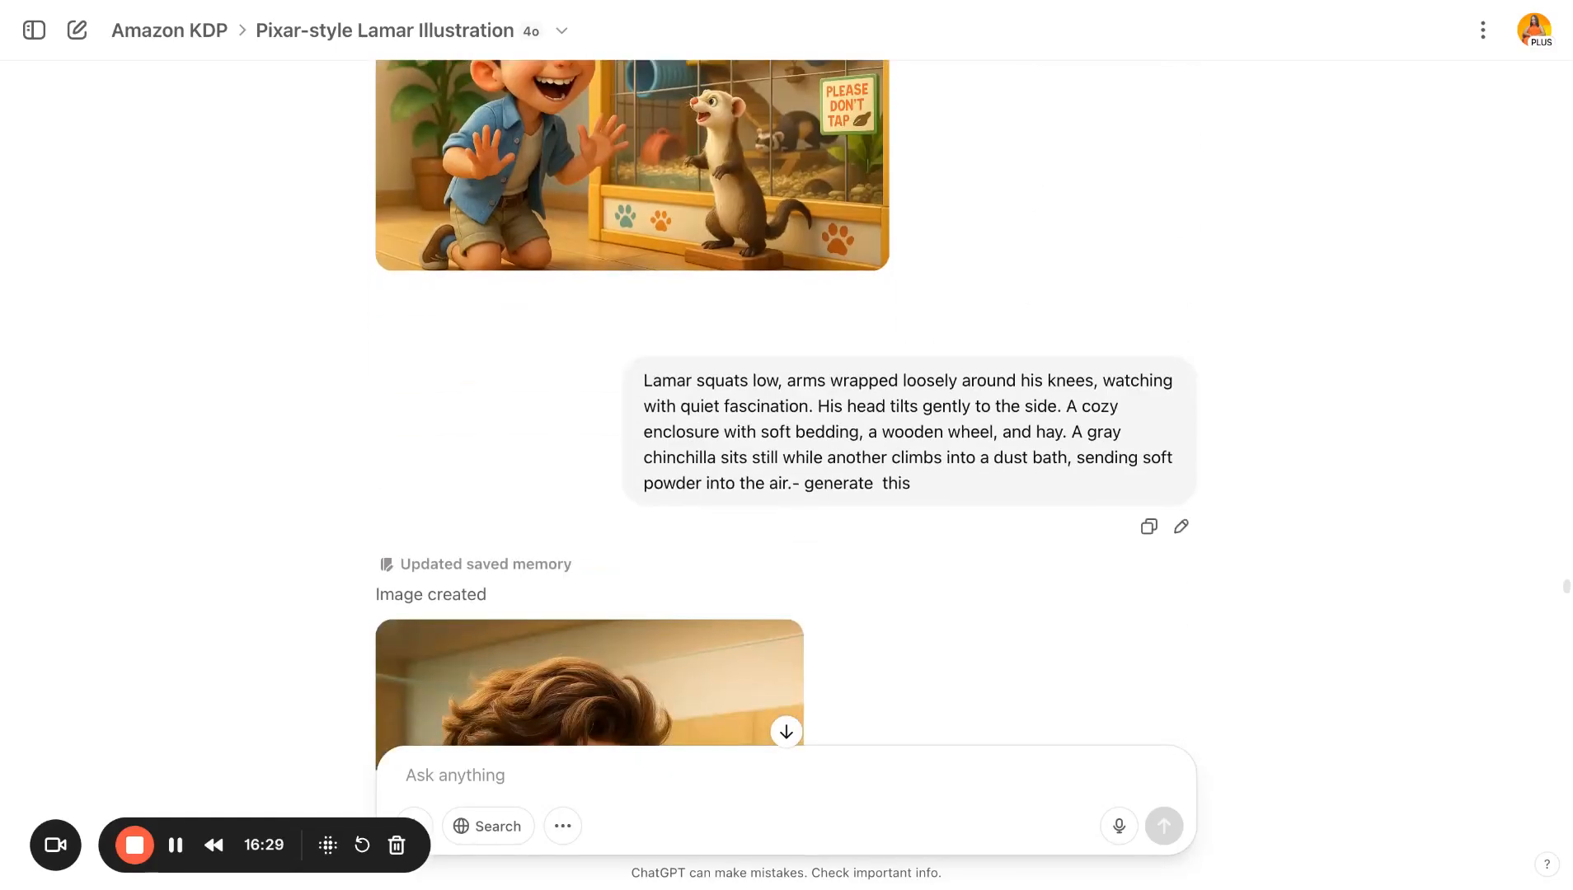
- Review the chinchilla, maze rats, store overview and puppy scene images along with their generation prompts
scroll(786, 412, down, 5)
scroll(787, 412, up, 6)
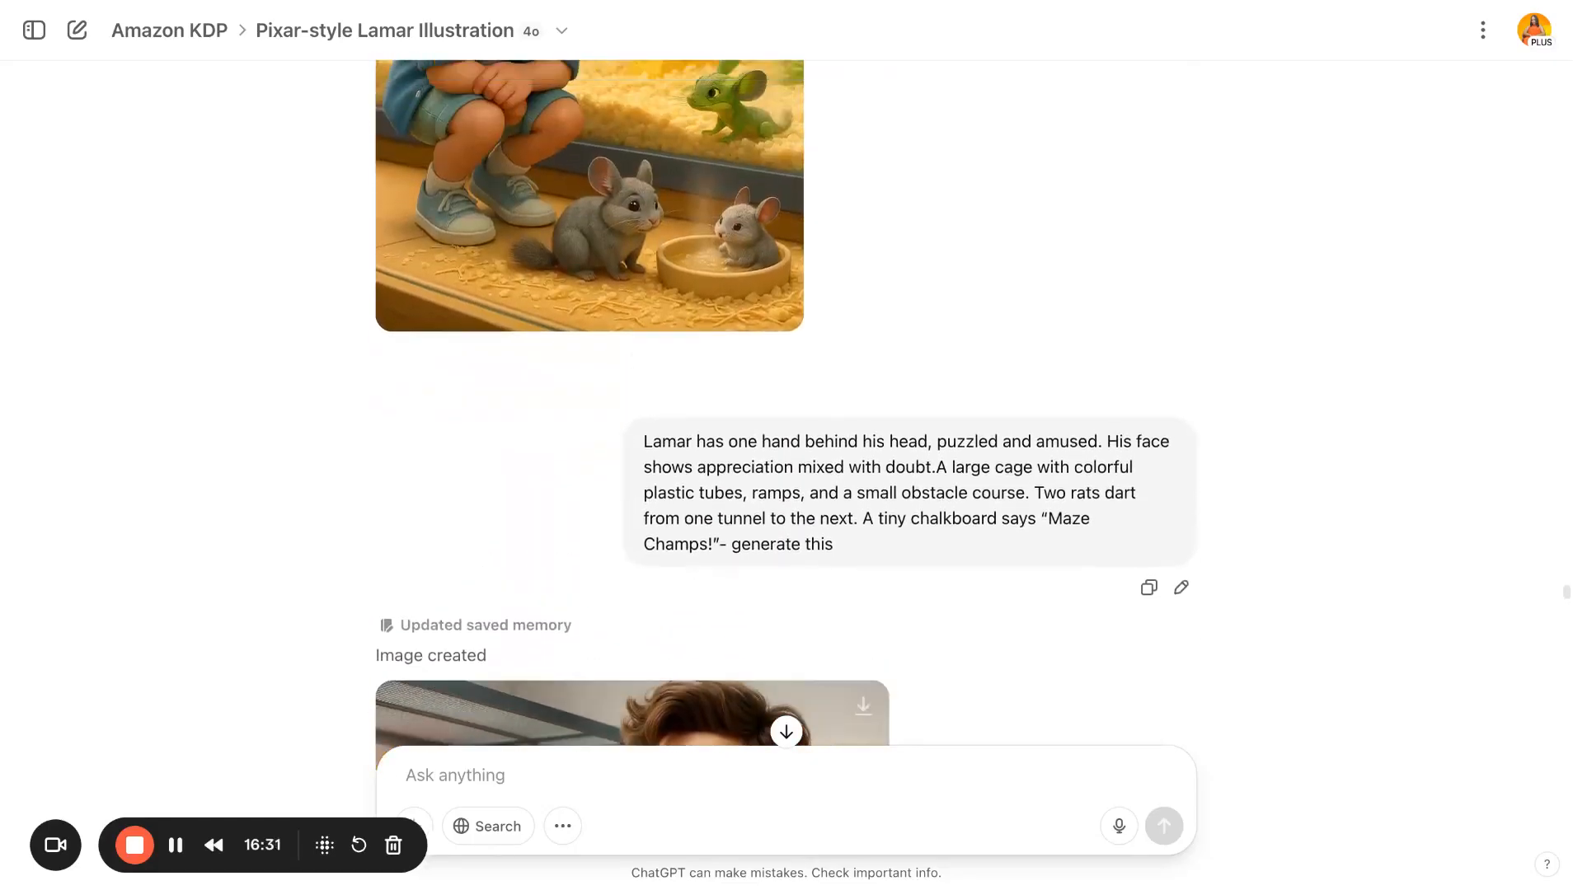
scroll(787, 412, down, 9)
scroll(497, 398, down, 2)
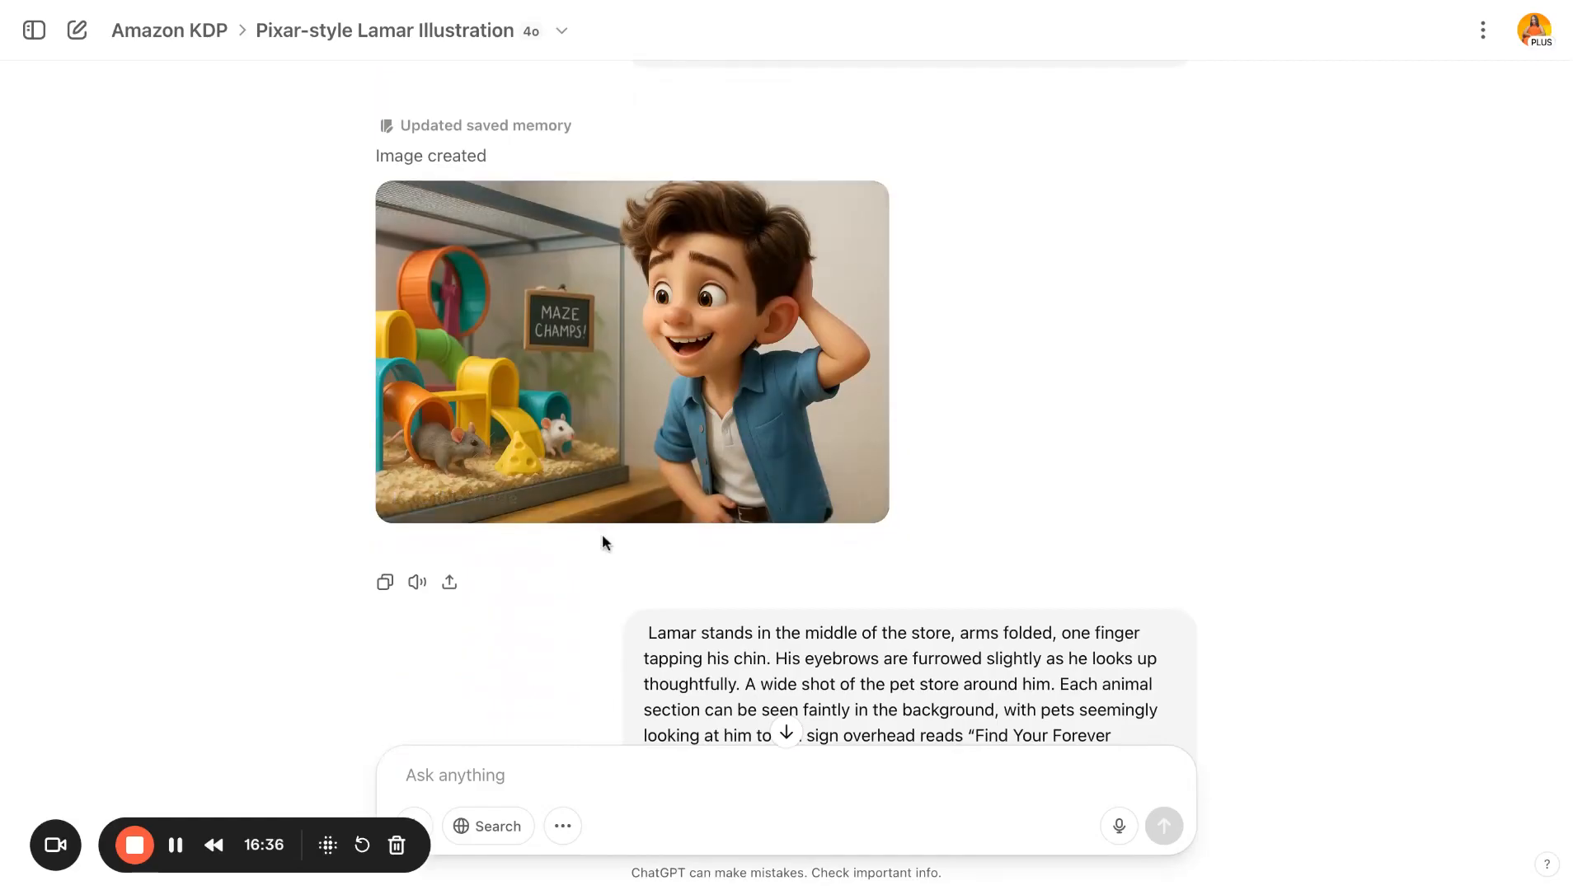
scroll(602, 534, down, 12)
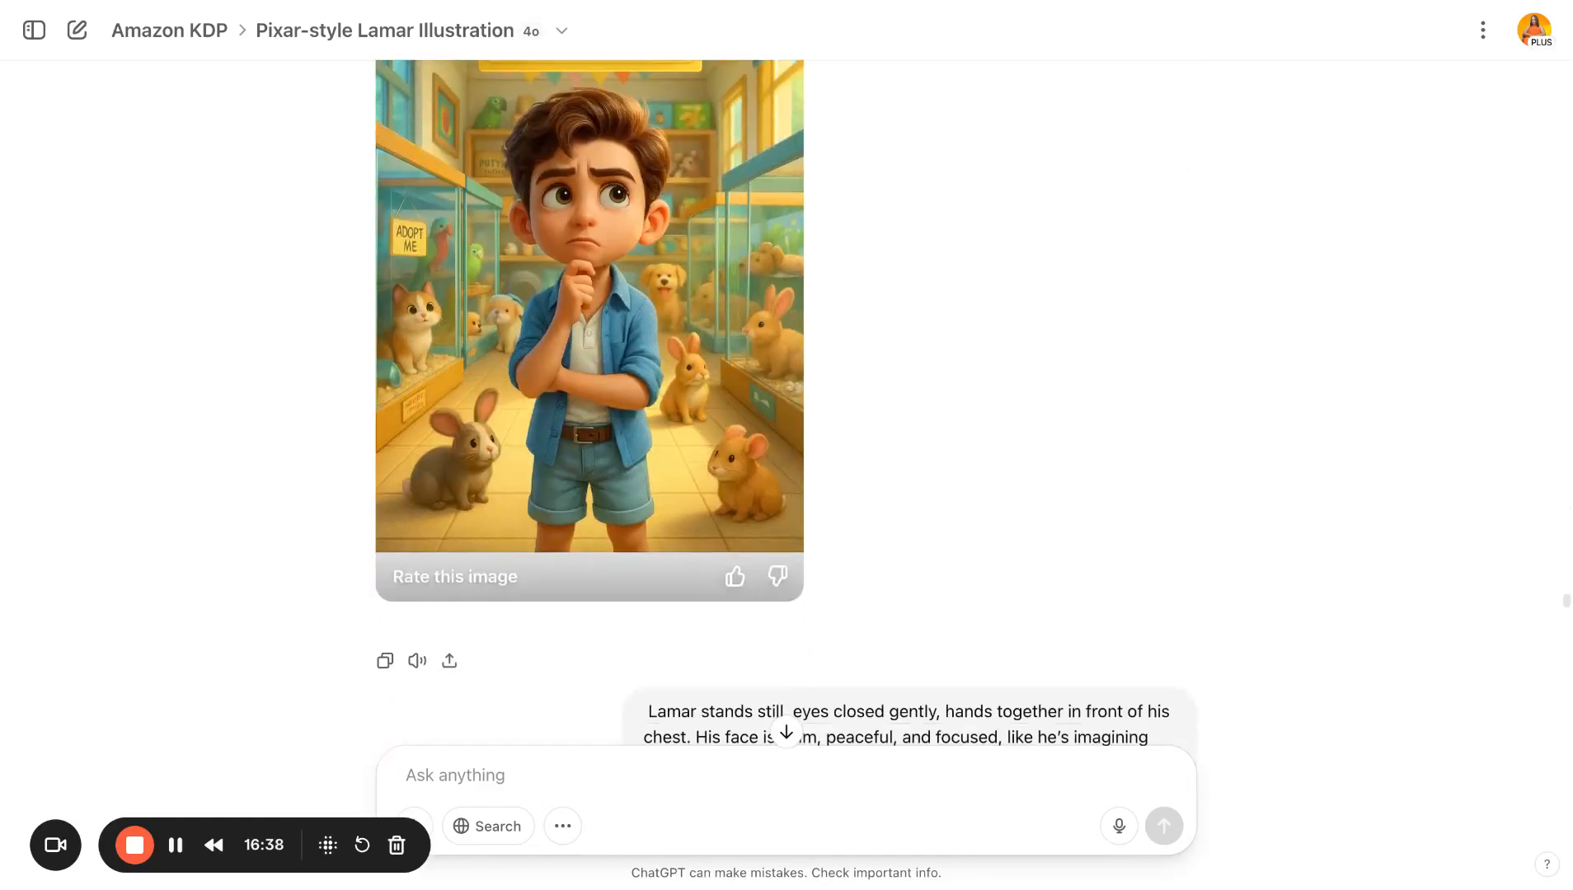
scroll(602, 533, down, 20)
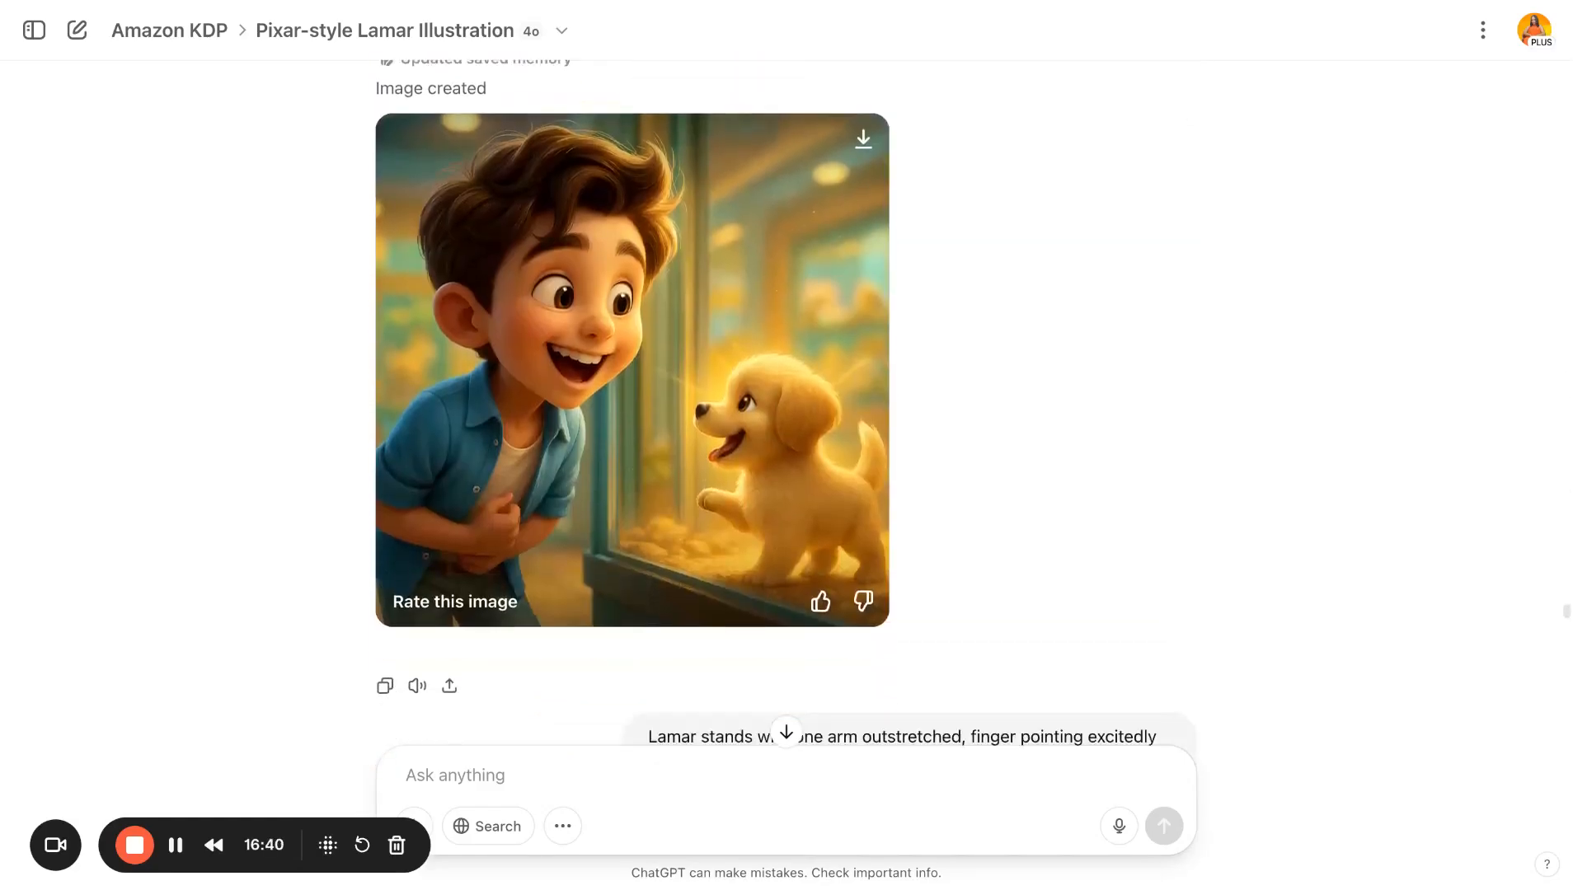
scroll(602, 533, down, 20)
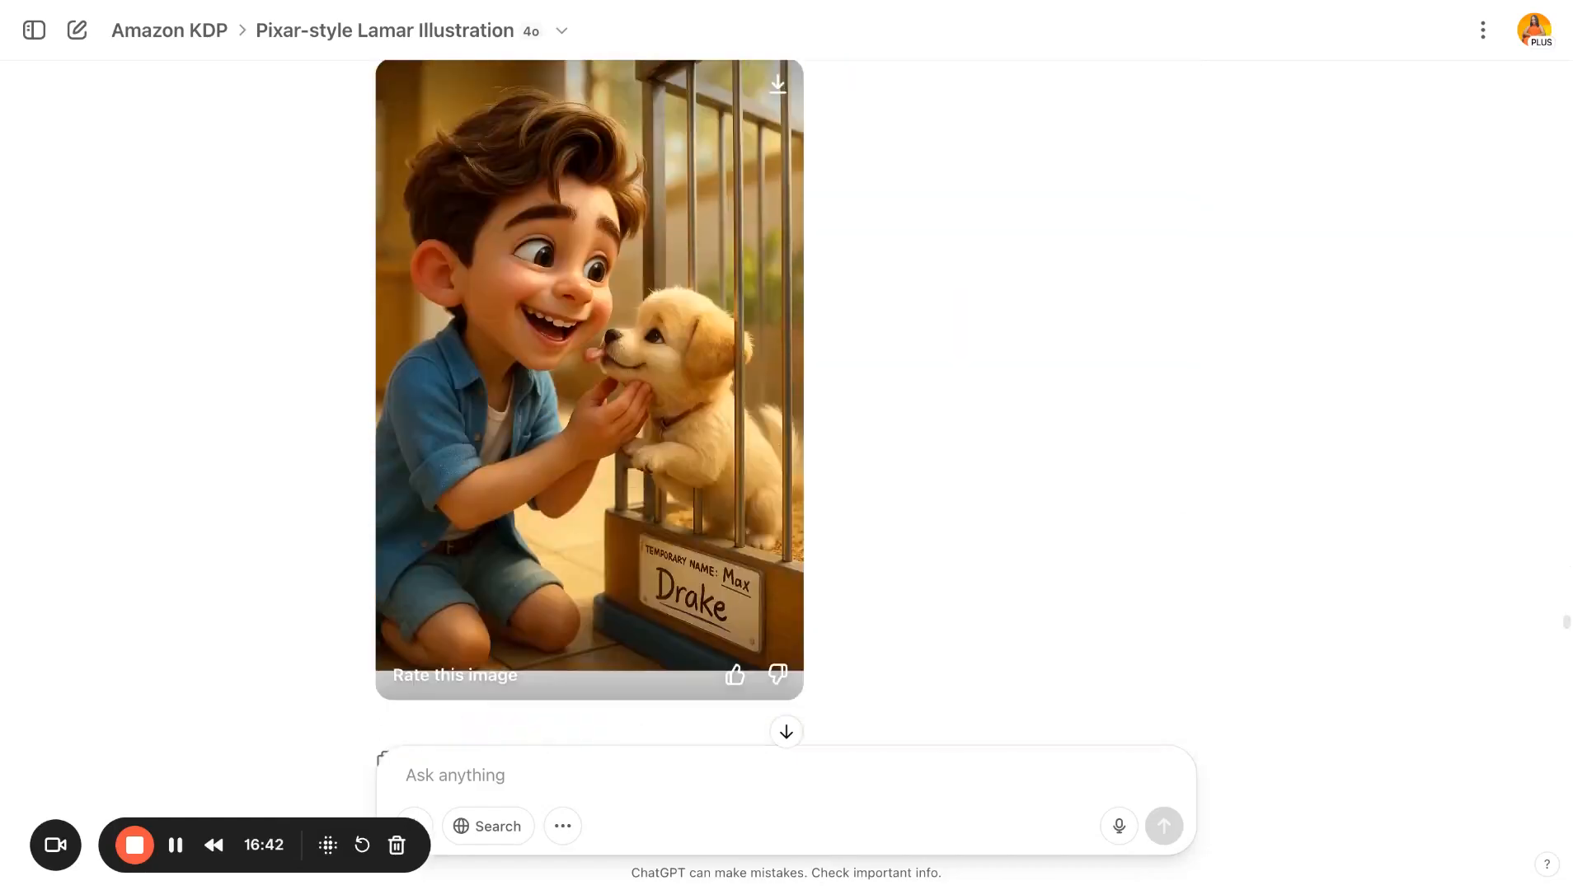
scroll(602, 533, down, 20)
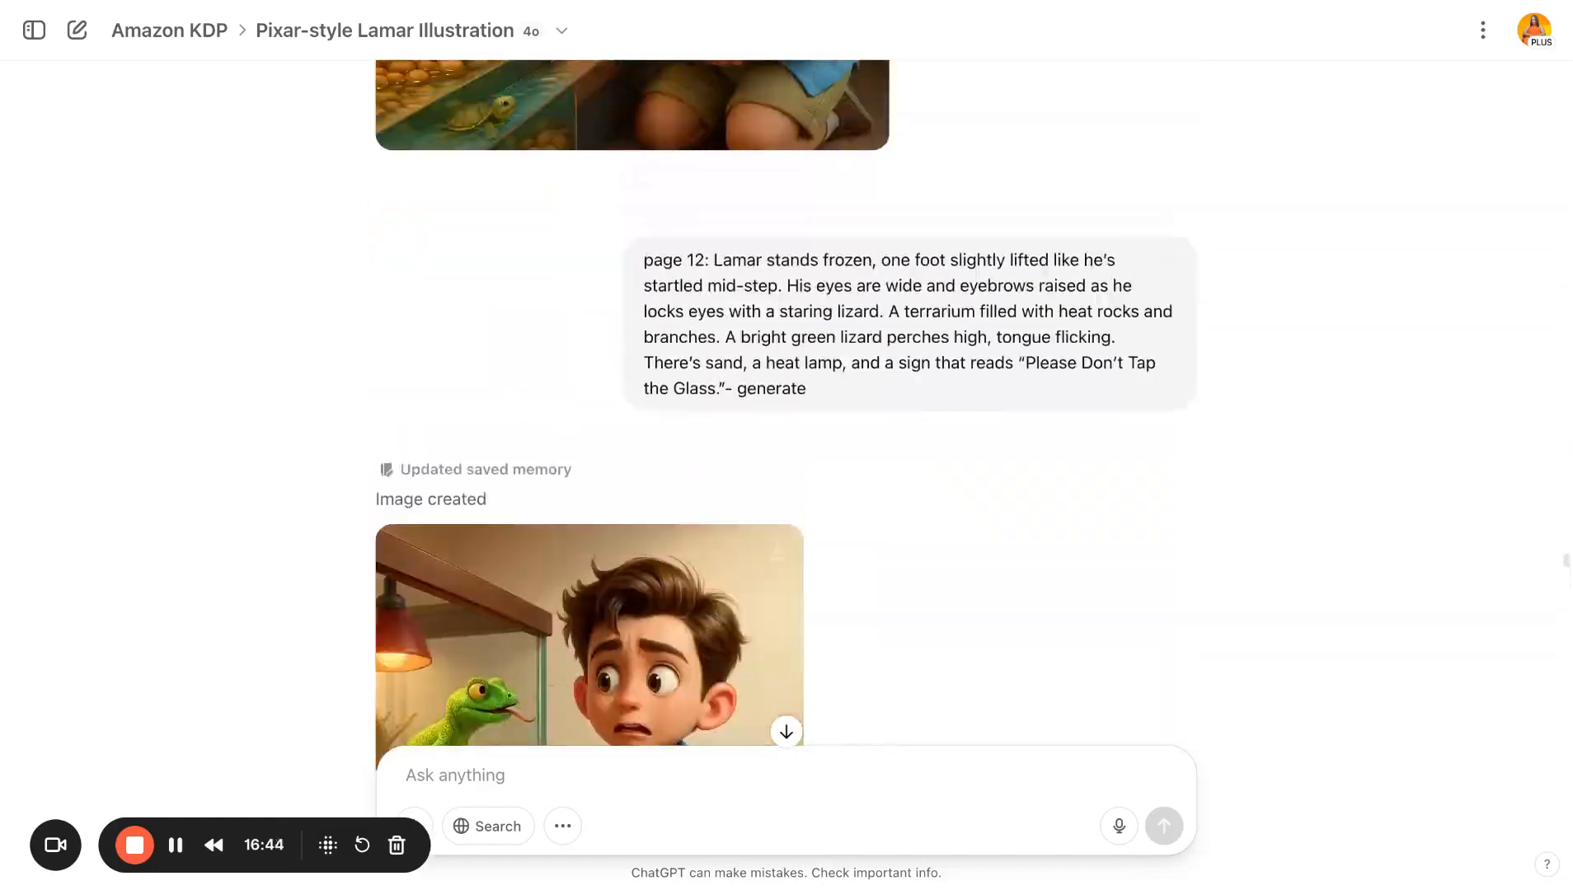
- Revisit the fish tank correction request, the ferret prompt and the puppy-at-the-glass images
scroll(602, 534, up, 20)
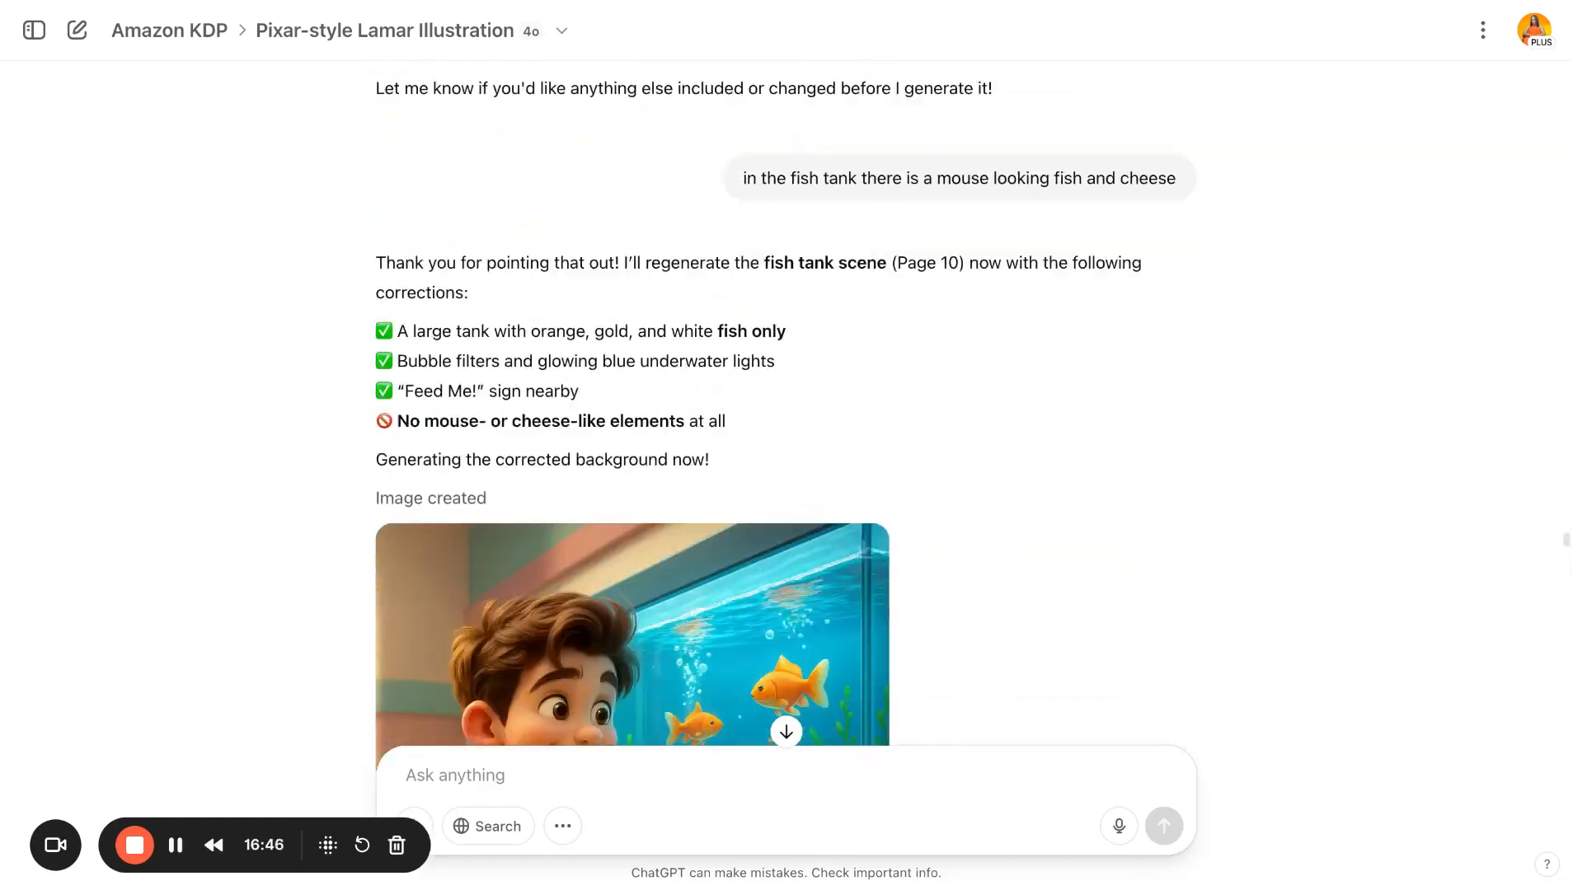
scroll(602, 534, down, 8)
scroll(601, 533, up, 3)
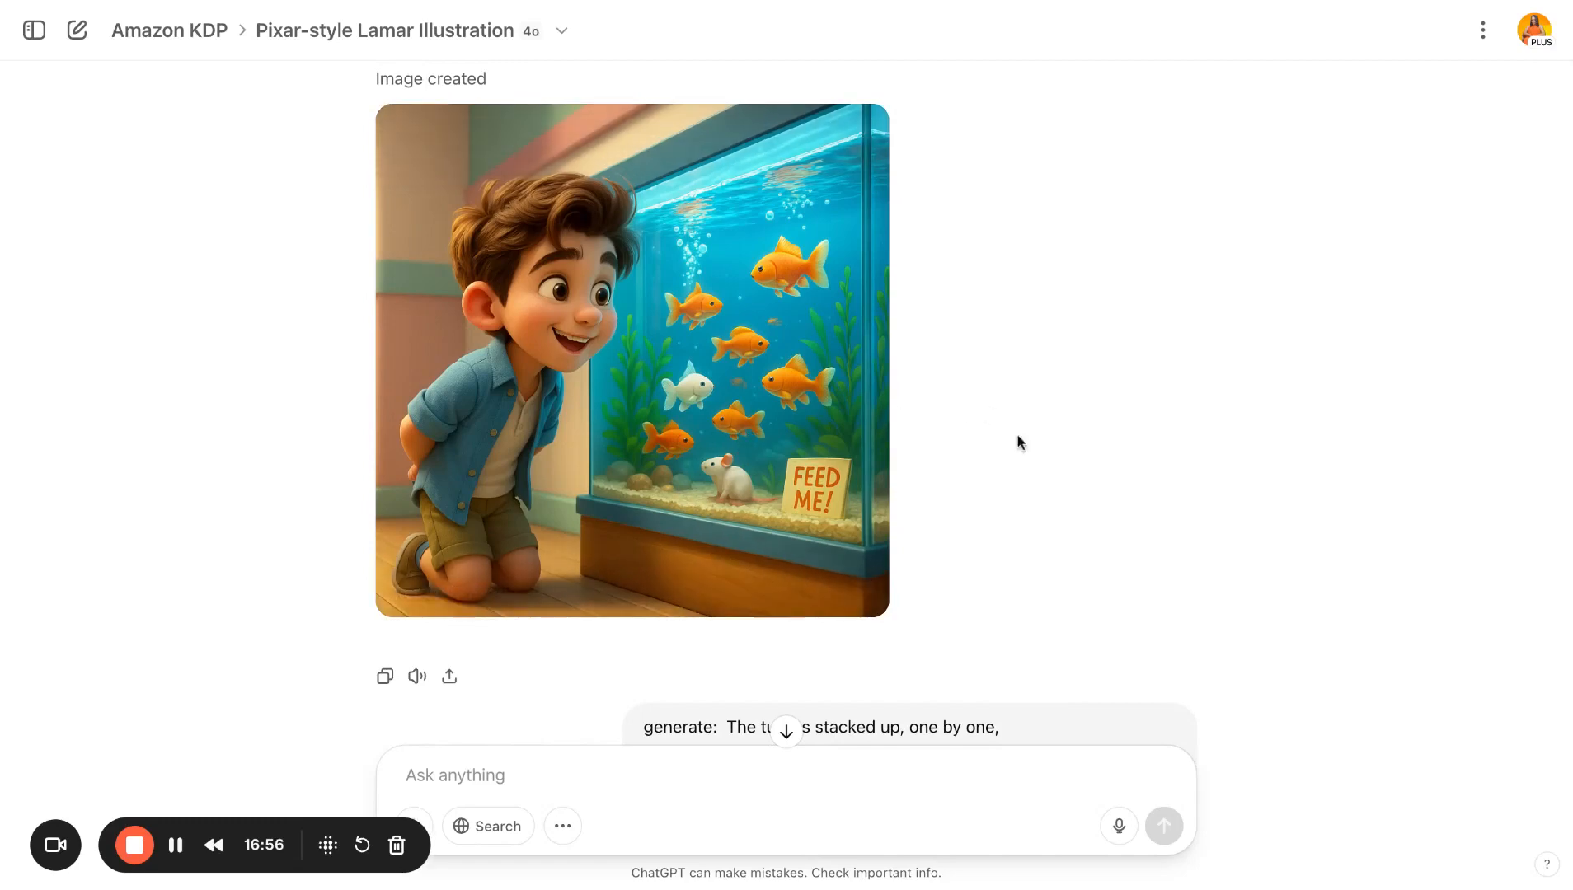
scroll(1020, 443, up, 20)
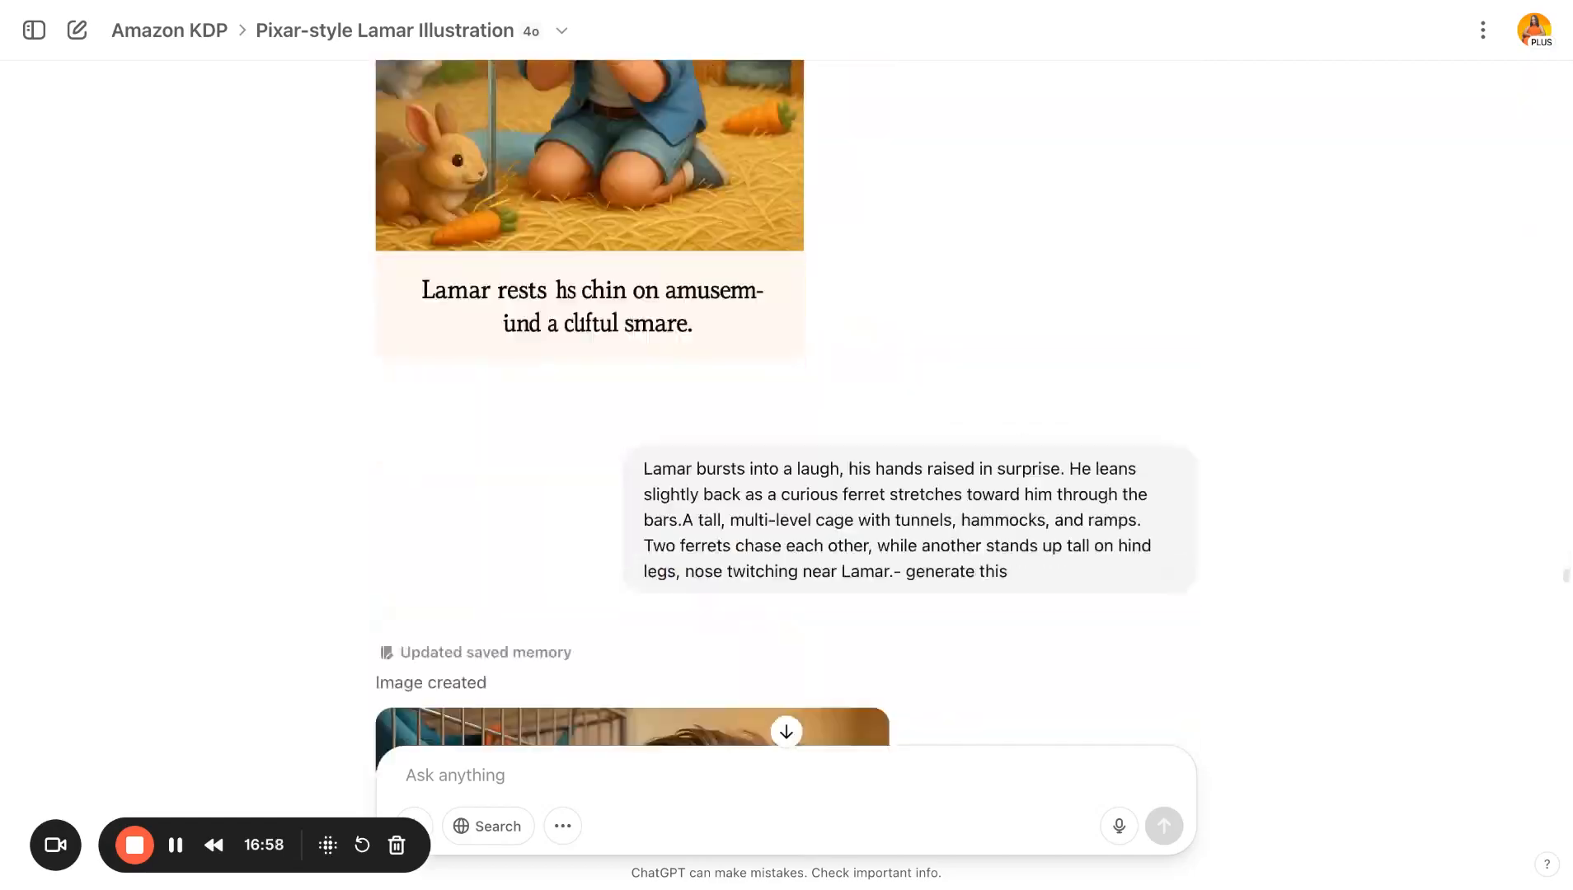
scroll(786, 404, down, 20)
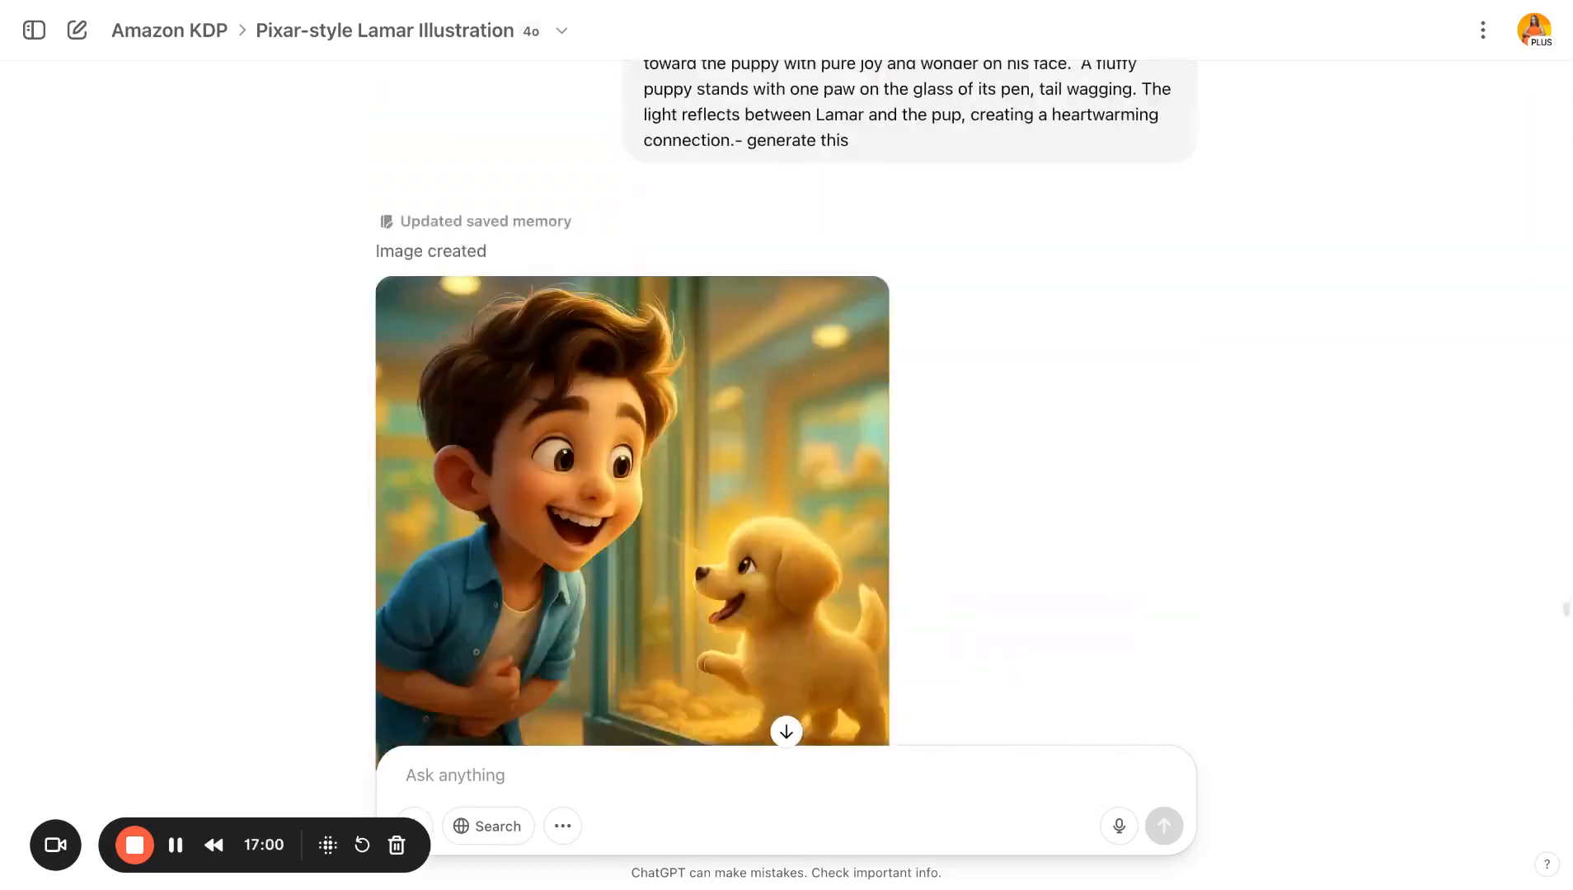
scroll(786, 404, down, 15)
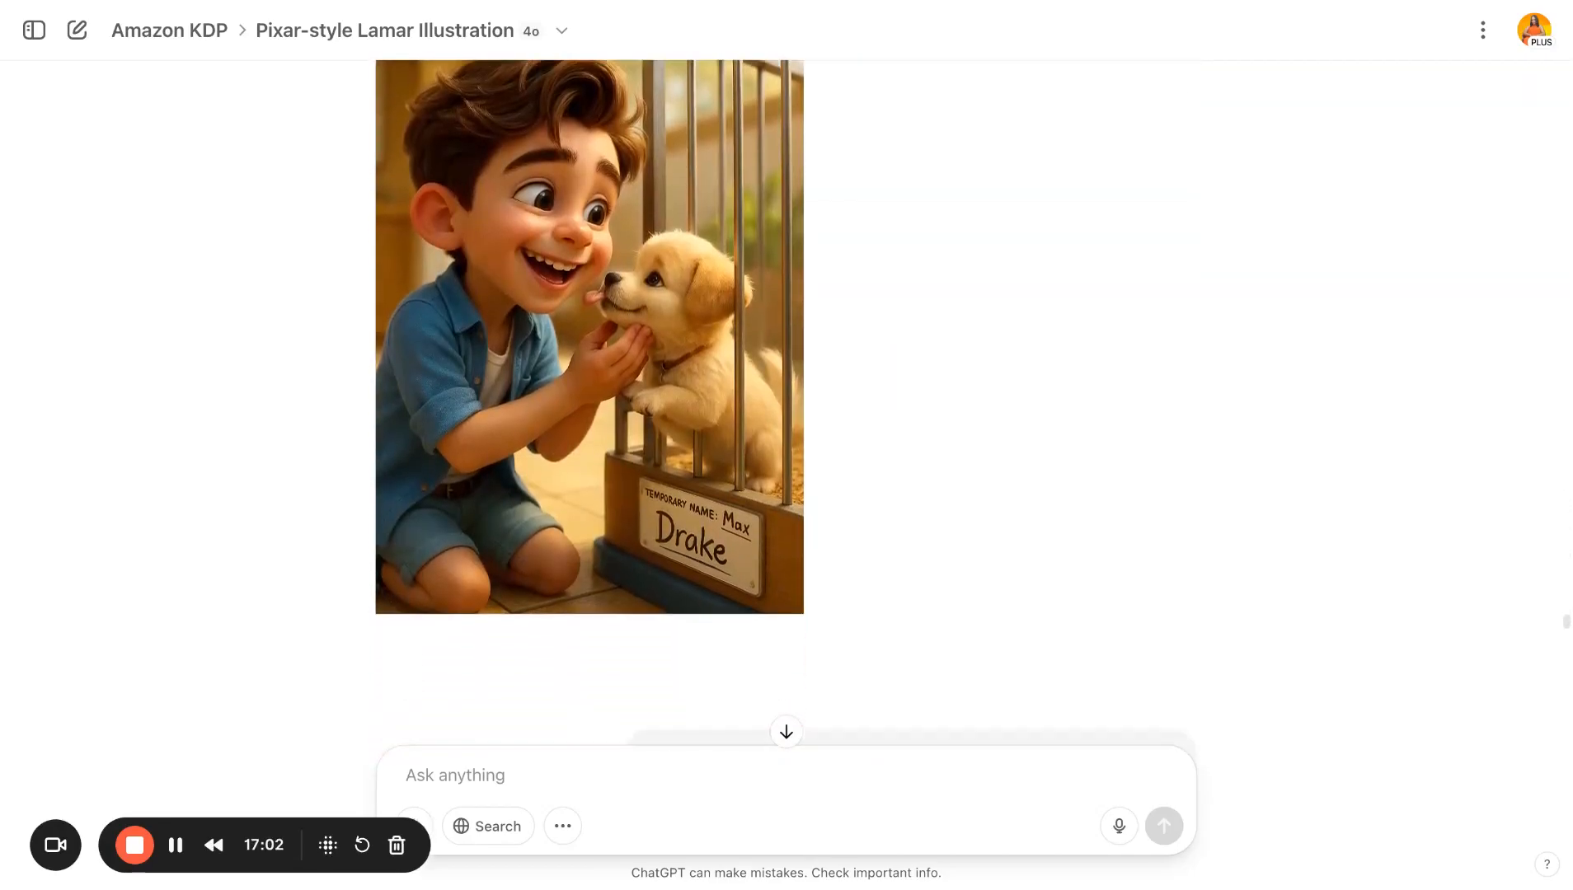
scroll(786, 404, up, 15)
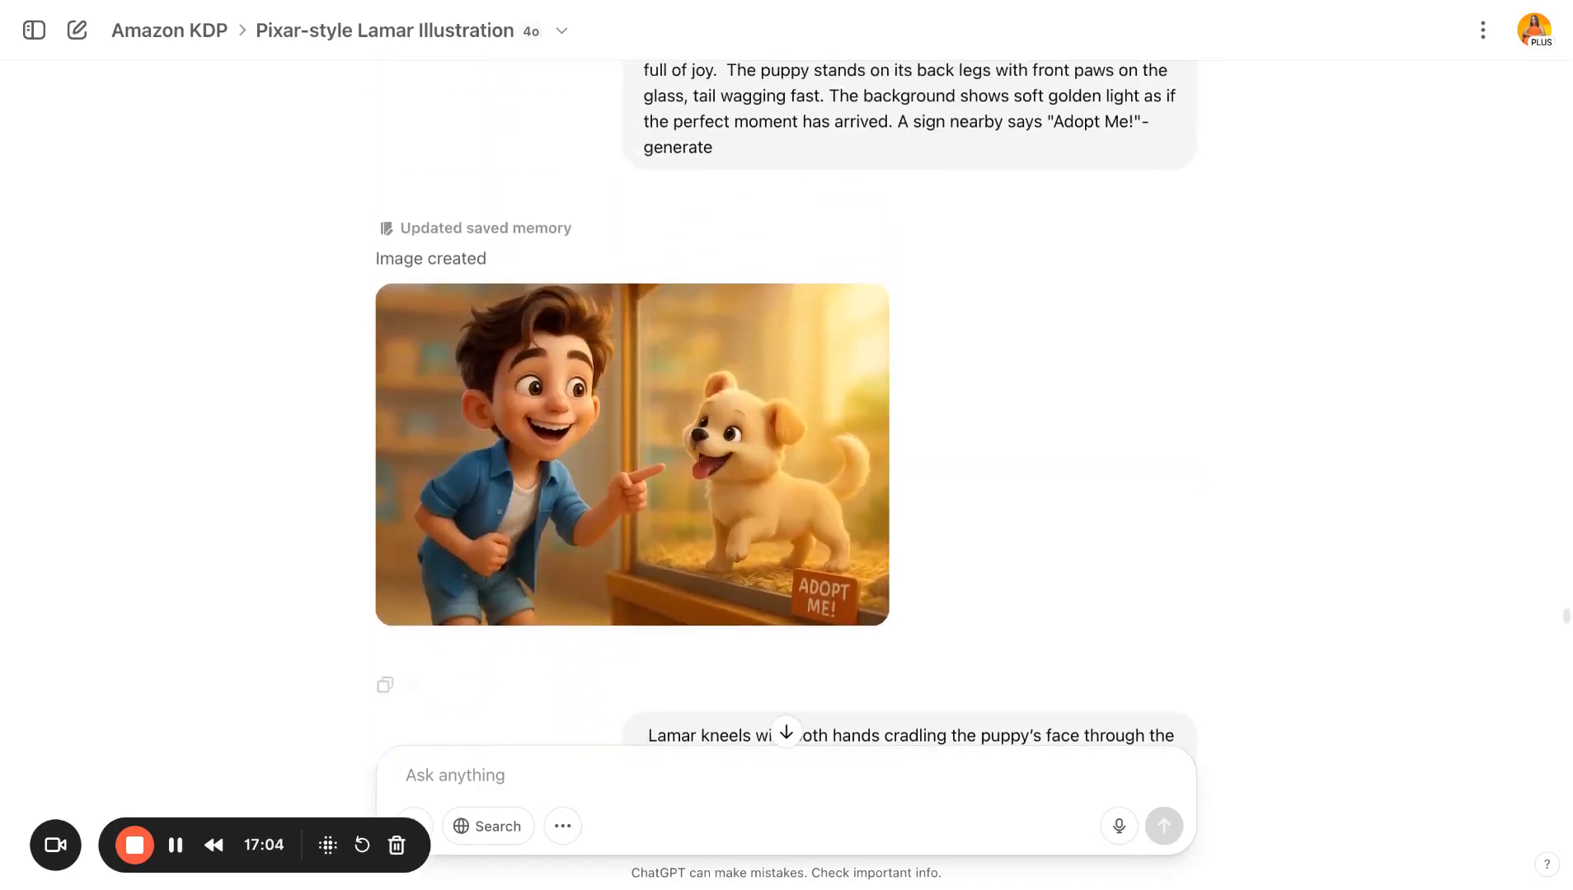
scroll(769, 363, up, 8)
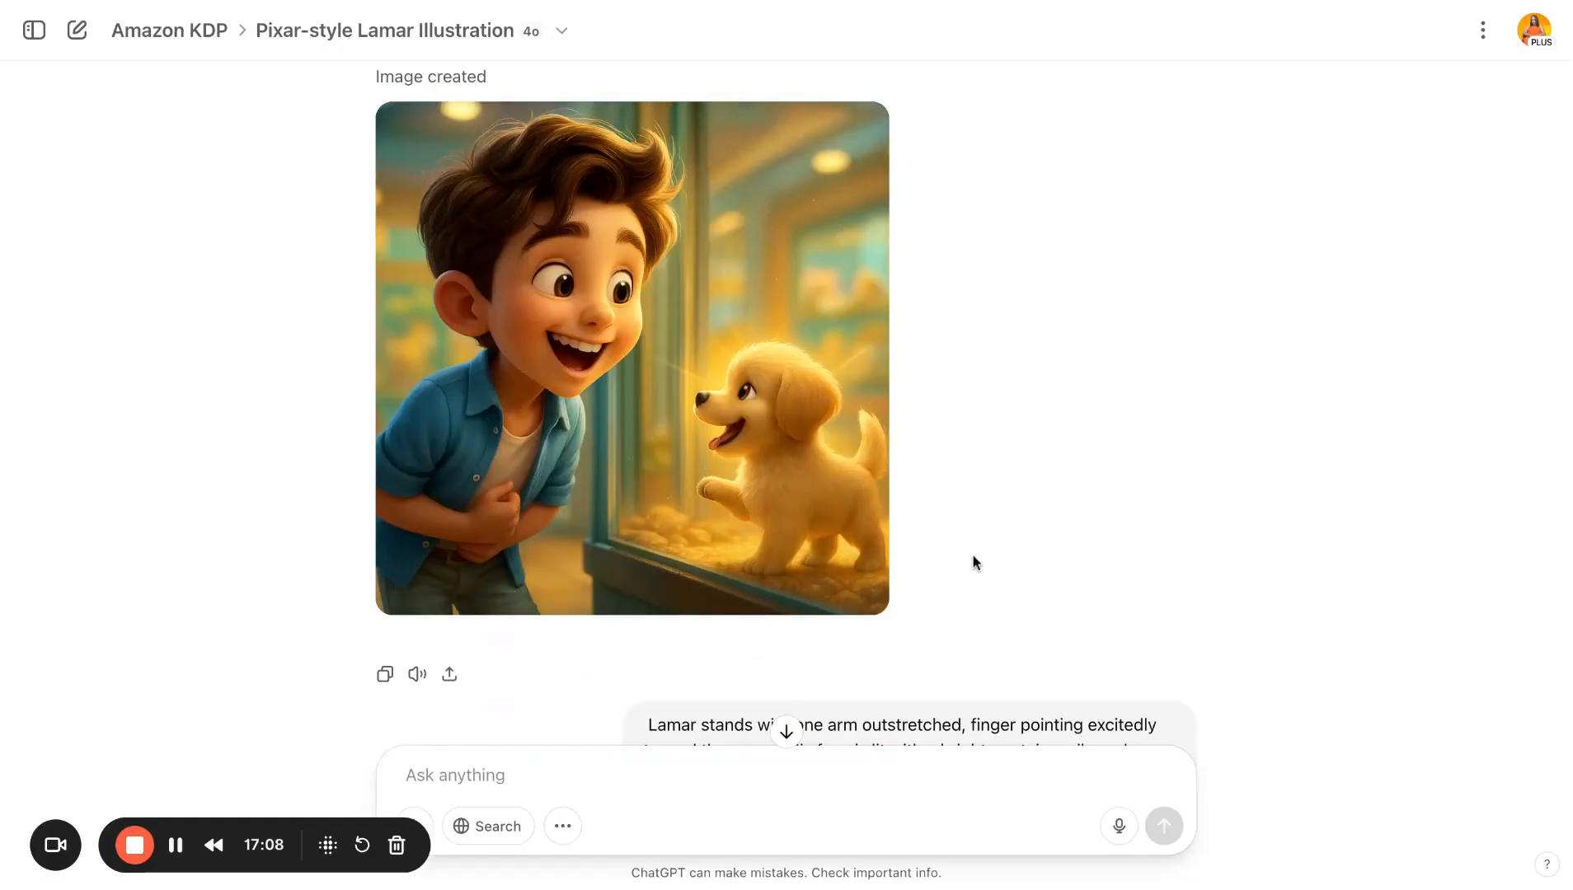
- Examine the Adopt Me puppy scene, the Drake name-tag image and the leaving-the-store prompt and illustration
scroll(972, 562, down, 10)
scroll(906, 561, up, 5)
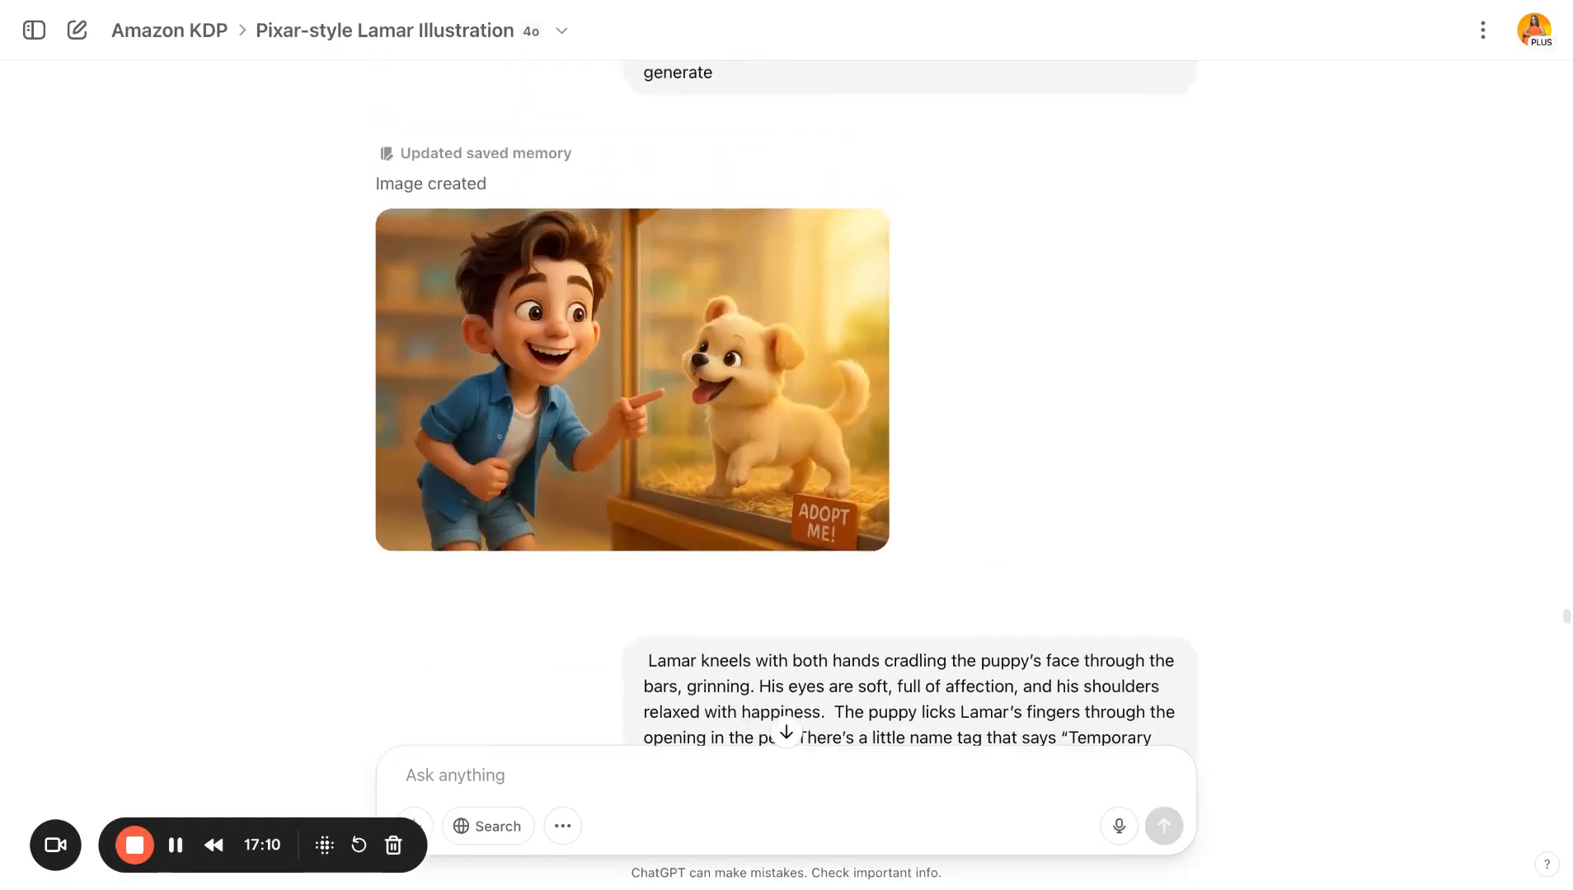
scroll(787, 726, down, 9)
scroll(713, 451, down, 1)
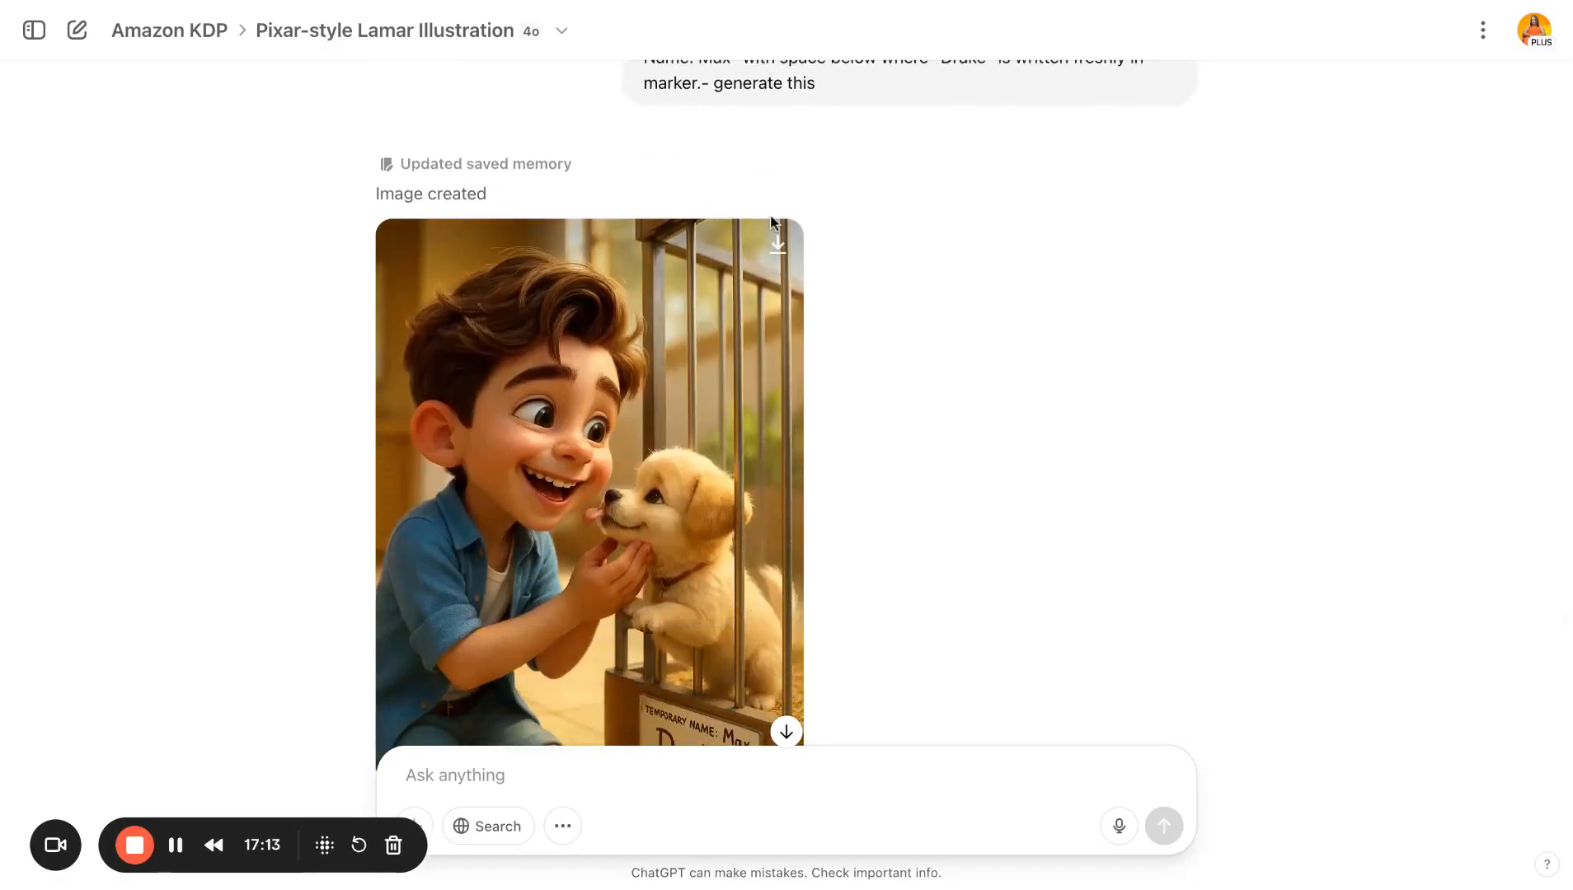
scroll(954, 666, down, 5)
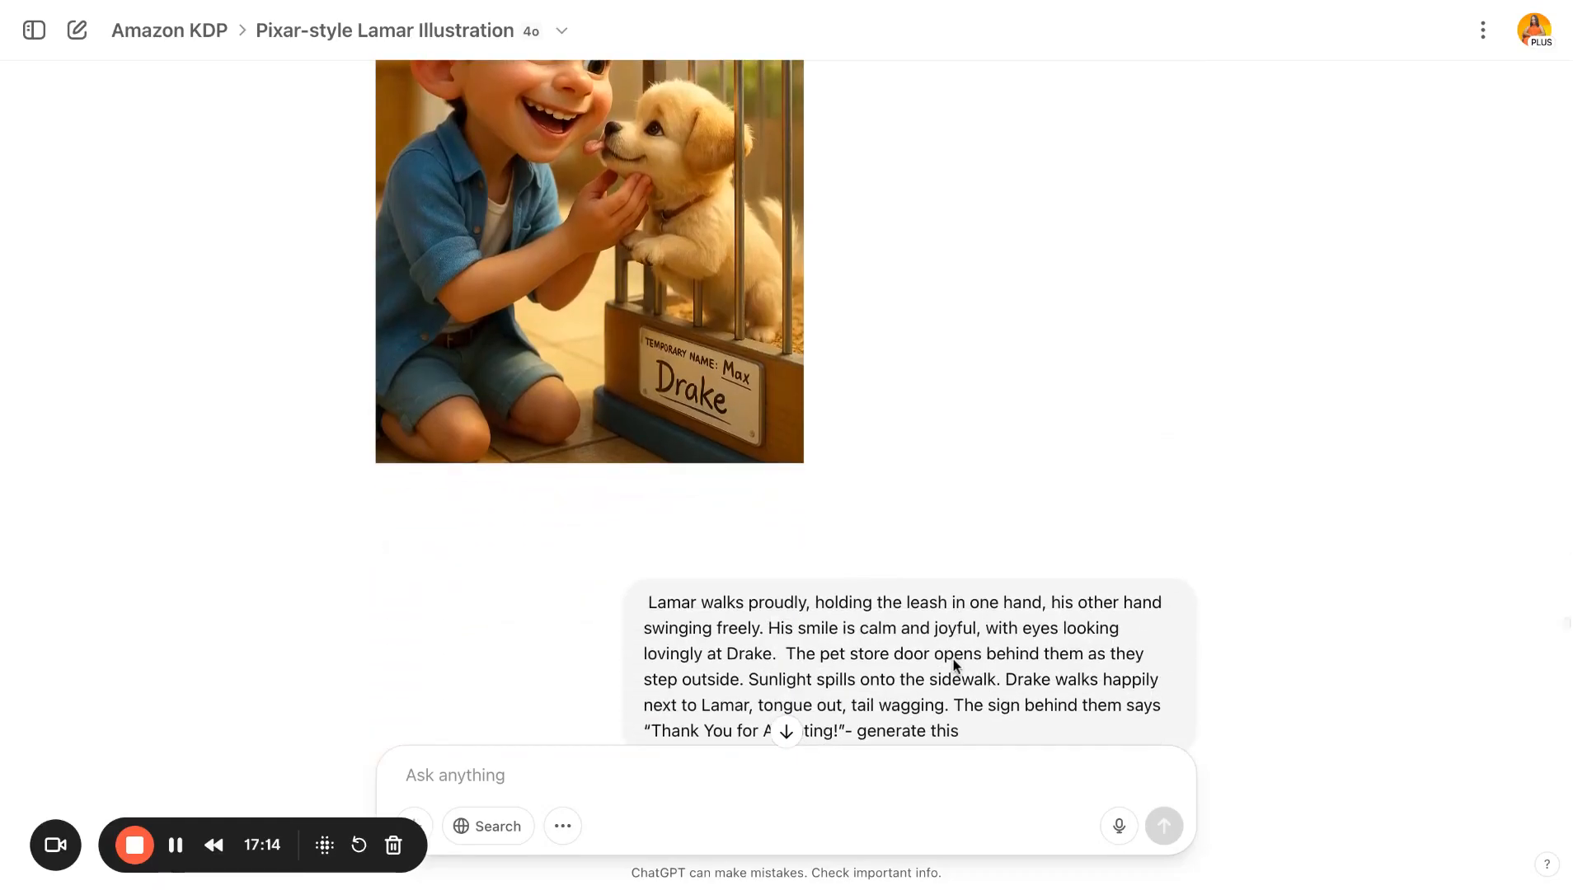
scroll(954, 660, down, 8)
scroll(954, 660, down, 3)
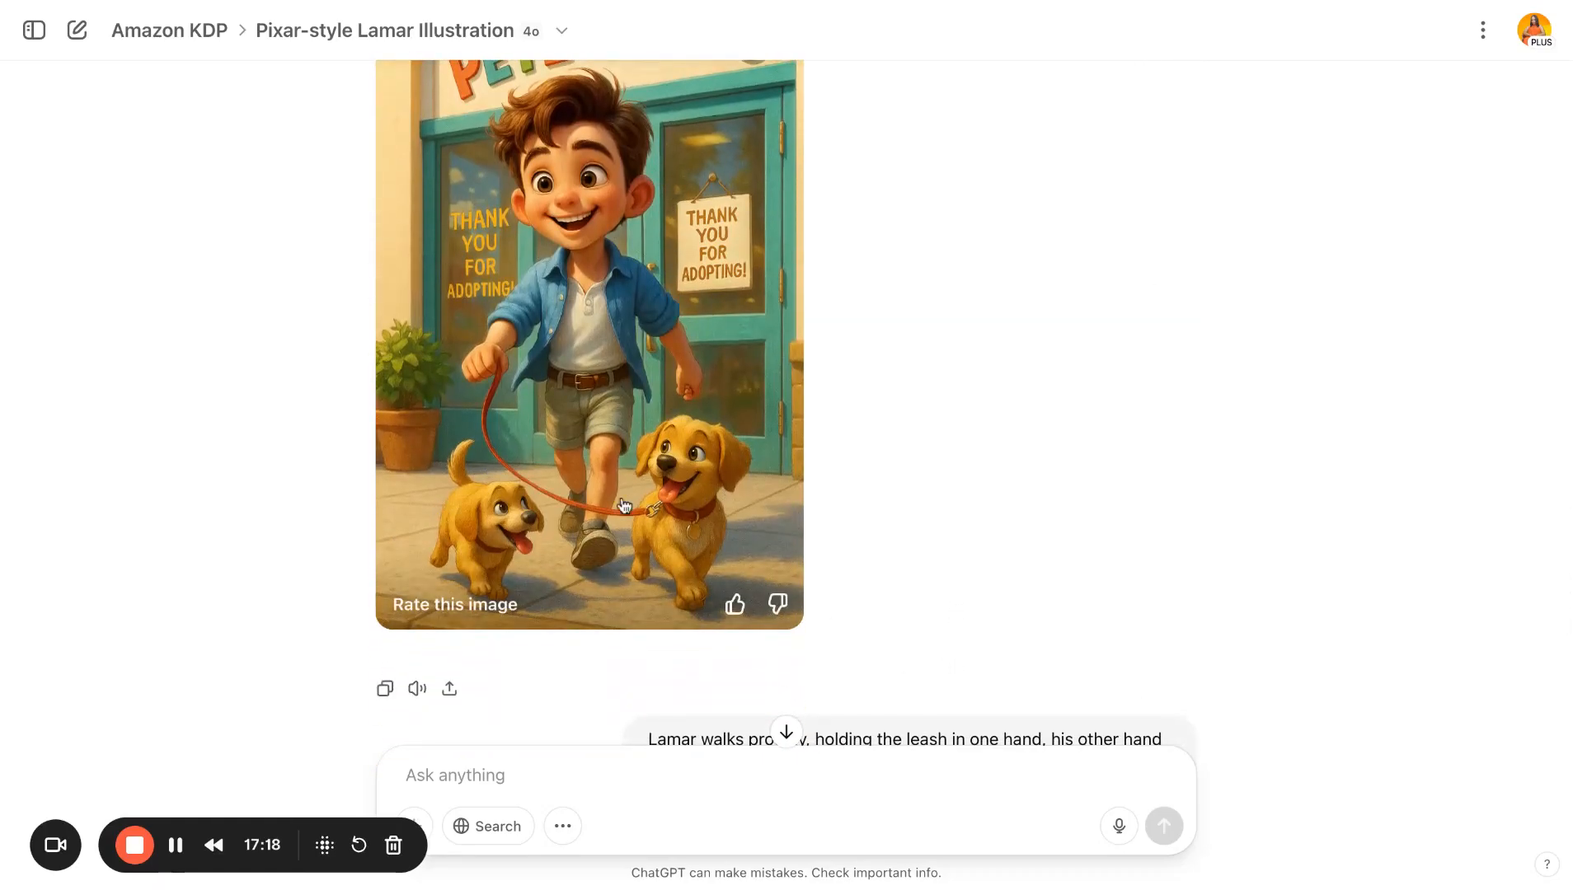
scroll(921, 504, down, 1)
scroll(923, 499, down, 5)
scroll(924, 499, up, 15)
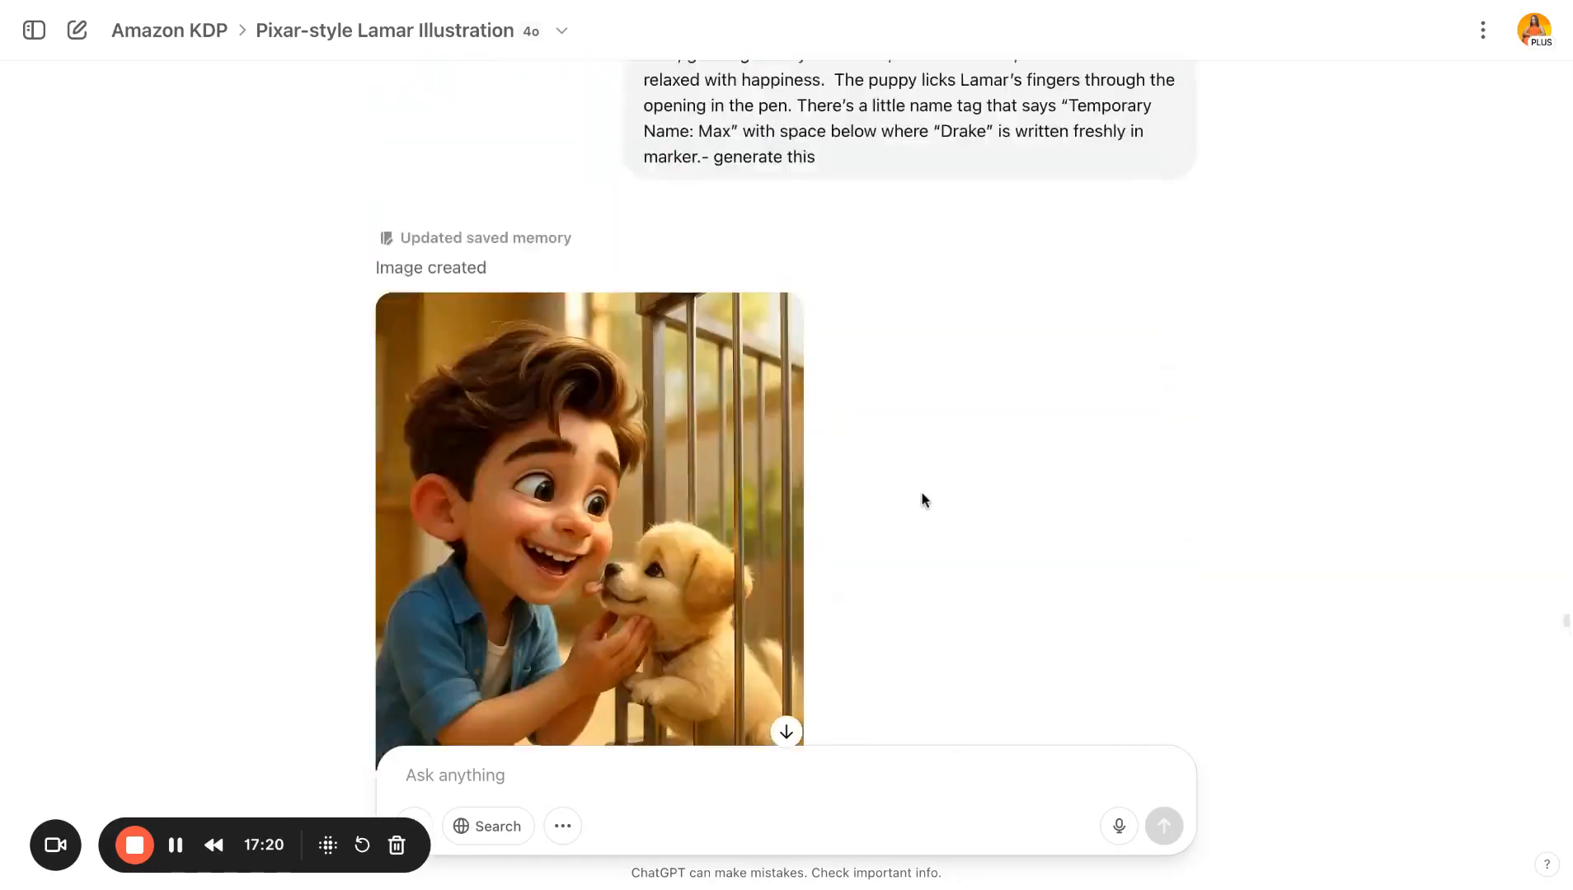
scroll(785, 414, down, 15)
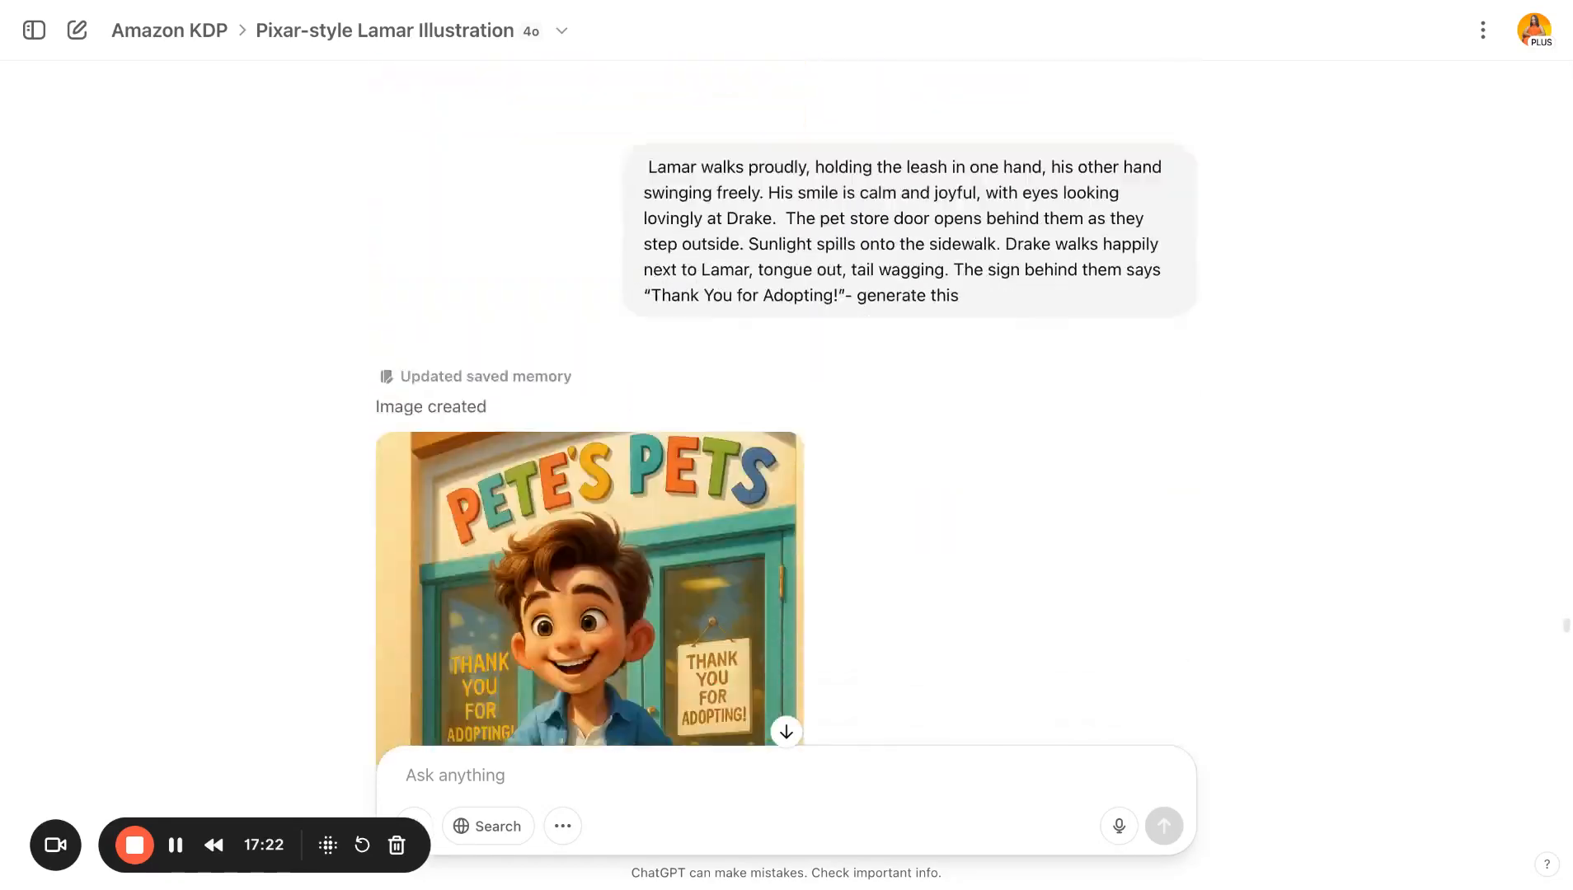
scroll(785, 413, down, 10)
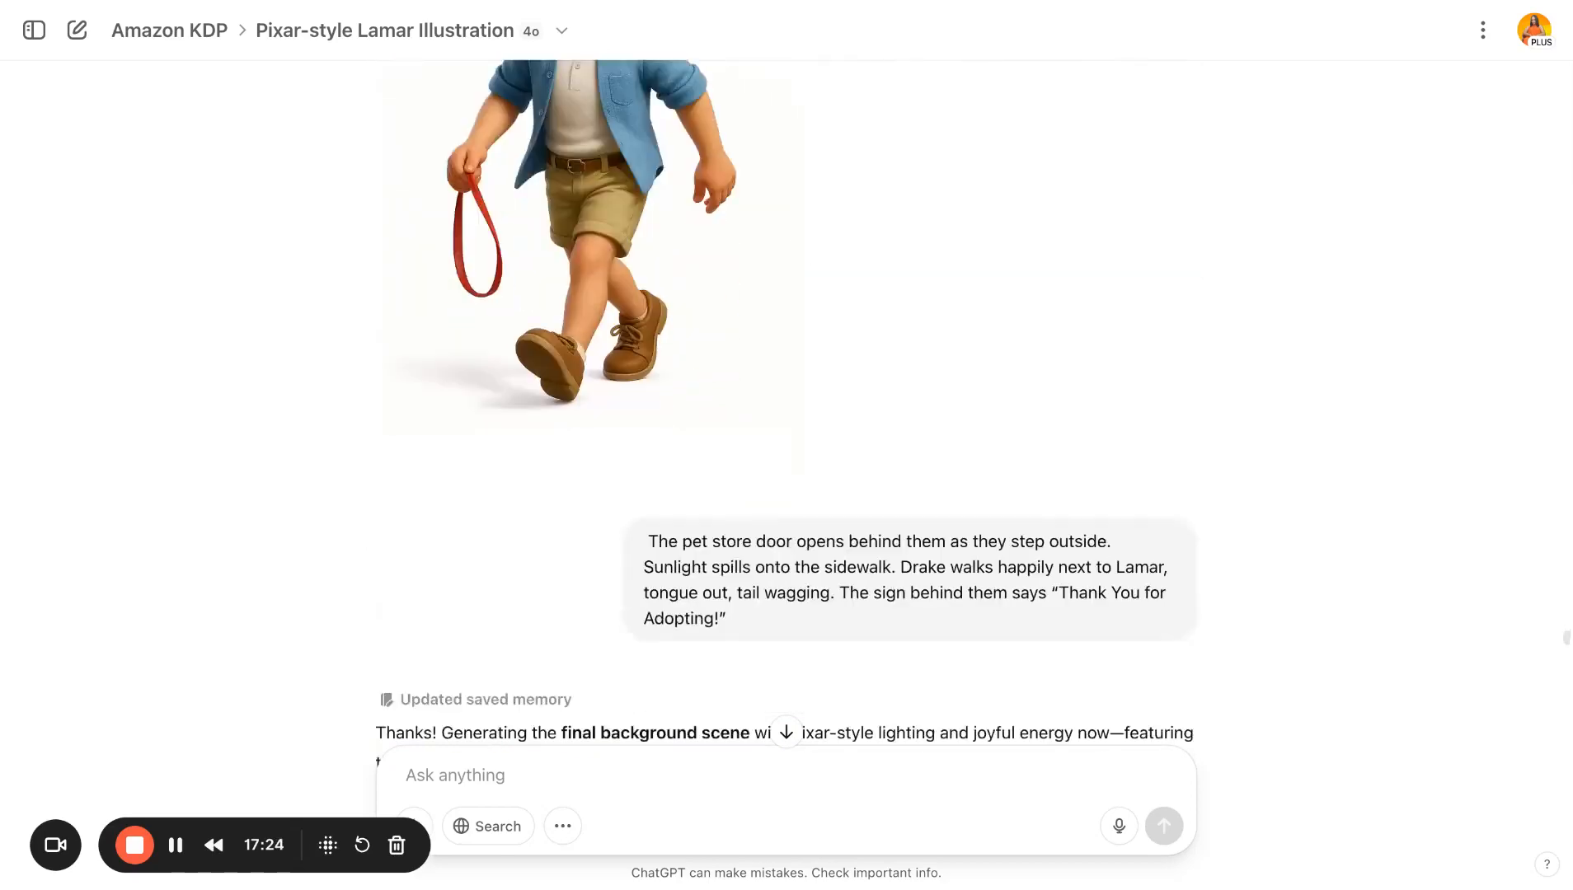
- Scroll through the final scenes: walking with the leash, living room, backyard play, swing, drawing and farewell images
scroll(785, 414, up, 3)
scroll(785, 414, up, 4)
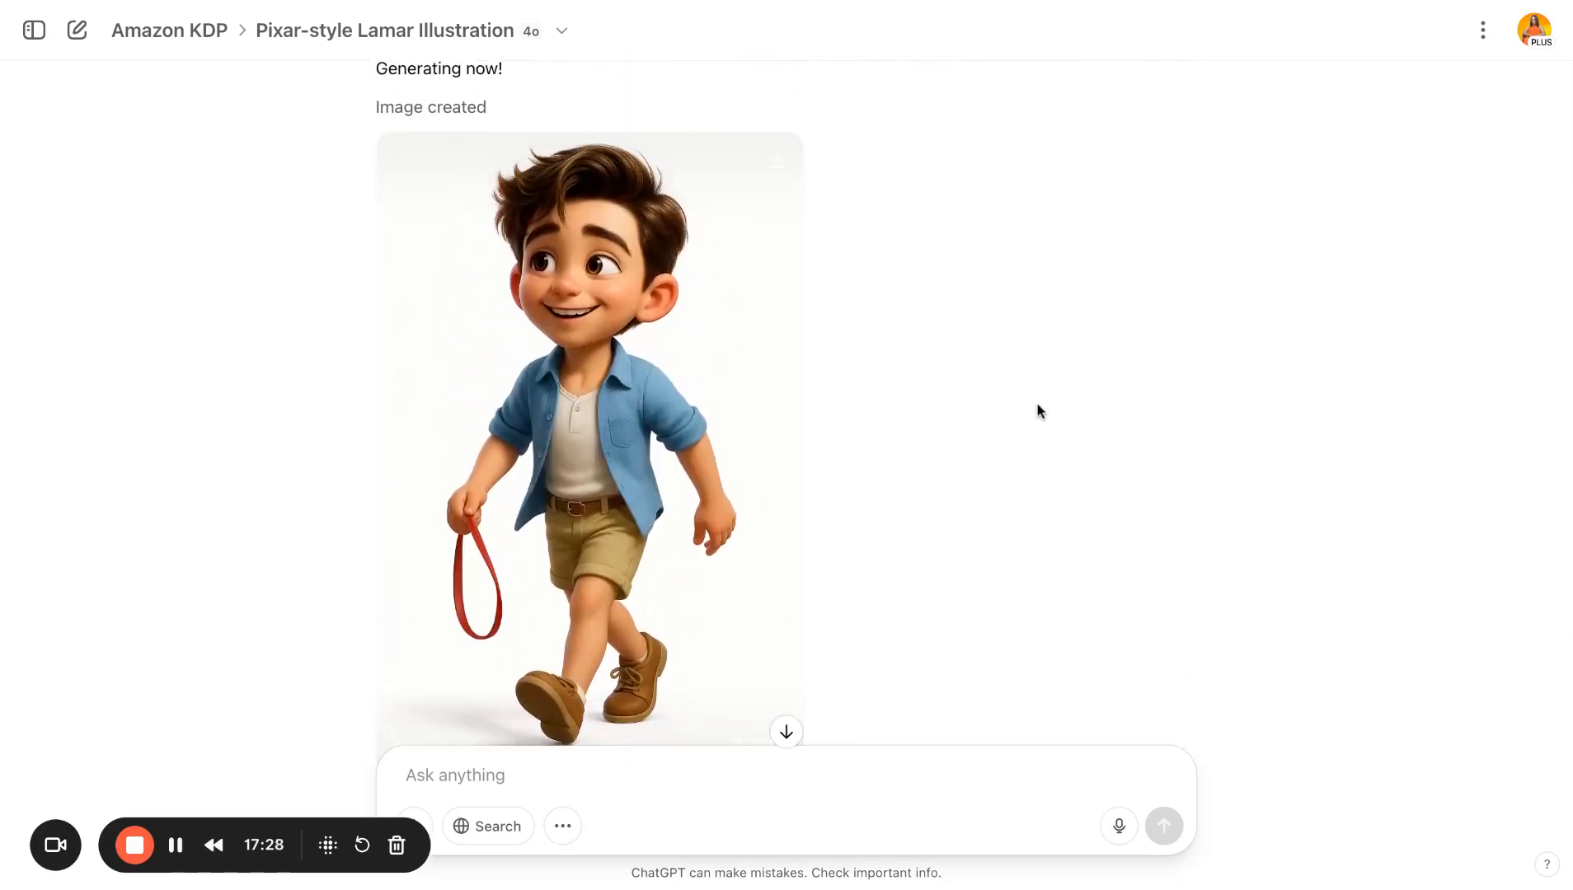
scroll(1037, 411, down, 18)
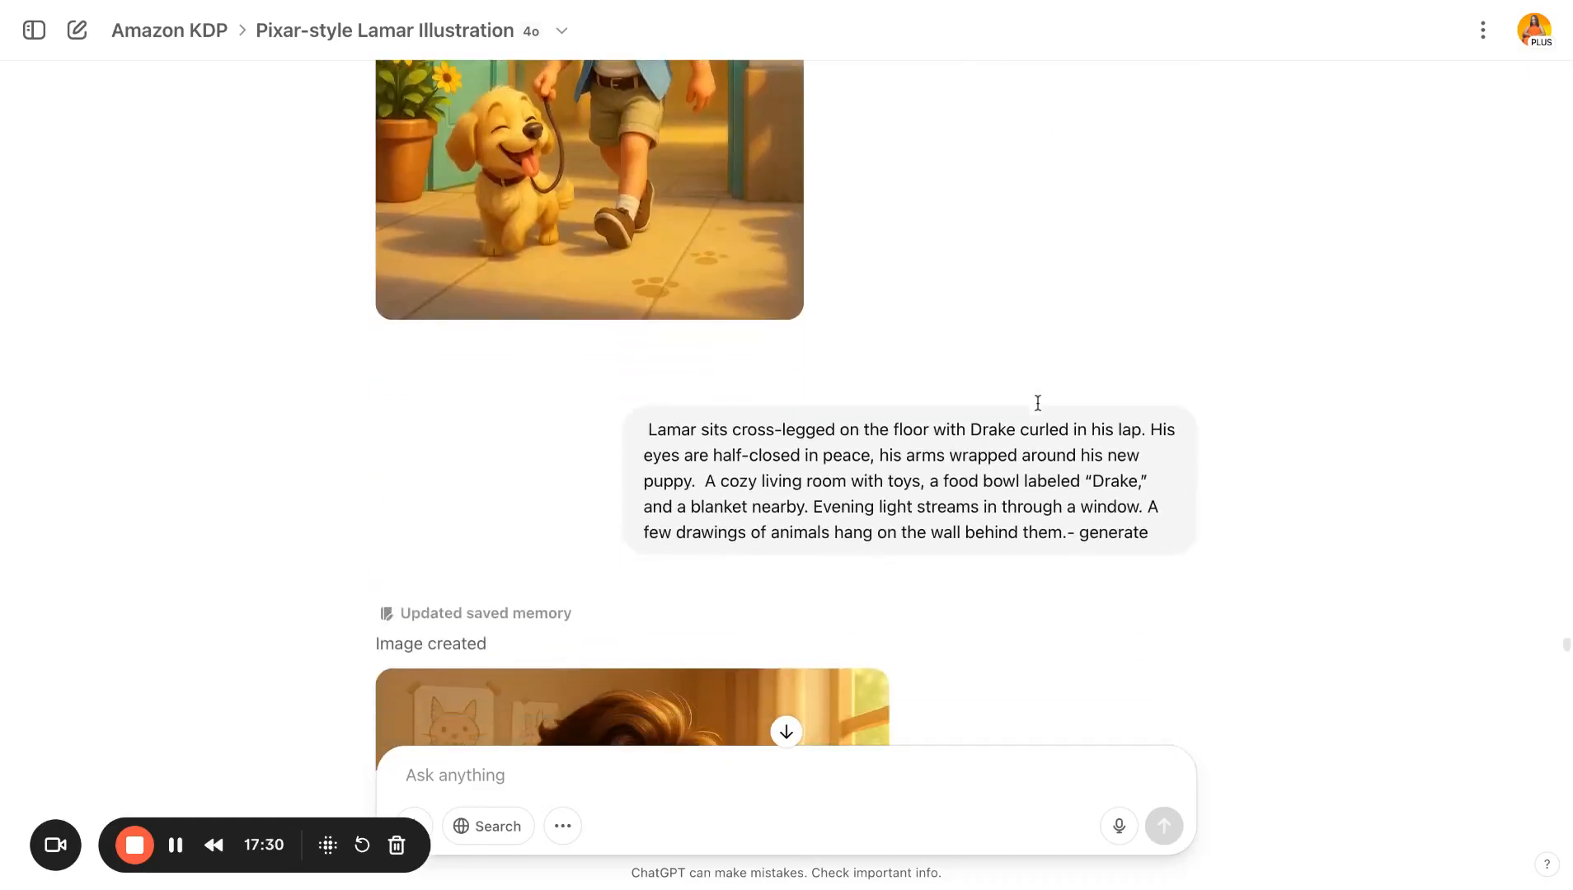
scroll(1037, 402, down, 15)
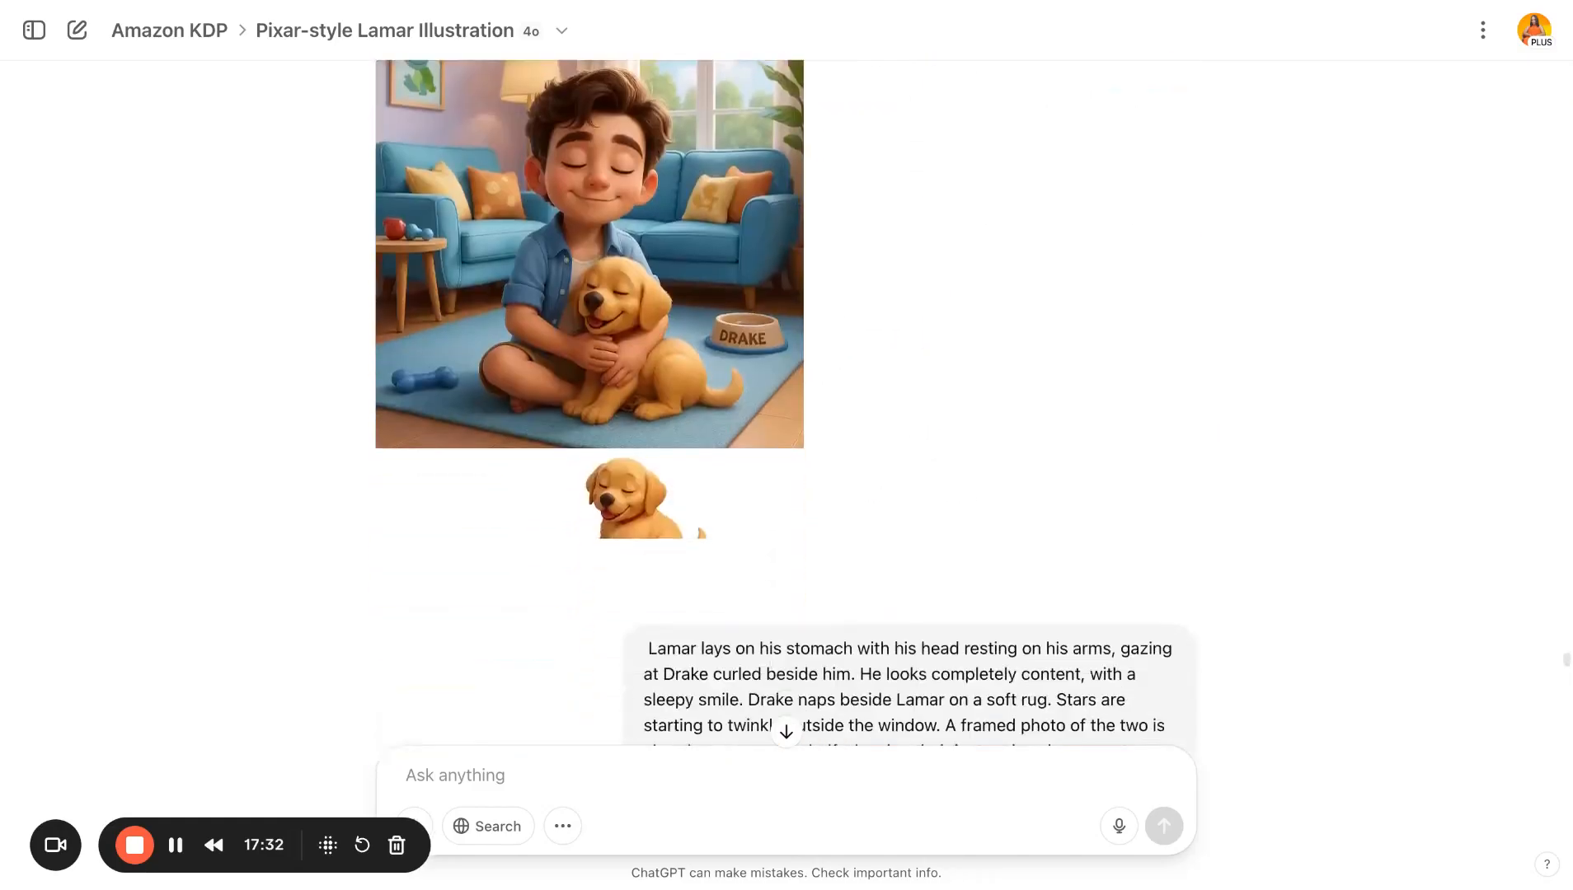
scroll(785, 404, down, 15)
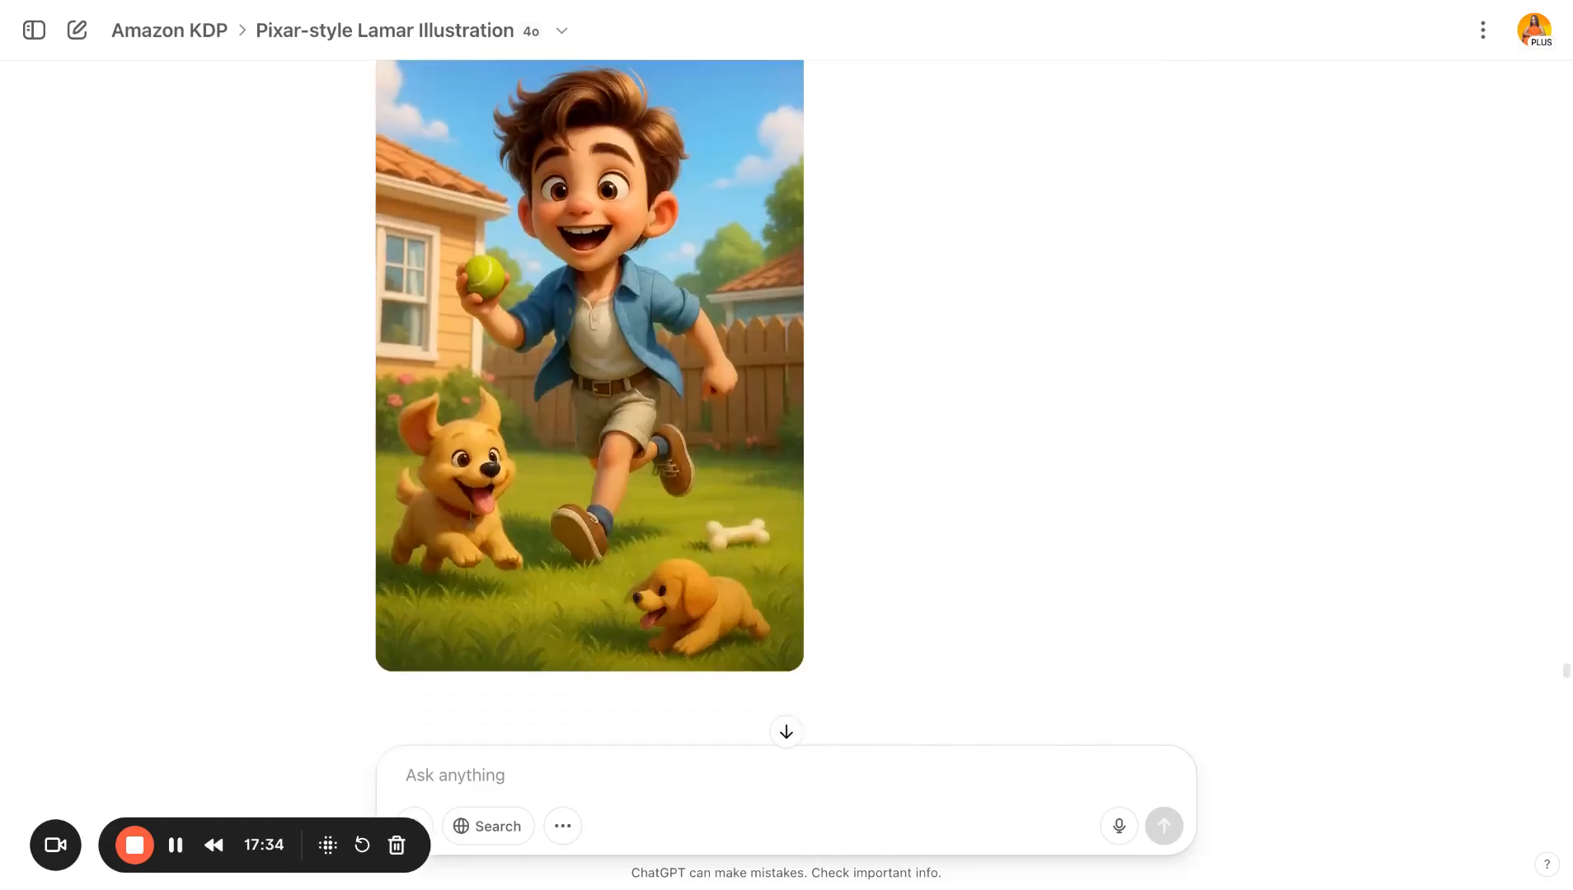
scroll(785, 404, down, 9)
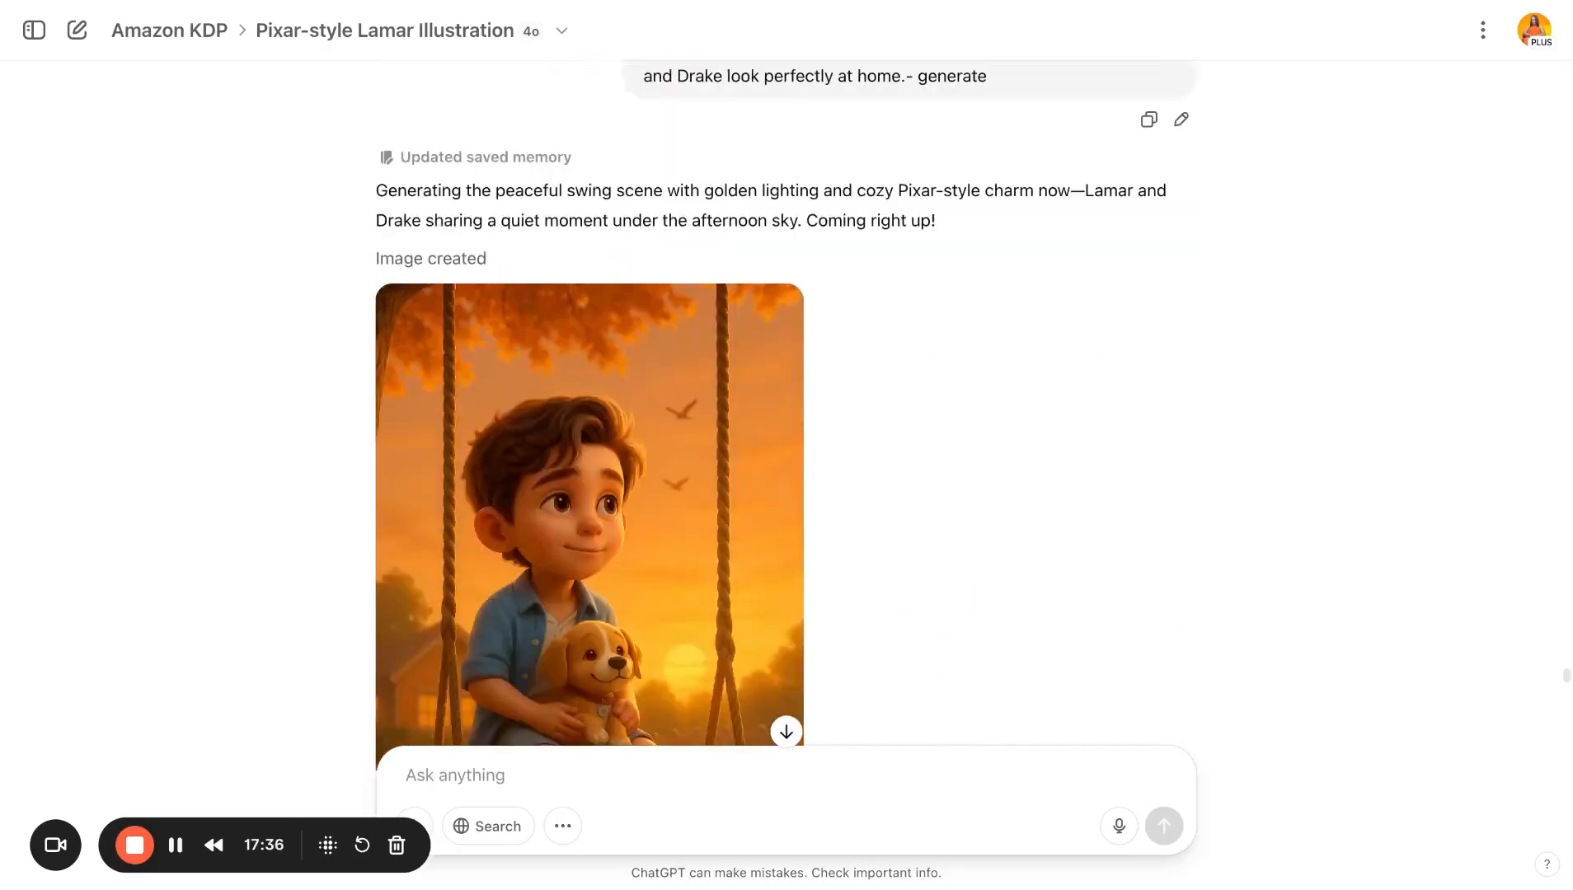
scroll(785, 404, down, 15)
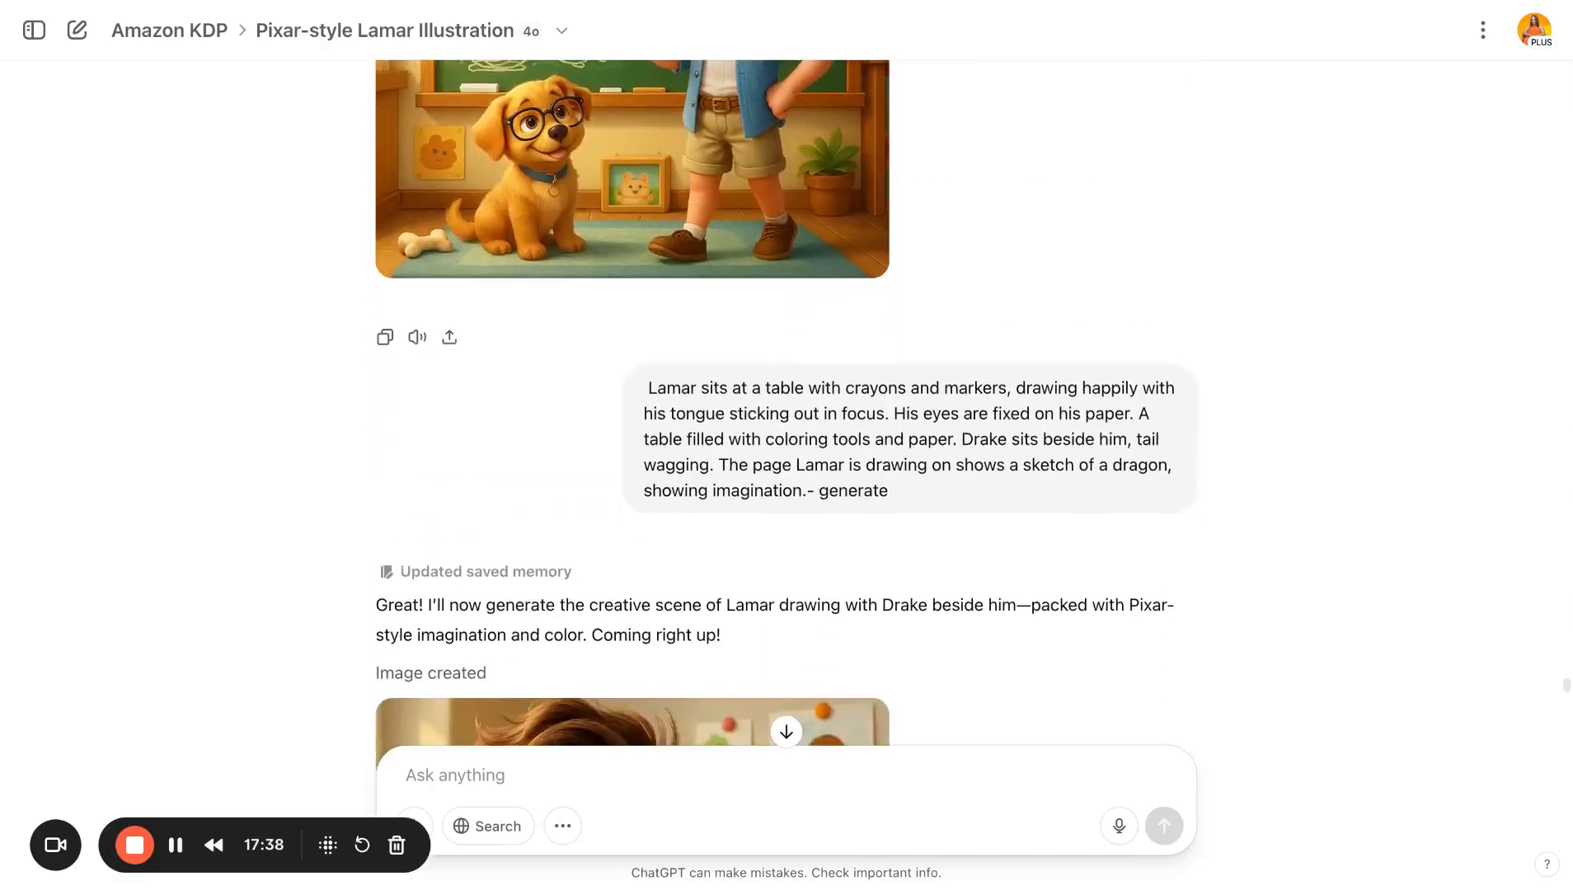
scroll(785, 404, down, 20)
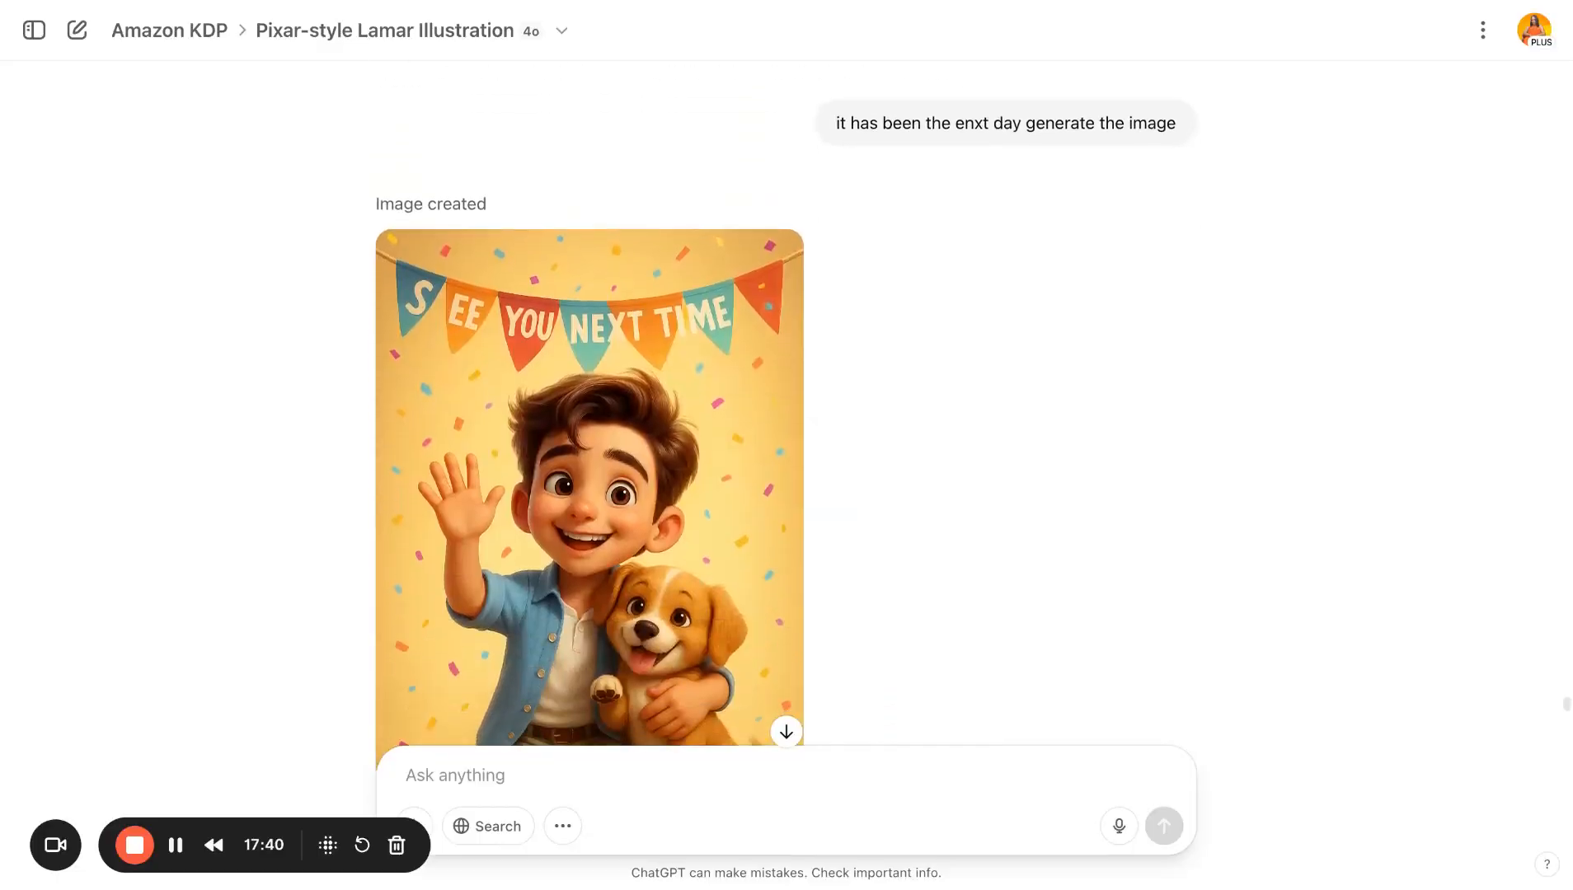
- Scroll through the text-page background, pet store background, street continuation, snake page and chinchilla images with their prompts
scroll(785, 404, down, 18)
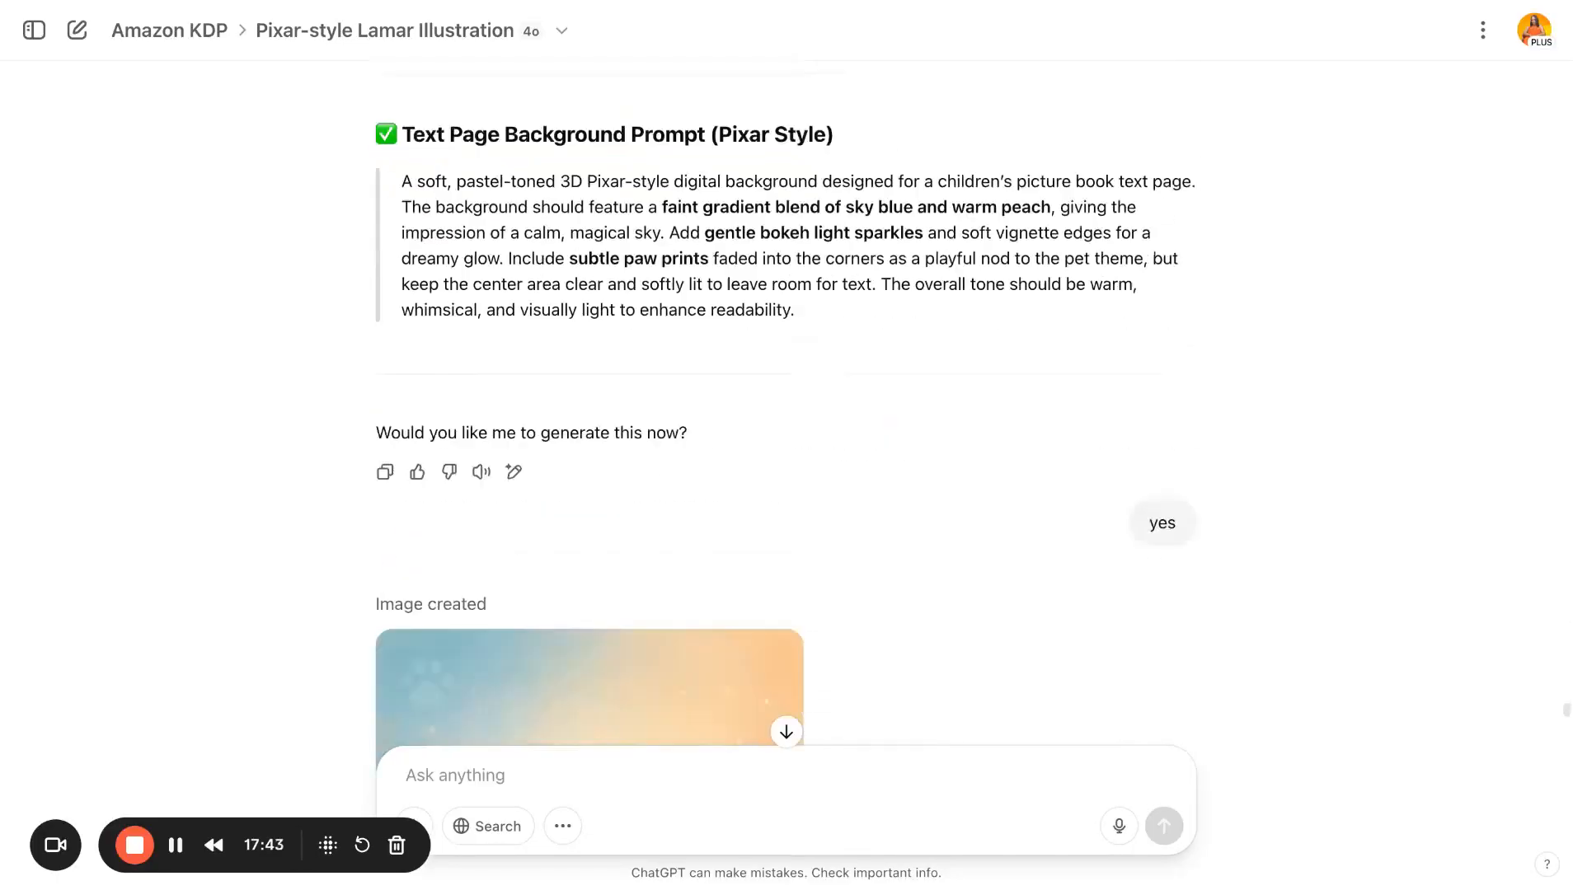
scroll(748, 274, down, 20)
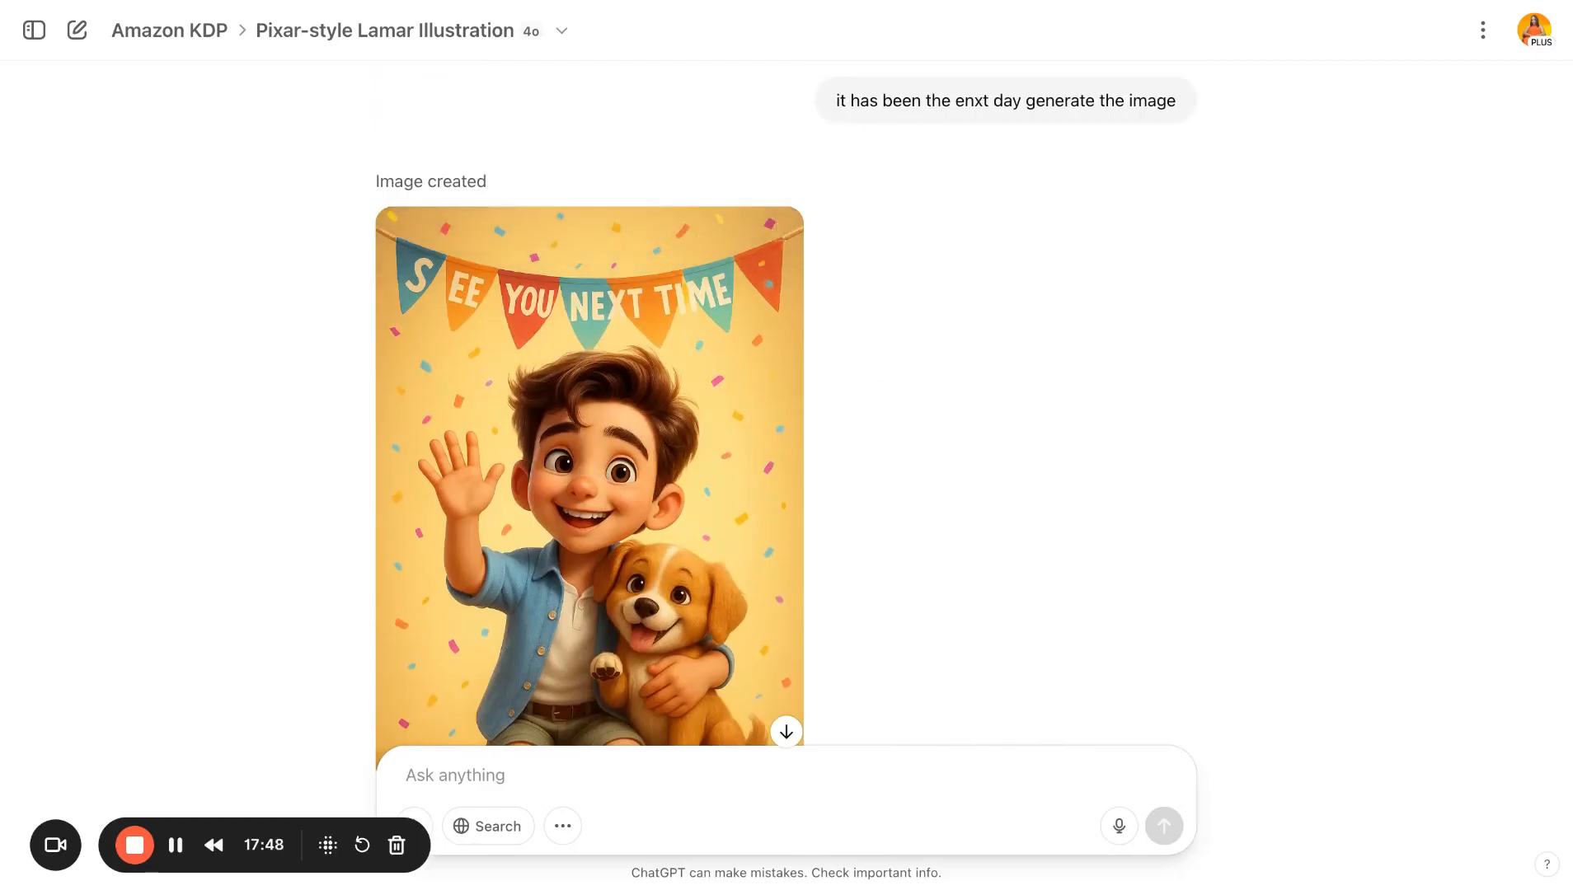
scroll(785, 404, down, 15)
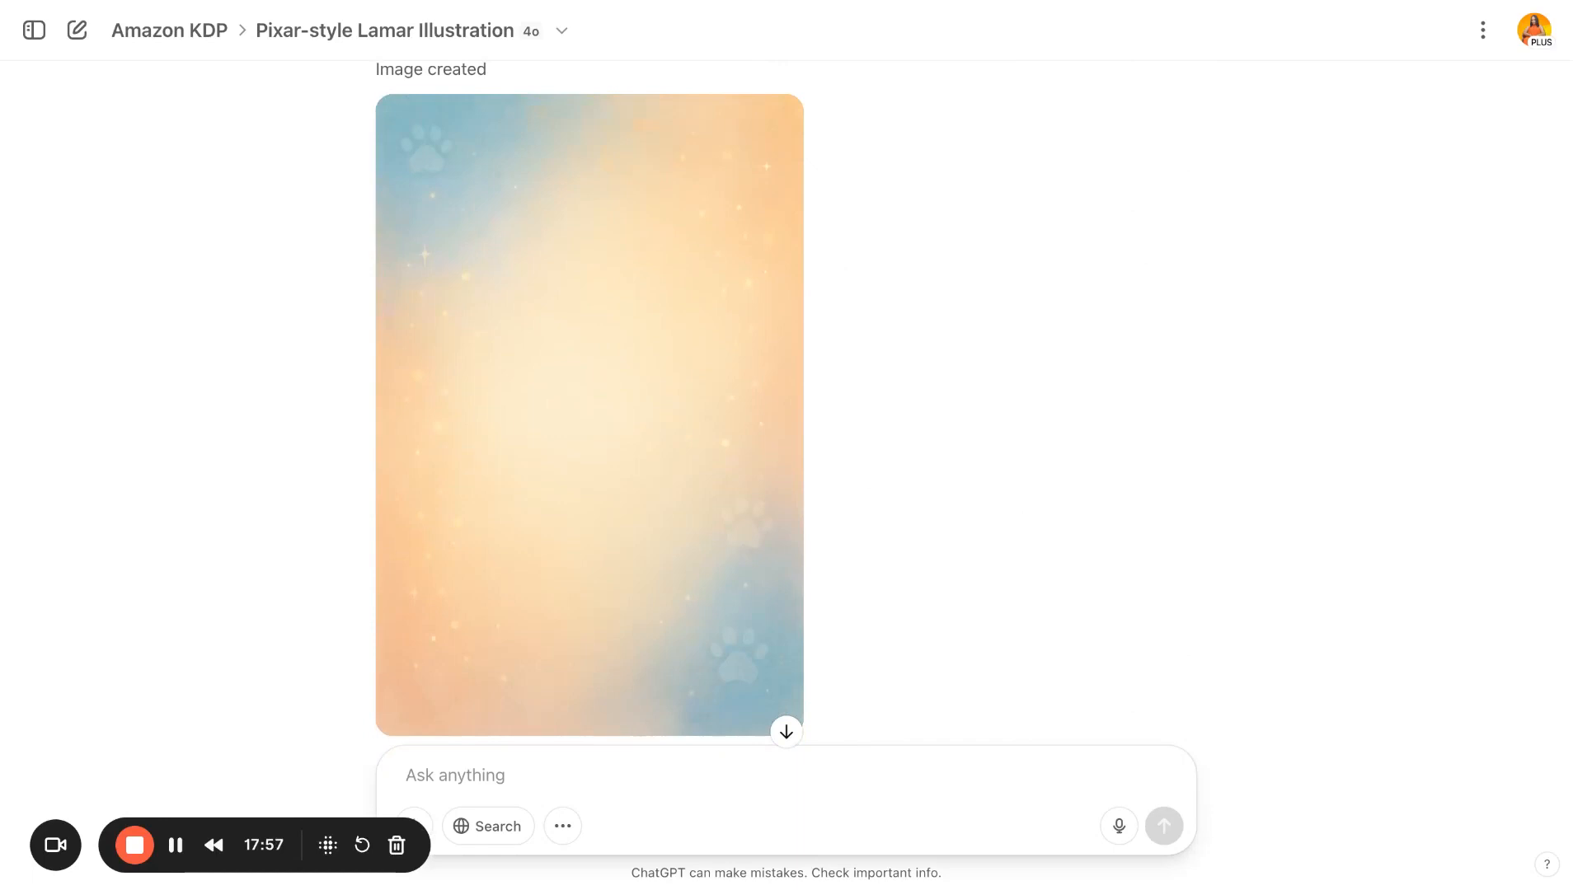
scroll(981, 497, down, 3)
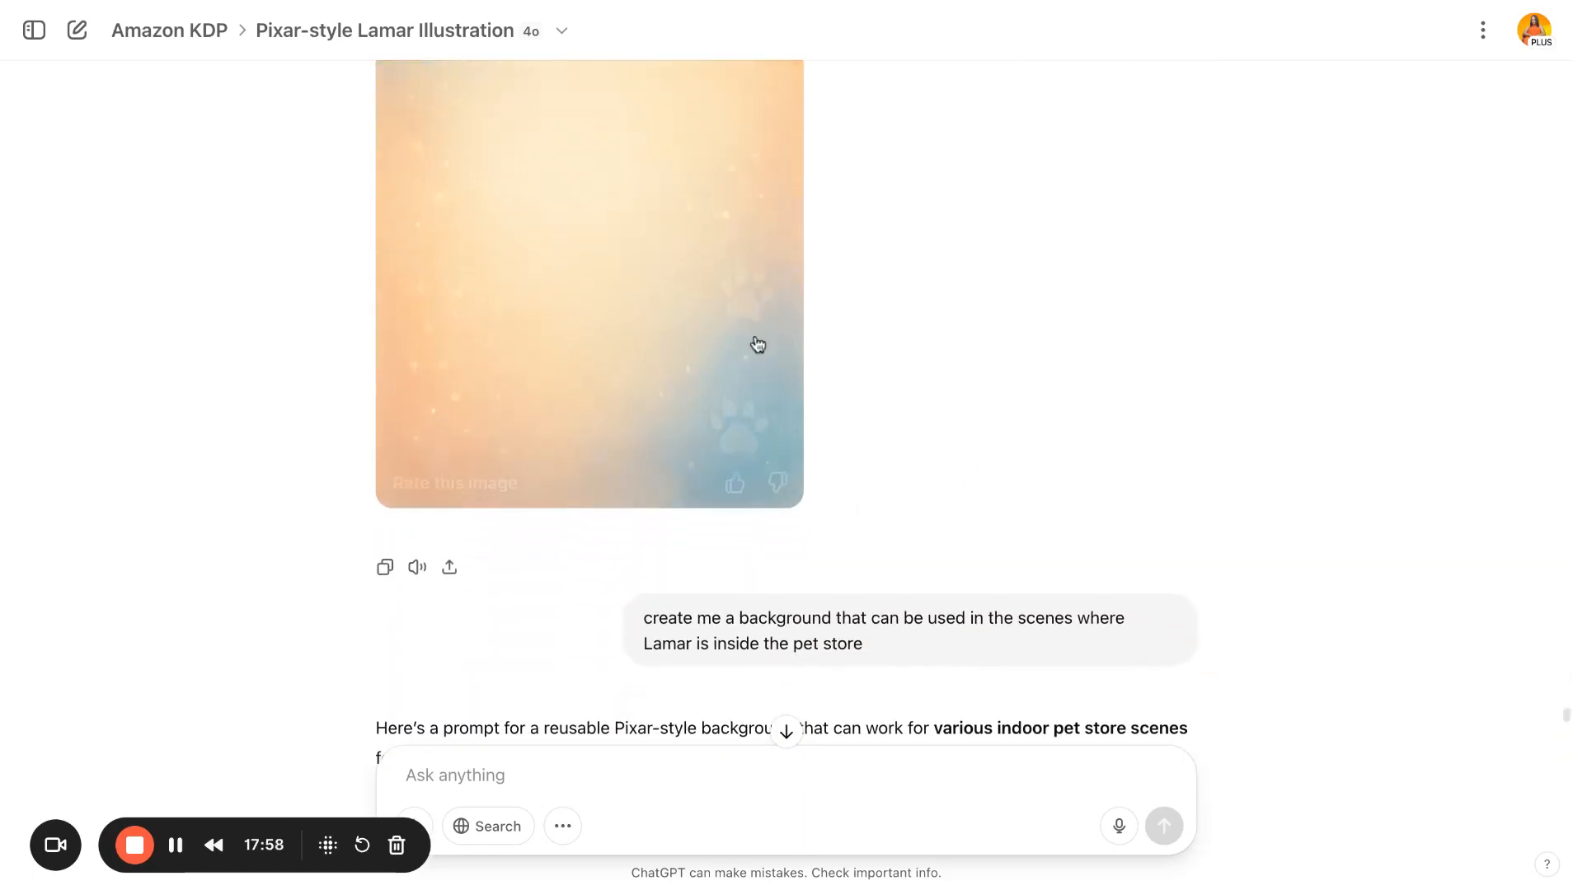
scroll(938, 467, down, 20)
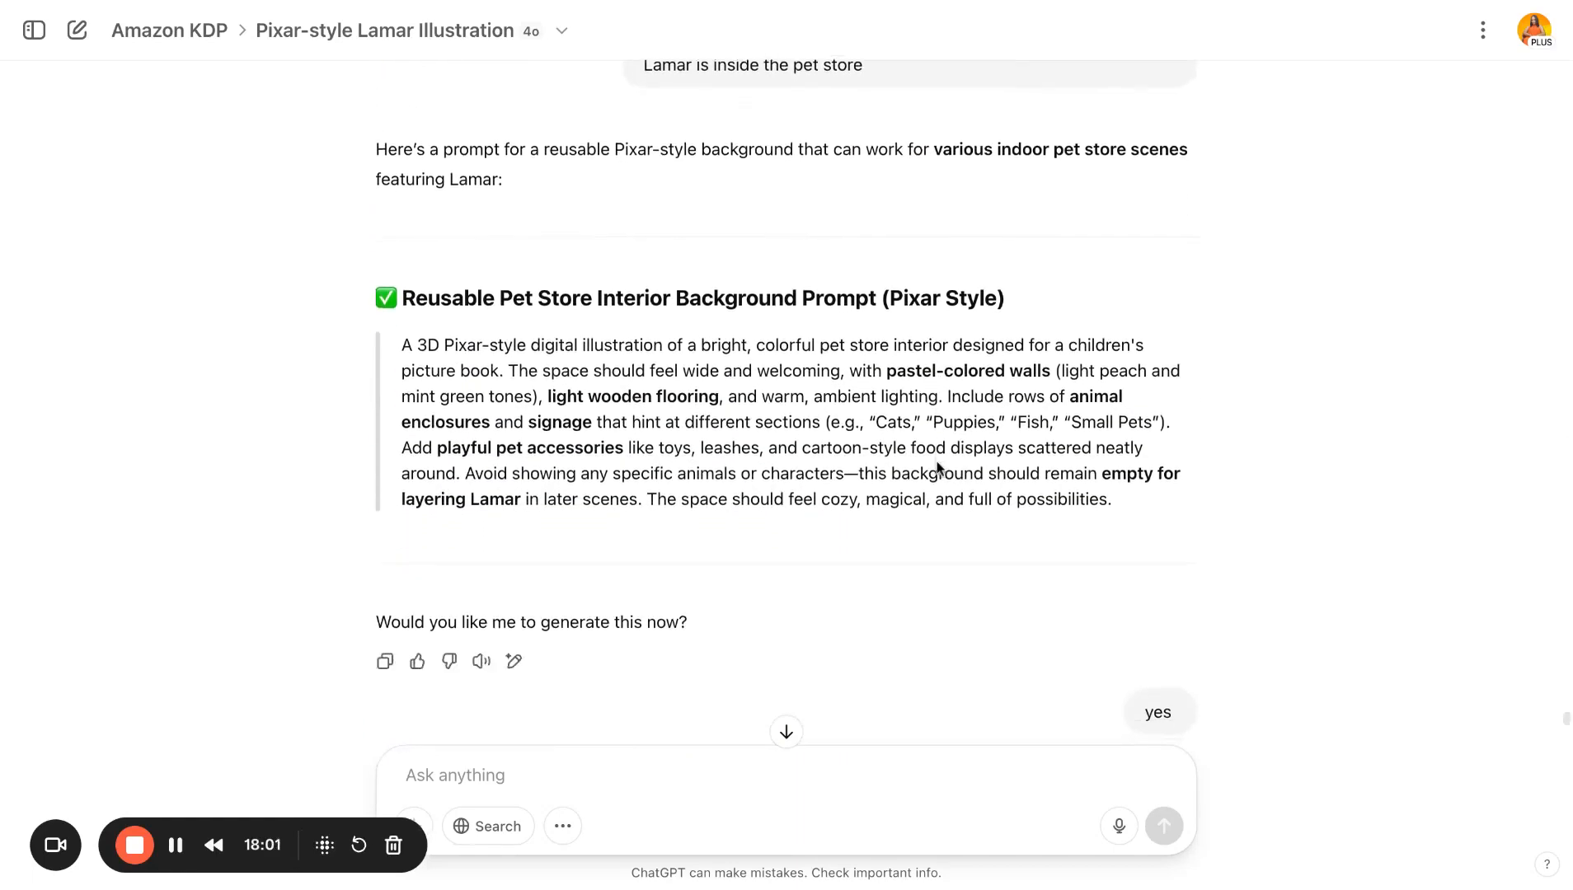
scroll(938, 467, down, 15)
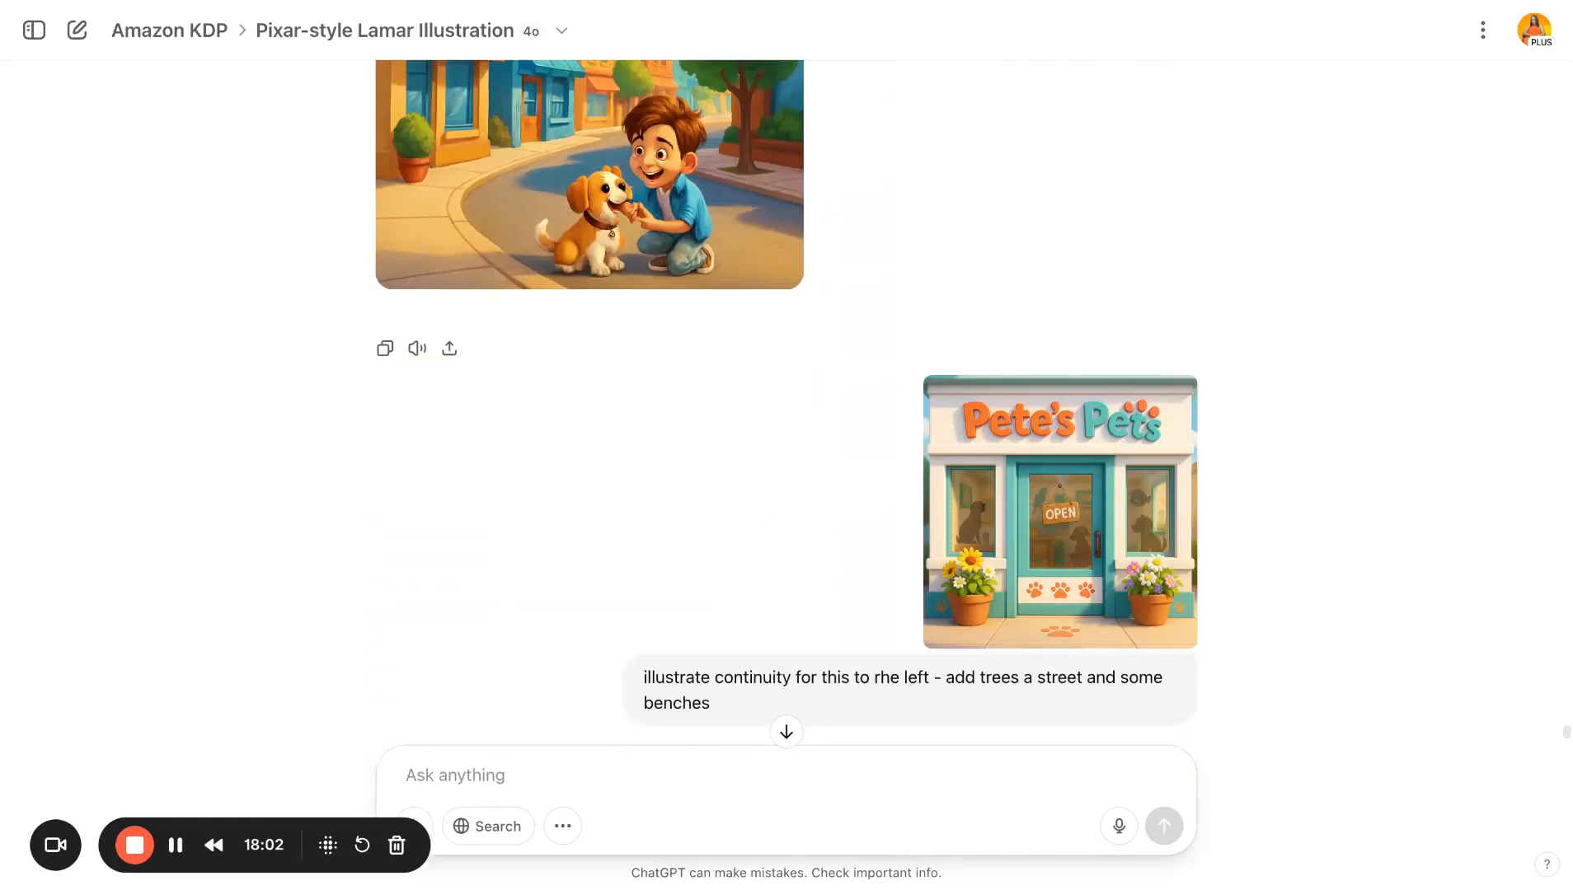
scroll(768, 402, up, 5)
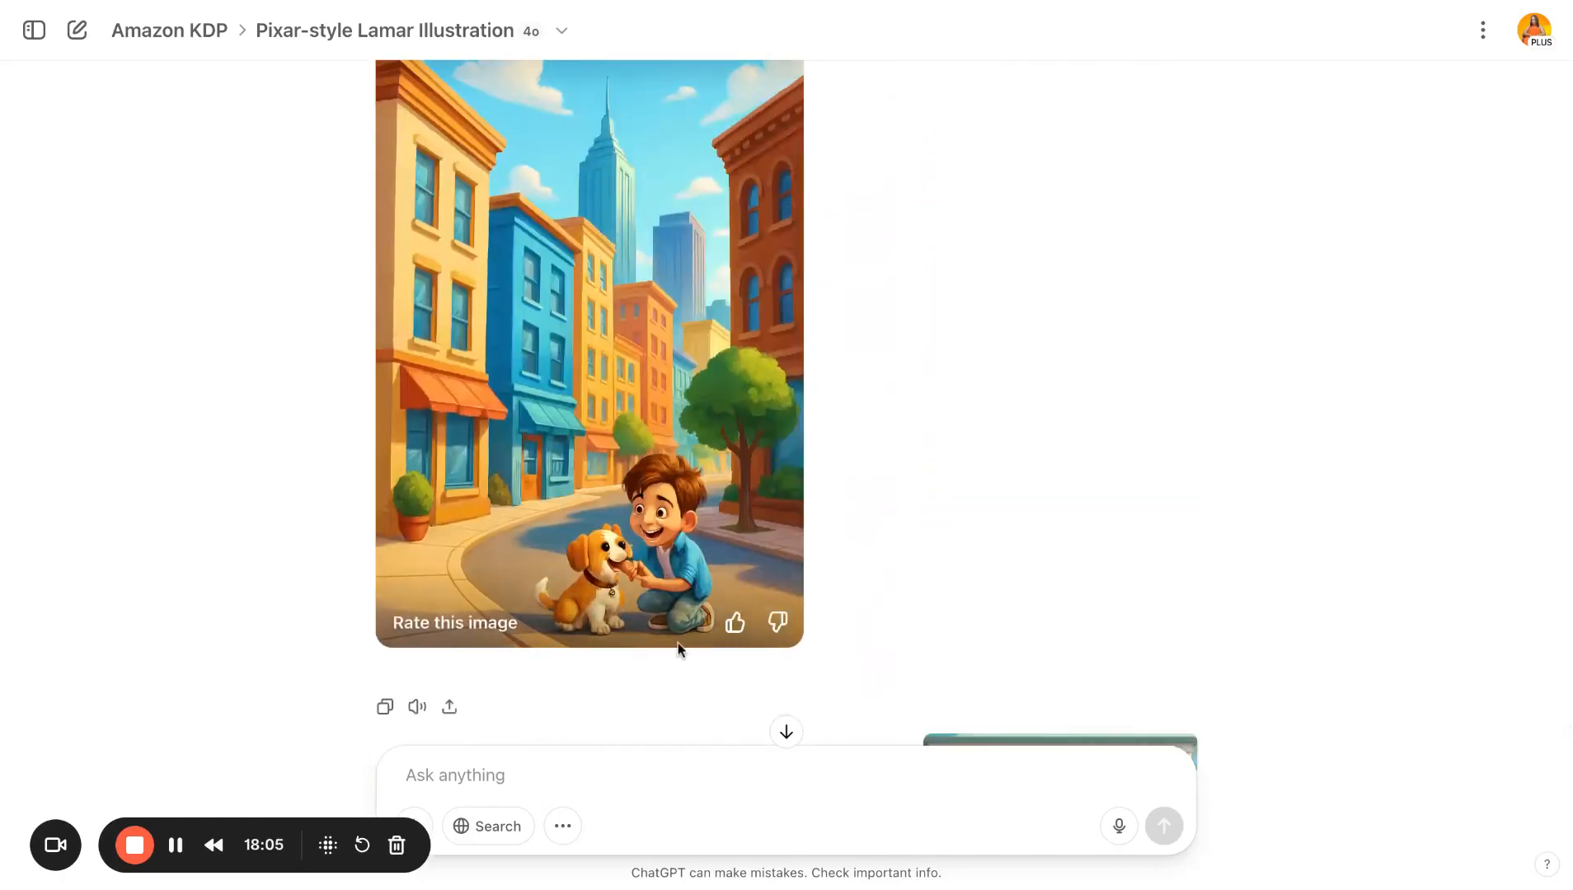
scroll(960, 375, down, 15)
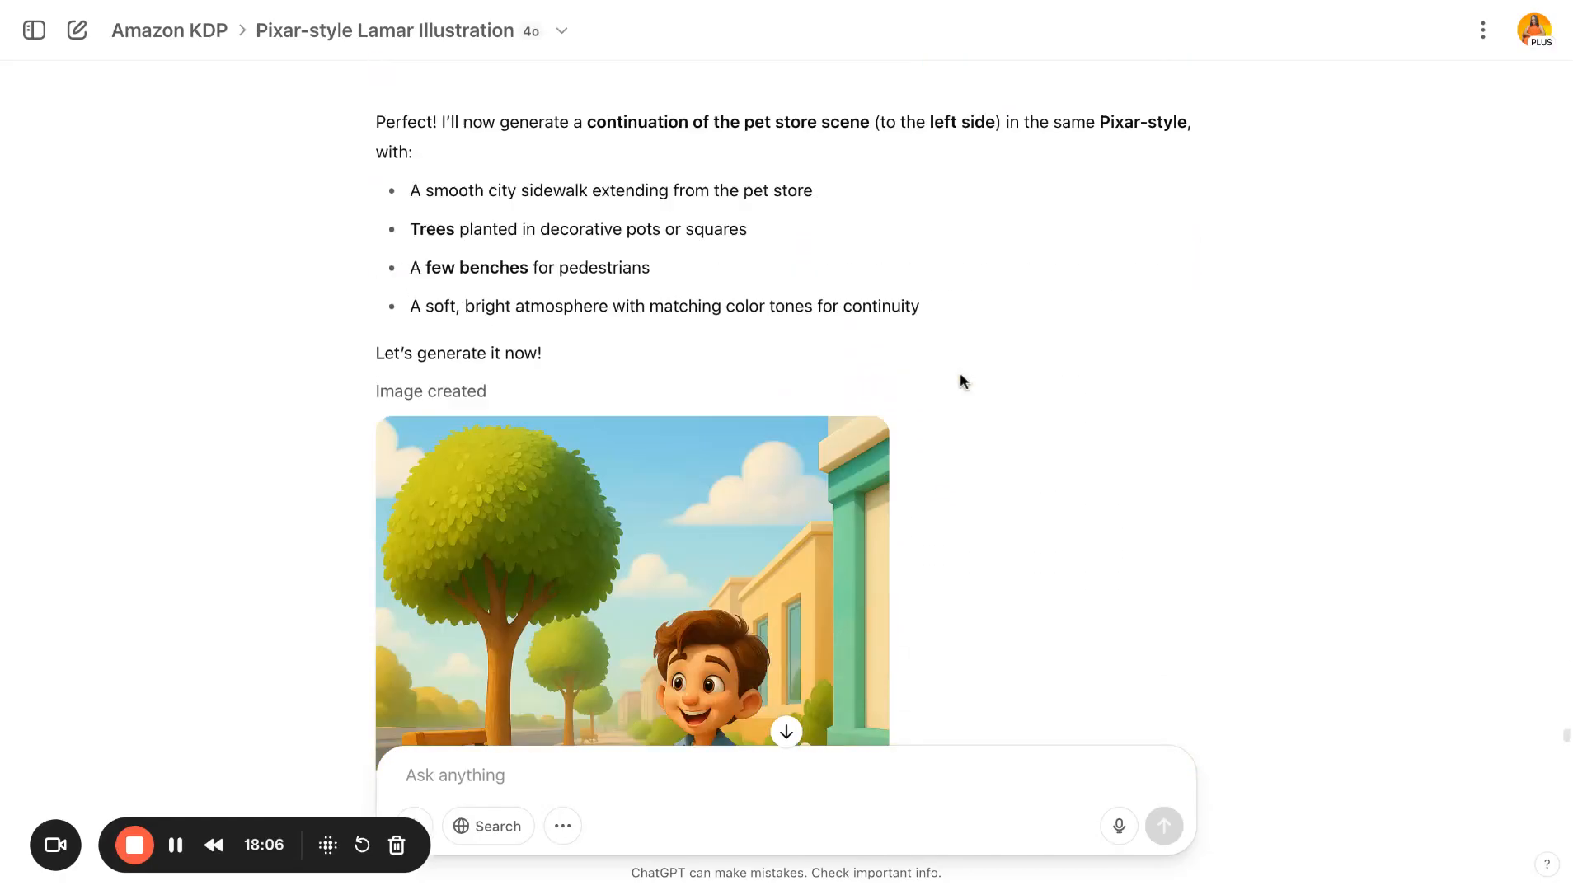
scroll(960, 379, down, 20)
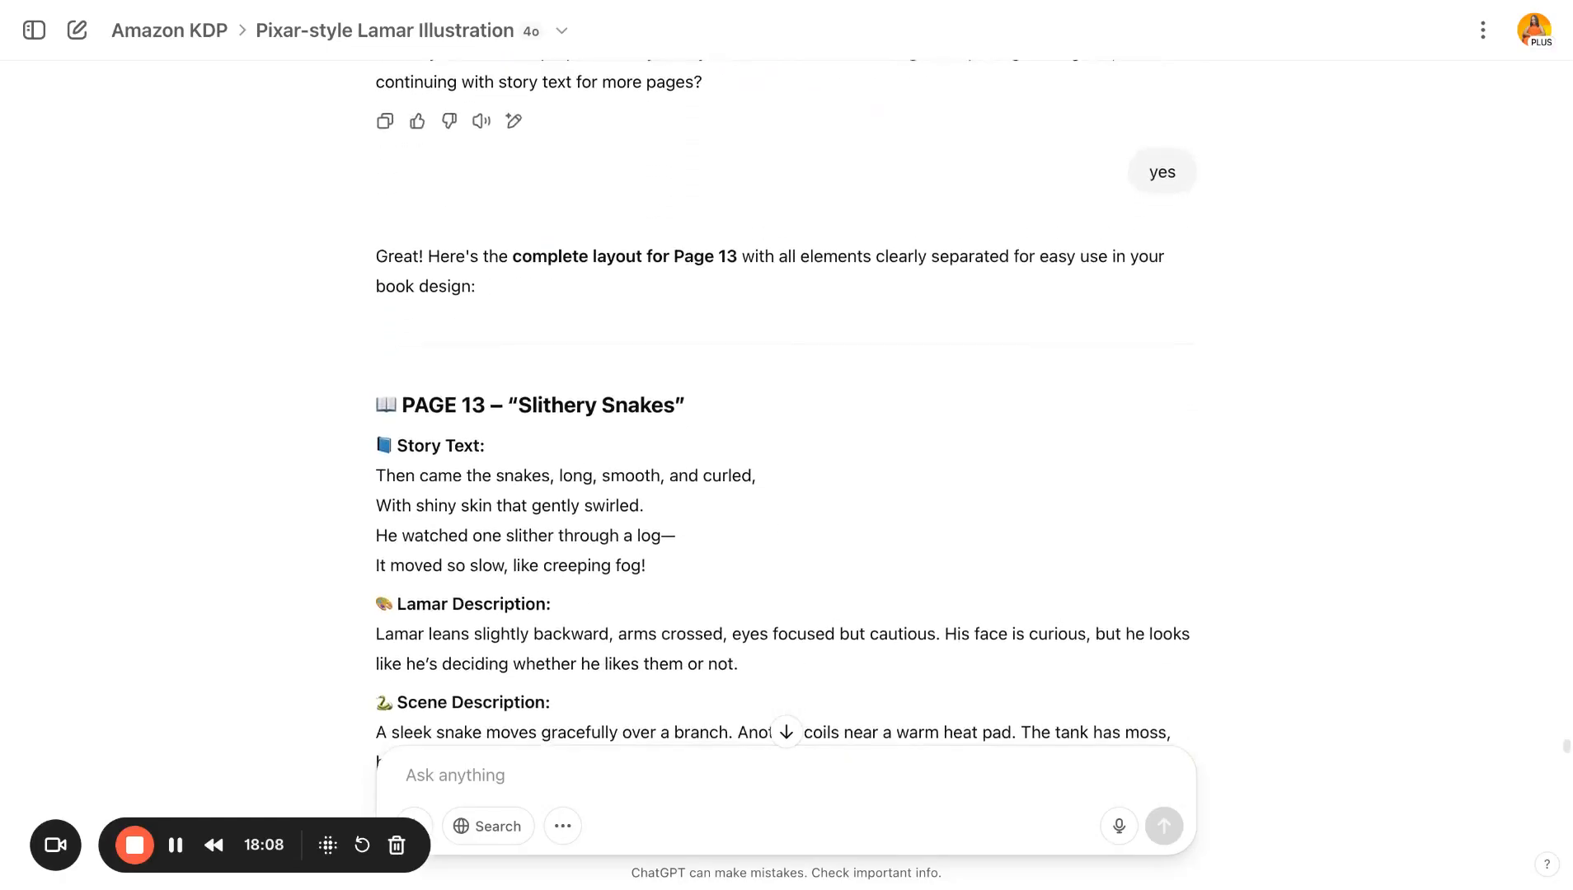
scroll(785, 413, down, 20)
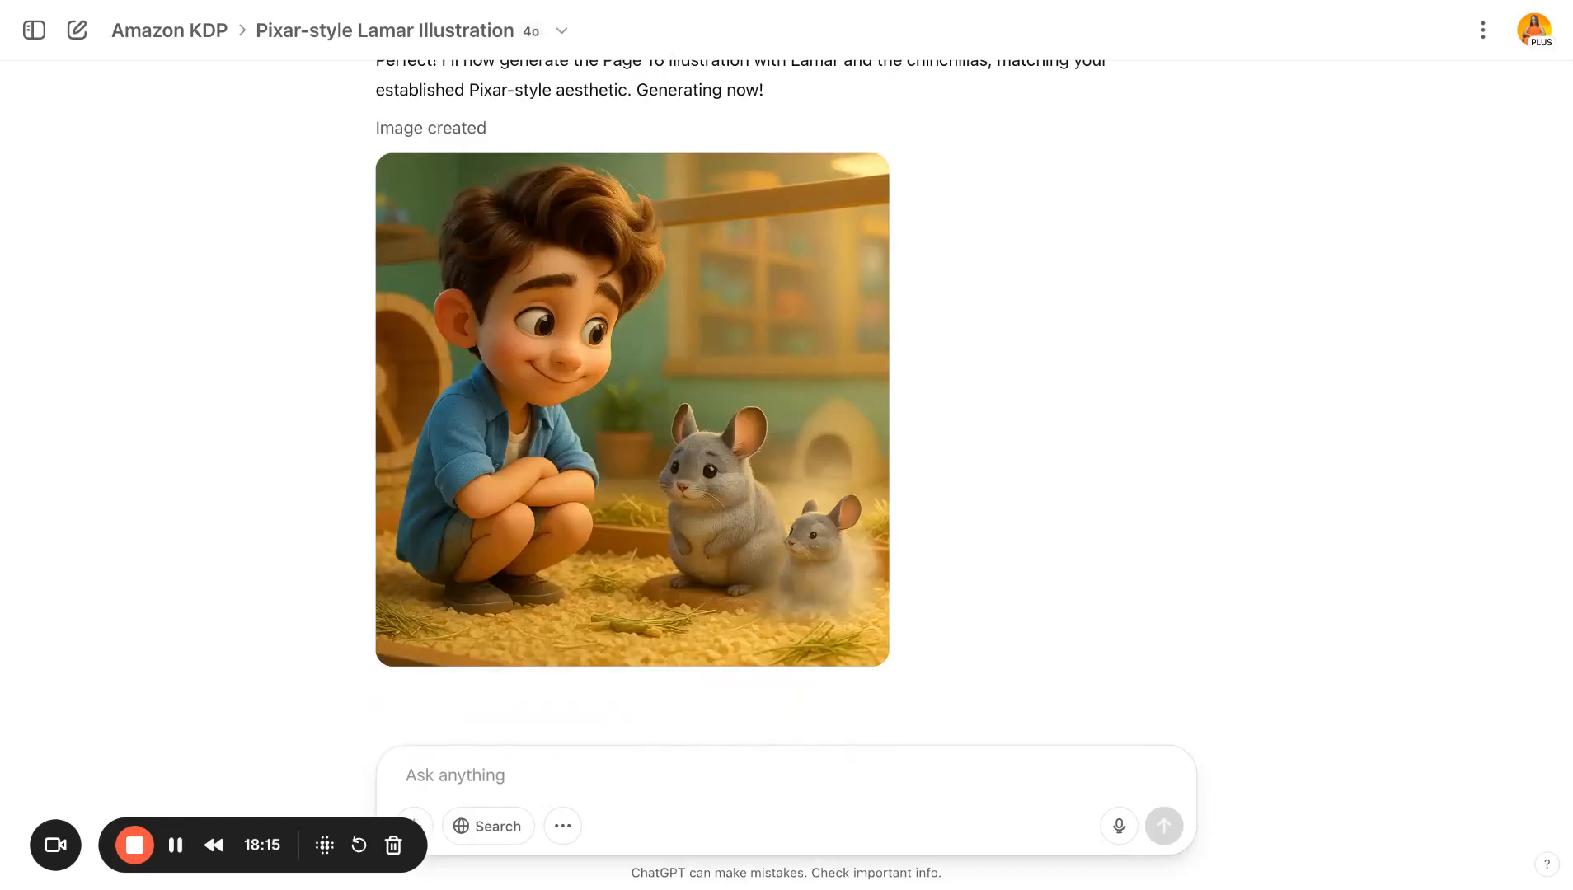
- Switch across browser tabs to the Lamar's Planning- Pets design in Canva
key(ctrl+Tab)
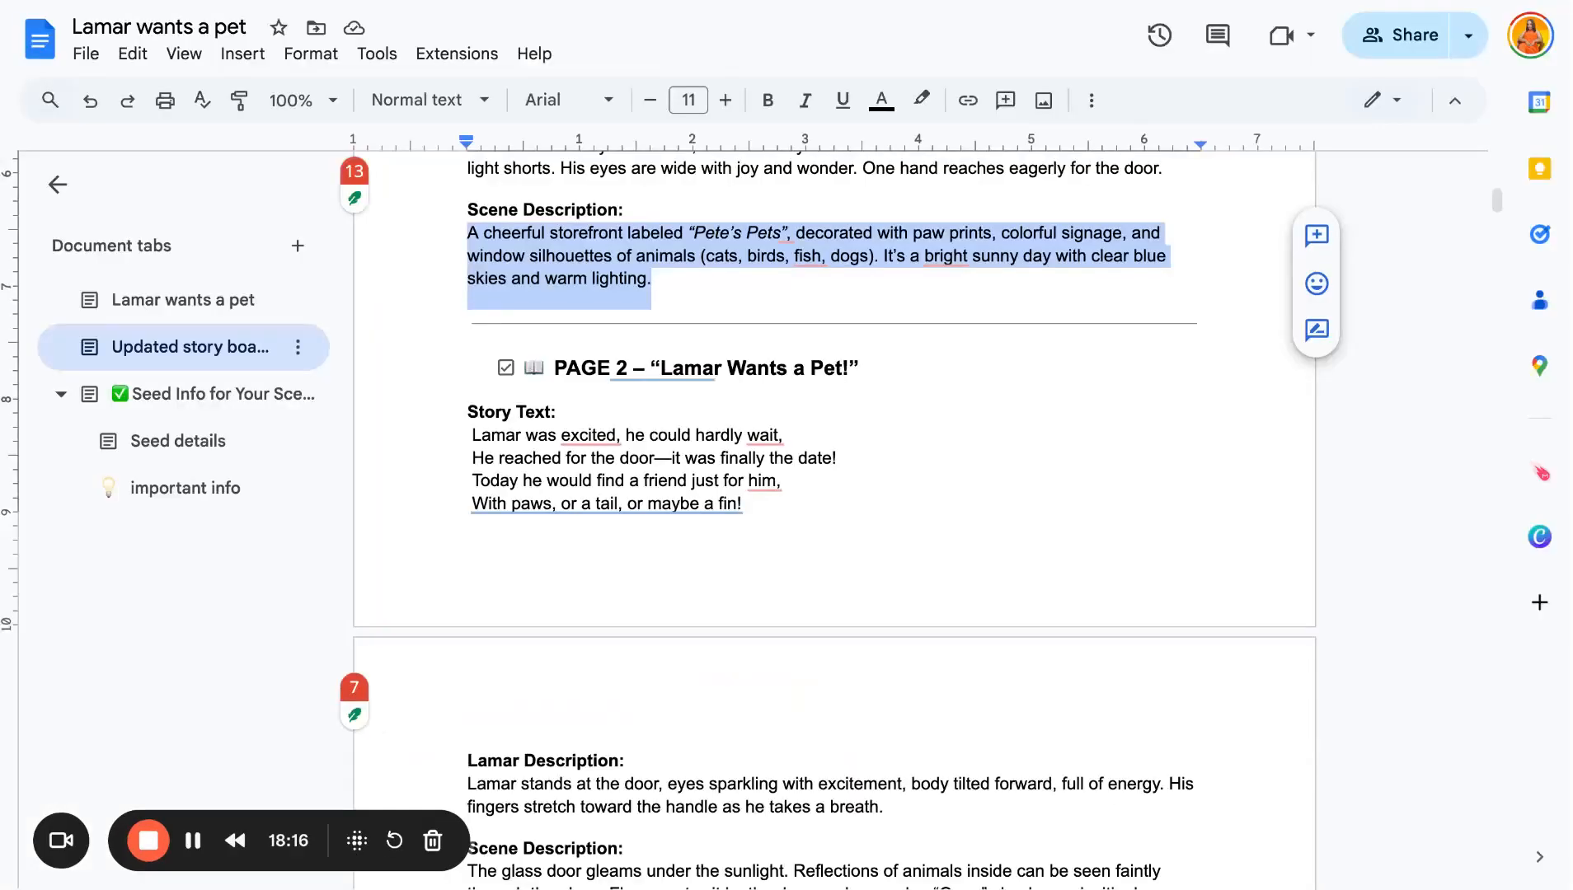
key(ctrl+Tab)
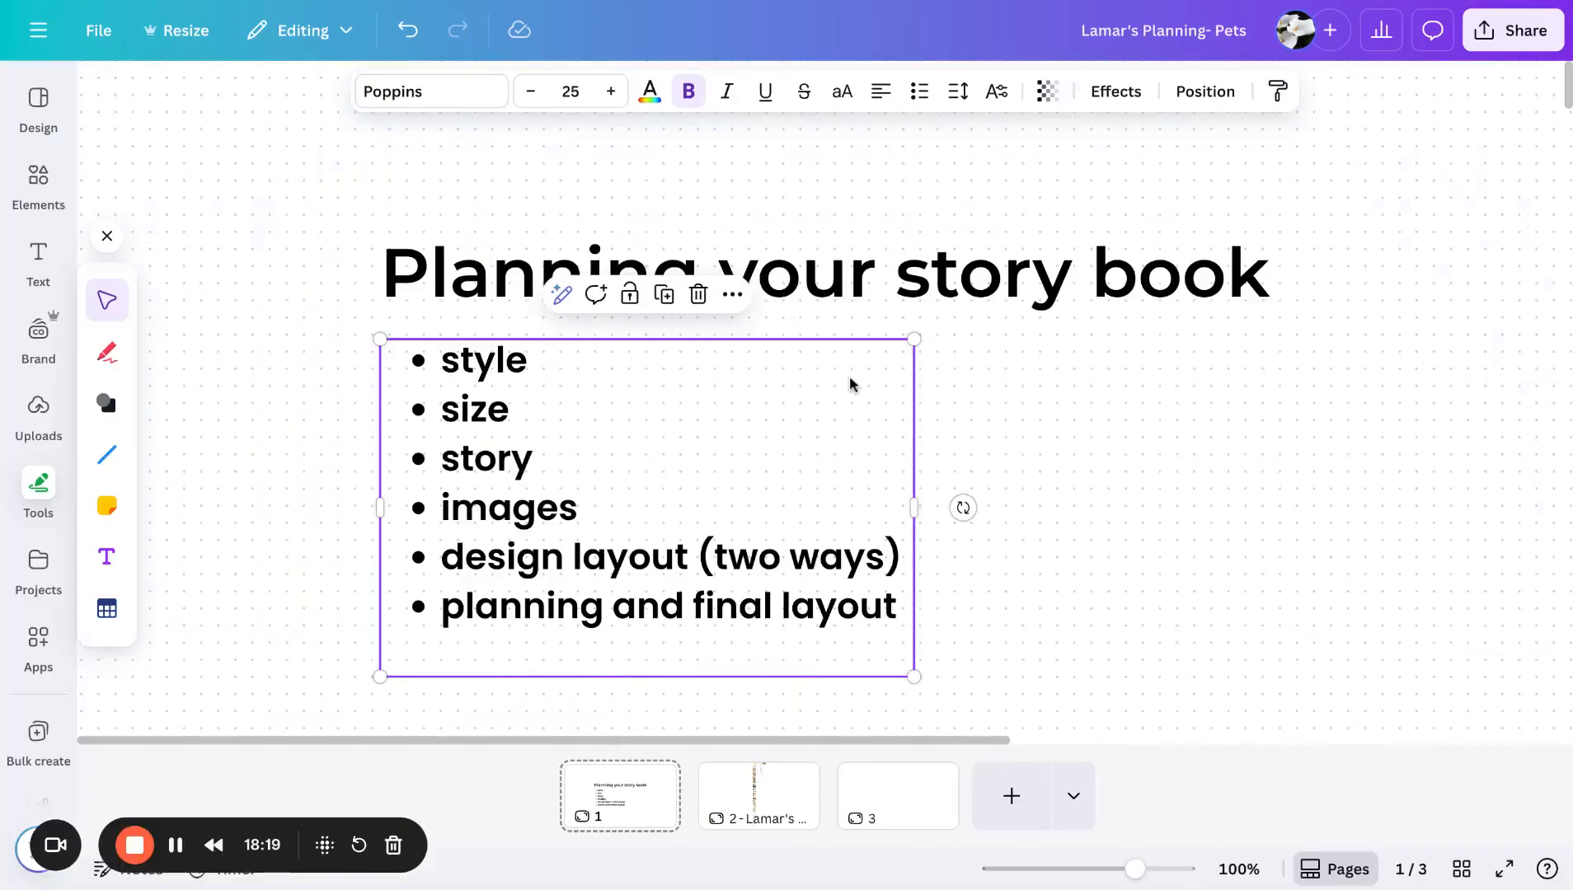
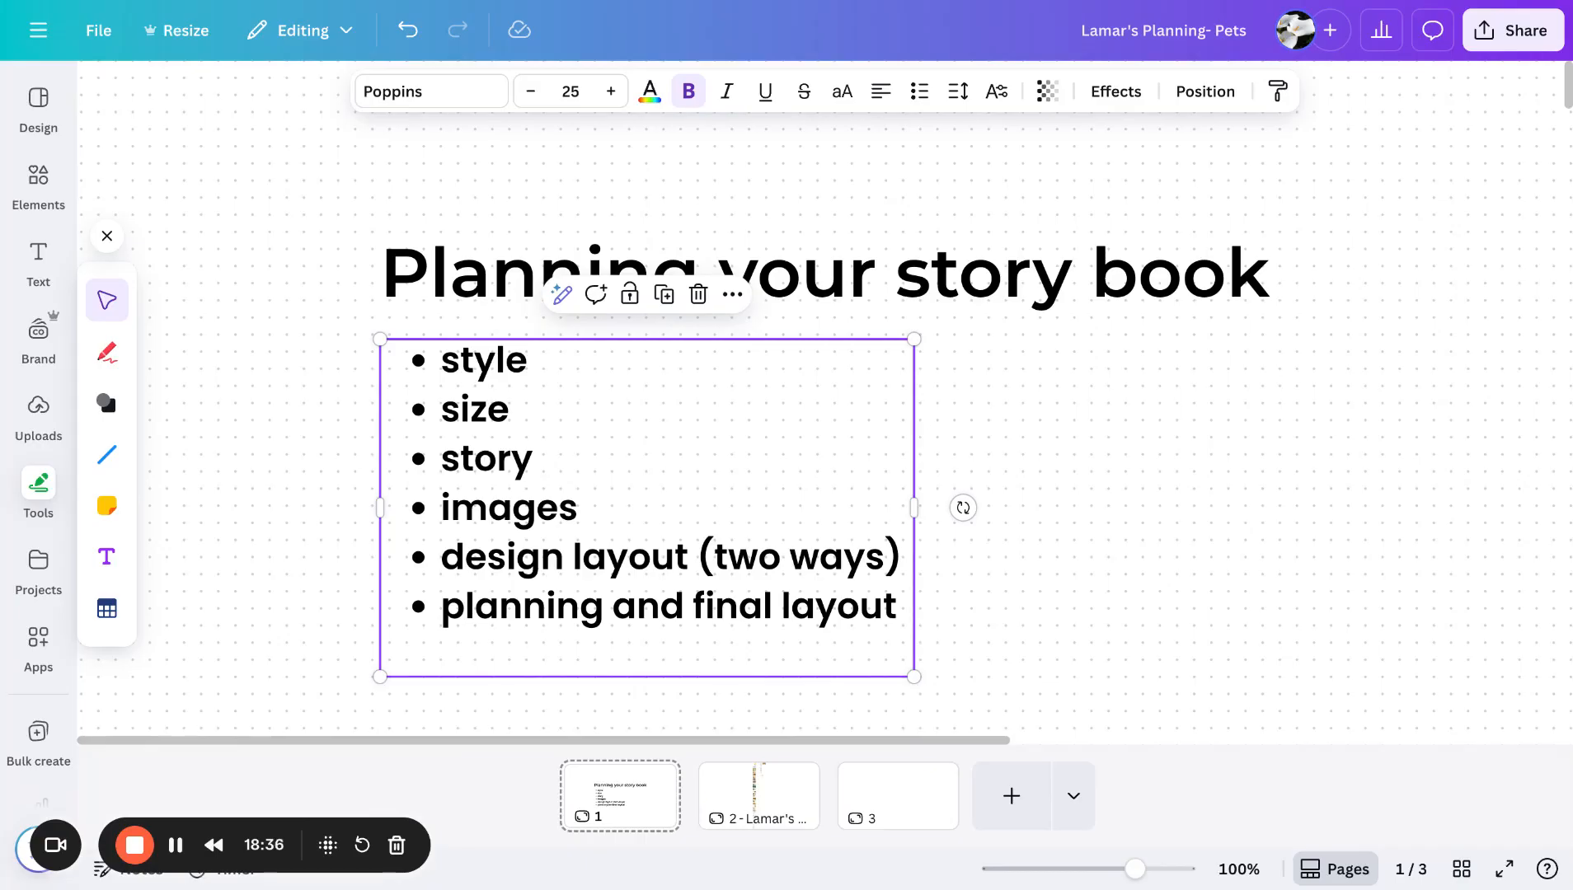
- Open the second page of the design, the Lamar's planning board, and zoom into it
click(1145, 381)
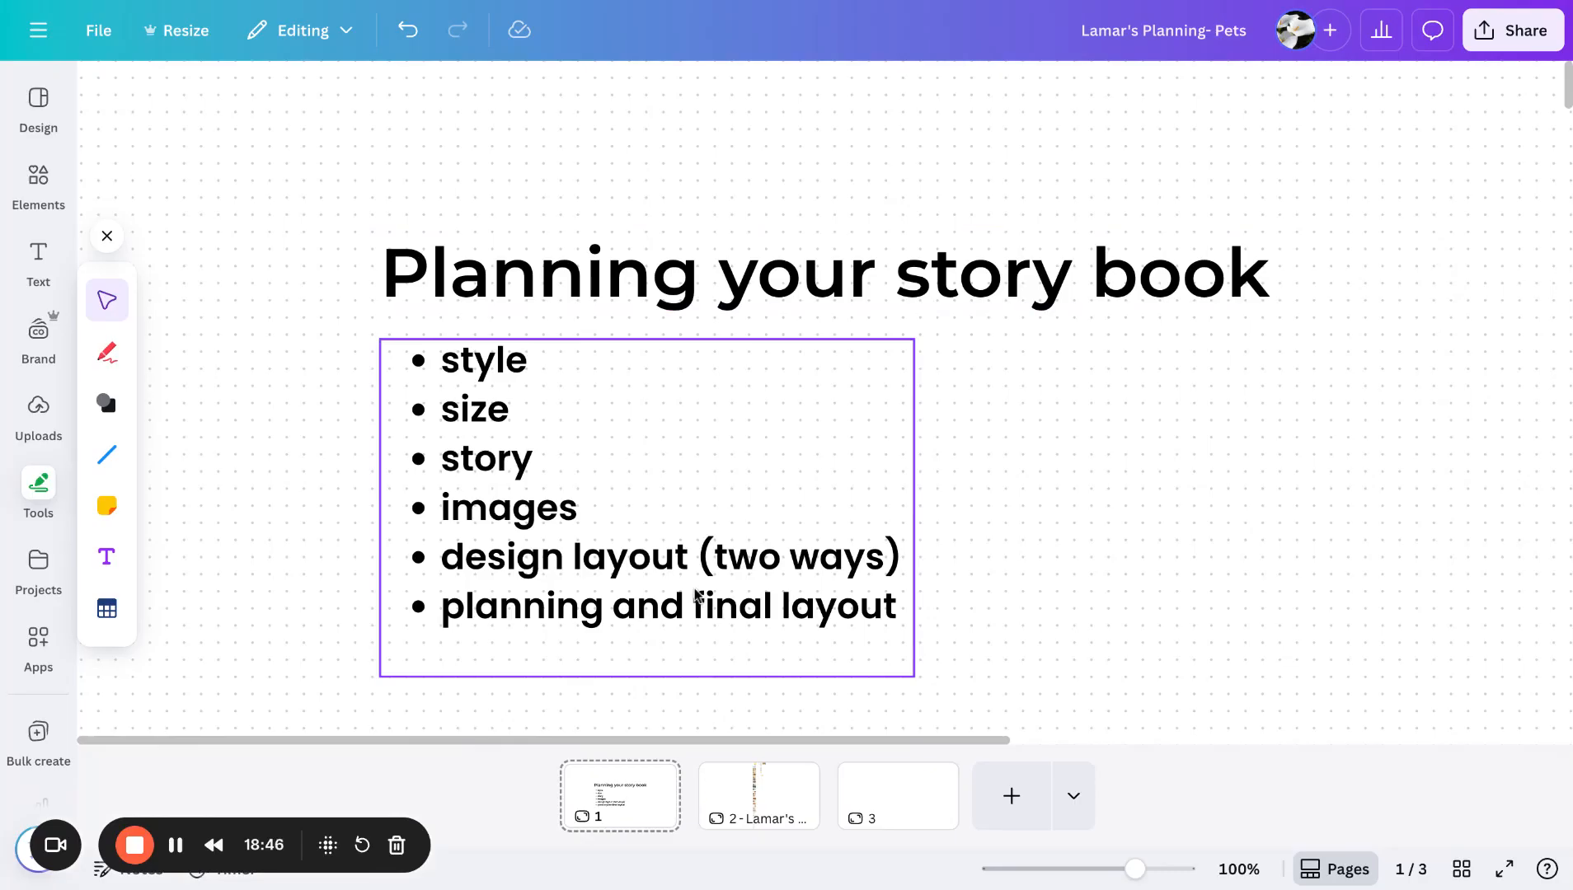
click(776, 793)
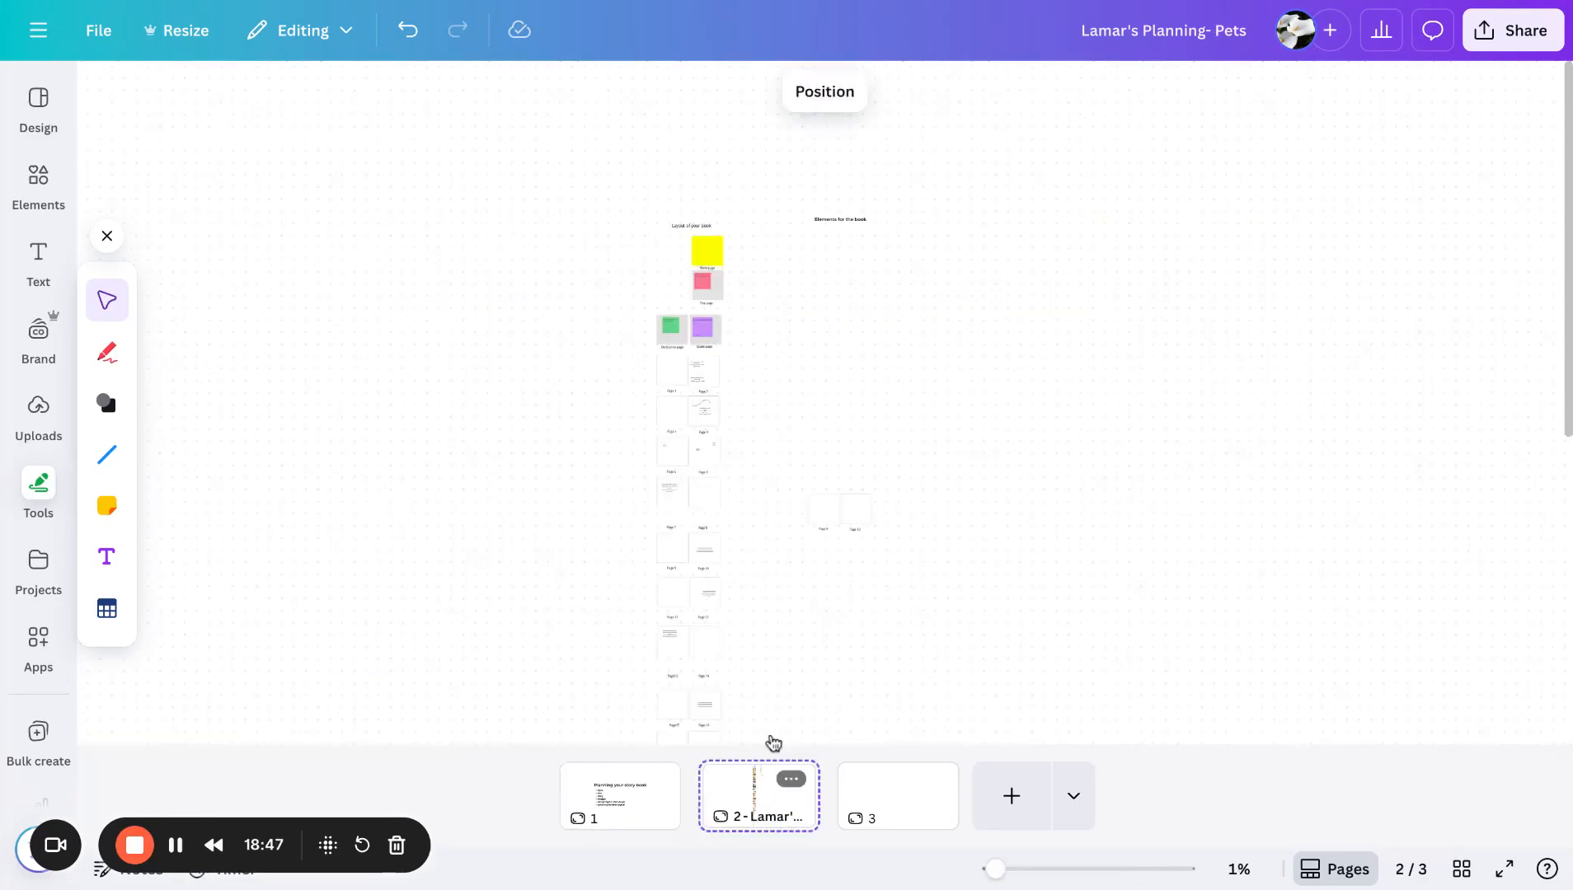
scroll(806, 524, up, 5)
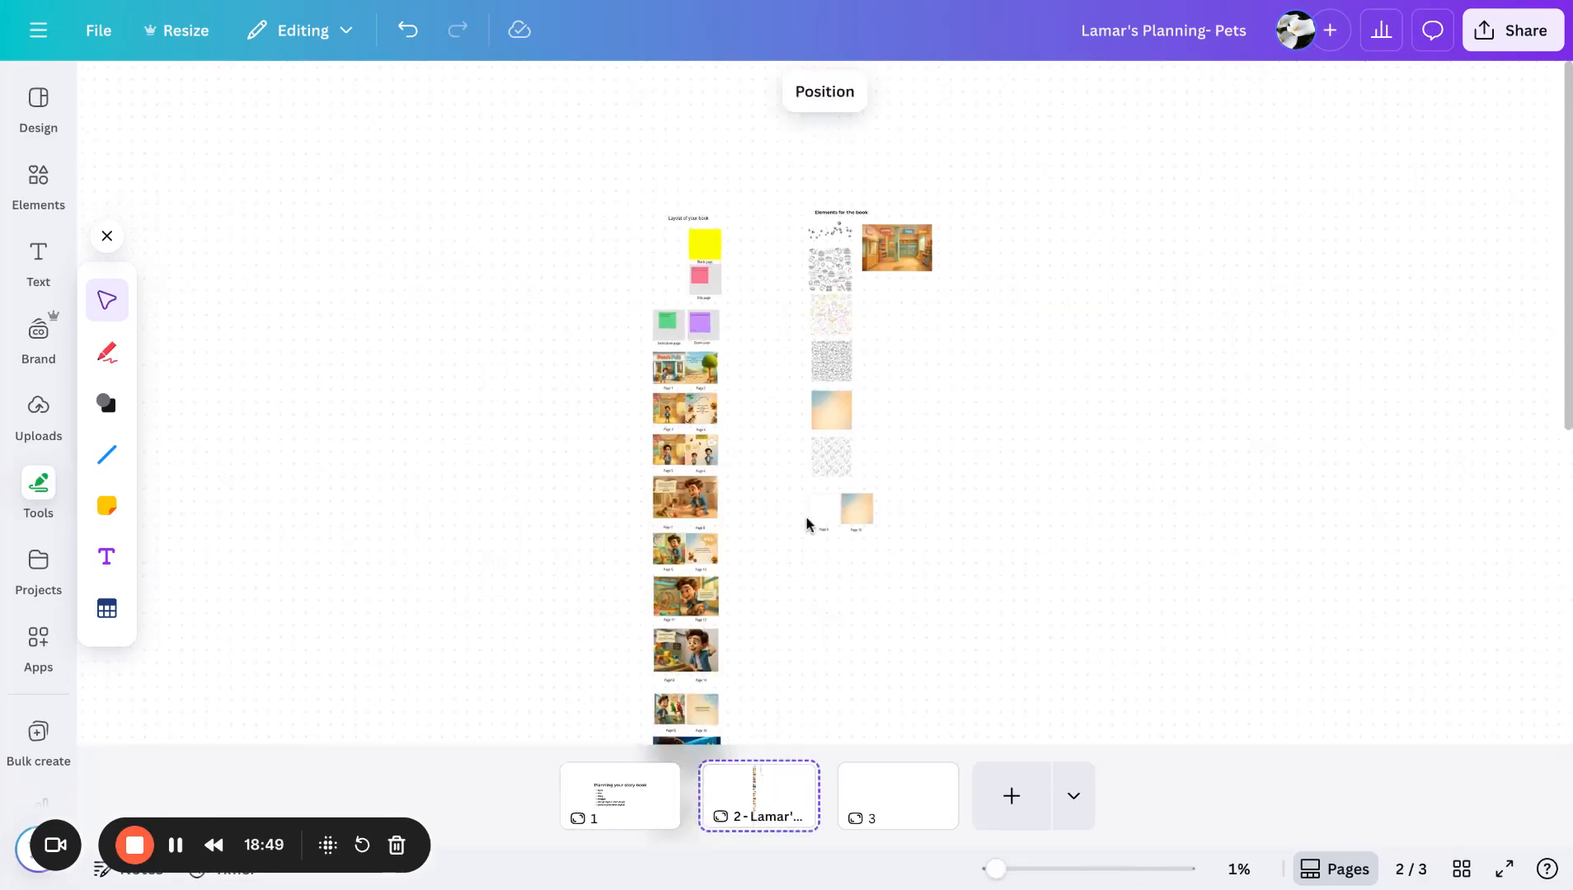
scroll(806, 524, up, 5)
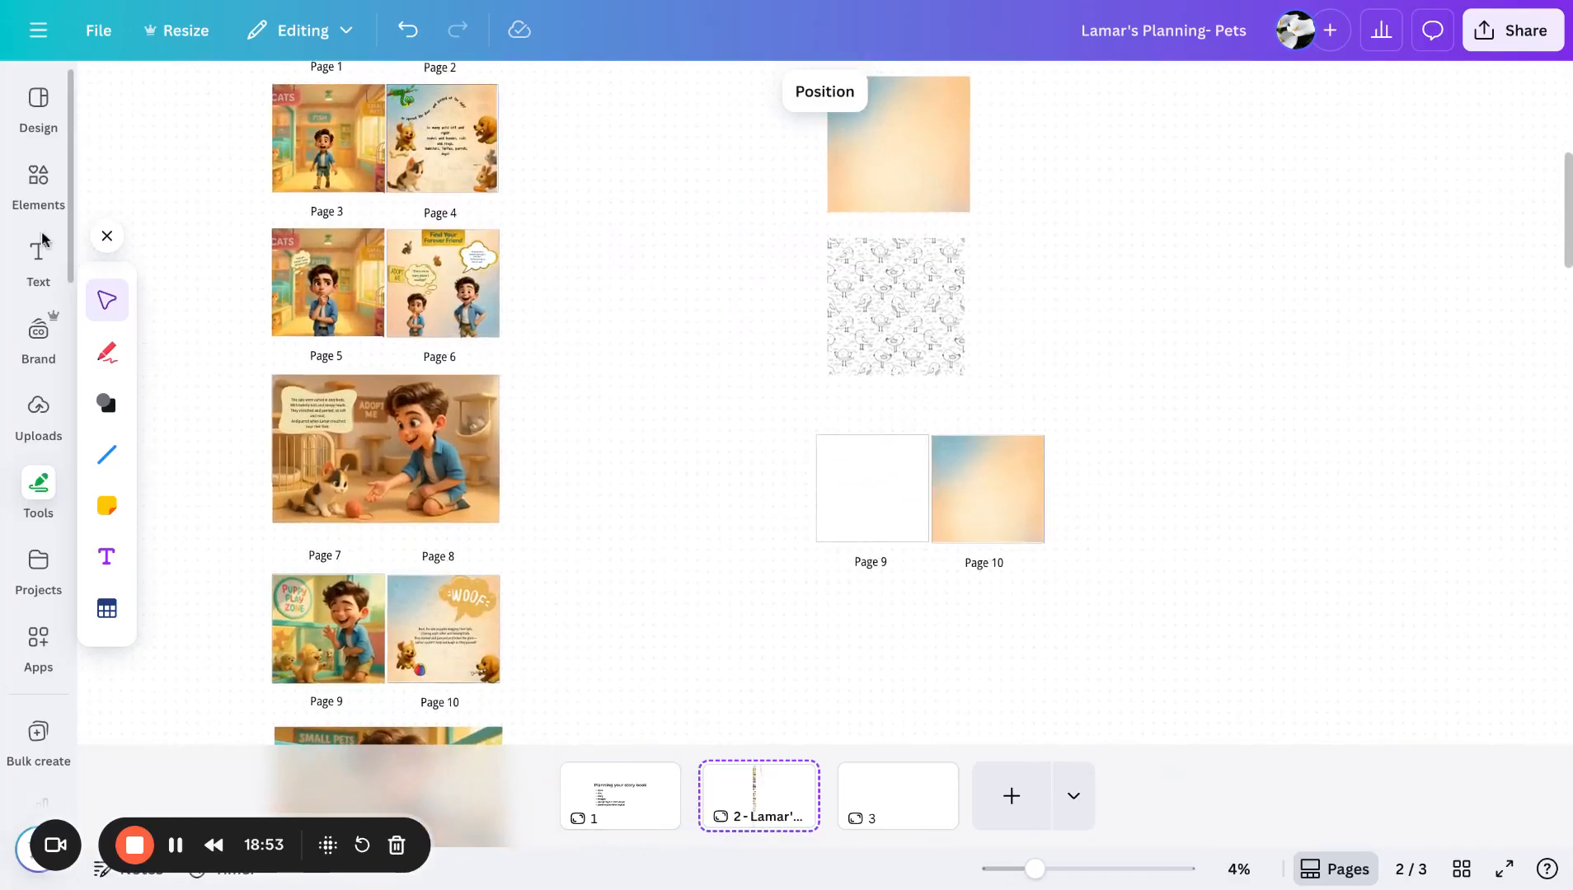
click(38, 175)
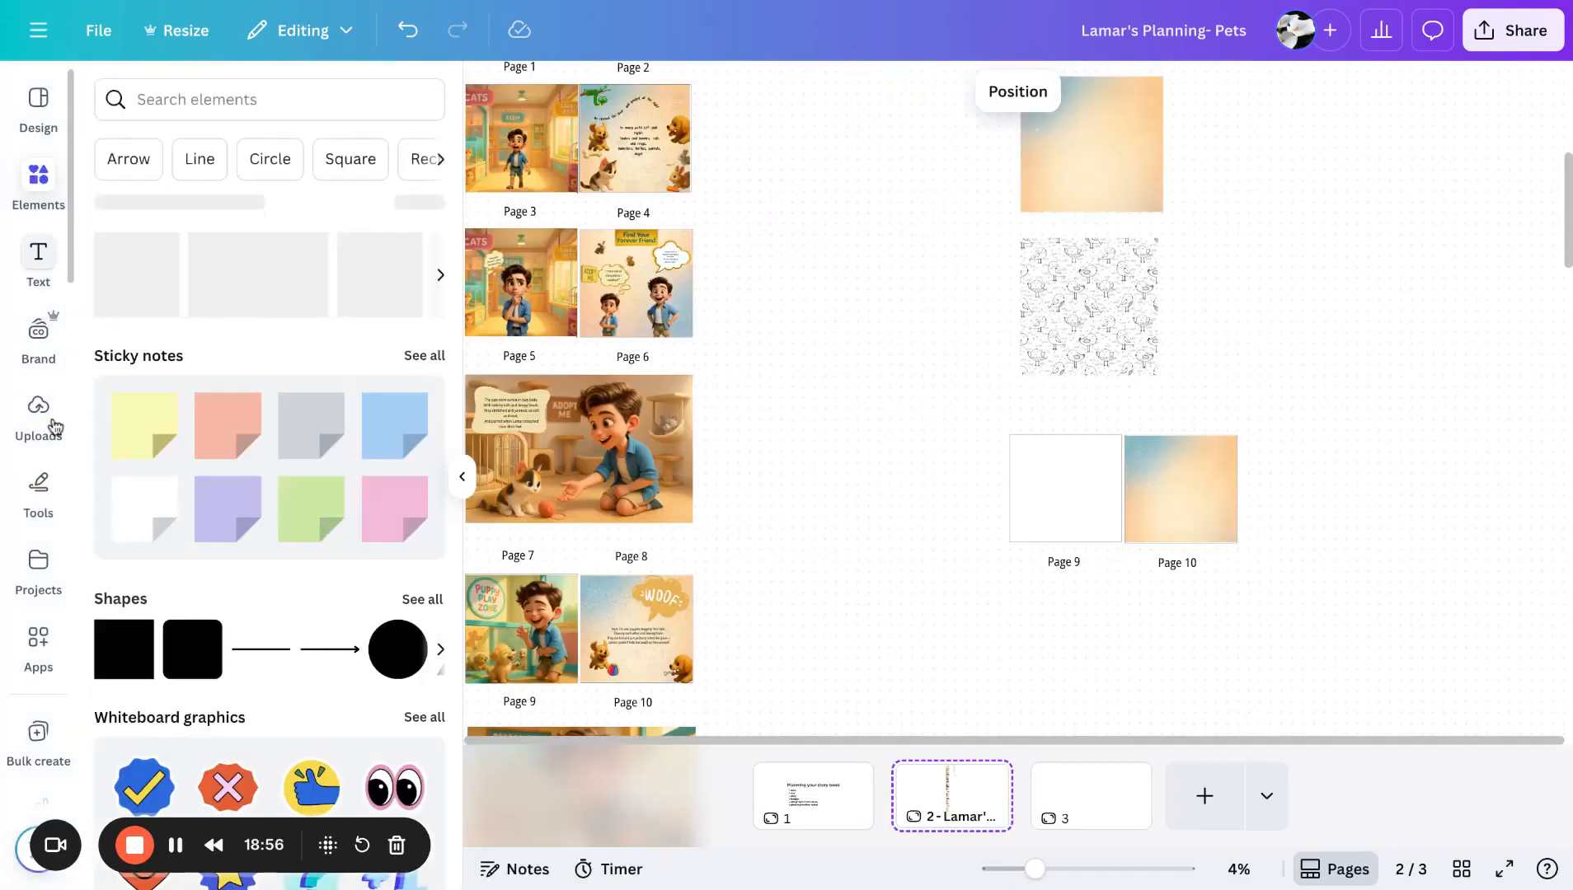
click(136, 640)
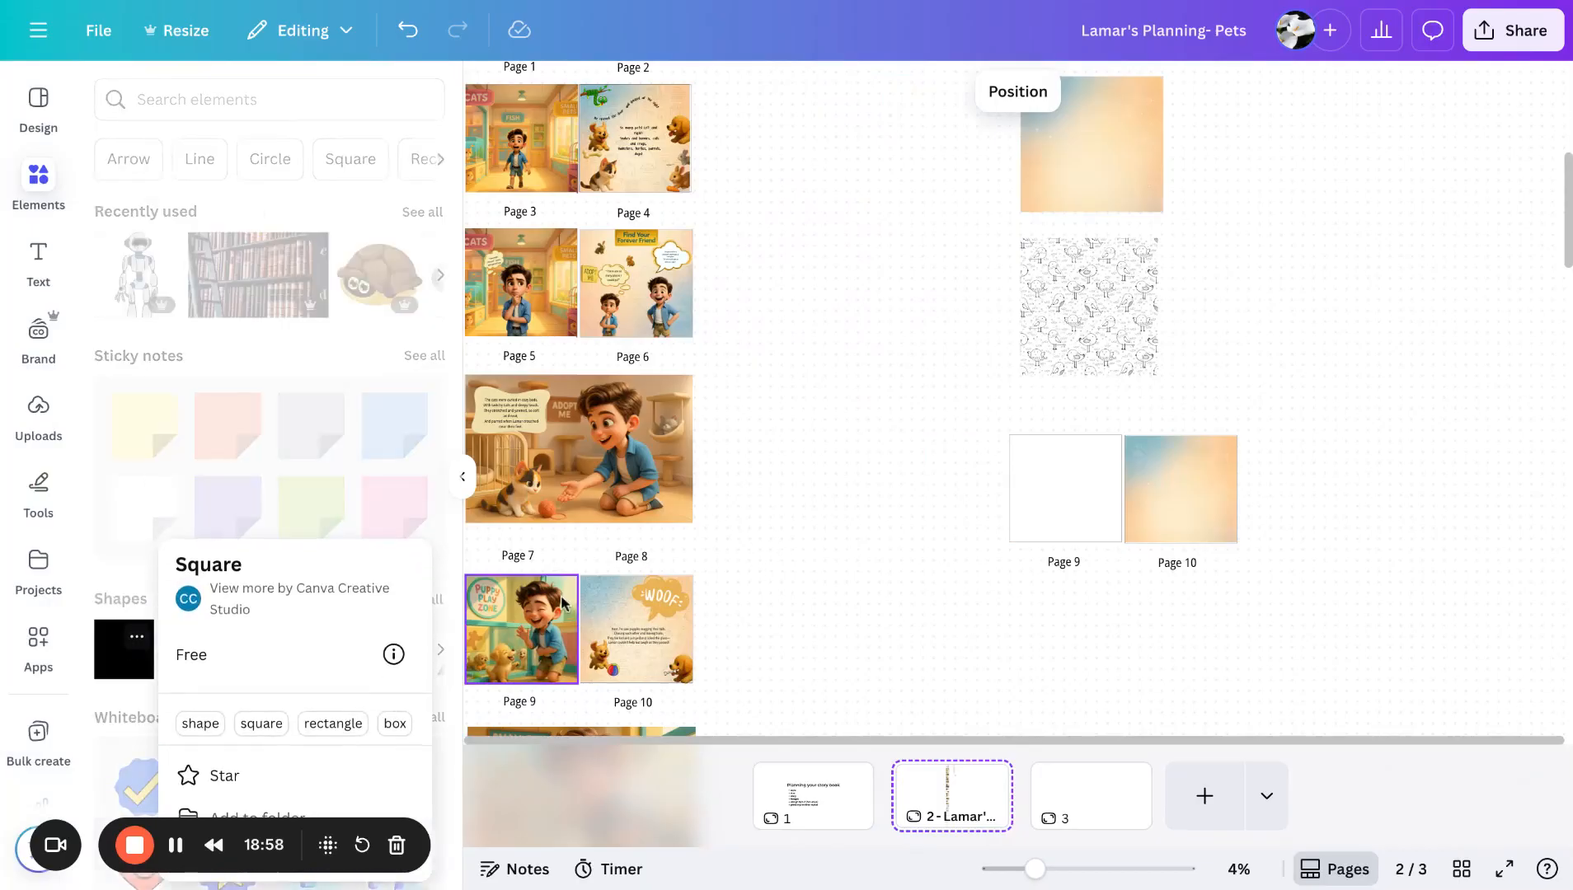
click(156, 670)
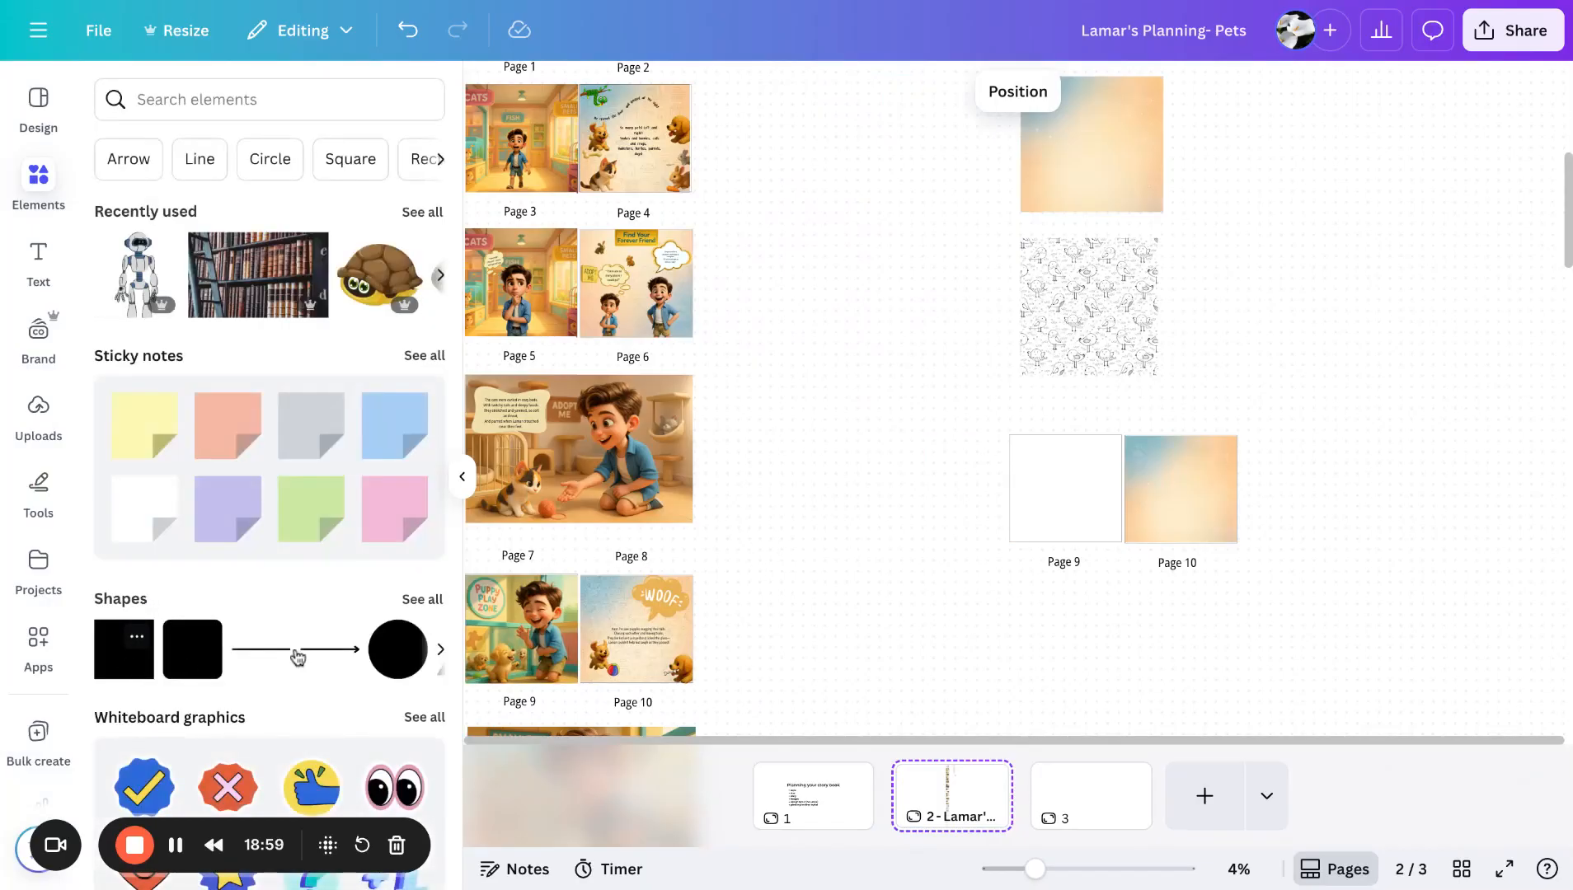
click(298, 657)
drag(1014, 459, 840, 601)
drag(995, 541, 946, 526)
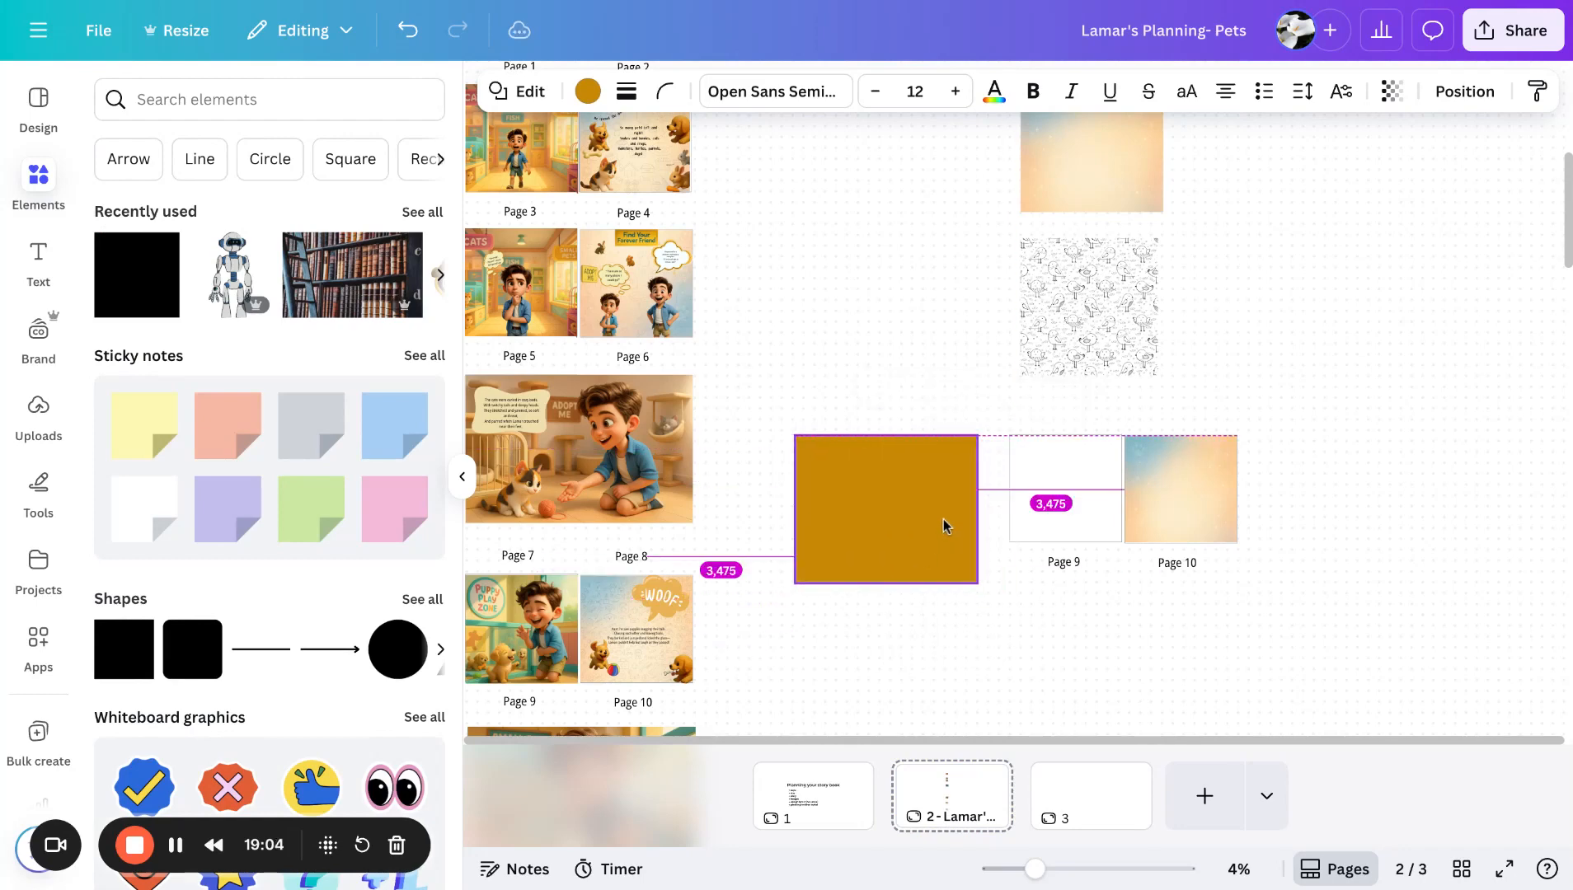
click(460, 473)
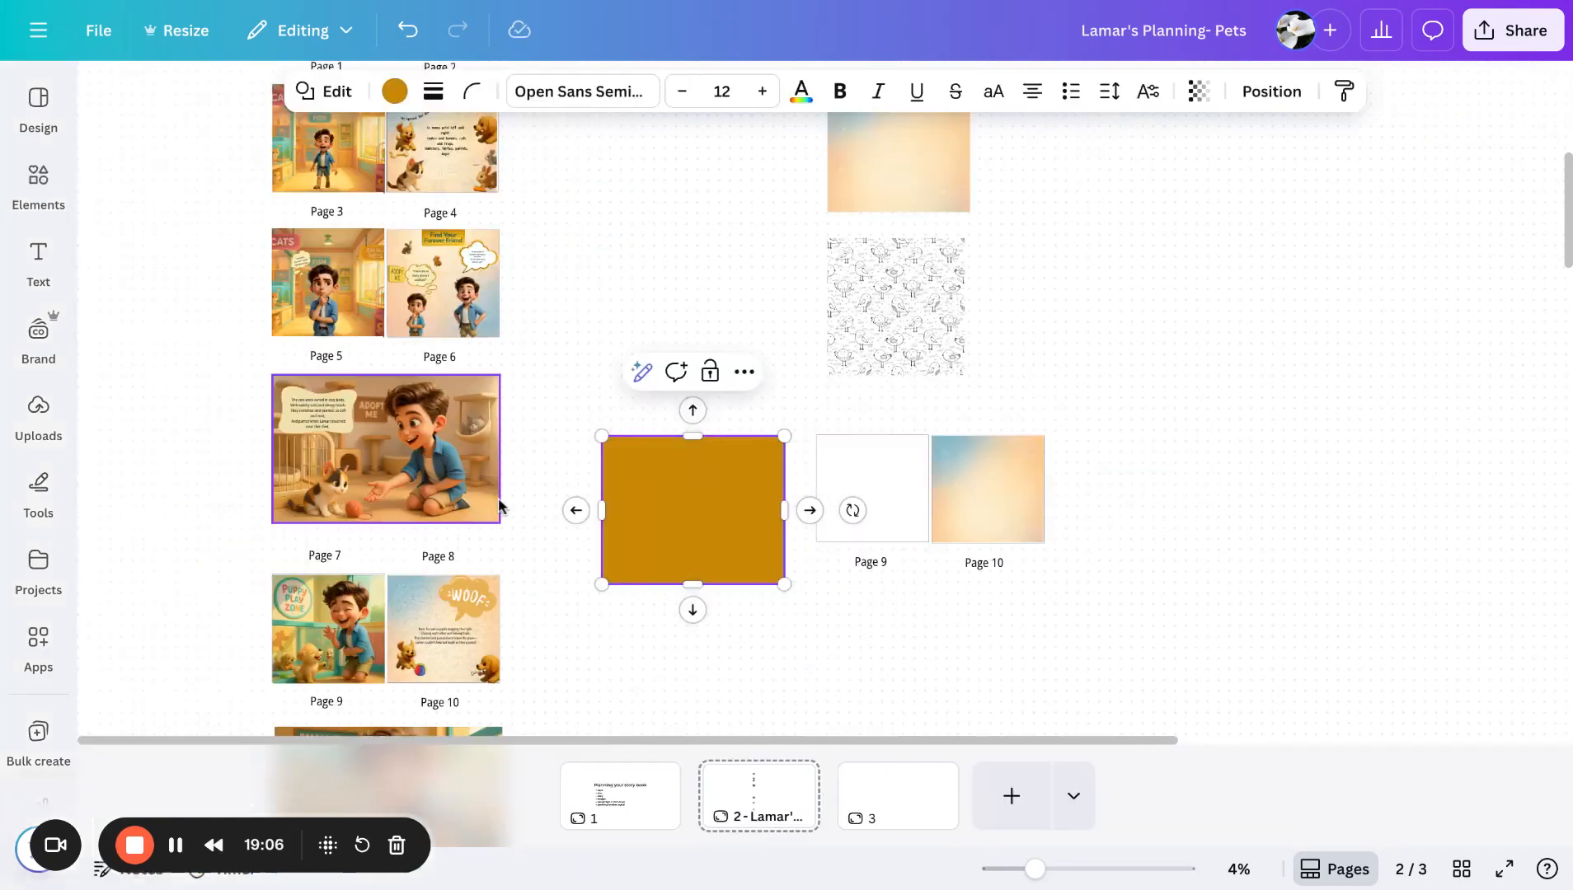
drag(771, 542, 386, 653)
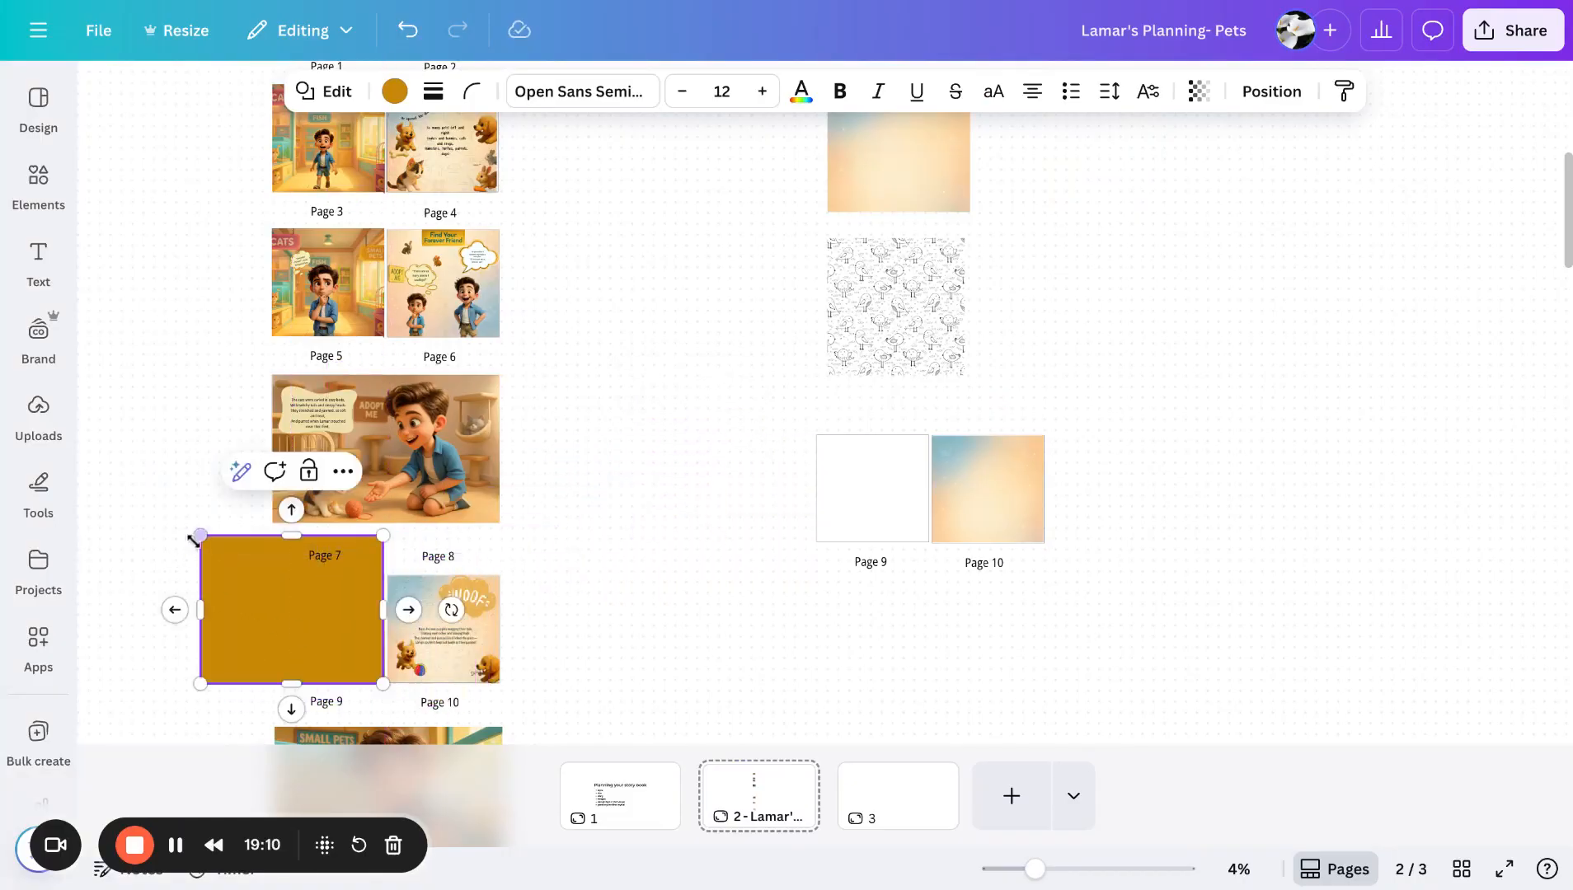
drag(201, 536, 274, 578)
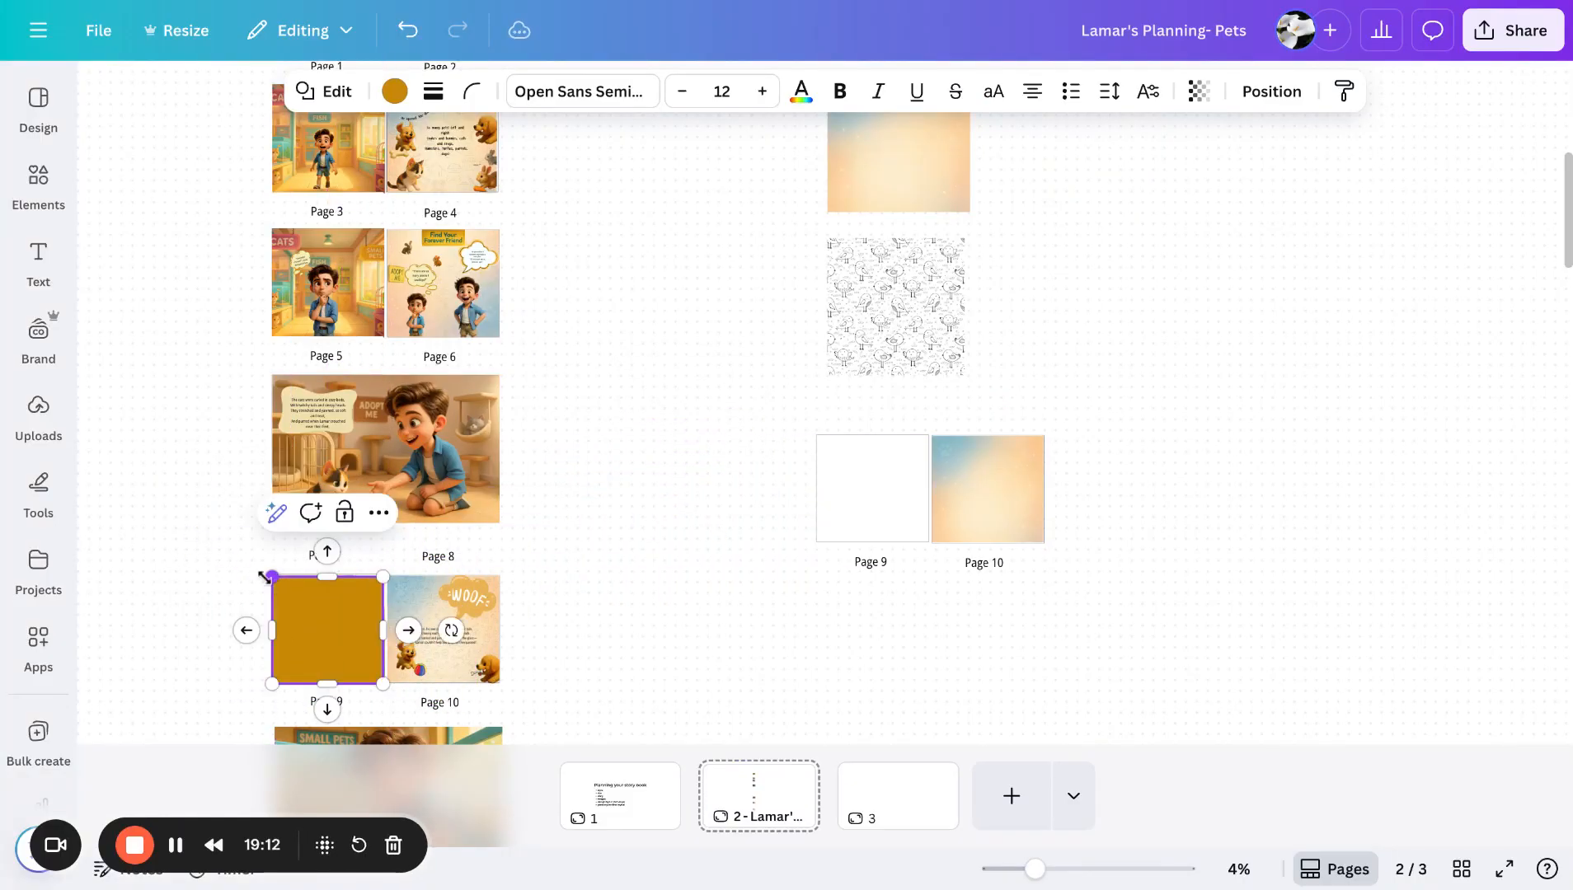
click(174, 598)
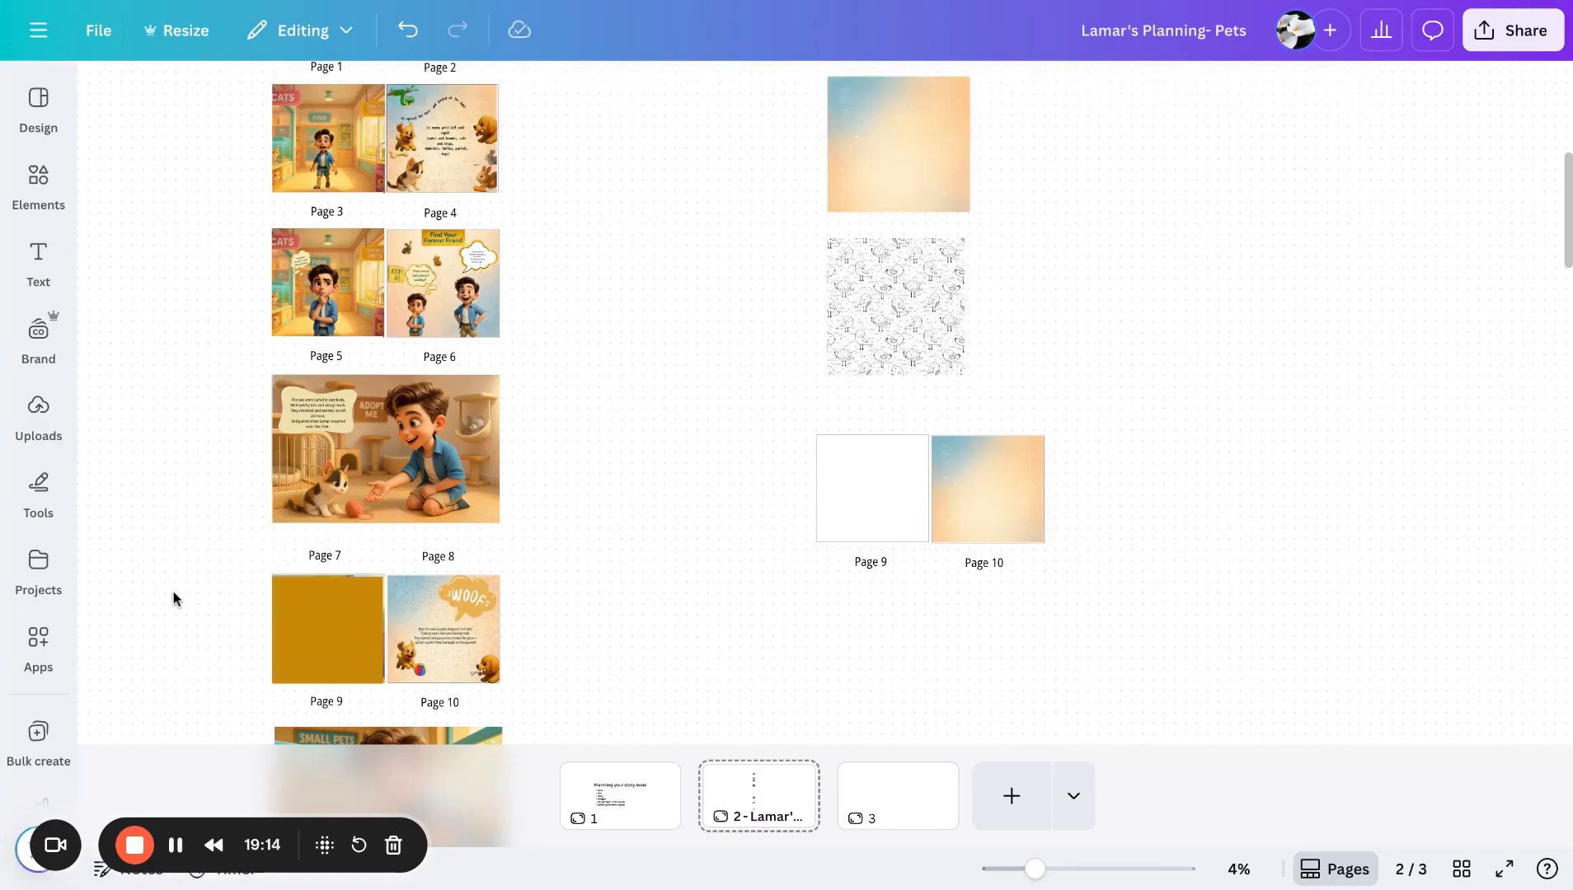
click(338, 614)
key(Delete)
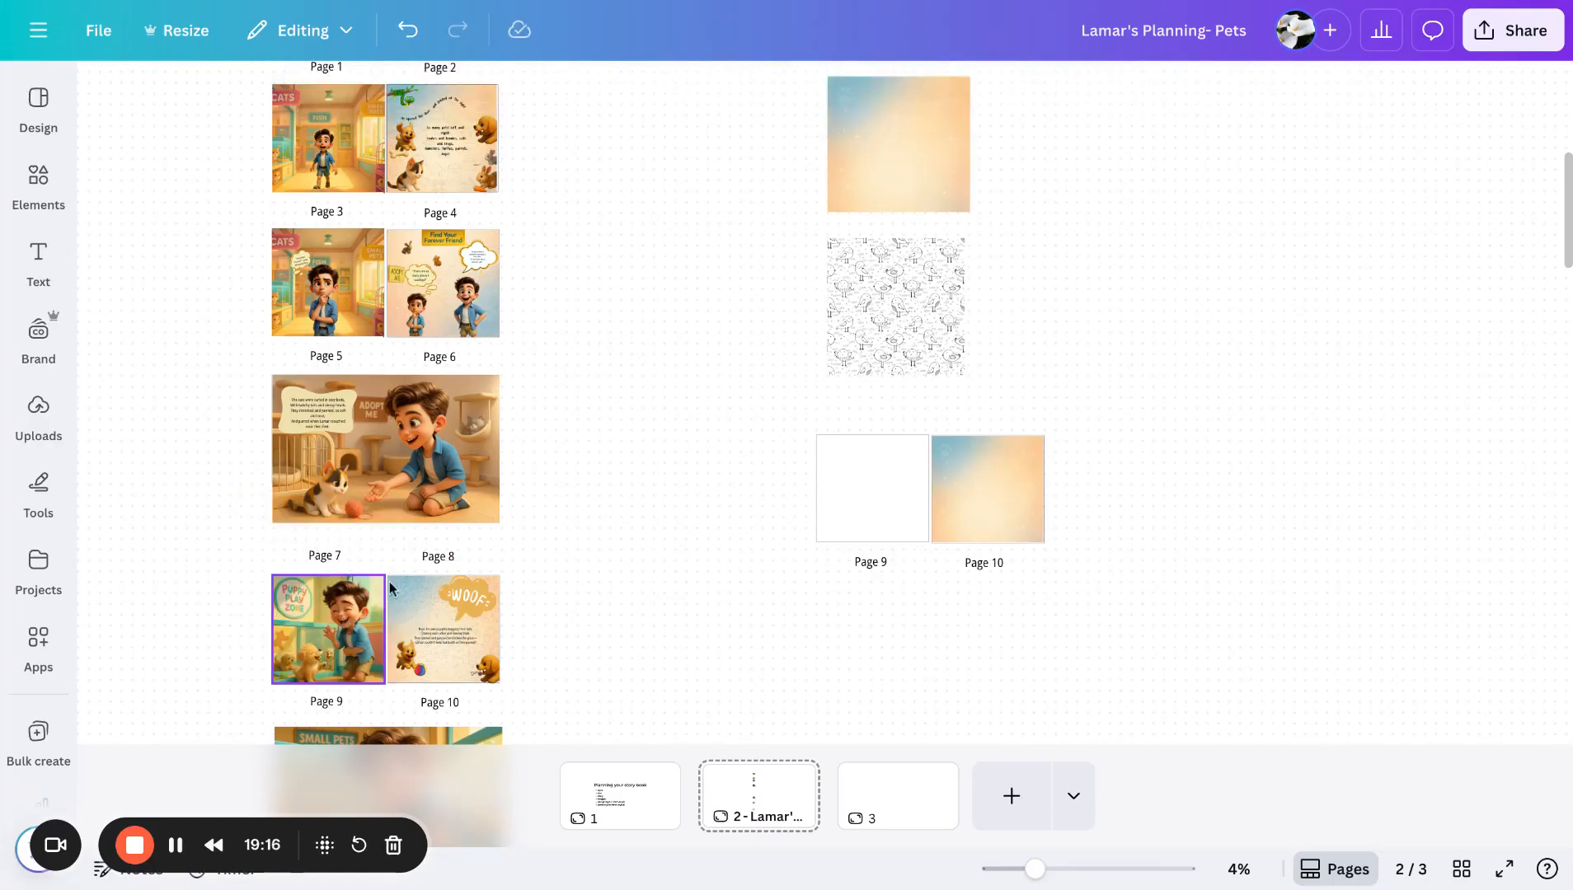
- Examine the Elements for the book section with its paw prints, pet-store background and pattern images
scroll(684, 449, up, 10)
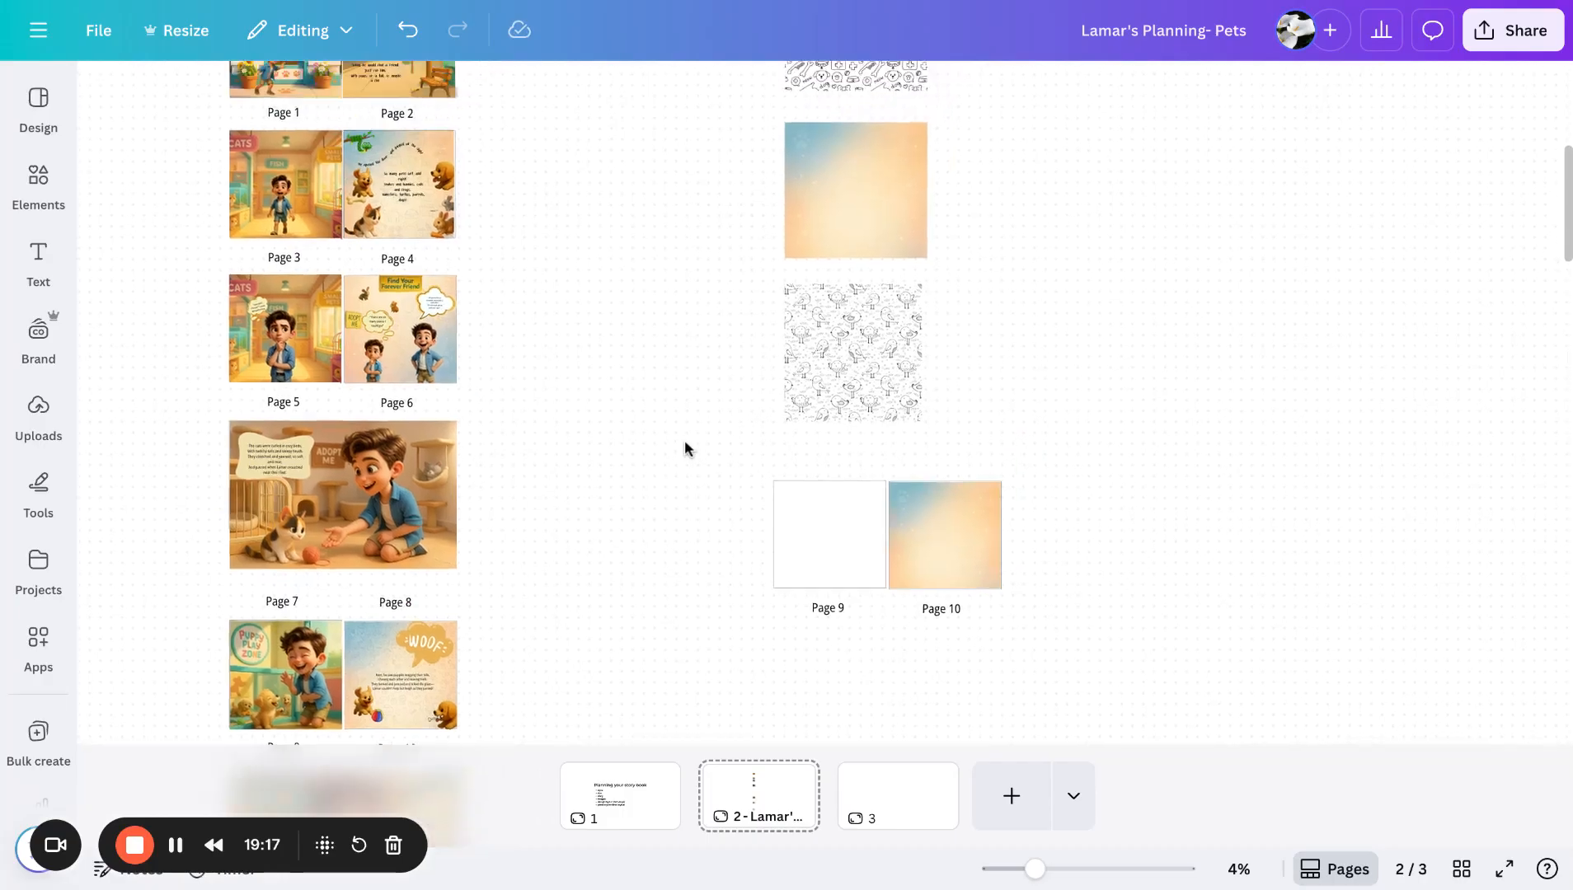
scroll(684, 443, up, 2)
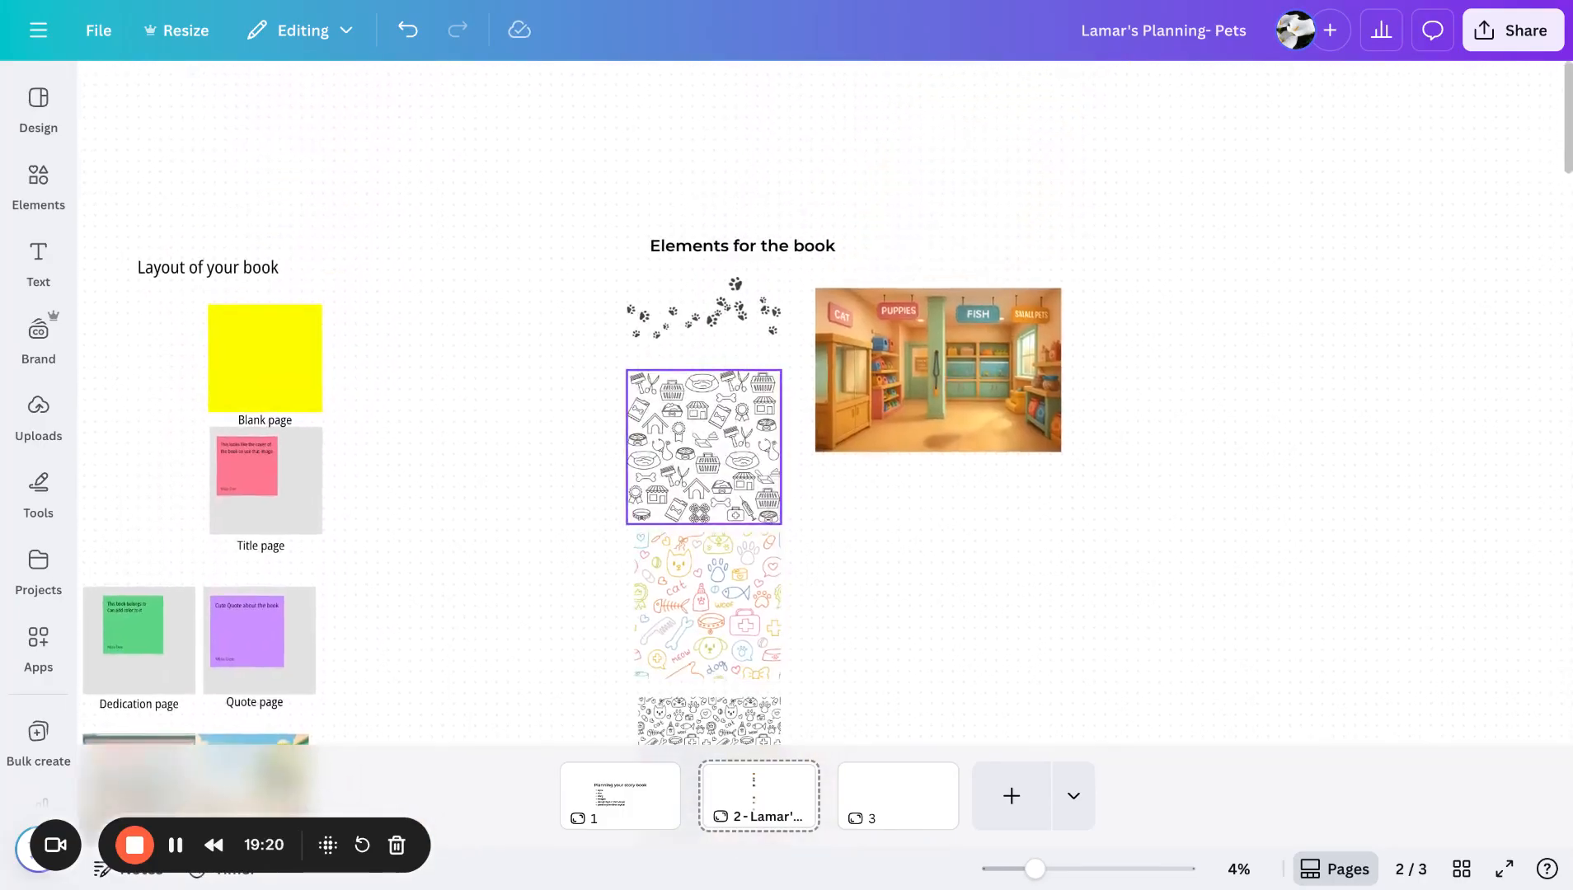
scroll(683, 443, up, 5)
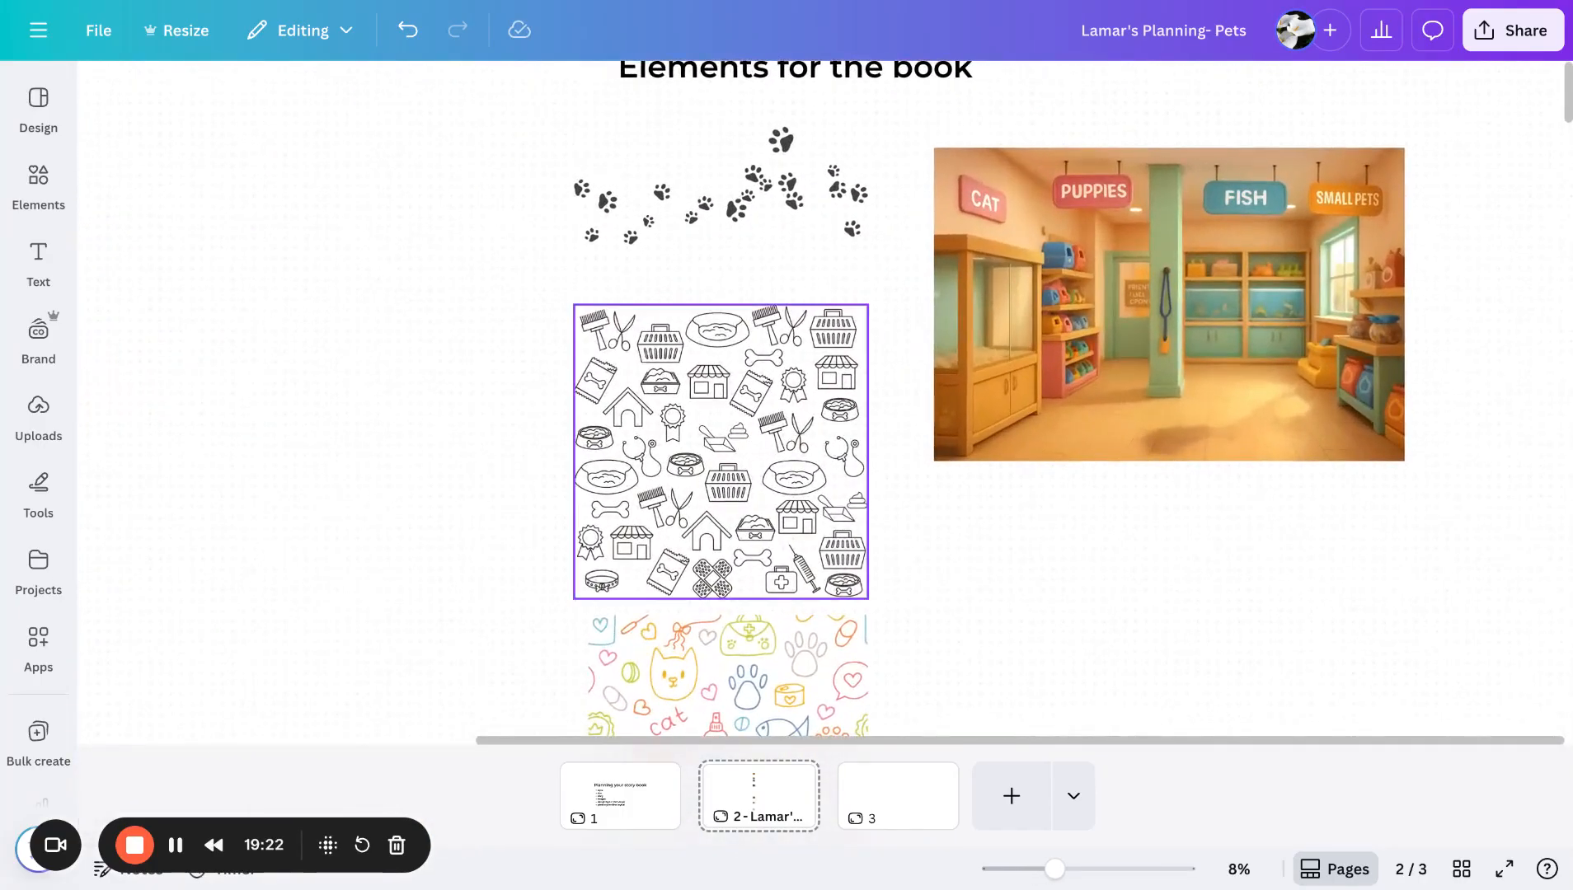
scroll(577, 321, up, 2)
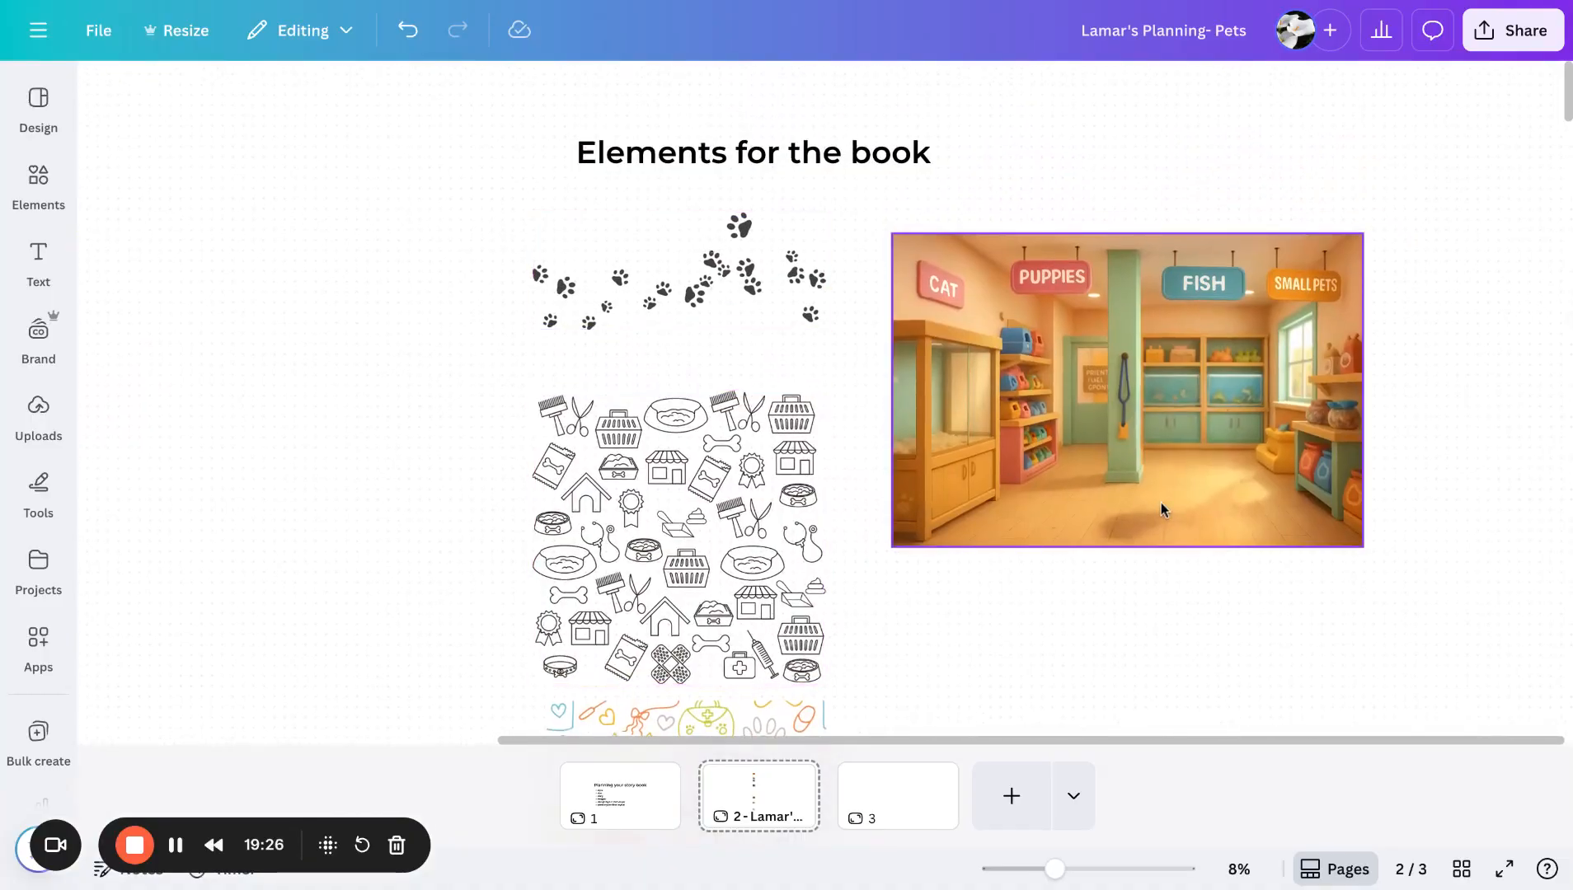
scroll(1162, 503, down, 4)
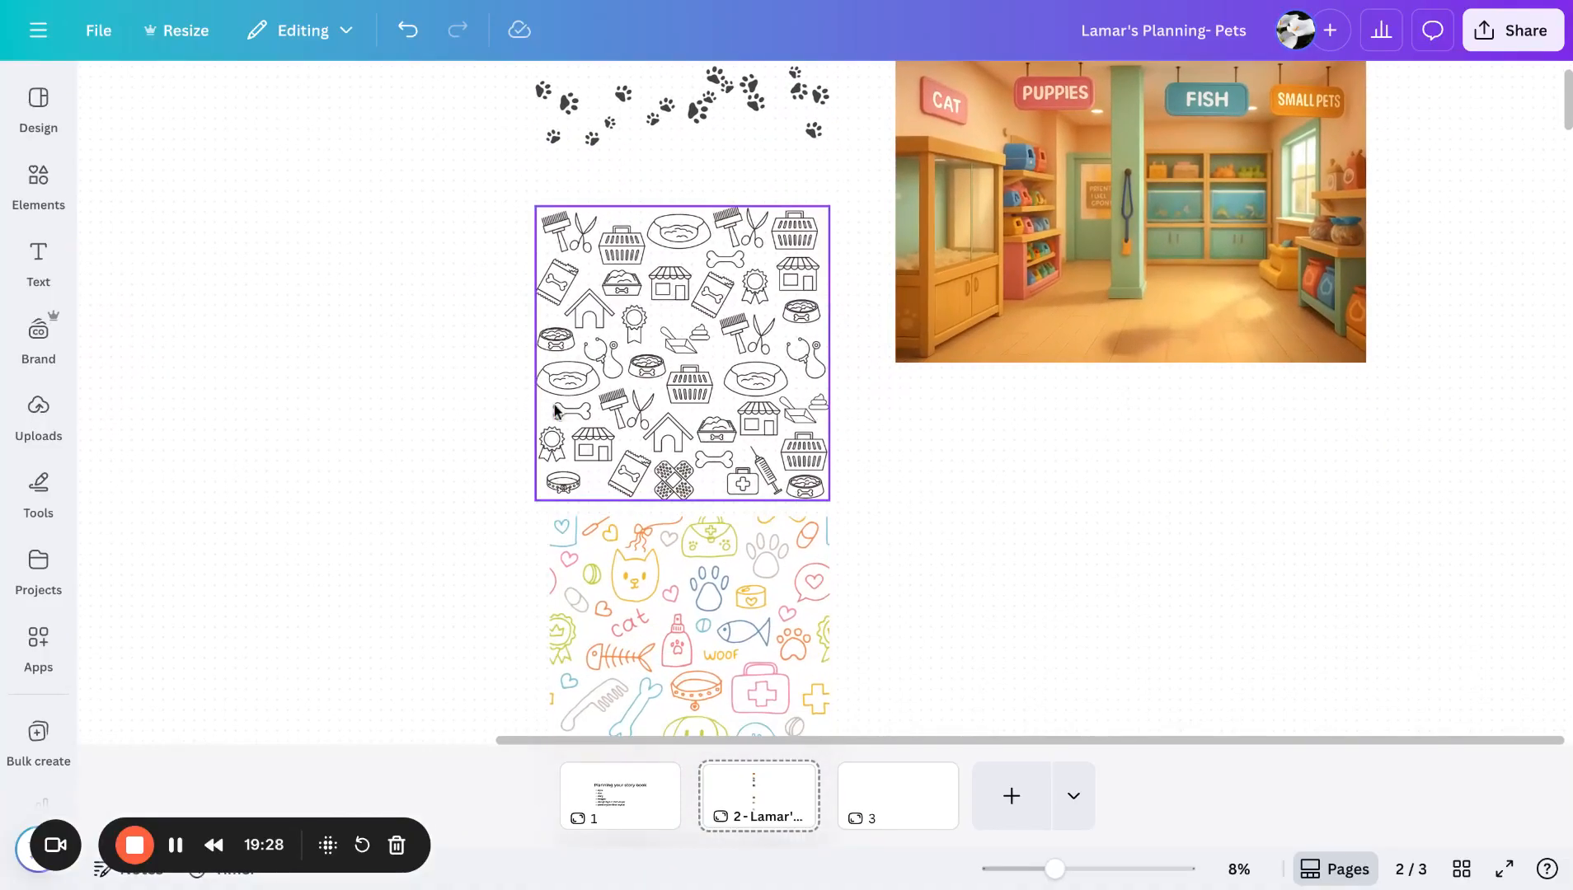
drag(552, 413, 559, 413)
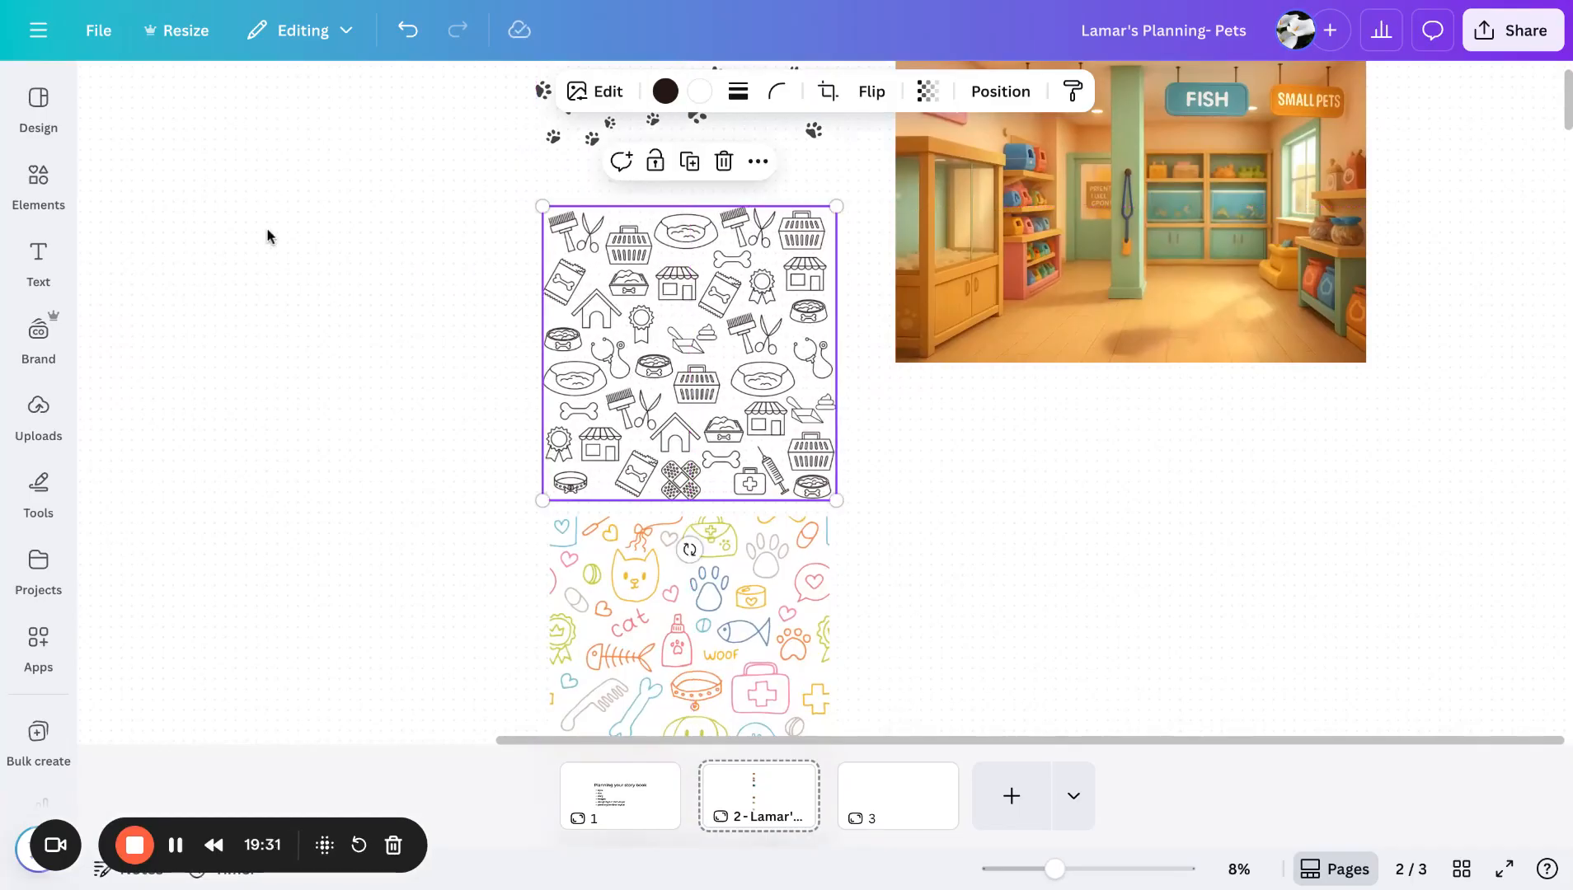
click(38, 188)
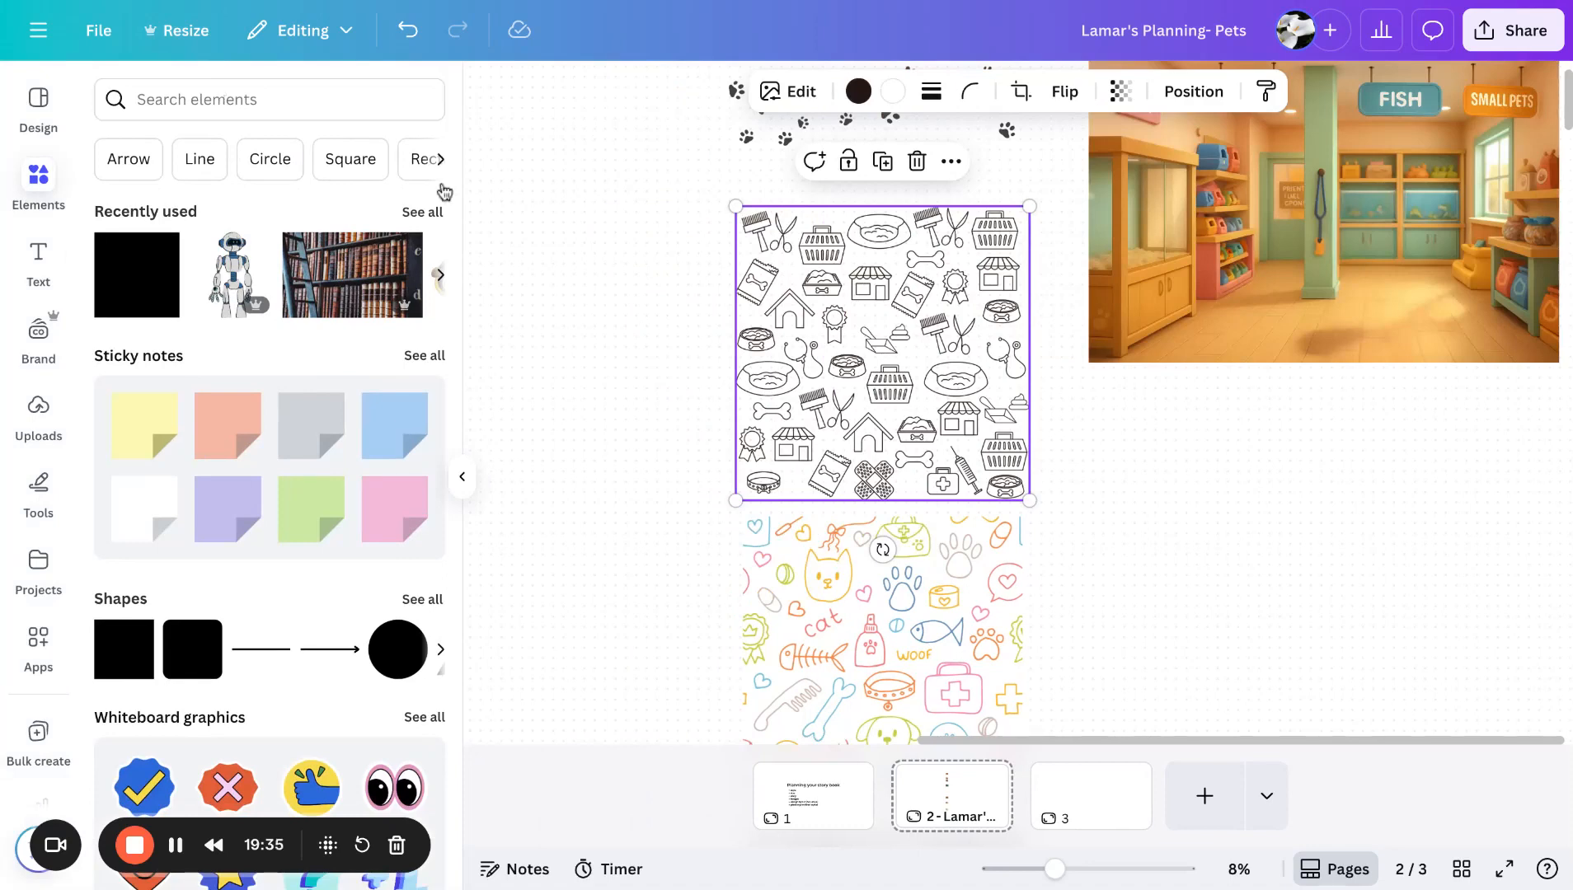
click(462, 478)
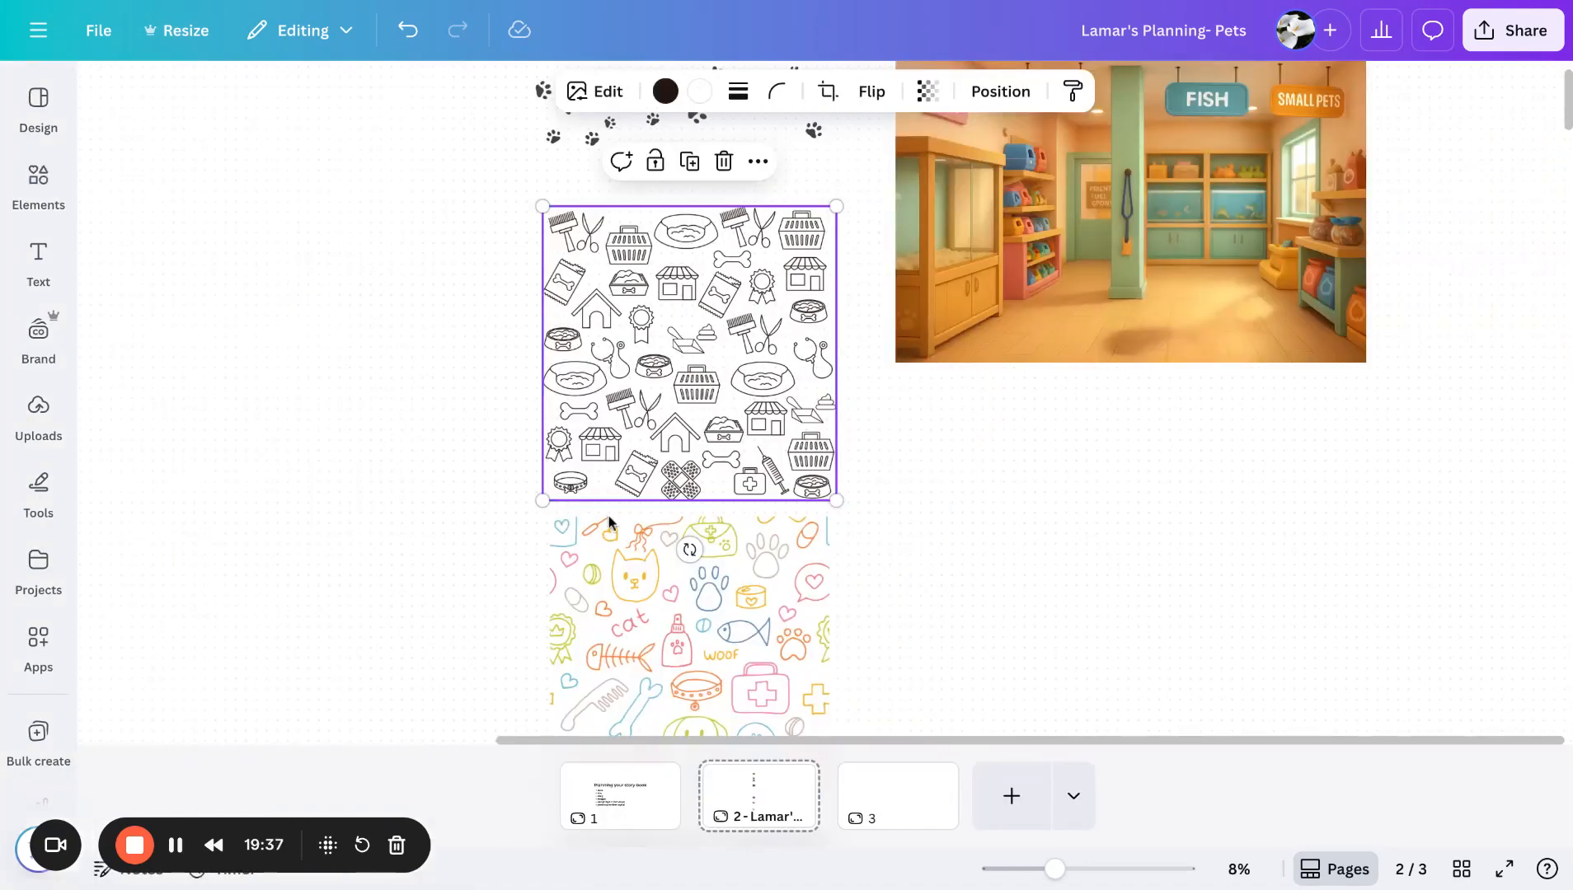
- Scroll through the pattern backgrounds, the Page 9 and 10 blanks, and the Layout of your book pages
scroll(956, 536, down, 3)
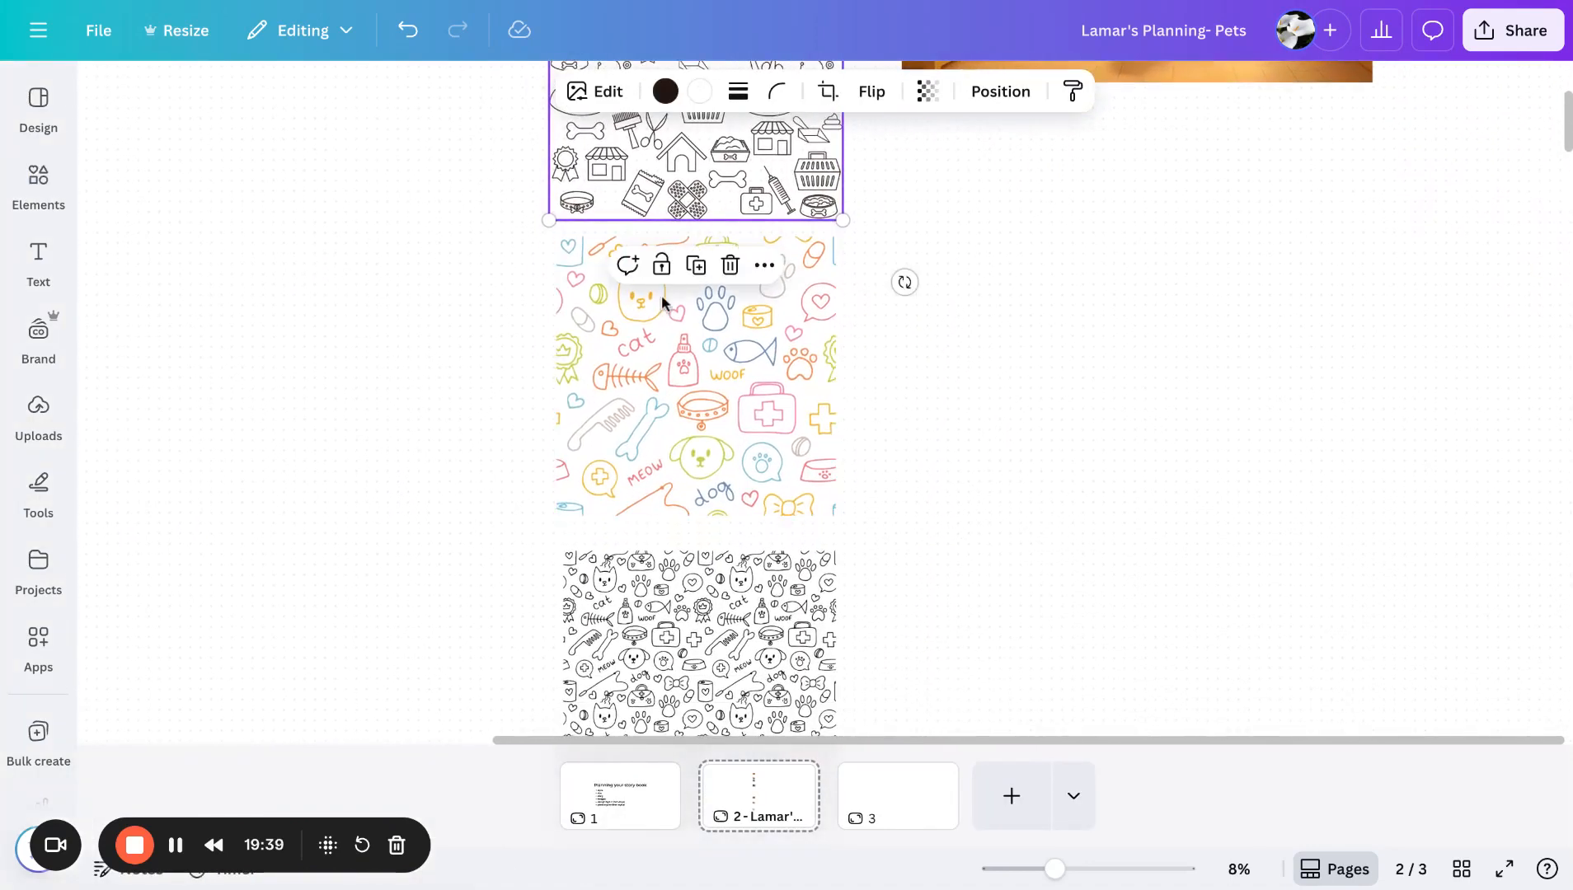
scroll(1012, 544, down, 4)
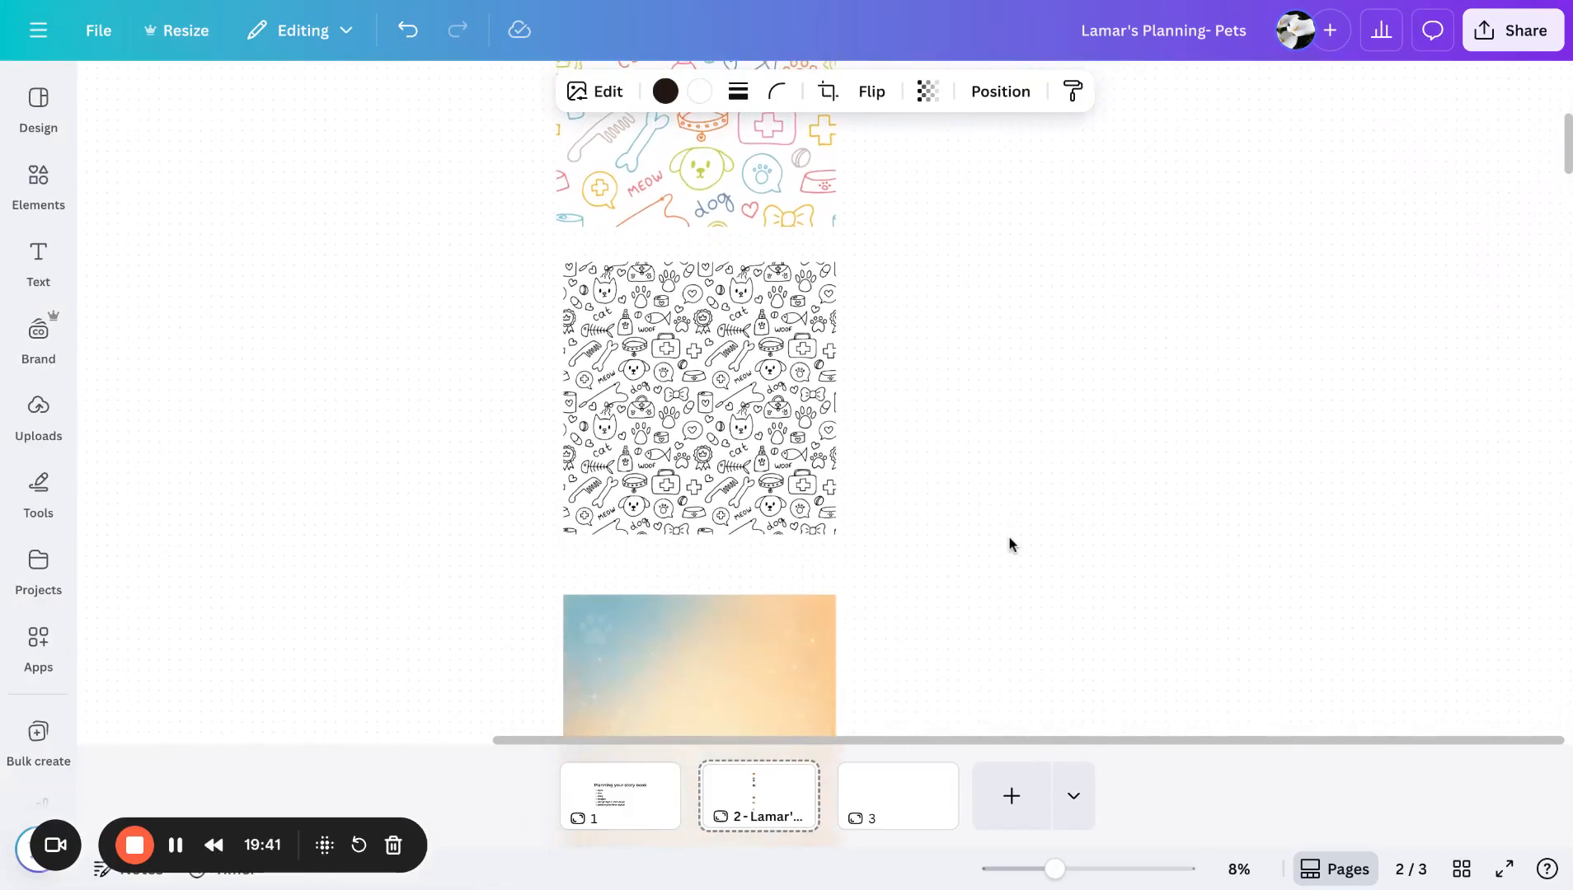
scroll(709, 412, down, 5)
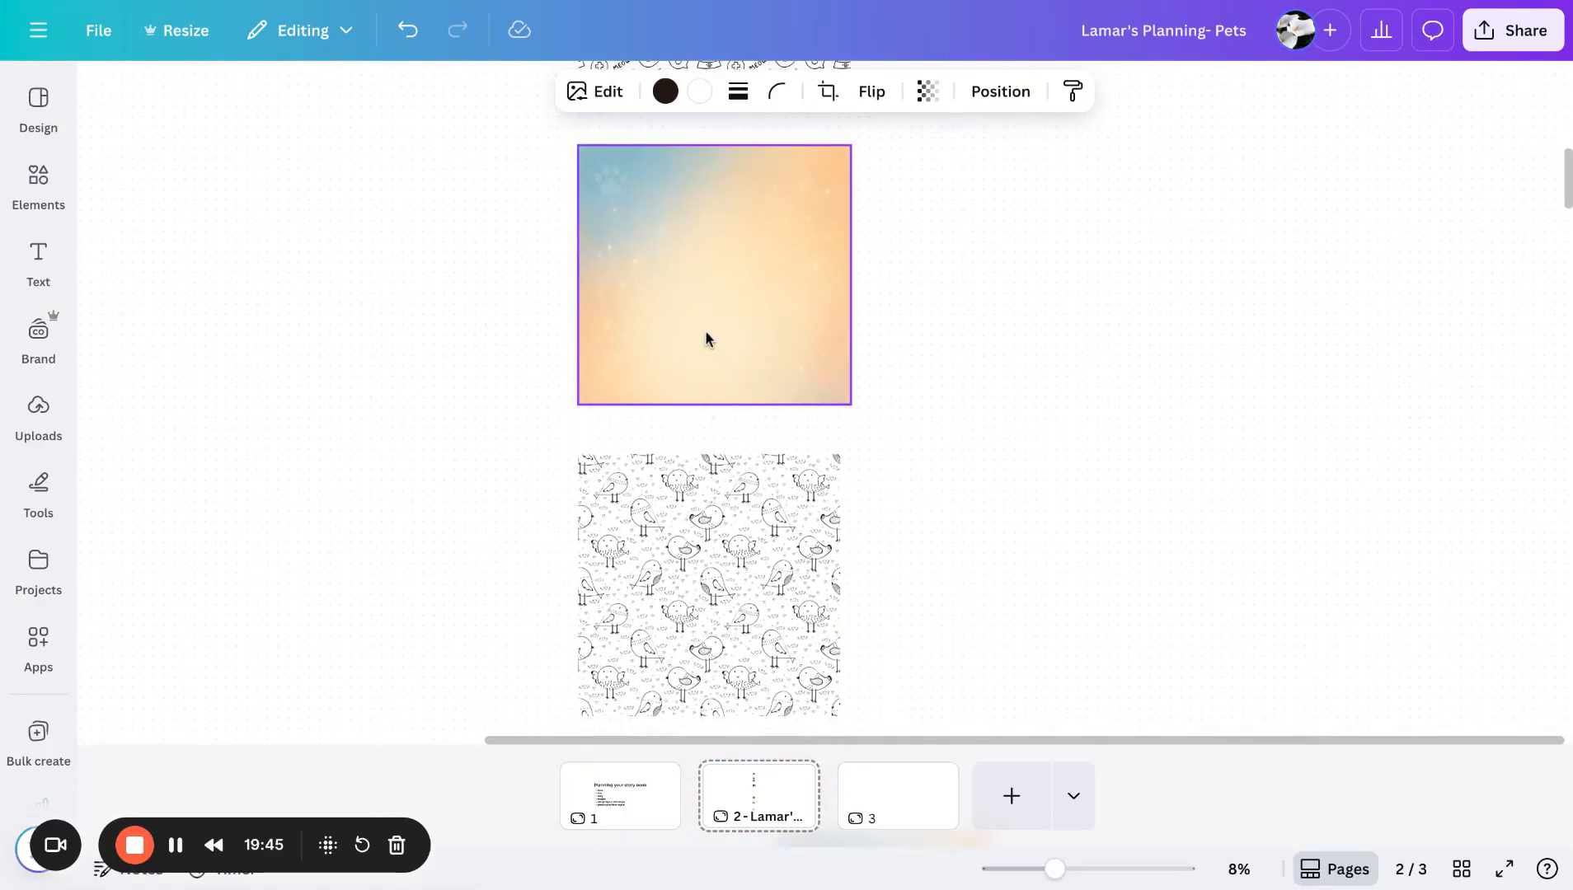
scroll(1004, 534, down, 6)
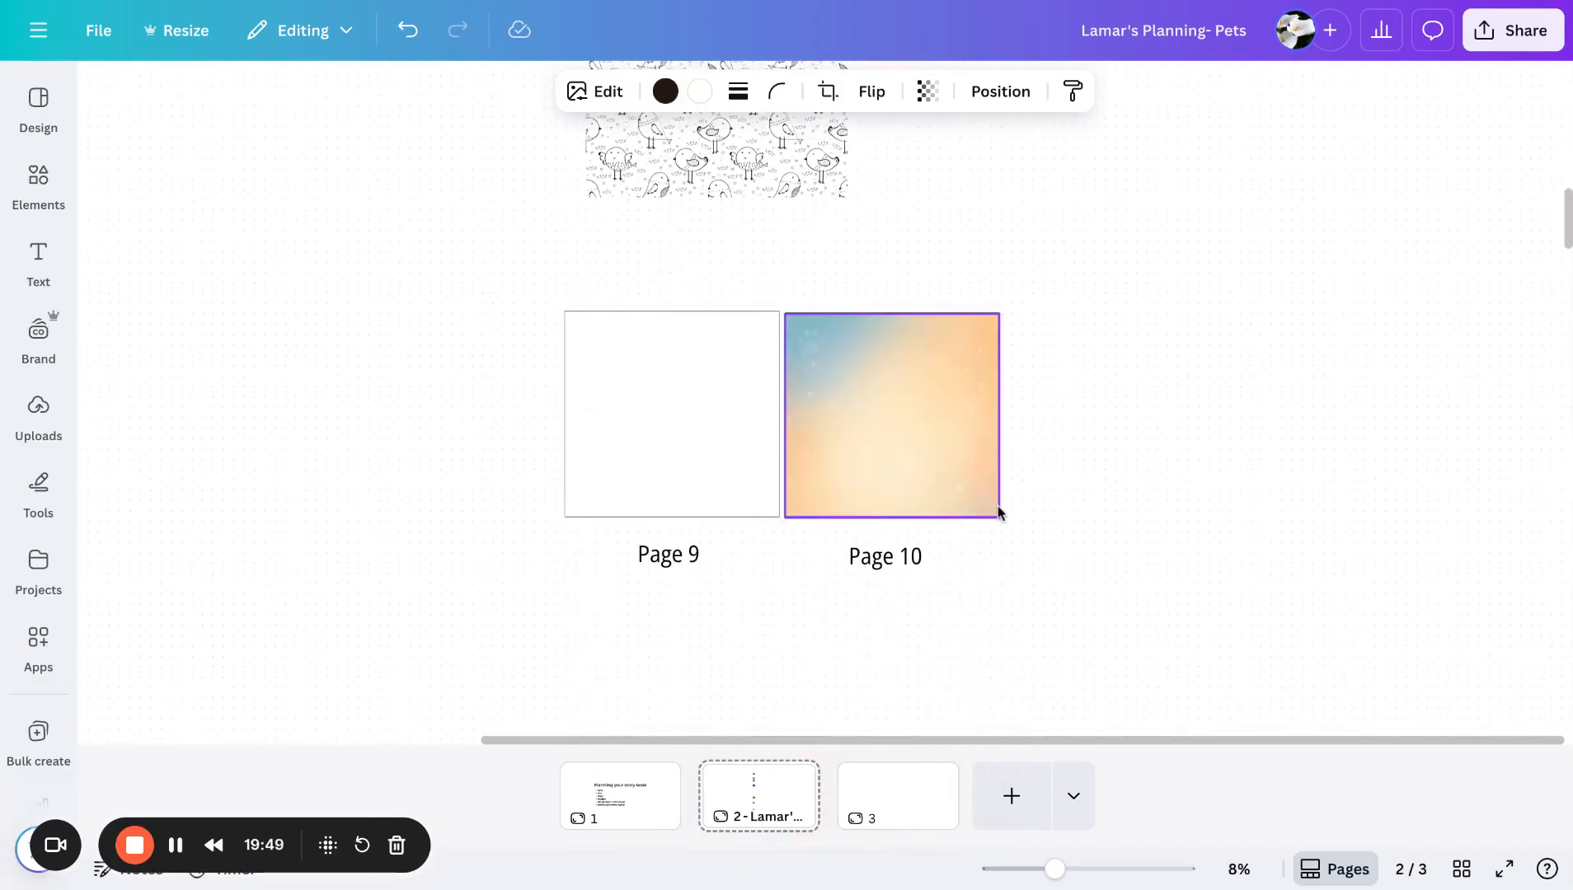
scroll(997, 513, down, 1)
scroll(997, 512, left, 5)
scroll(997, 513, up, 6)
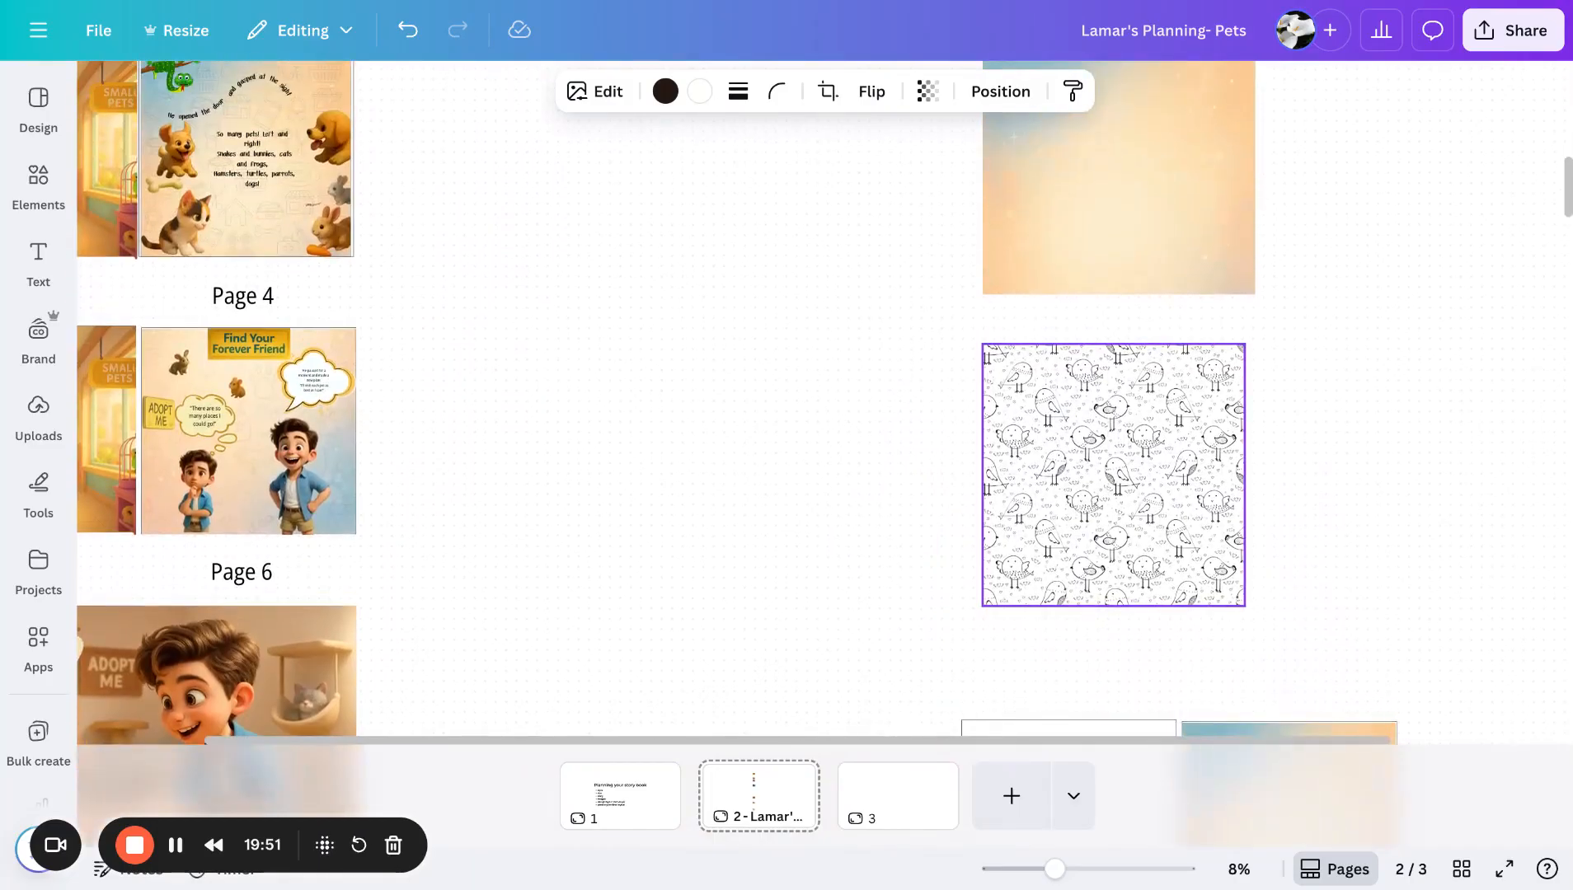
scroll(1153, 328, up, 4)
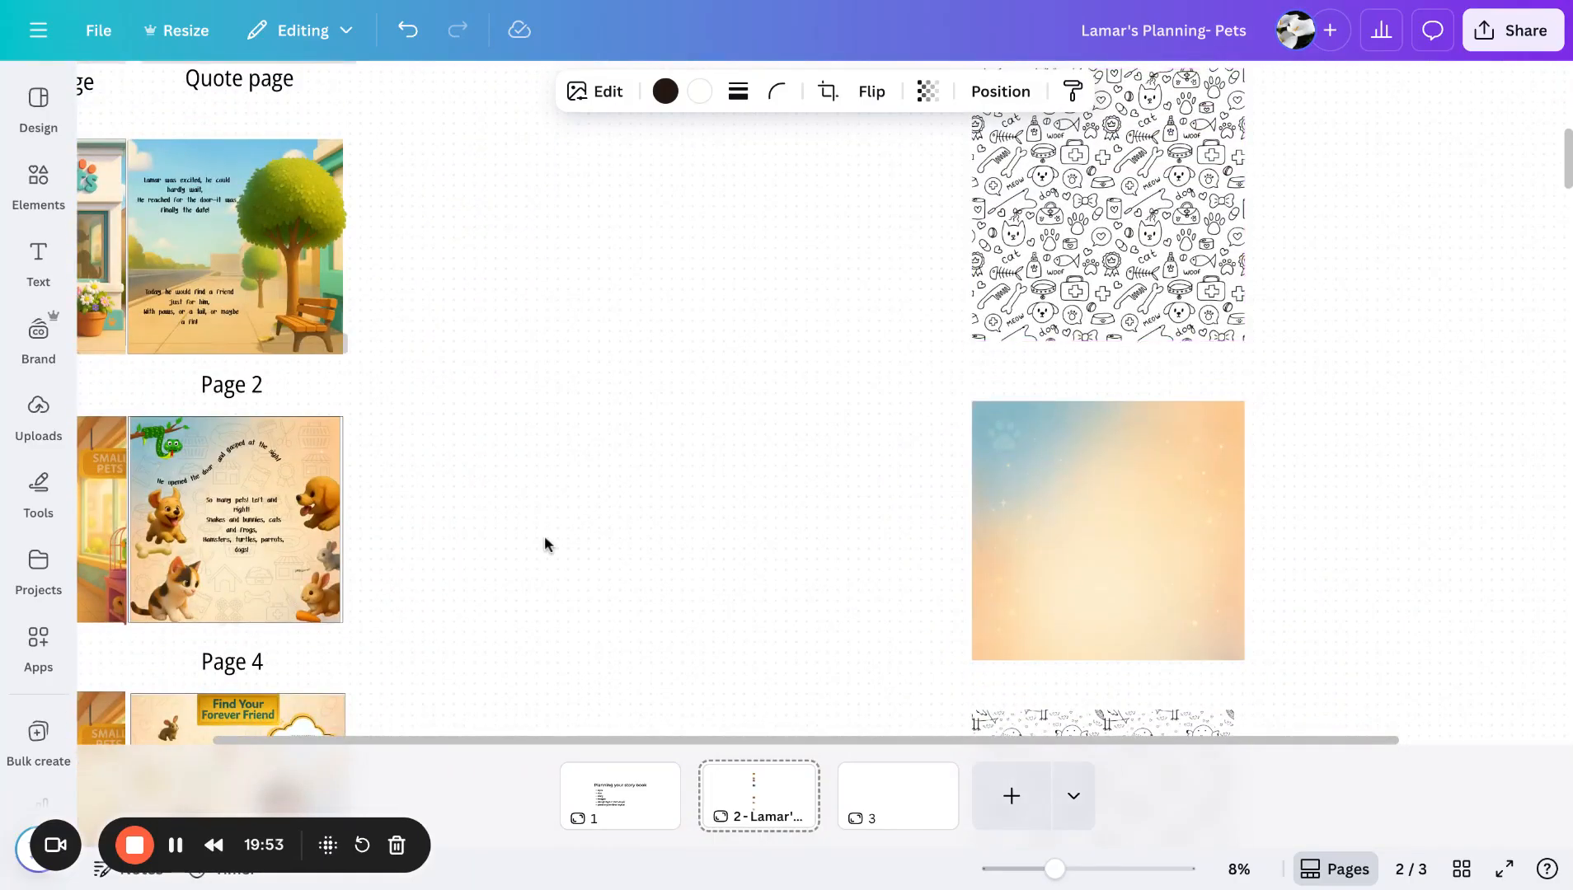
scroll(545, 540, up, 6)
scroll(544, 540, left, 5)
scroll(544, 540, up, 5)
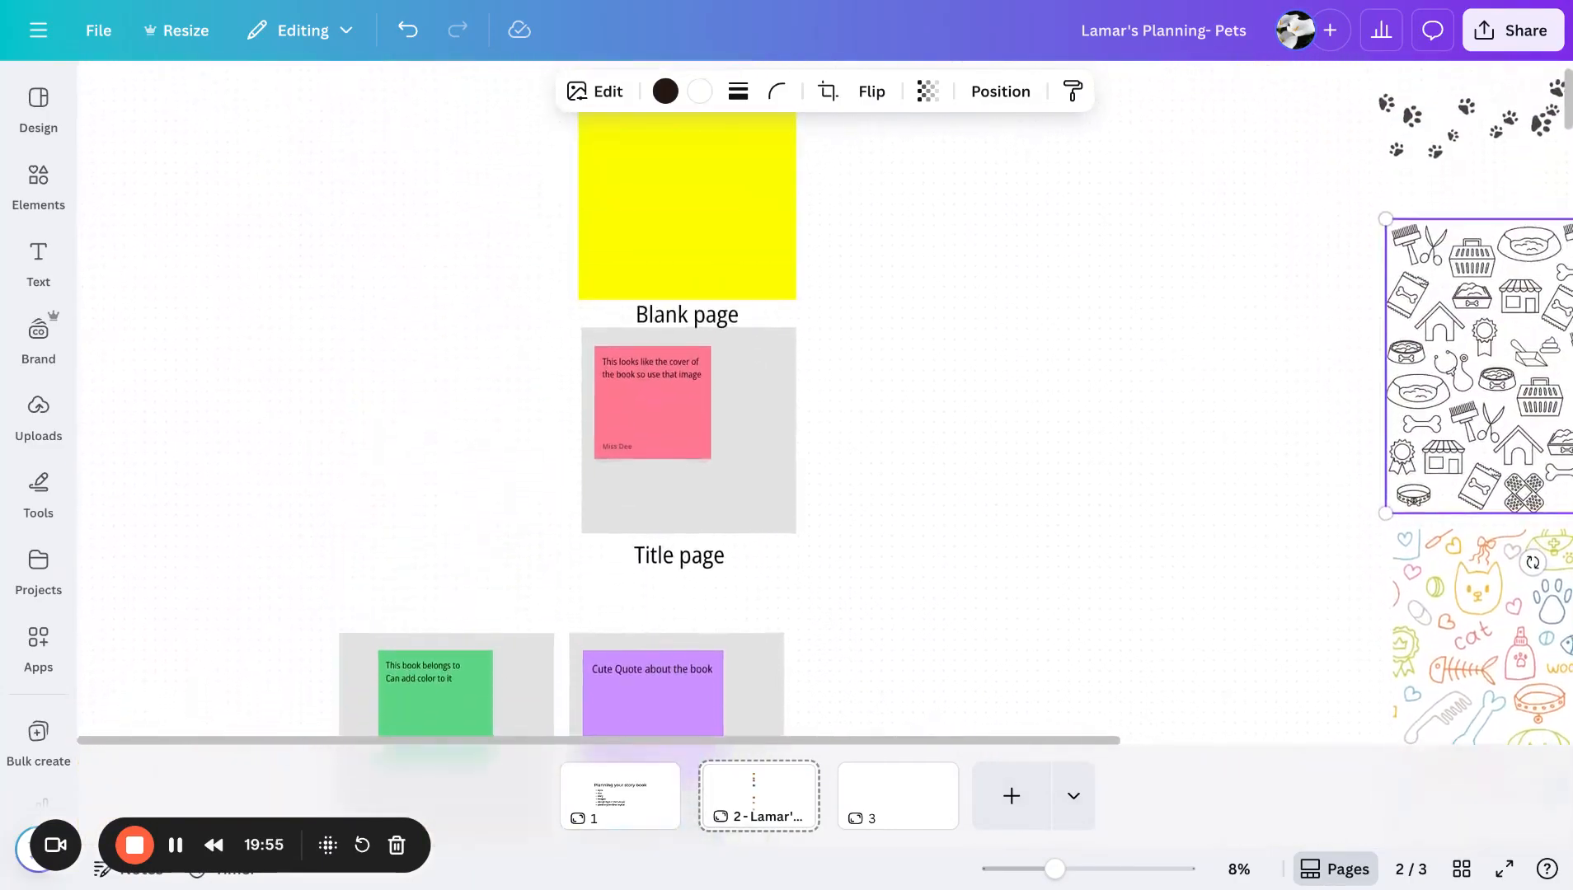
scroll(965, 472, down, 1)
scroll(966, 471, left, 1)
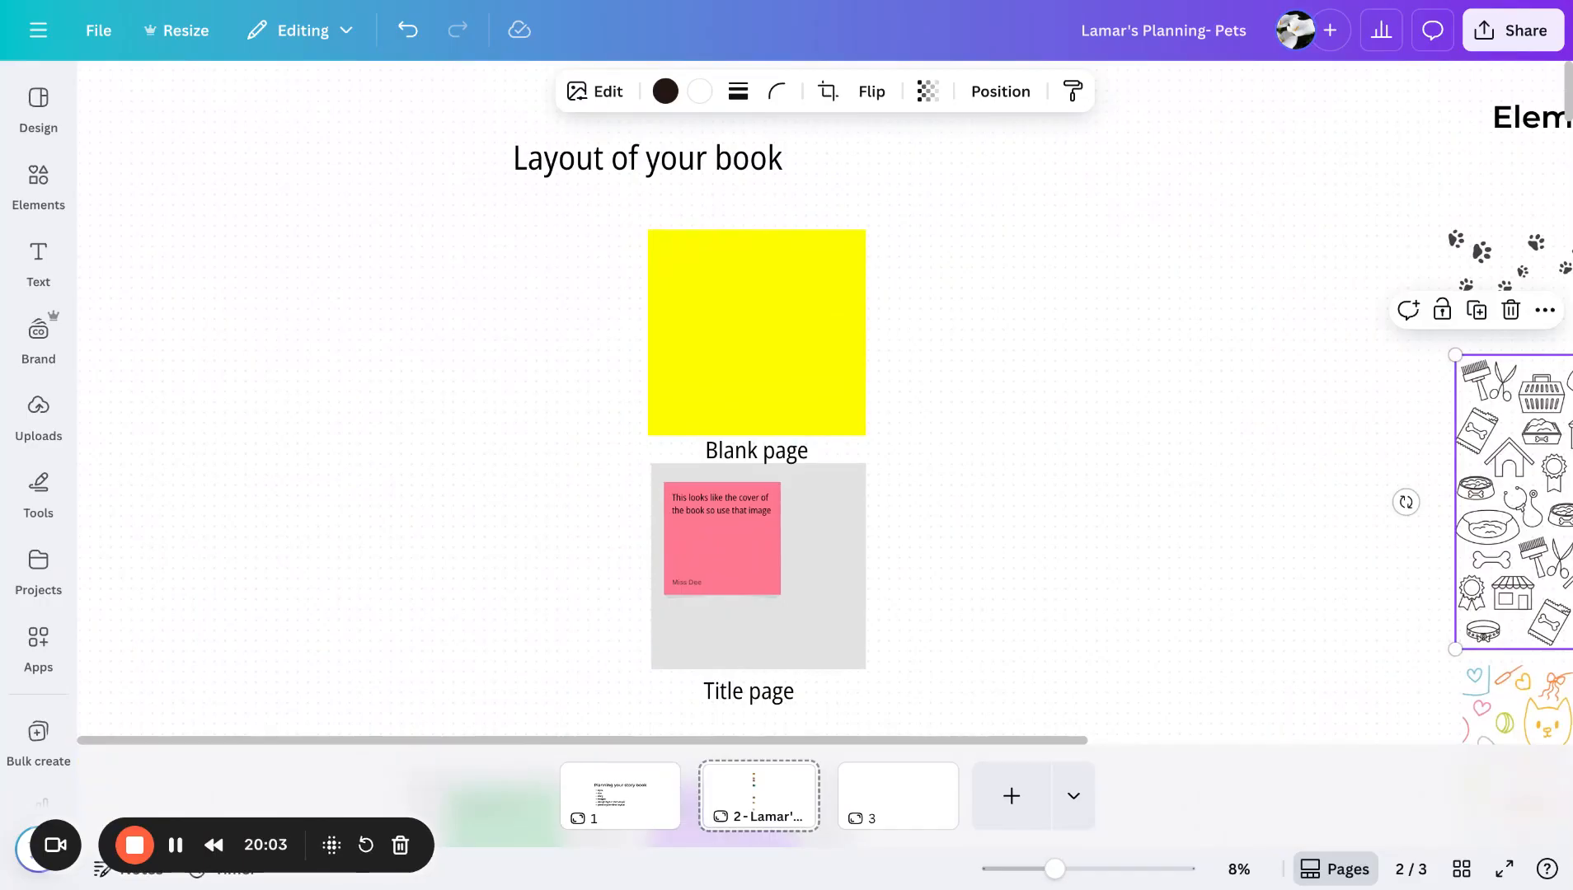
scroll(1001, 442, down, 2)
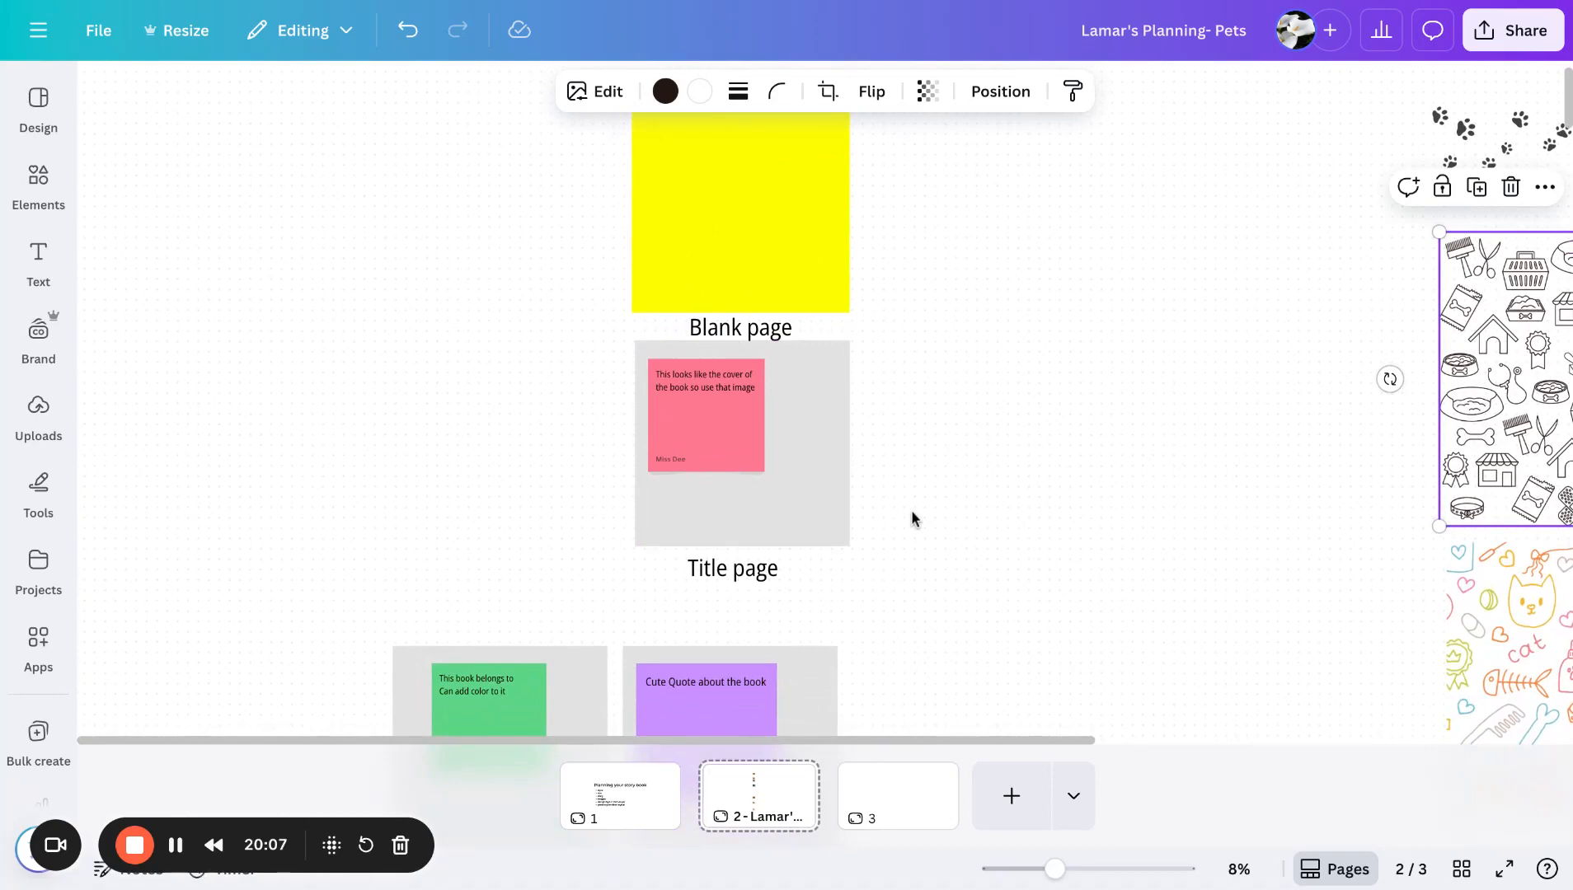
scroll(913, 518, down, 3)
scroll(912, 512, down, 1)
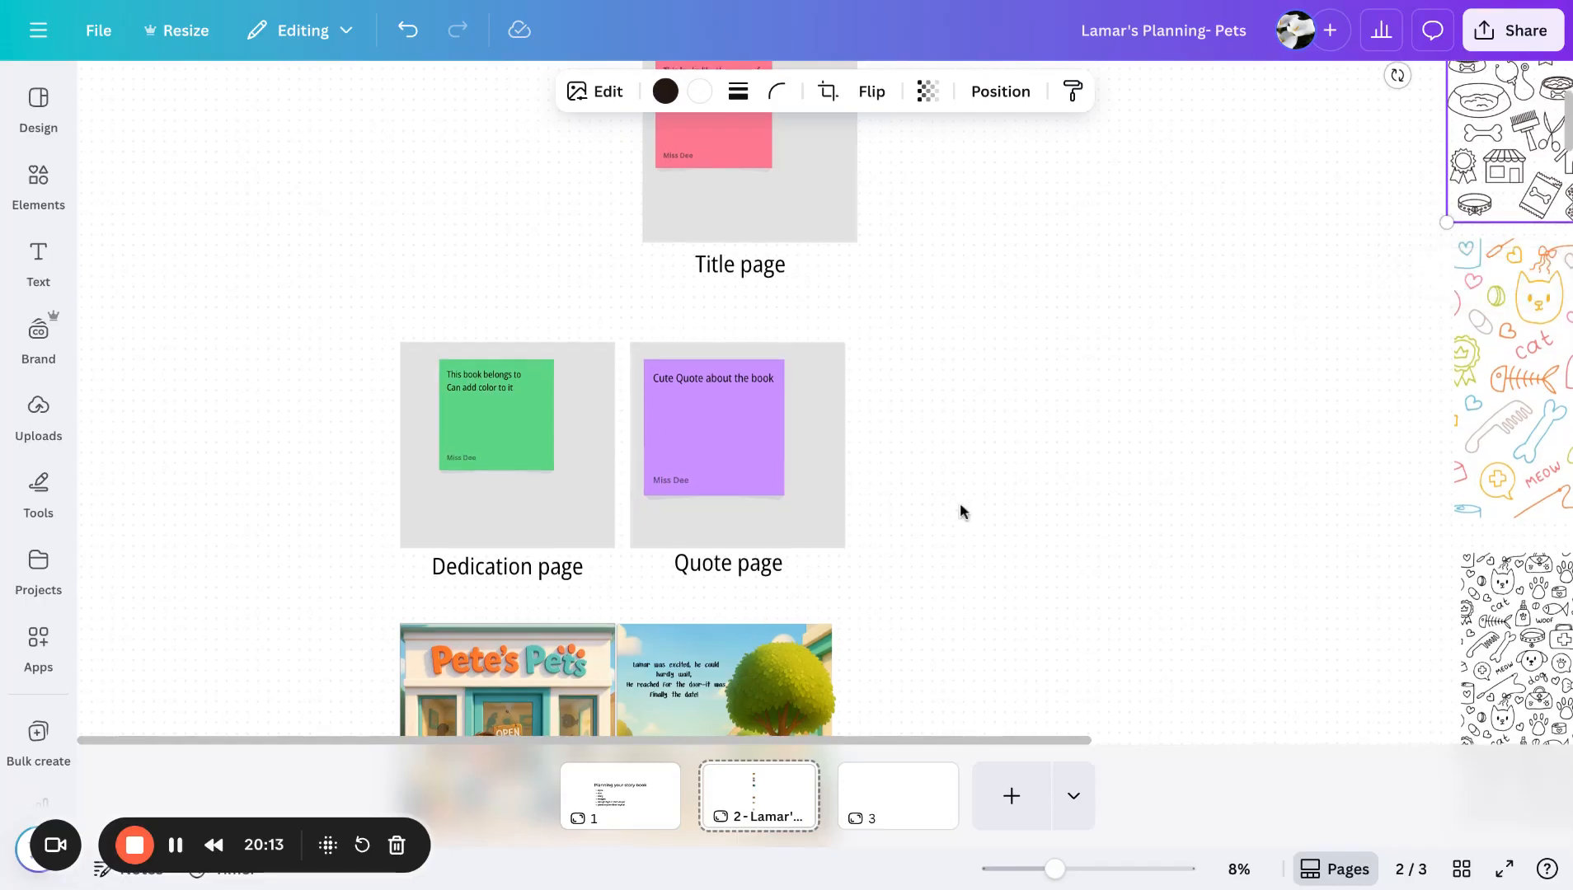
scroll(960, 502, down, 4)
scroll(959, 503, down, 1)
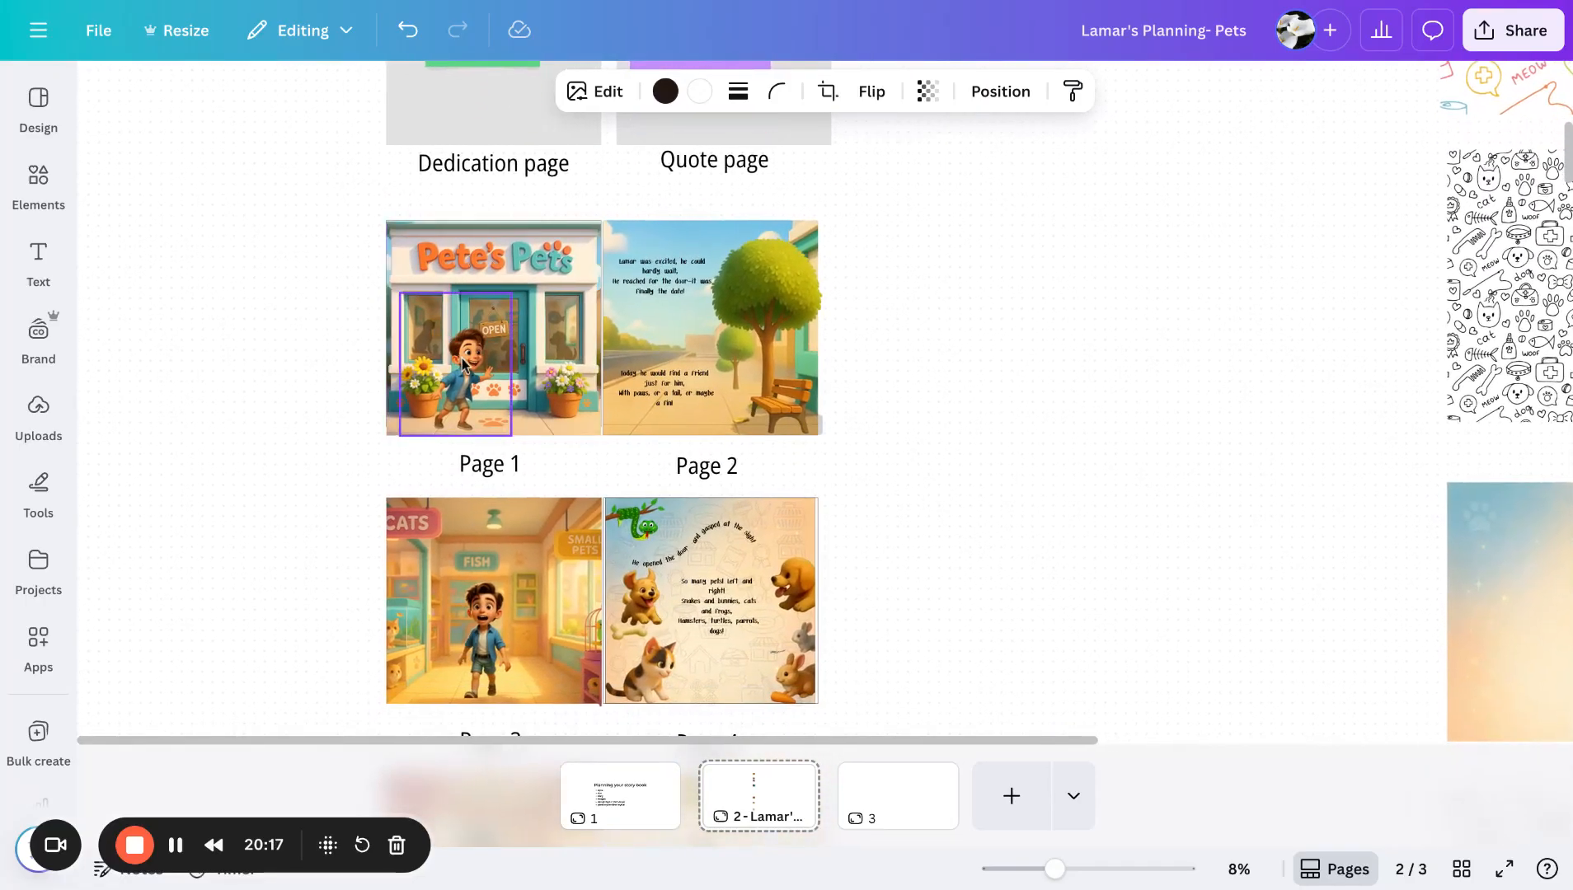
- Move the Lamar cutout figure off the Page 1 store image onto the empty canvas beside it
drag(467, 367, 222, 374)
scroll(222, 374, up, 2)
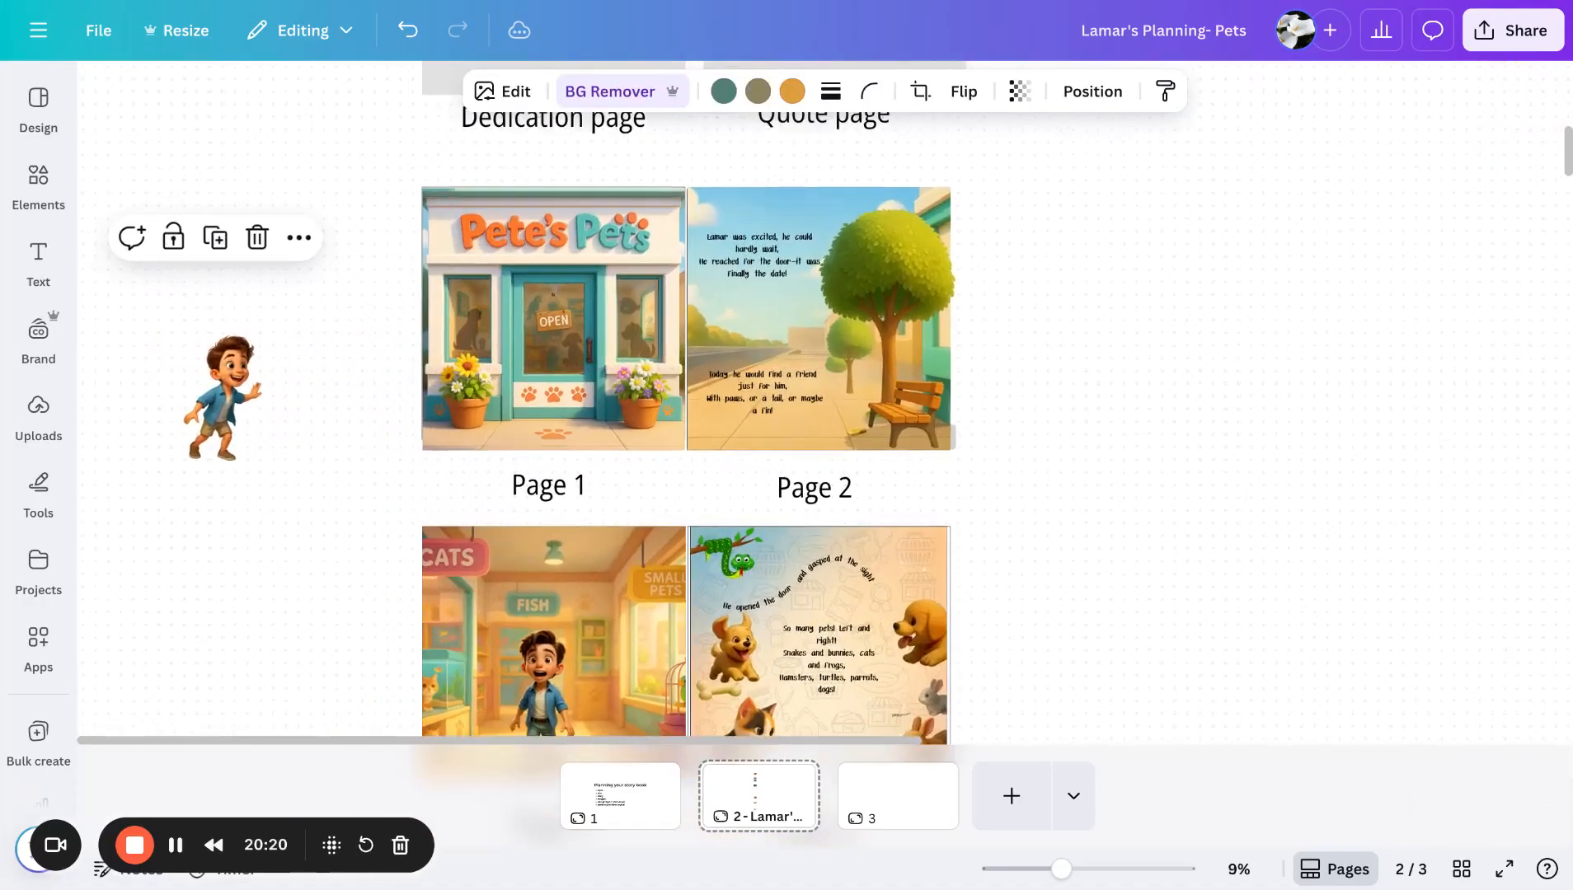
scroll(222, 373, up, 3)
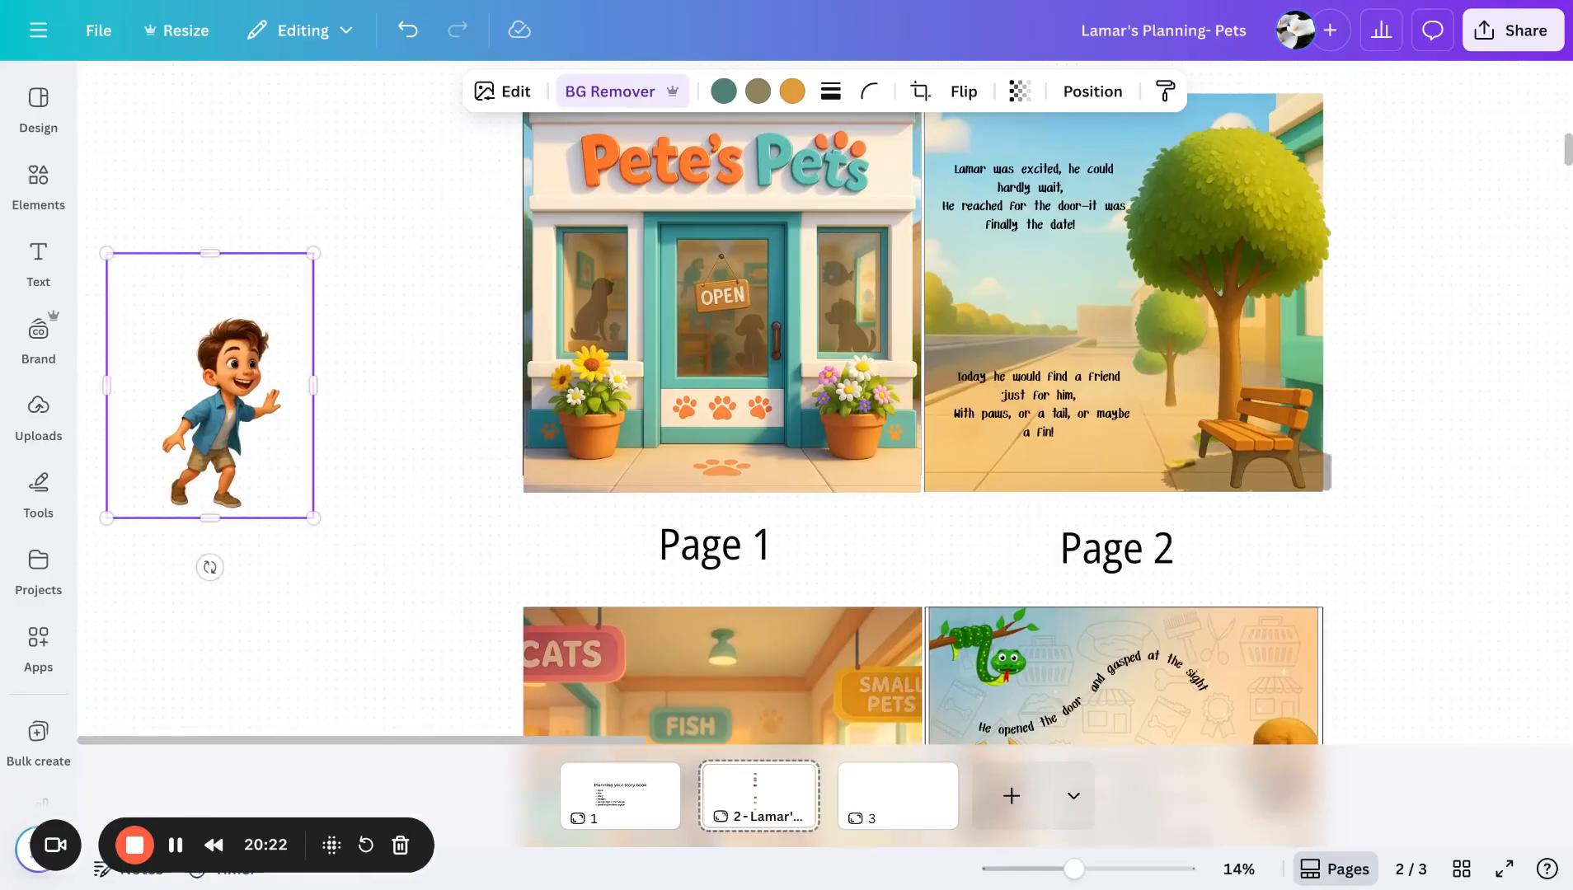
drag(141, 456, 225, 398)
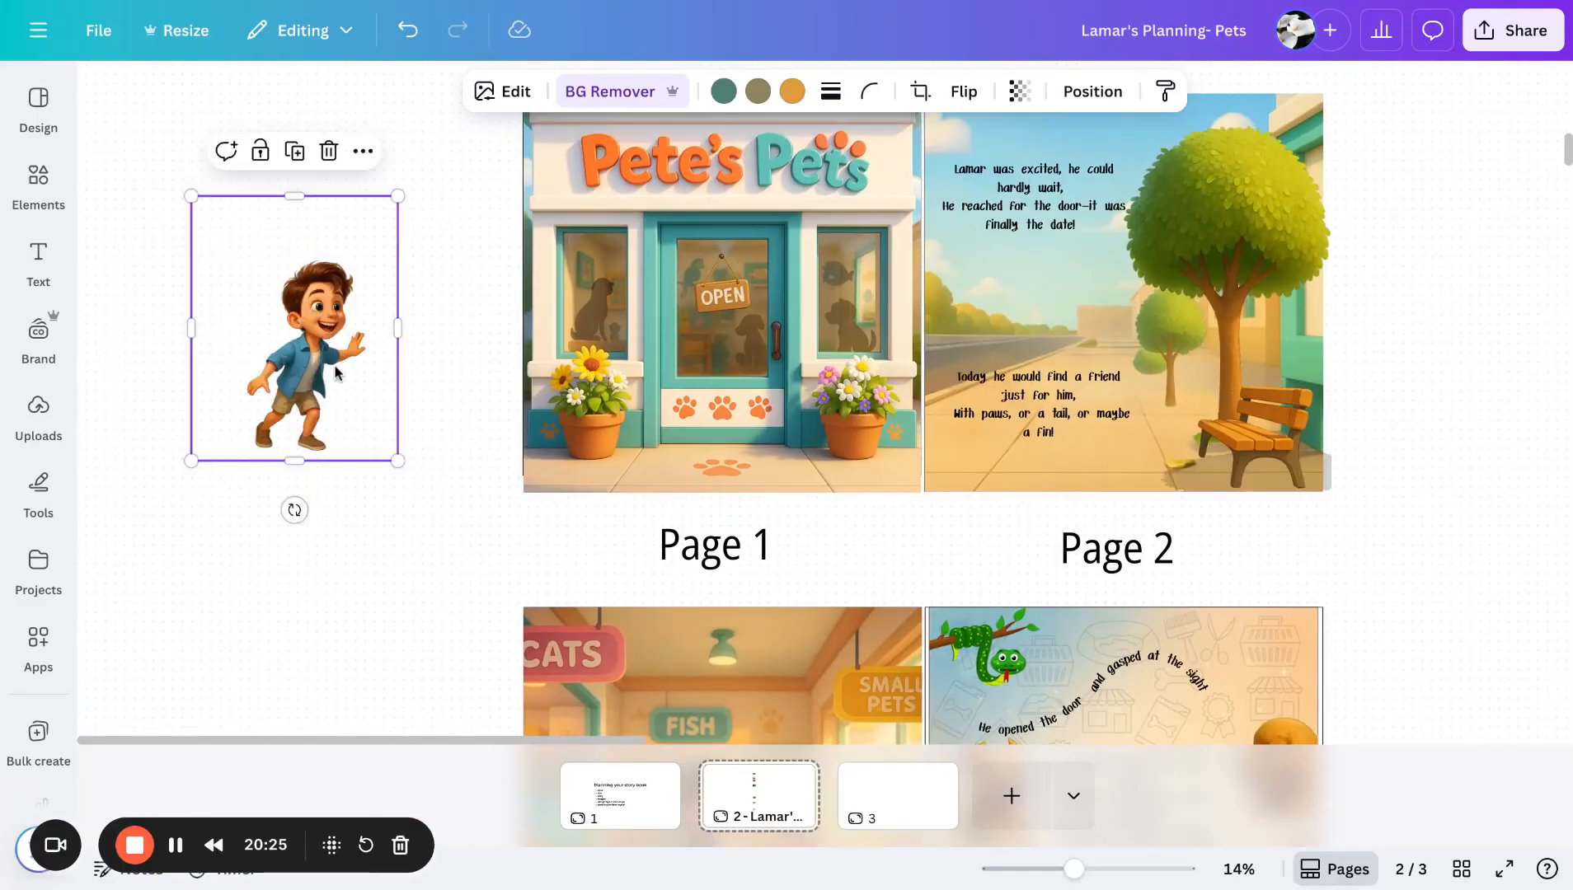
- Flip the Lamar cutout horizontally and place it in front of the Pete's Pets door on Page 1
click(974, 93)
click(967, 149)
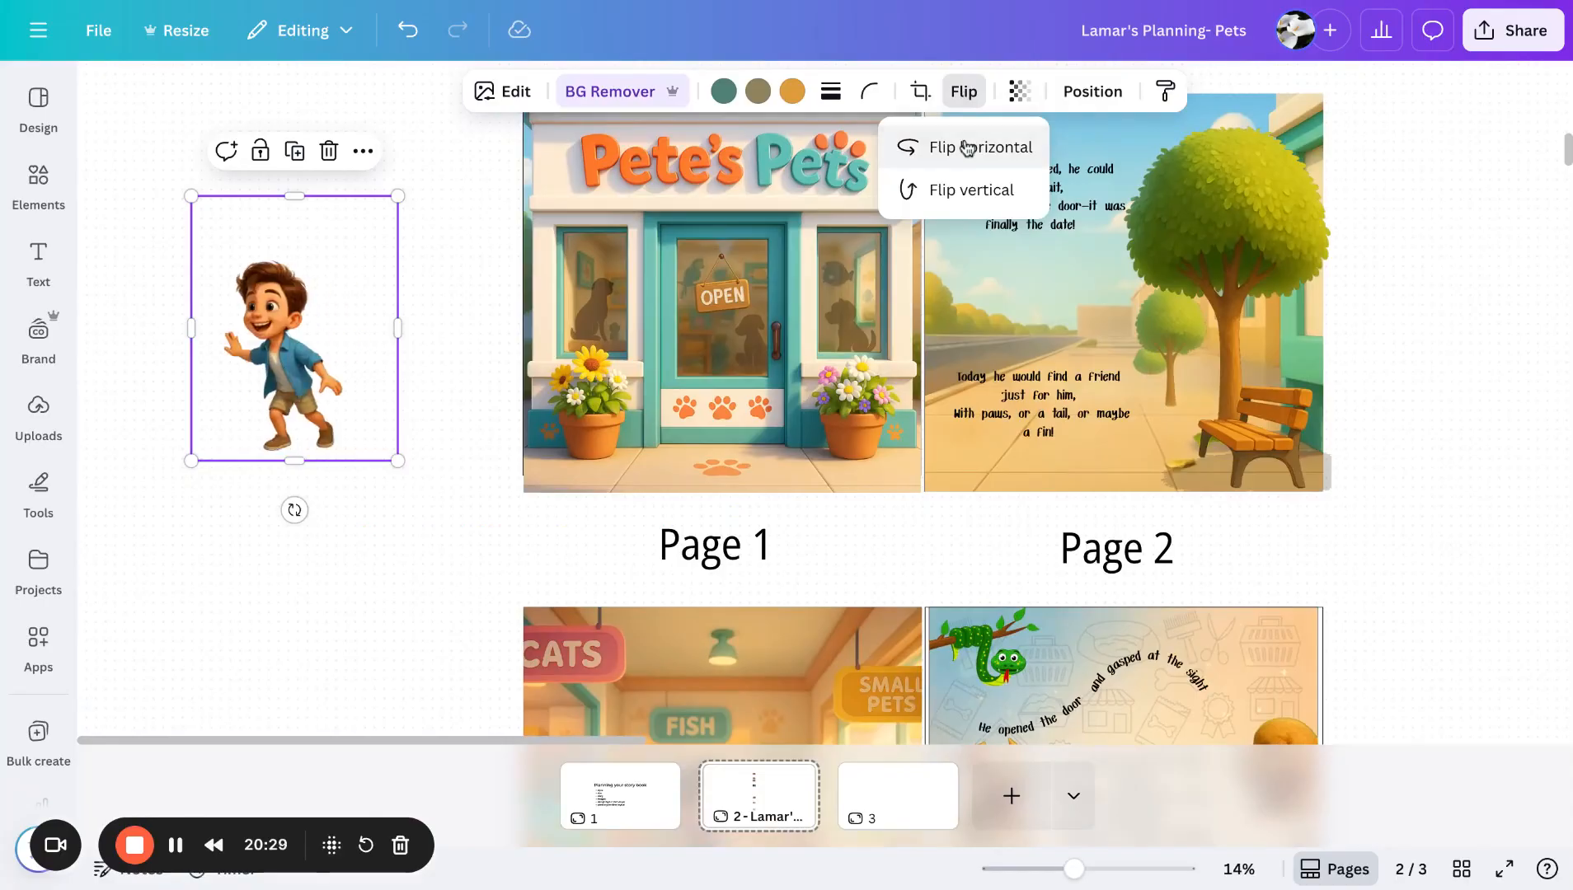
click(995, 147)
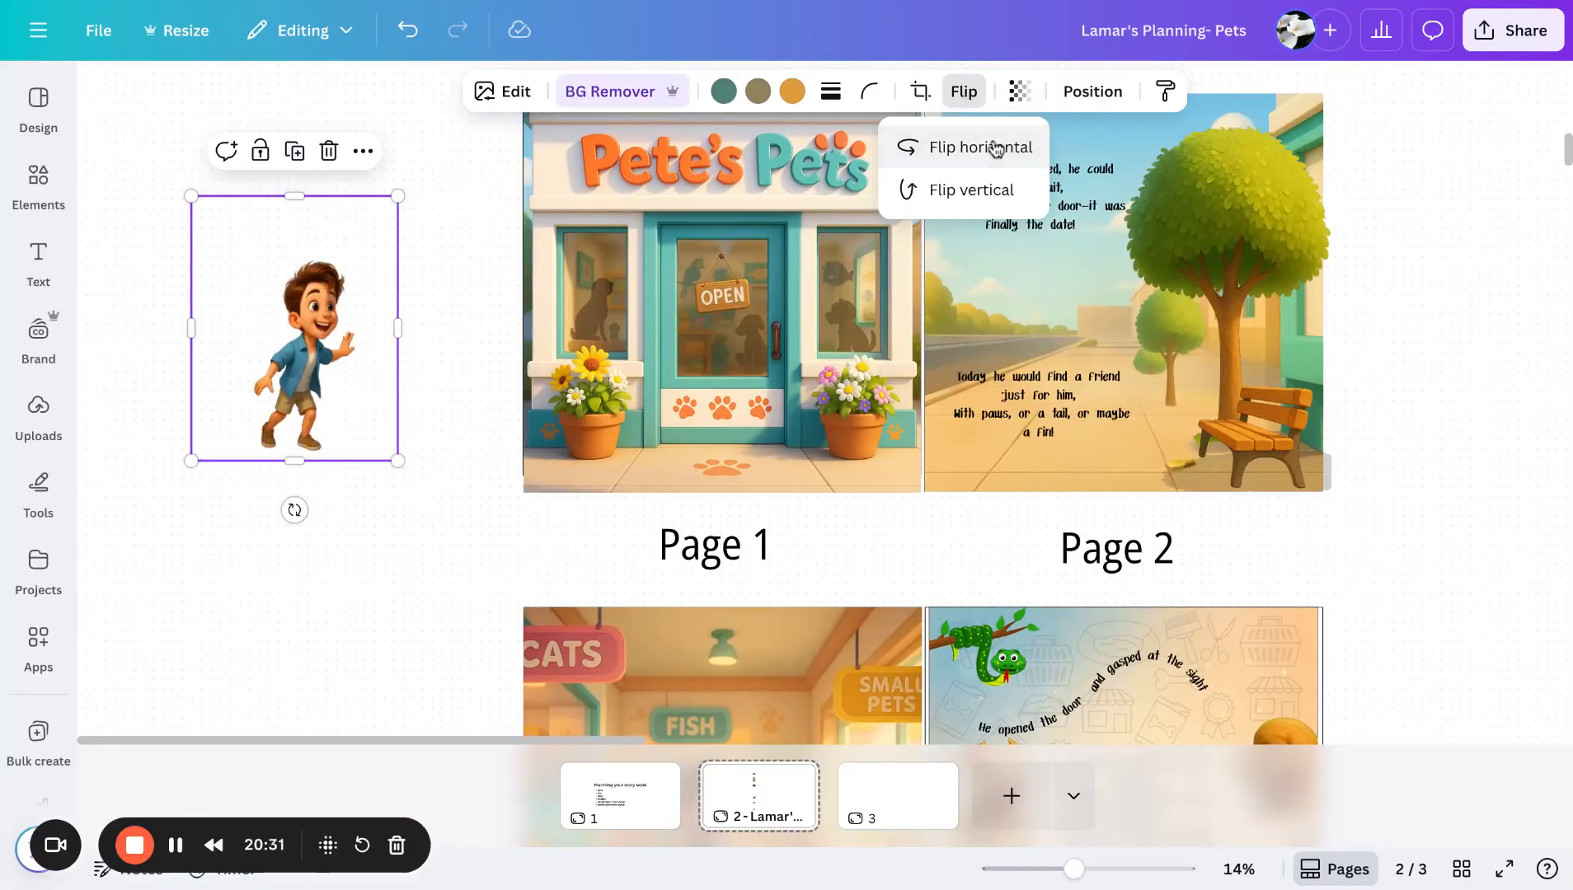
click(408, 486)
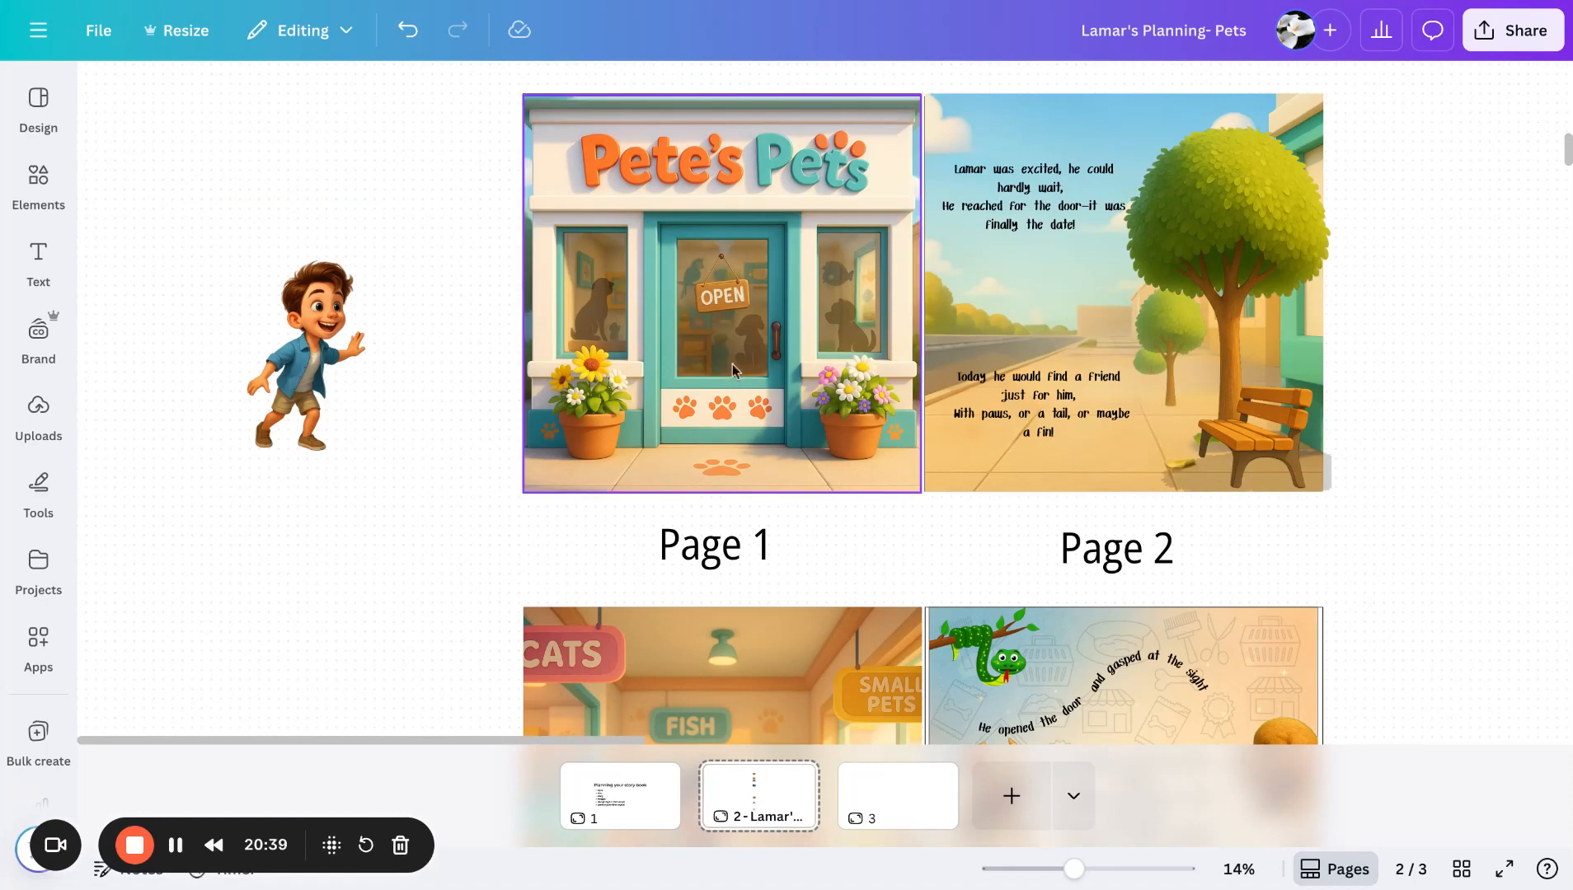
drag(280, 368, 681, 376)
click(1383, 477)
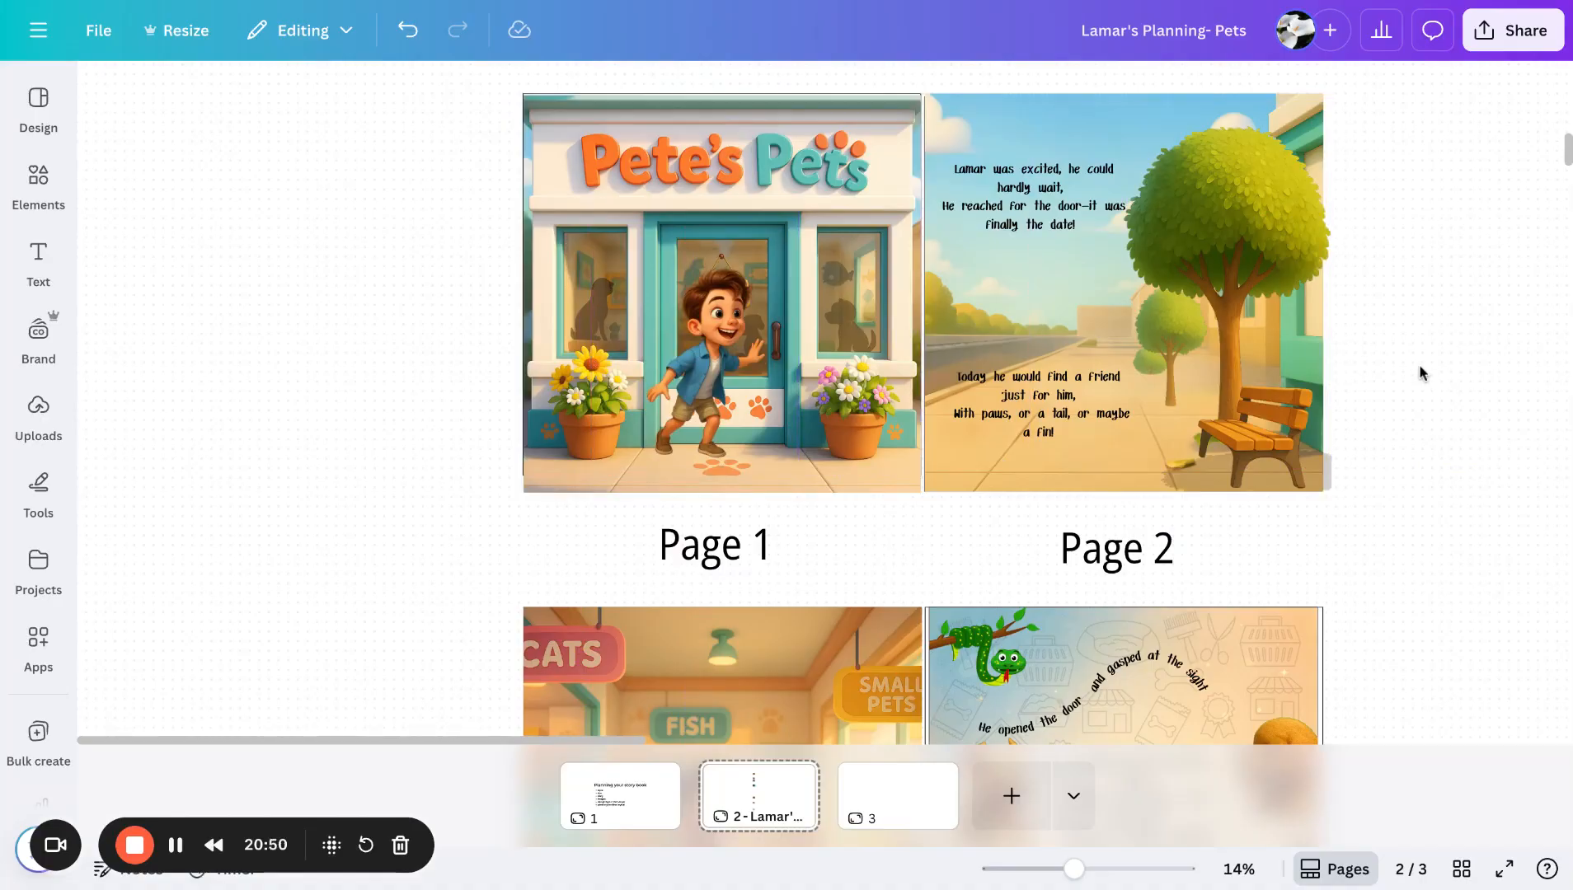
- Nudge the tree image on Page 2 slightly to the right
scroll(1415, 372, up, 2)
scroll(1414, 371, right, 2)
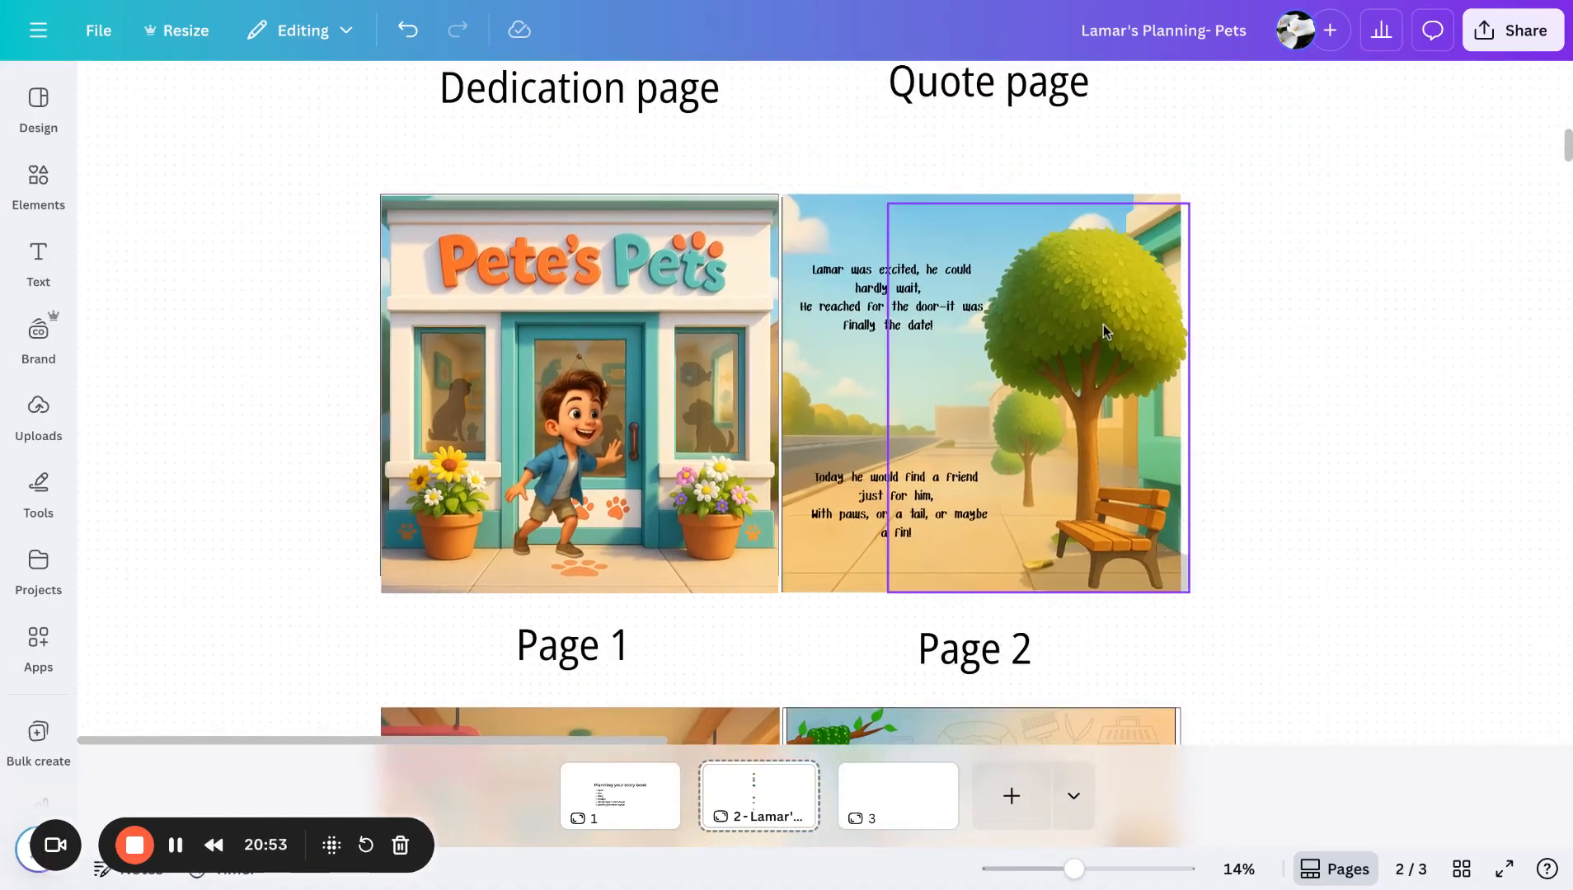
mouse_move(1104, 325)
mouse_down()
mouse_move(1352, 278)
mouse_move(1203, 338)
mouse_move(1217, 317)
mouse_move(1340, 310)
mouse_move(1175, 339)
mouse_move(1113, 325)
mouse_up()
click(1329, 264)
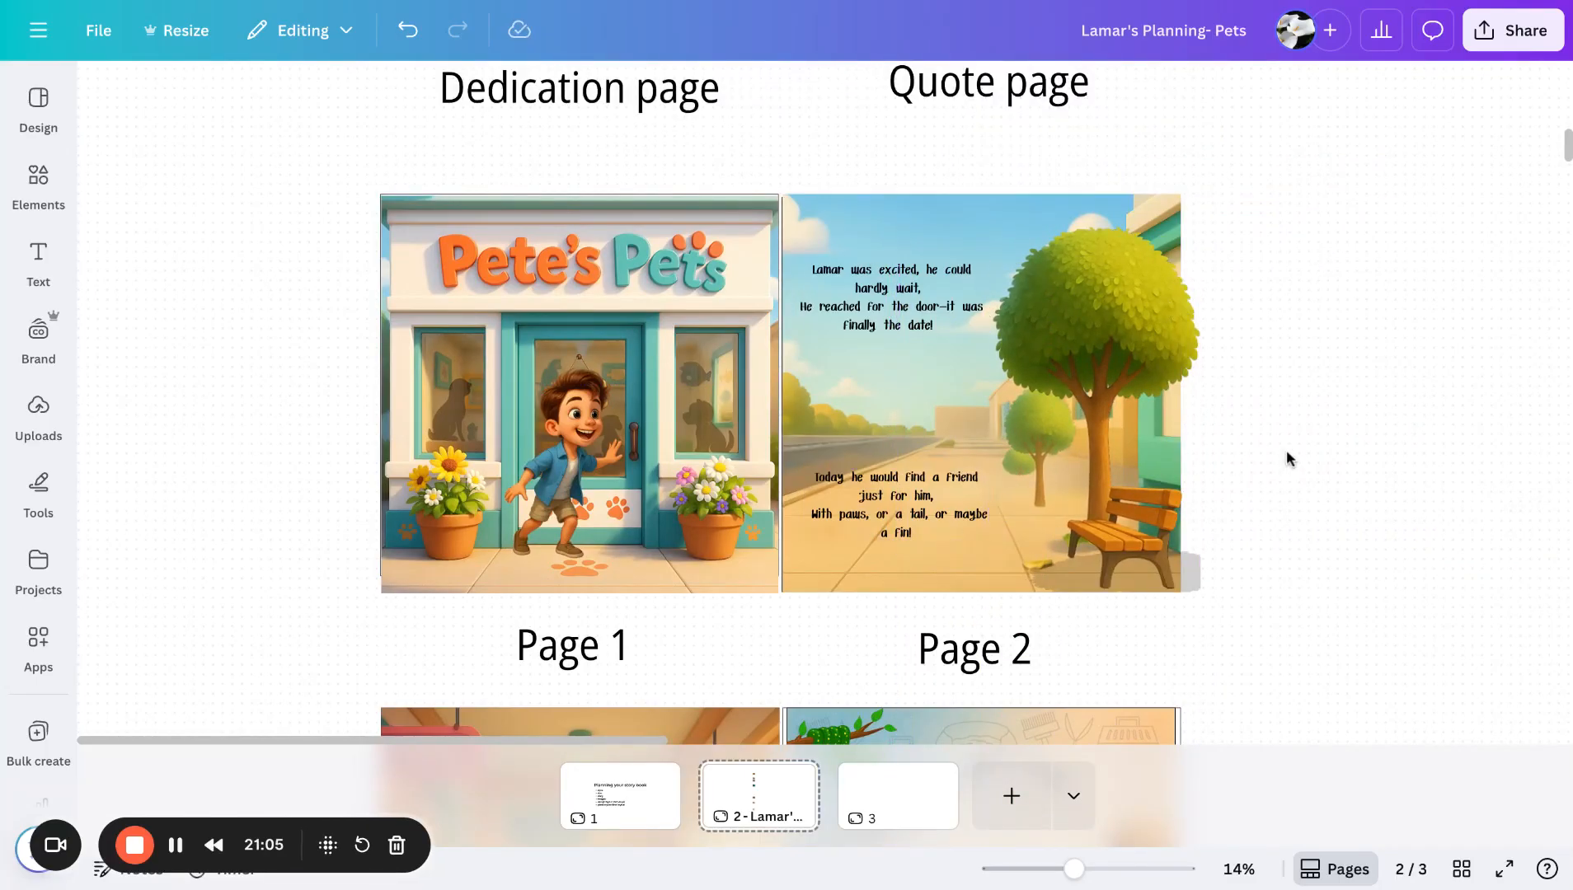
- Reposition the walking Lamar figure on Page 3 lower so he stands near the bottom of the shop image
scroll(1287, 450, down, 5)
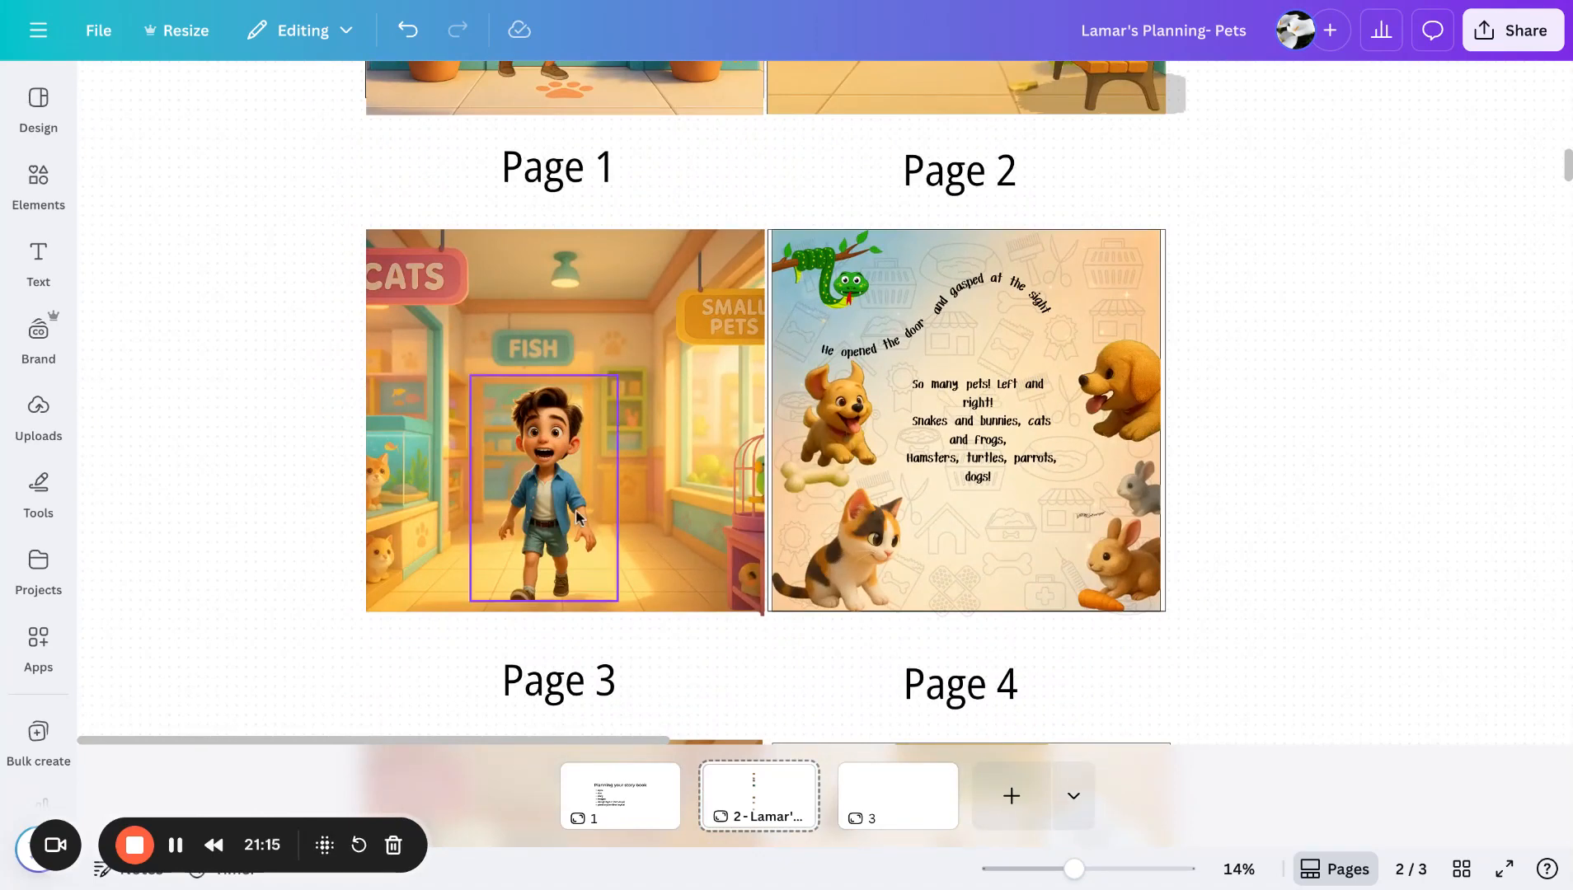
drag(561, 498, 566, 458)
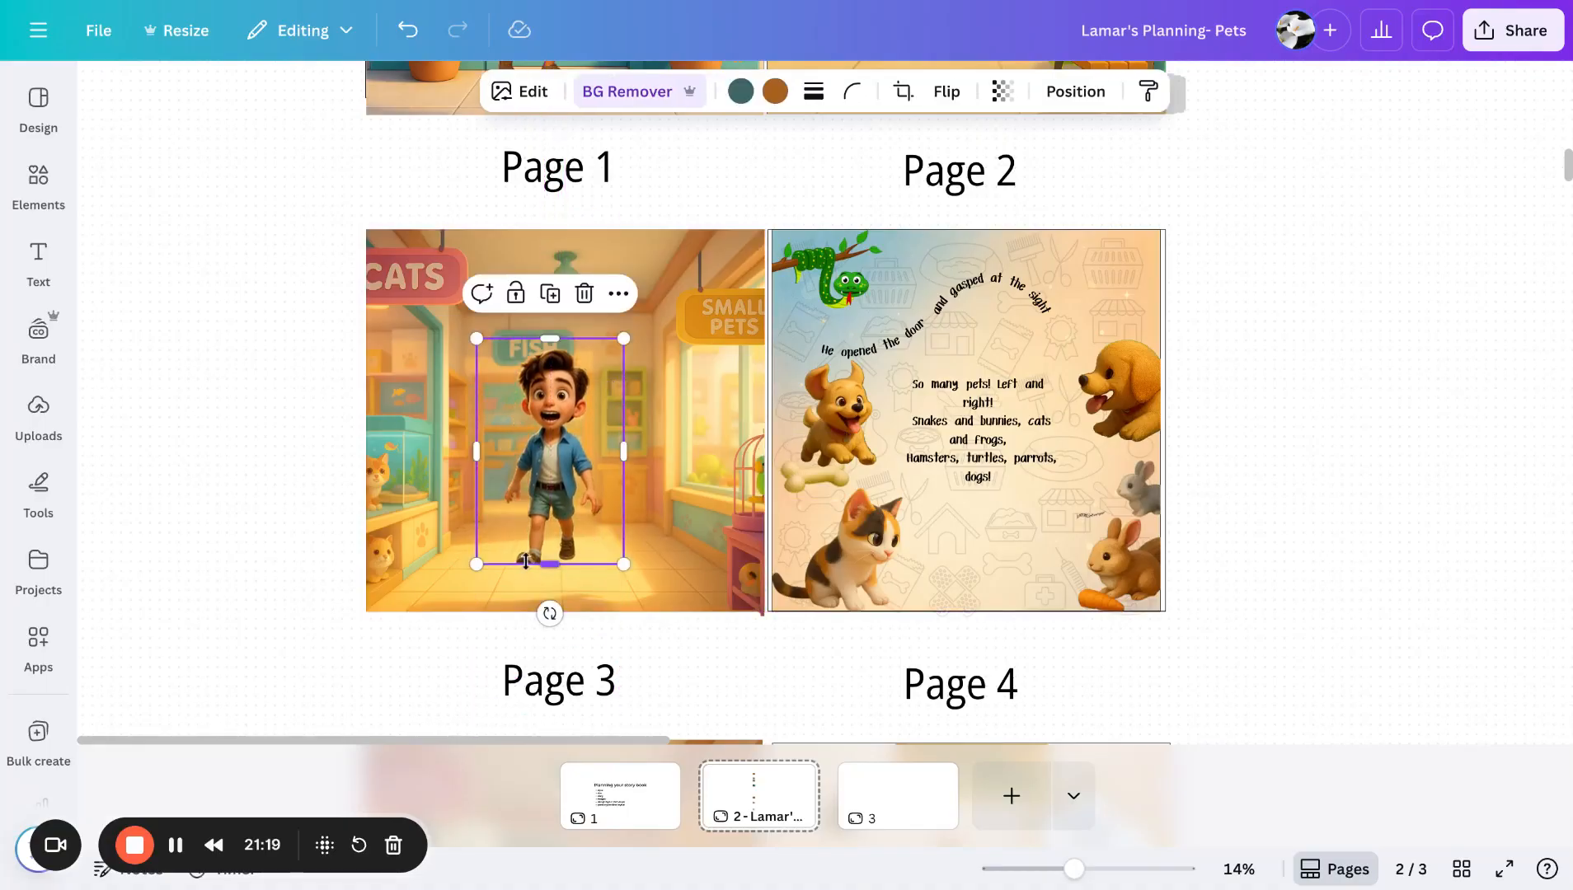
scroll(550, 493, up, 3)
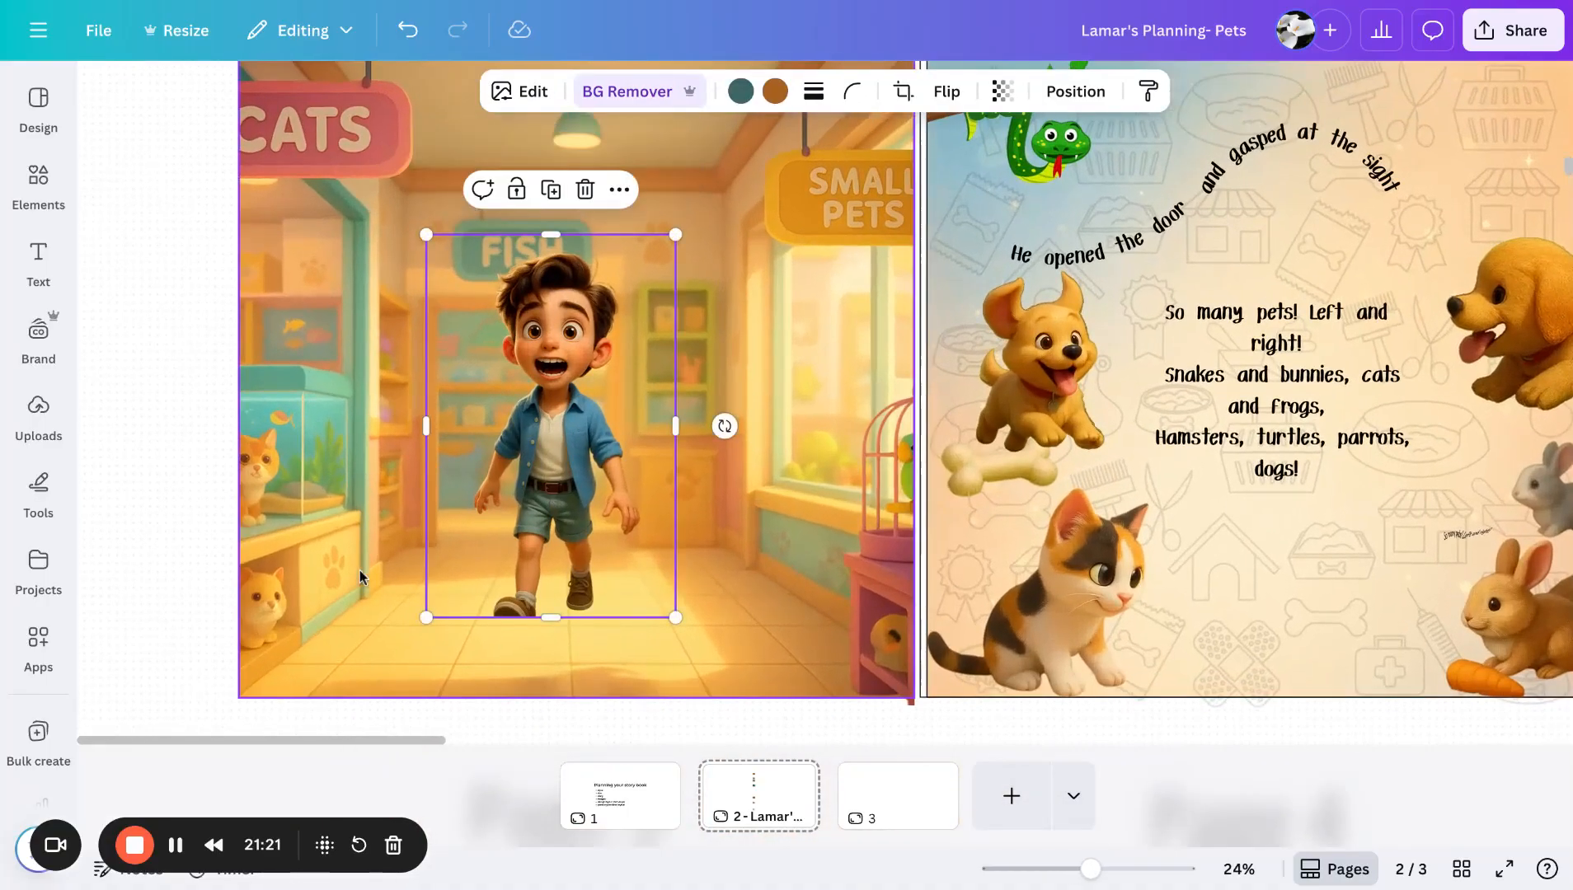
click(162, 639)
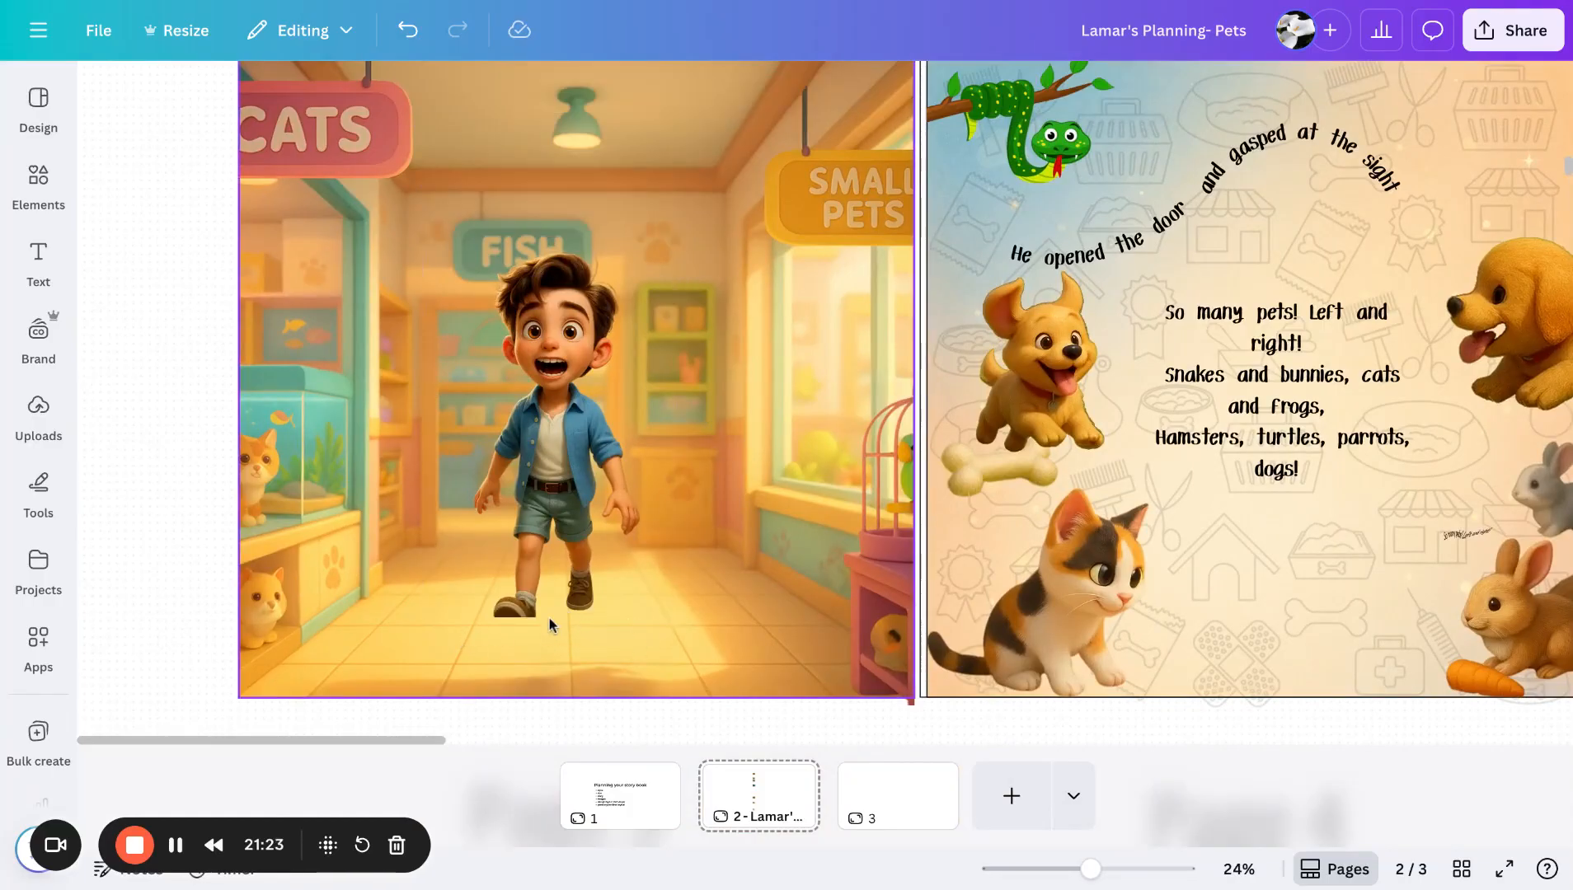
drag(588, 404, 563, 449)
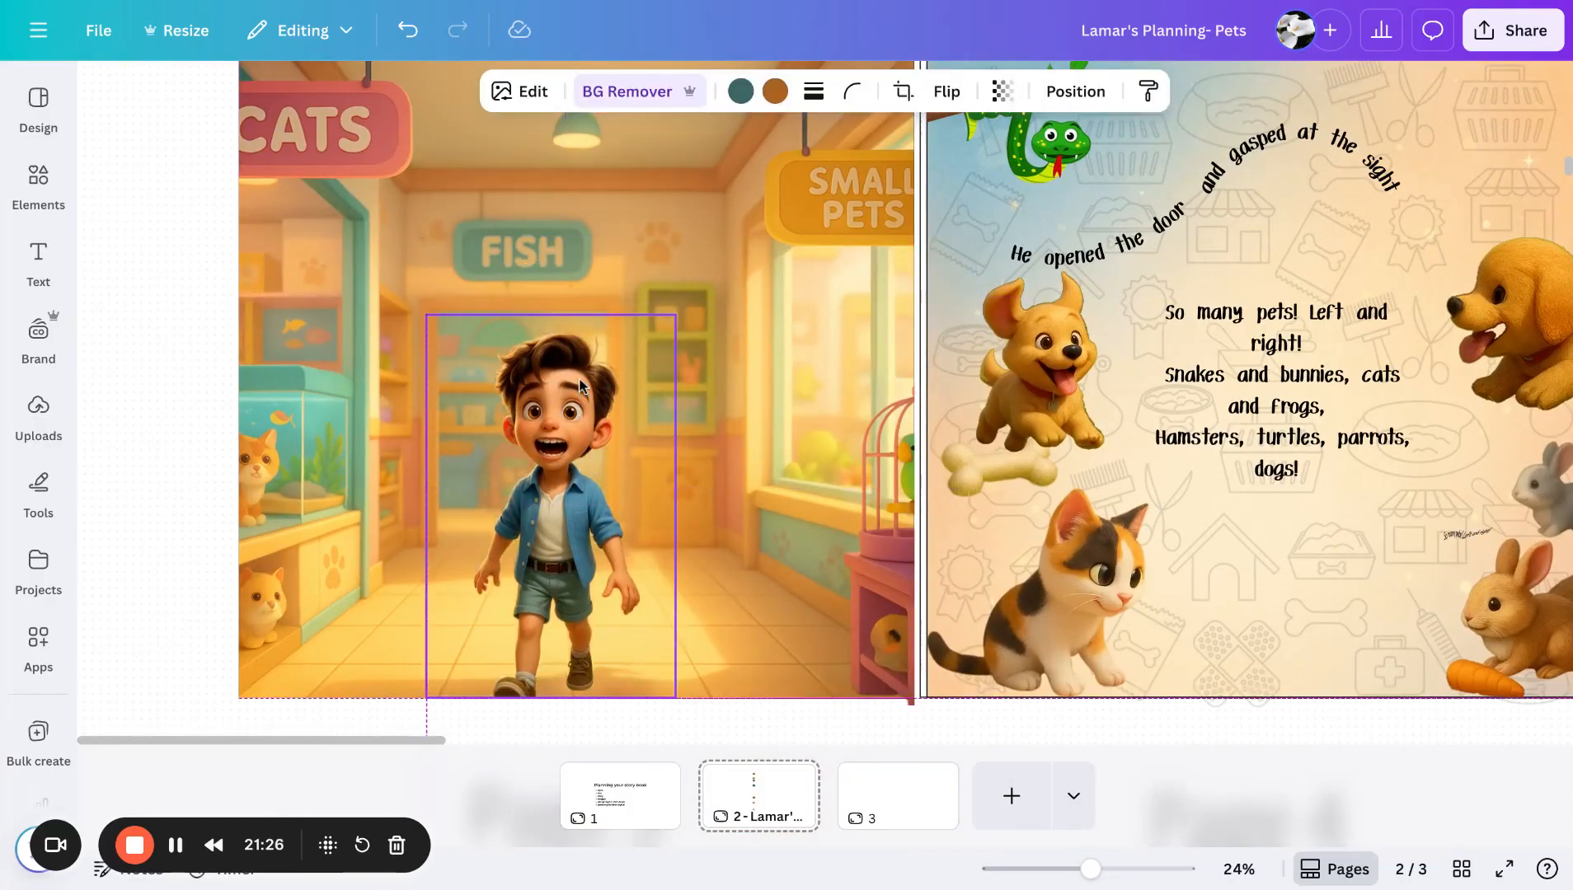
click(191, 437)
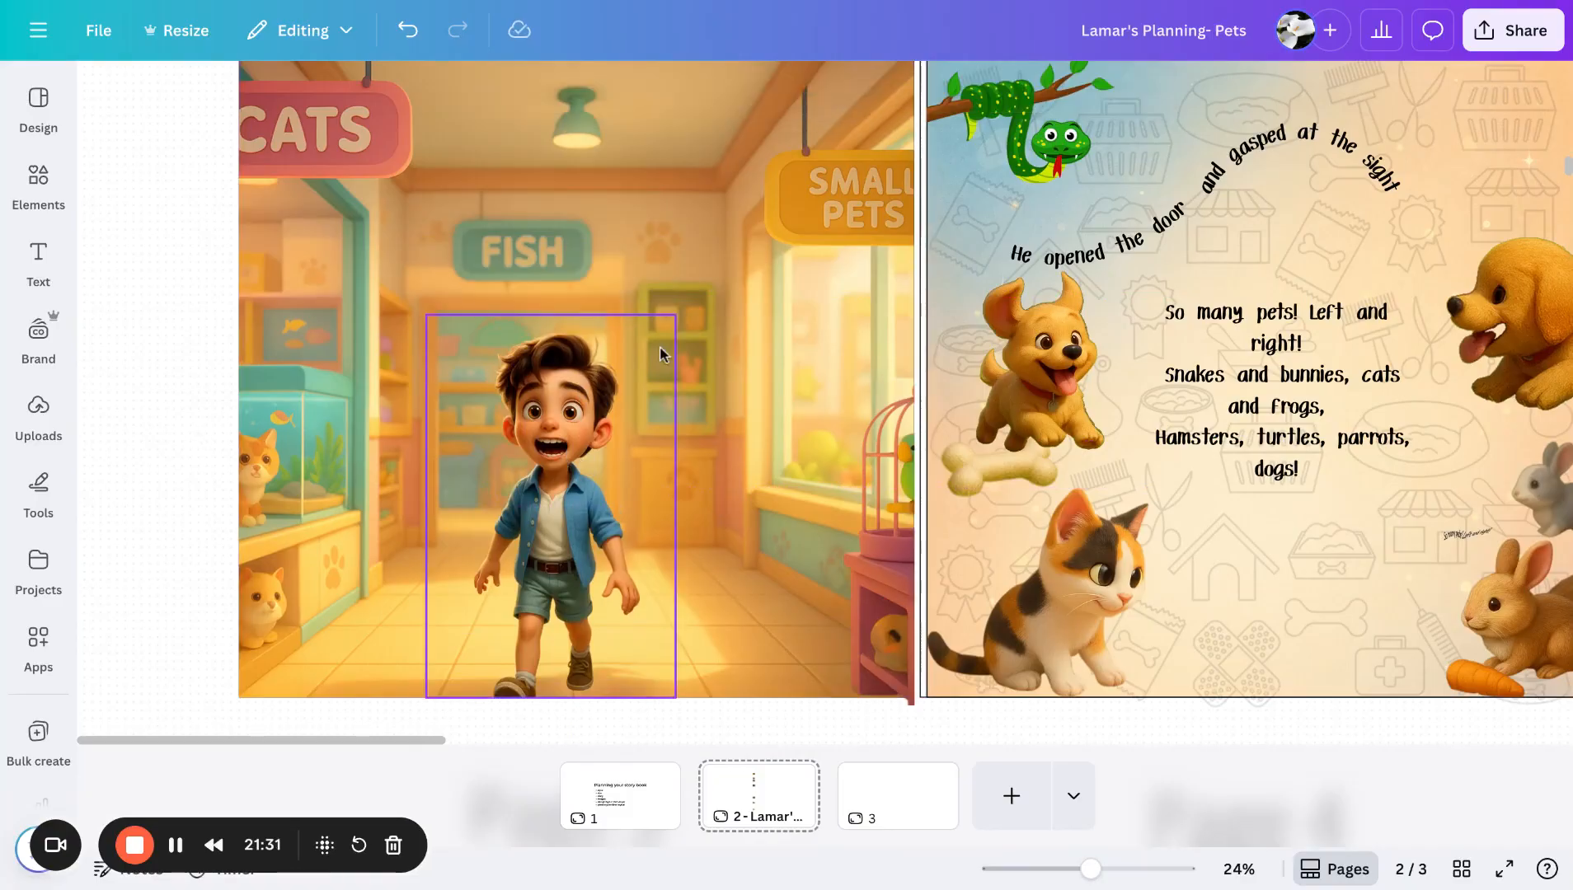
- Examine the Page 4 background, the pet-icon pattern image beside the board, and the background's transparency setting
scroll(154, 361, down, 3)
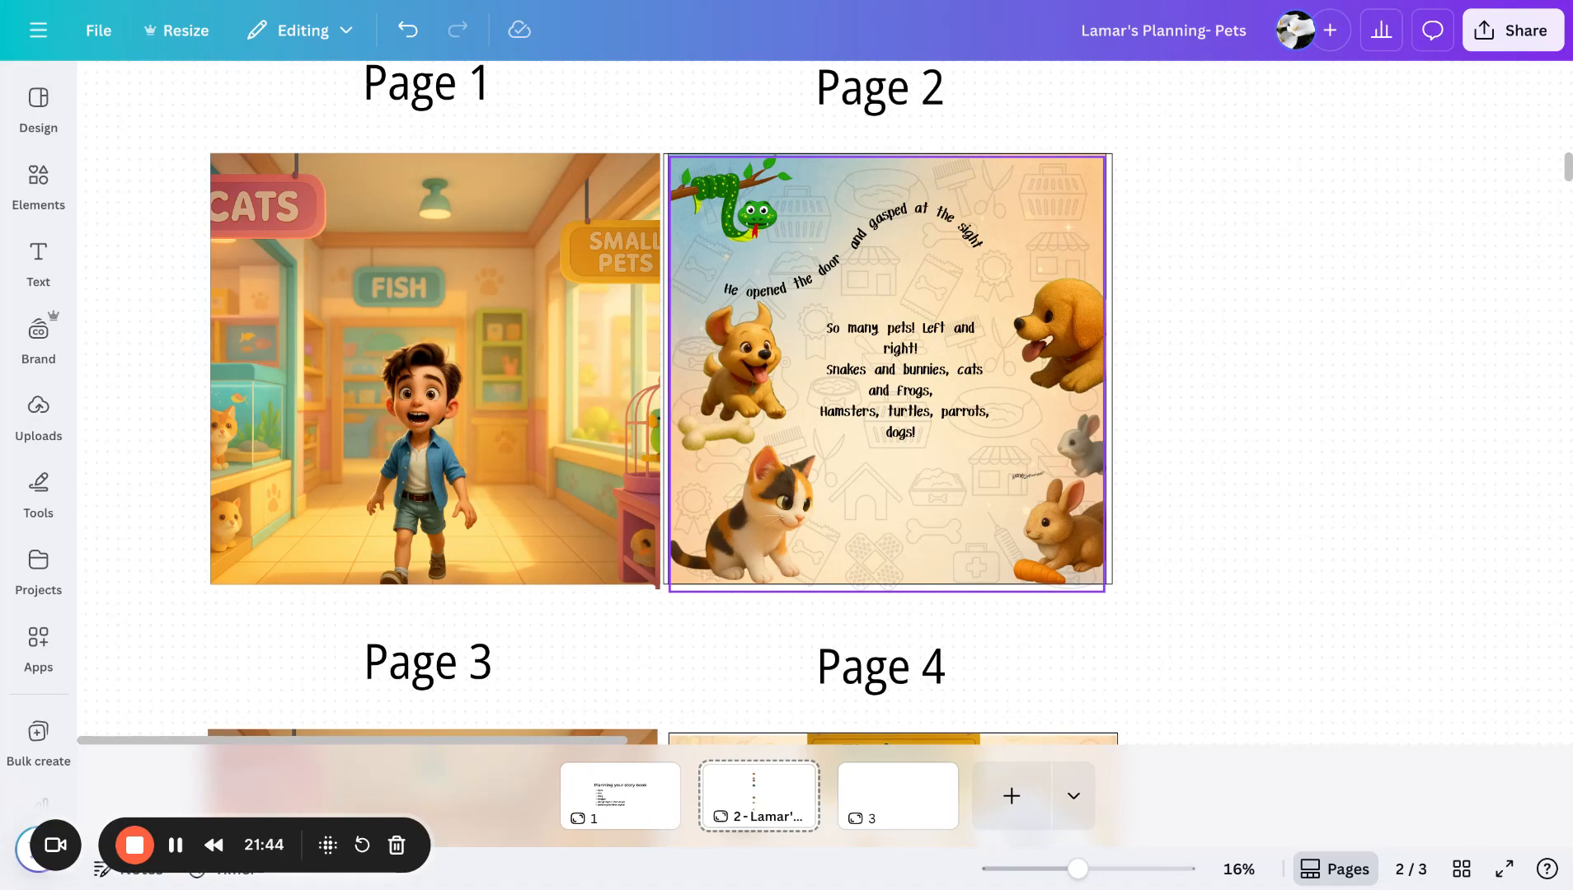
click(1101, 227)
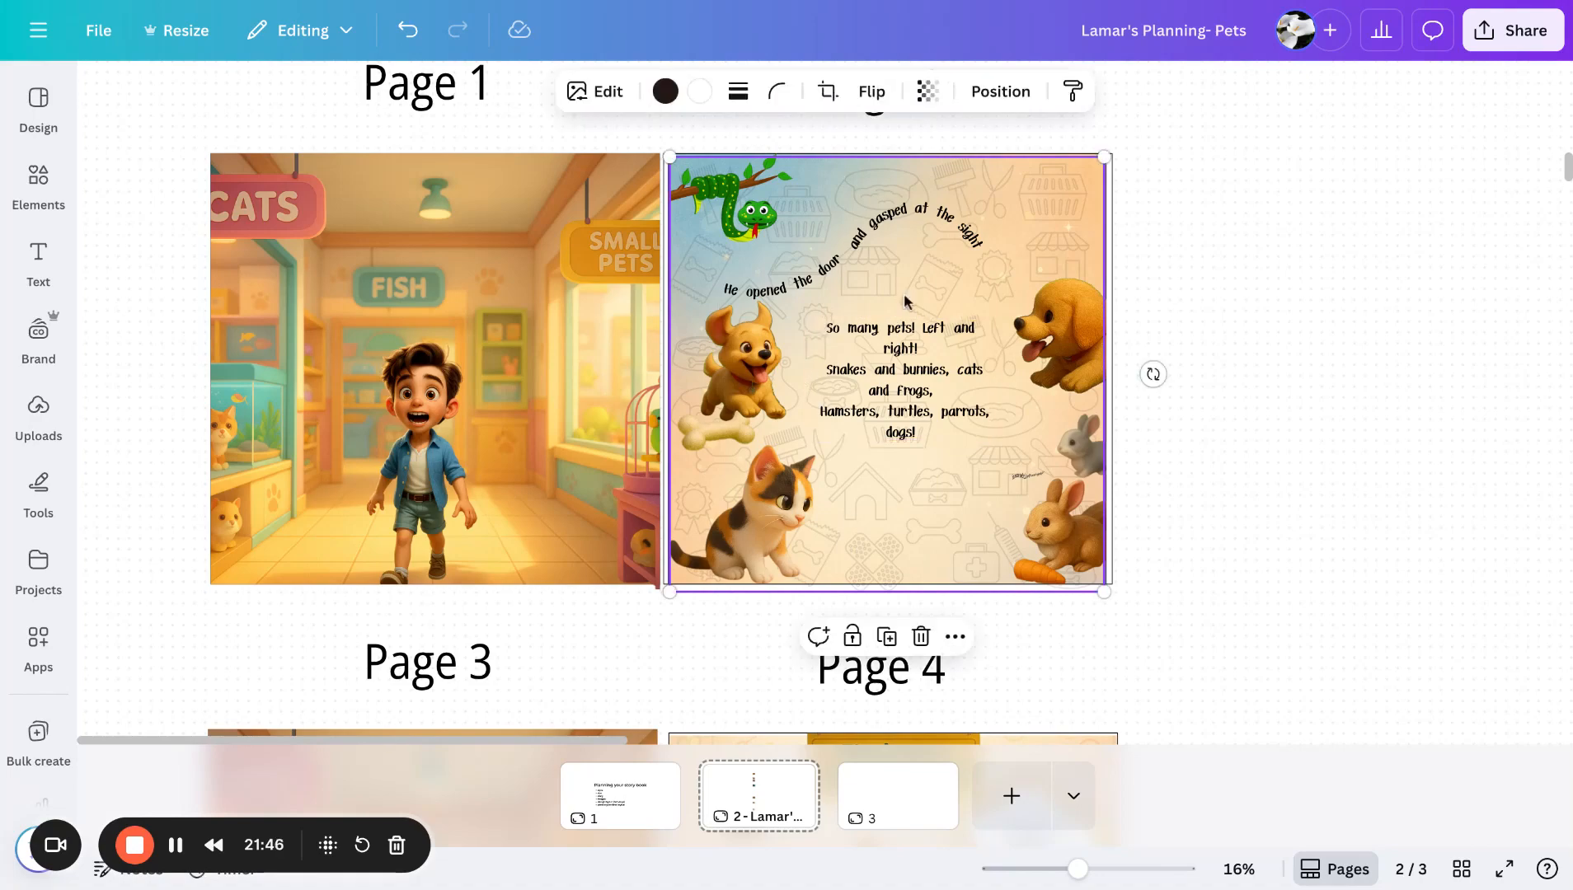
scroll(1116, 225, up, 10)
scroll(1116, 224, right, 5)
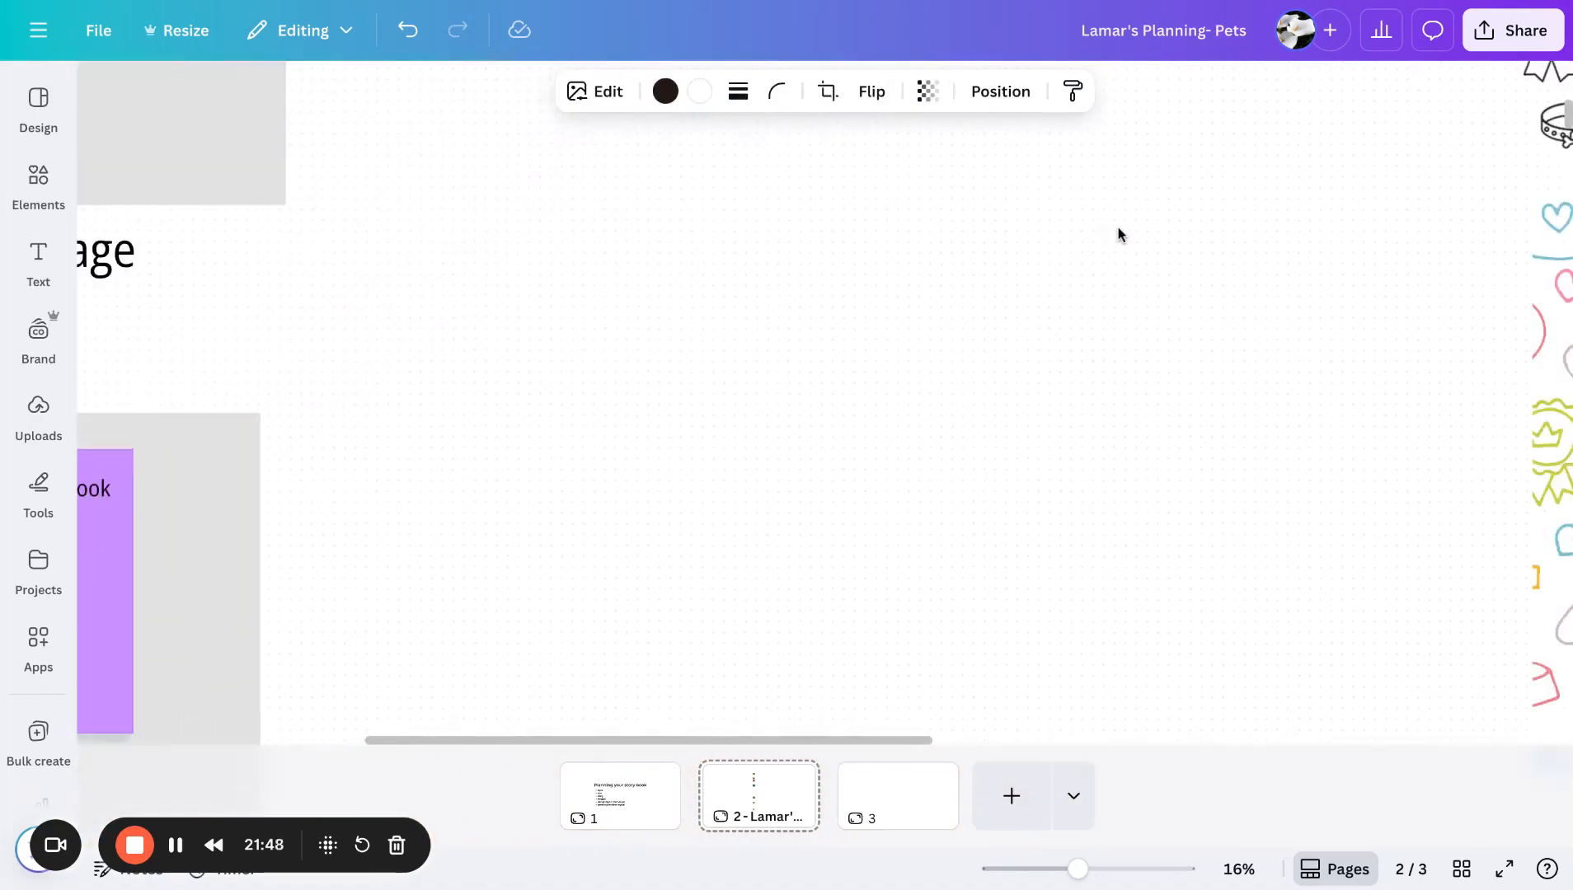
scroll(1119, 234, right, 7)
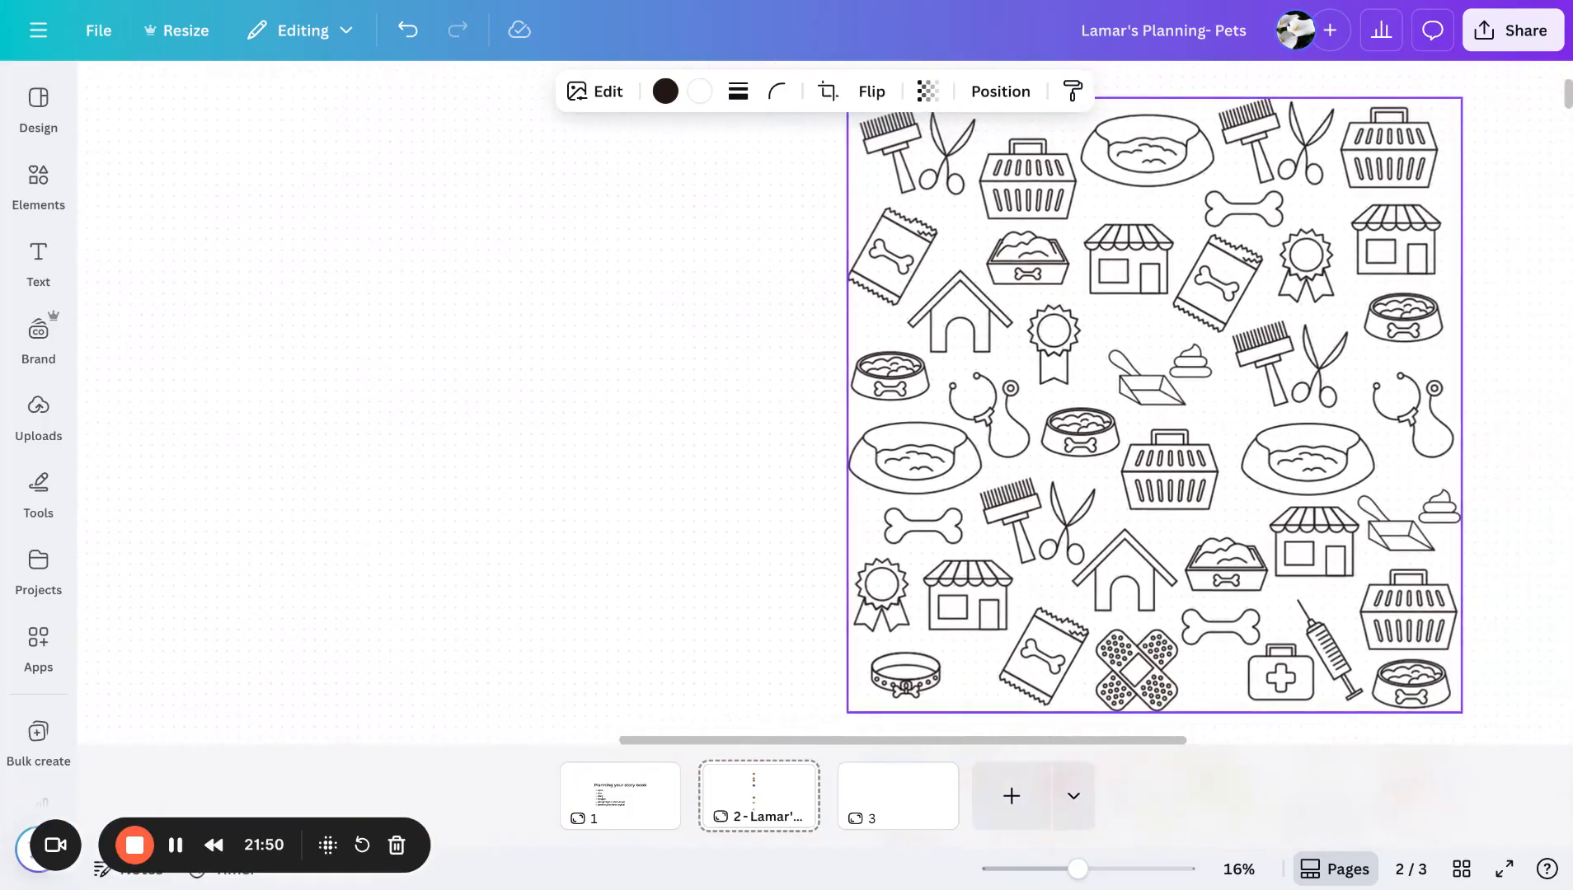
scroll(742, 396, left, 10)
scroll(742, 396, down, 5)
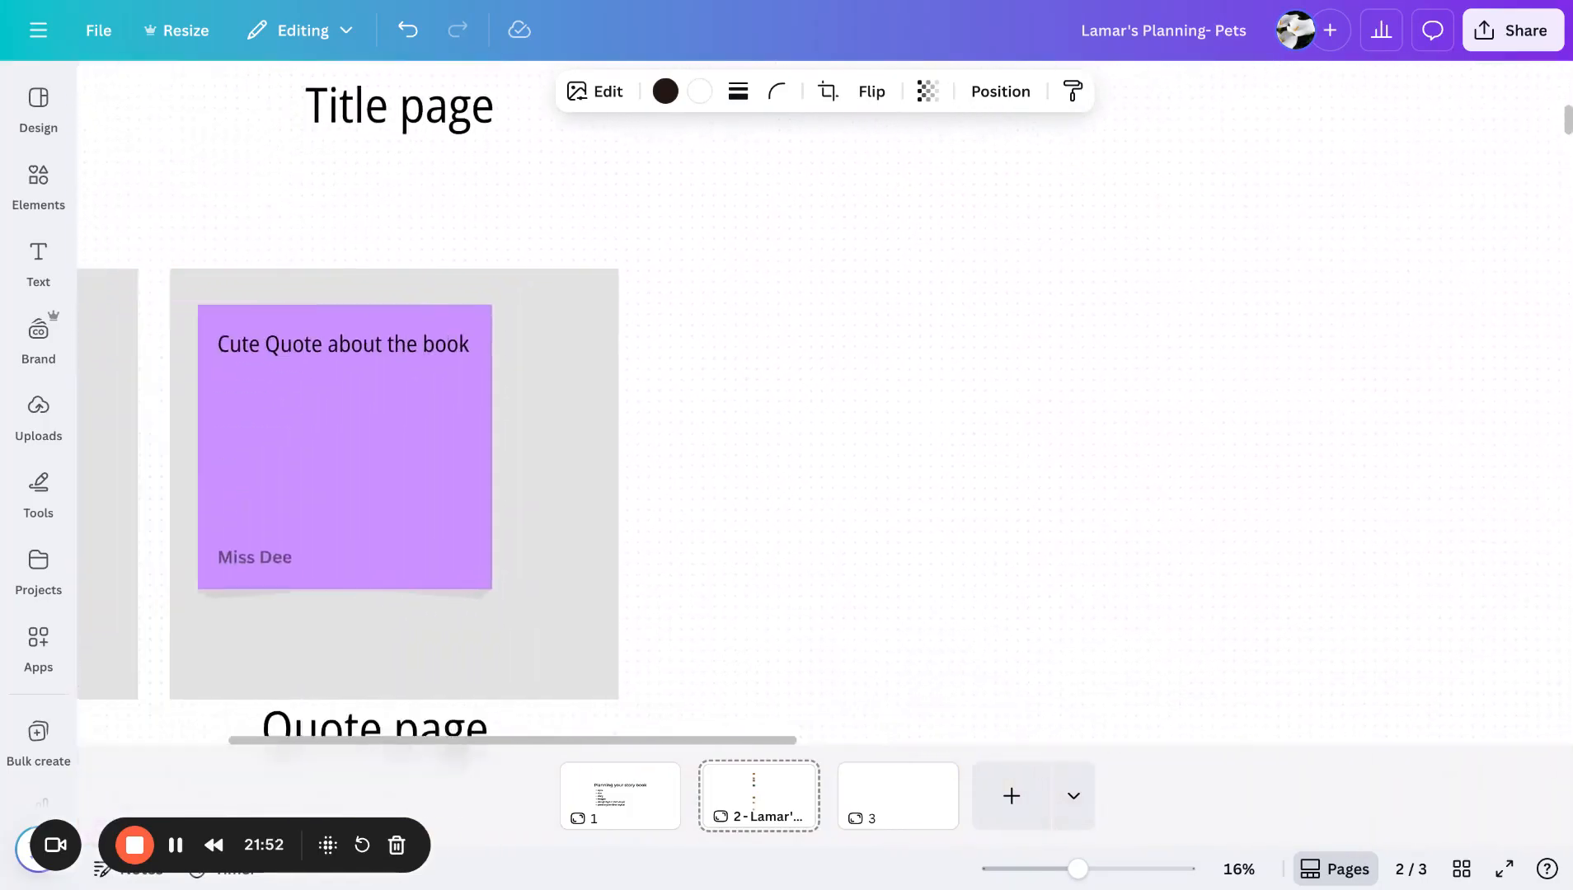
scroll(742, 396, down, 9)
scroll(742, 395, left, 2)
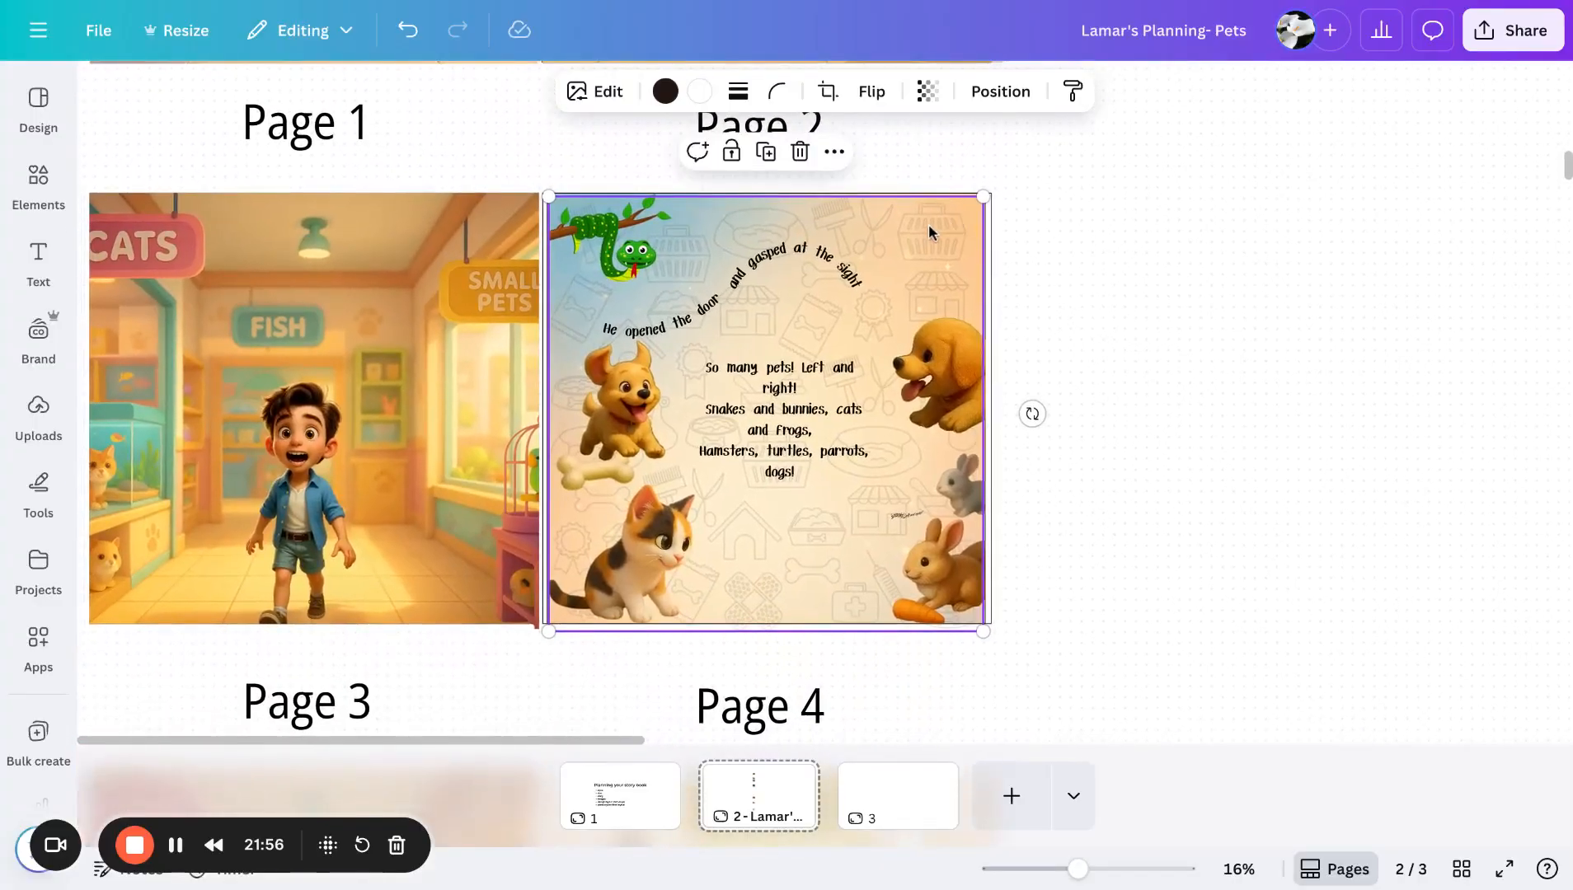
click(925, 93)
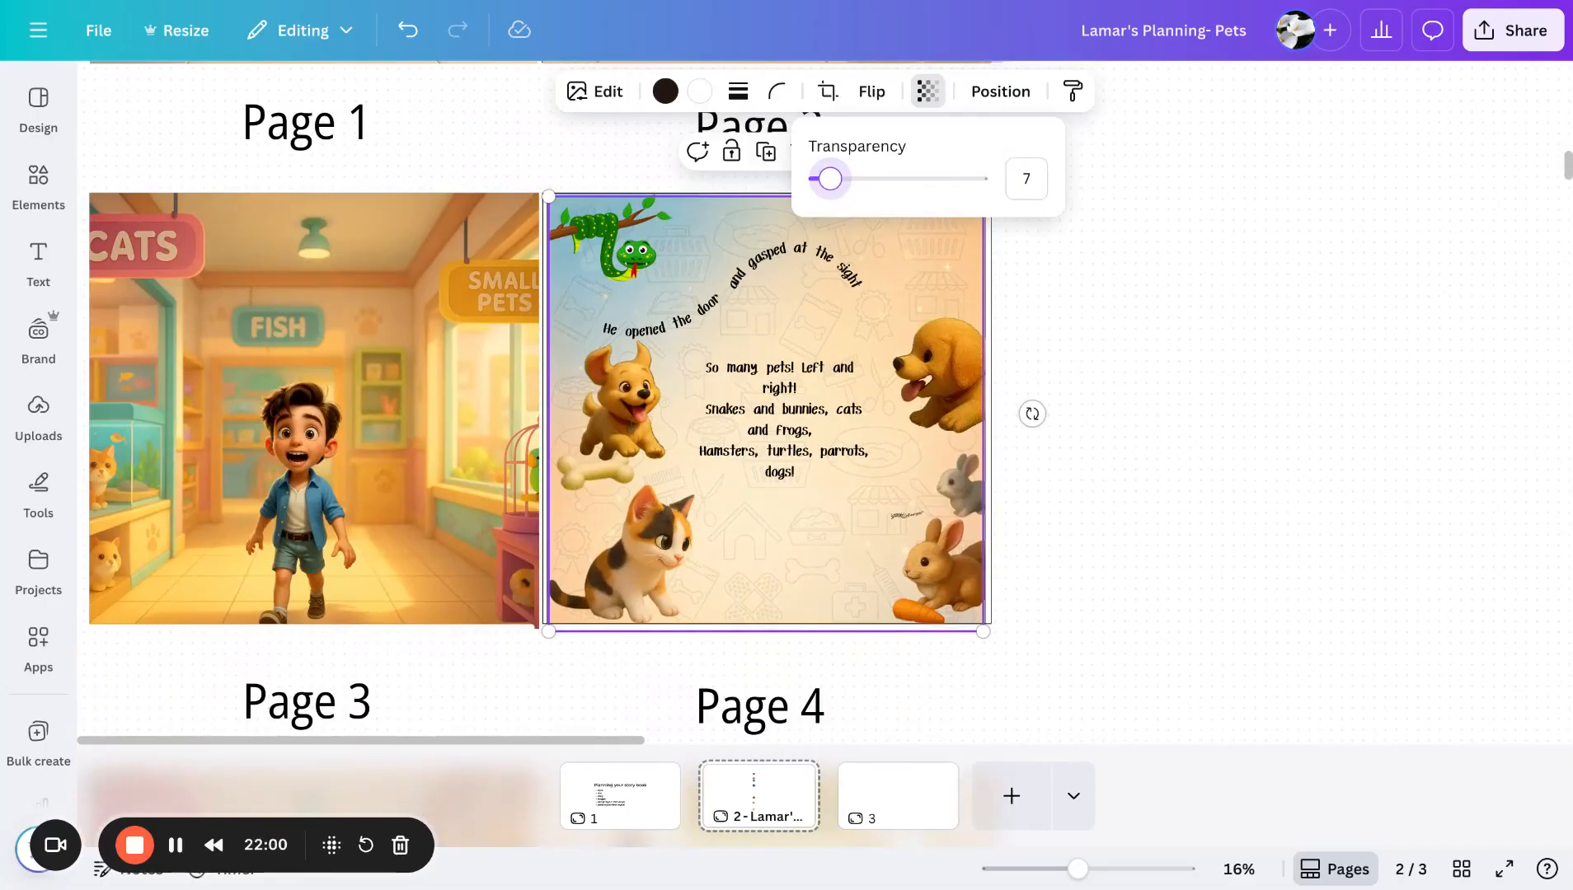
click(1127, 348)
- Delete the small signature mark beside the rabbits on Page 4
scroll(1127, 349, down, 2)
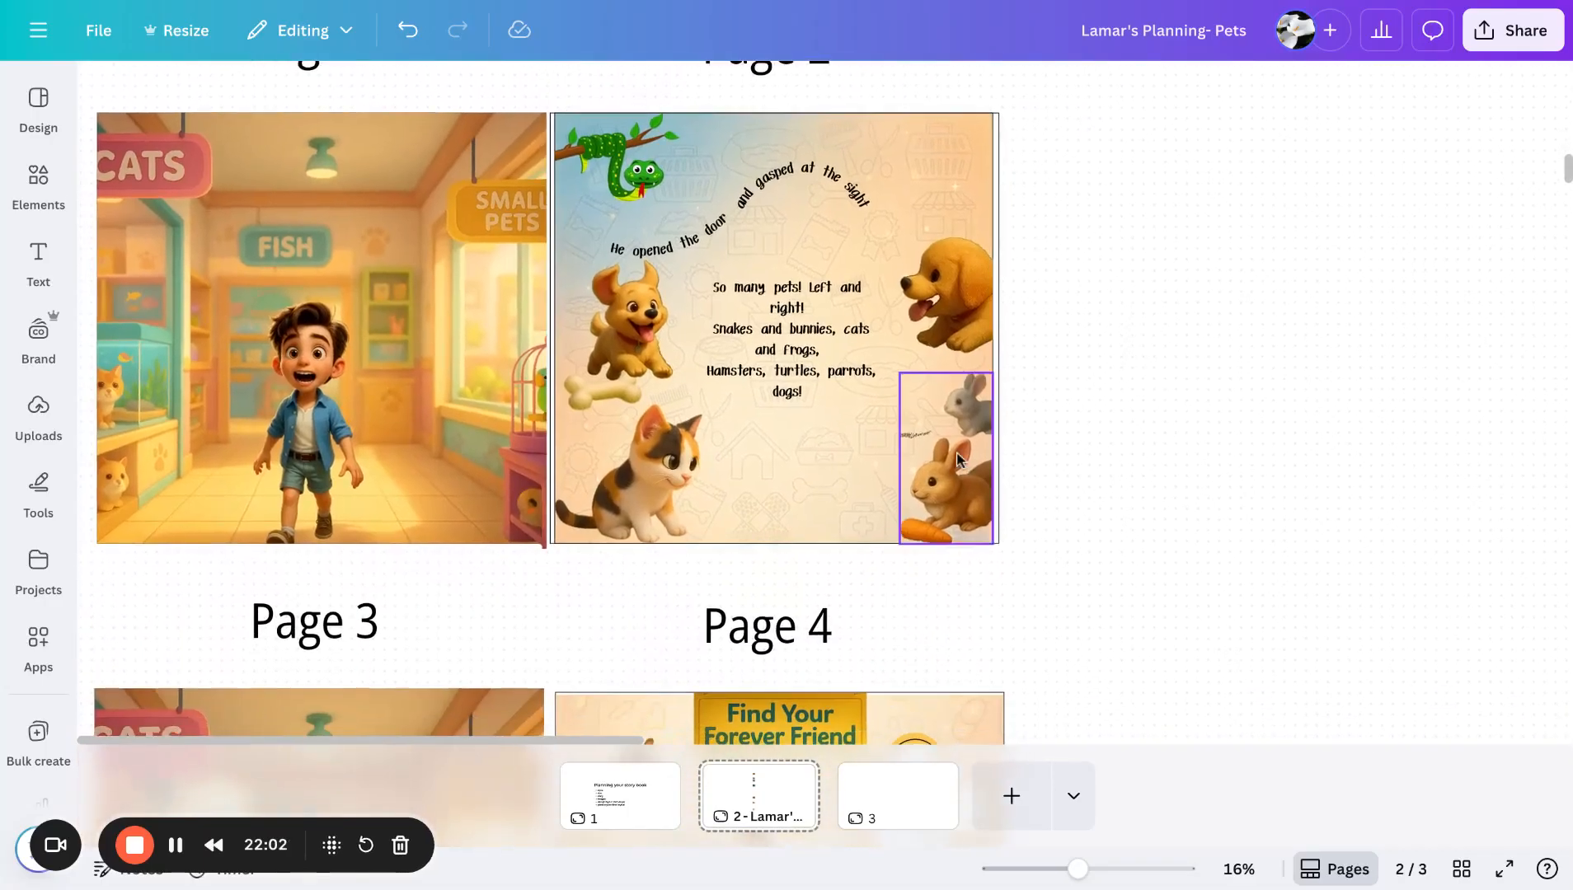
click(907, 436)
key(Delete)
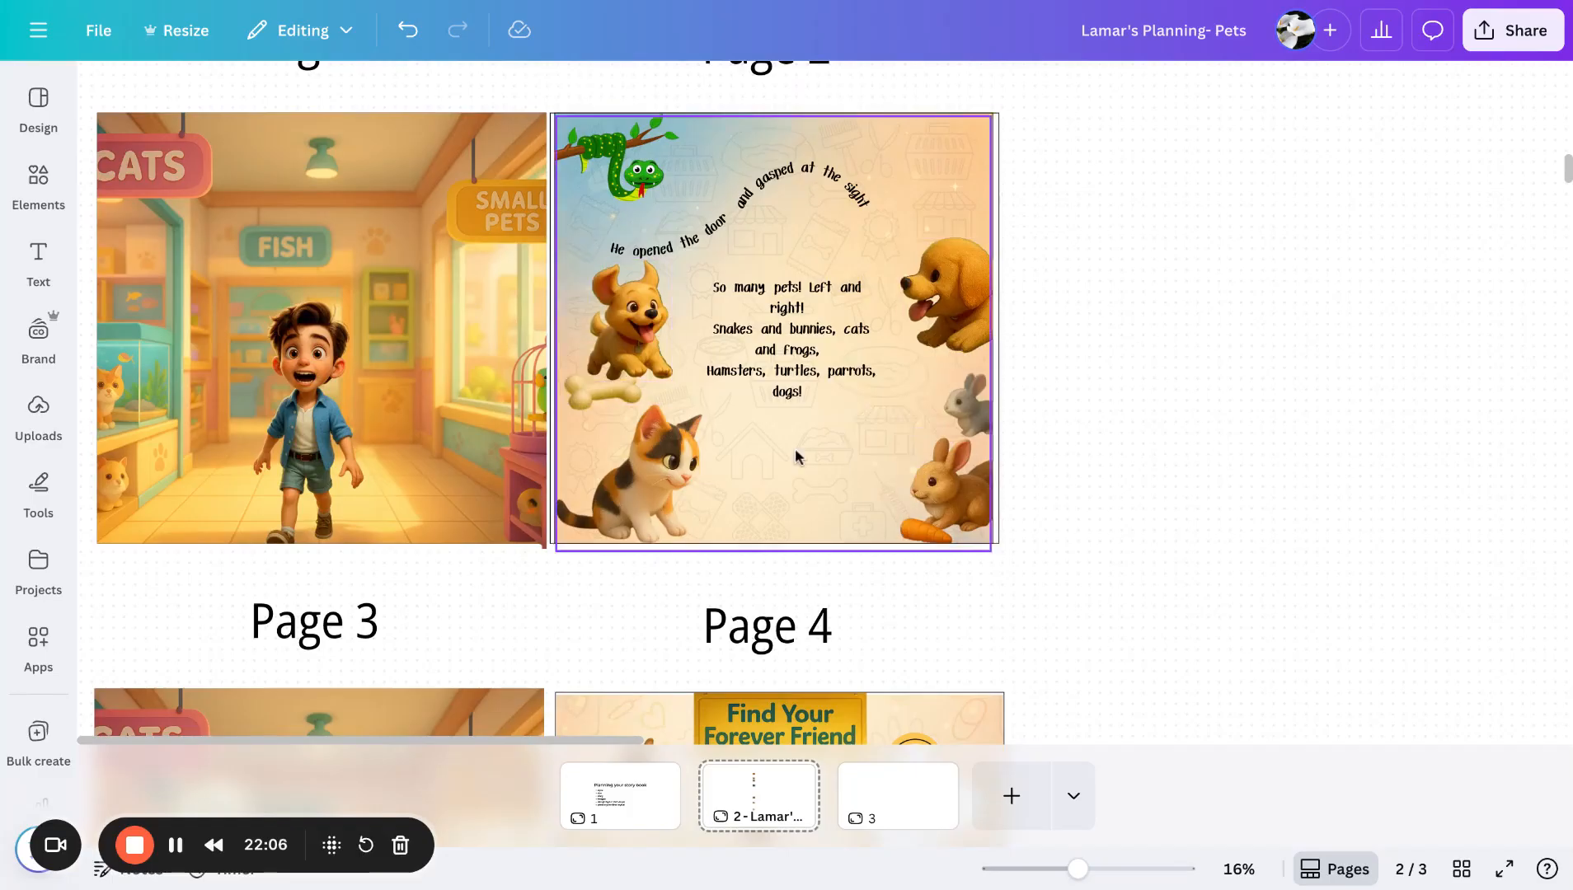
- Scroll through Pages 4 to 12 of the planning board, reviewing the illustrations and verse boxes
scroll(785, 474, up, 3)
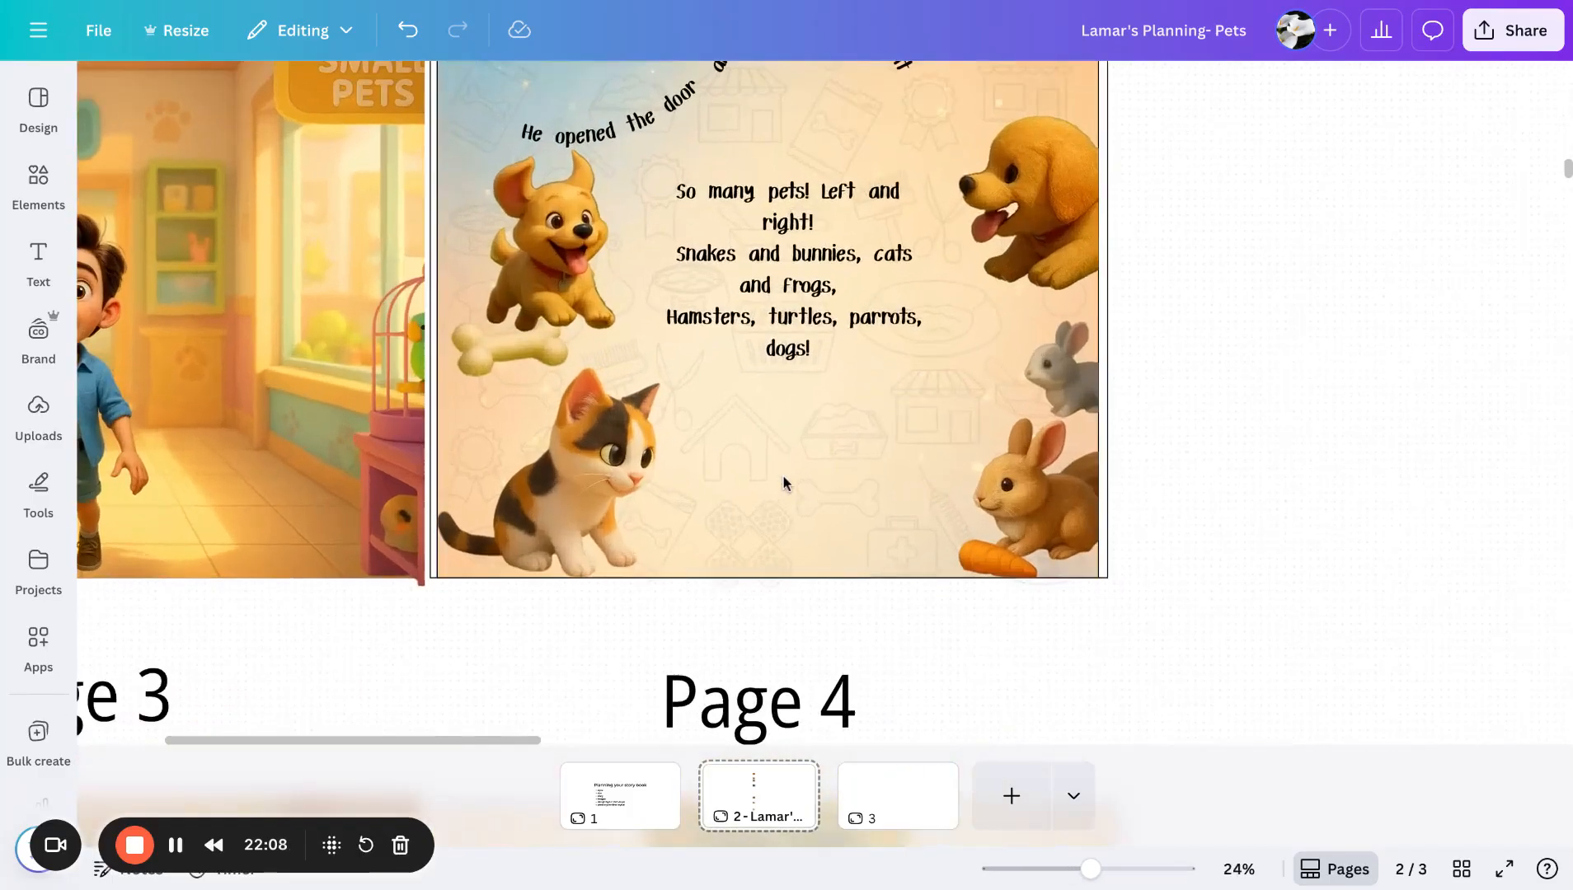
scroll(777, 487, up, 3)
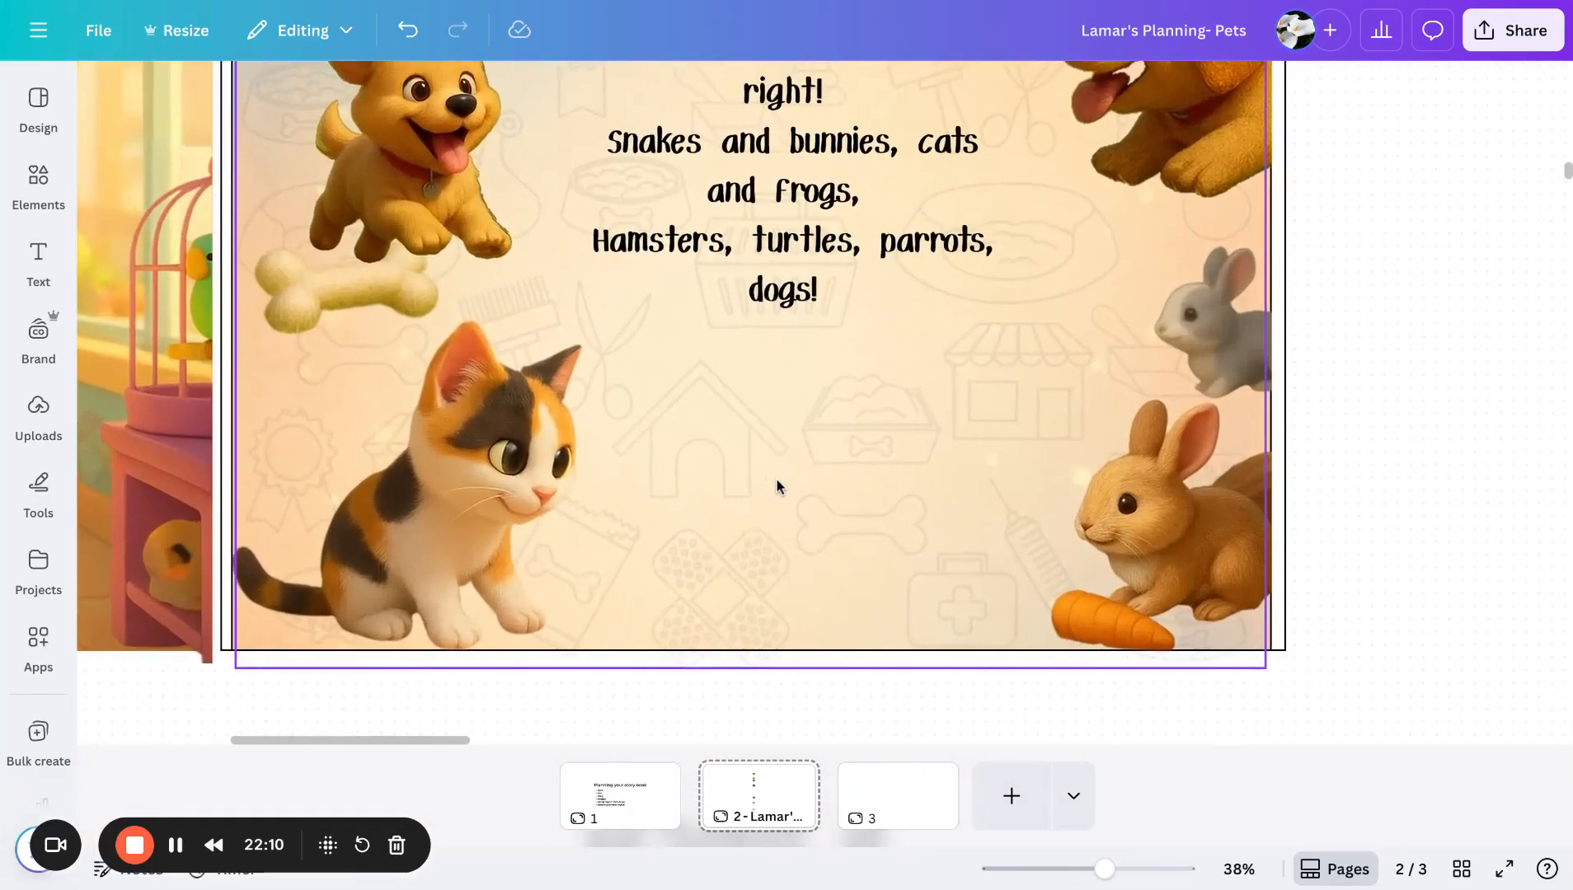
scroll(780, 486, up, 3)
scroll(780, 486, right, 2)
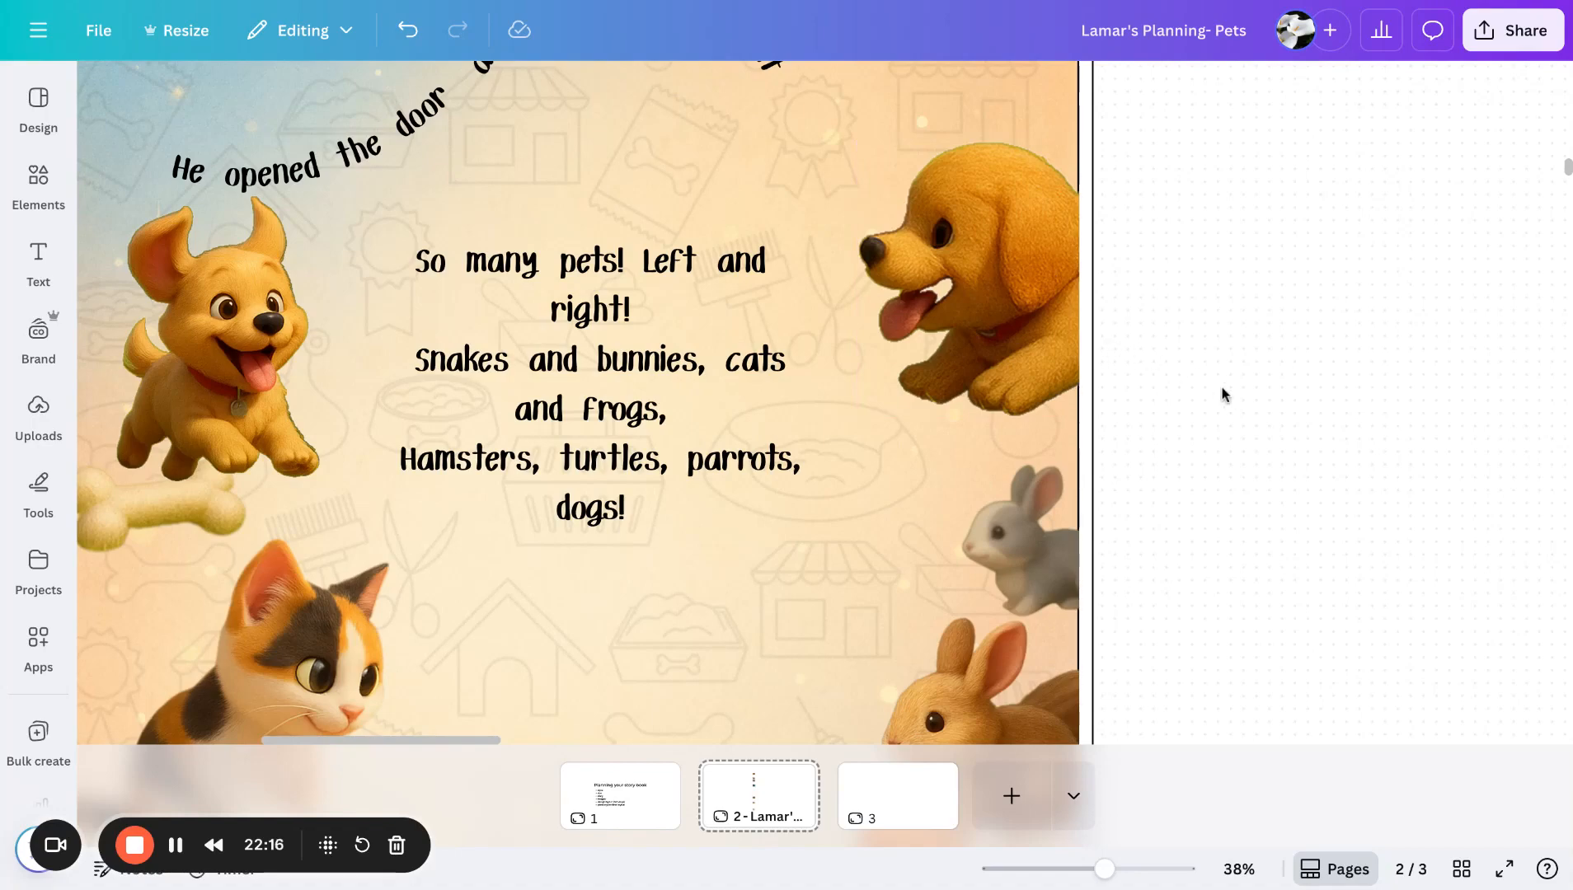
scroll(1223, 394, down, 4)
scroll(1224, 394, down, 1)
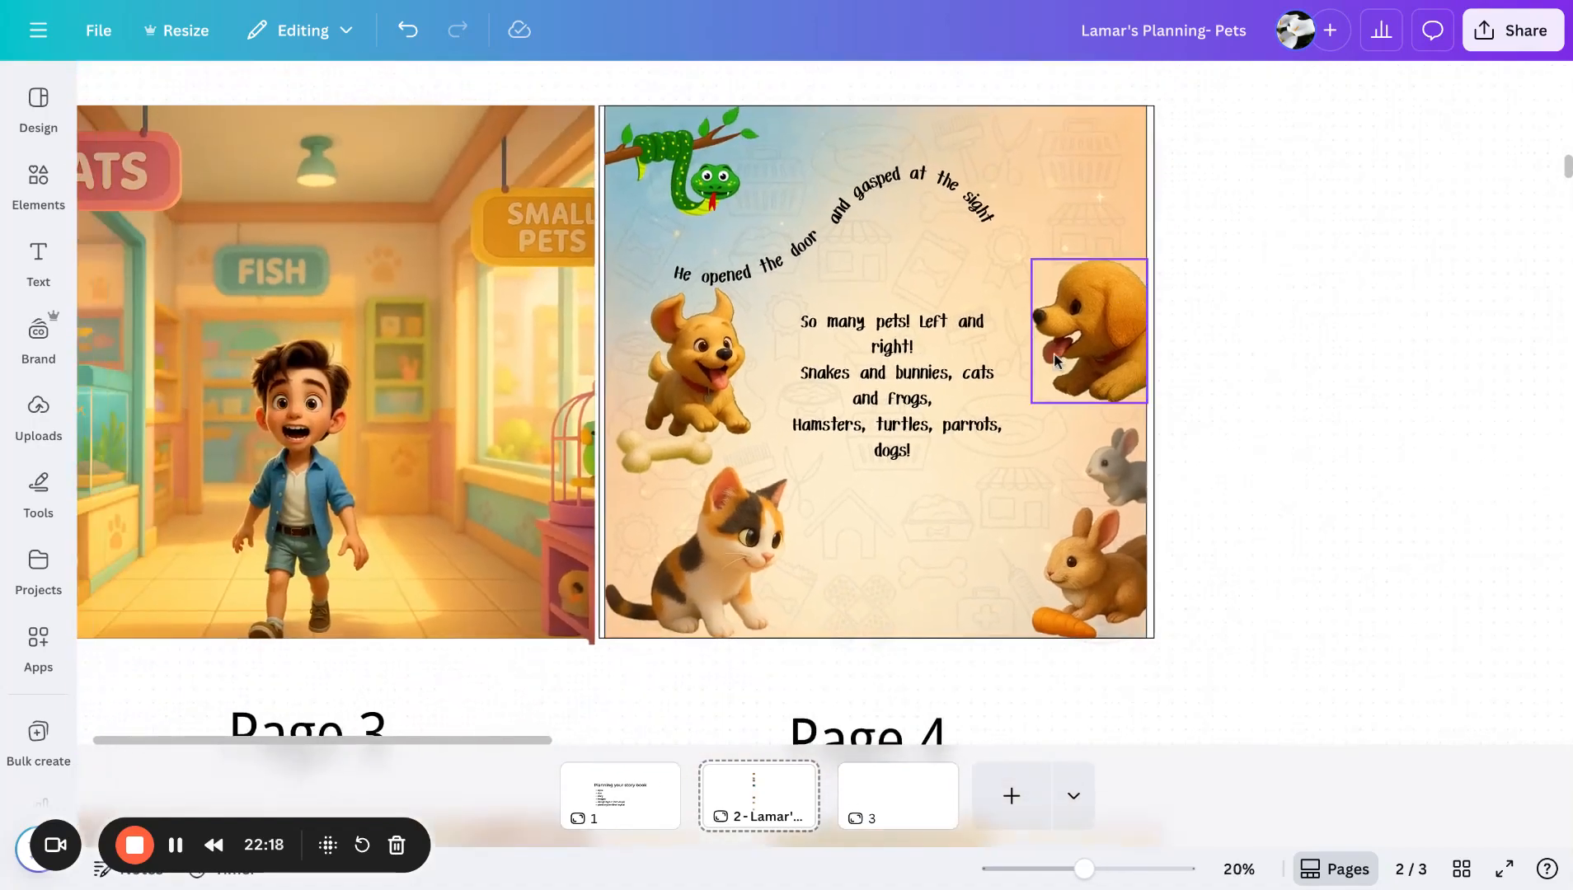
scroll(1245, 498, down, 1)
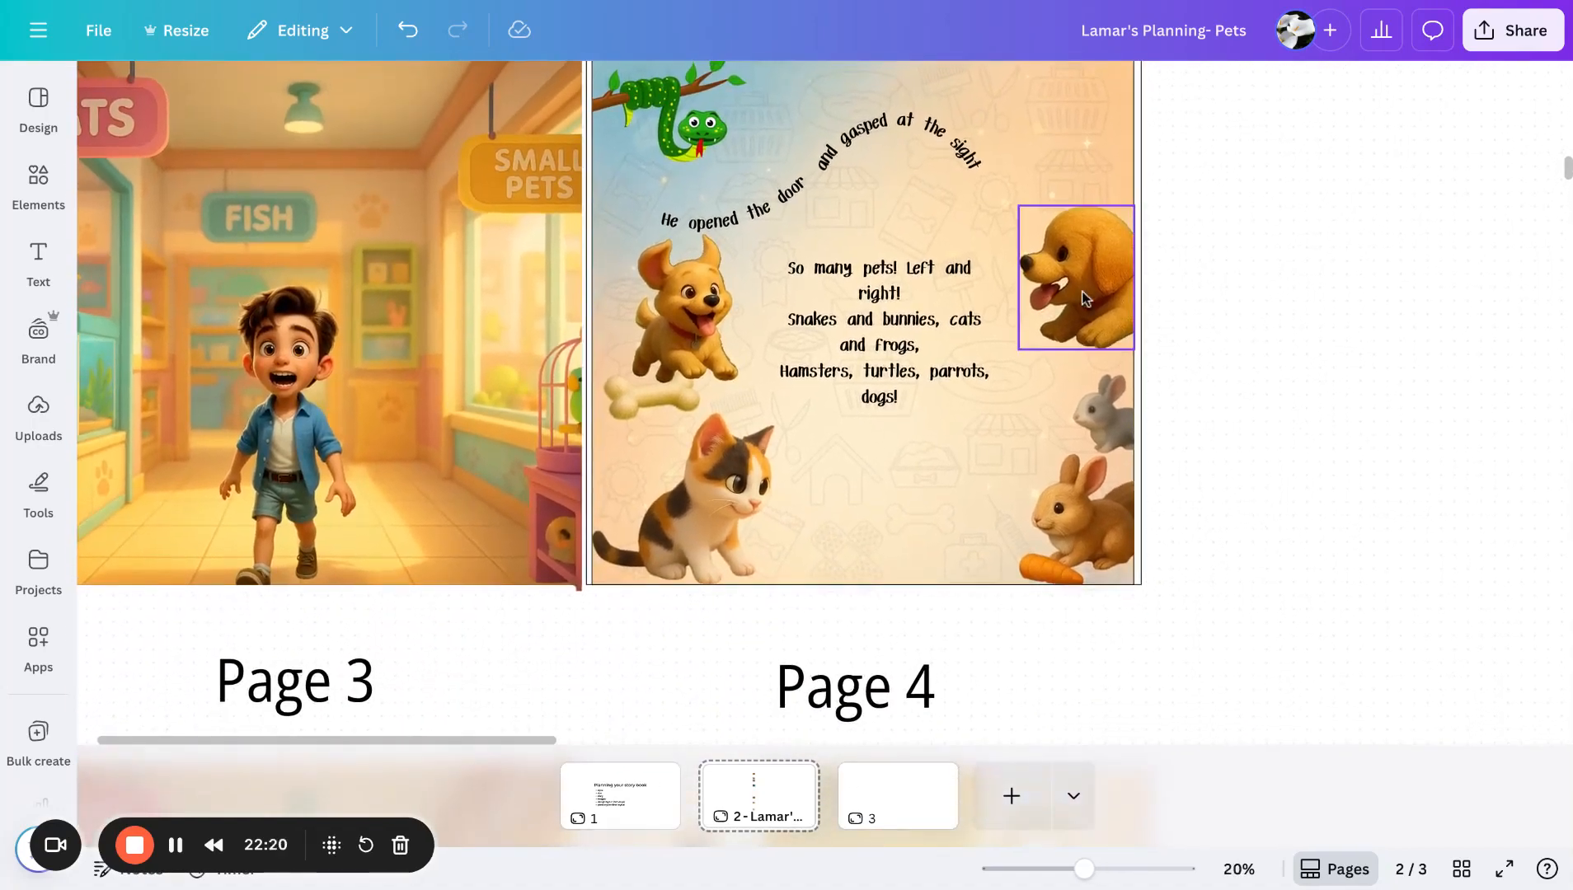
scroll(1252, 521, down, 4)
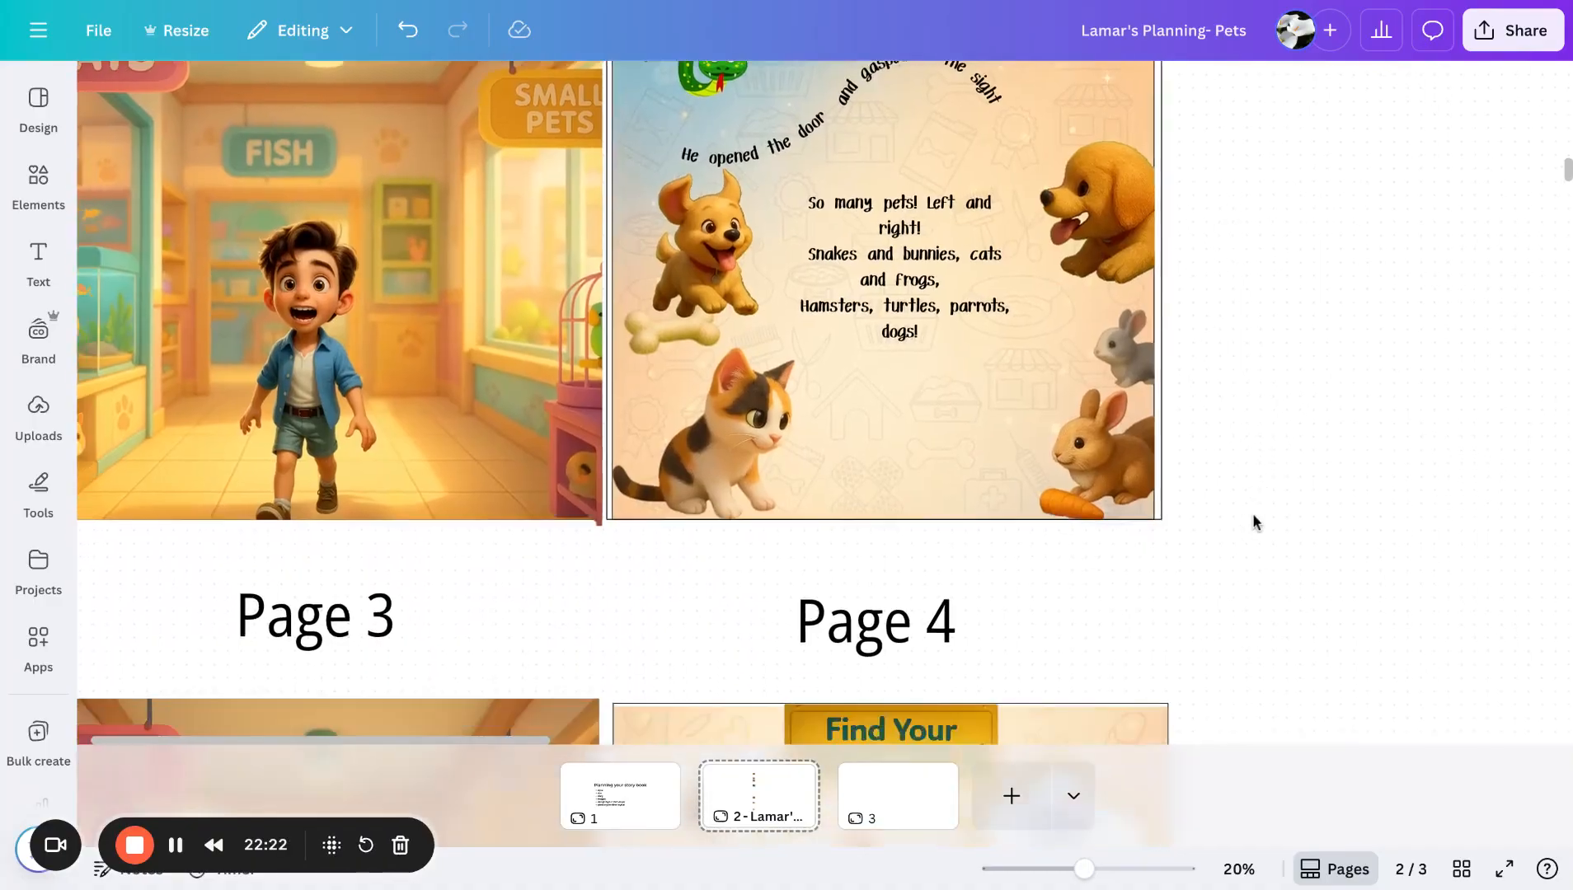
scroll(1252, 521, down, 1)
scroll(824, 404, down, 5)
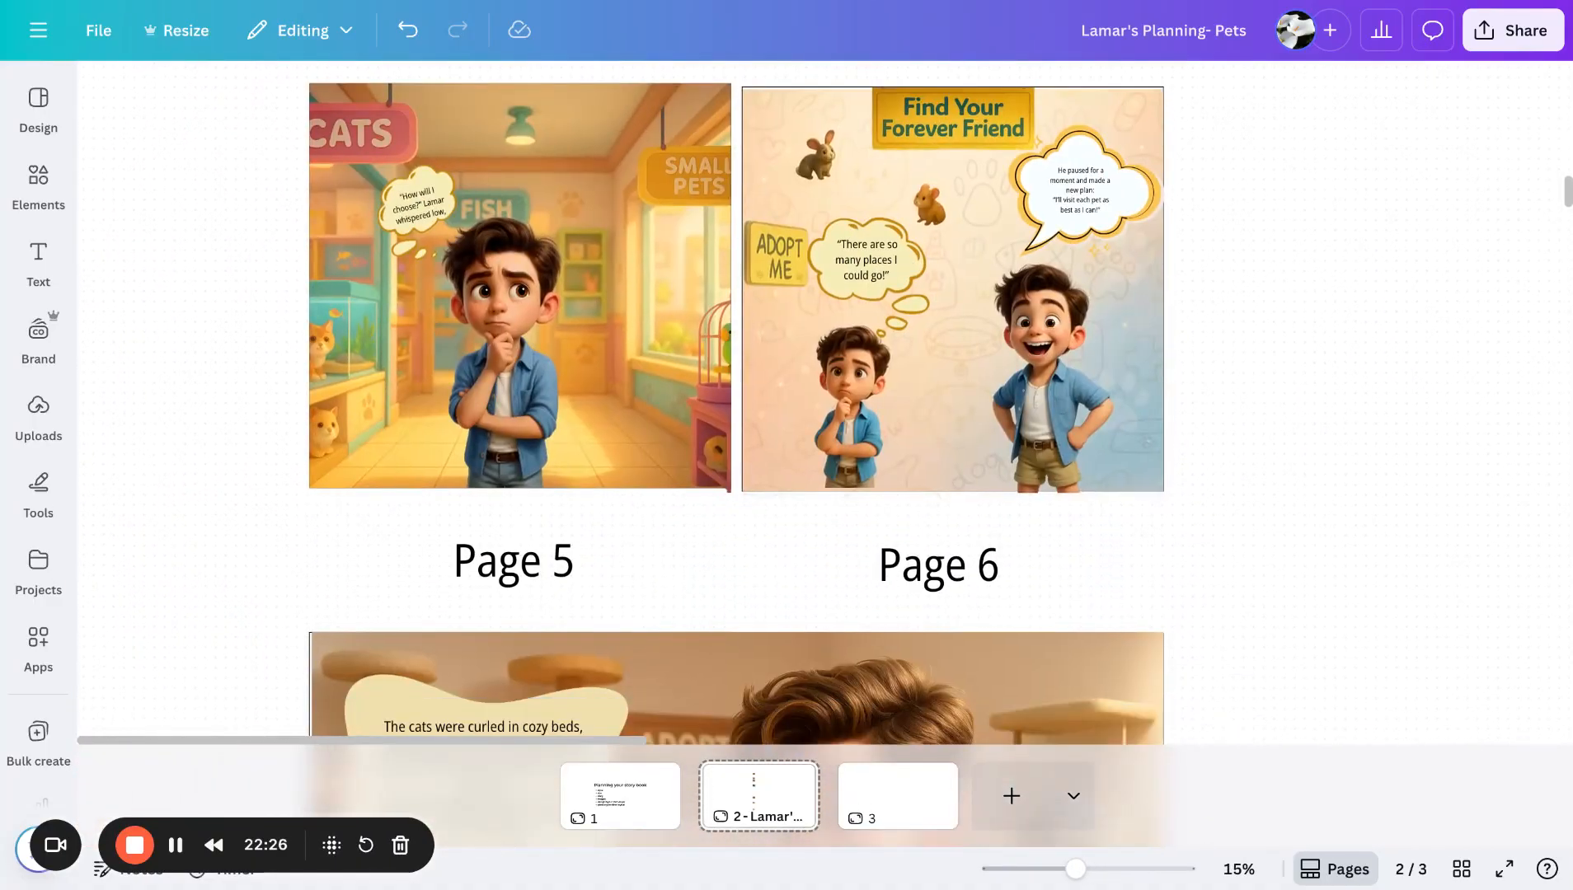
scroll(623, 334, down, 5)
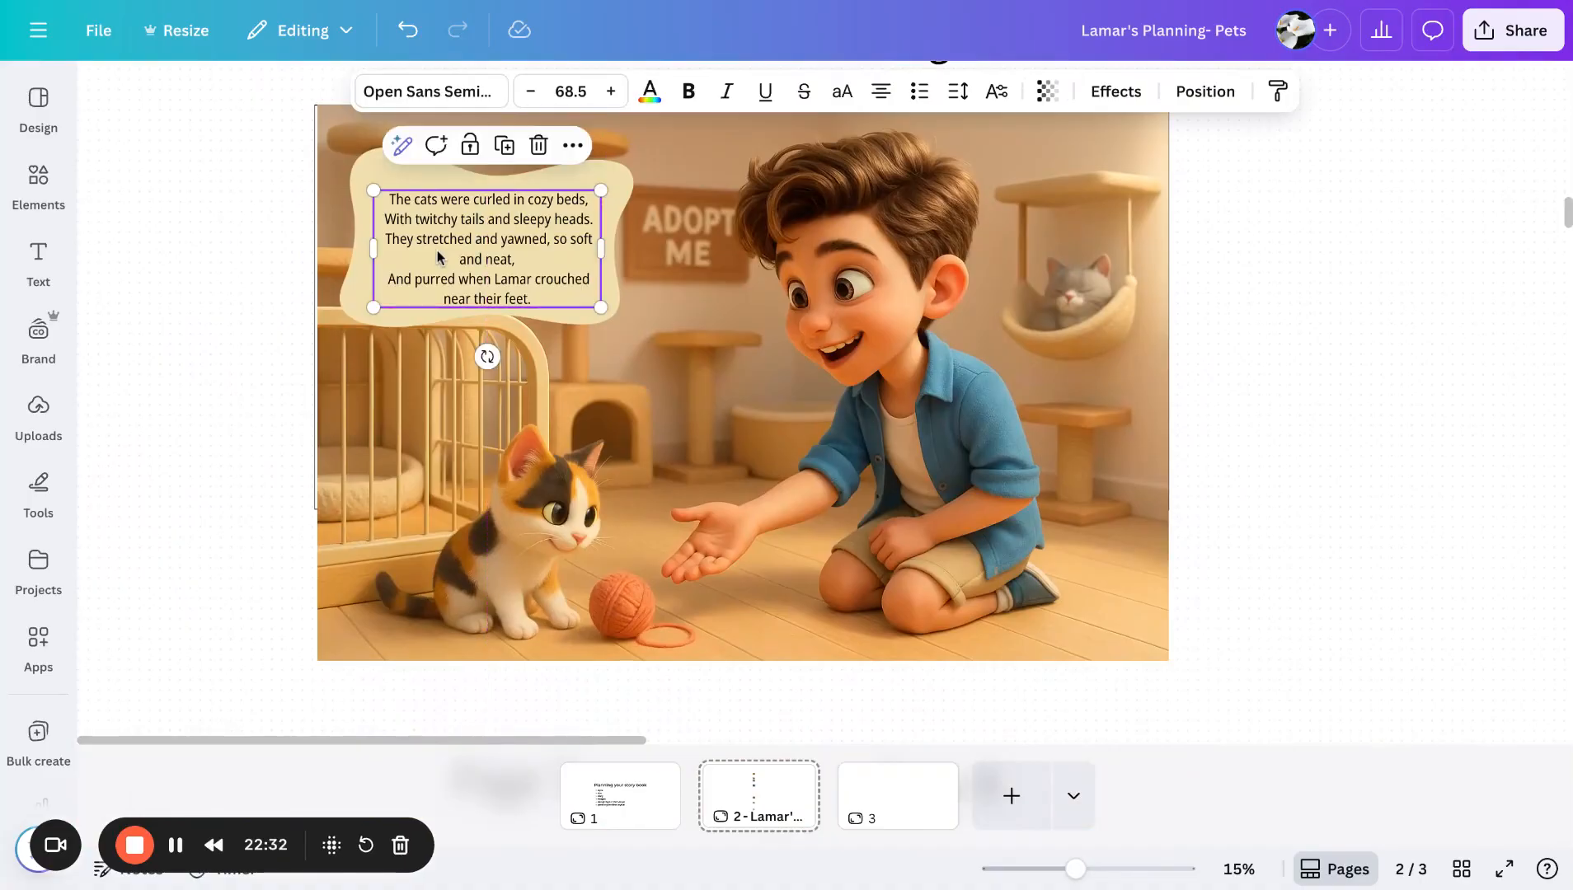
click(355, 177)
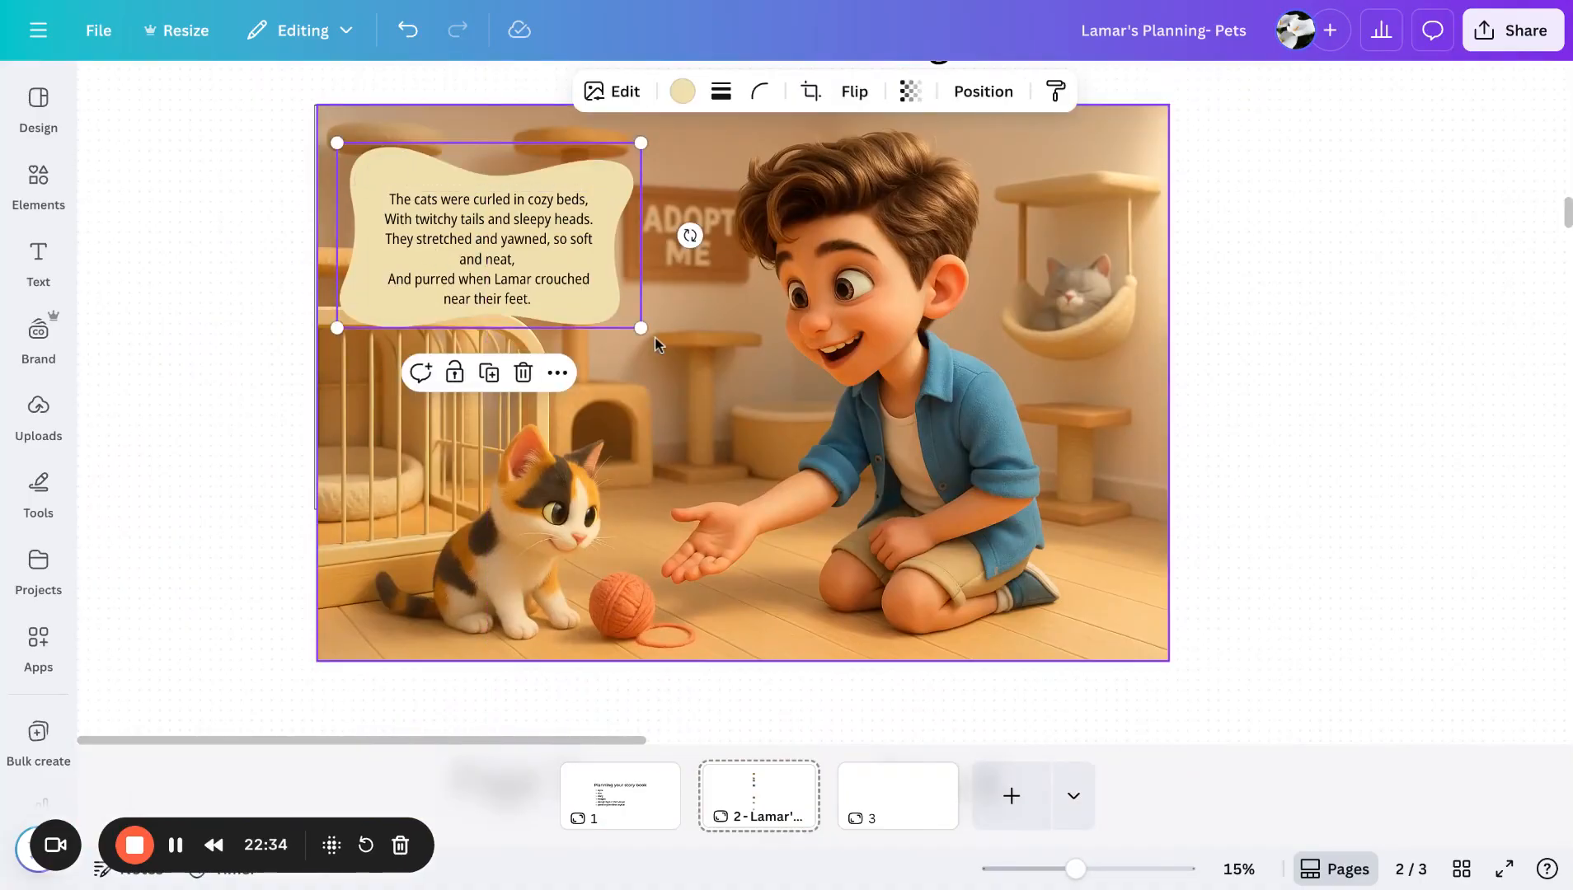
scroll(1292, 515, down, 8)
scroll(1292, 519, down, 5)
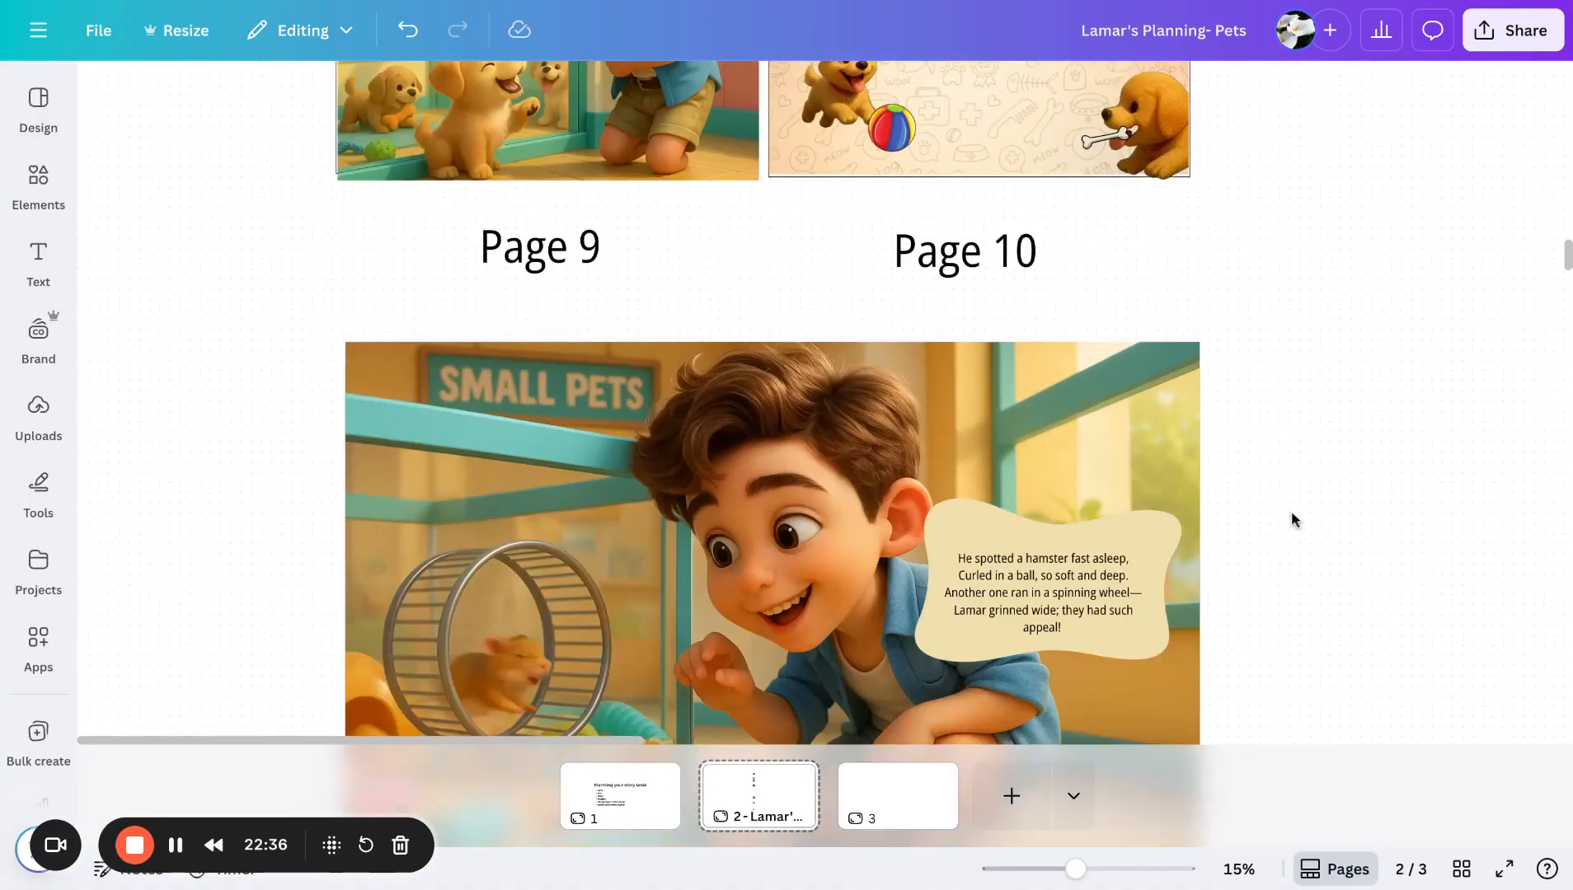
scroll(1287, 549, up, 5)
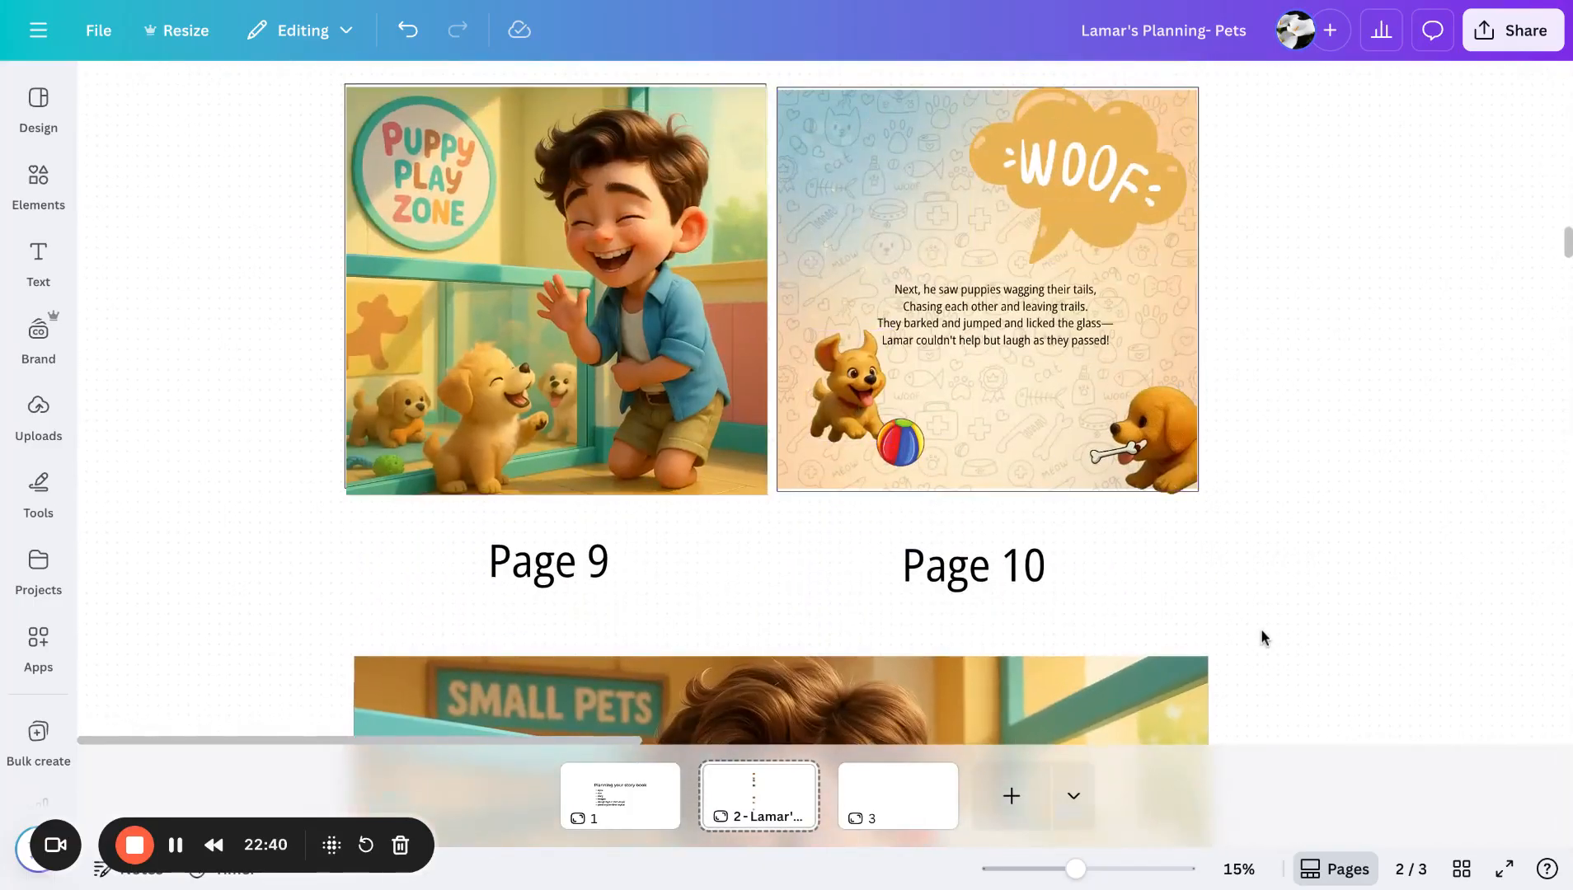
scroll(1261, 630, down, 6)
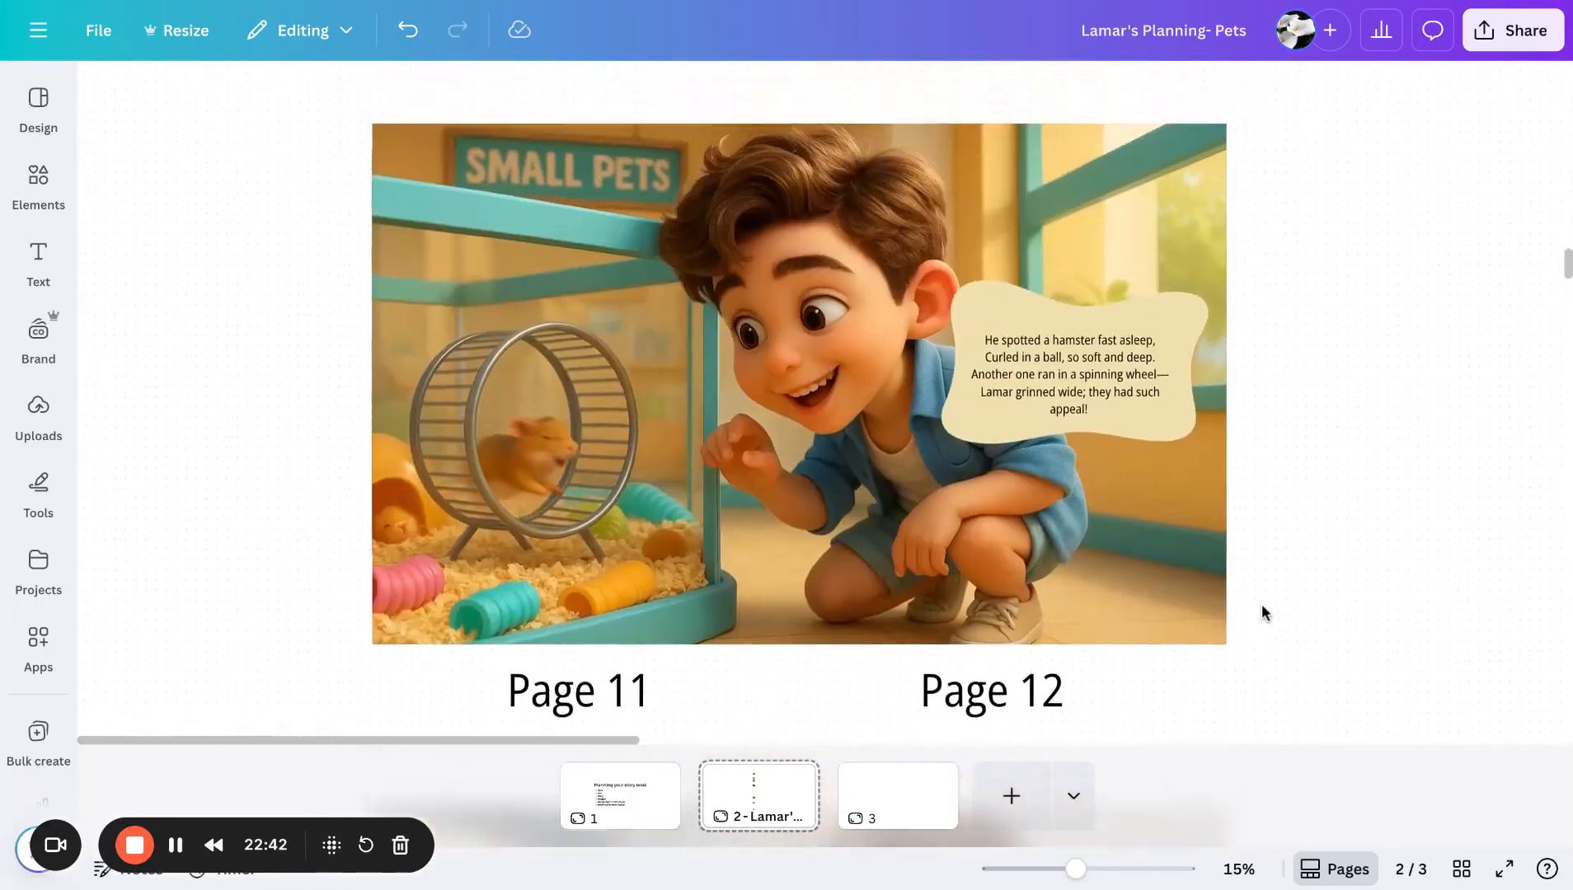
scroll(1260, 604, up, 1)
- Move the speech blob and its hamster verse up into the upper right corner of the Page 11–12 spread
drag(1065, 450, 1101, 332)
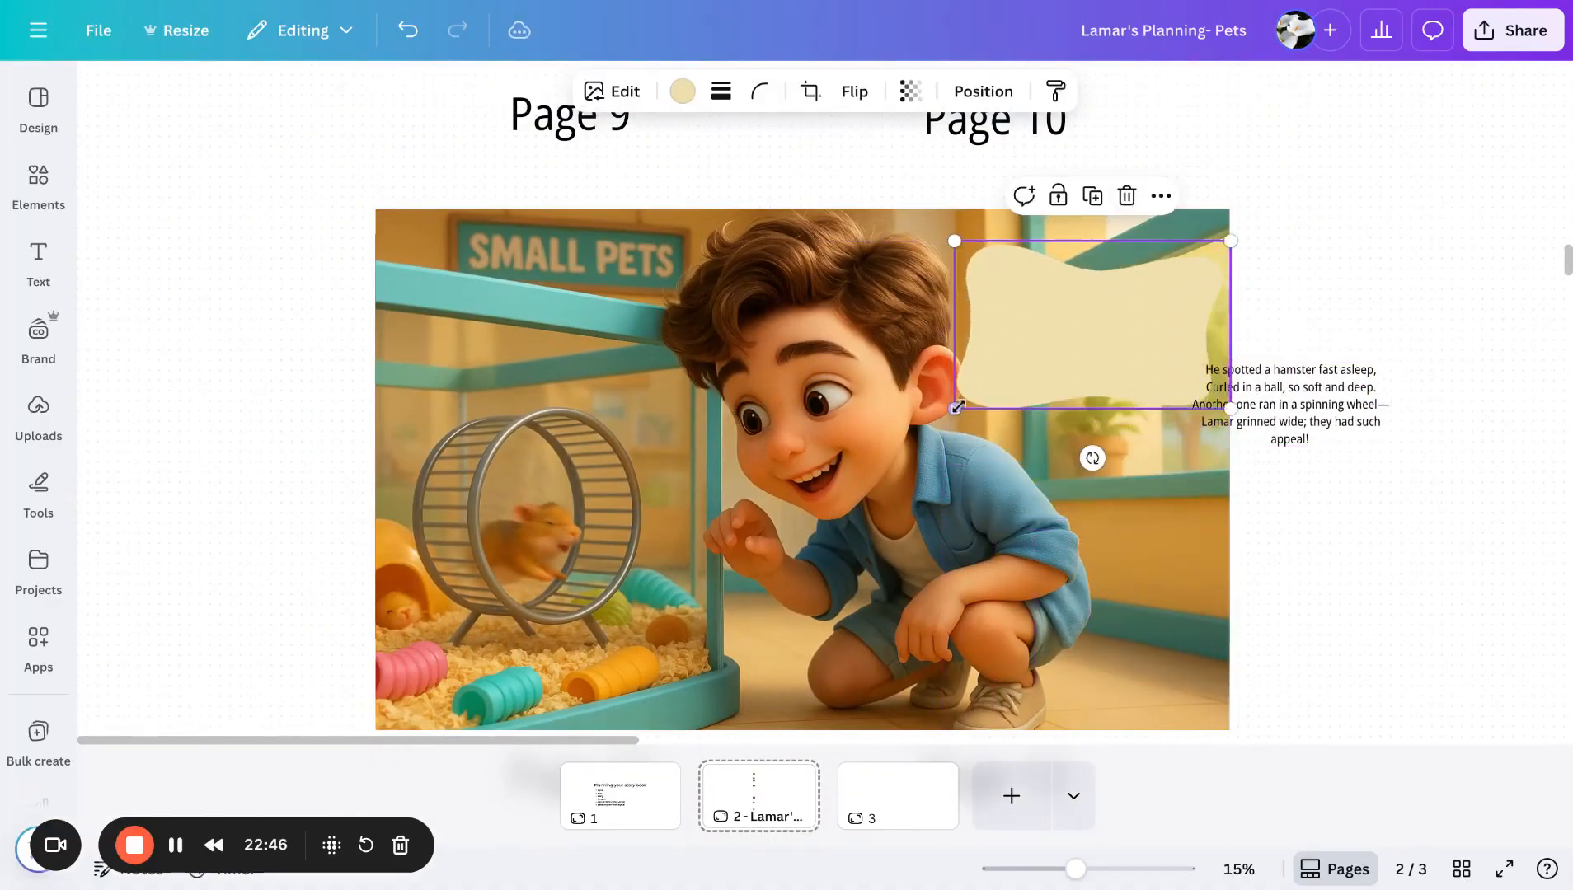
drag(956, 407, 977, 395)
click(1253, 436)
drag(1254, 436, 1063, 356)
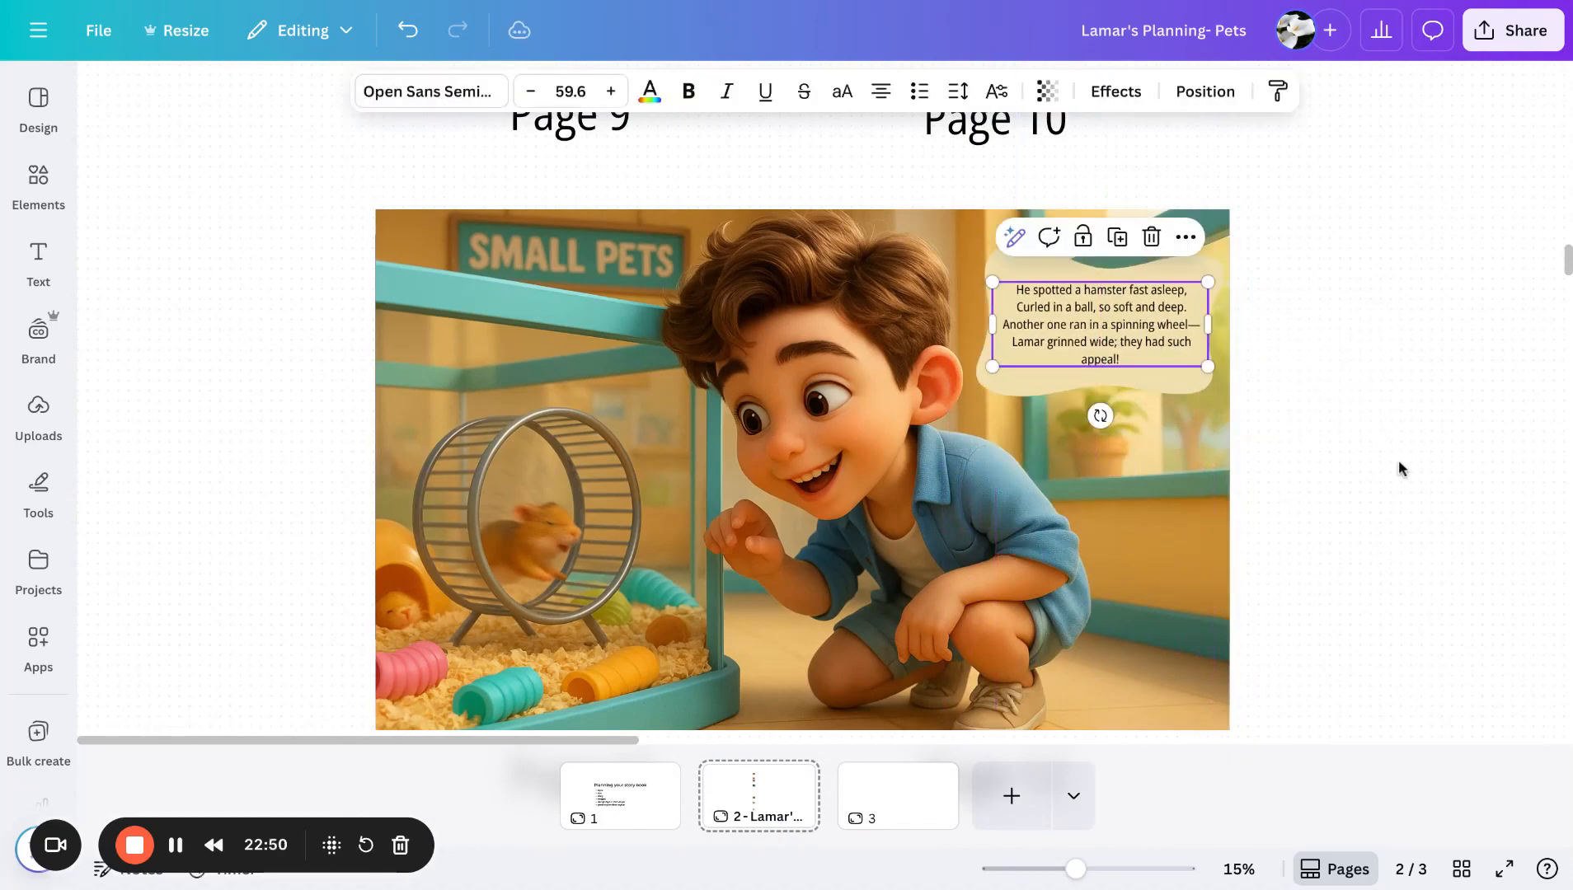
- Scroll through the planning board's spreads from Page 9 to Page 24, reviewing illustrations and verse boxes
click(1399, 468)
scroll(1398, 467, down, 10)
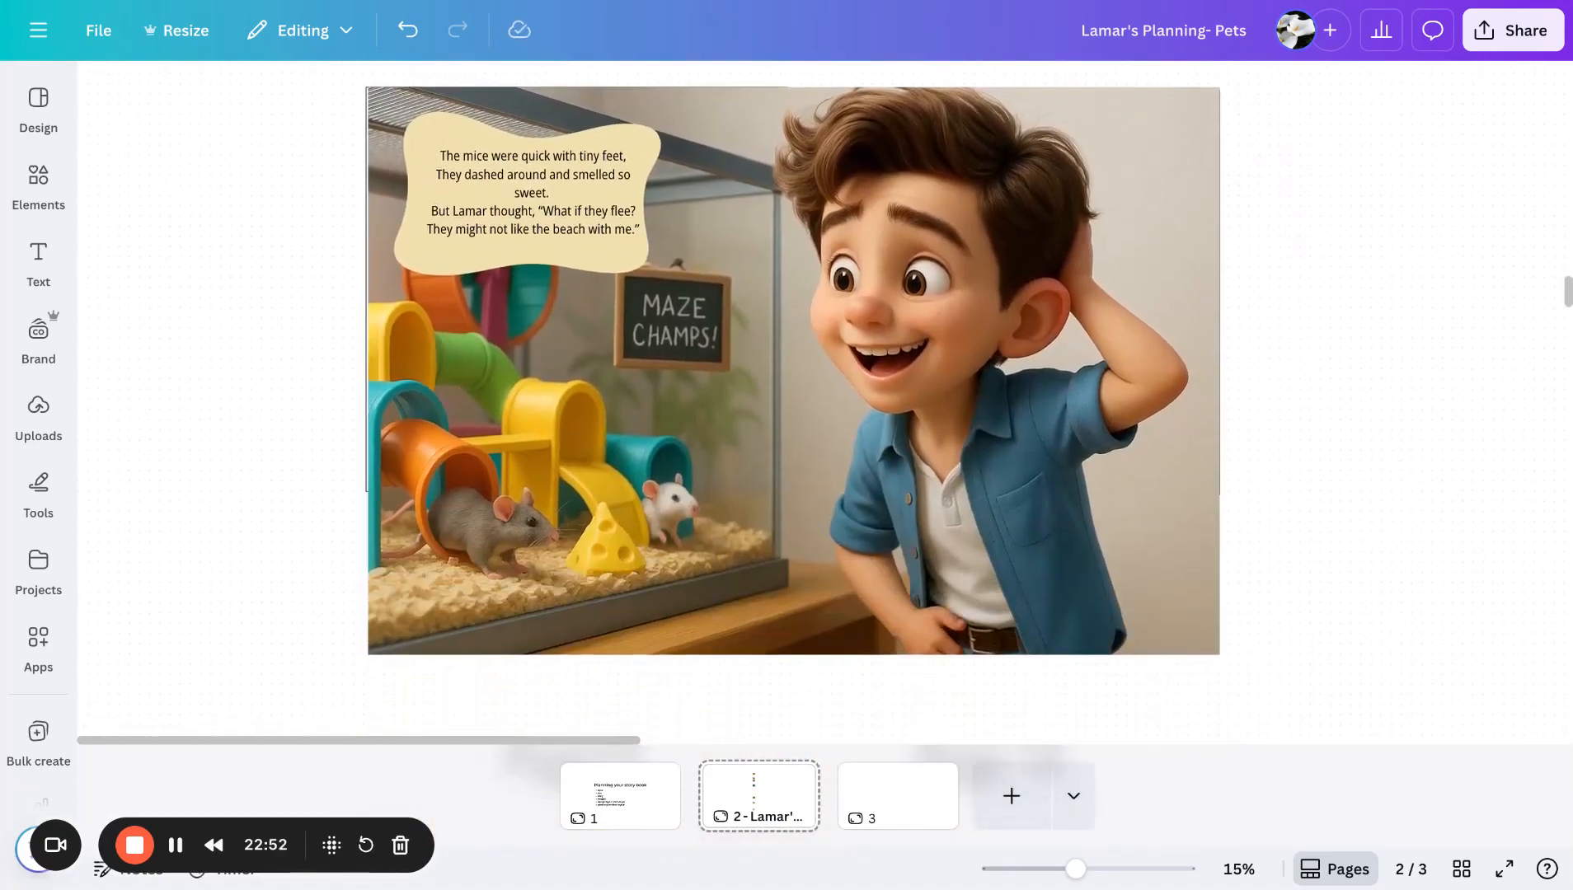
scroll(1397, 467, down, 13)
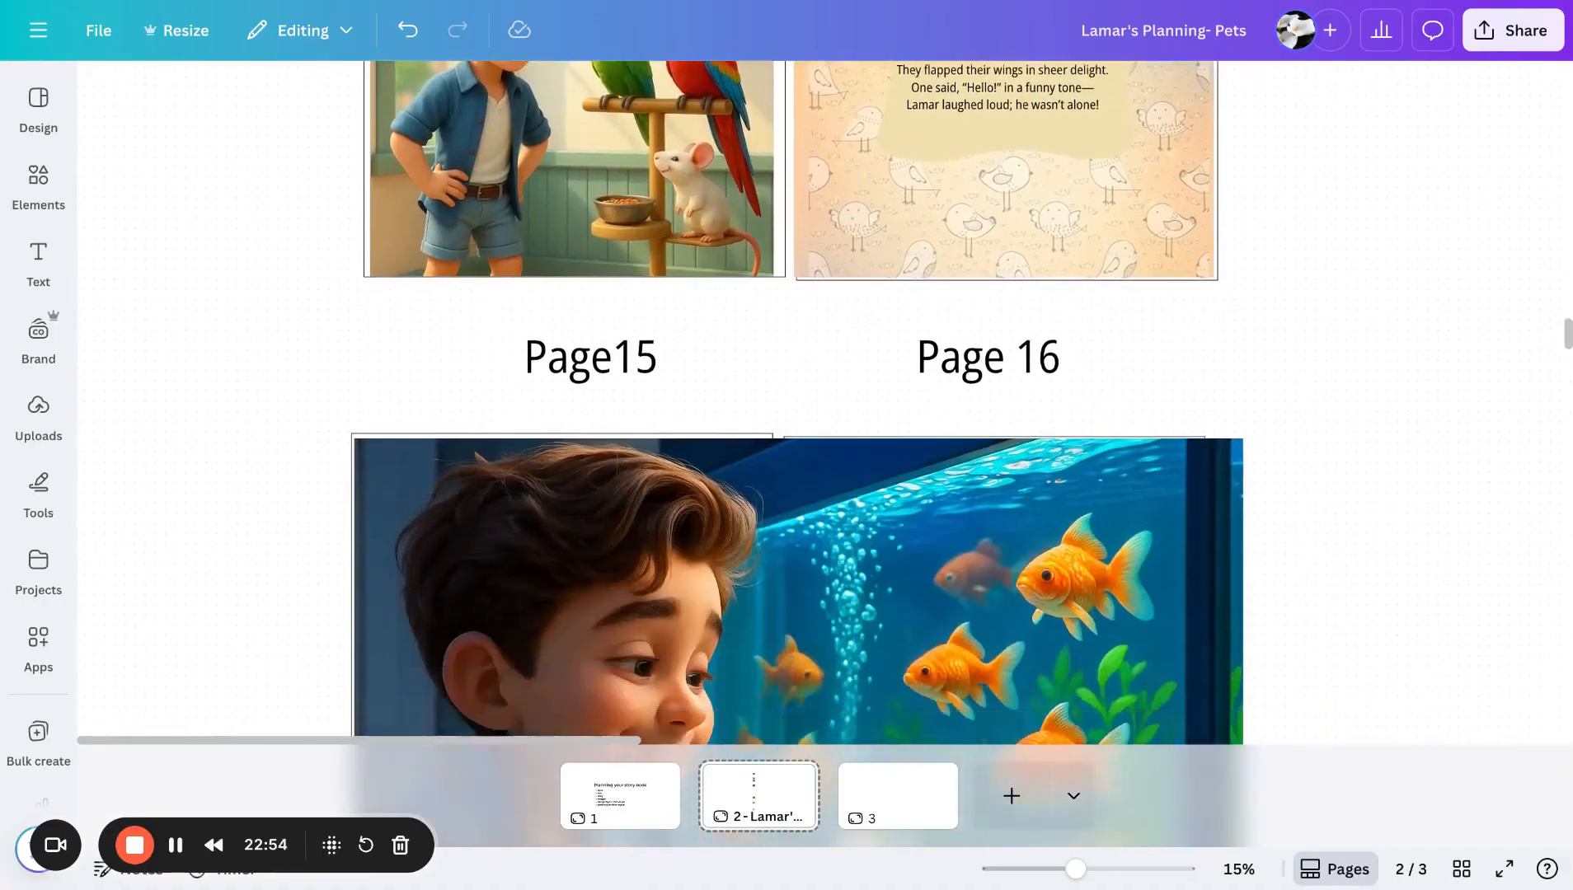
scroll(1397, 467, down, 7)
scroll(727, 495, up, 2)
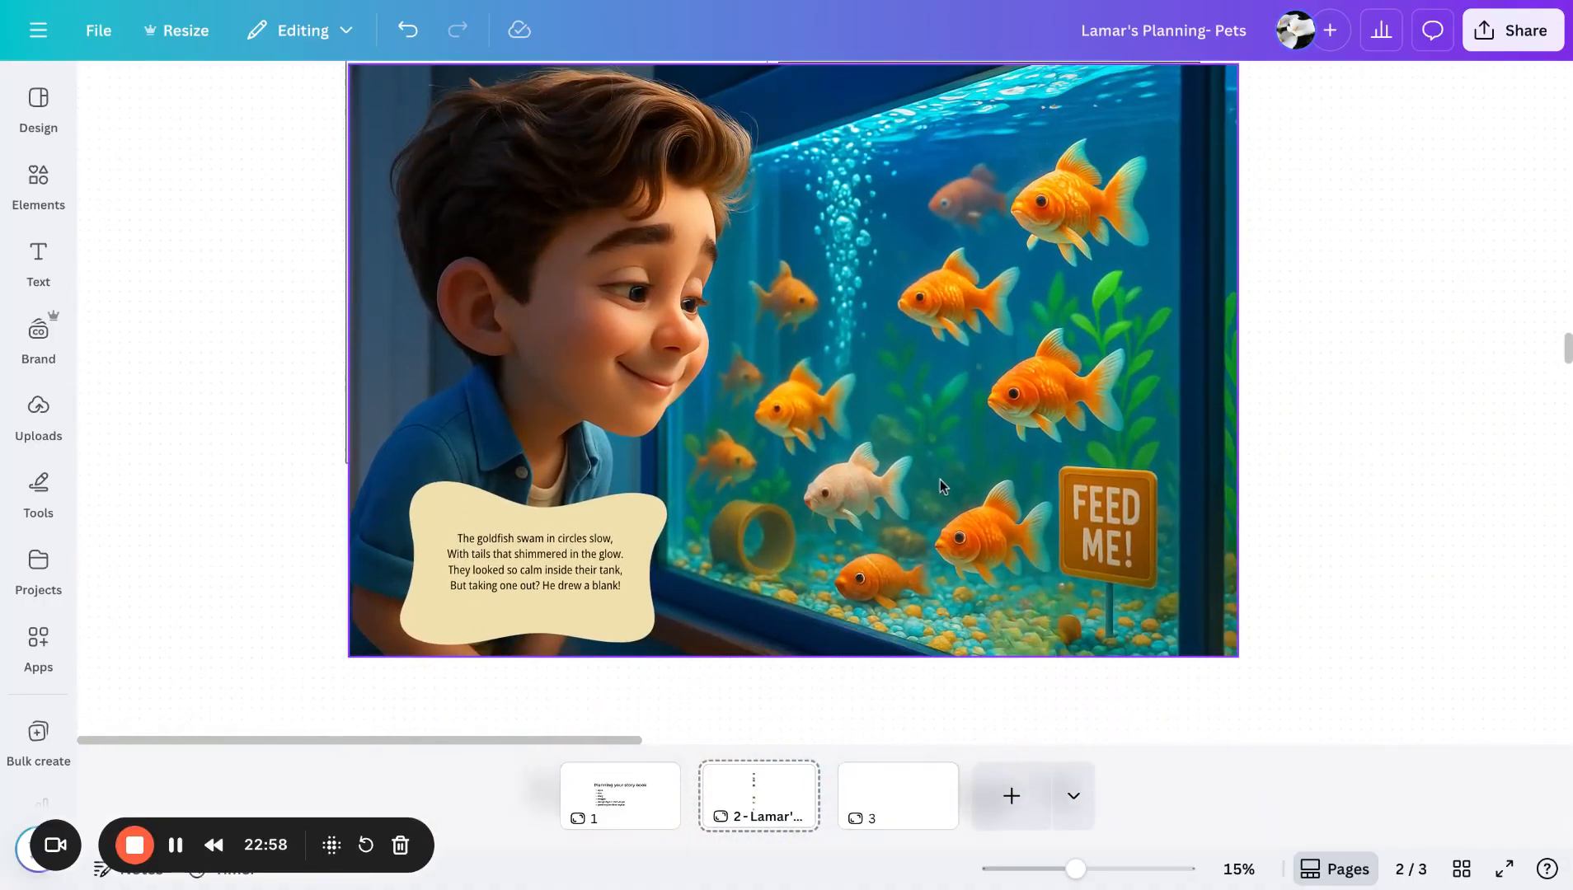
scroll(1401, 541, down, 9)
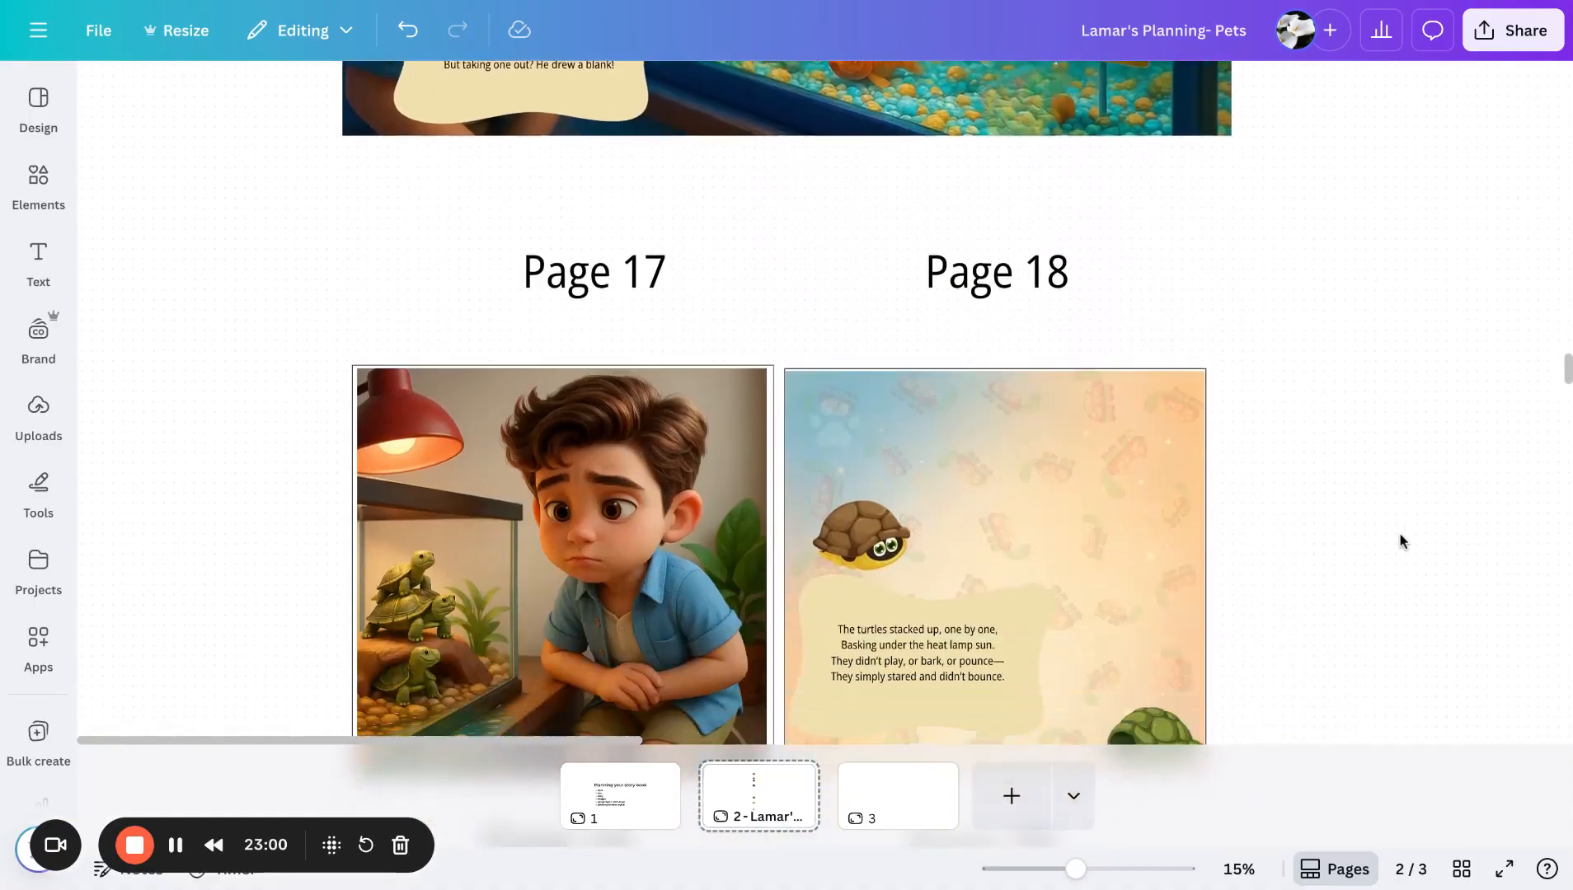
scroll(1401, 541, down, 17)
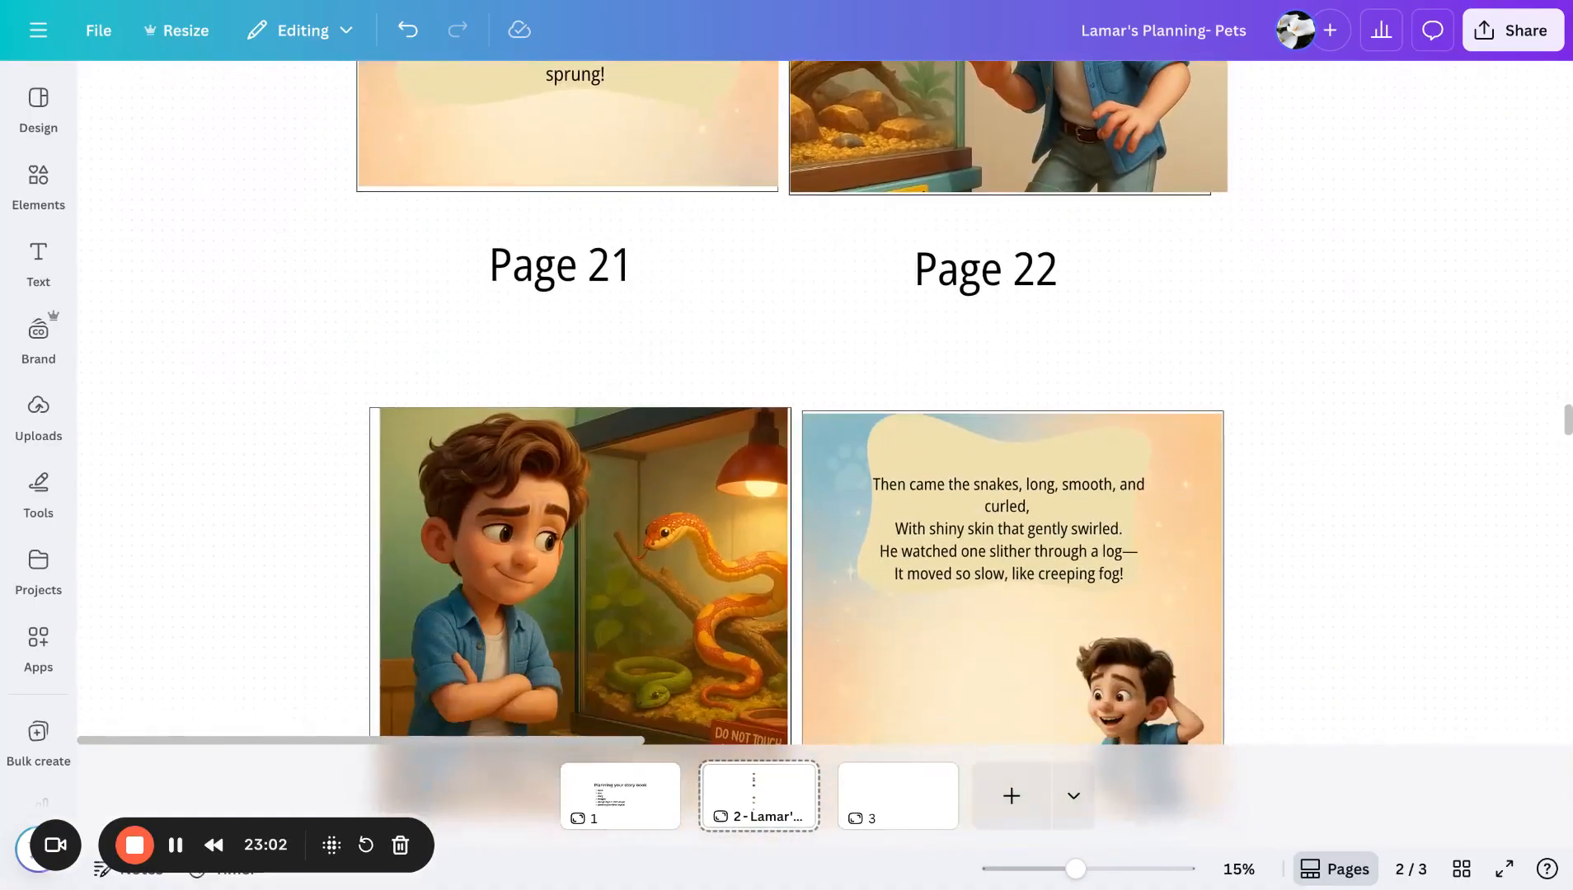
scroll(1393, 536, down, 3)
scroll(1394, 536, down, 10)
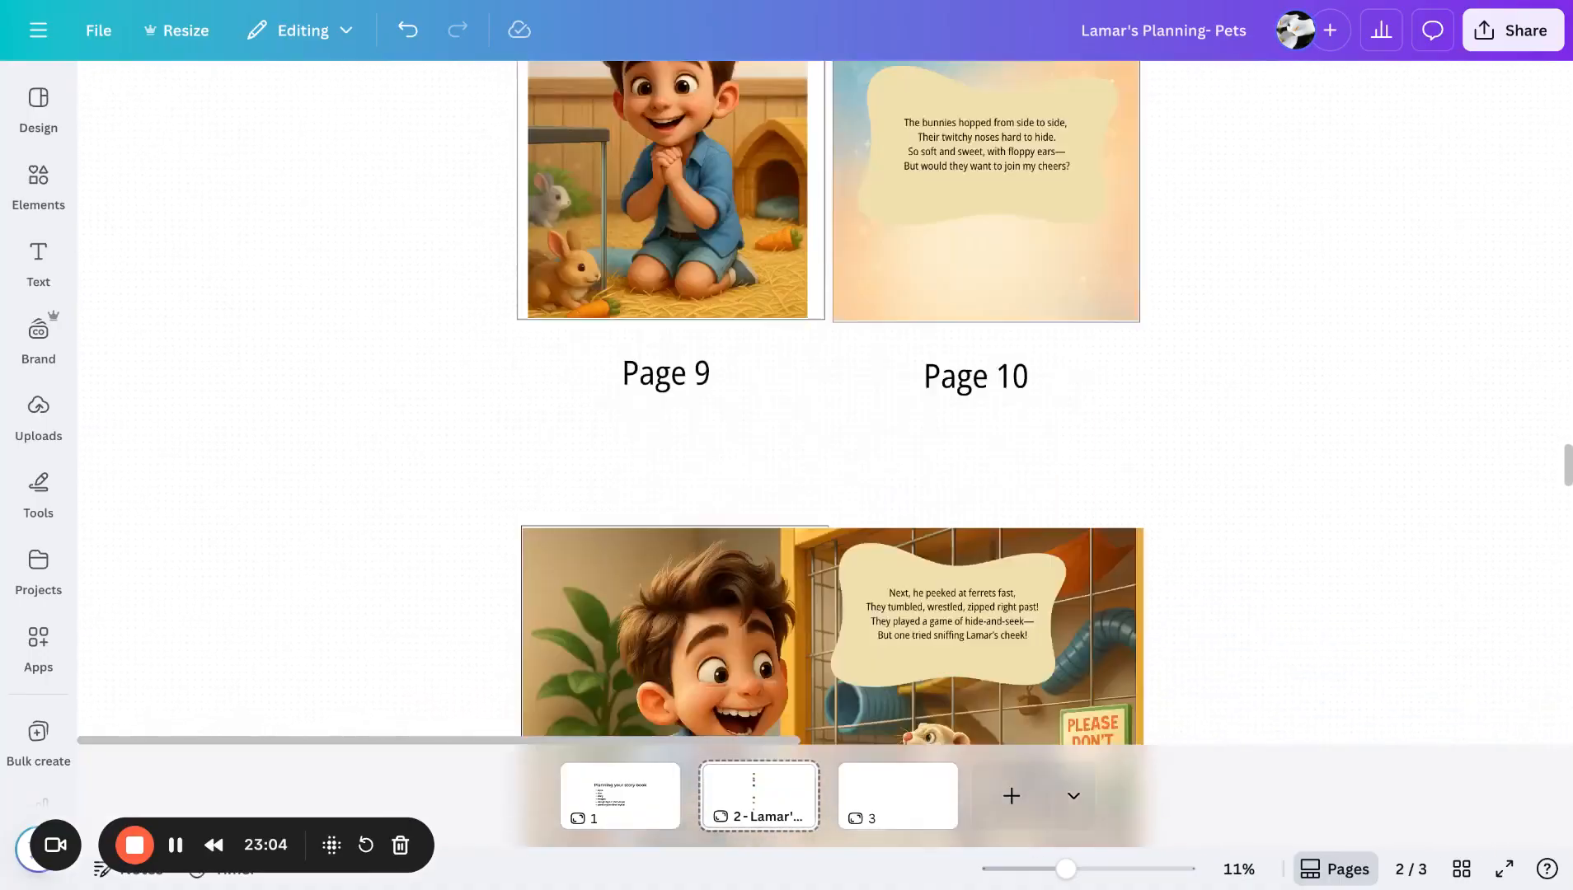
scroll(655, 450, up, 5)
- Stretch the Page 9 bunny illustration's left and right edges so it fills the page width
click(597, 428)
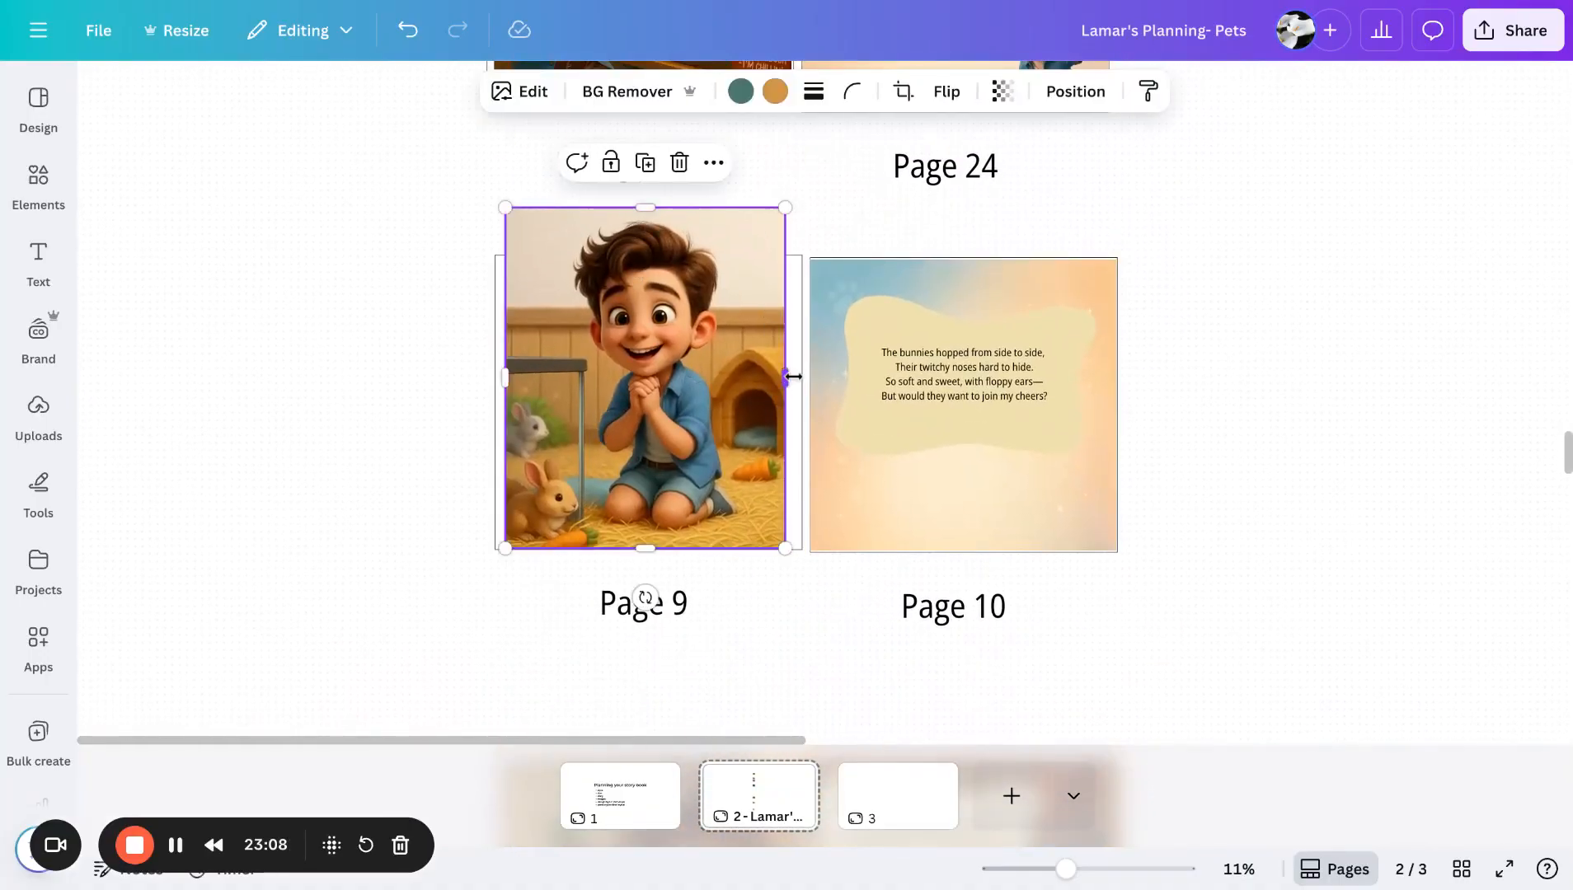
drag(793, 376, 800, 376)
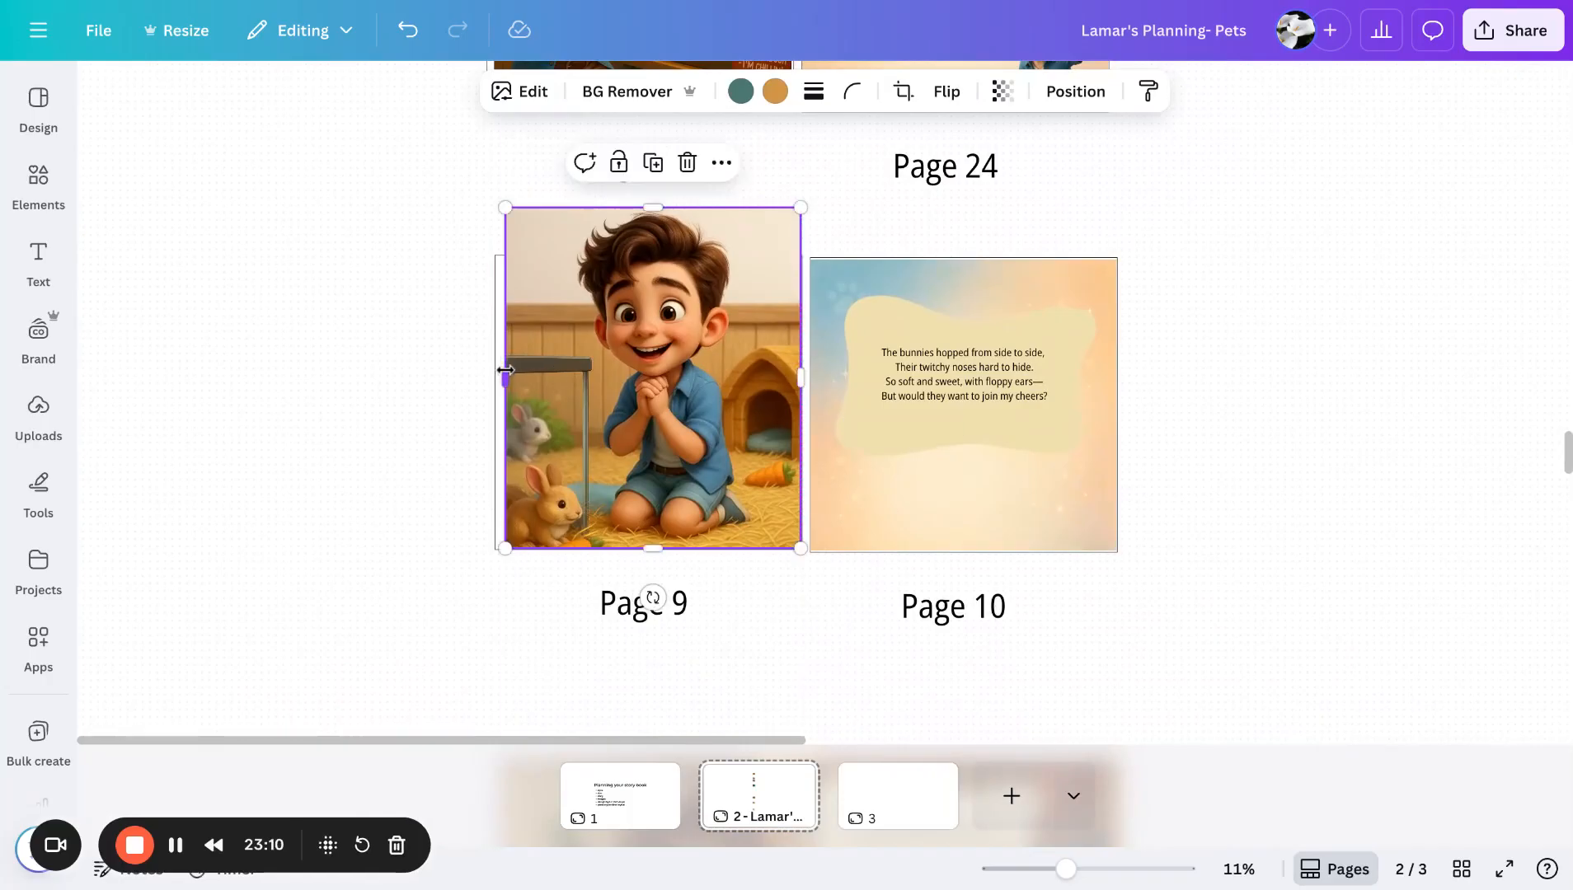
drag(505, 370, 496, 370)
click(1179, 376)
- Duplicate the blank Page 9–10 spread template with its page labels and place the copy below the last spread
scroll(1230, 393, down, 5)
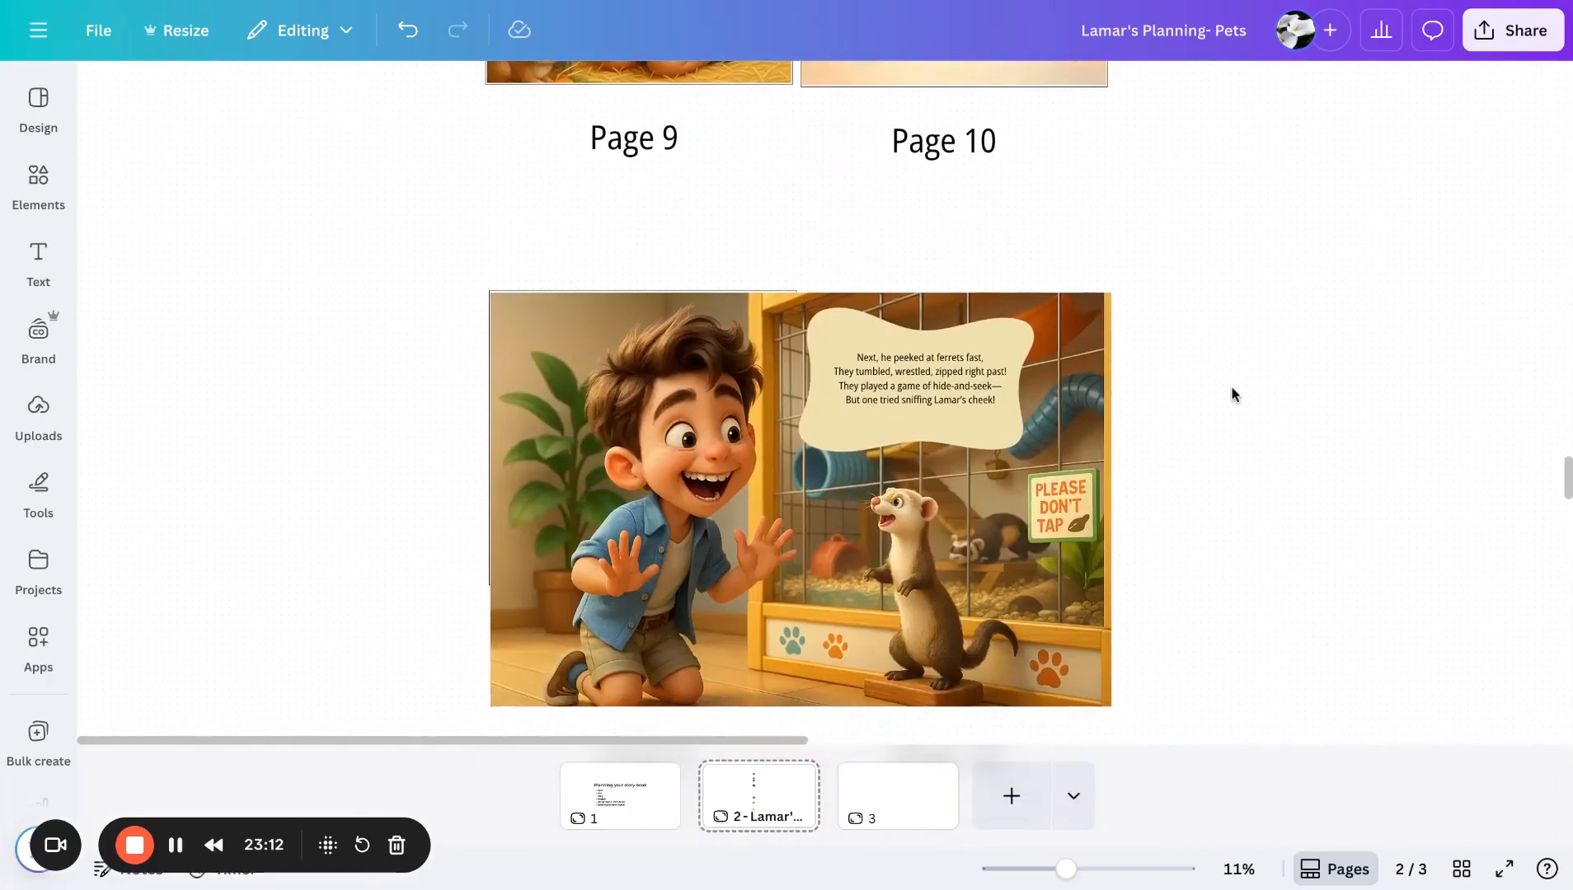
scroll(1232, 394, down, 5)
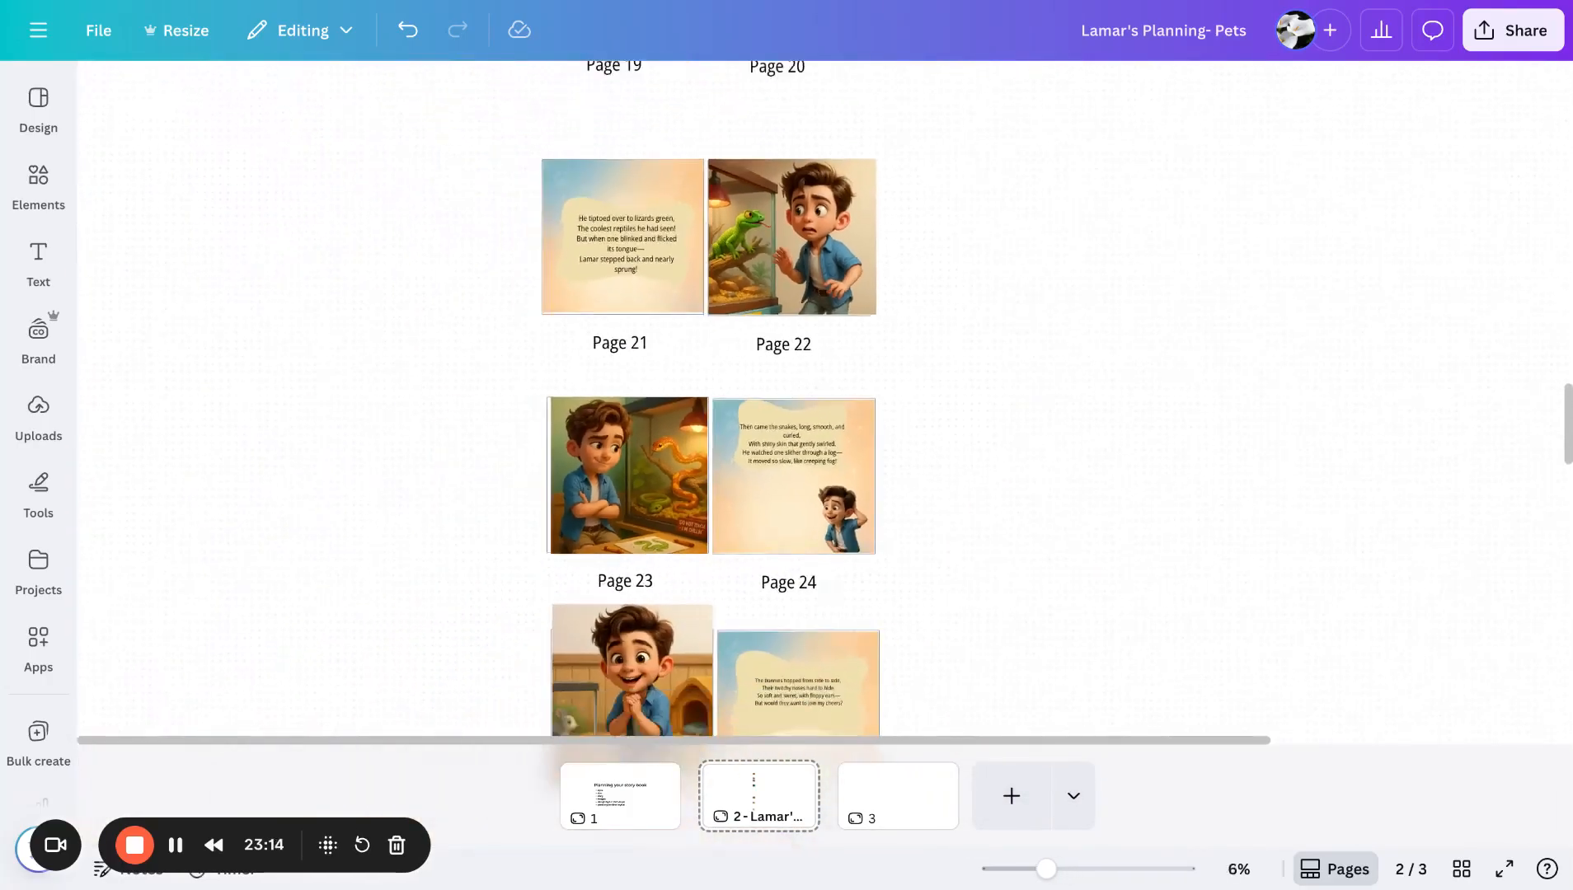
scroll(1231, 394, down, 1)
scroll(824, 396, up, 10)
scroll(824, 396, right, 5)
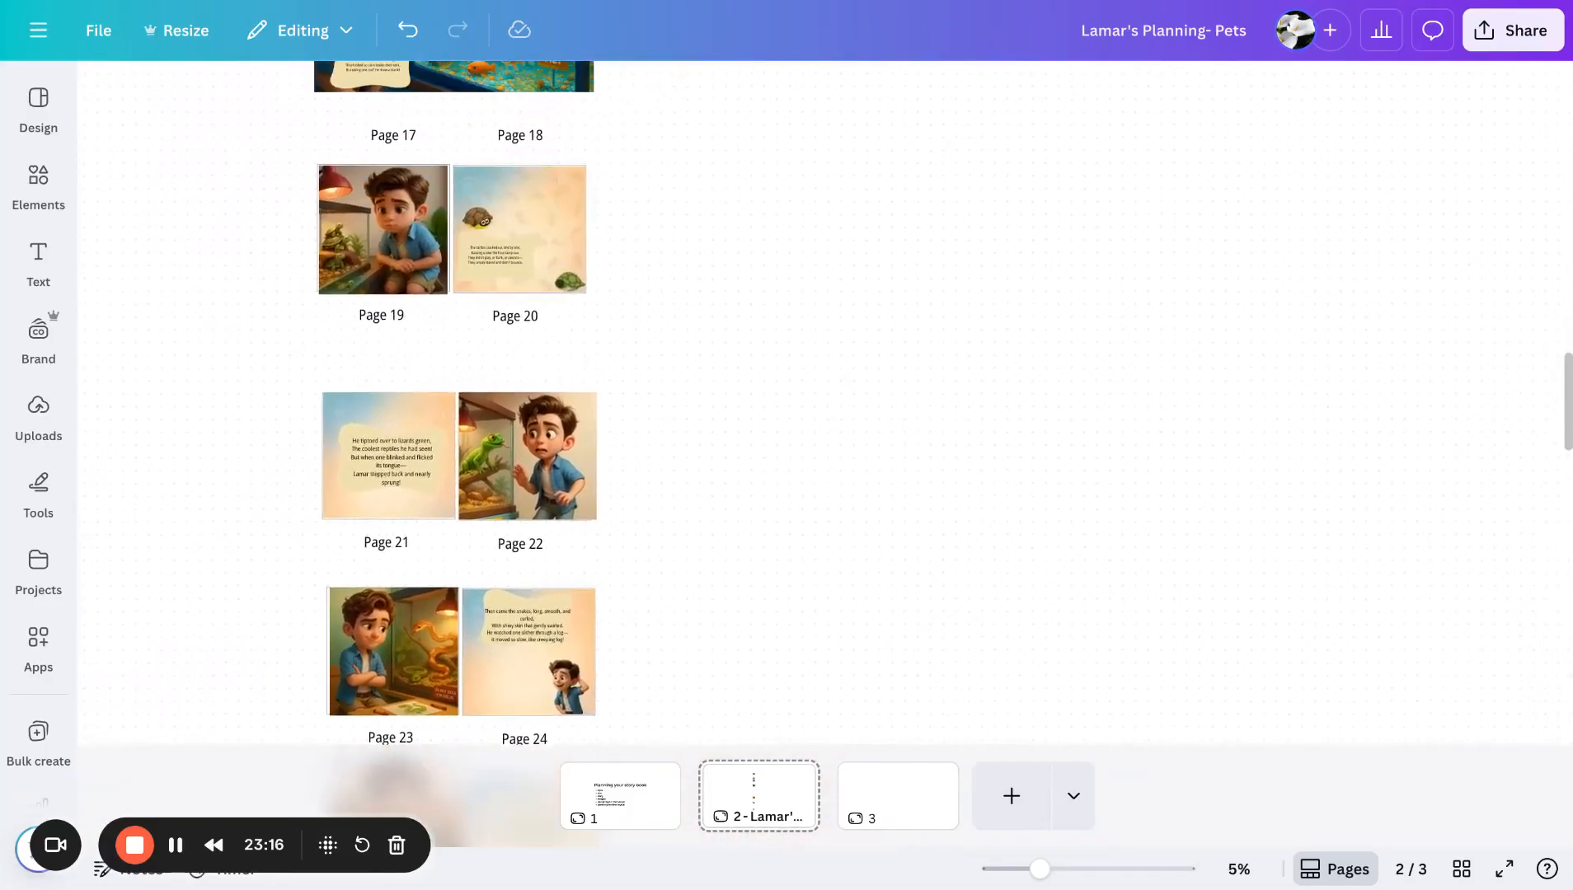
scroll(742, 412, up, 4)
scroll(742, 413, left, 2)
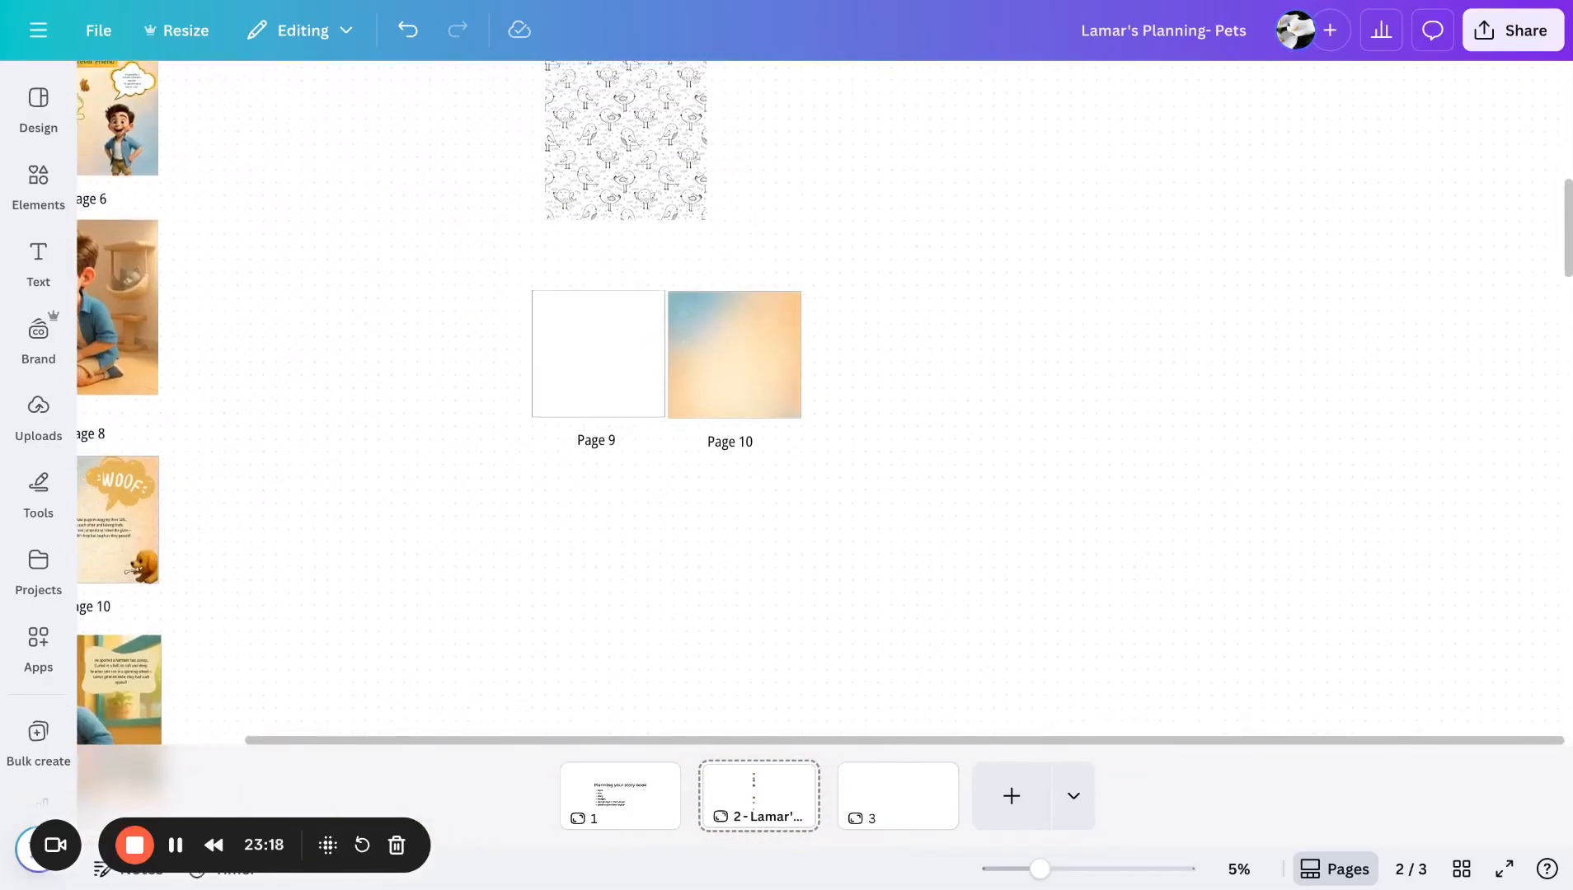
drag(681, 383, 832, 462)
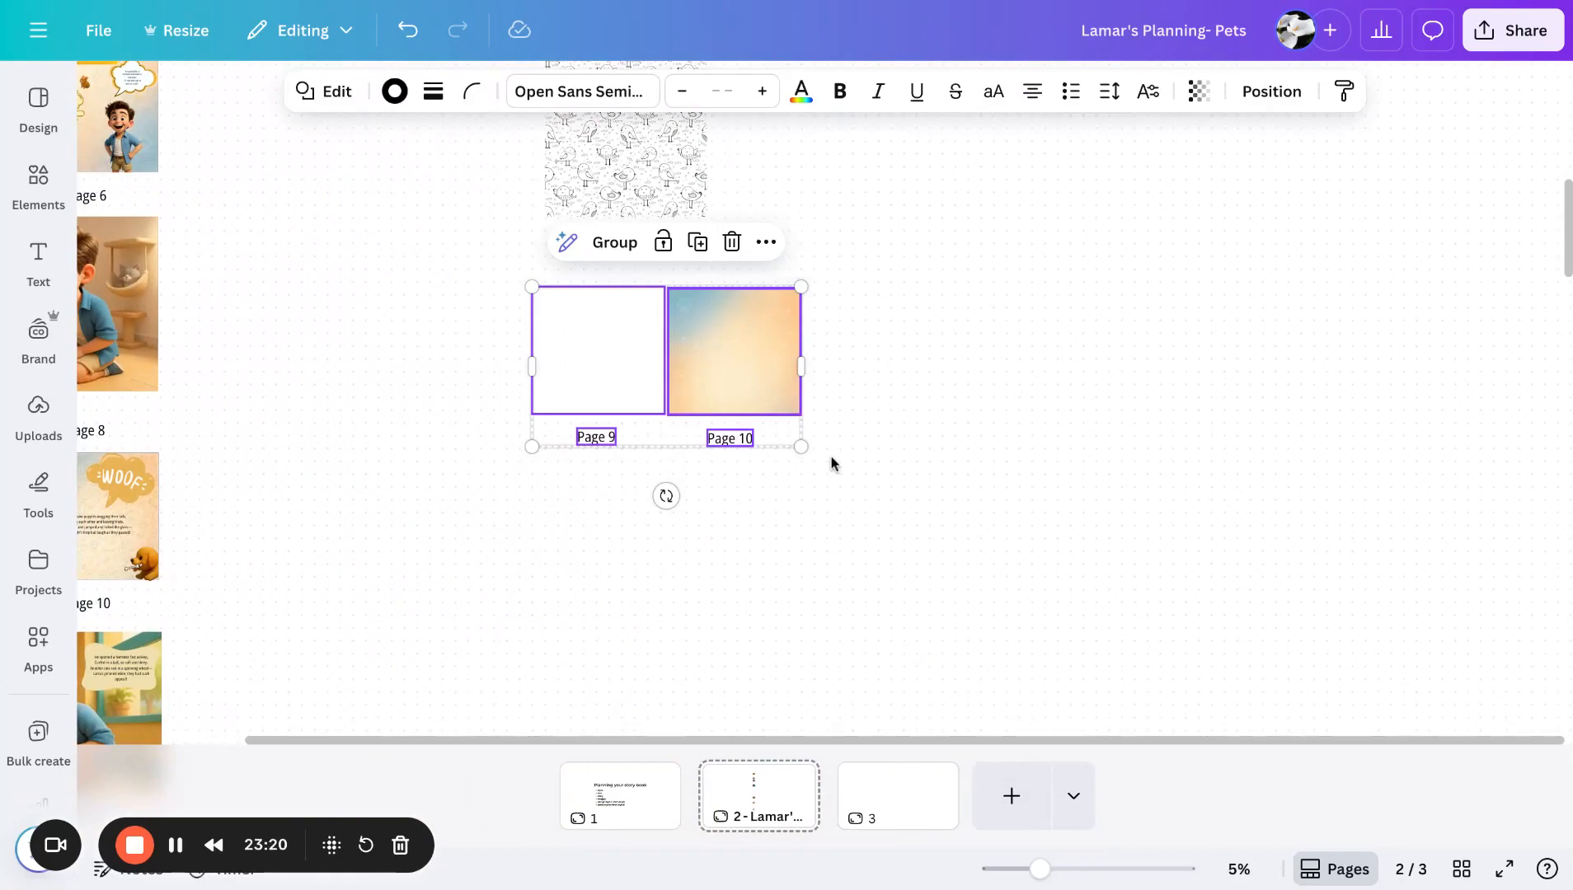
scroll(808, 507, down, 10)
scroll(808, 508, left, 5)
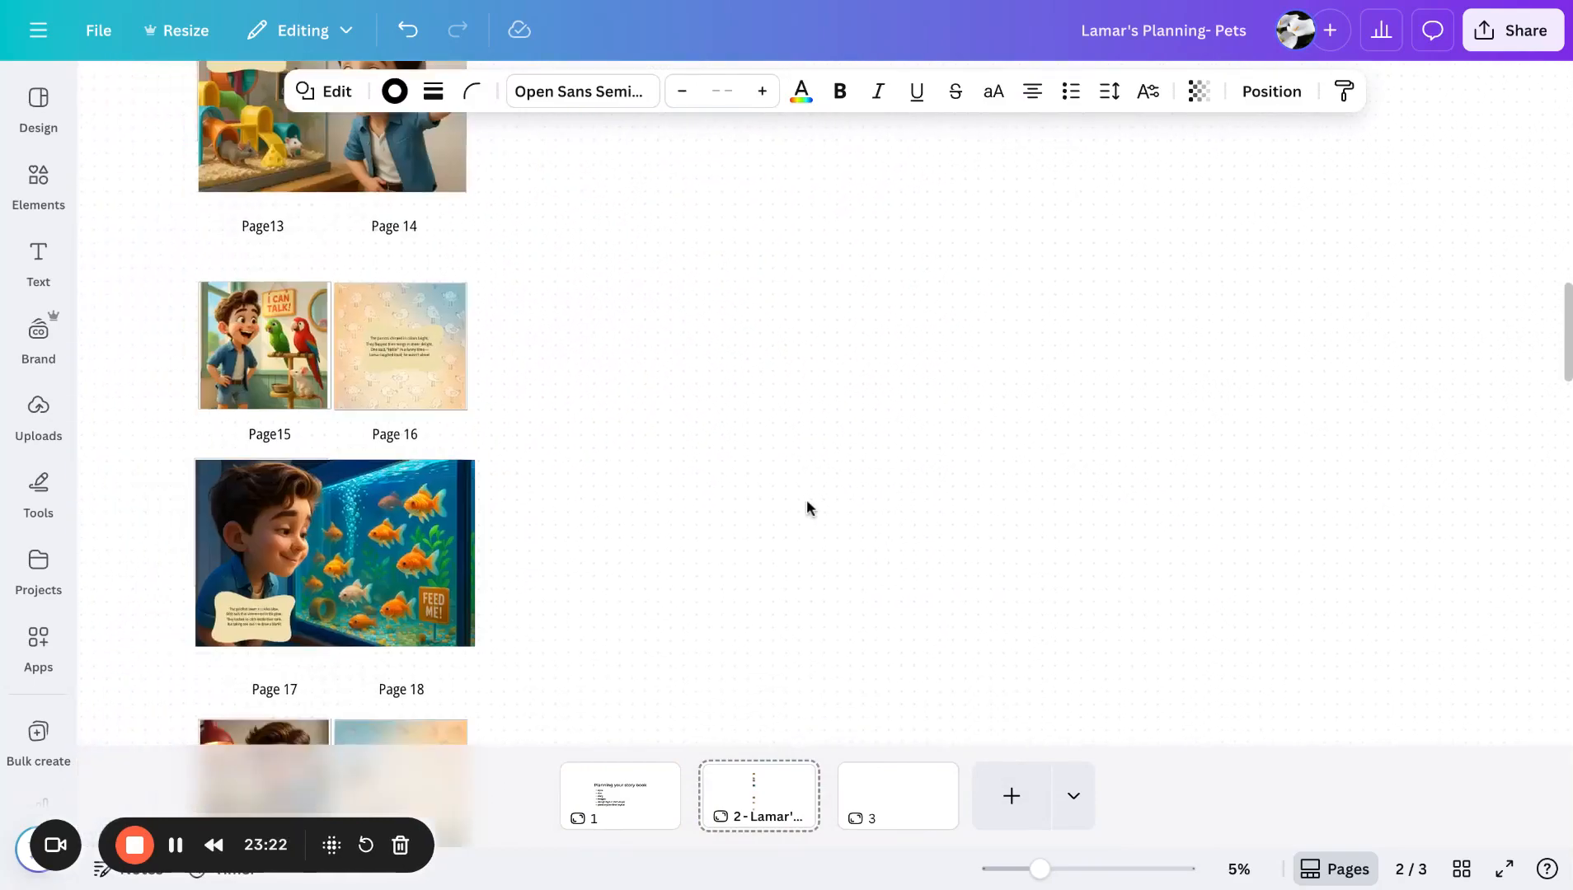
scroll(807, 507, down, 15)
scroll(806, 507, right, 3)
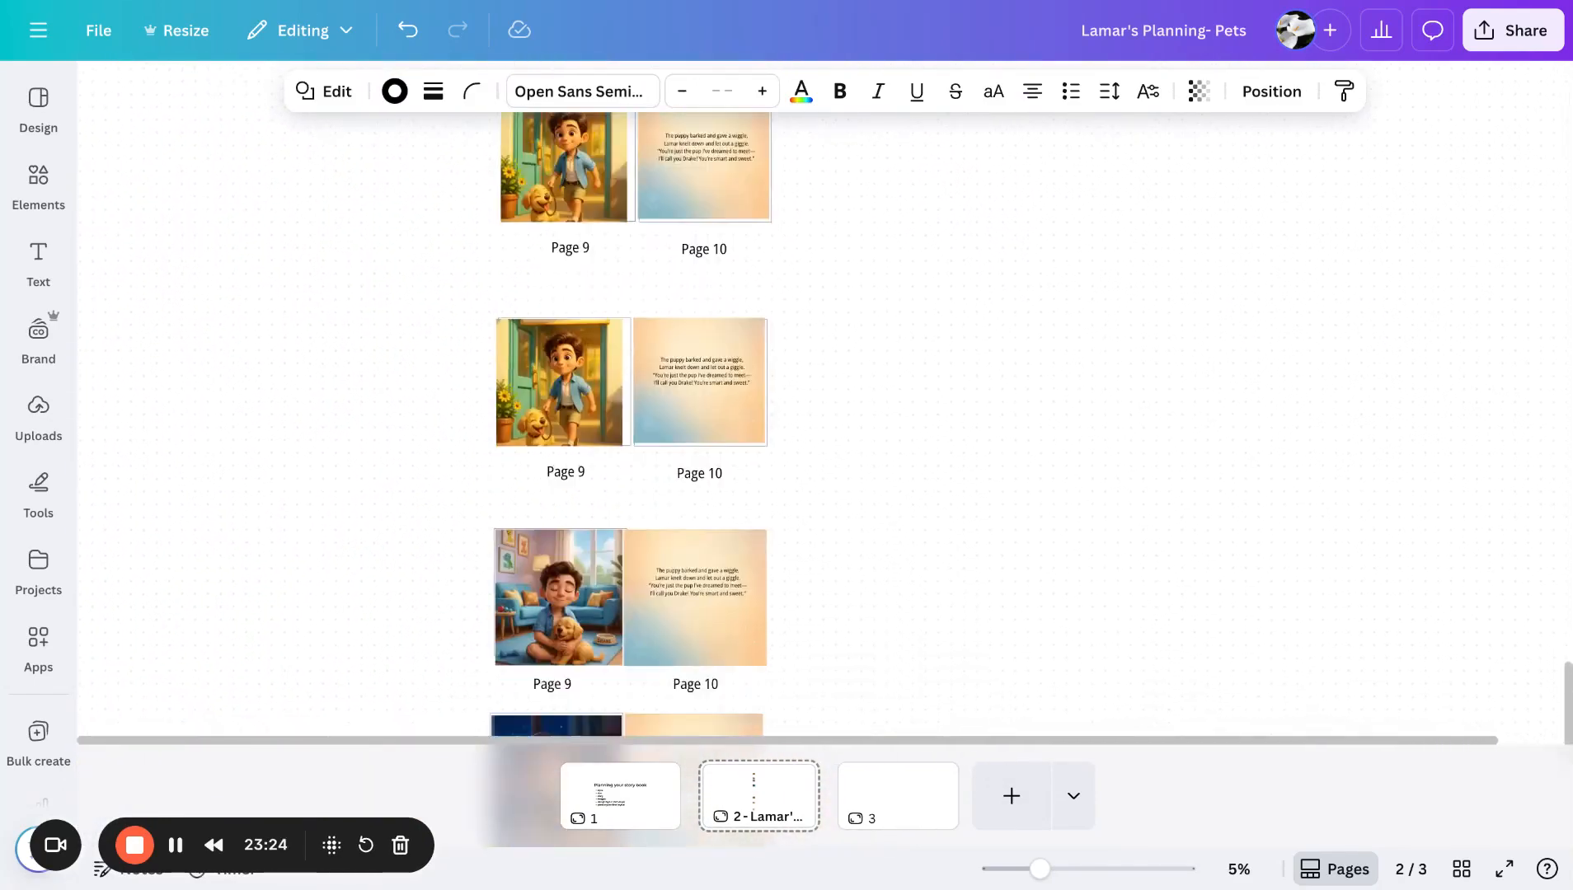
scroll(806, 508, down, 5)
click(462, 358)
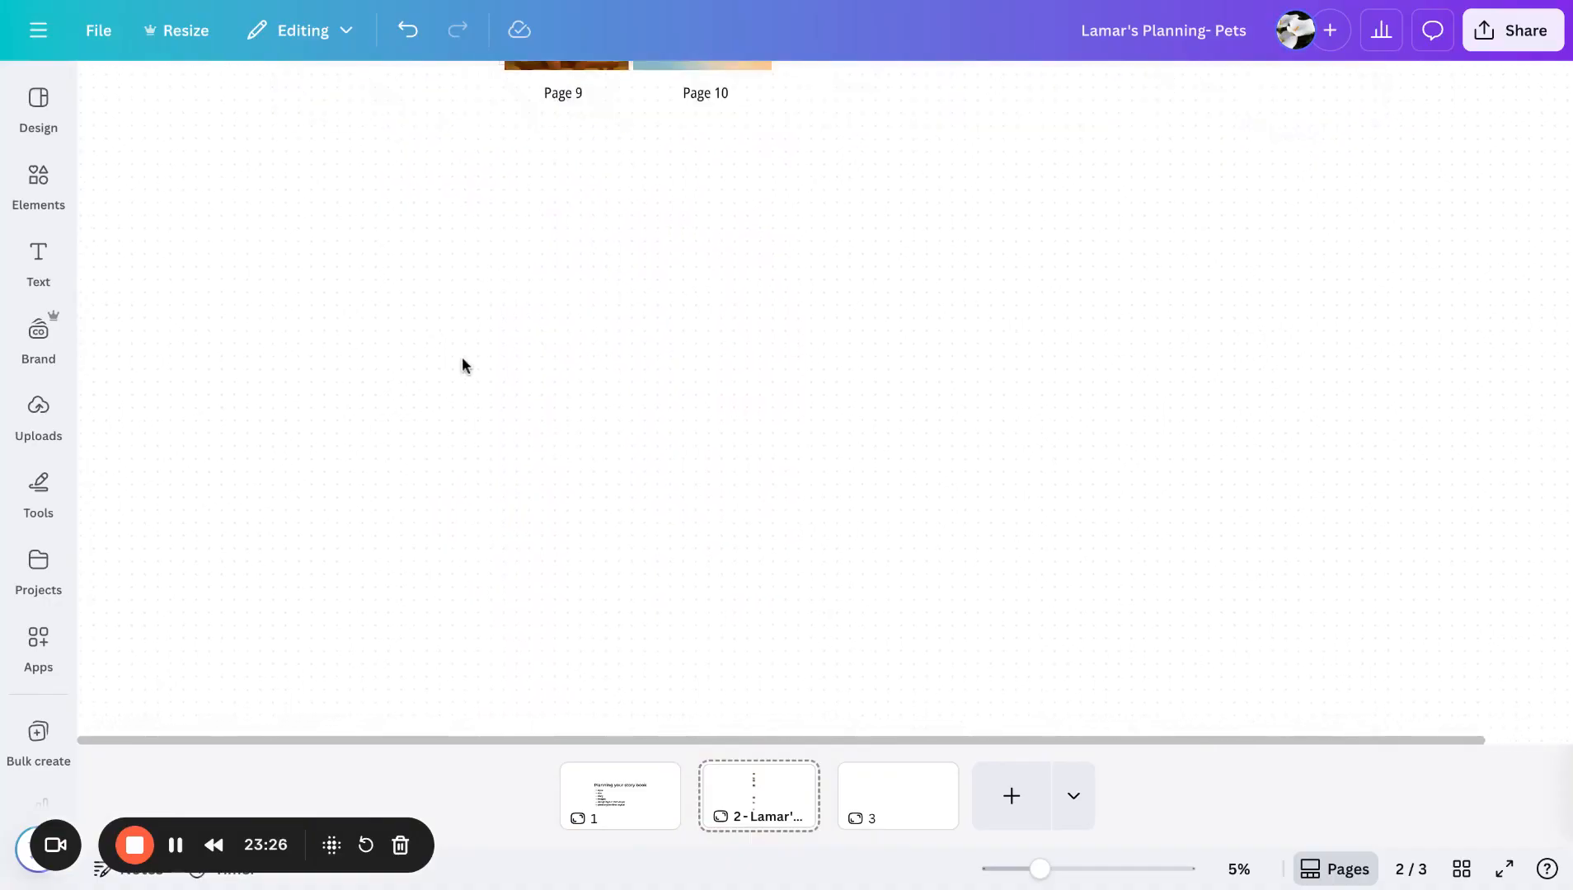
key(ctrl+v)
drag(592, 439, 566, 410)
- Read the PAGE 16 "Chinchillas Chill" entry in the Lamar wants a pet story document
click(1152, 404)
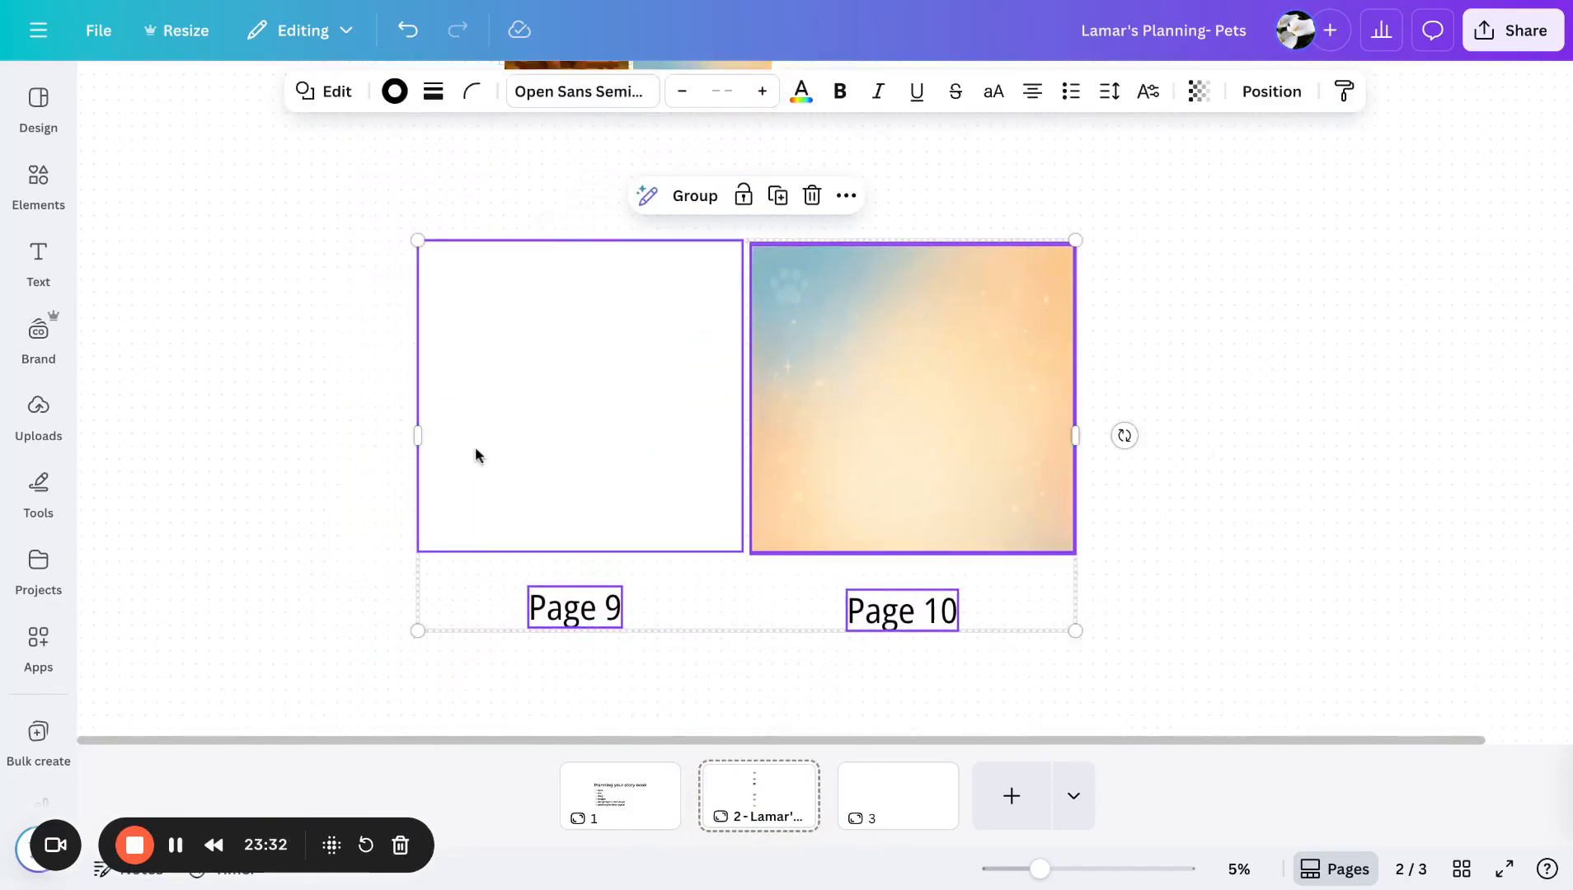
click(1184, 402)
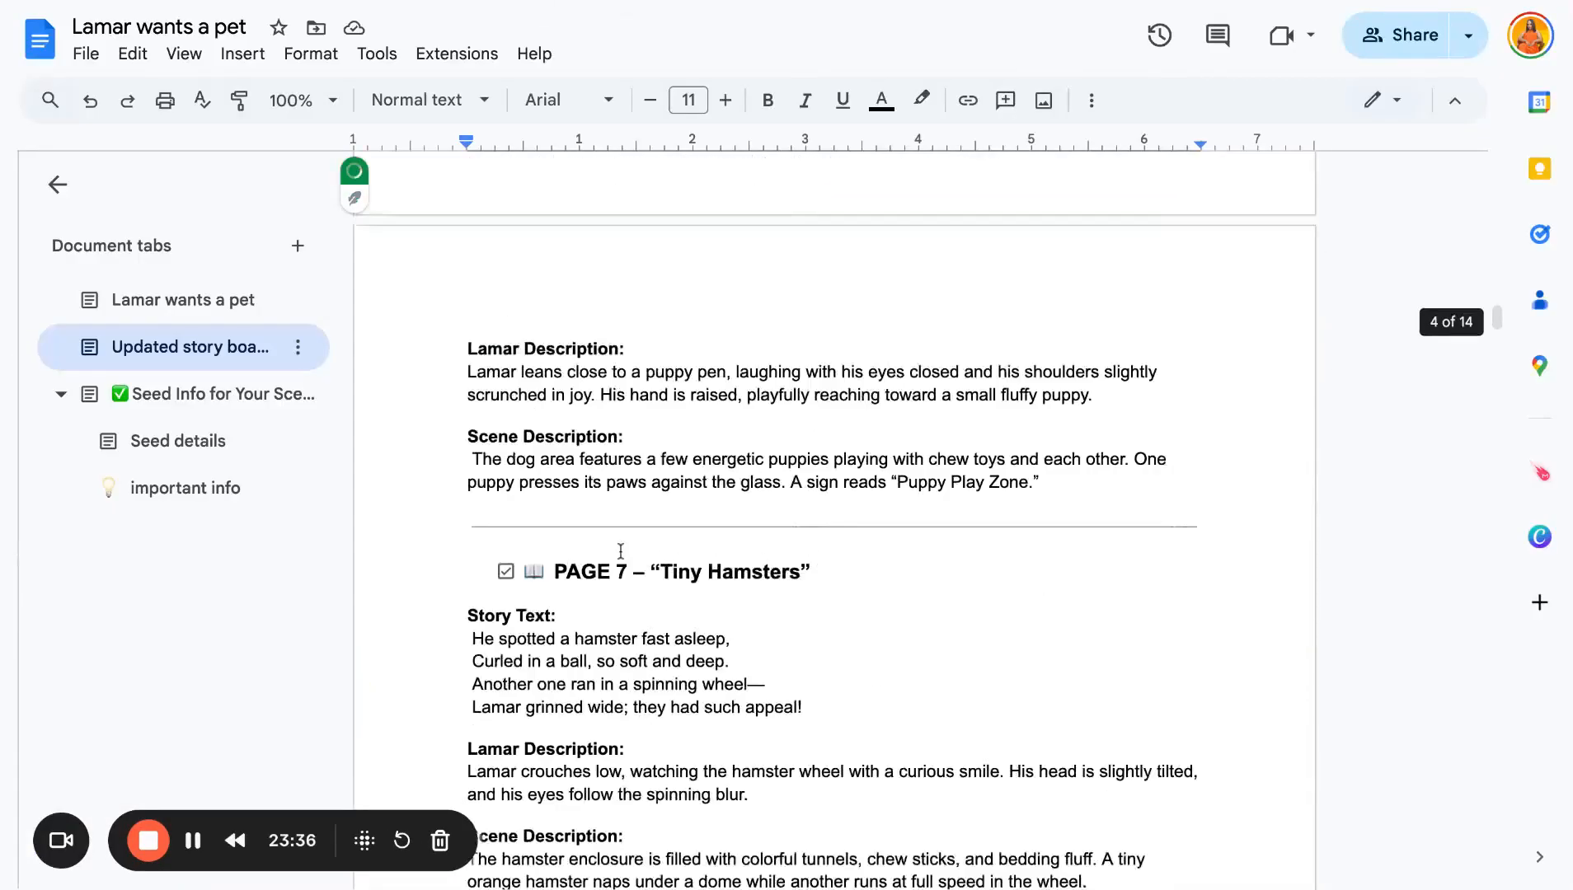
scroll(621, 495, down, 15)
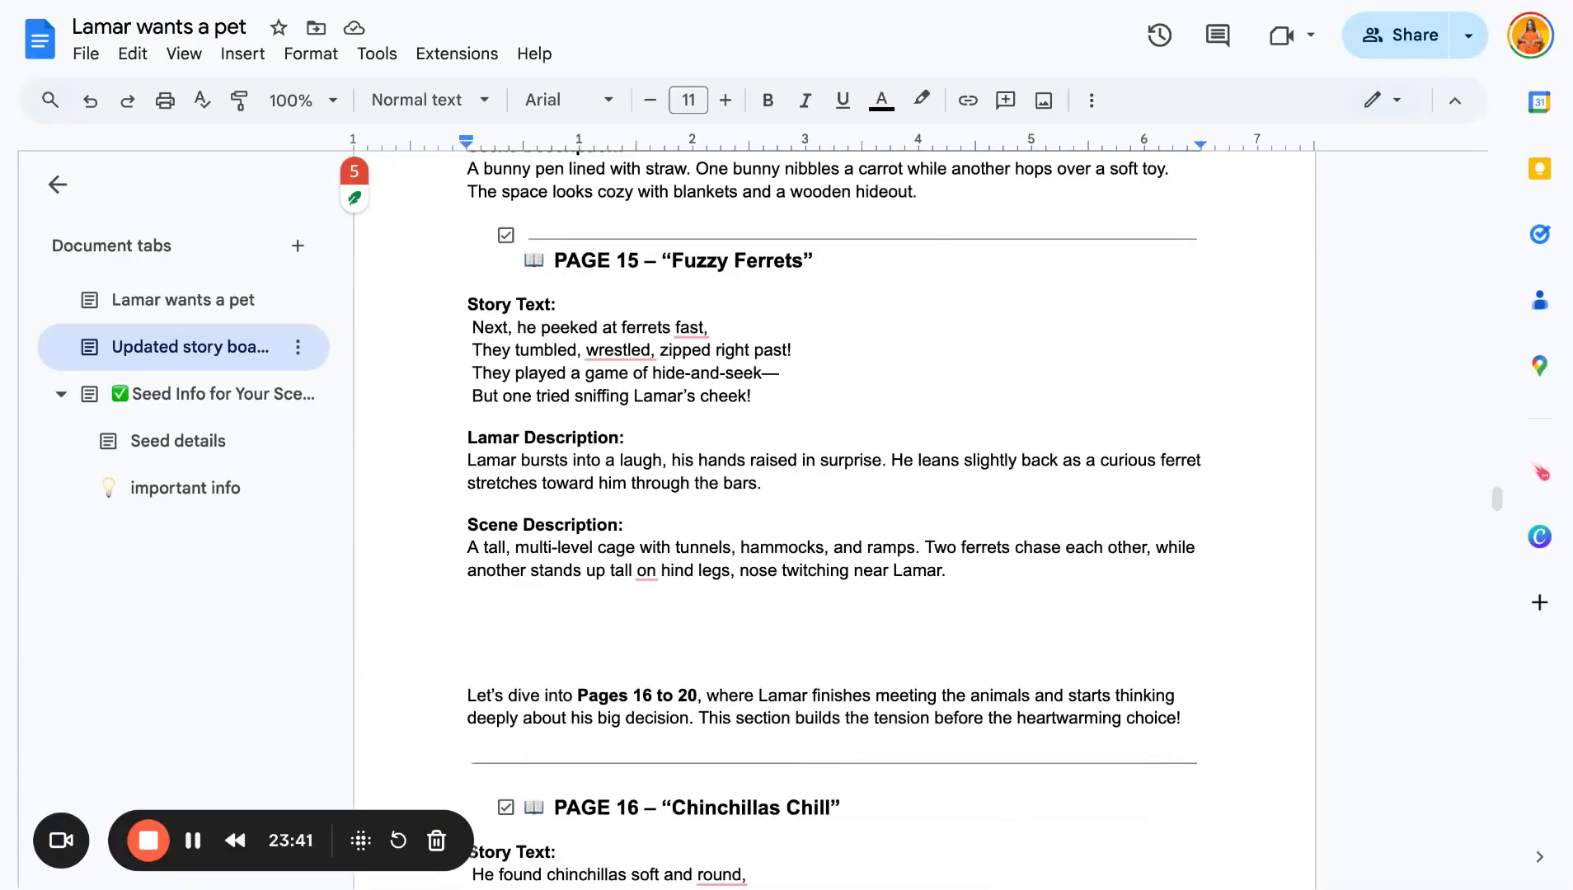
scroll(621, 544, down, 4)
scroll(835, 520, down, 3)
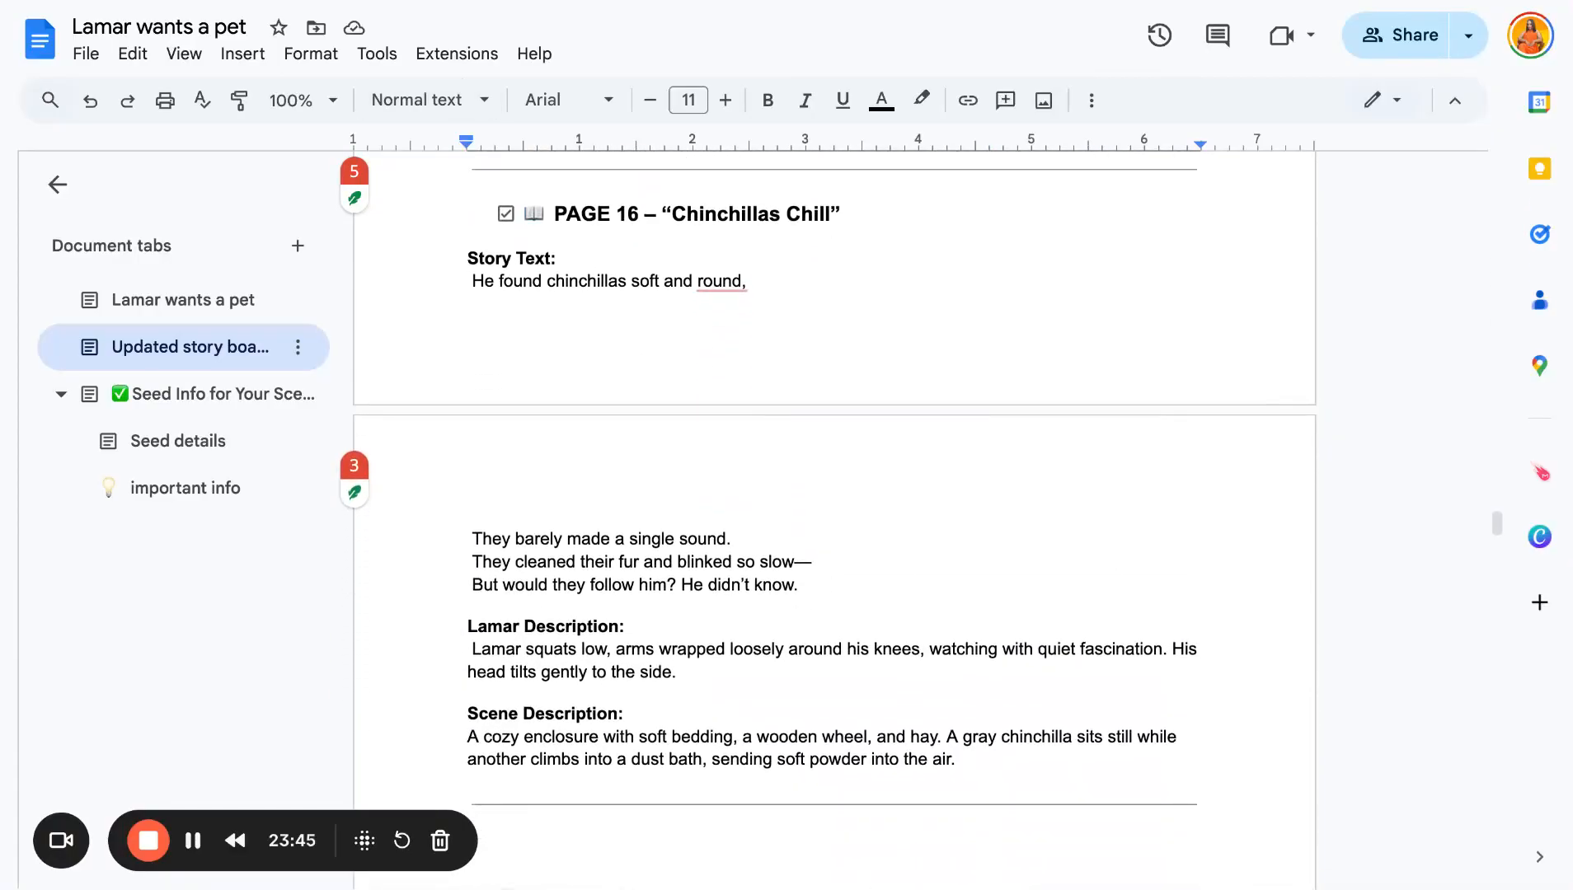
key(ctrl+Tab)
key(ctrl+Tab)
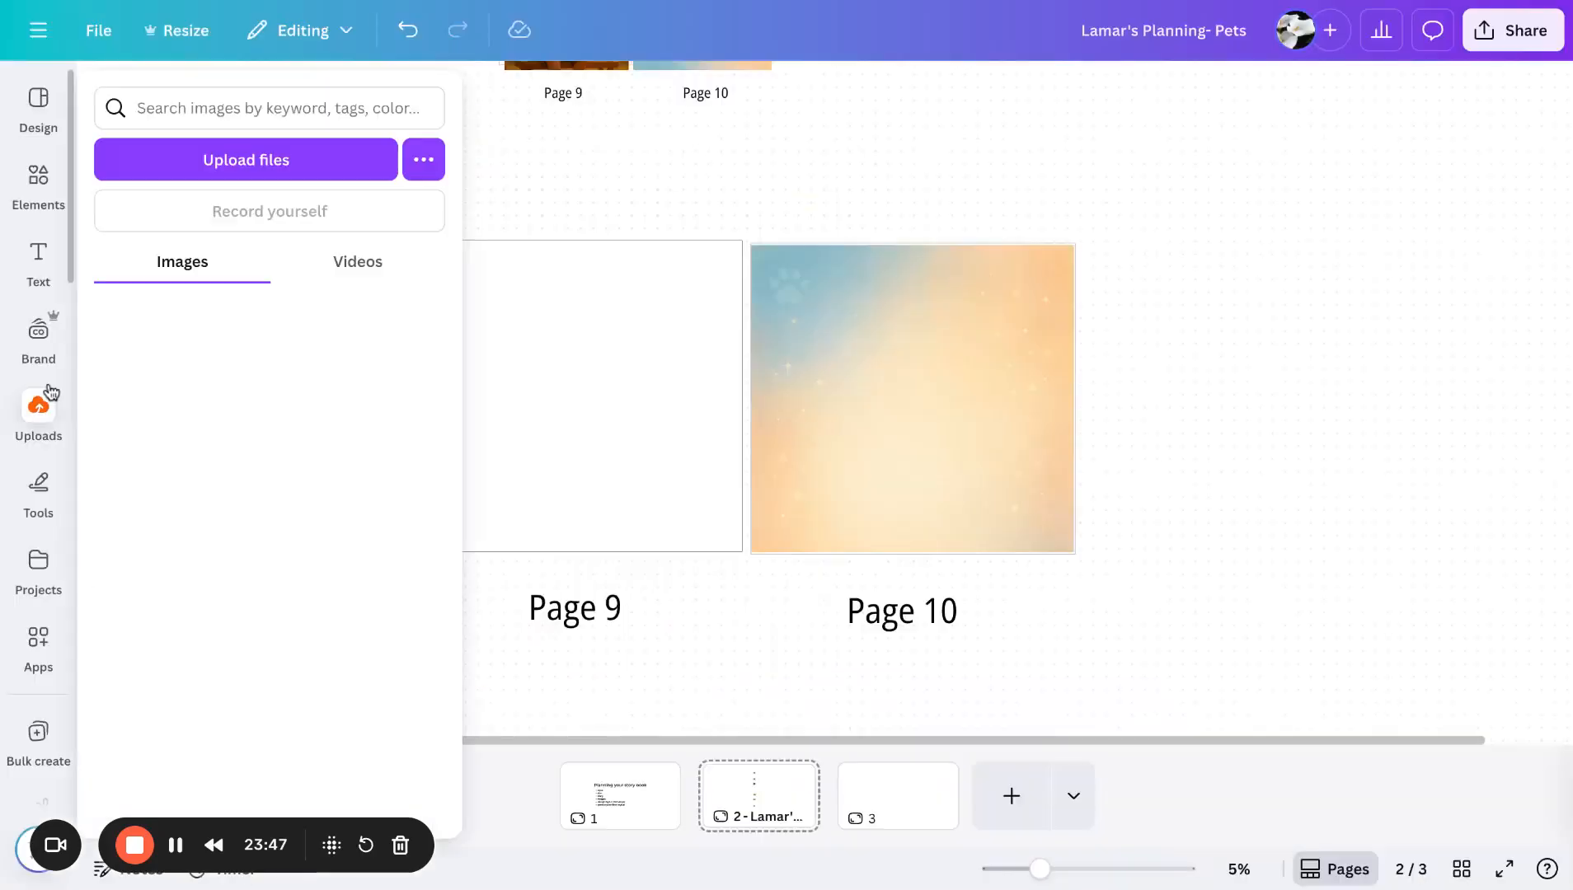
- Add the Lamar-with-chinchillas illustration from the Lamar Pets uploads folder onto the new blank spread
click(48, 440)
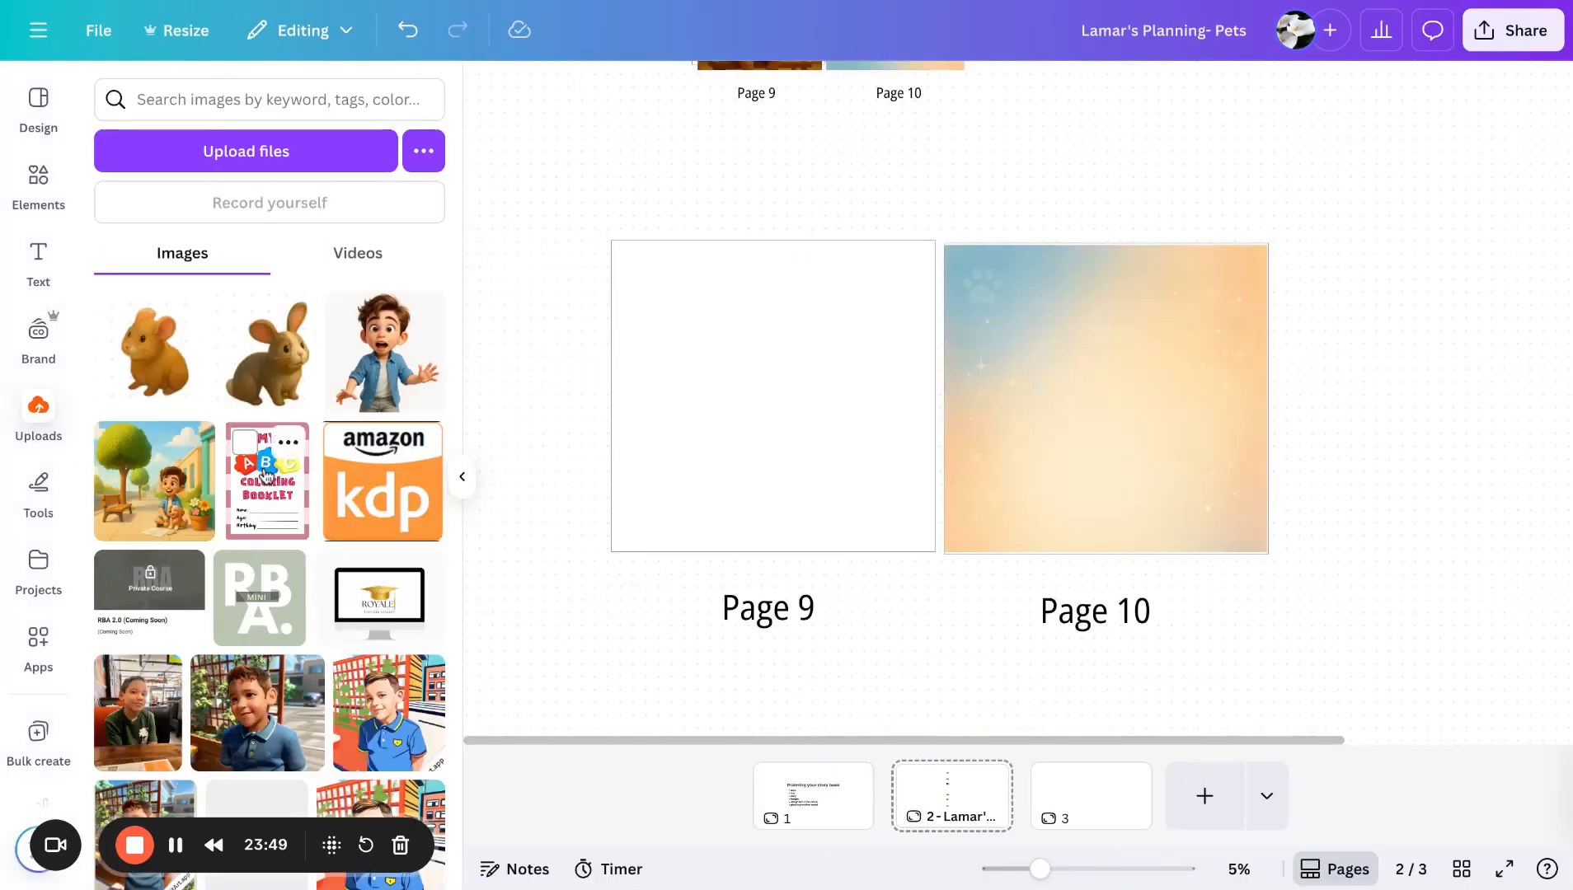
scroll(290, 547, down, 2)
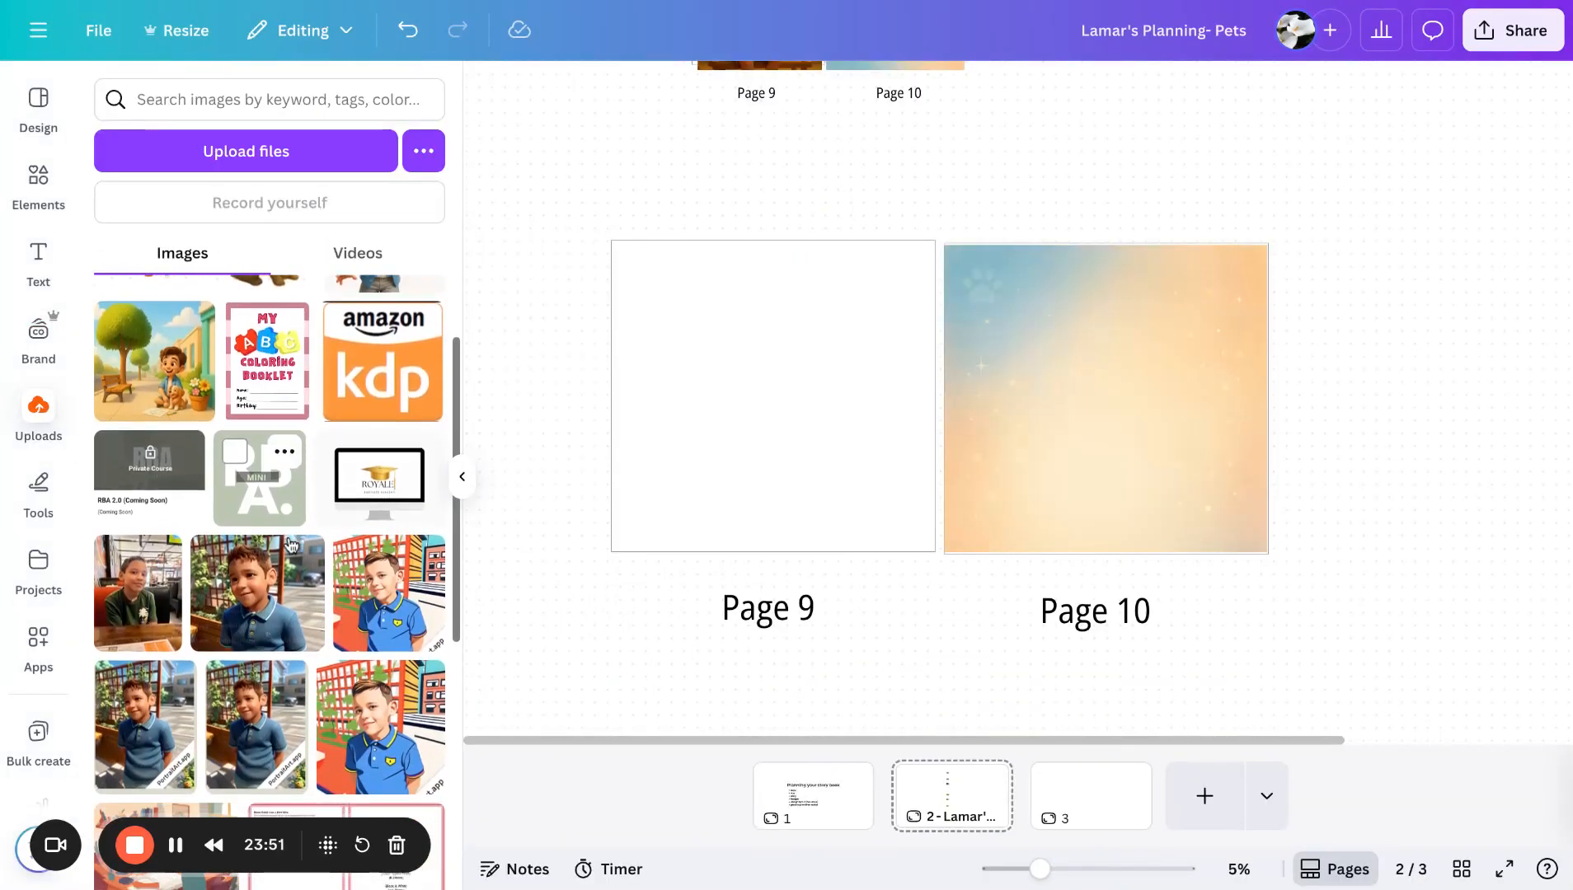
scroll(290, 546, up, 2)
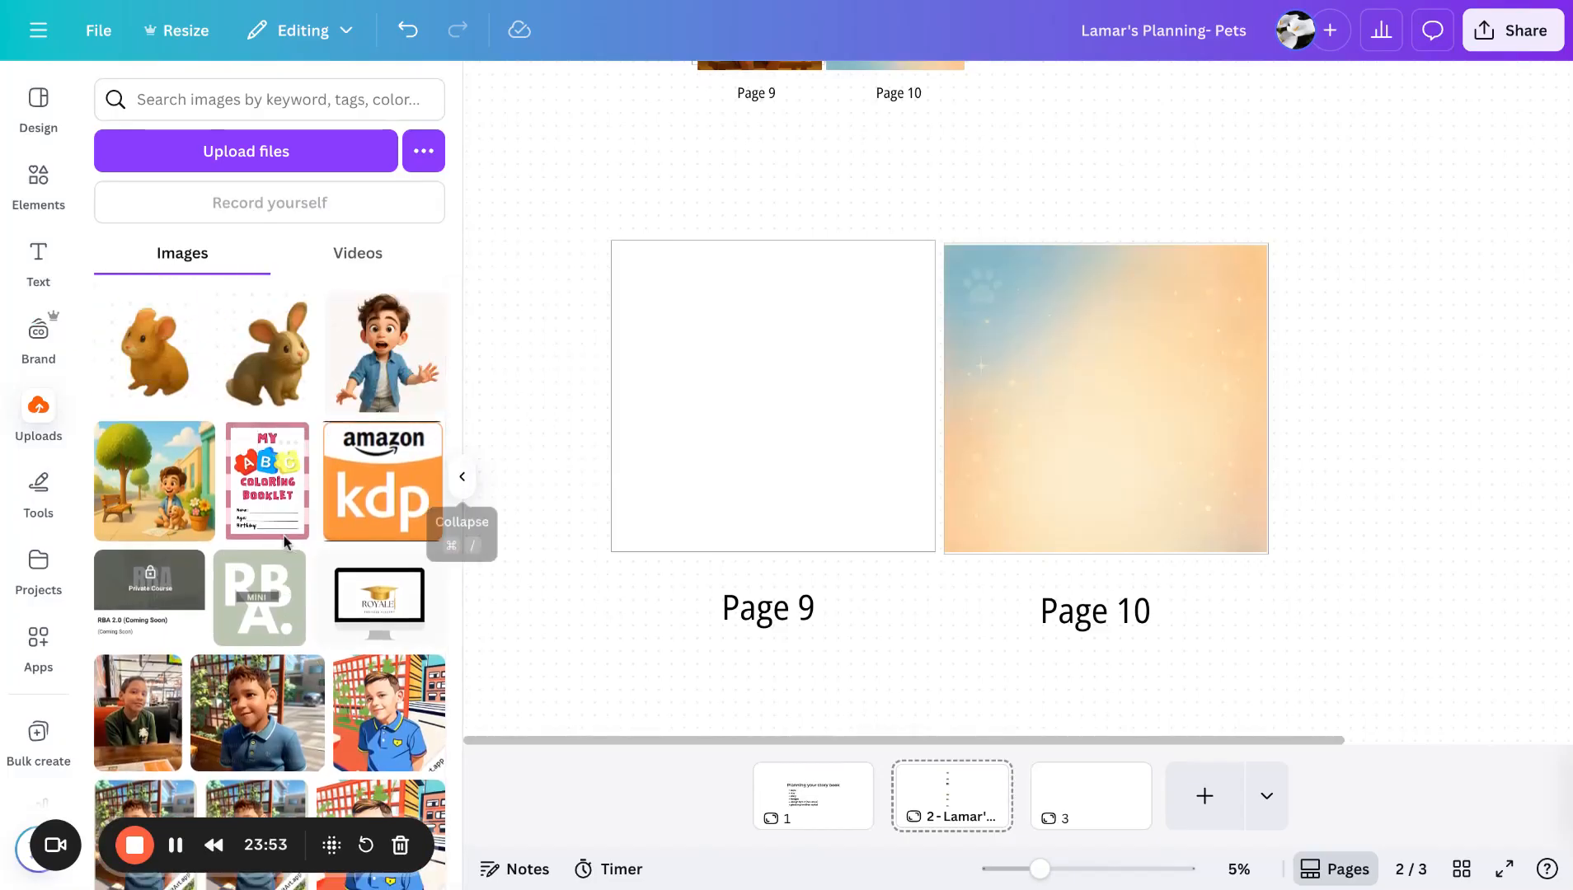
scroll(284, 535, down, 2)
scroll(284, 534, up, 2)
scroll(33, 627, down, 8)
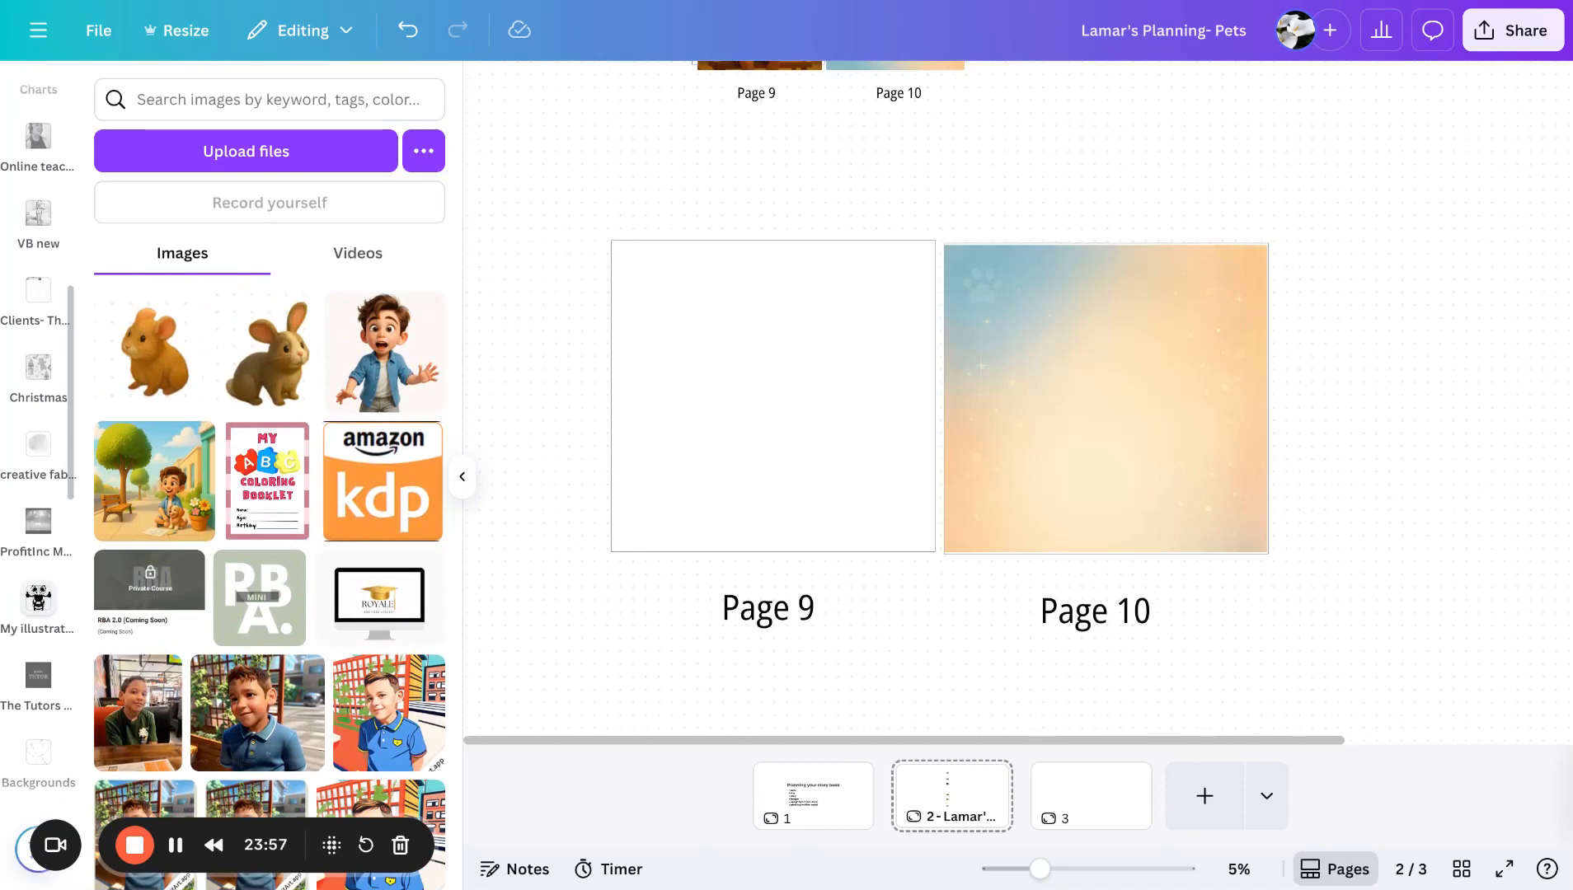
scroll(37, 577, down, 10)
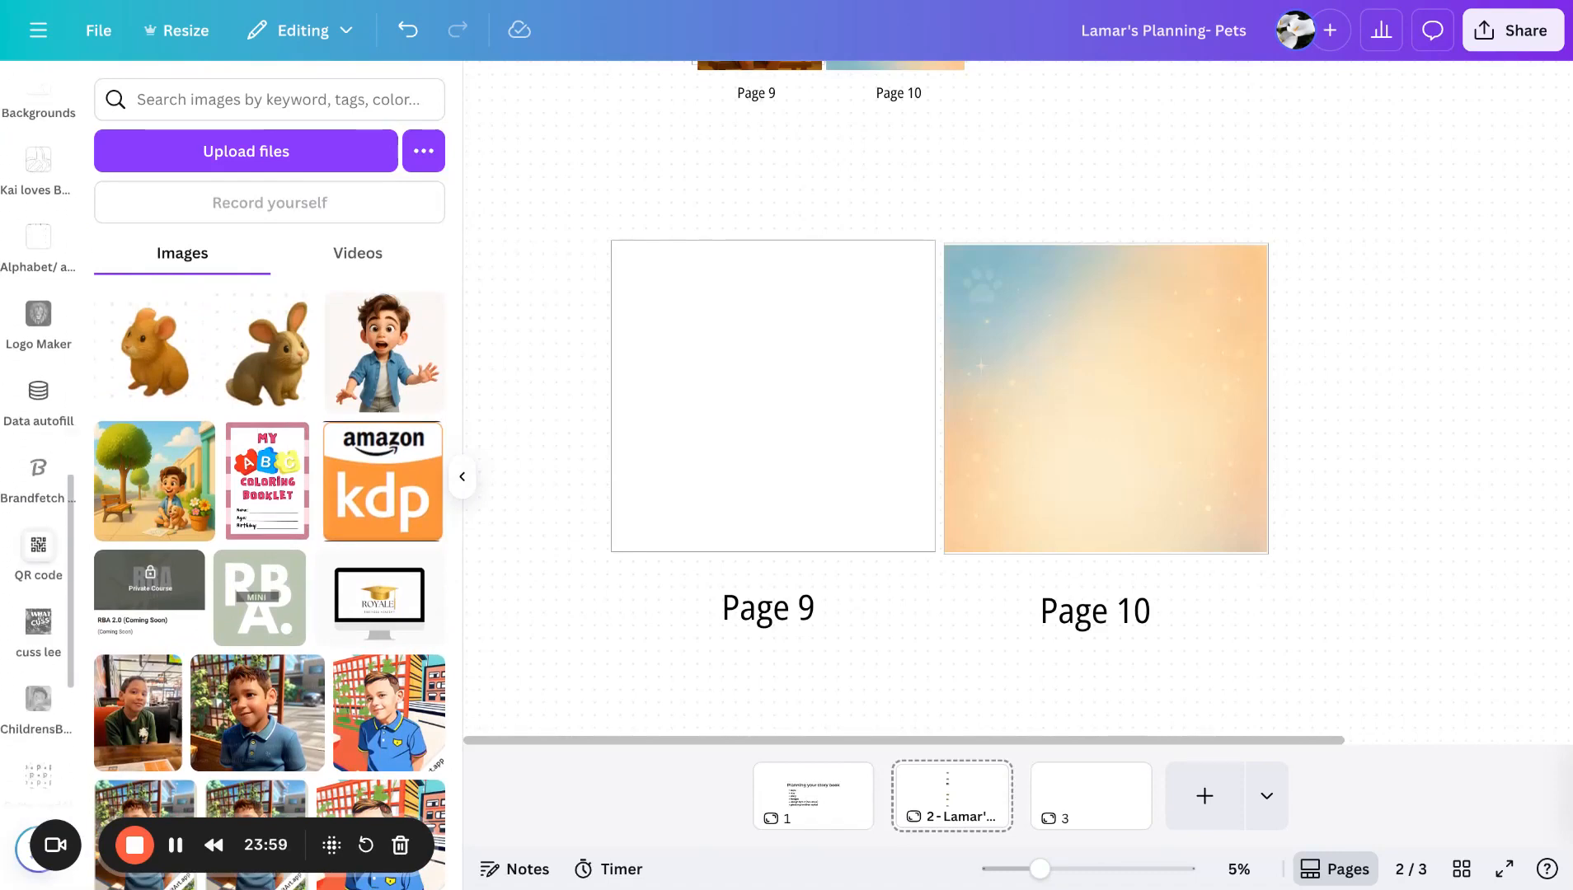
scroll(37, 577, down, 5)
click(38, 614)
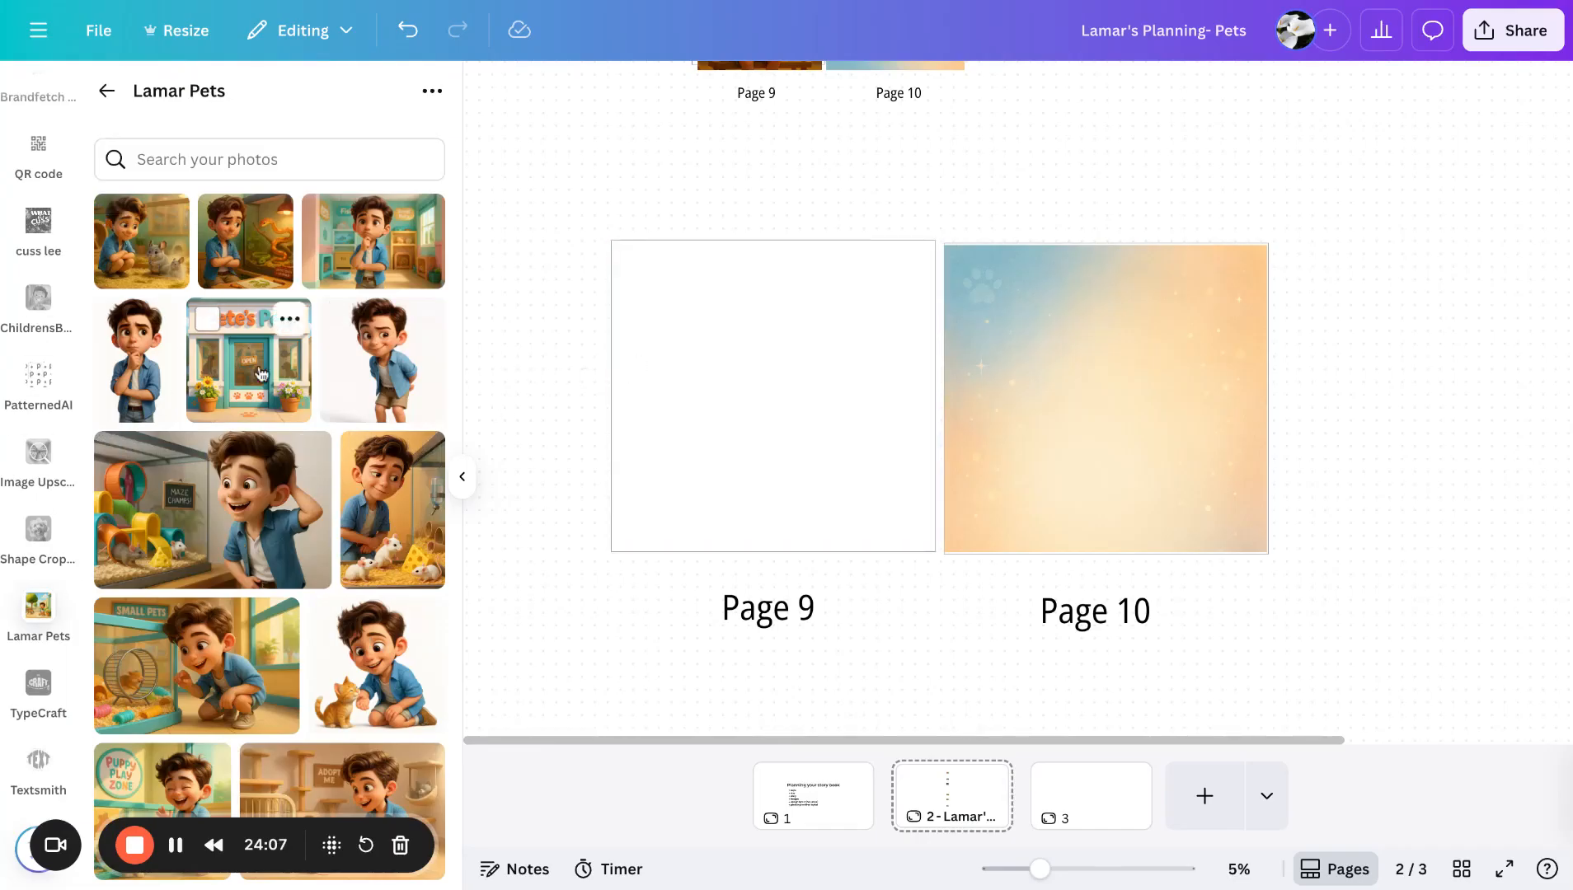
drag(151, 271, 1019, 453)
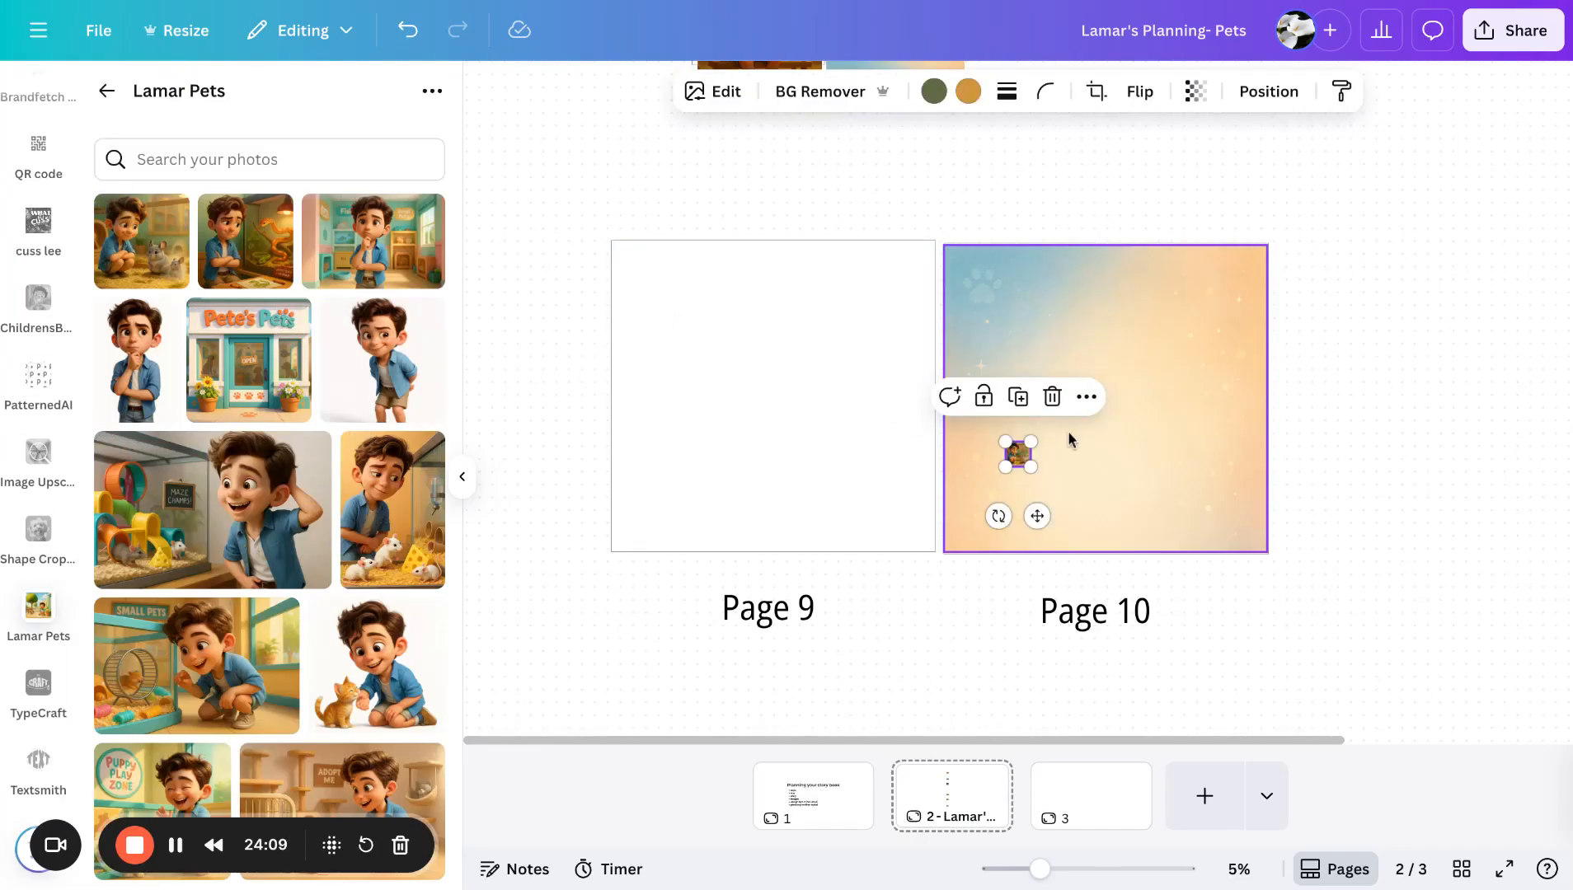
click(462, 491)
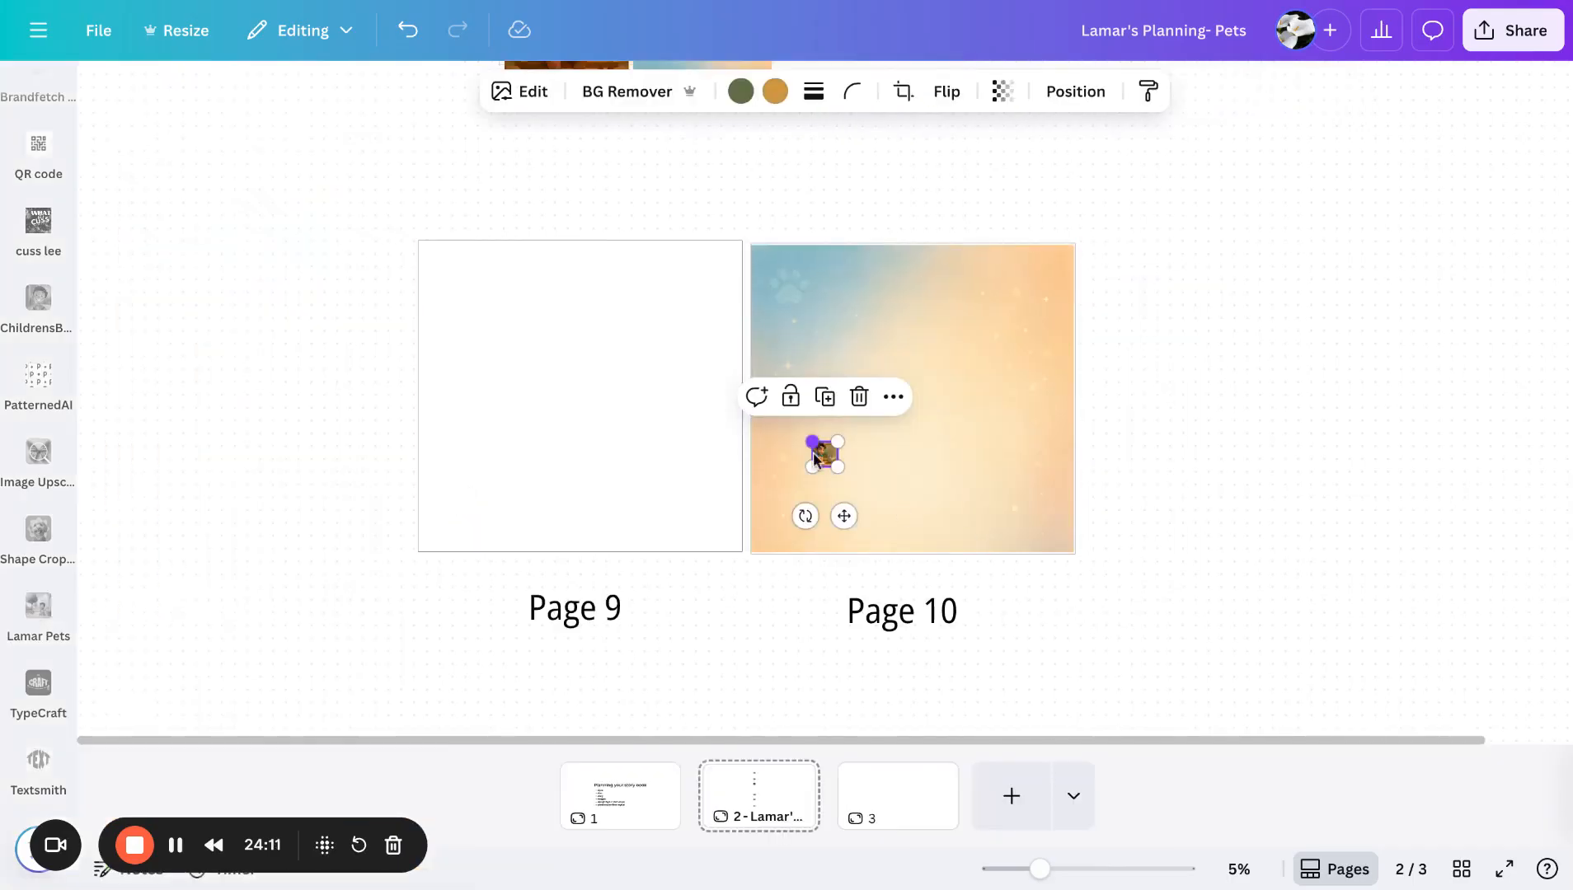
- Enlarge the chinchilla illustration and position it to fill the new spread's Page 9
drag(811, 443, 610, 239)
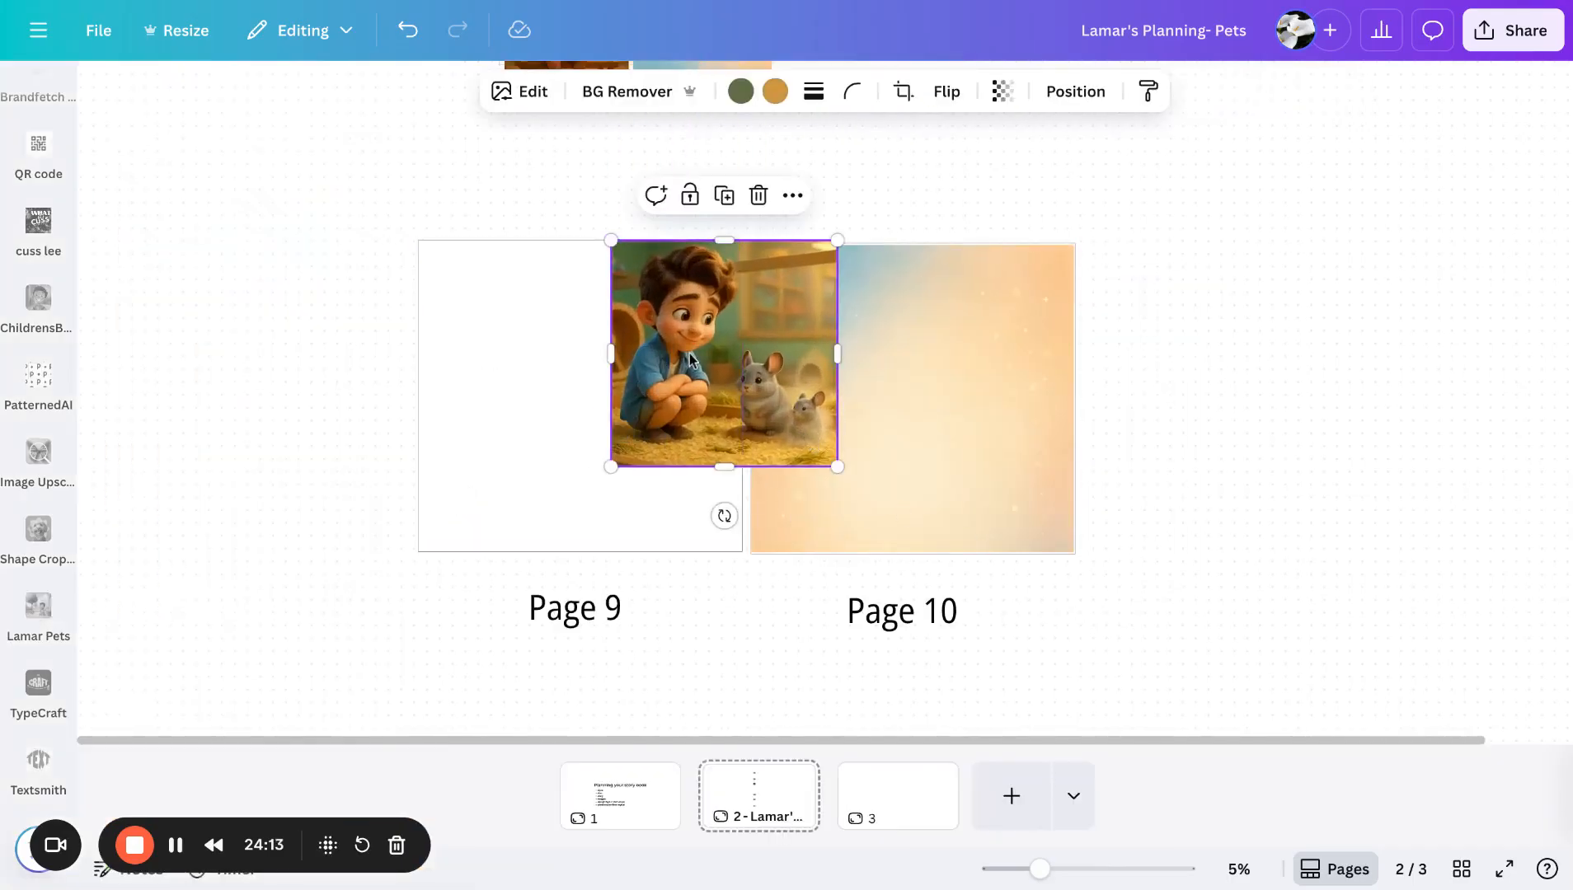
drag(689, 356, 496, 356)
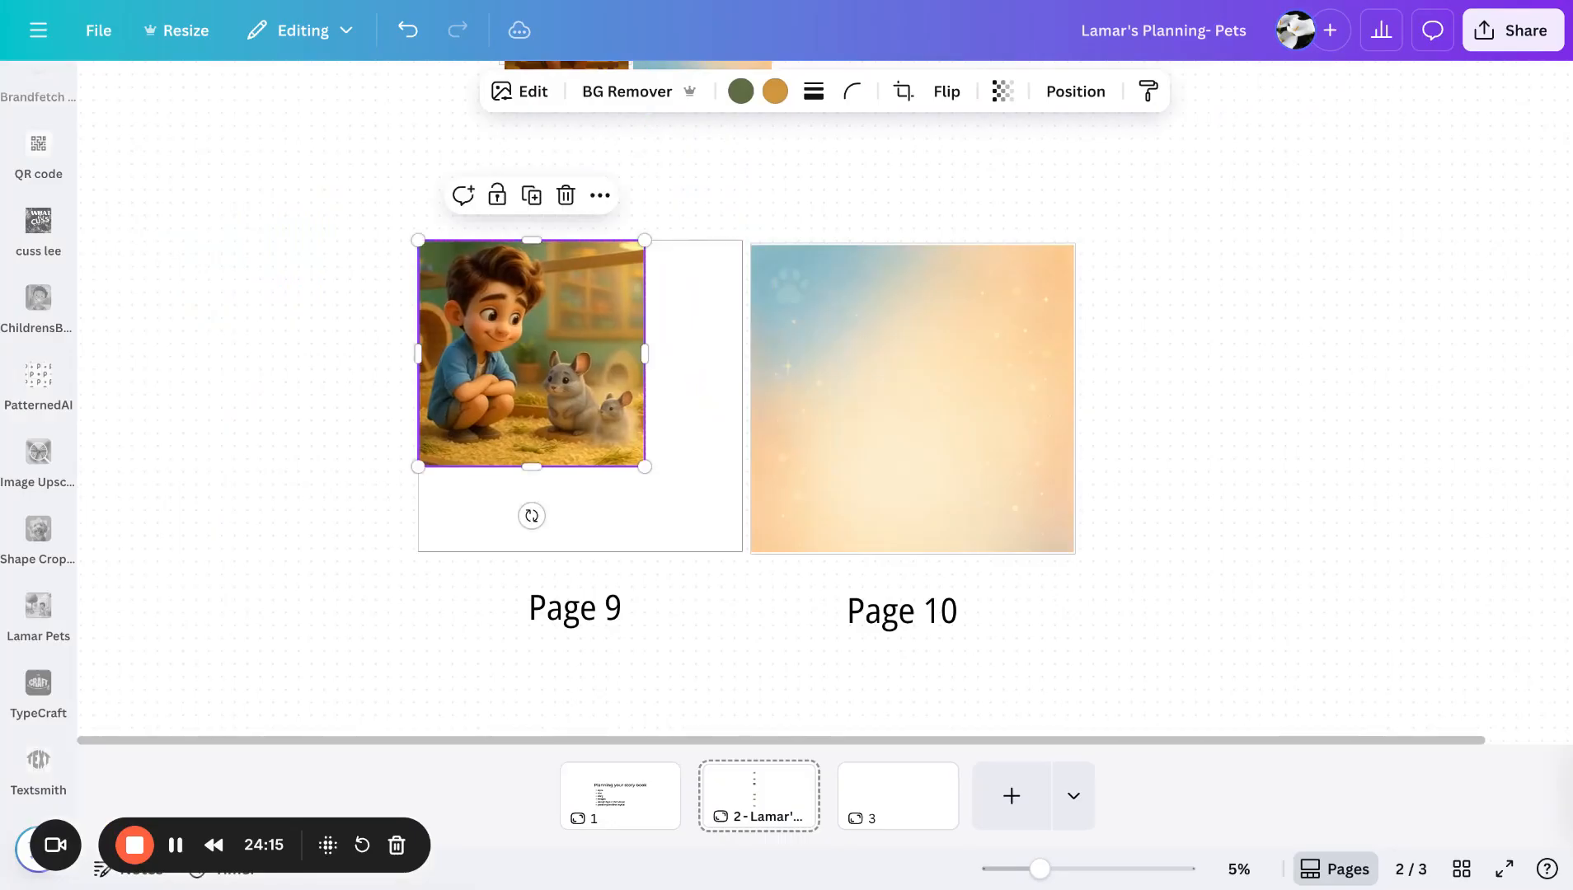
drag(655, 471, 741, 563)
click(721, 654)
click(593, 391)
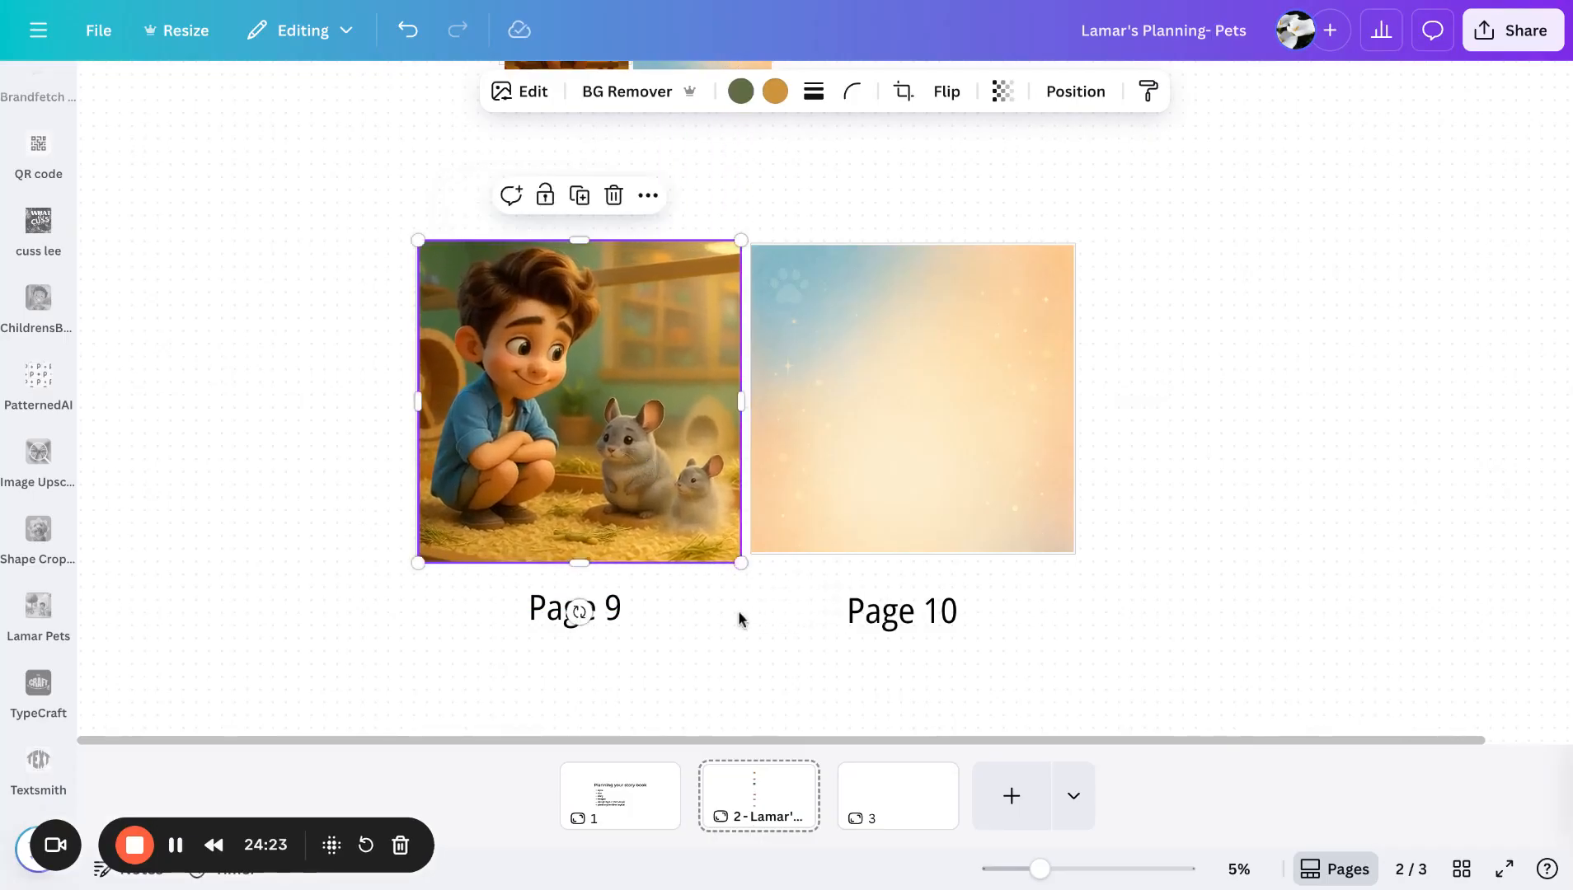
- Stretch the Page 10 background slightly at its lower right corner to match the illustration's height
click(739, 618)
click(606, 419)
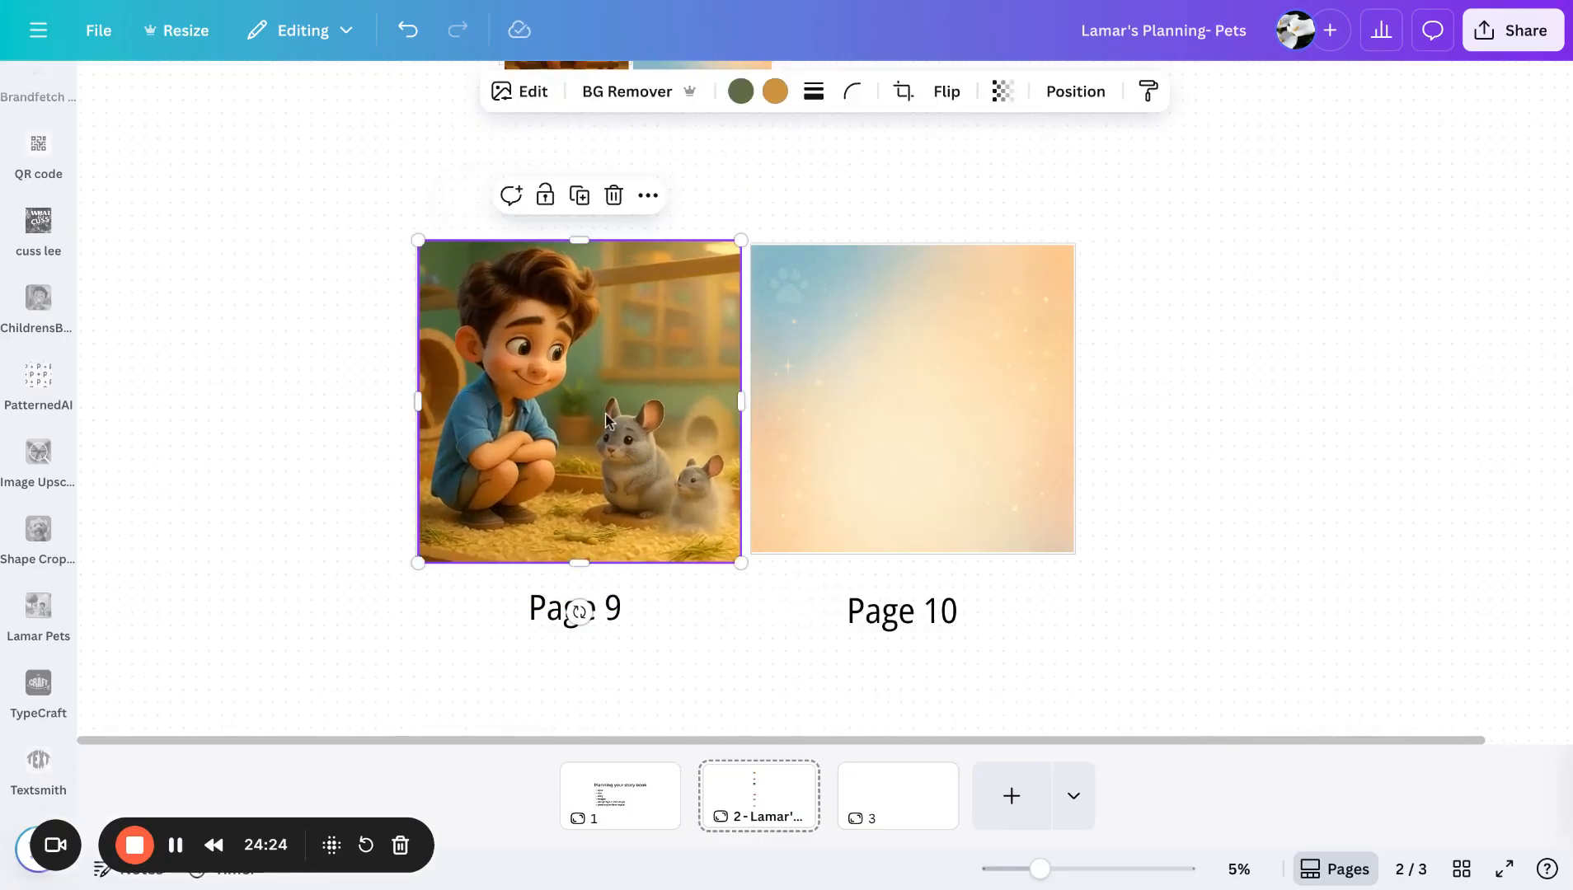
click(925, 430)
drag(1073, 553, 1085, 563)
key(Escape)
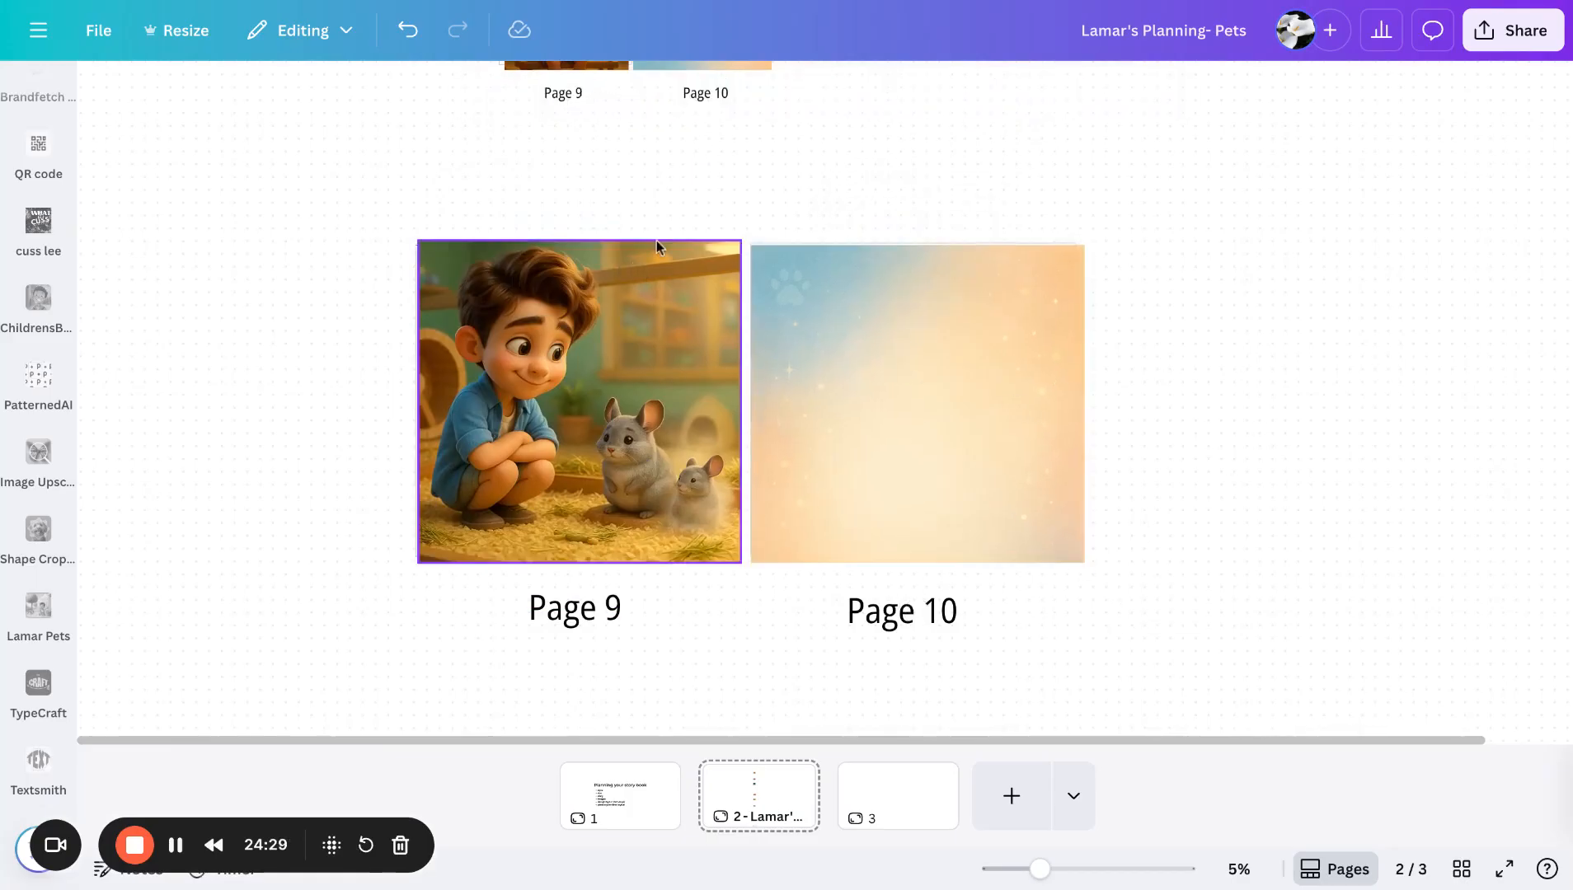
- Switch to the Lamar wants a pet document and copy the PAGE 16 story text verses
click(575, 4)
scroll(628, 509, down, 1)
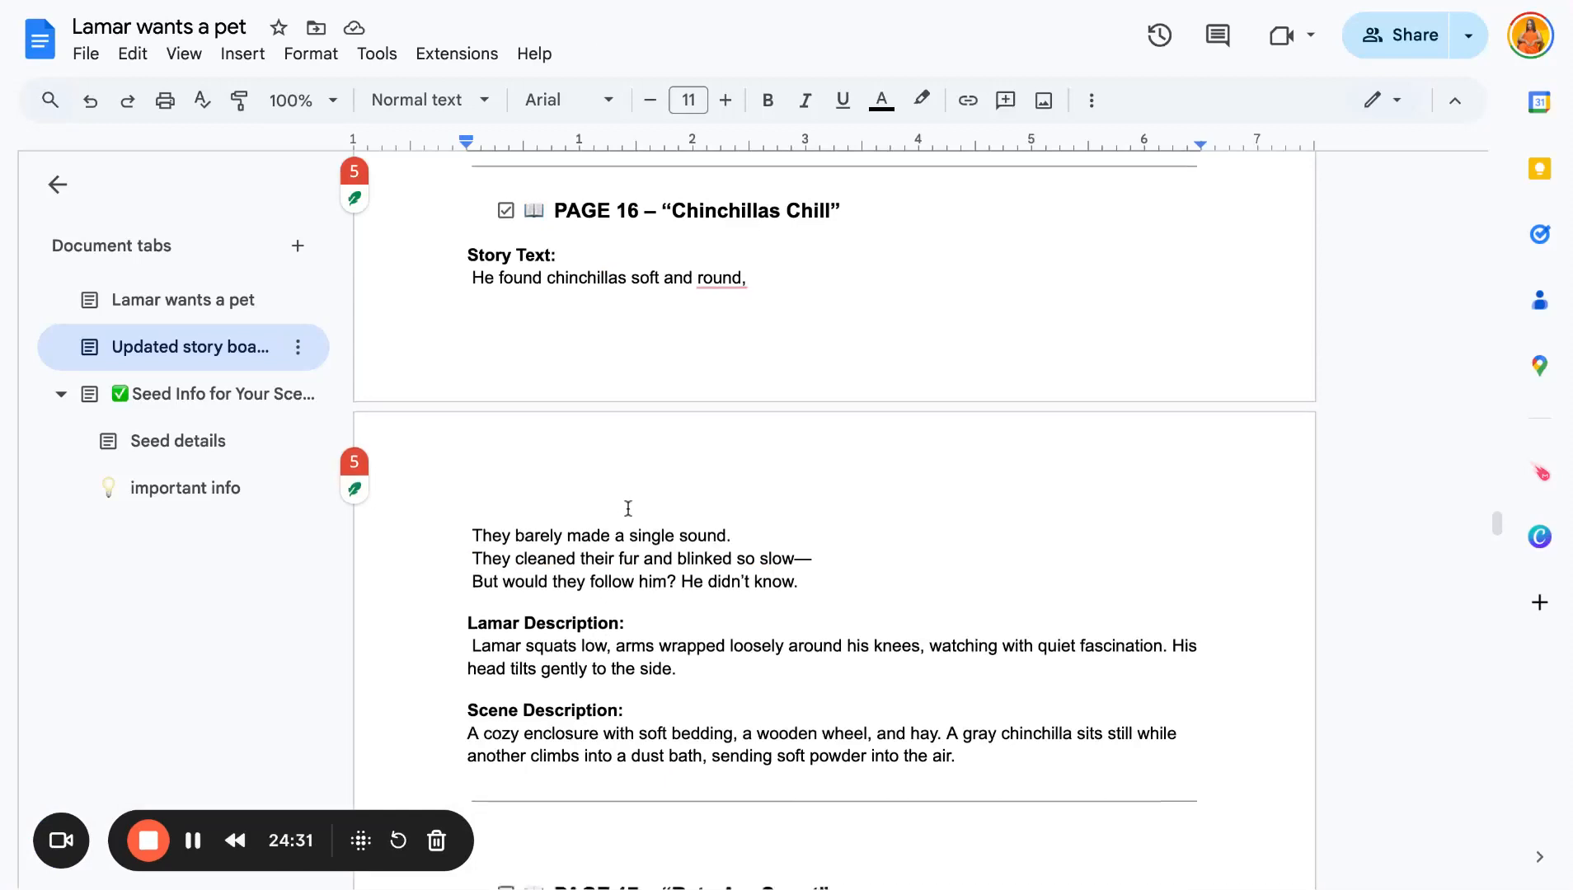
scroll(628, 509, down, 2)
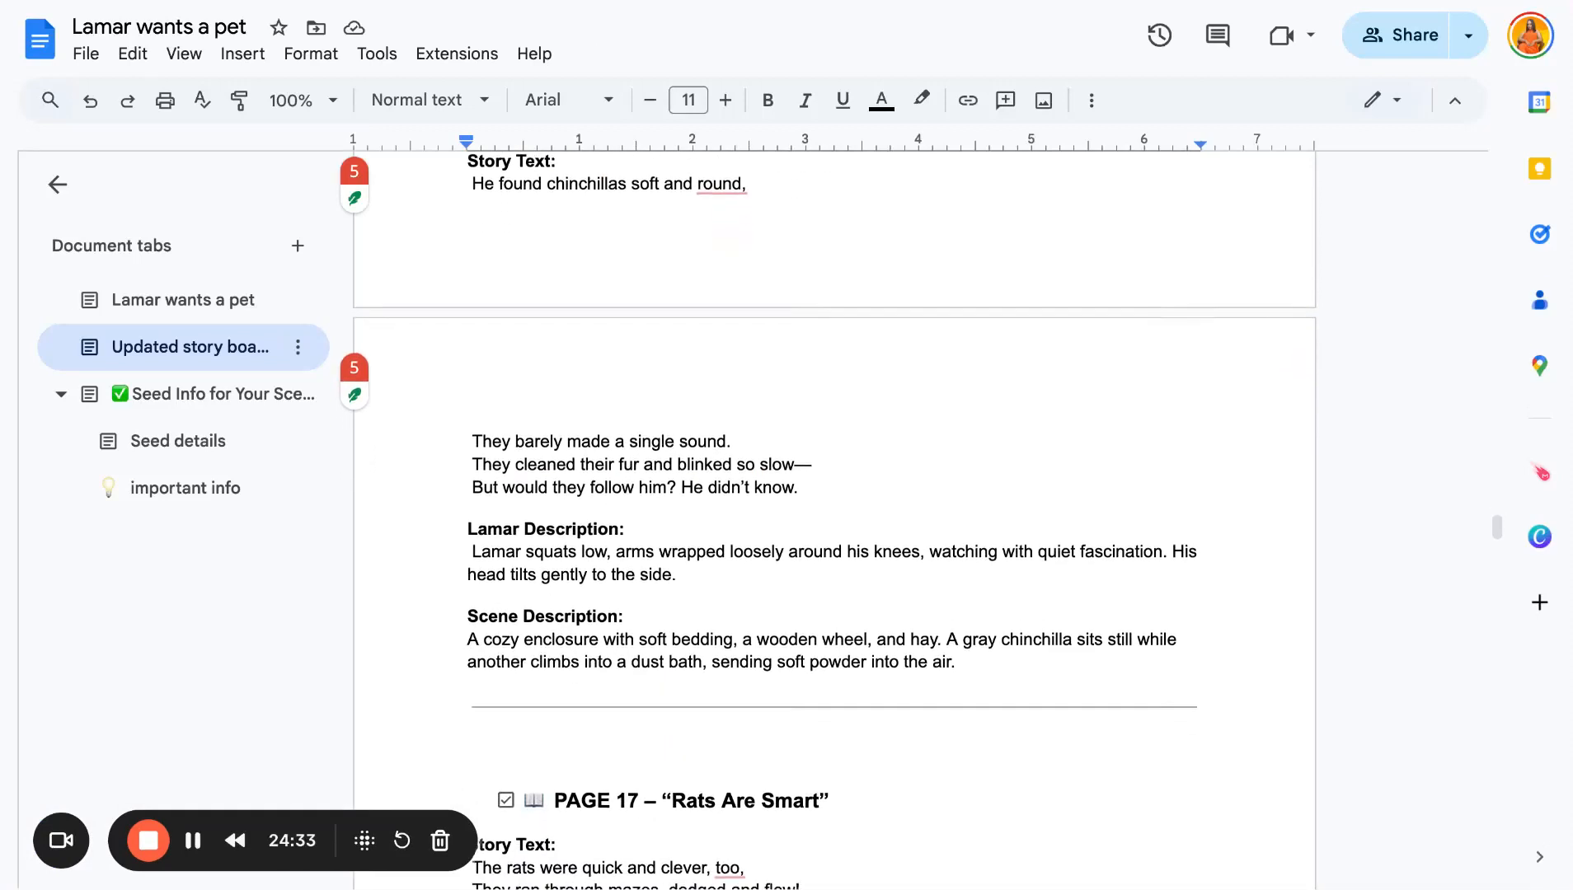
scroll(794, 548, up, 1)
shift+click(811, 531)
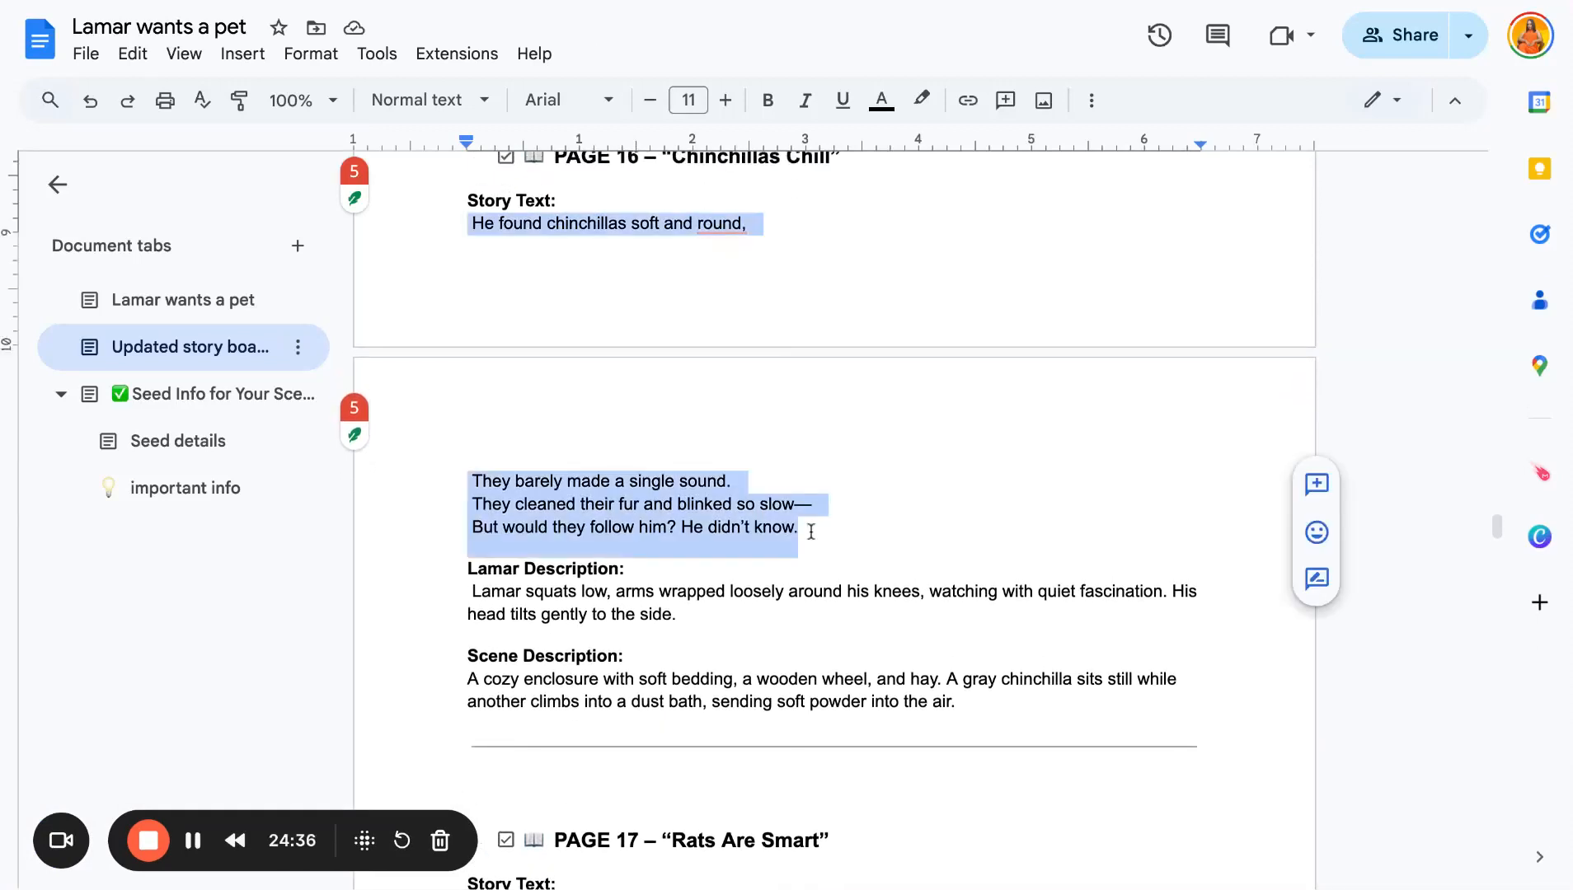
- Paste the story text onto the spread and place it in Page 9's upper right area, narrowing the text box
click(392, 2)
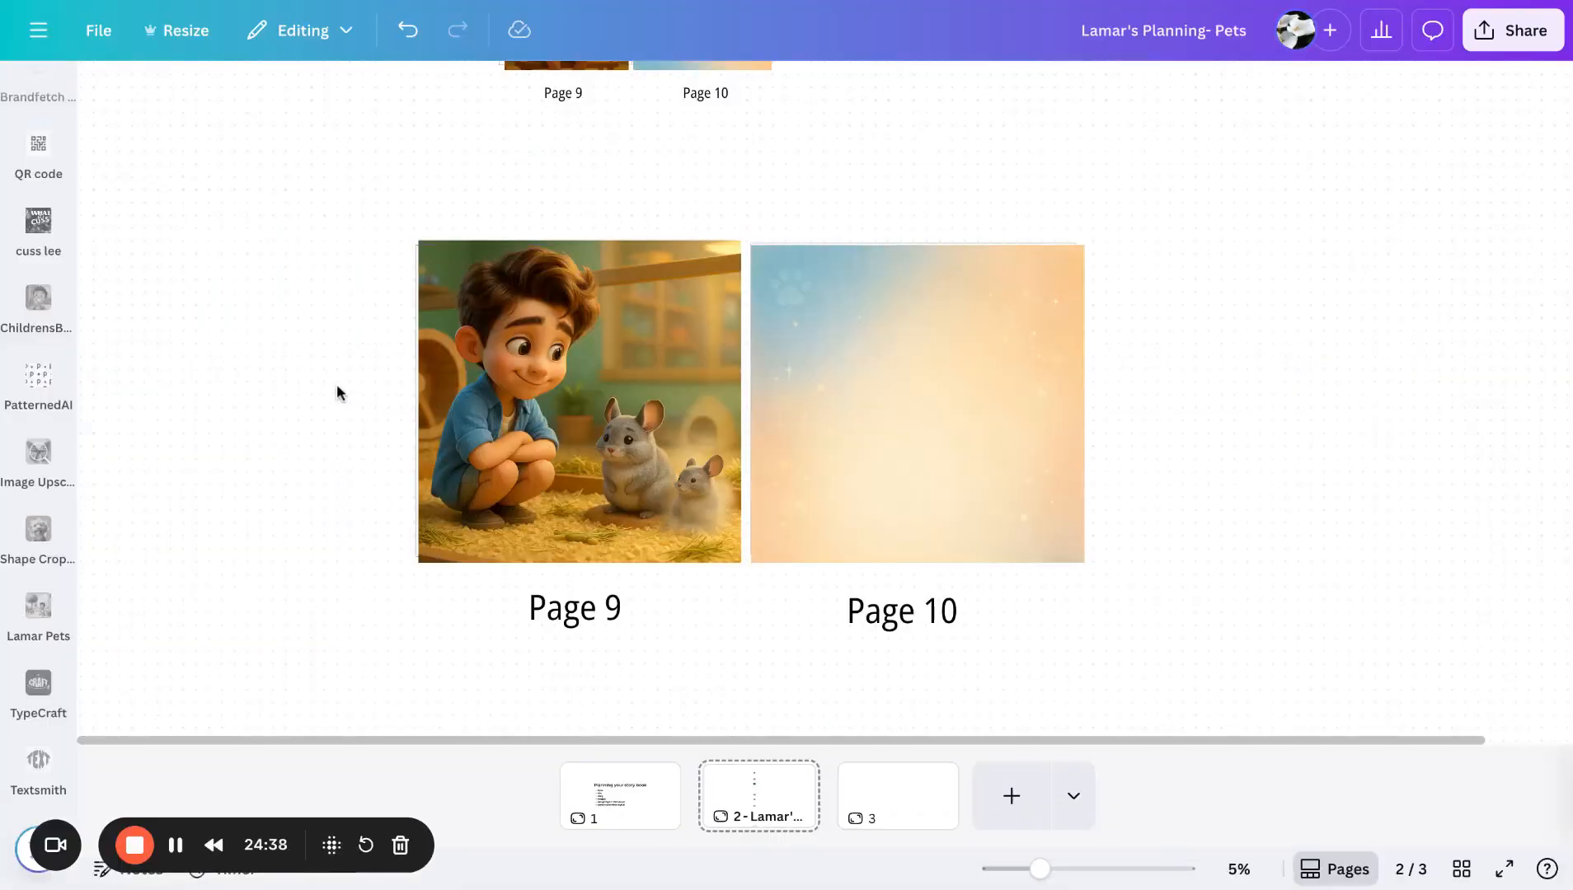
key(ctrl+v)
drag(806, 451, 674, 411)
drag(775, 510, 683, 409)
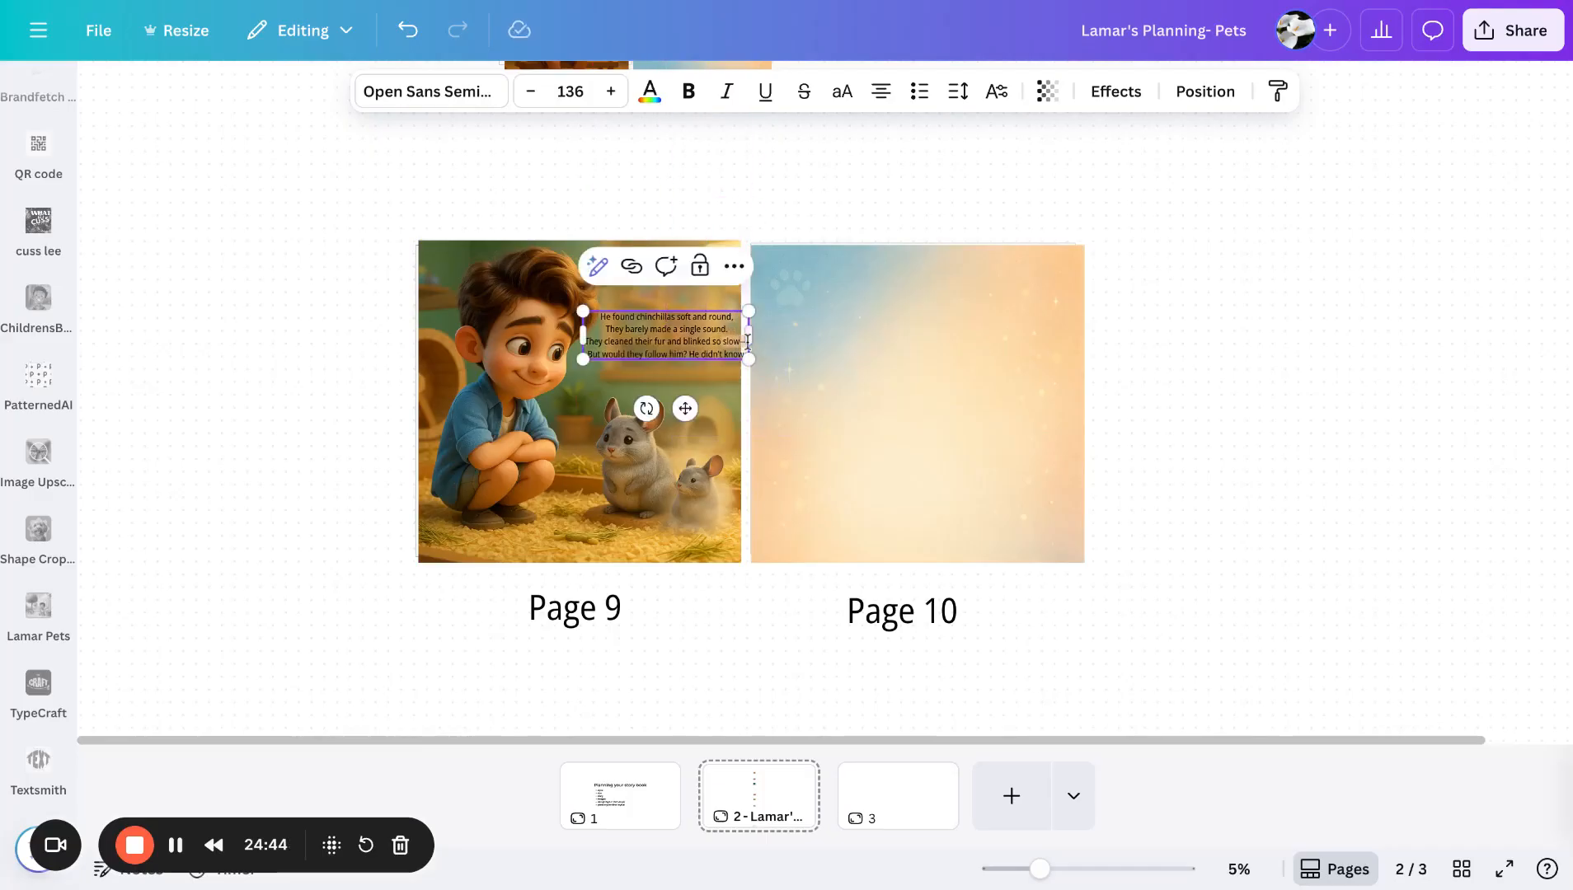
drag(754, 331, 666, 343)
click(1199, 305)
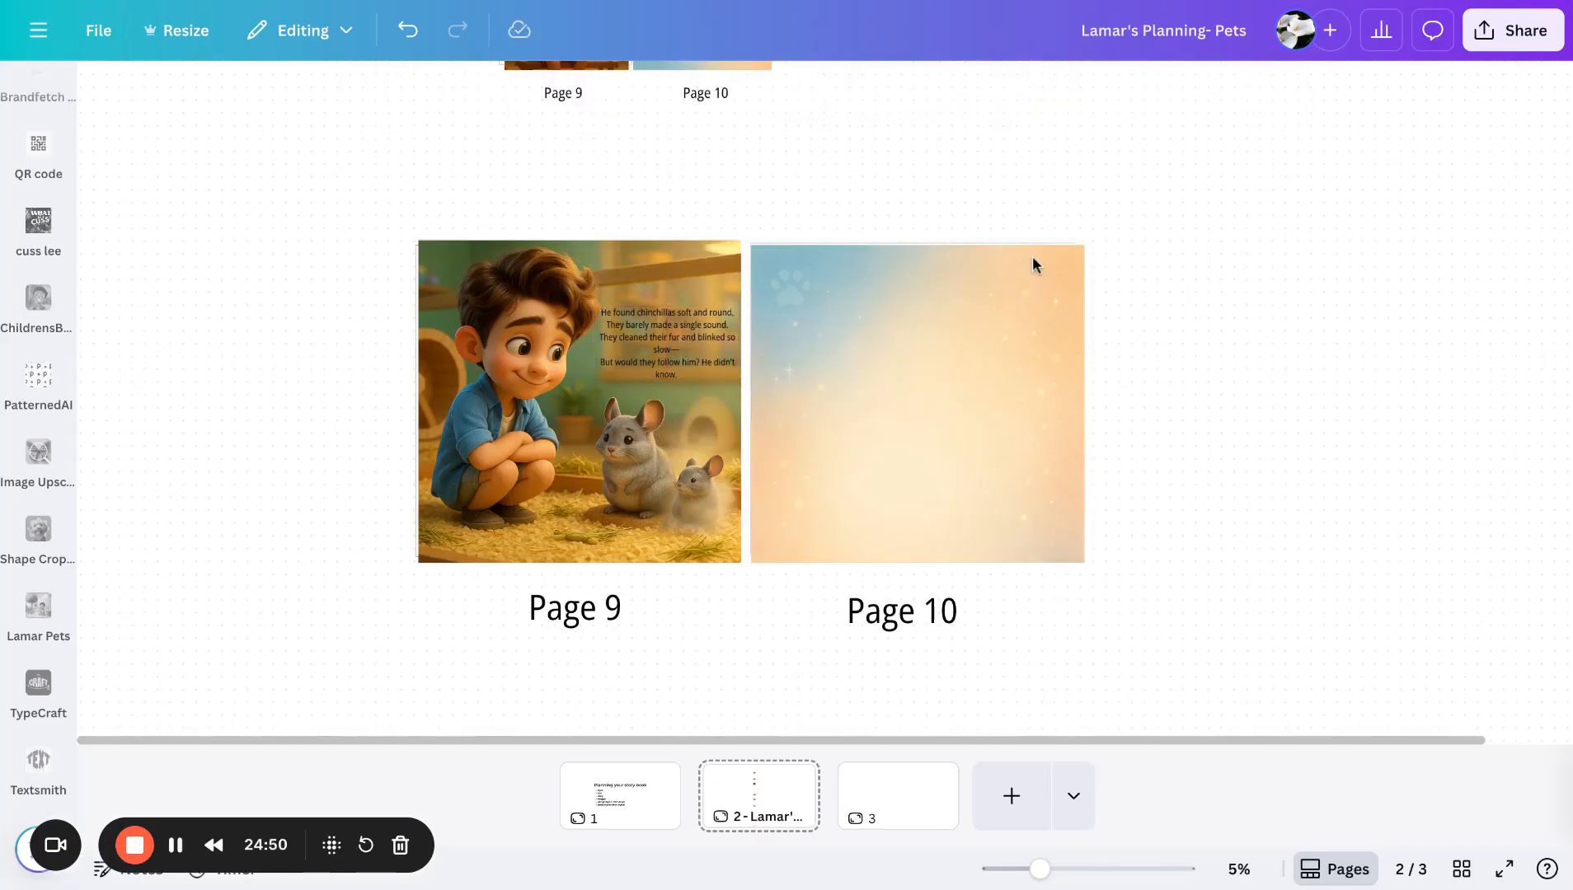
scroll(857, 196, up, 6)
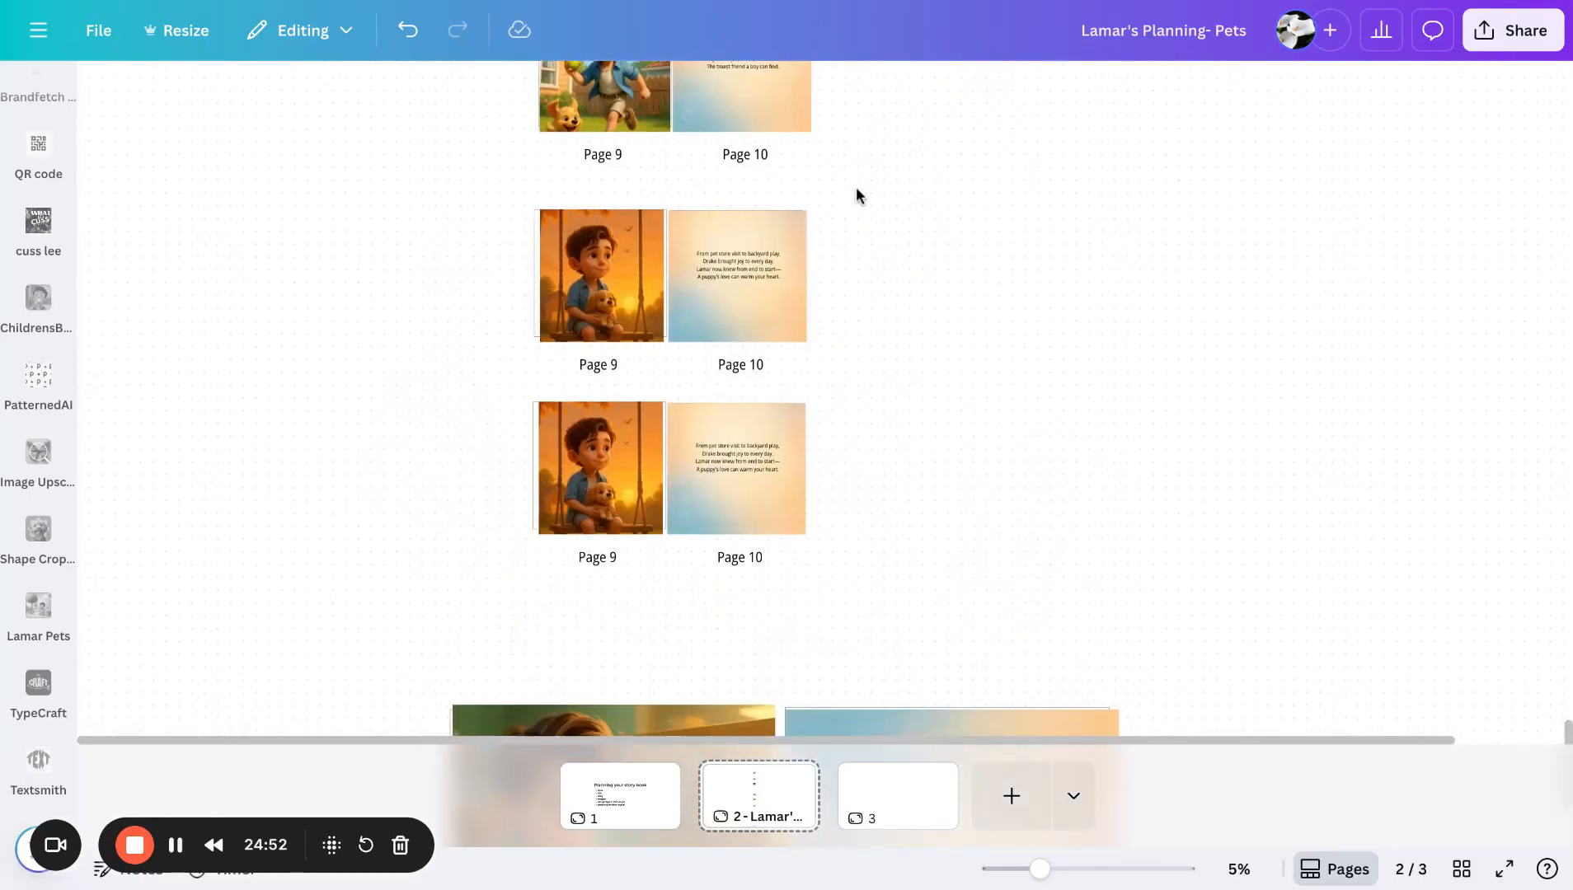
scroll(856, 188, down, 7)
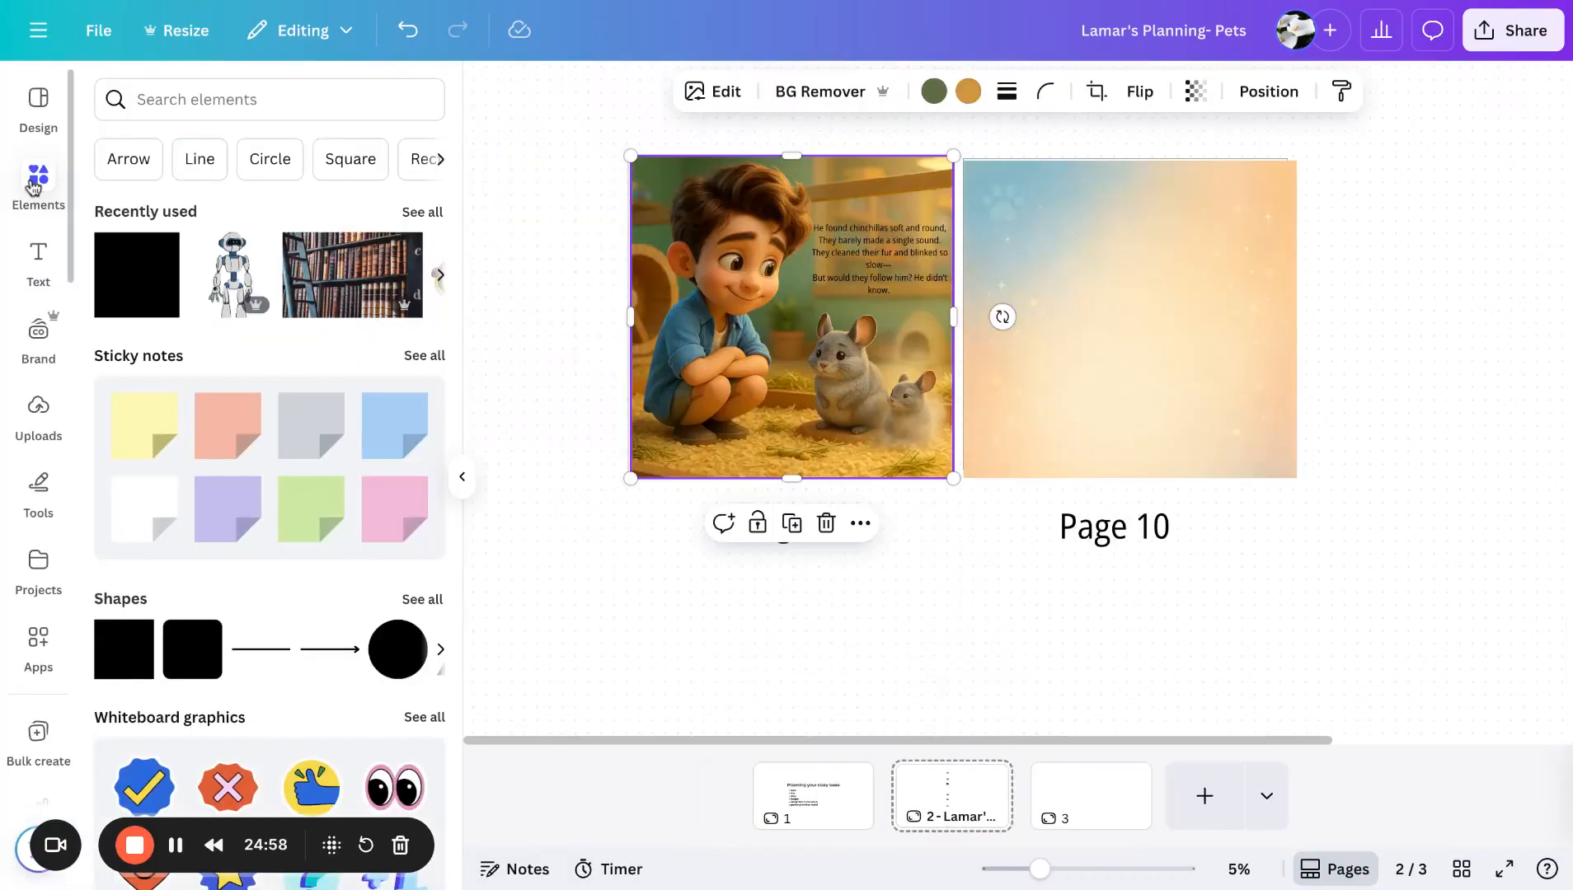
click(220, 100)
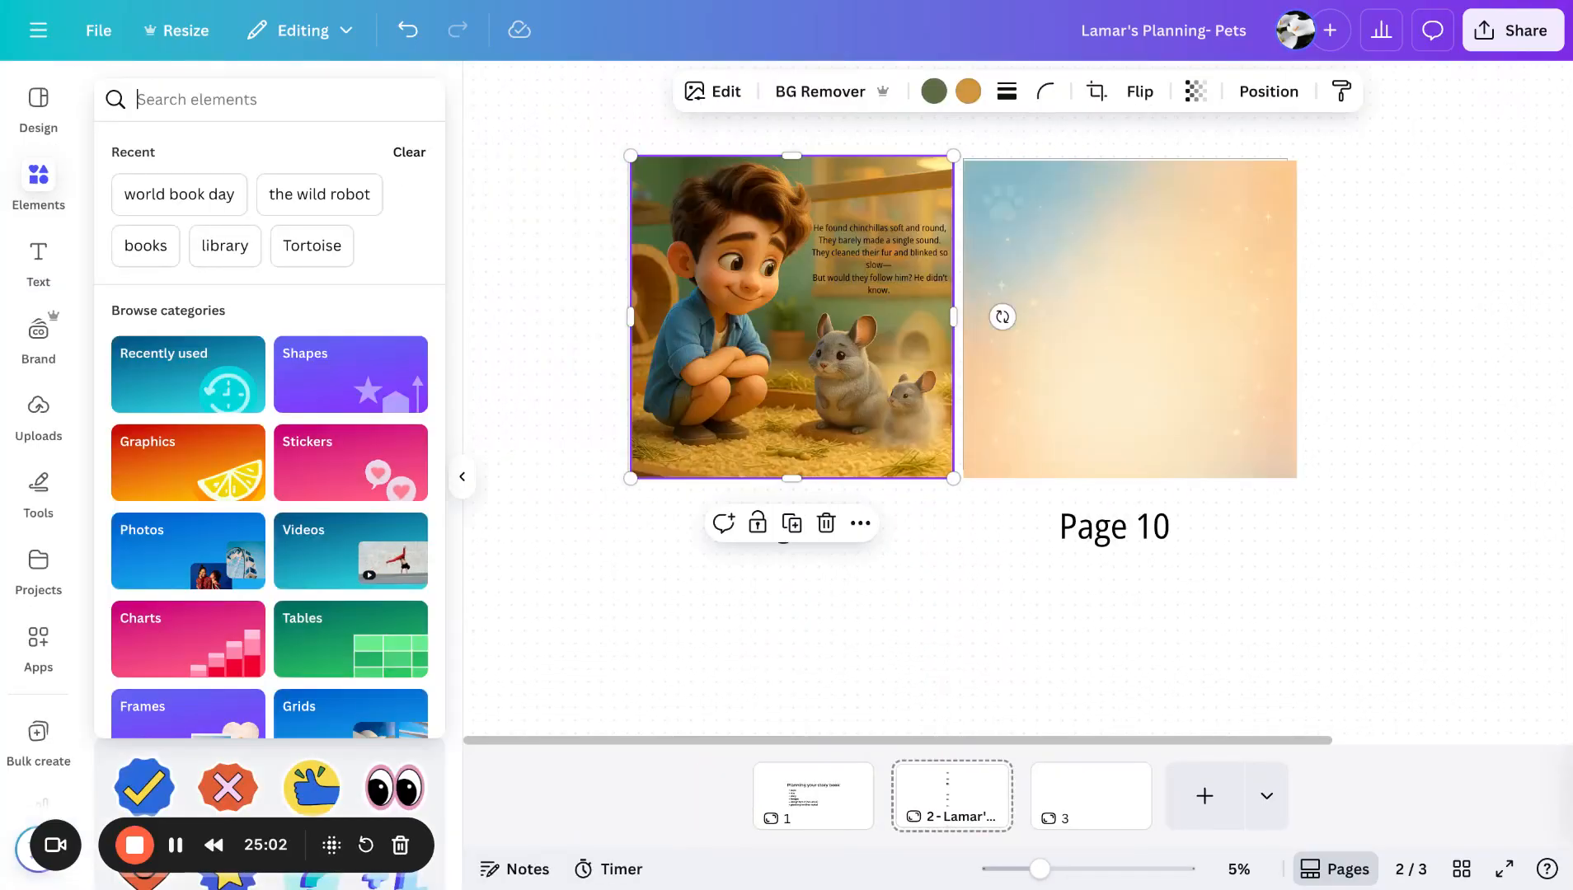
click(540, 413)
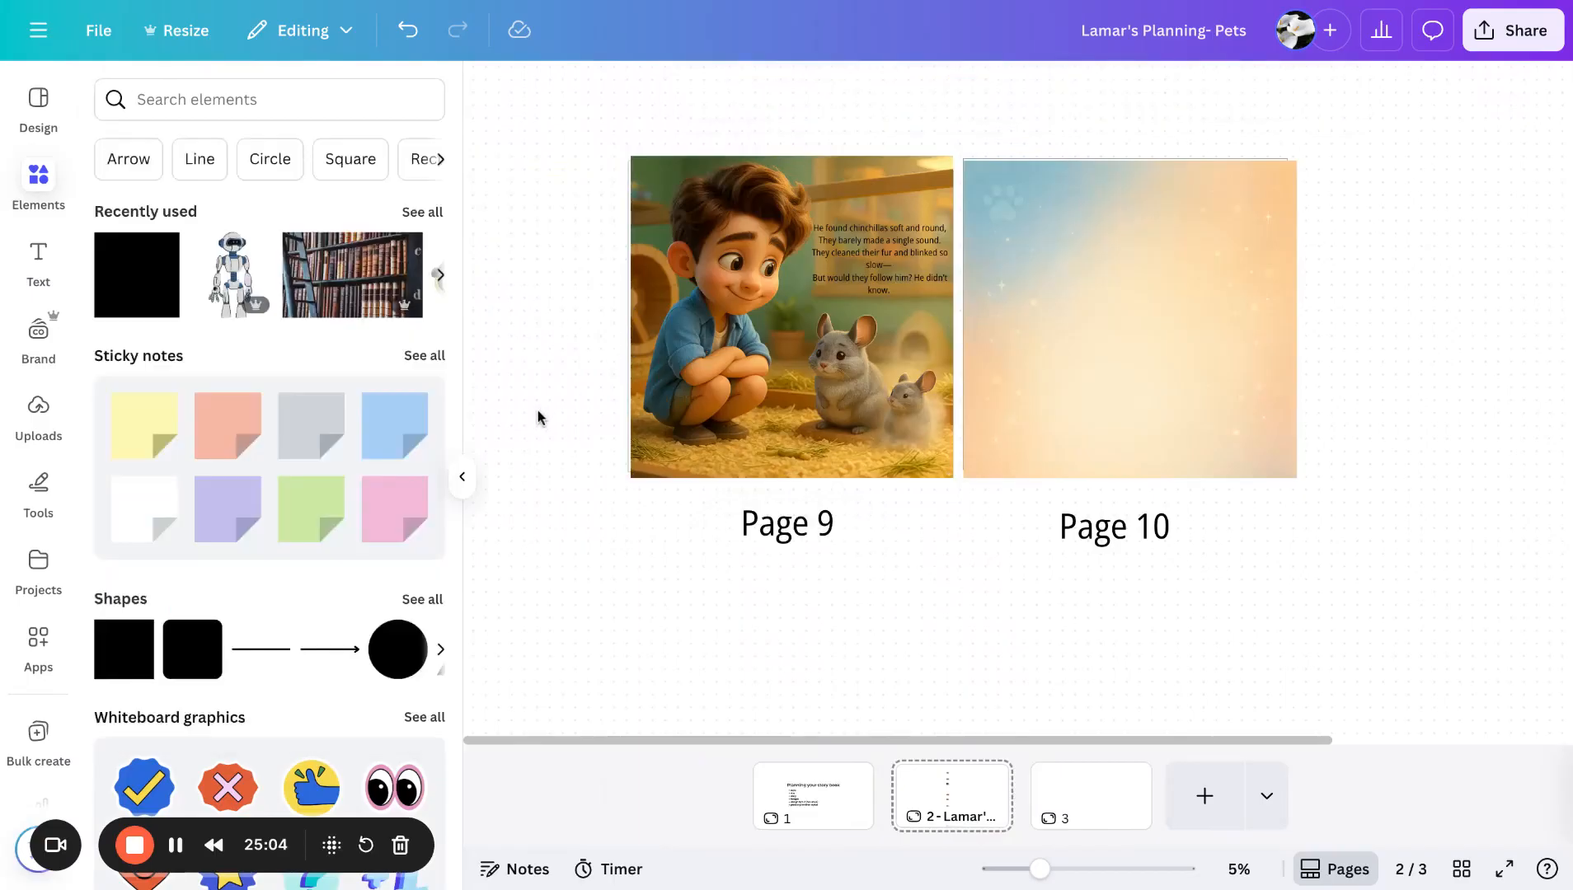
click(466, 488)
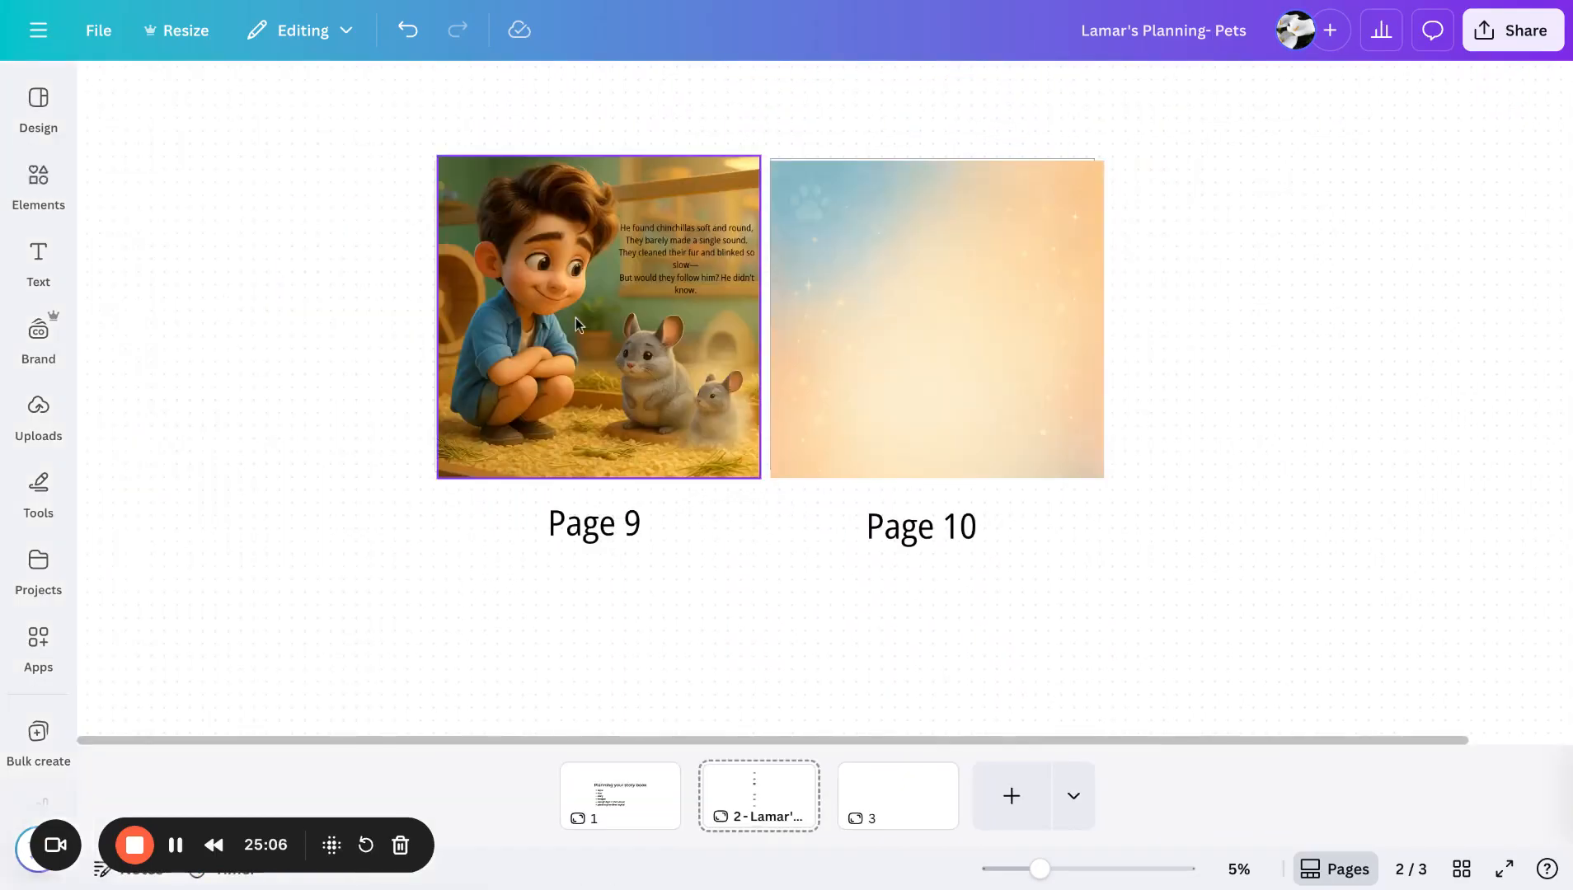
- Apply the Background text effect to the Page 9 story text, then reset its style to None
click(651, 255)
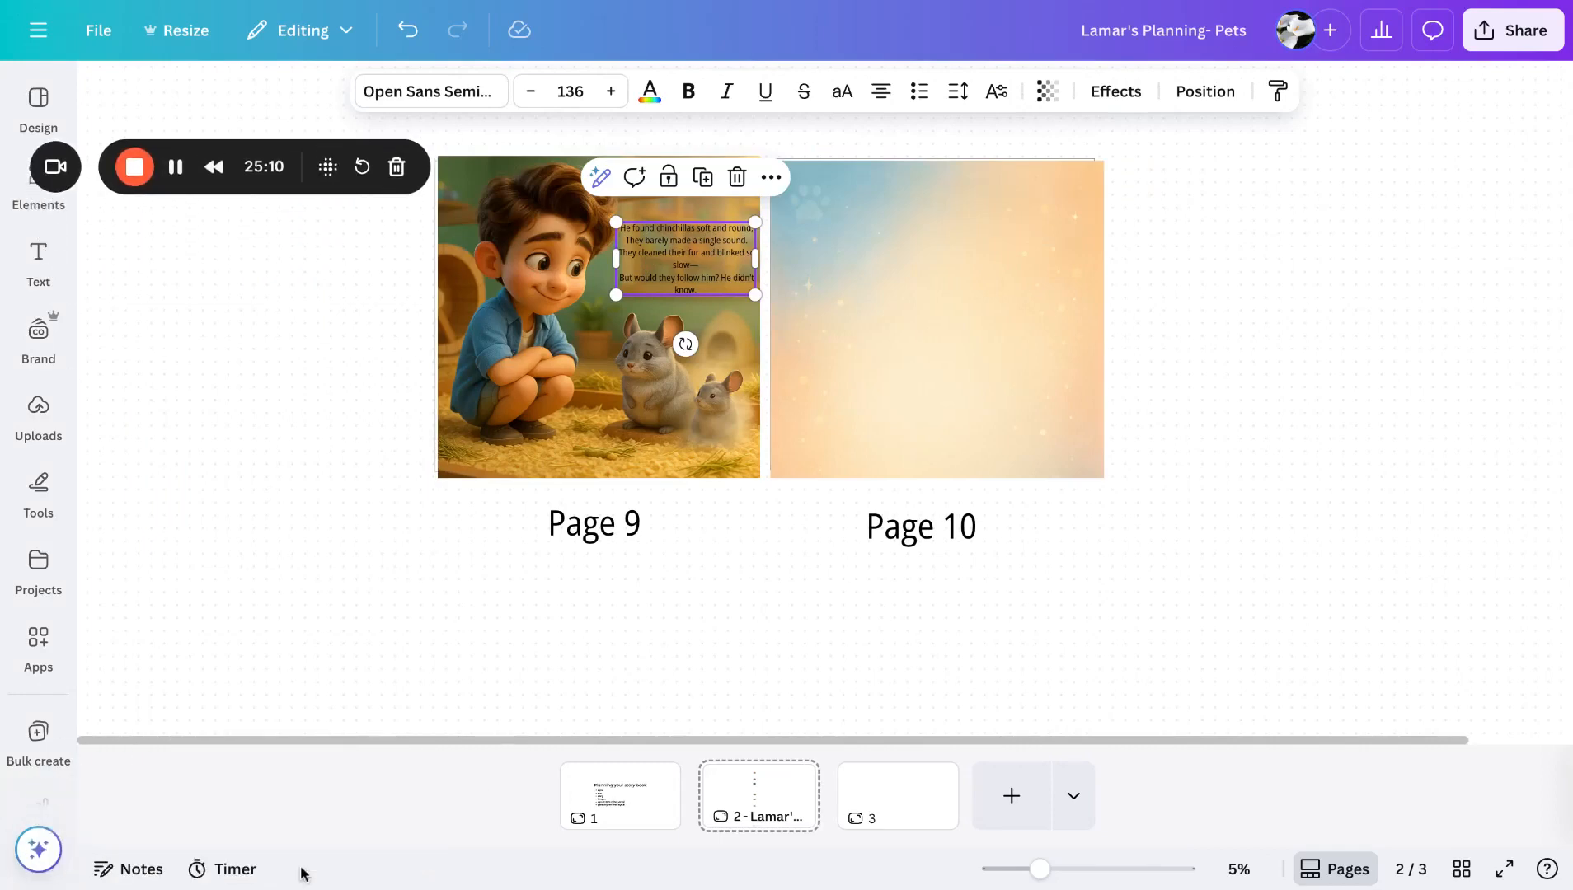
click(34, 850)
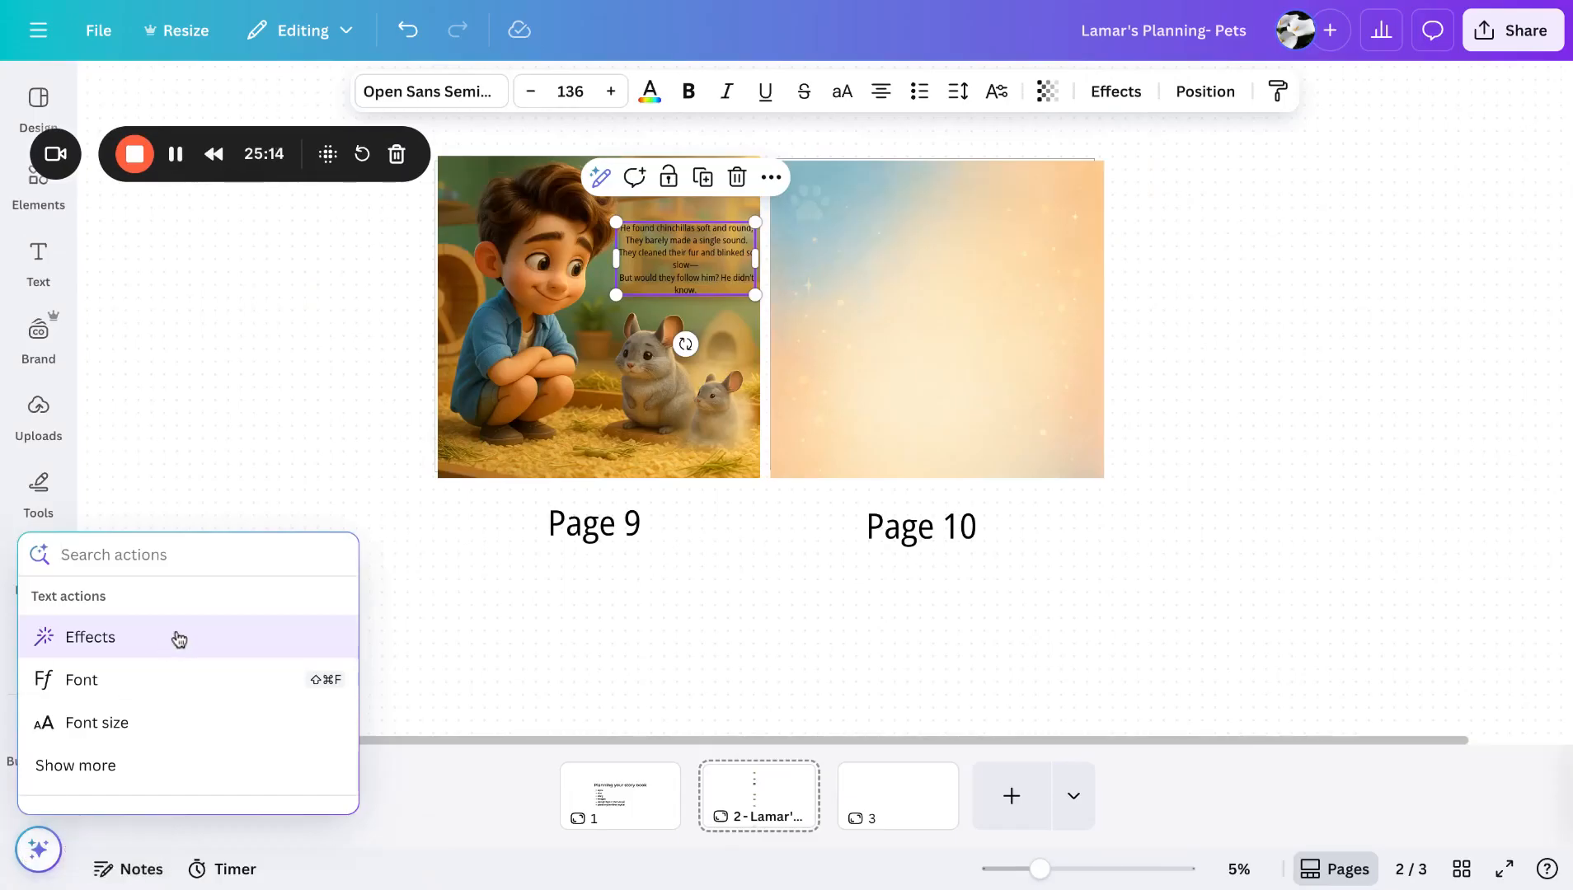
scroll(176, 722, down, 5)
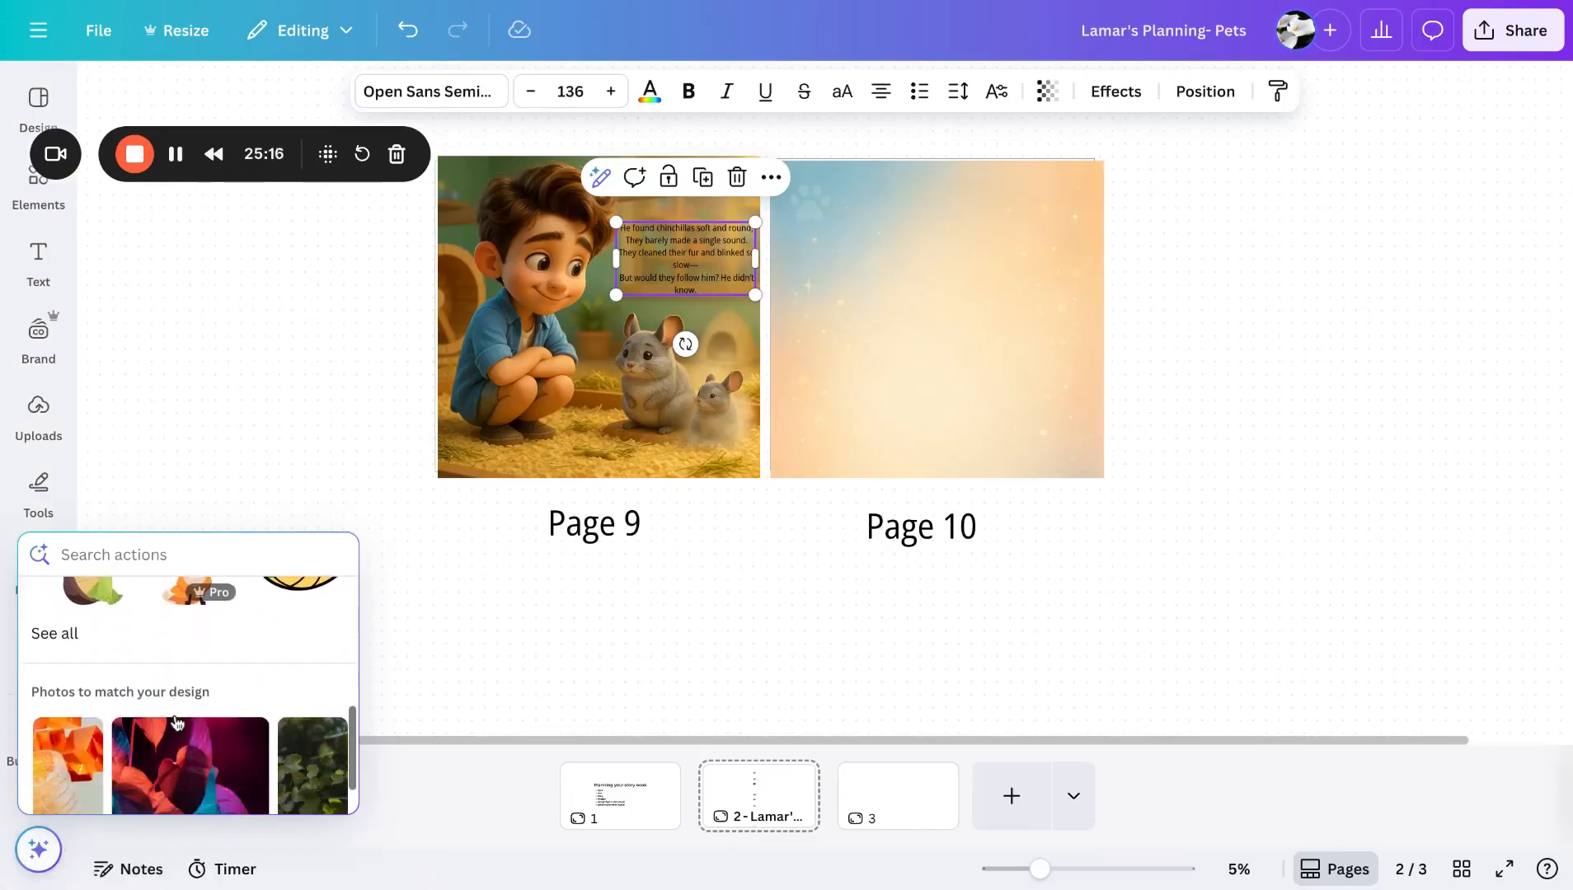
scroll(176, 722, up, 6)
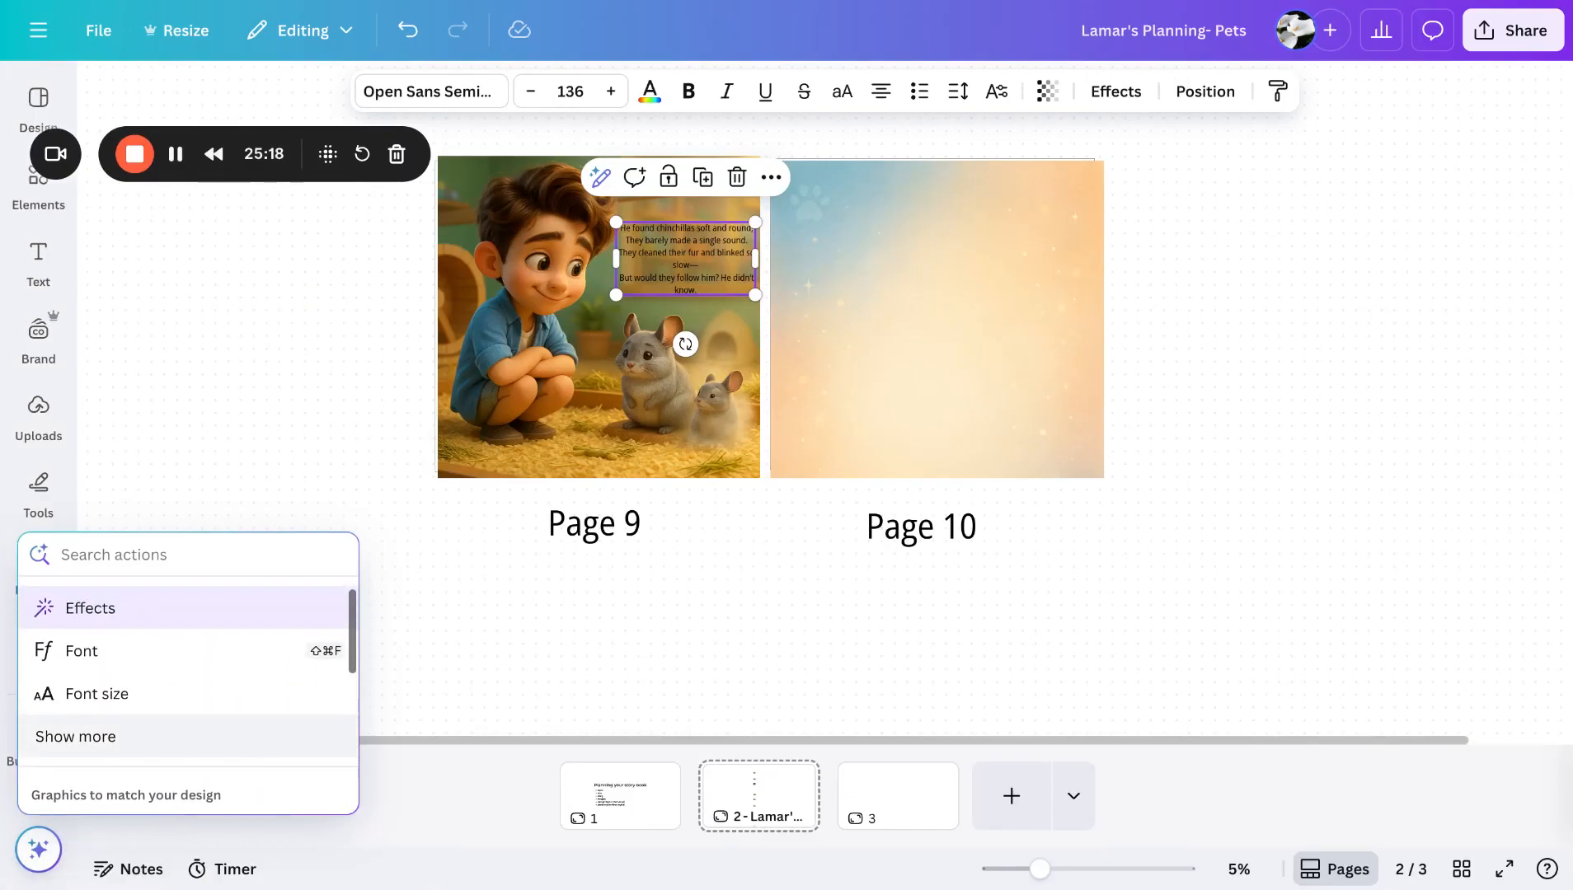
click(144, 622)
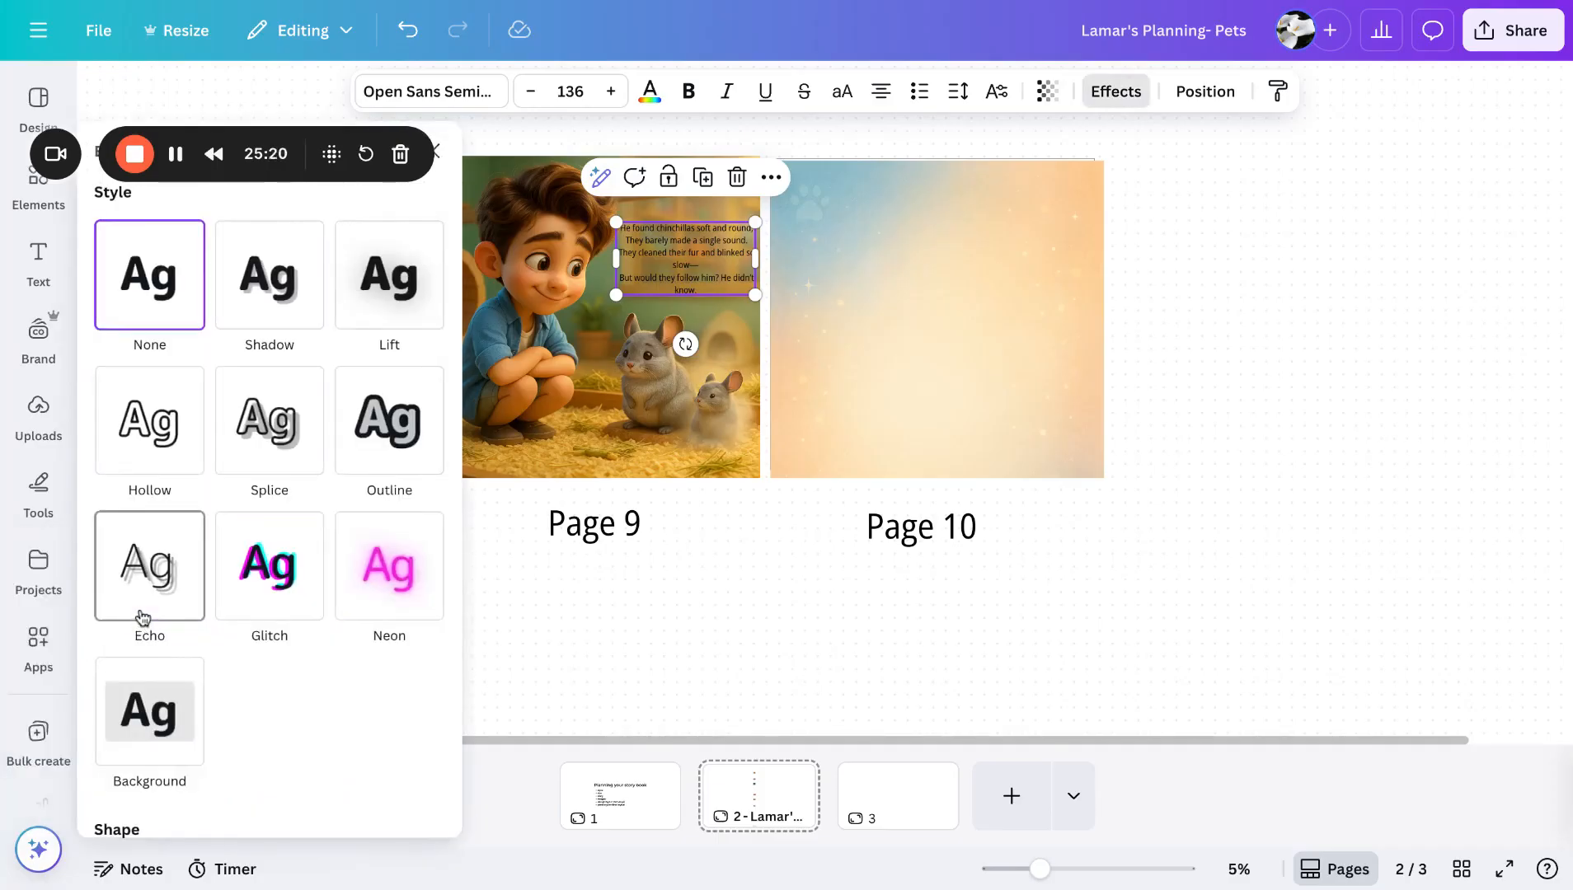
scroll(164, 763, down, 2)
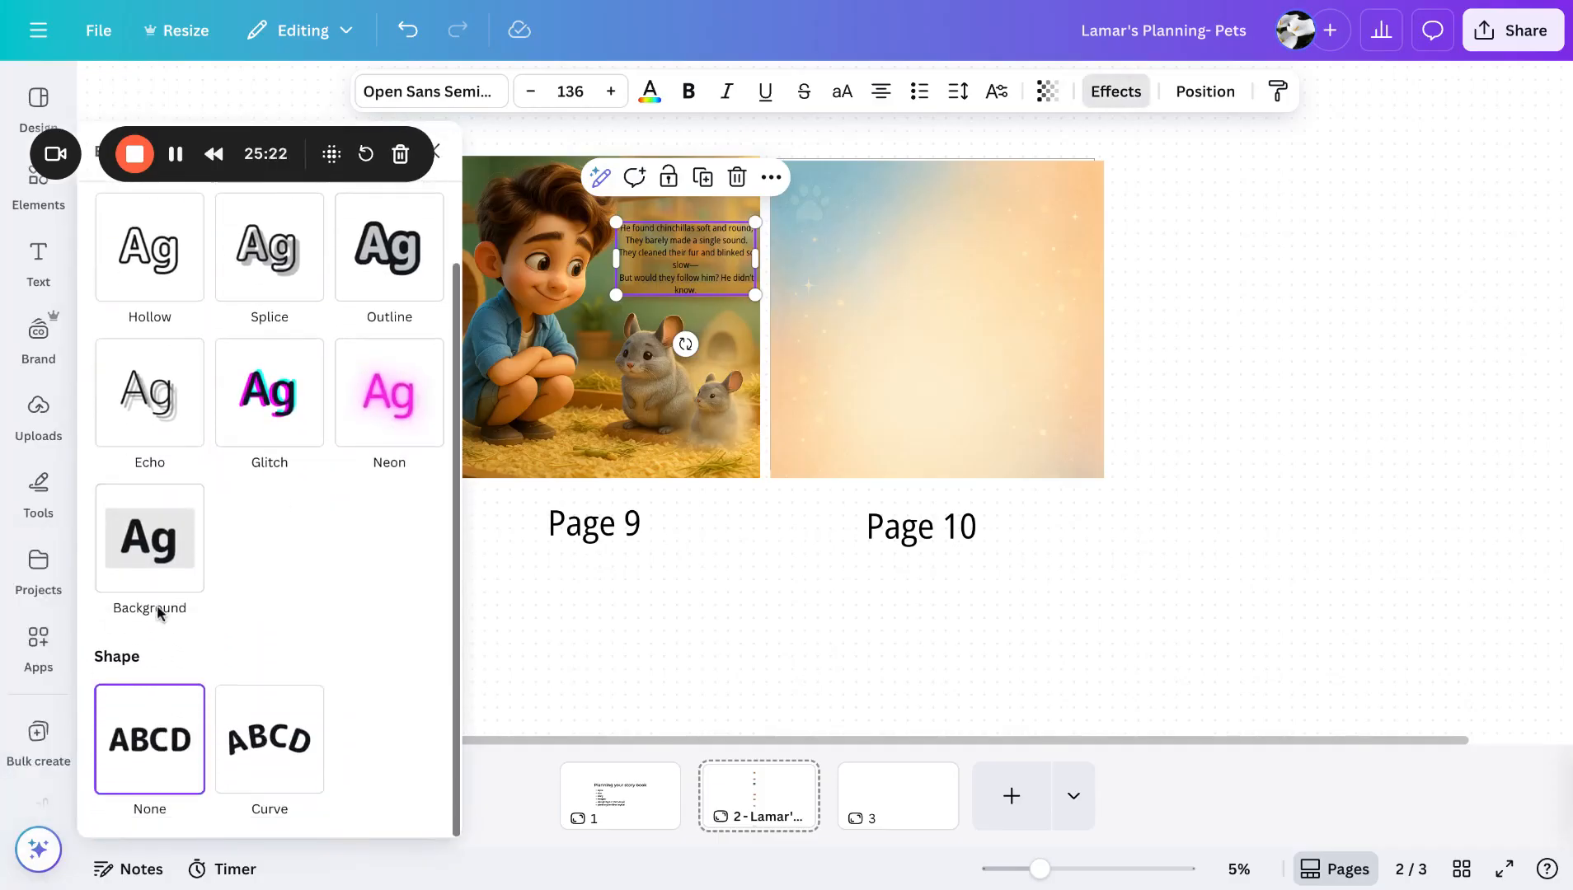
click(155, 550)
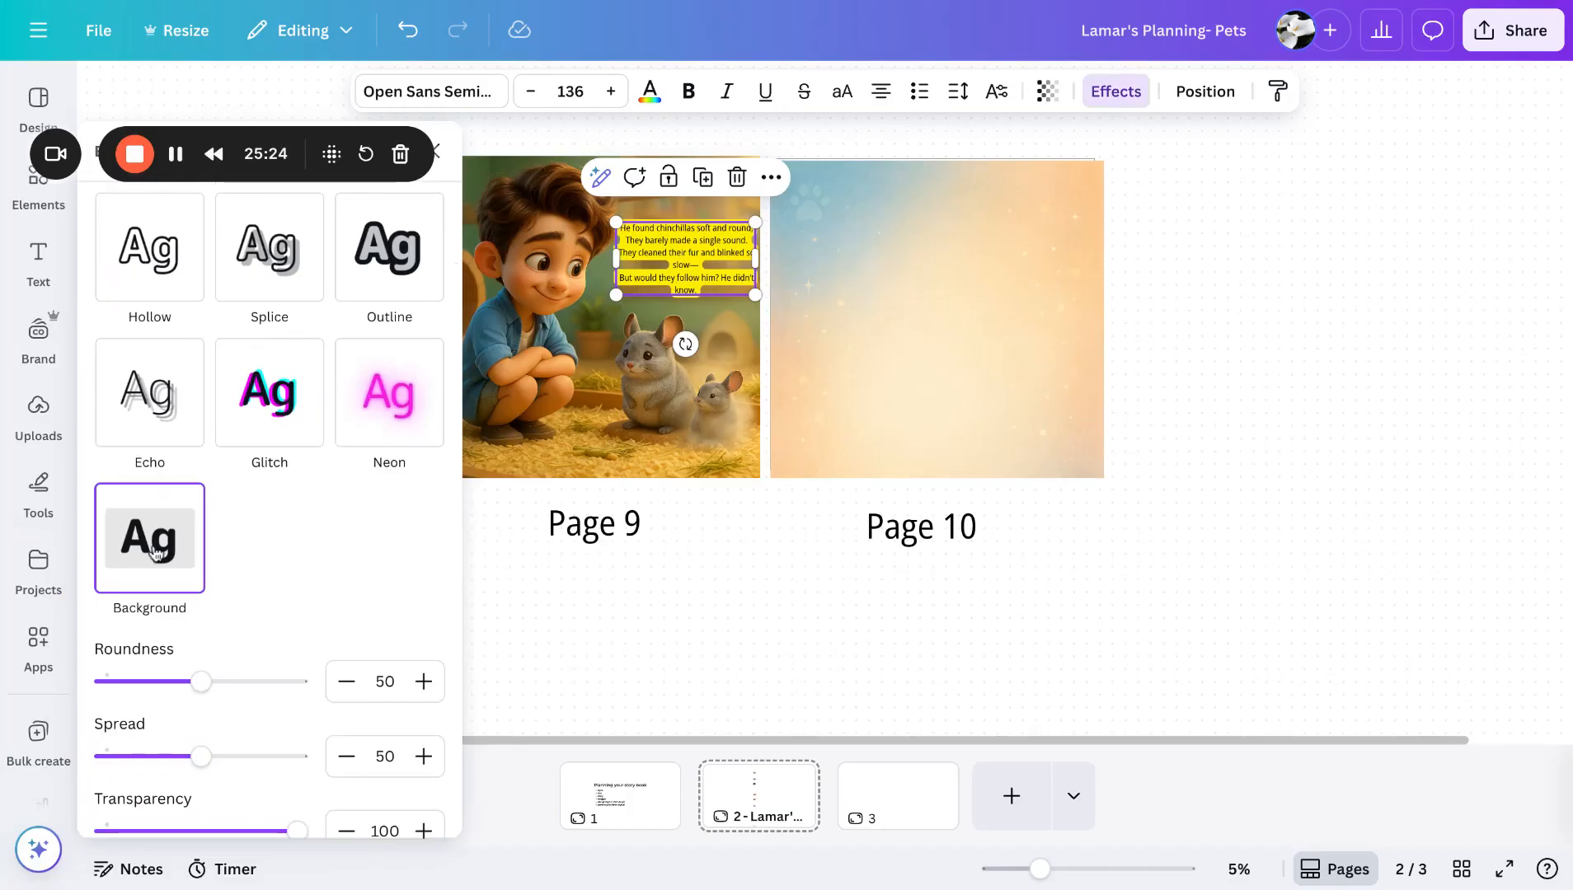
scroll(176, 334, up, 3)
click(170, 318)
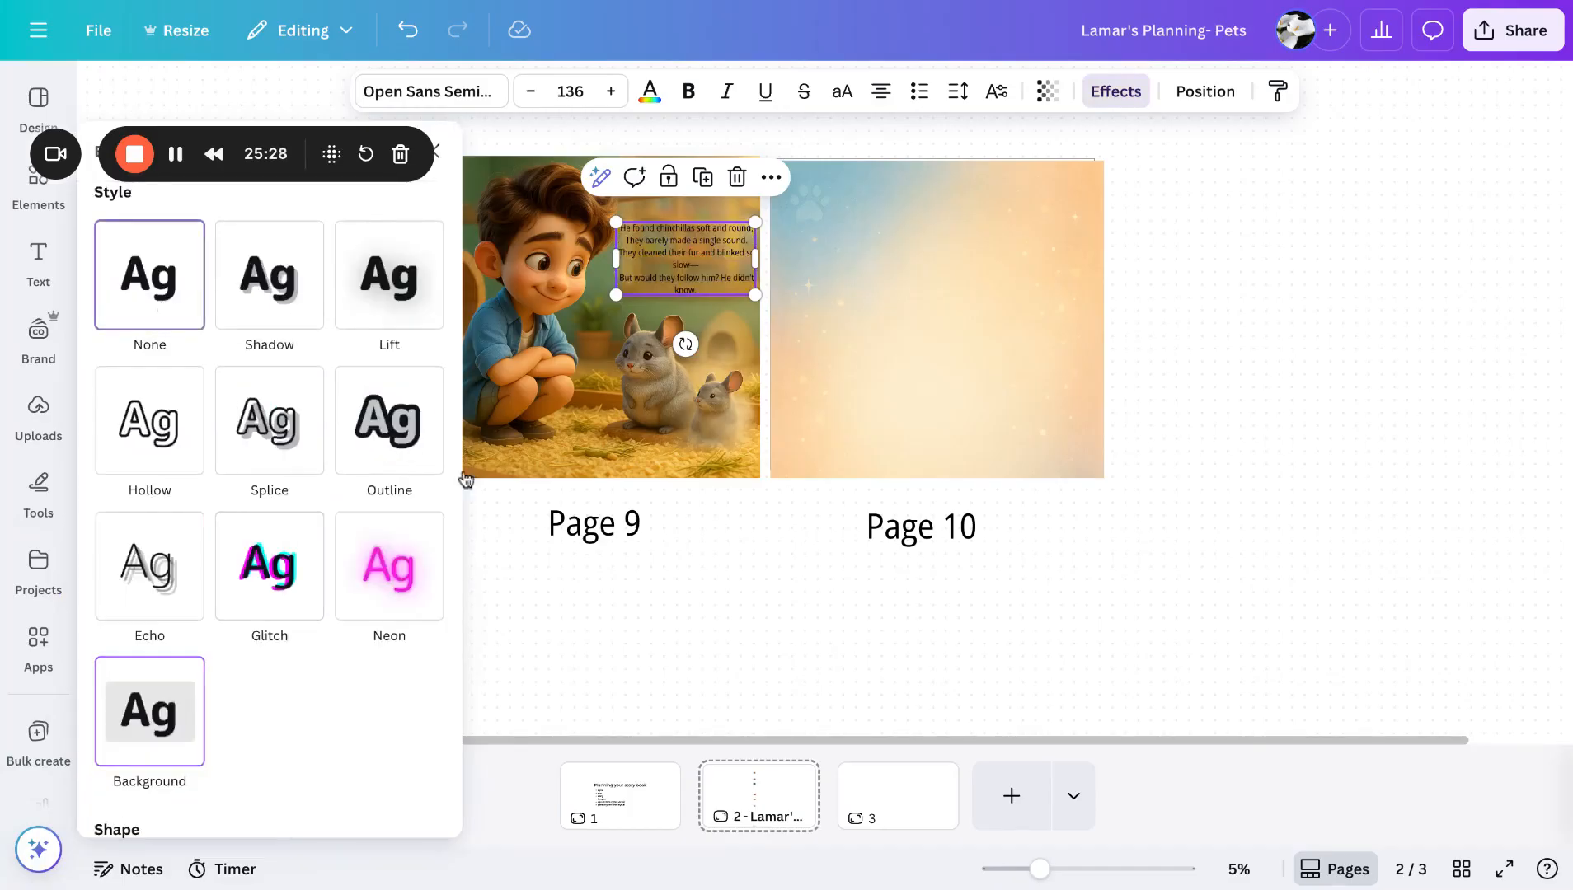
click(466, 477)
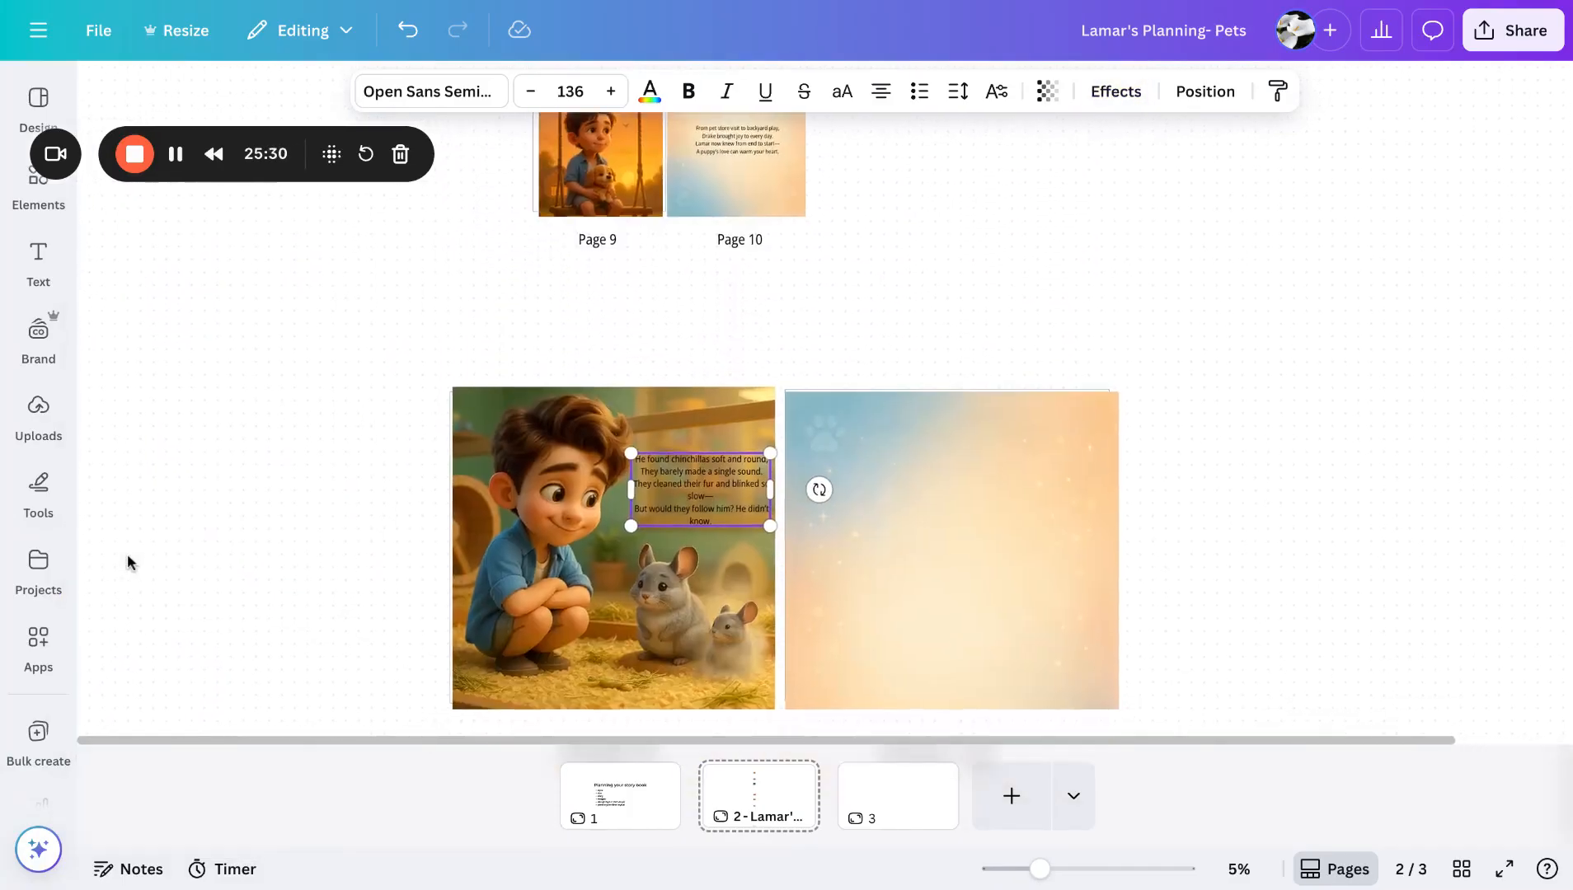
- Search the elements for square graphics and place an orange rounded rectangle behind the Page 9 story text
click(36, 186)
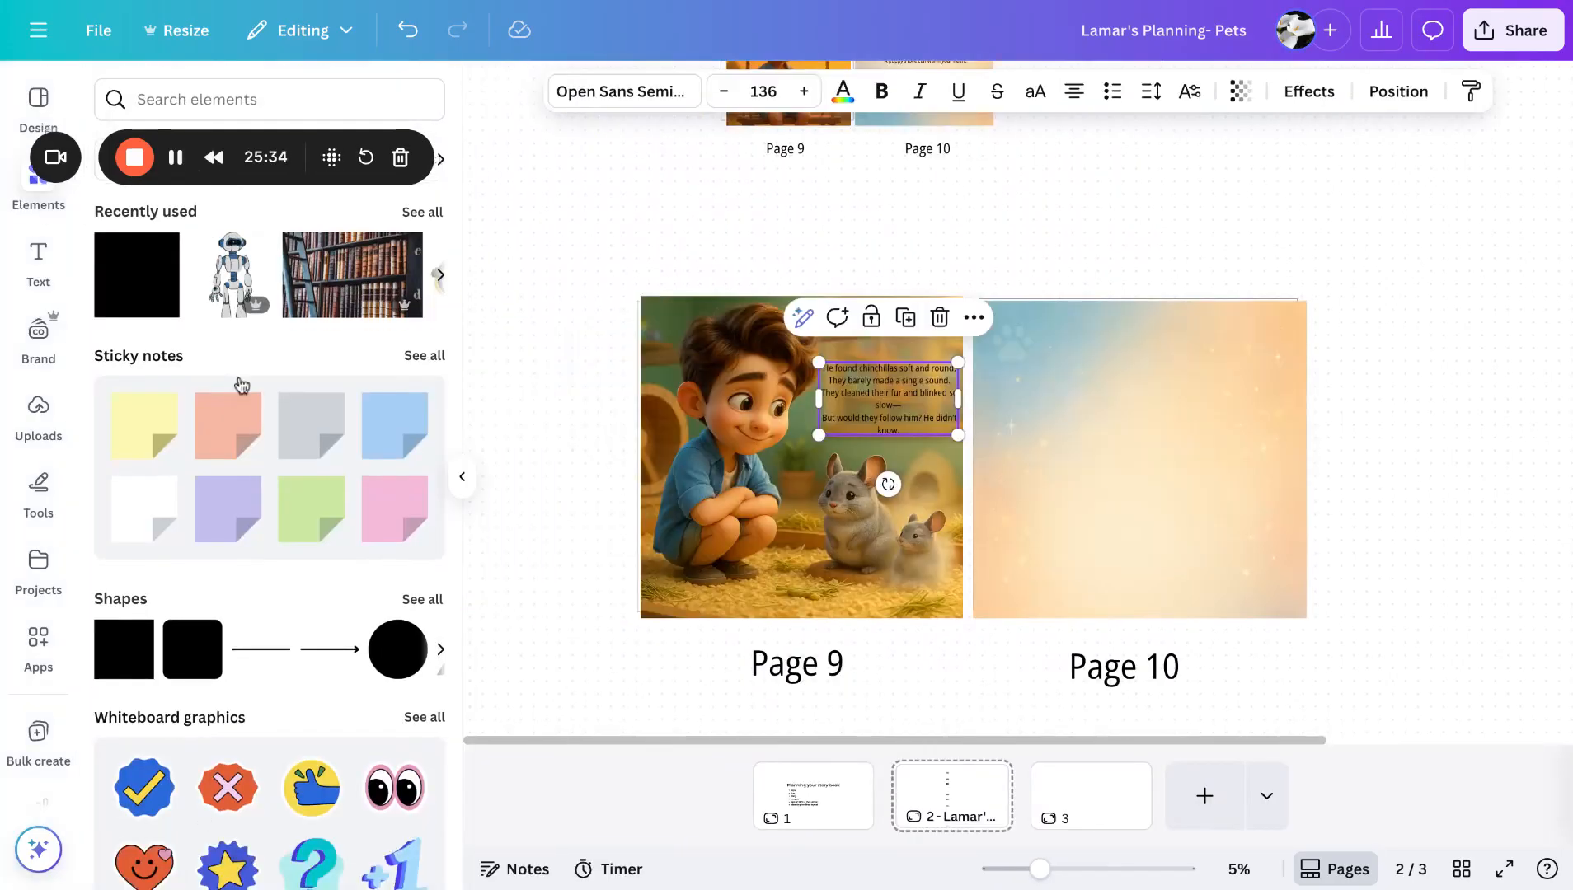
drag(221, 177, 688, 118)
click(519, 660)
click(262, 105)
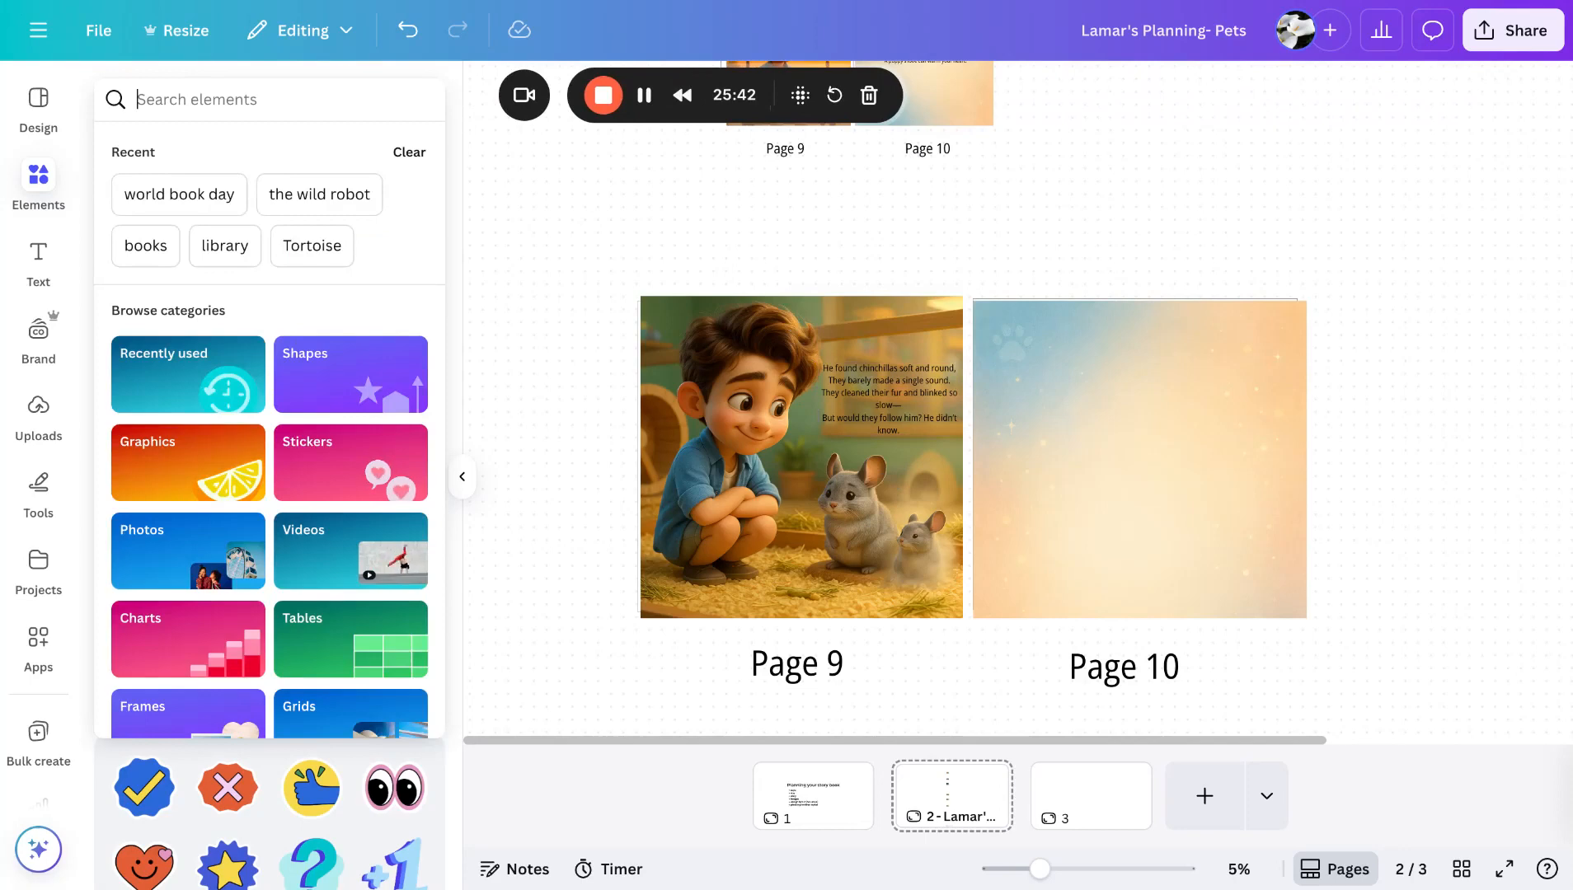
text(sw)
key(BackSpace)
key(BackSpace)
text(square)
key(Return)
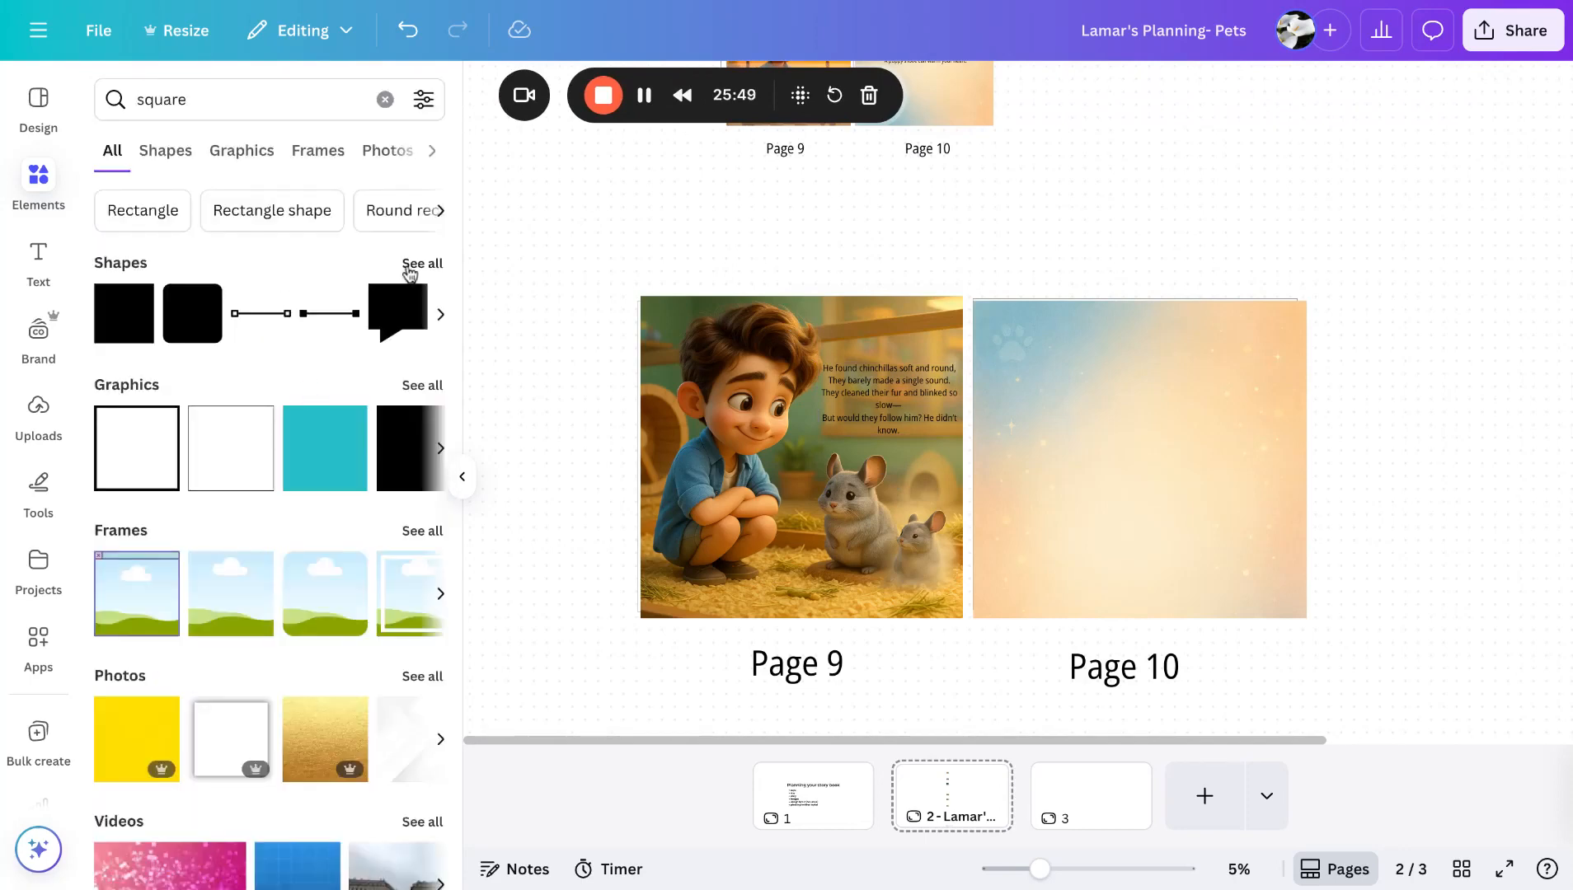
click(421, 385)
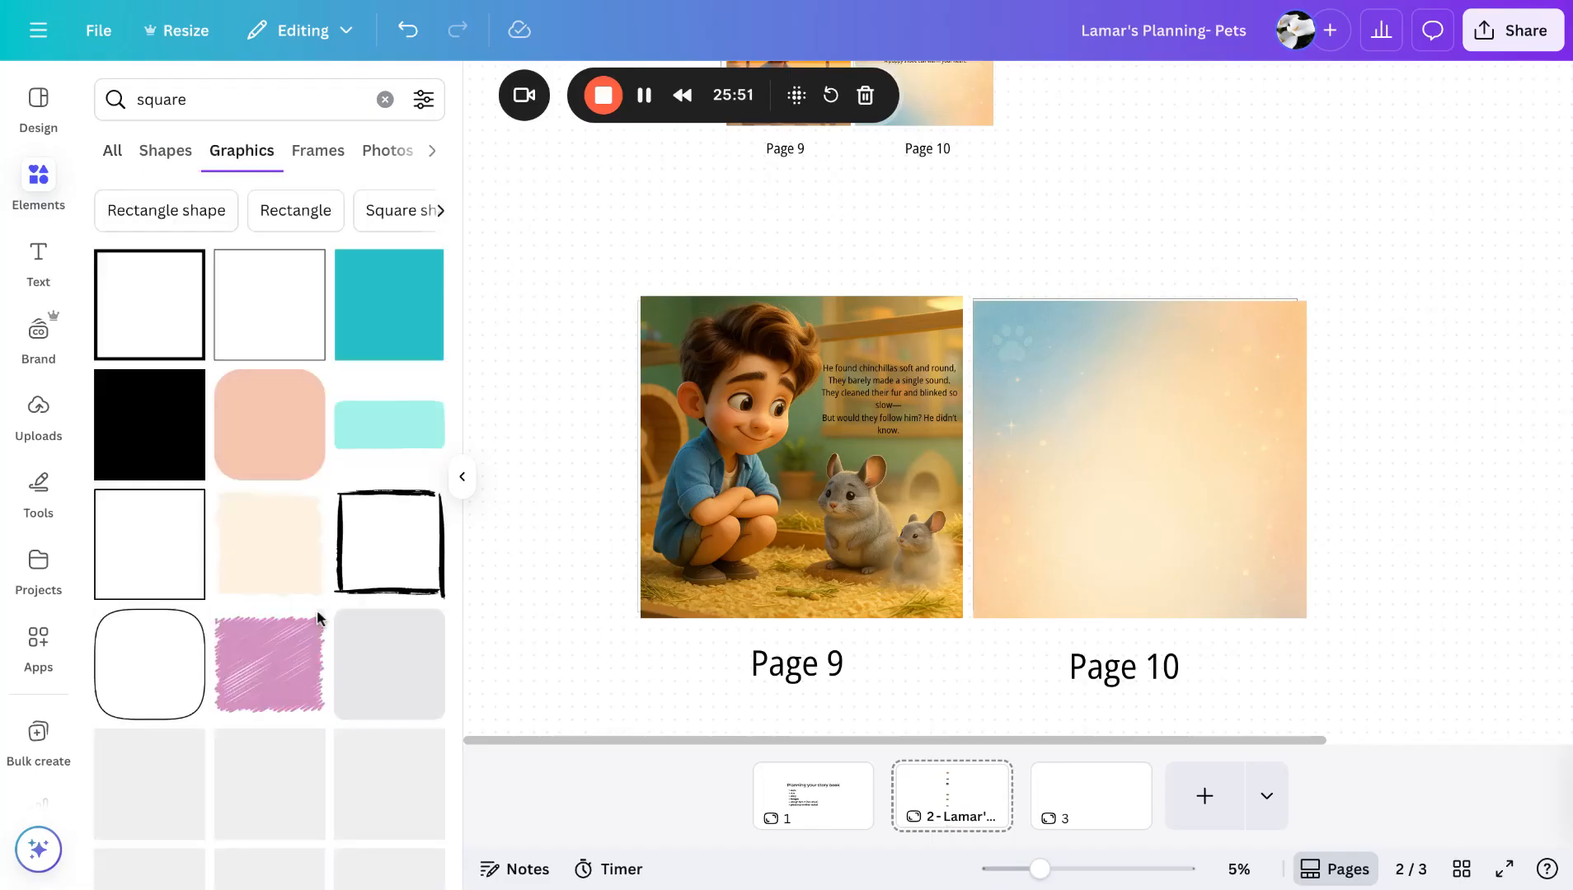
scroll(247, 626, down, 4)
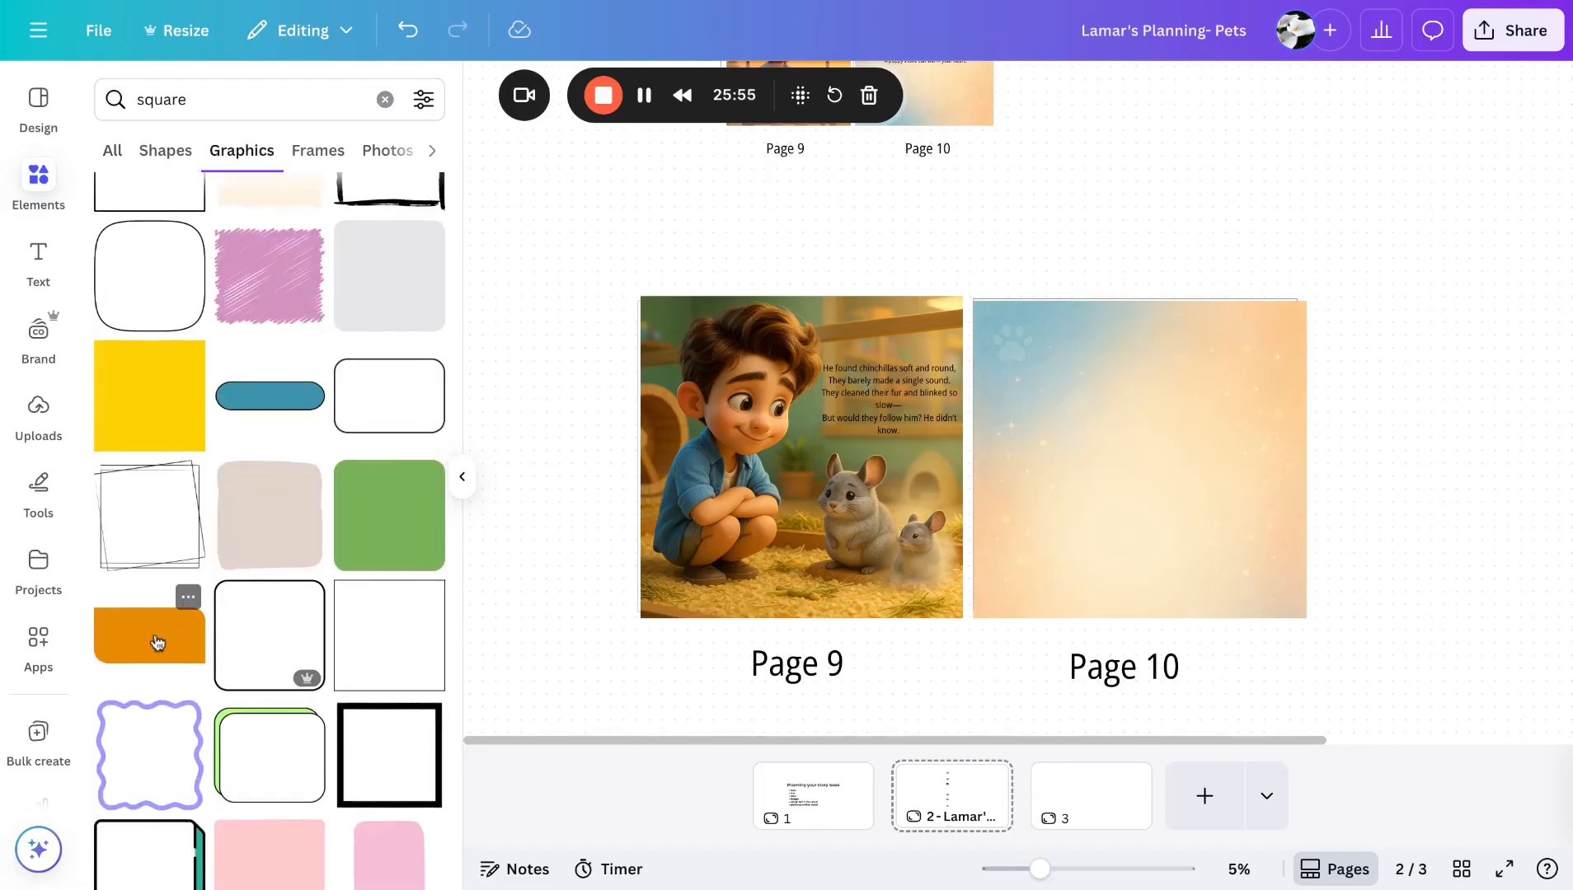
drag(158, 643, 915, 464)
click(890, 400)
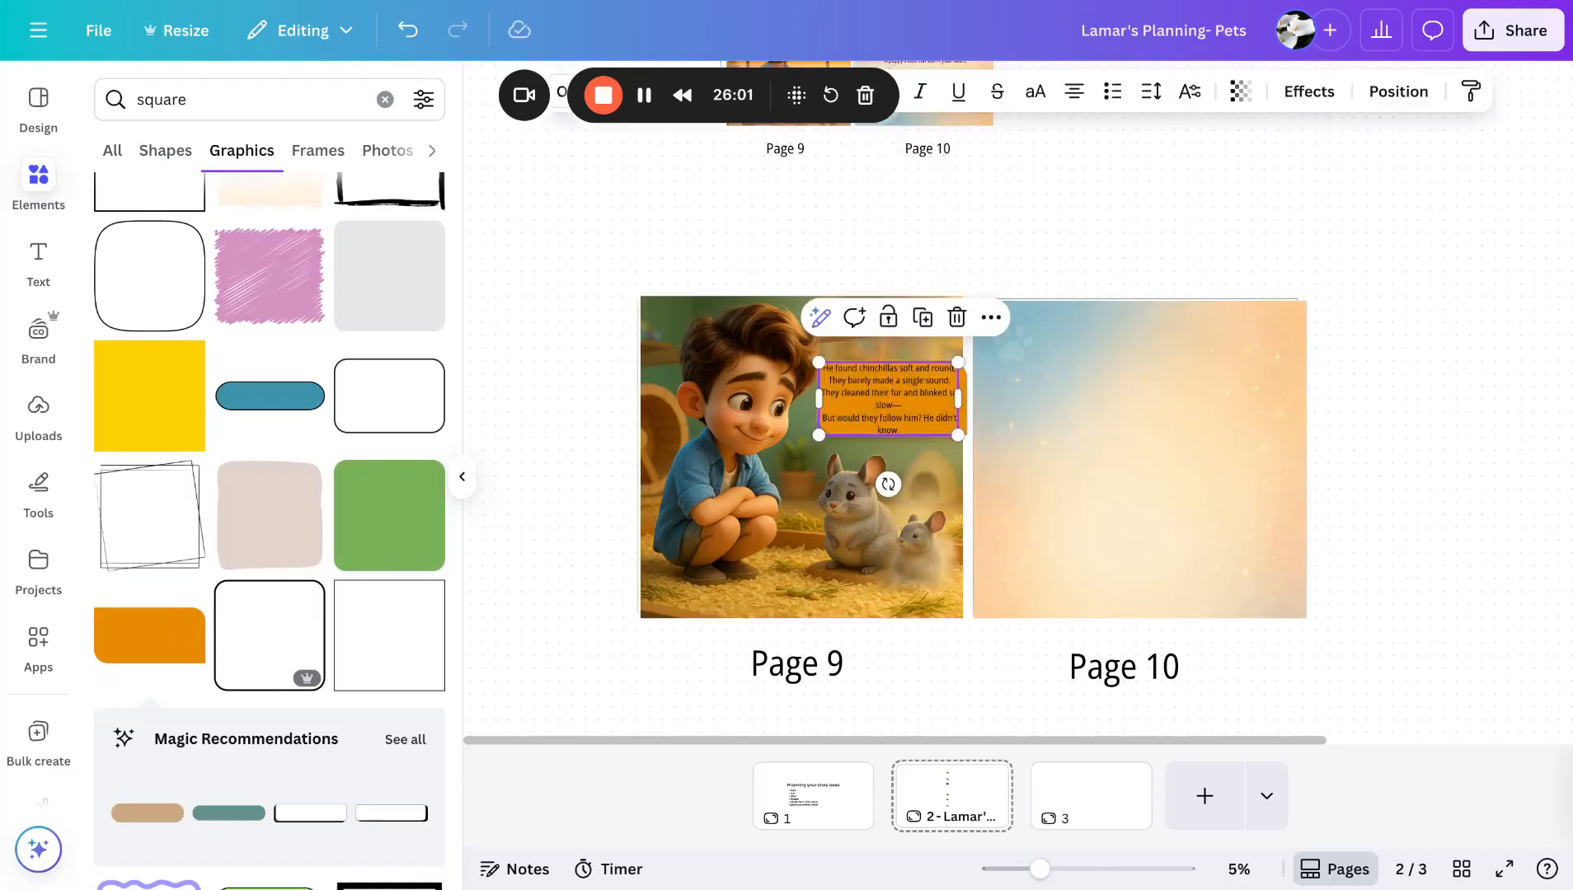
click(537, 387)
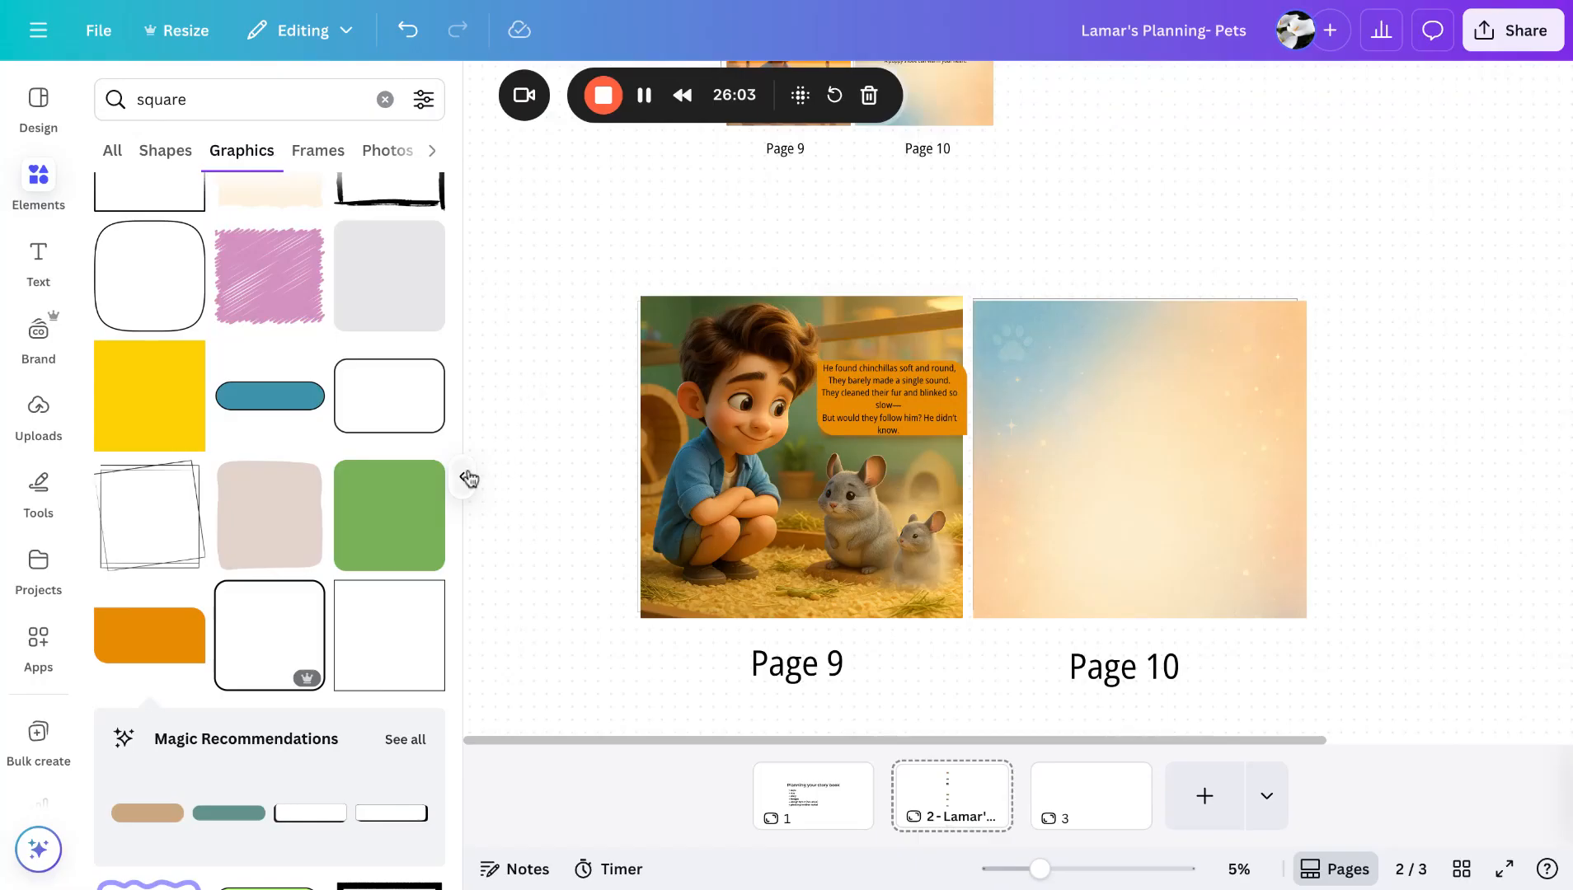
- Add a pink brush-stroke graphic and resize it over the story text area on Page 9
scroll(289, 620, down, 7)
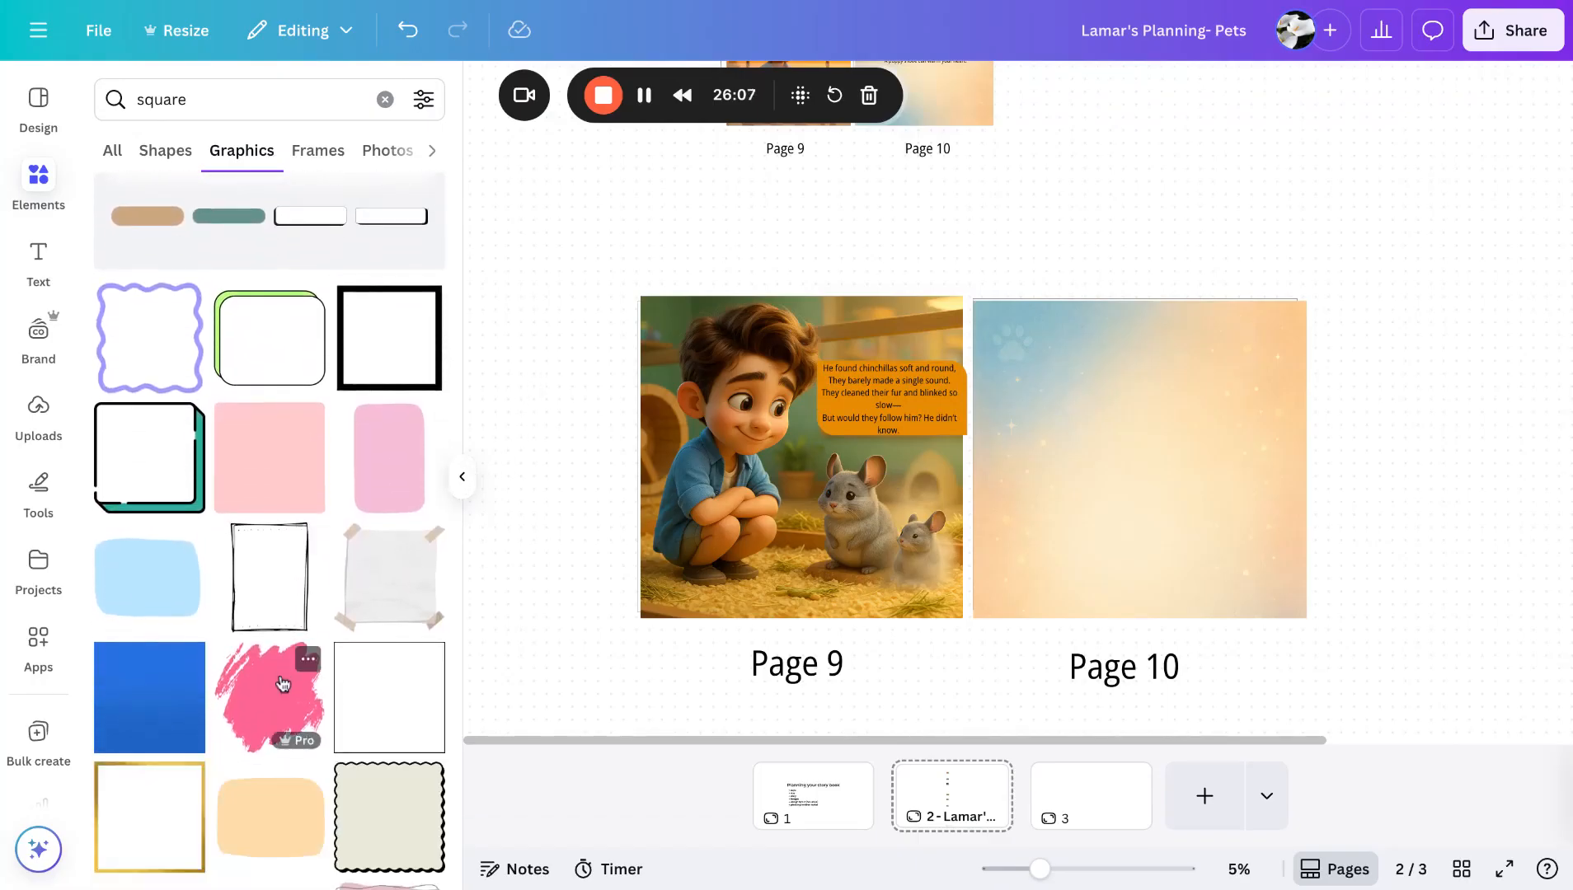
scroll(283, 683, down, 3)
click(250, 521)
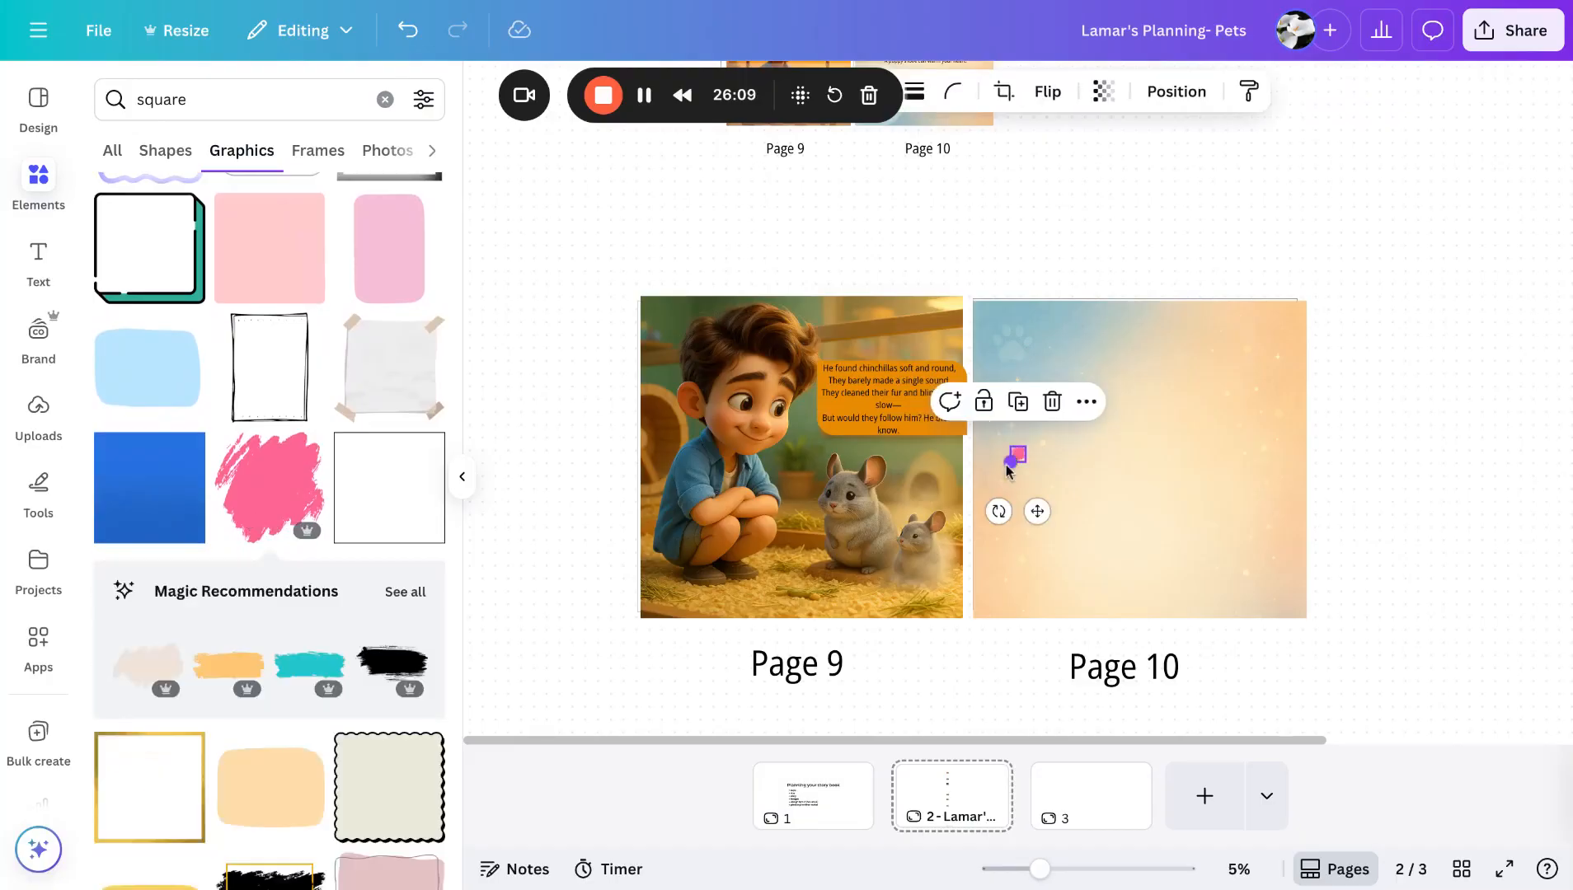
drag(1013, 465, 866, 608)
drag(1013, 466, 1026, 448)
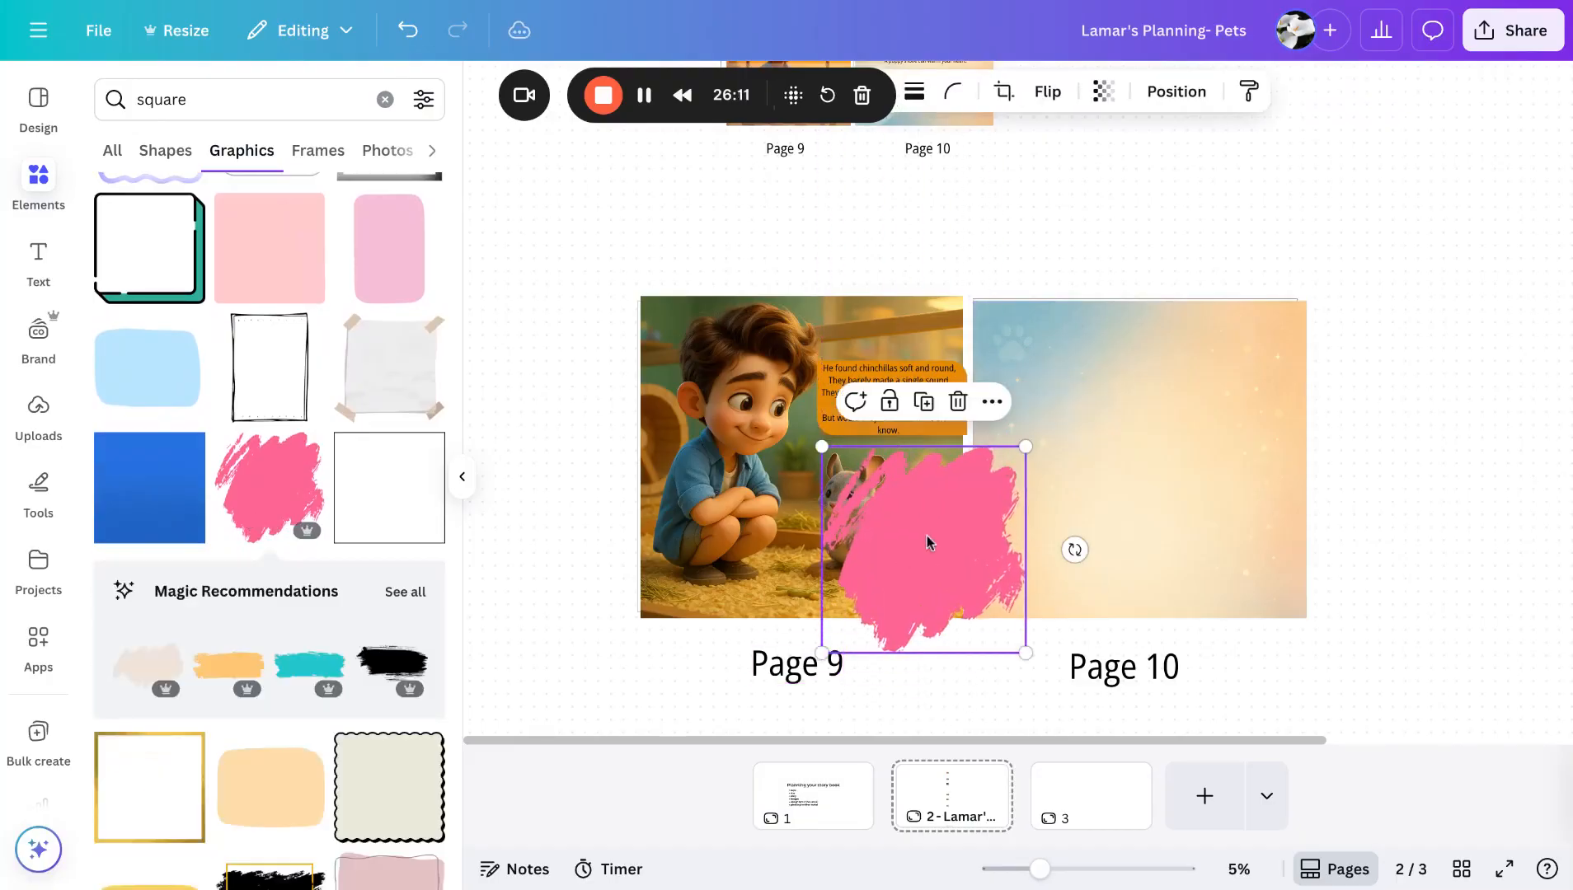
mouse_move(927, 542)
mouse_down()
mouse_move(931, 430)
mouse_move(877, 376)
mouse_move(926, 542)
mouse_up()
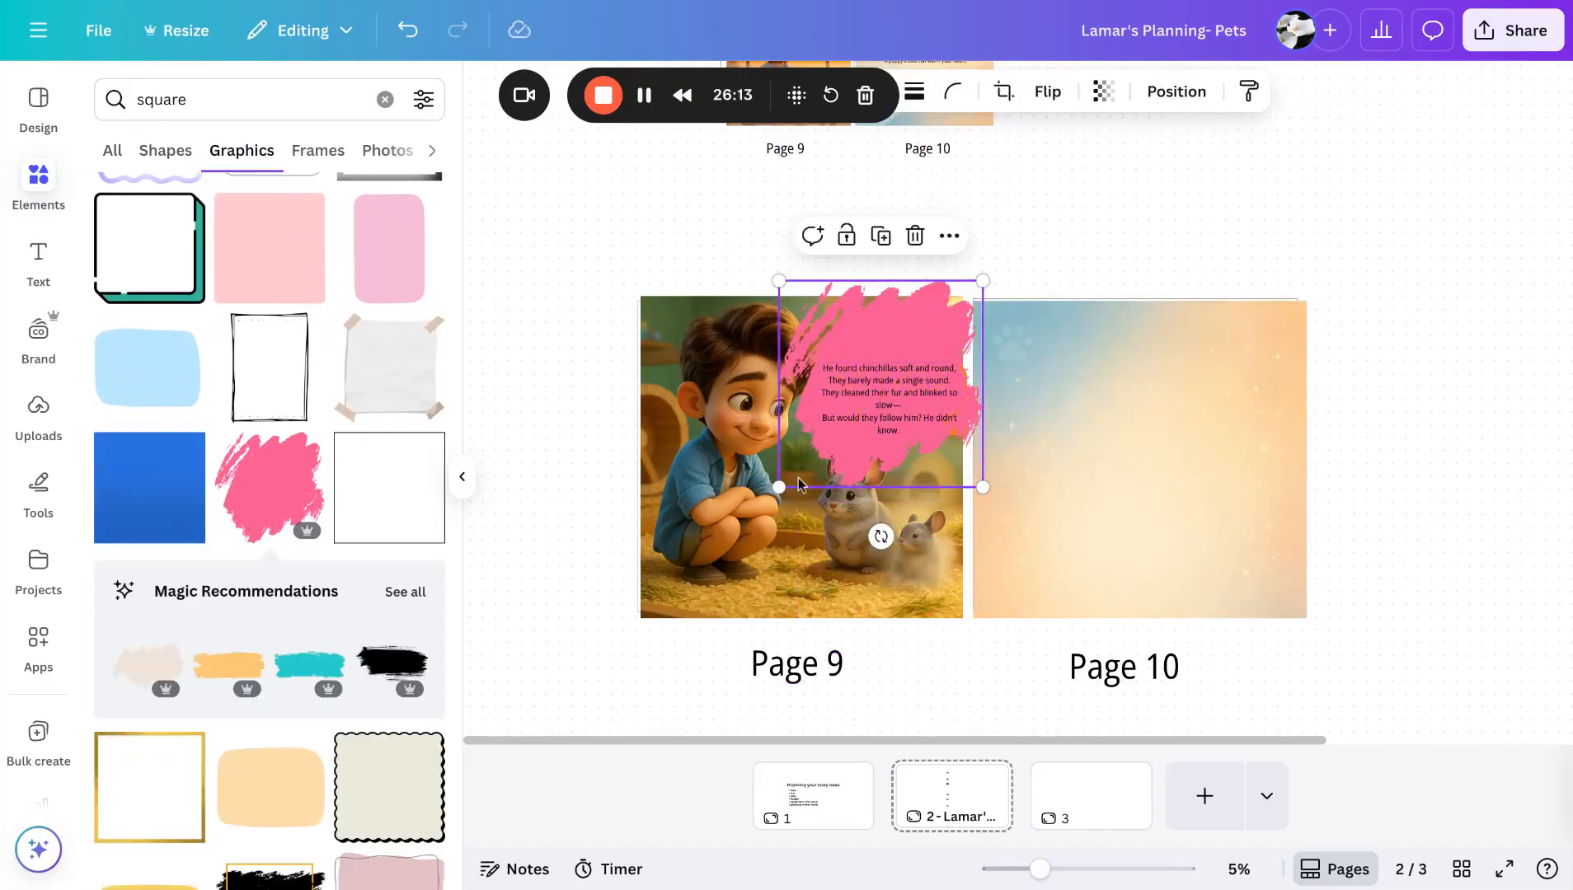
drag(778, 487, 839, 425)
- Delete the Page 9 story text box
click(827, 434)
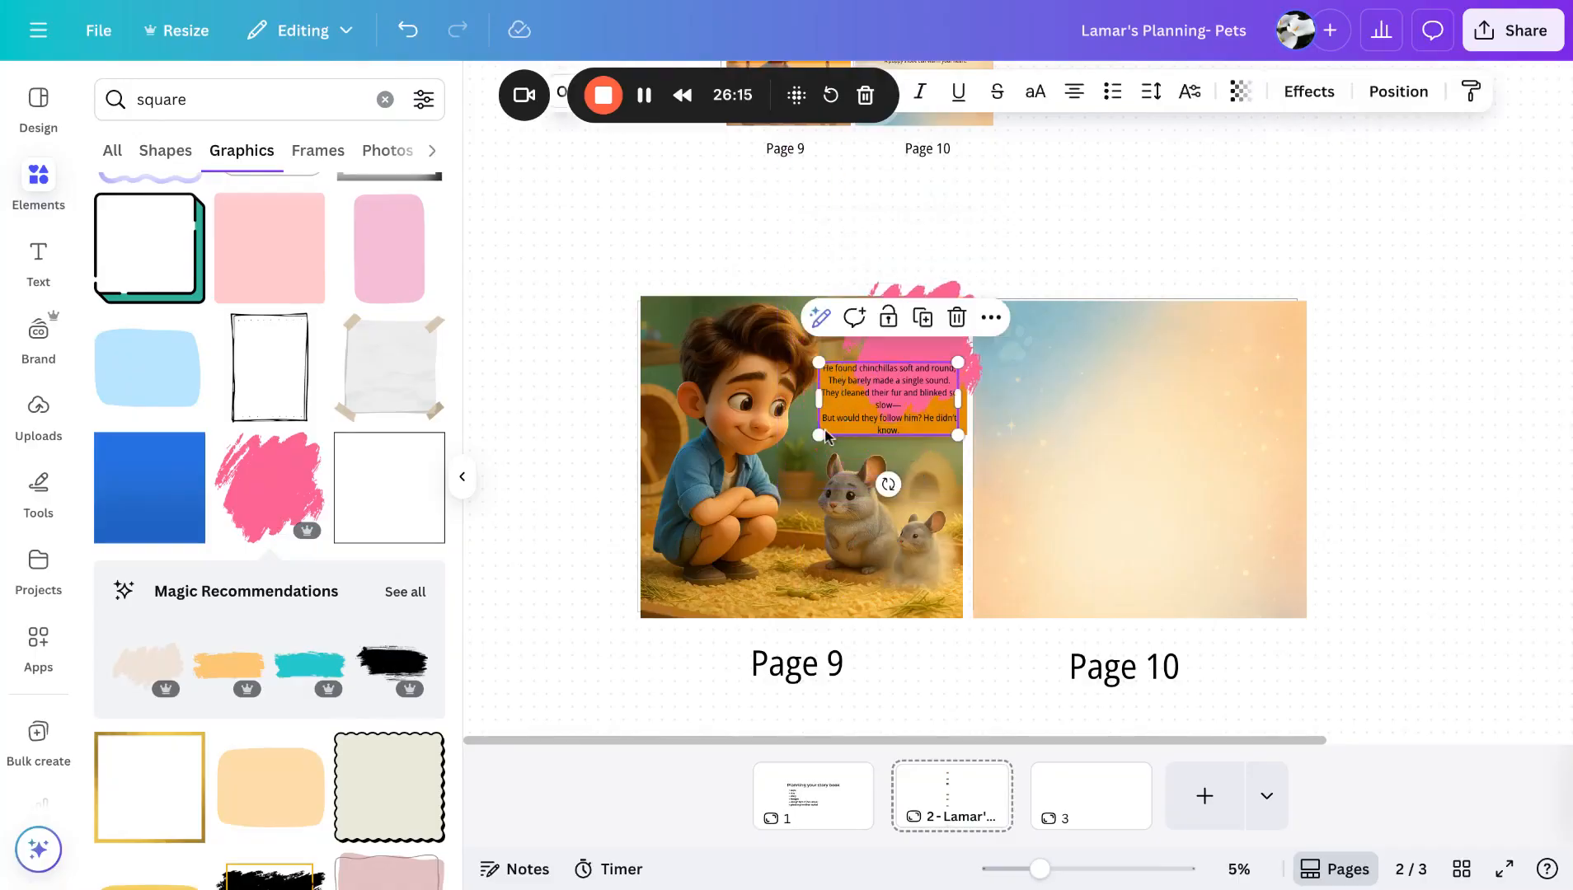
key(Delete)
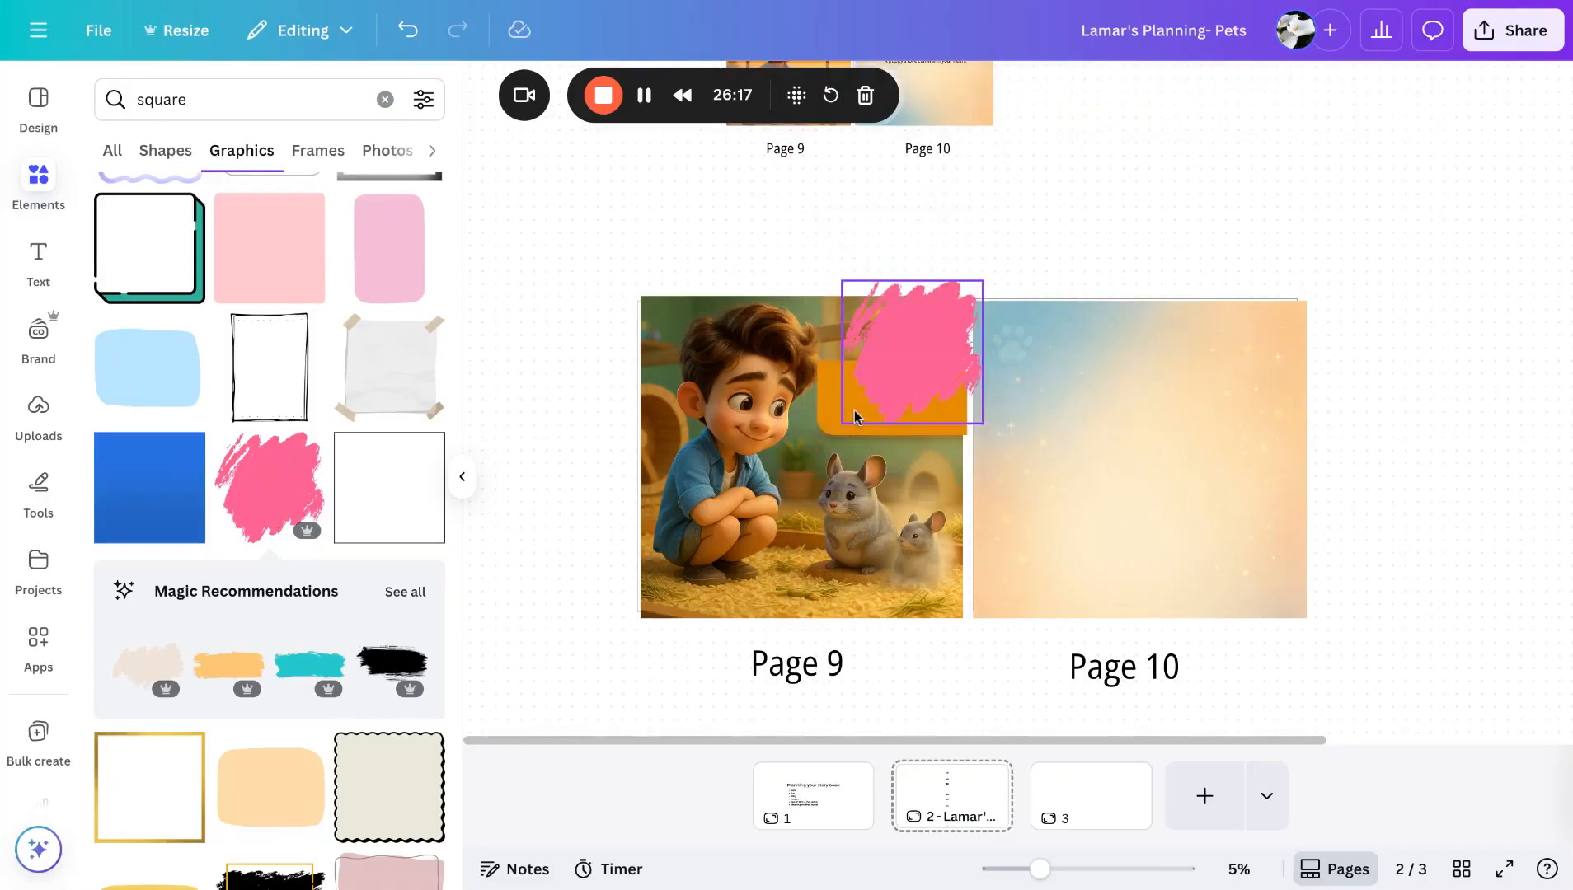
- Nudge the brush-stroke graphic on Page 9 and recolor it to the light tan photo color
drag(915, 316, 887, 346)
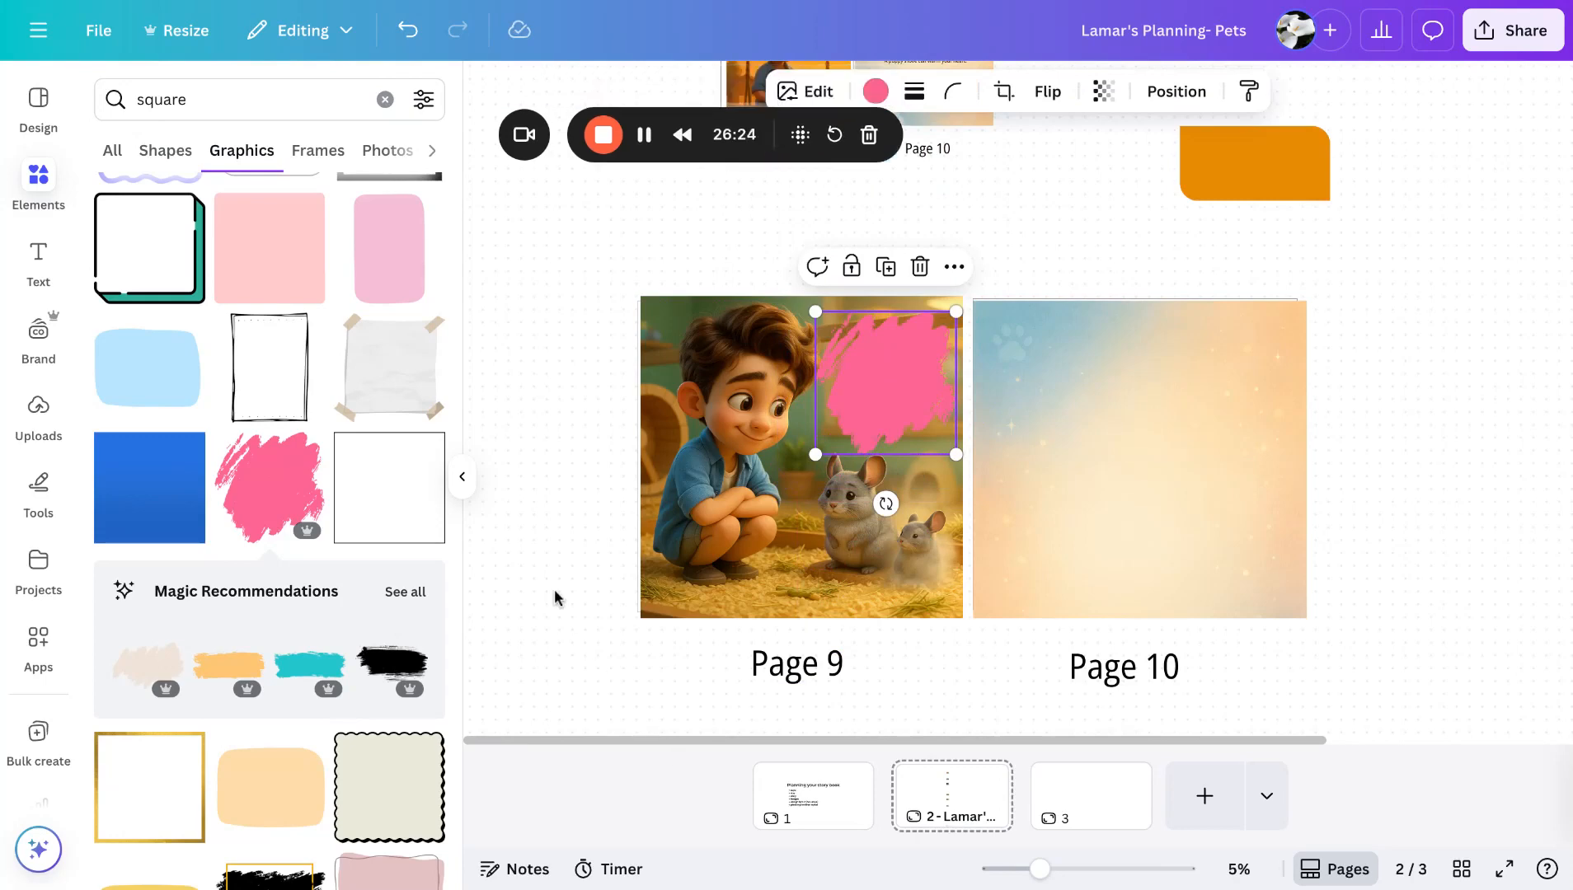
click(876, 94)
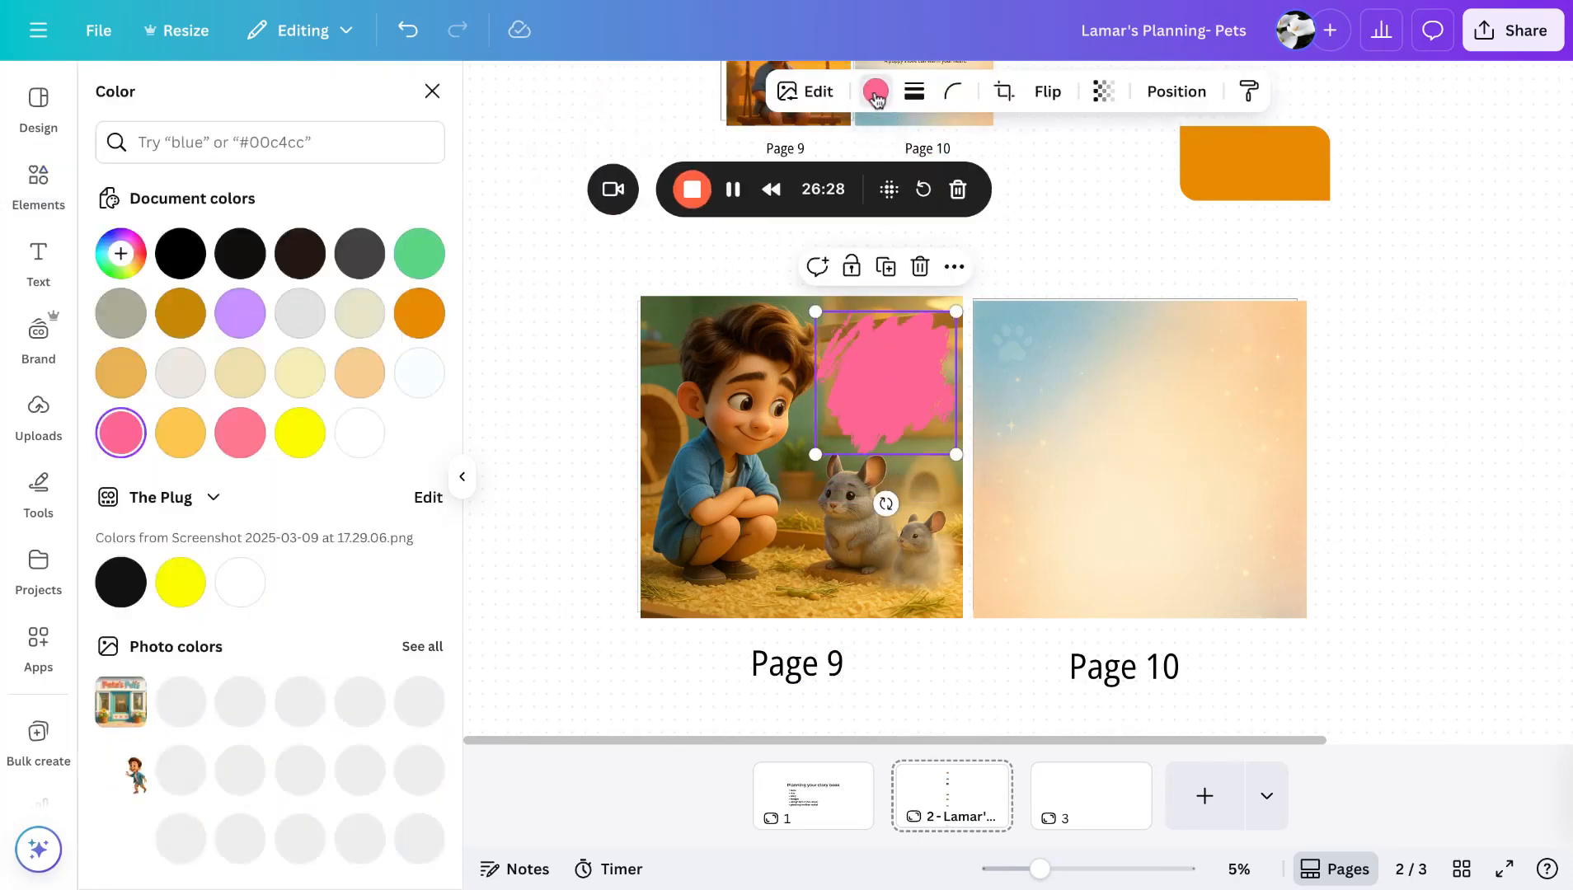
scroll(216, 701, down, 2)
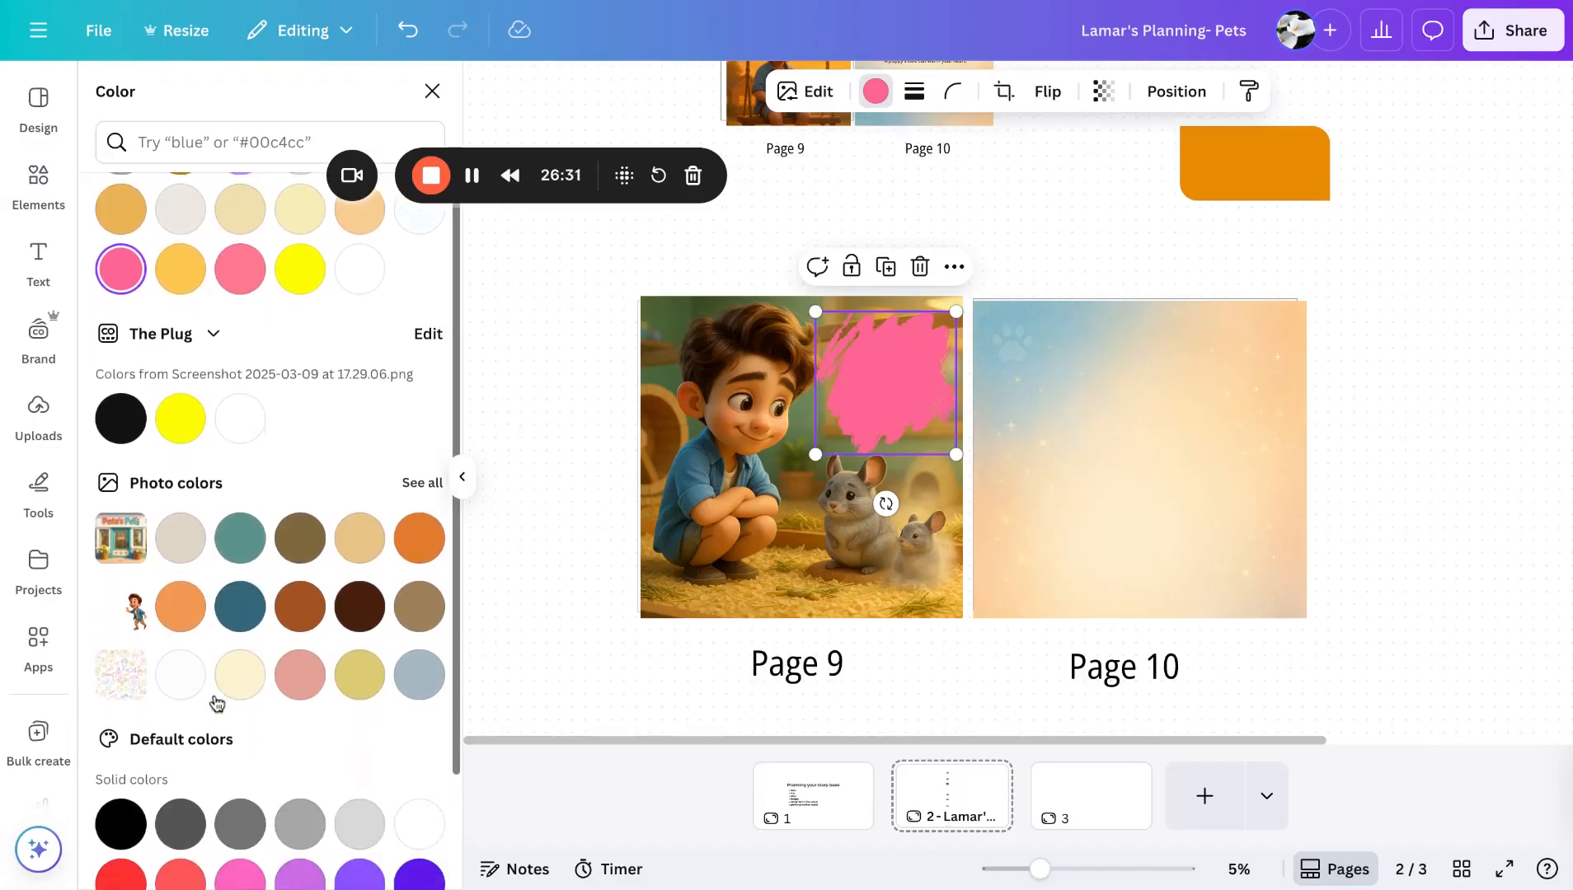
scroll(240, 671, down, 1)
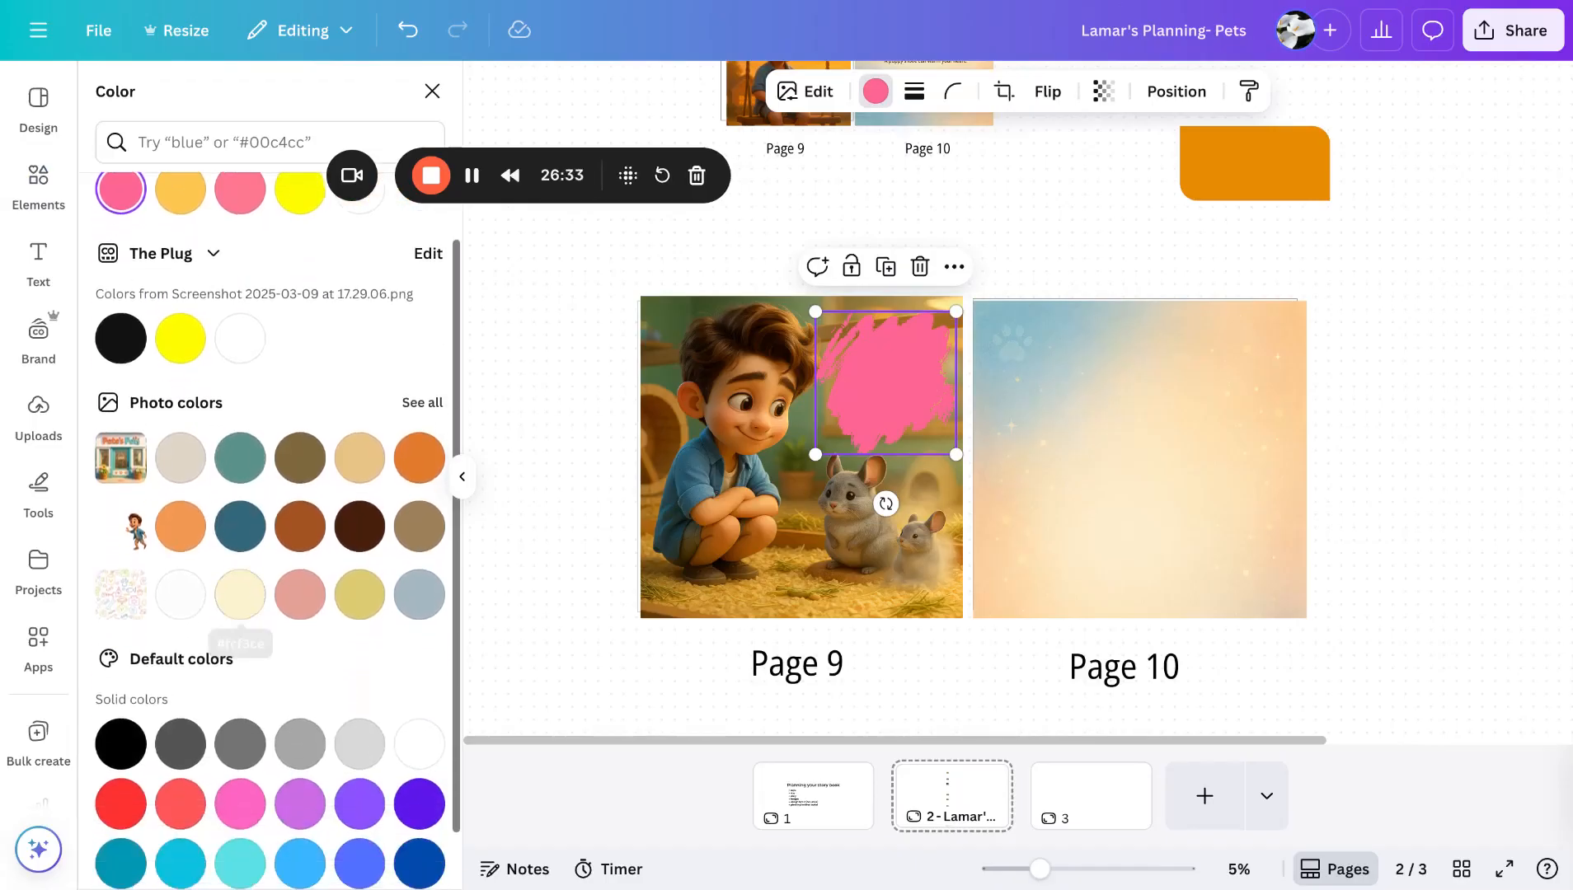
click(364, 447)
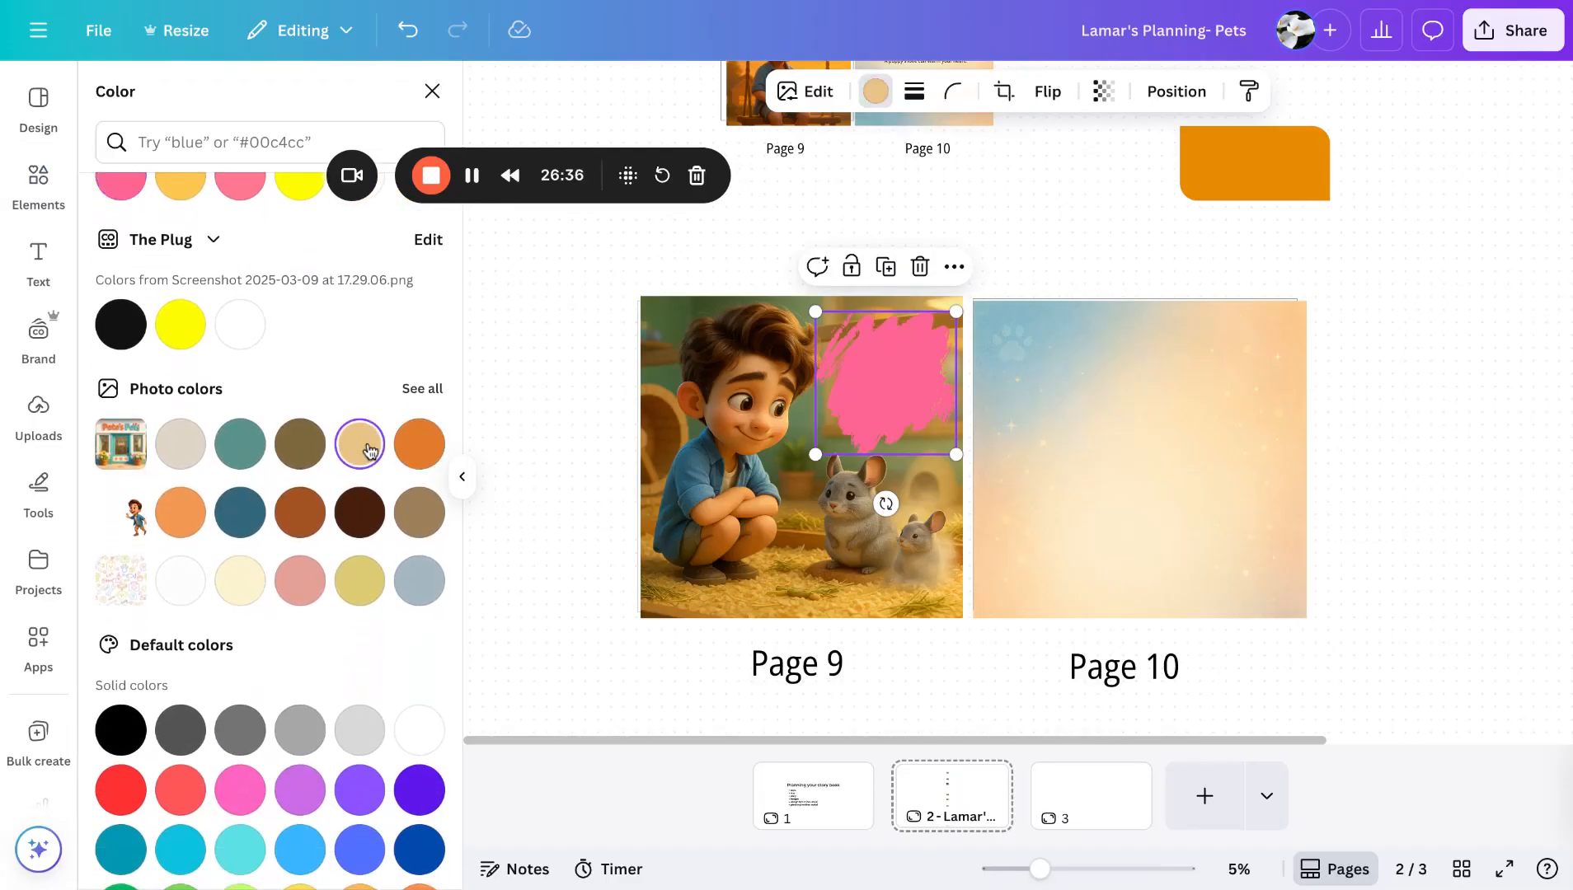
click(439, 451)
click(367, 451)
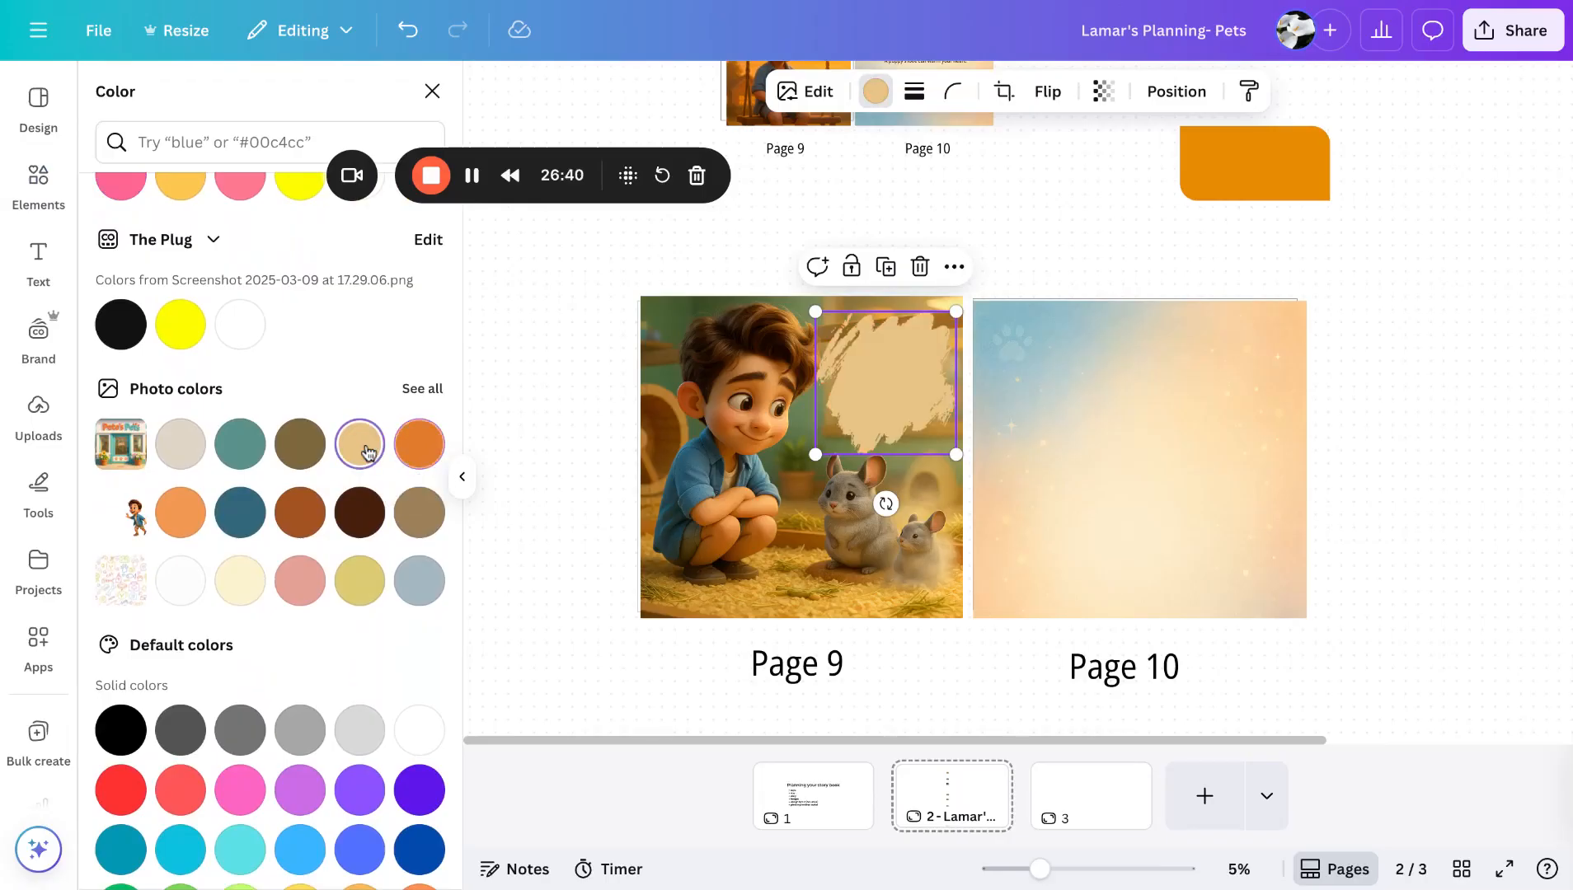
key(Escape)
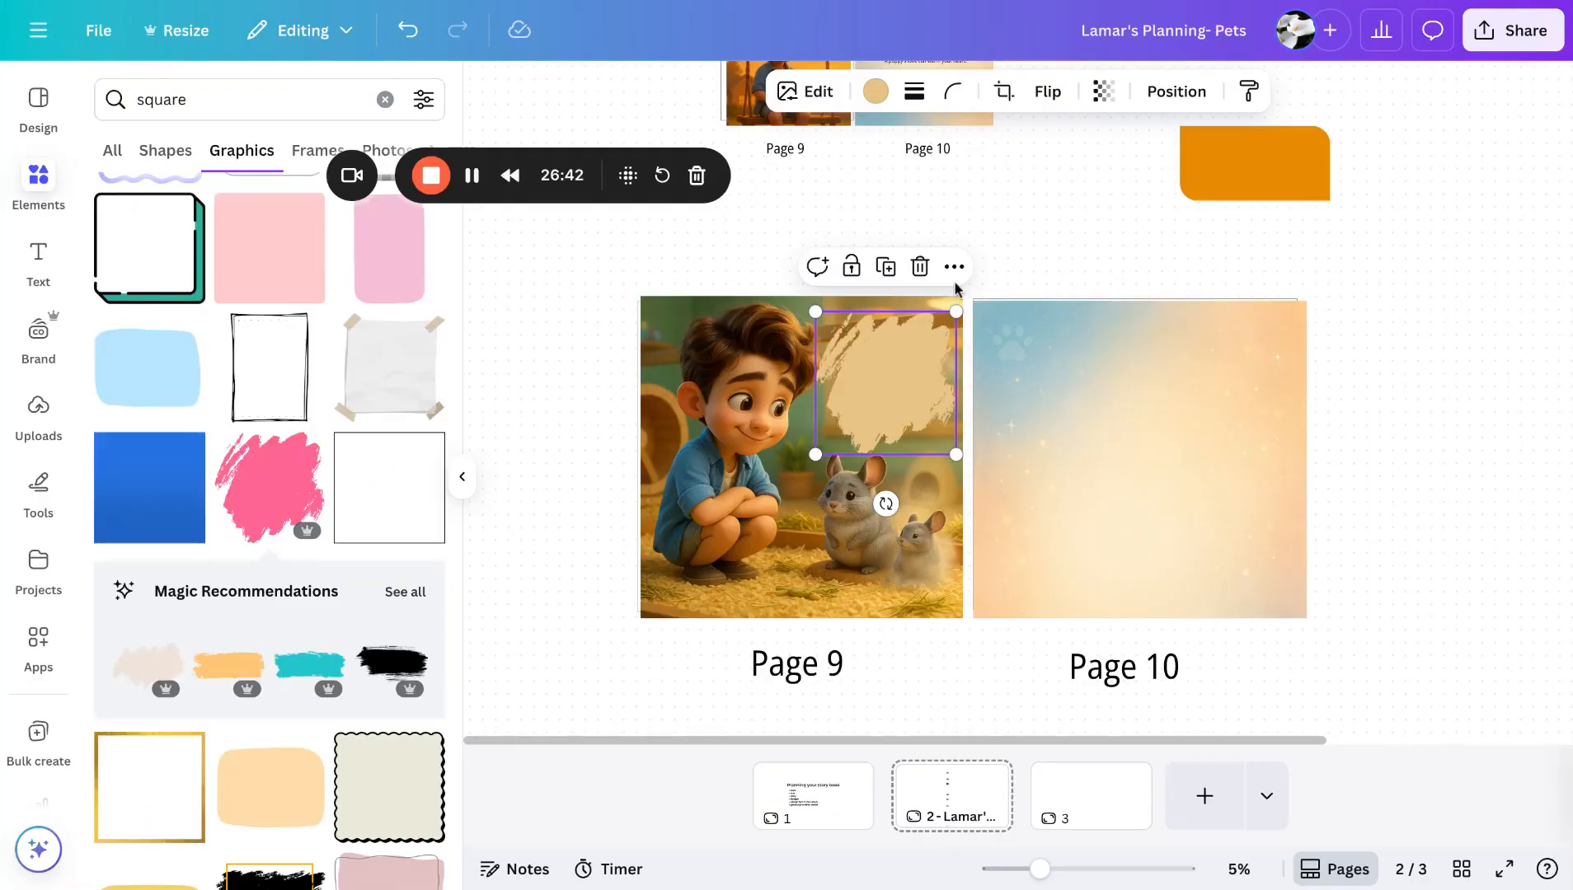
- Paste the Page 9 story text from the story document and fit it over the tan brush stroke
click(821, 2)
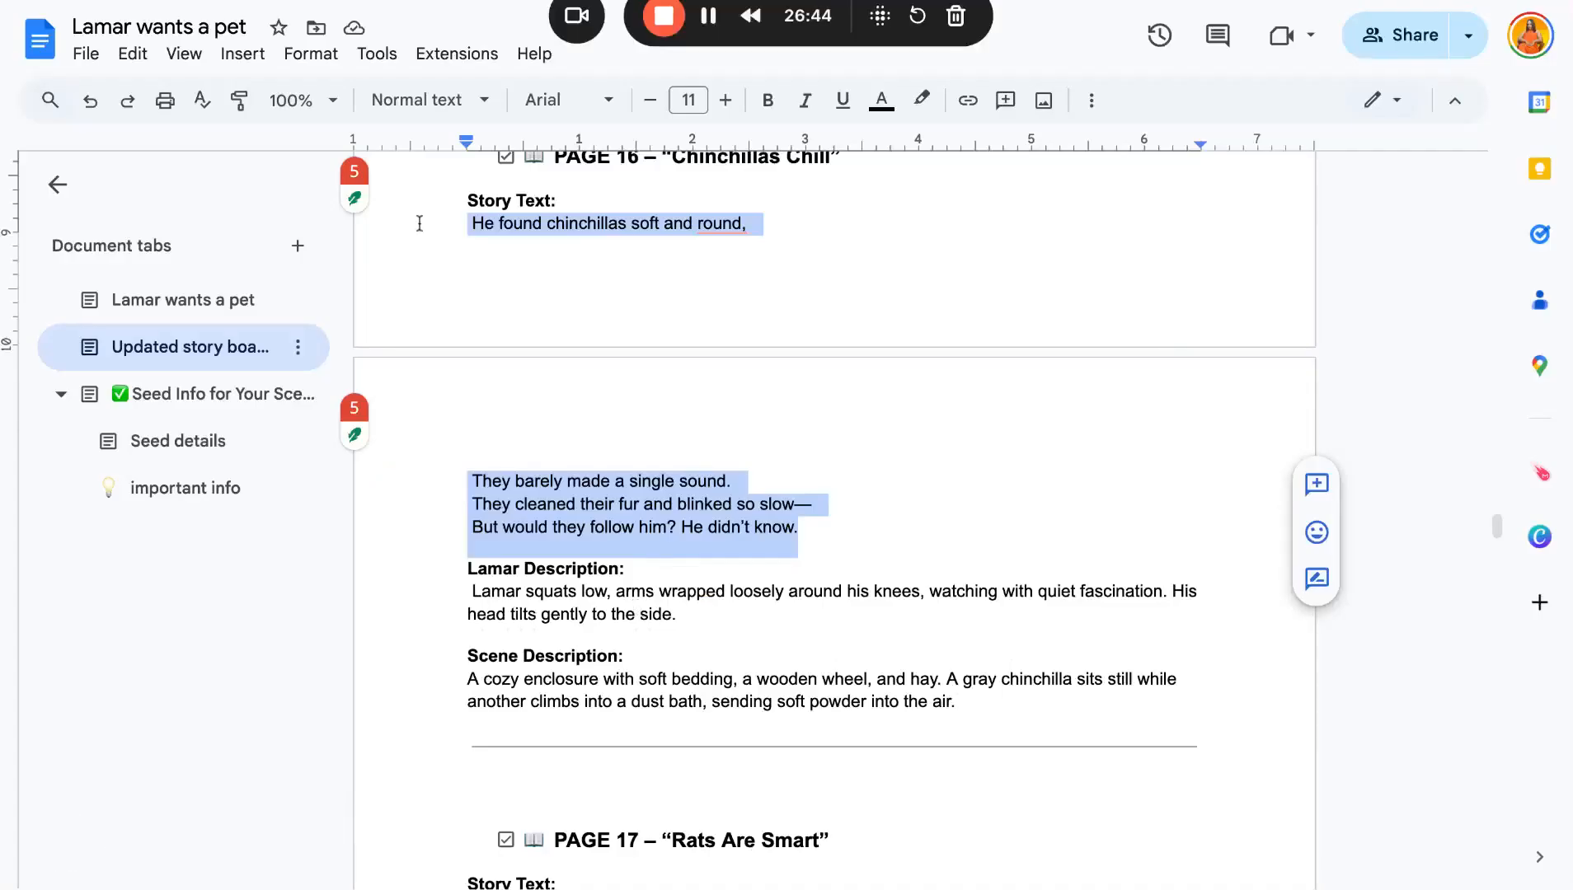
click(346, 1)
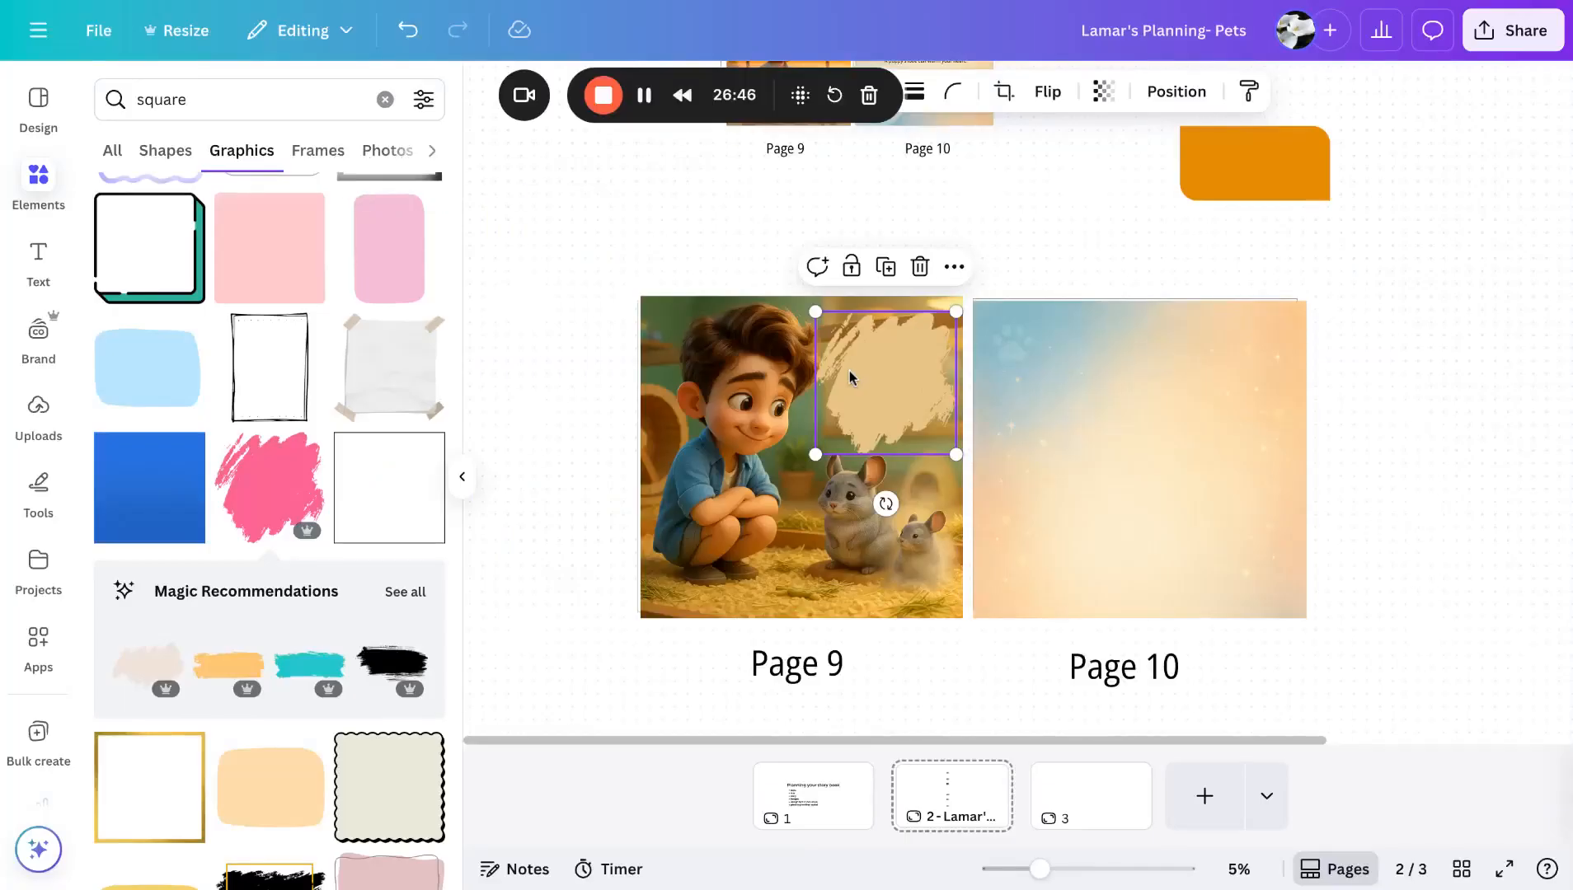
key(ctrl+v)
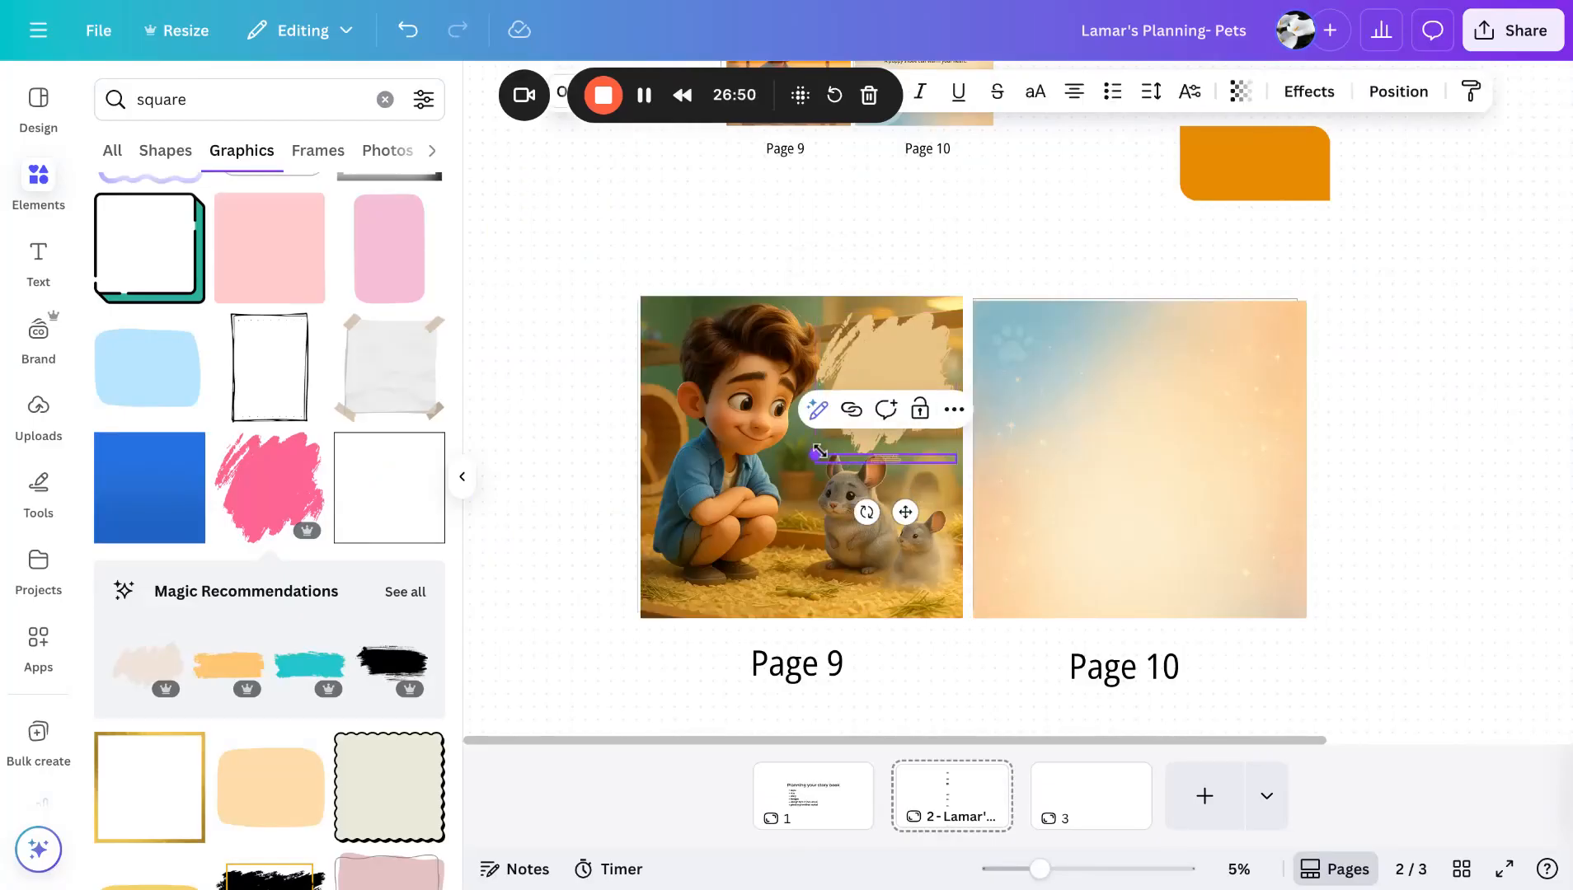
drag(817, 453, 669, 446)
drag(958, 454, 723, 454)
mouse_move(715, 522)
mouse_down()
mouse_move(761, 522)
mouse_move(901, 431)
mouse_up()
mouse_move(855, 359)
mouse_down()
mouse_move(752, 307)
mouse_move(859, 335)
mouse_move(836, 361)
mouse_move(902, 381)
mouse_up()
click(1130, 141)
click(1052, 257)
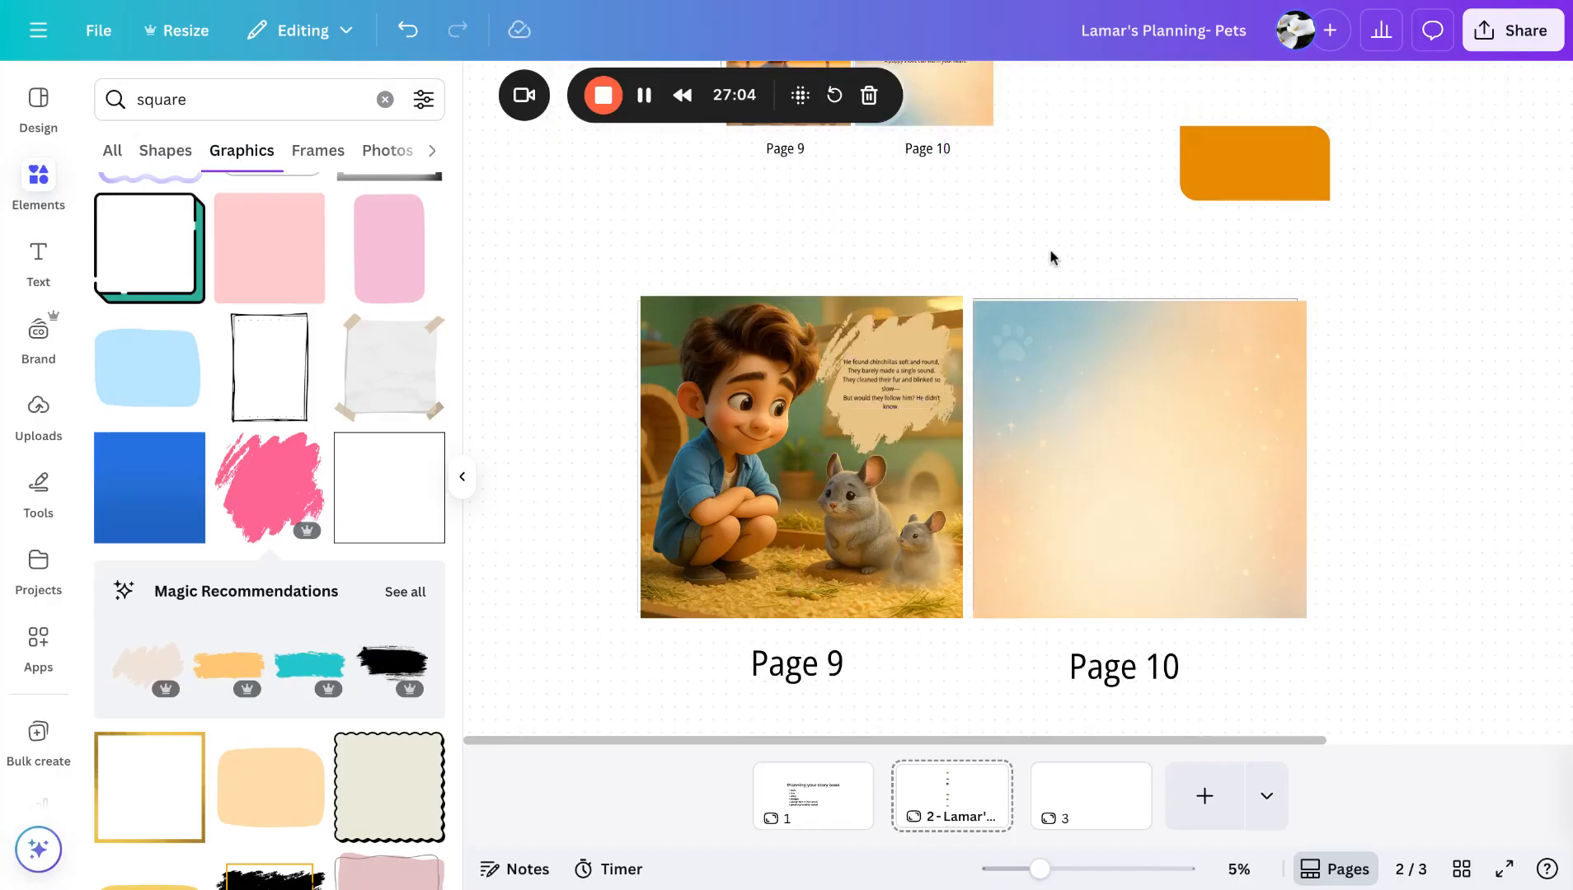
- Scroll through the earlier spreads and inspect their story text boxes to compare font styles
scroll(969, 316, up, 3)
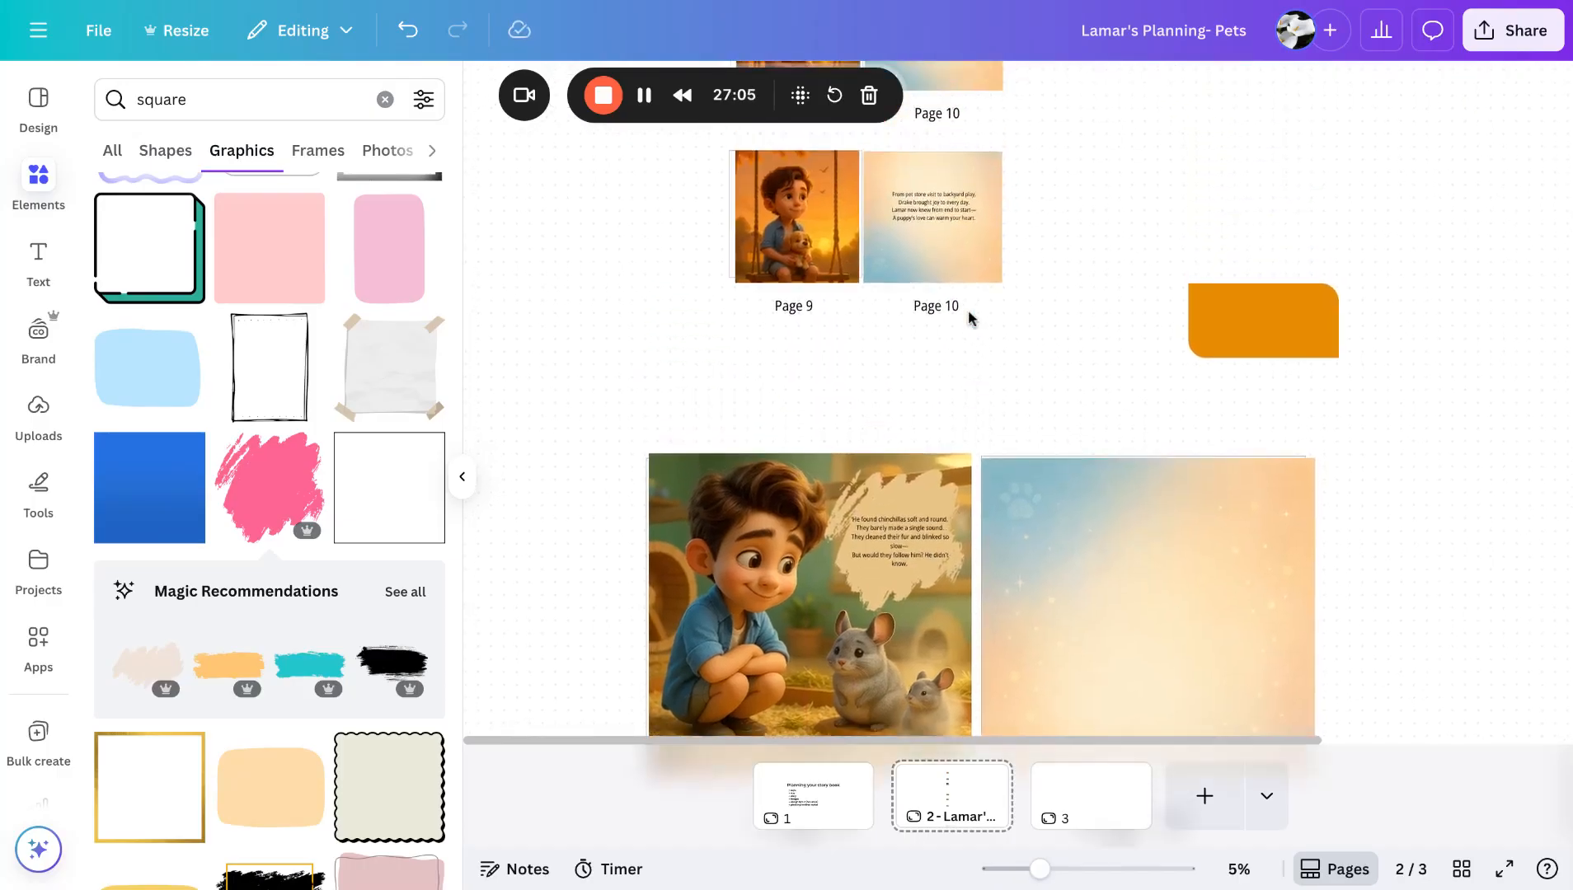
click(924, 310)
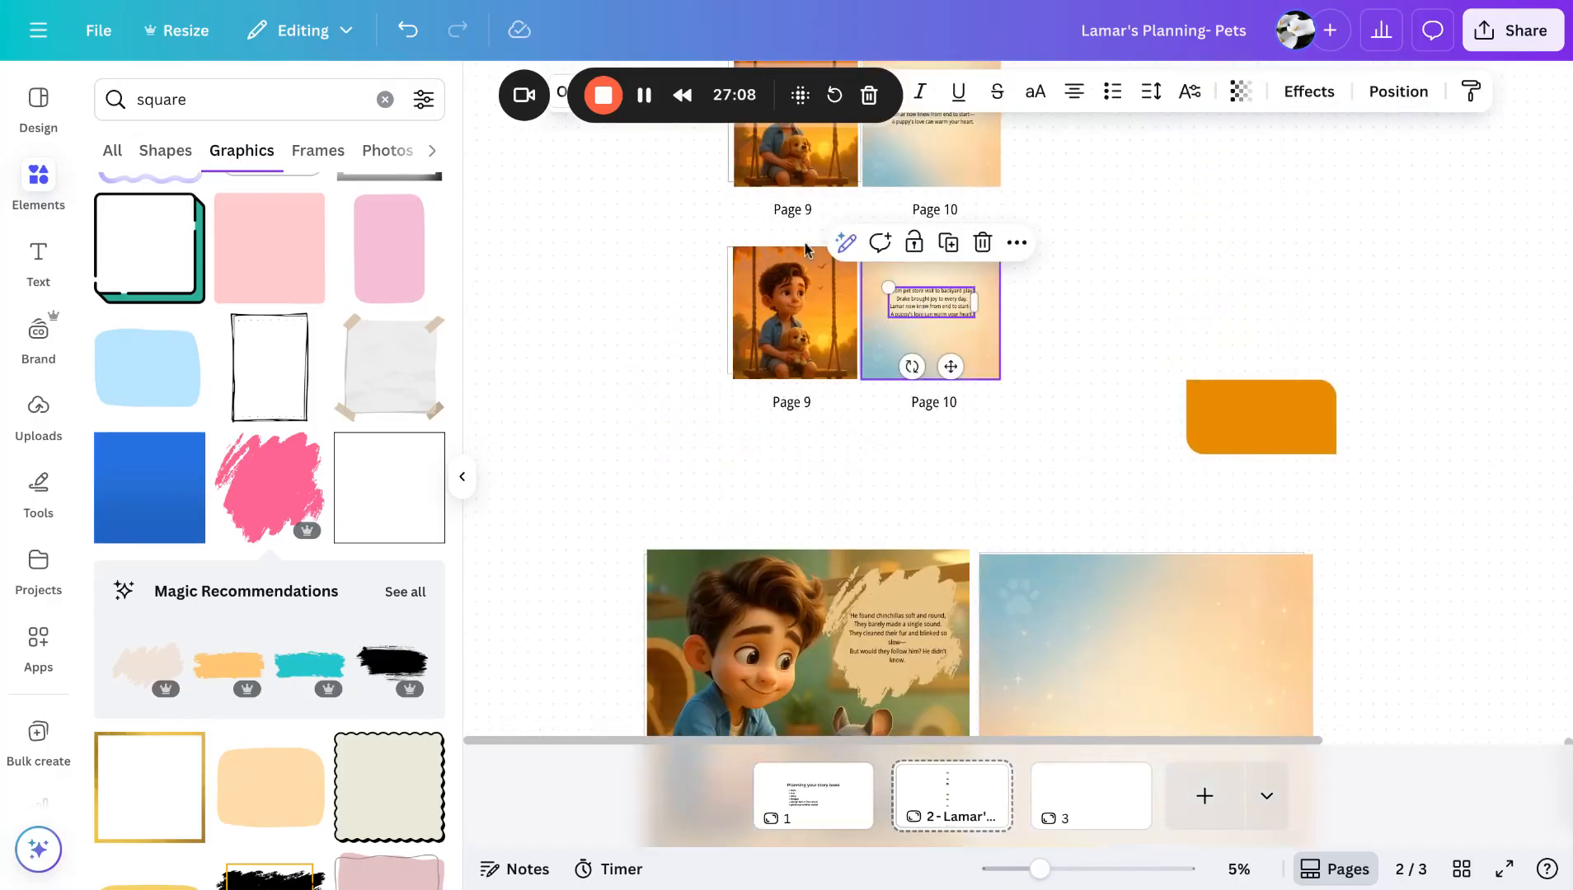
drag(789, 99, 406, 849)
scroll(921, 407, up, 3)
click(921, 406)
click(917, 198)
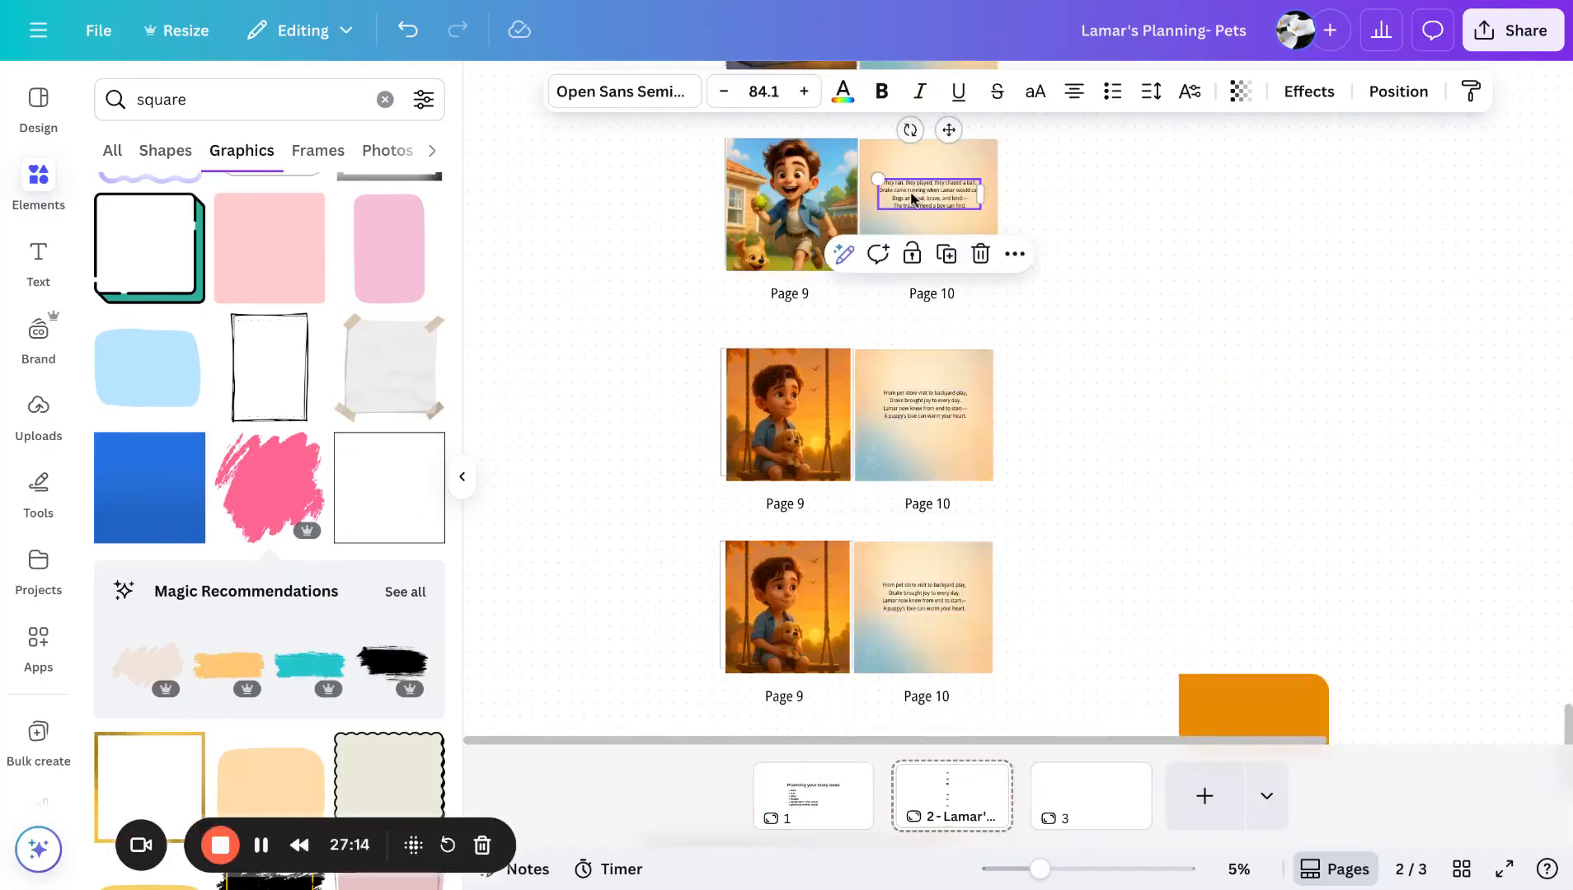
scroll(917, 198, up, 3)
click(921, 273)
scroll(921, 275, up, 1)
scroll(917, 274, up, 4)
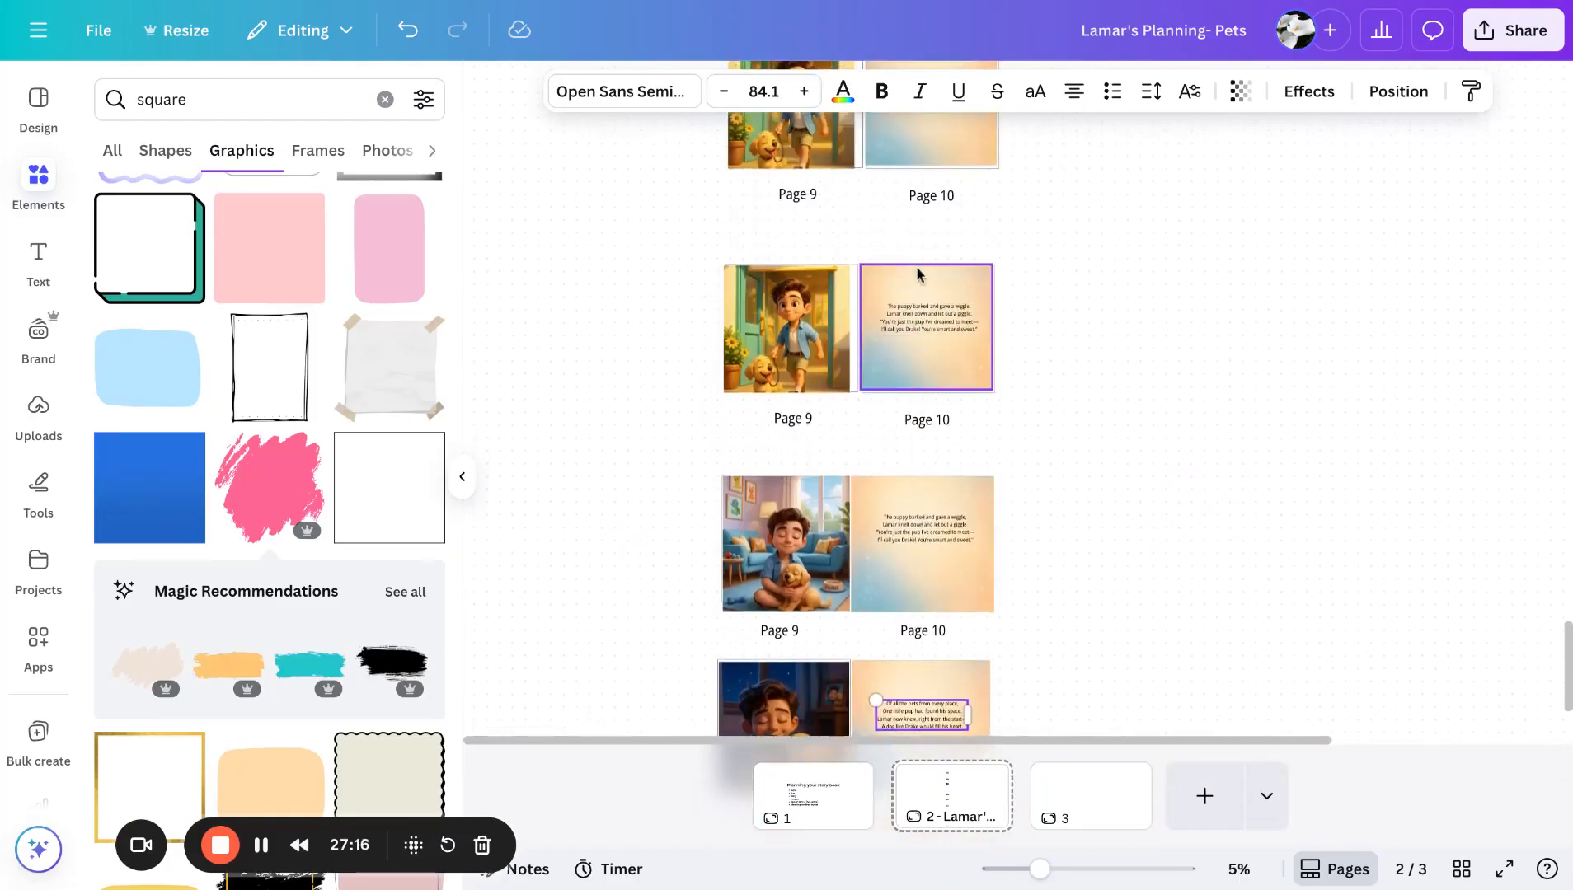
click(919, 334)
scroll(921, 338, up, 4)
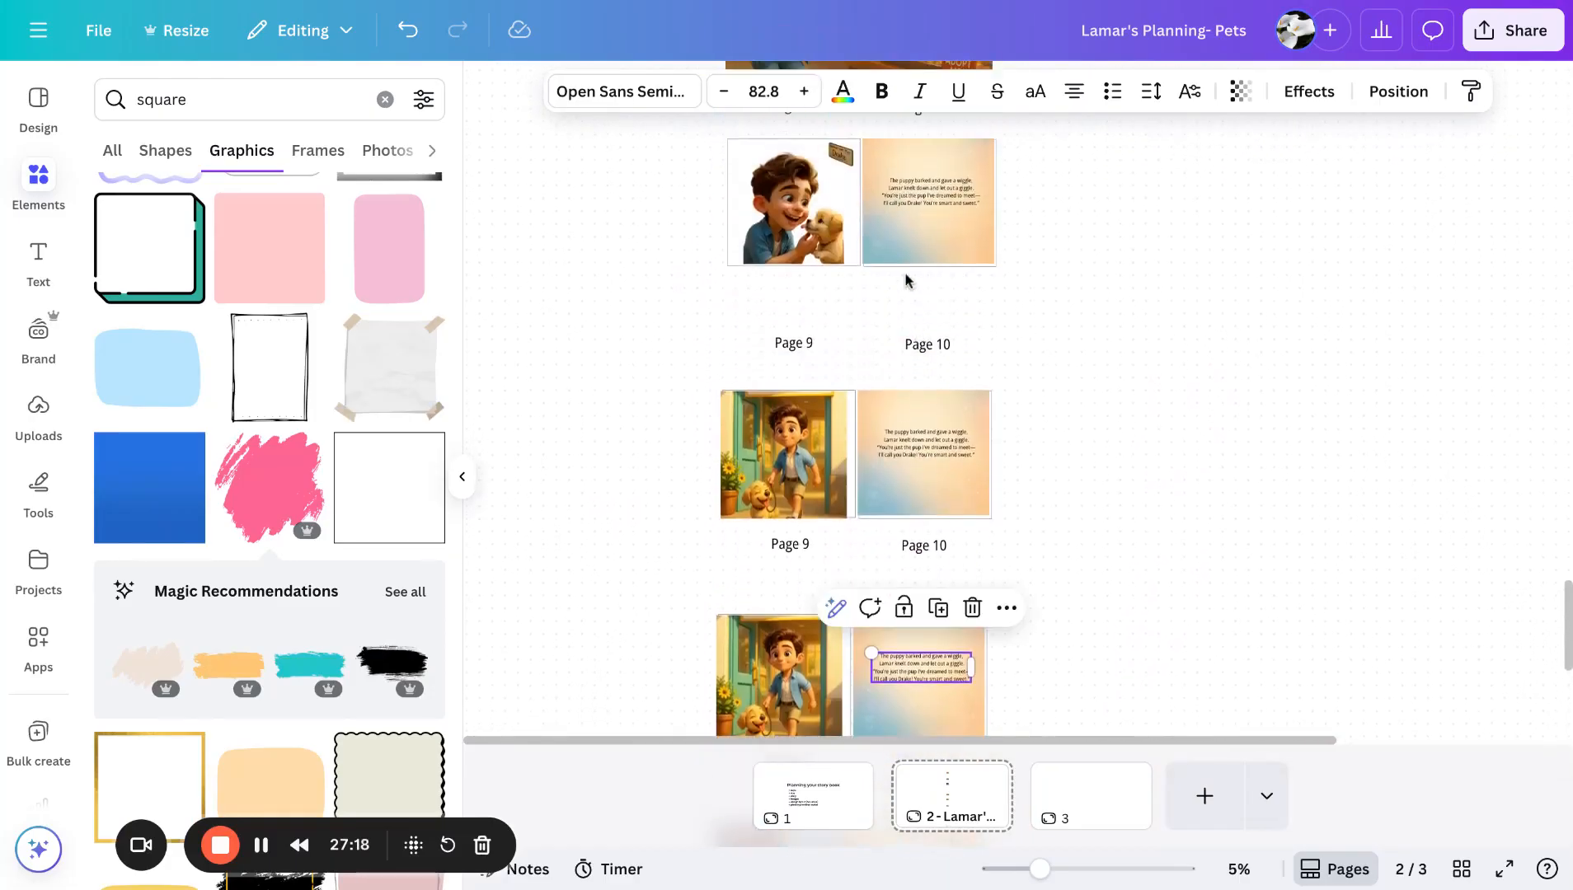
click(911, 202)
scroll(911, 203, up, 3)
scroll(911, 203, up, 12)
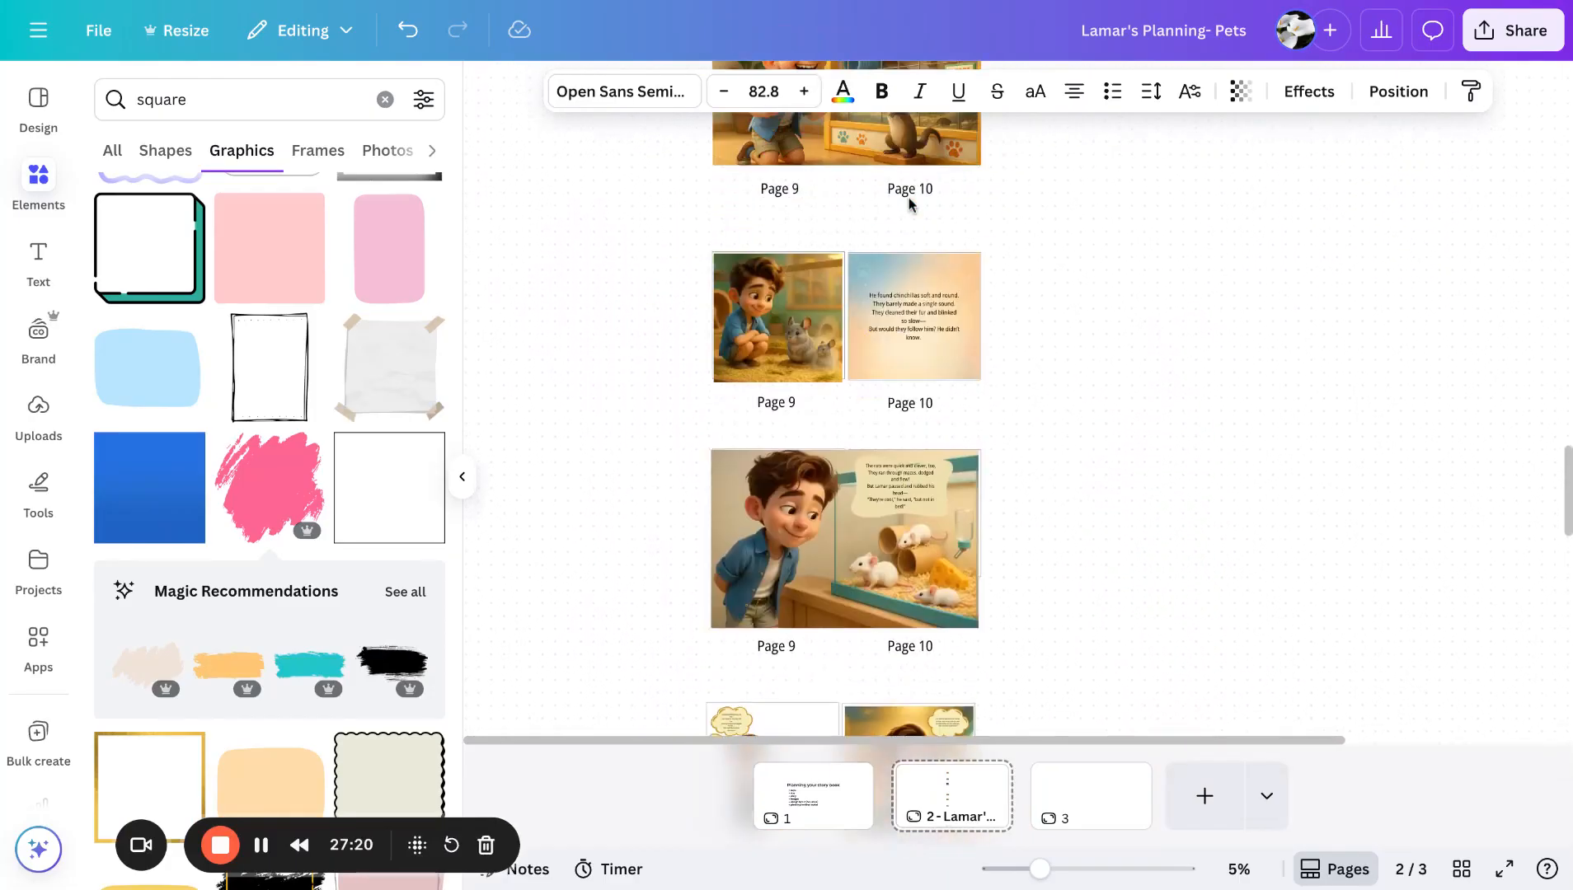
scroll(898, 534, down, 1)
scroll(899, 535, up, 3)
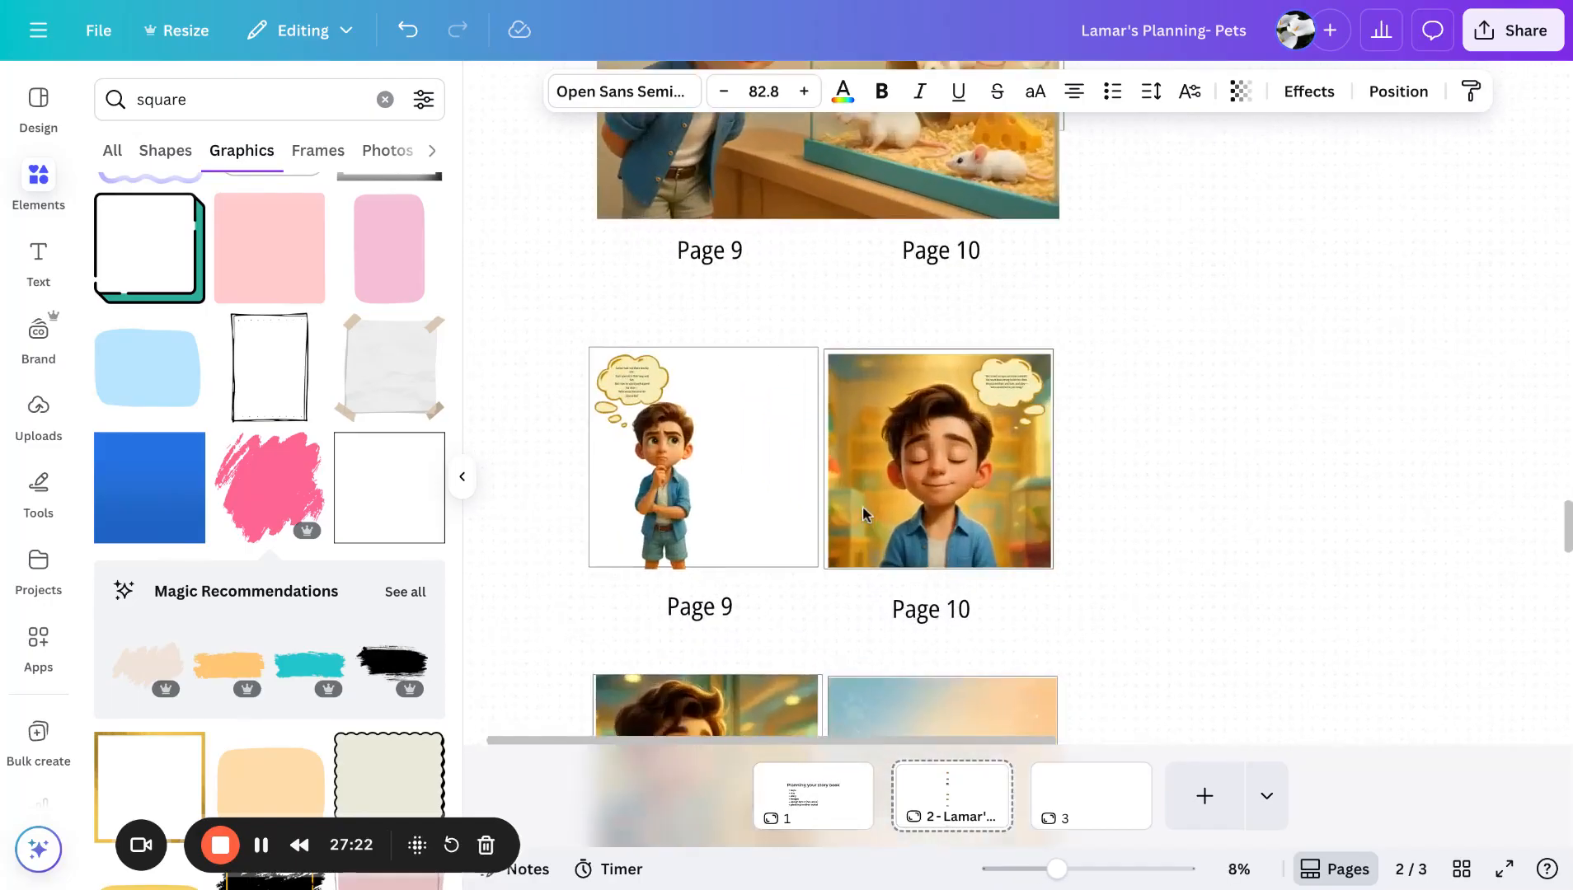
click(631, 383)
scroll(630, 383, down, 10)
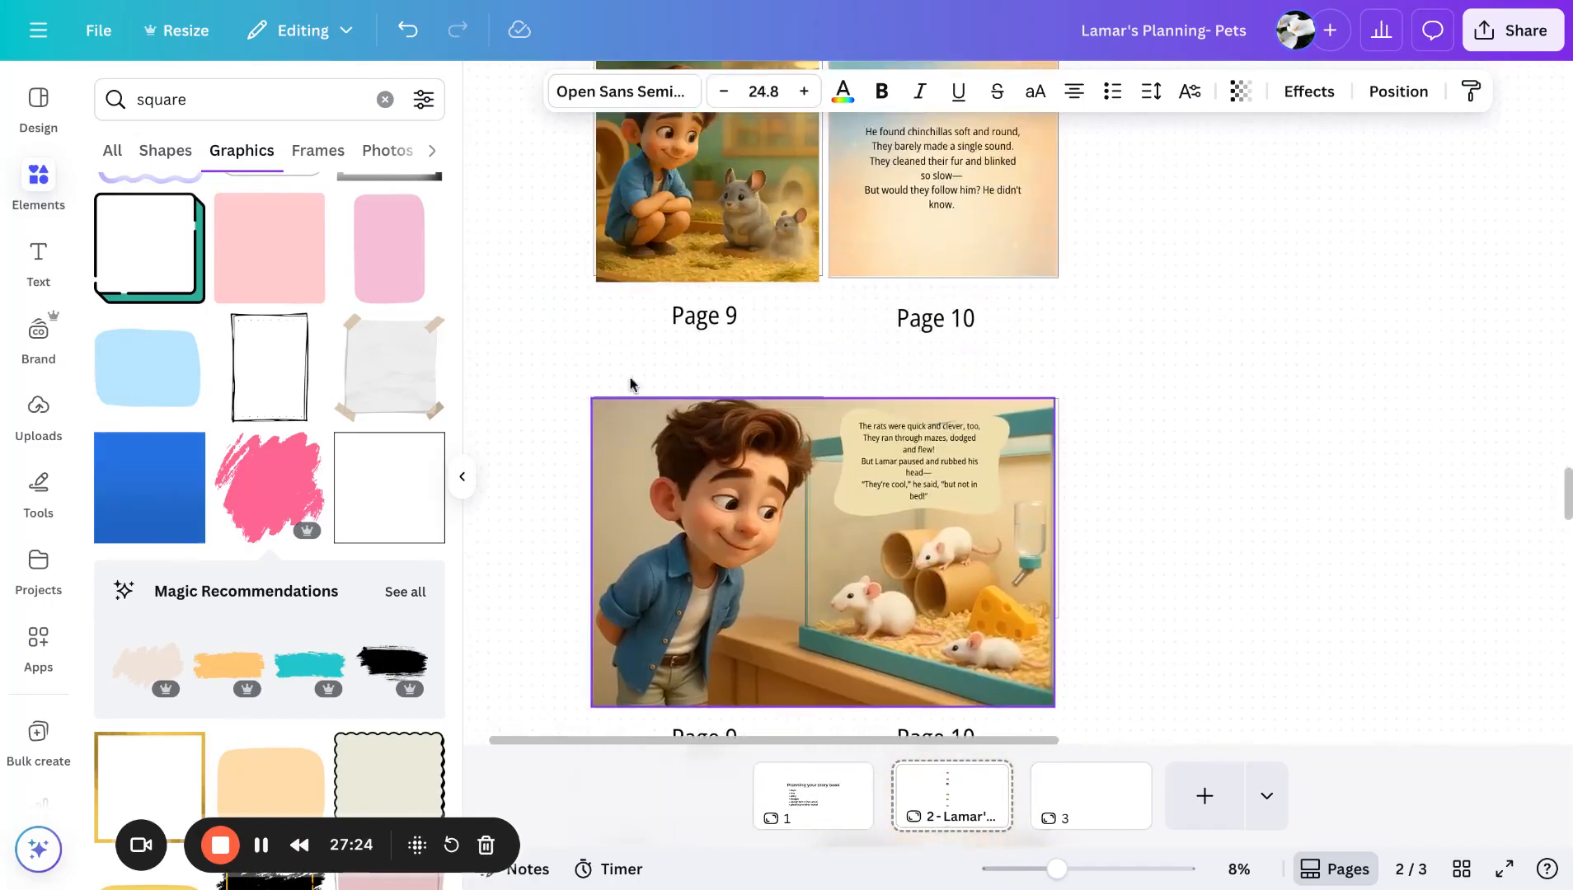
scroll(824, 413, up, 10)
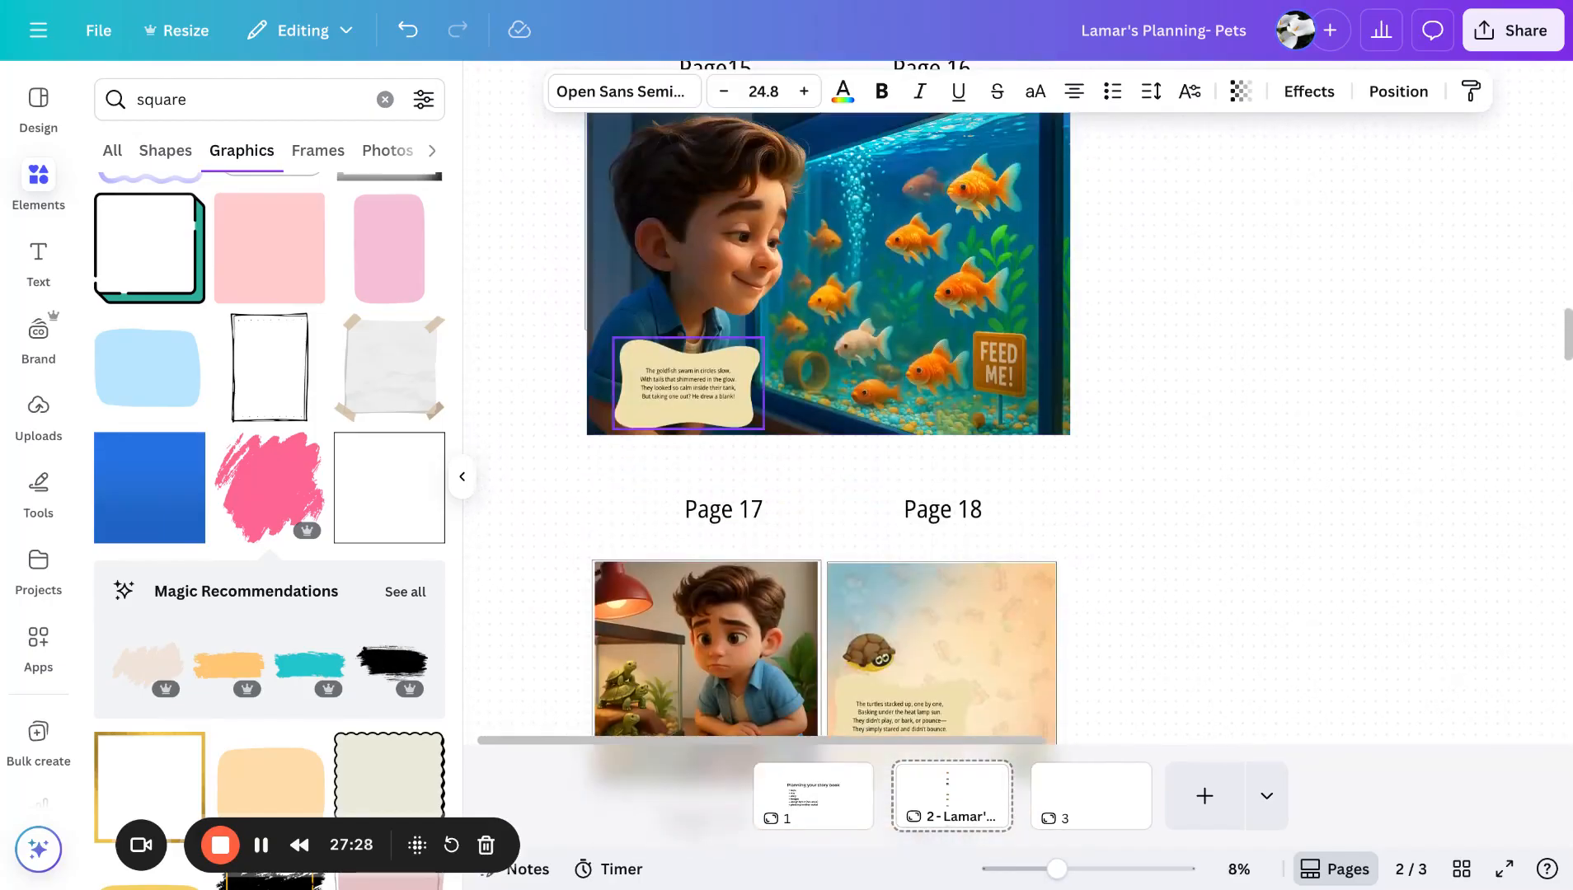
click(691, 397)
scroll(692, 393, up, 10)
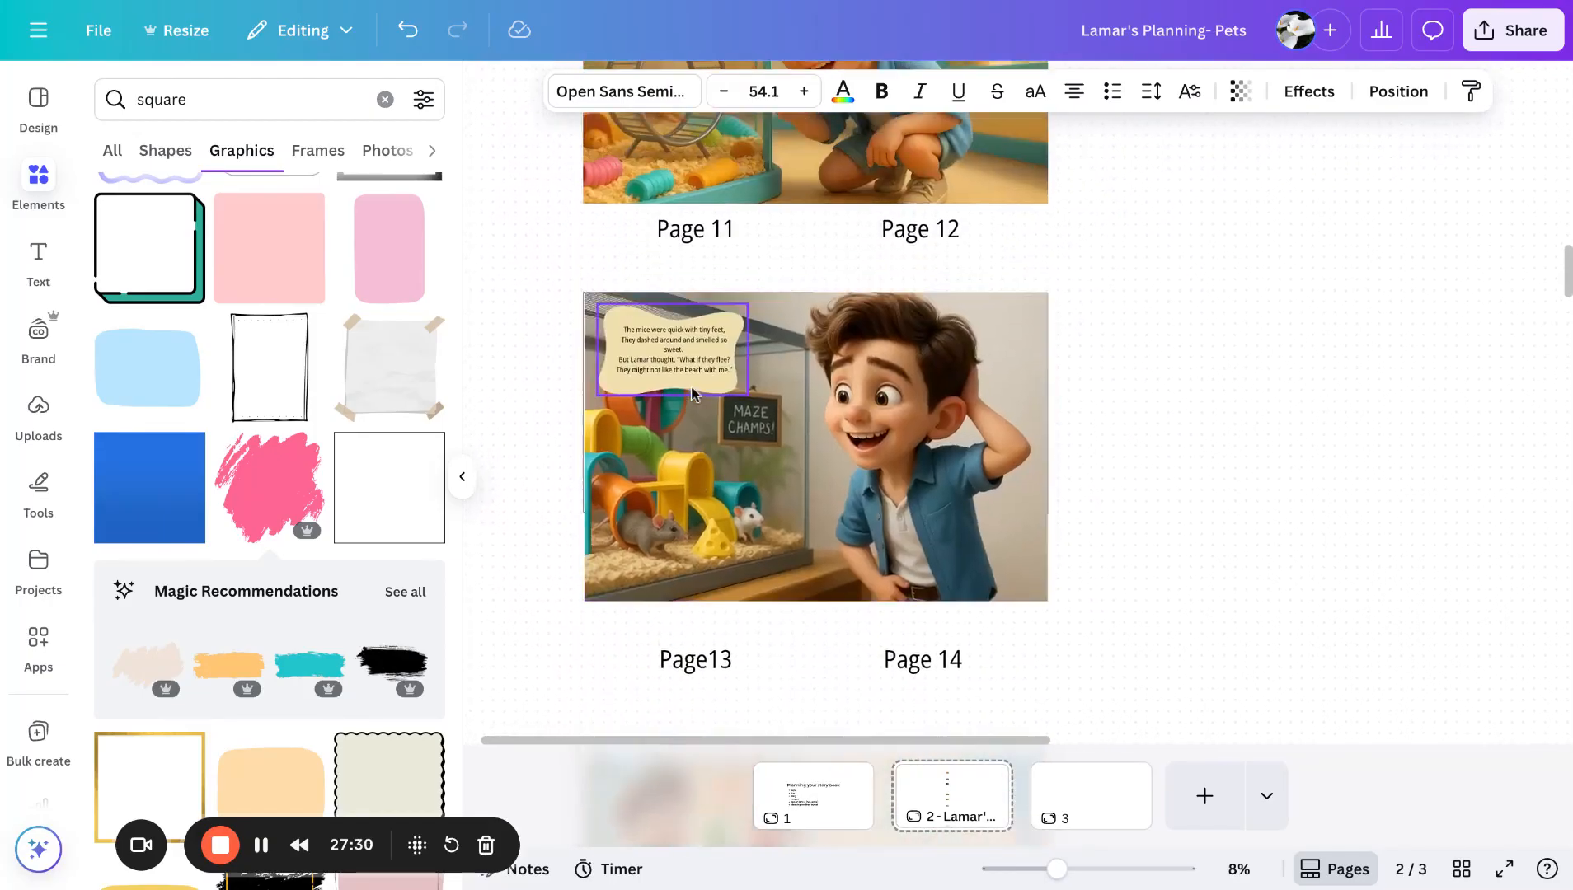
click(692, 394)
scroll(676, 371, up, 10)
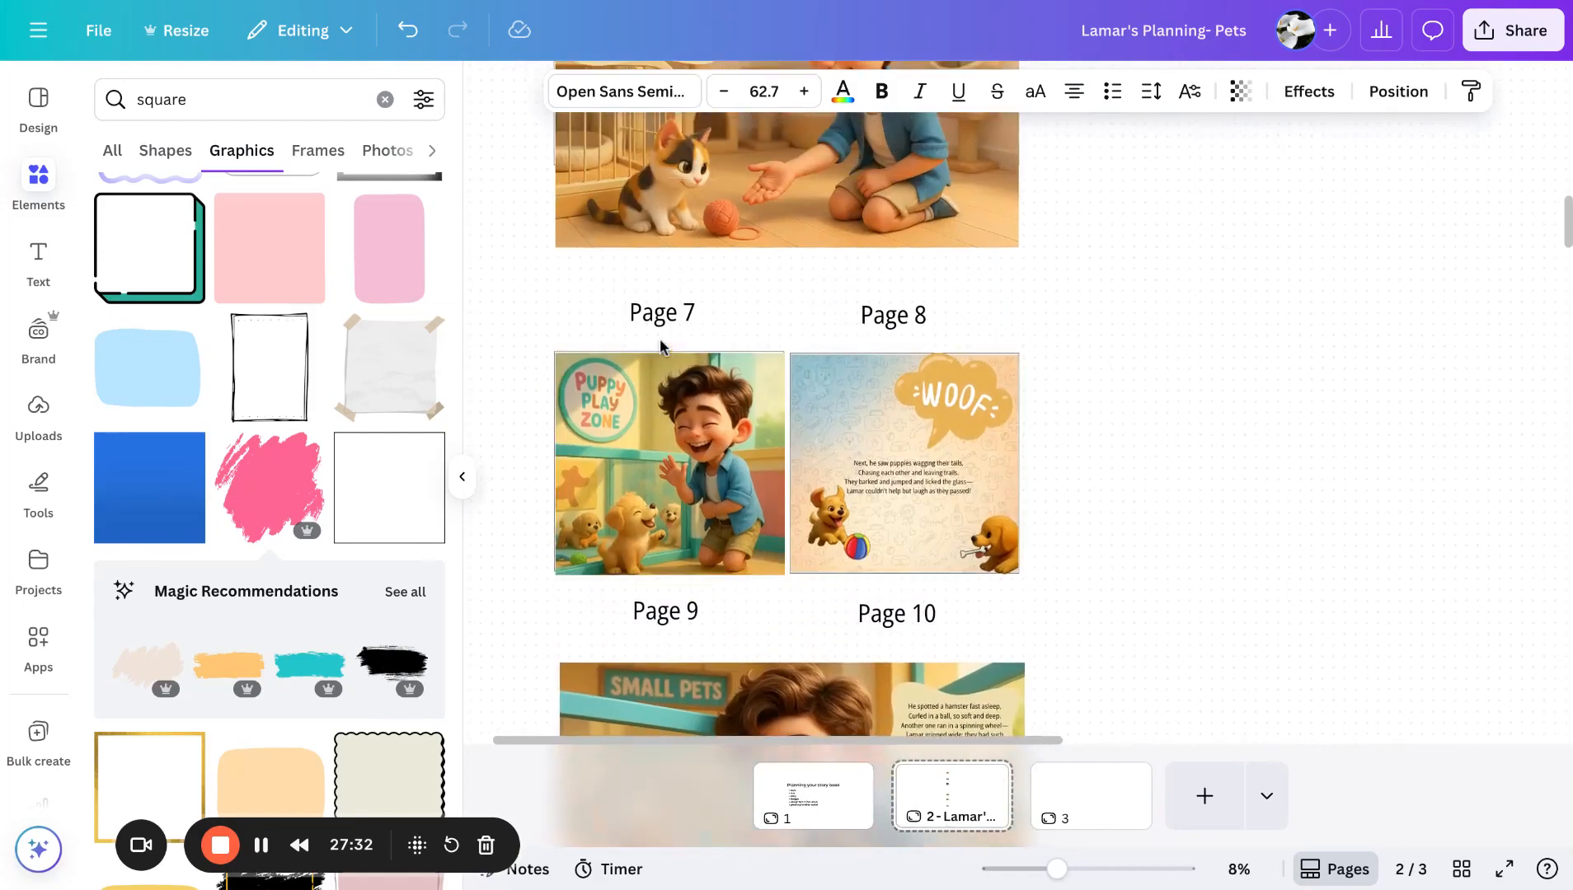
scroll(791, 412, up, 10)
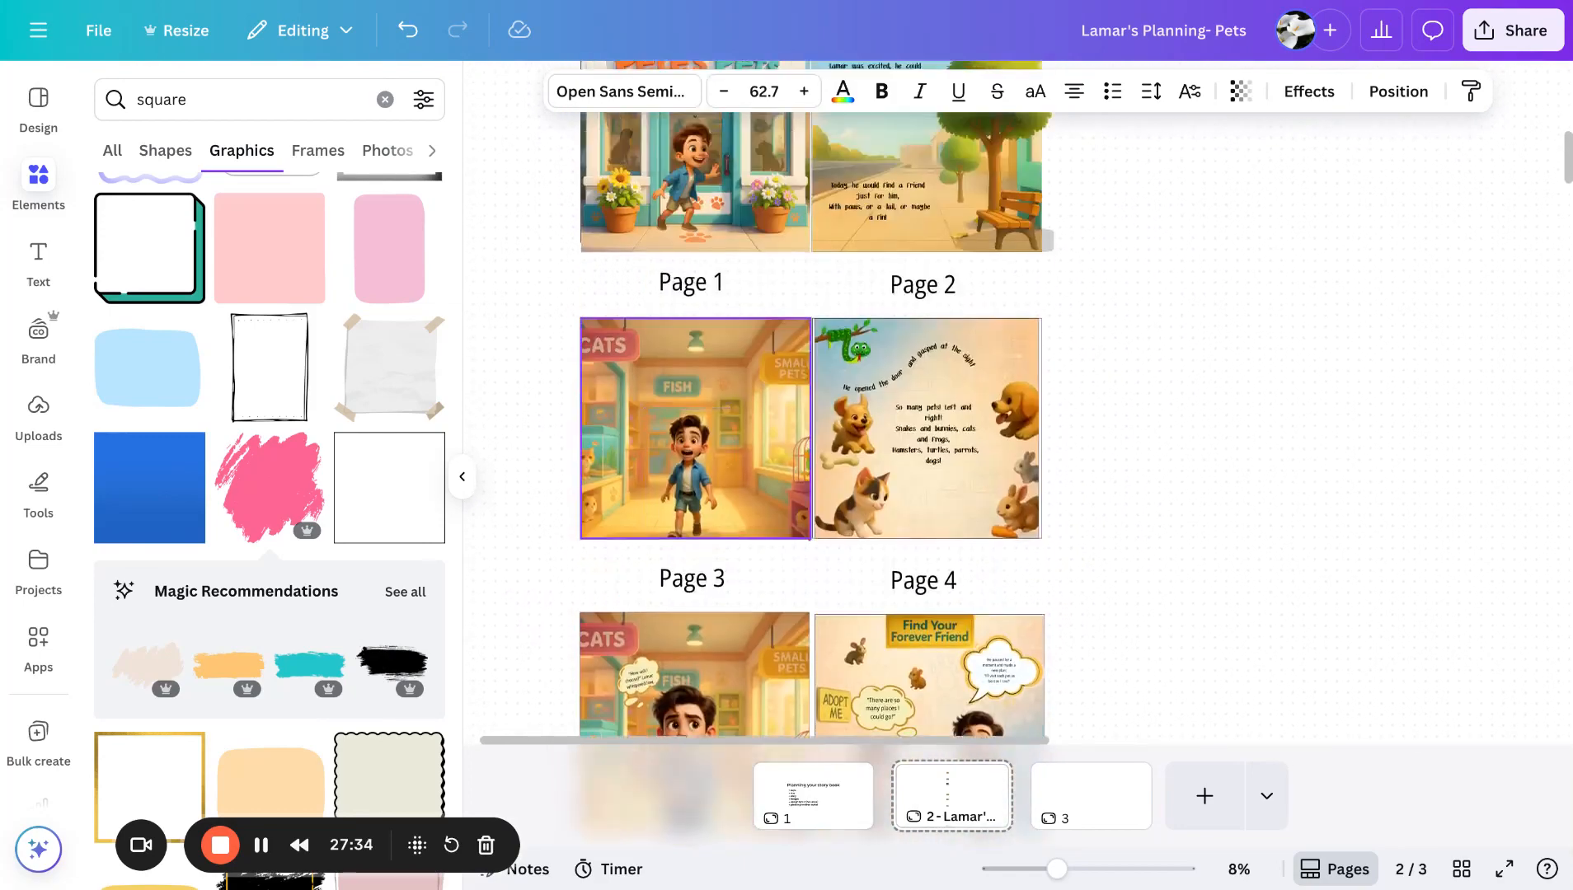
scroll(846, 302, up, 1)
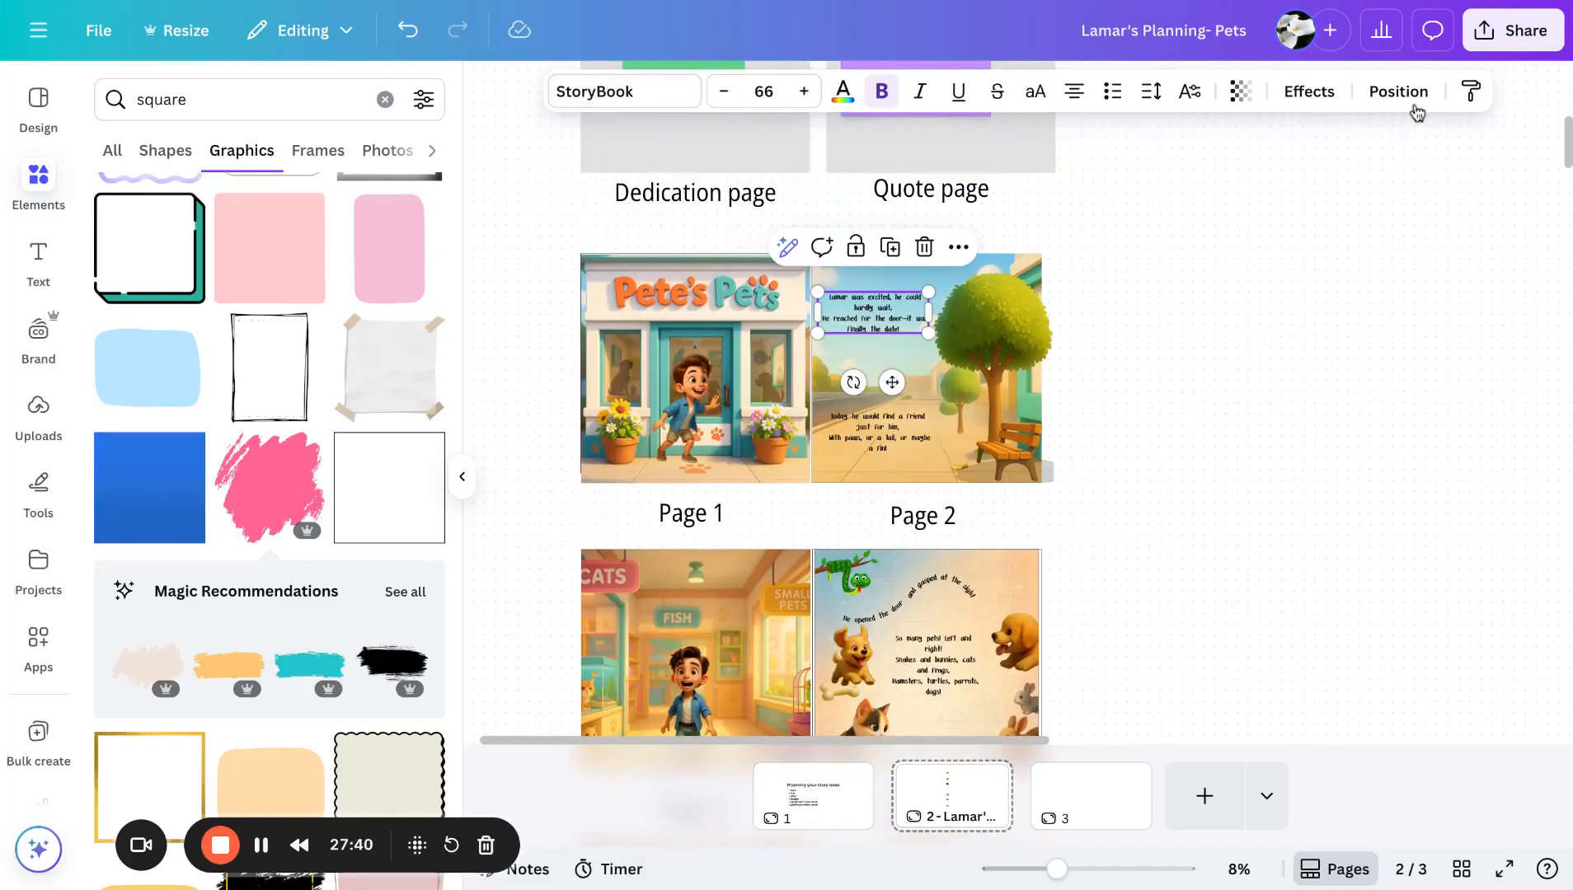
- Copy the StoryBook text style from Page 2 and apply it to the Page 9 story text, widening its box
click(1471, 95)
scroll(1136, 550, down, 15)
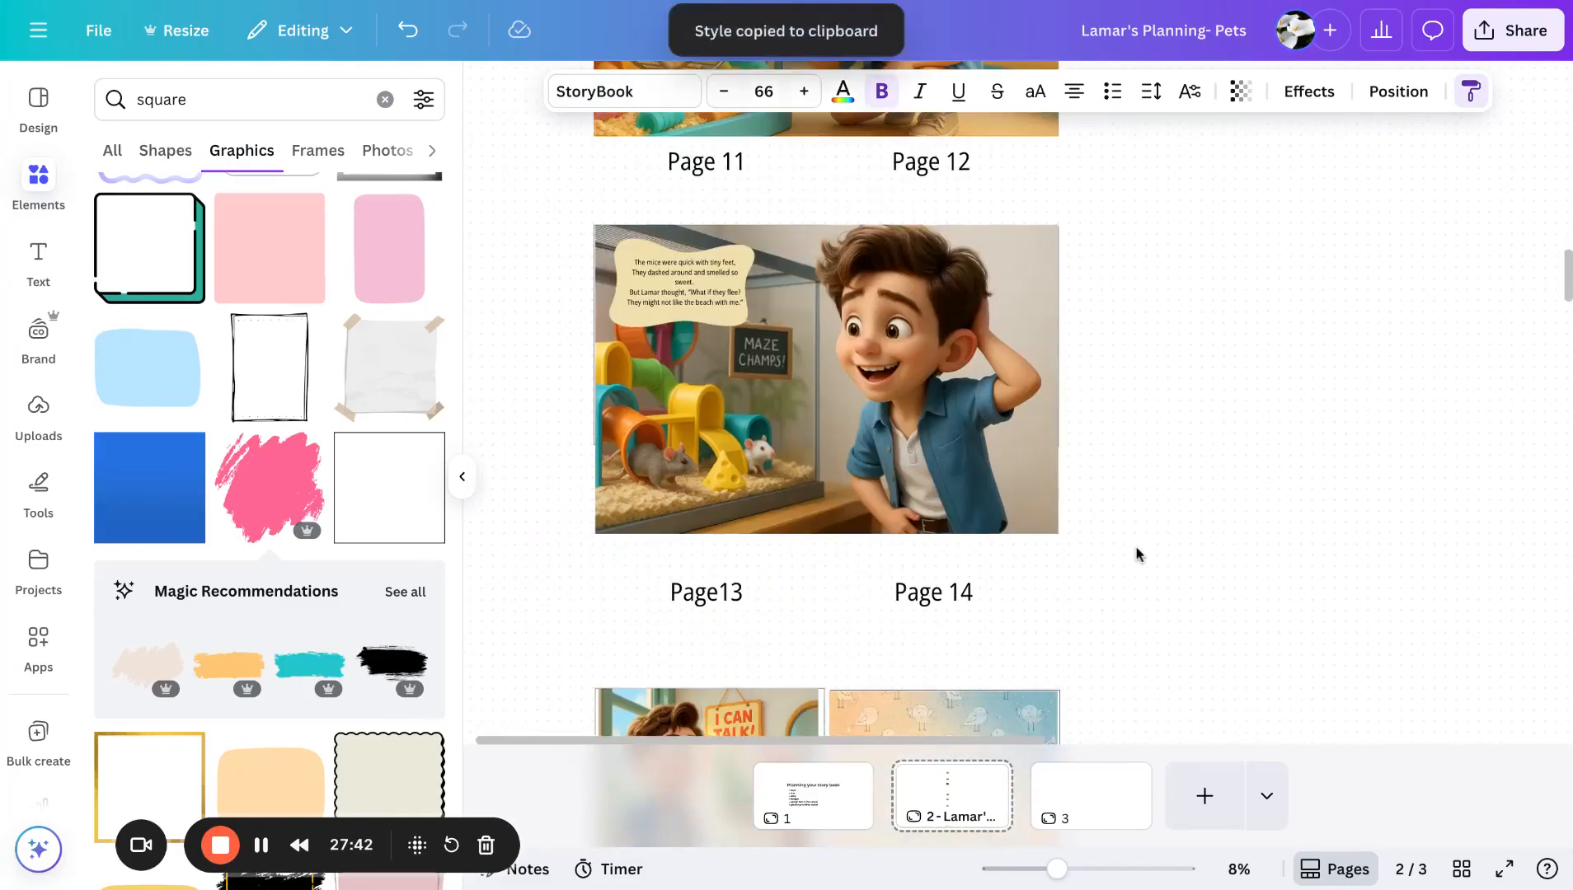
scroll(1136, 555, down, 20)
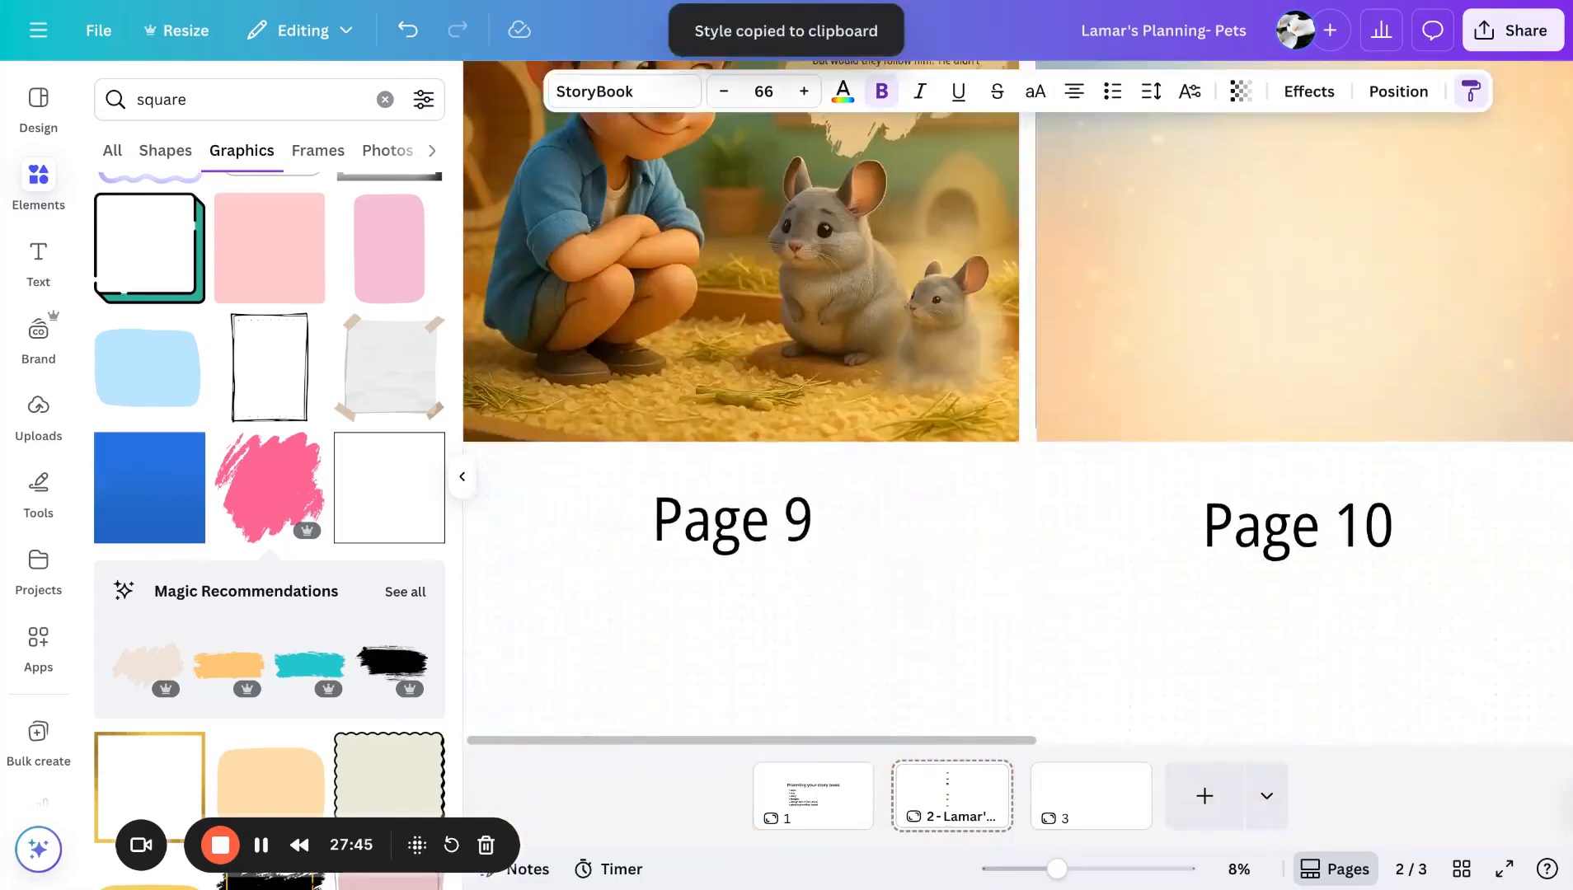
scroll(888, 424, up, 5)
click(888, 419)
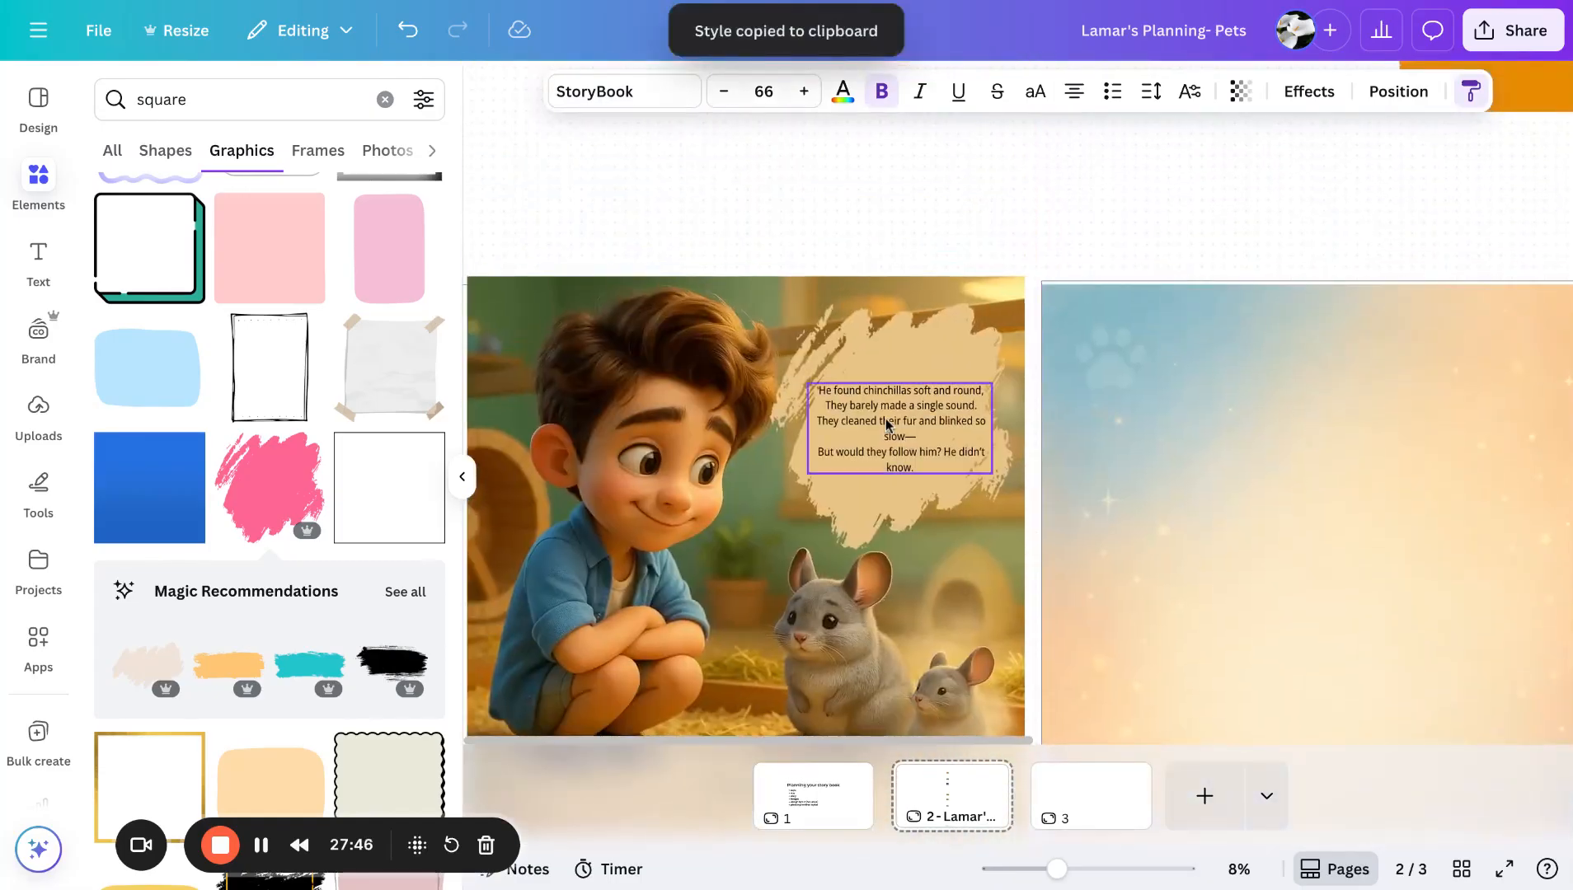
drag(992, 404, 997, 479)
drag(906, 426, 904, 422)
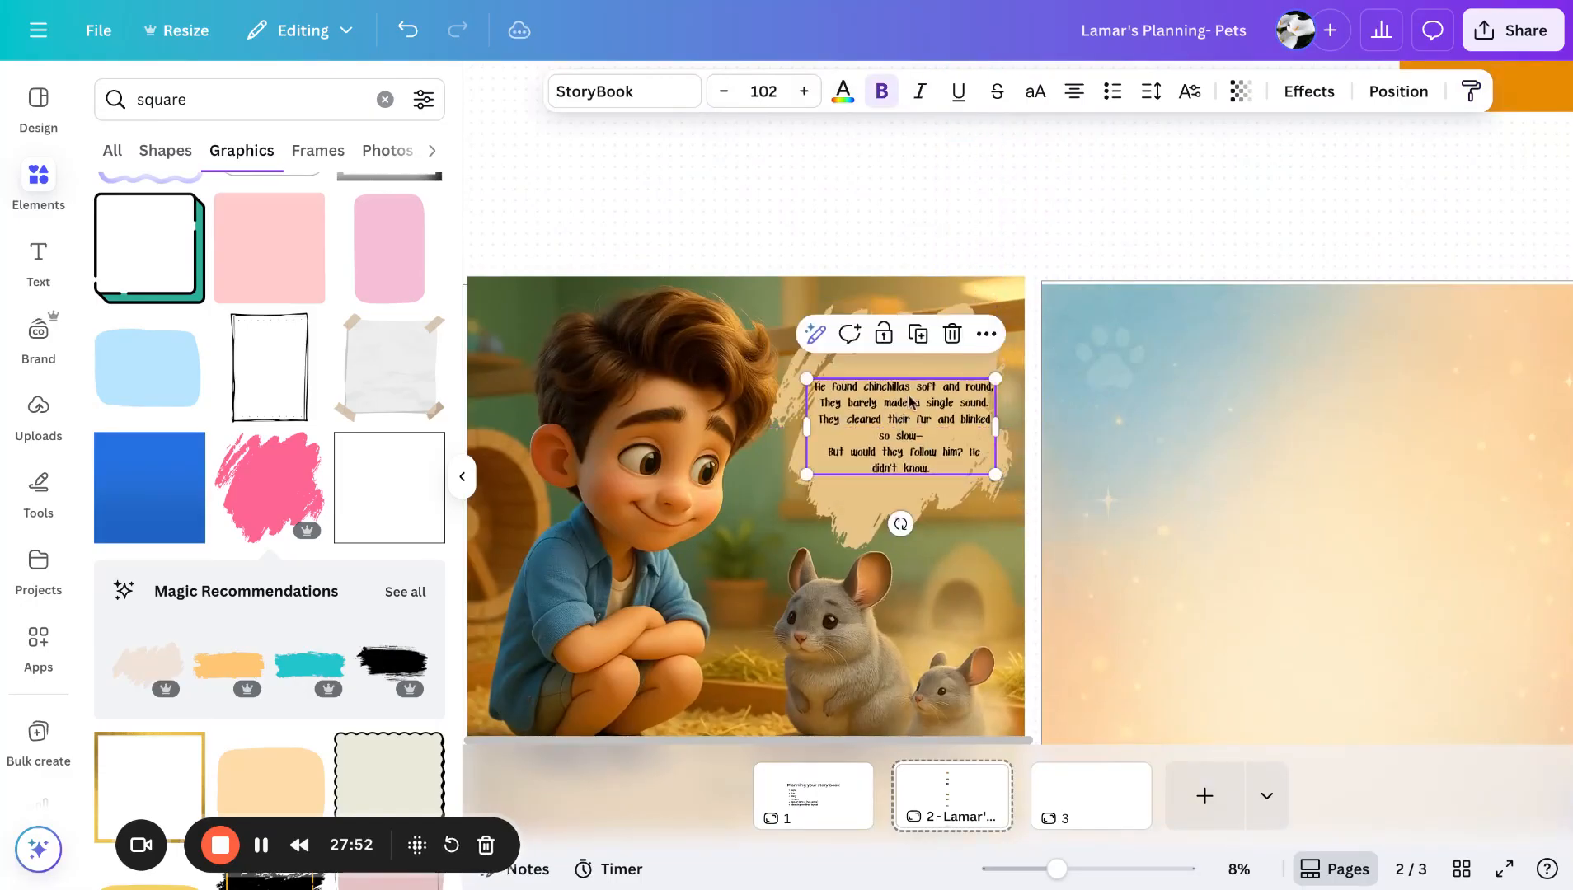
click(1207, 140)
- Duplicate the Page 9 story text and move the copy onto the Page 10 background
scroll(1197, 181, down, 3)
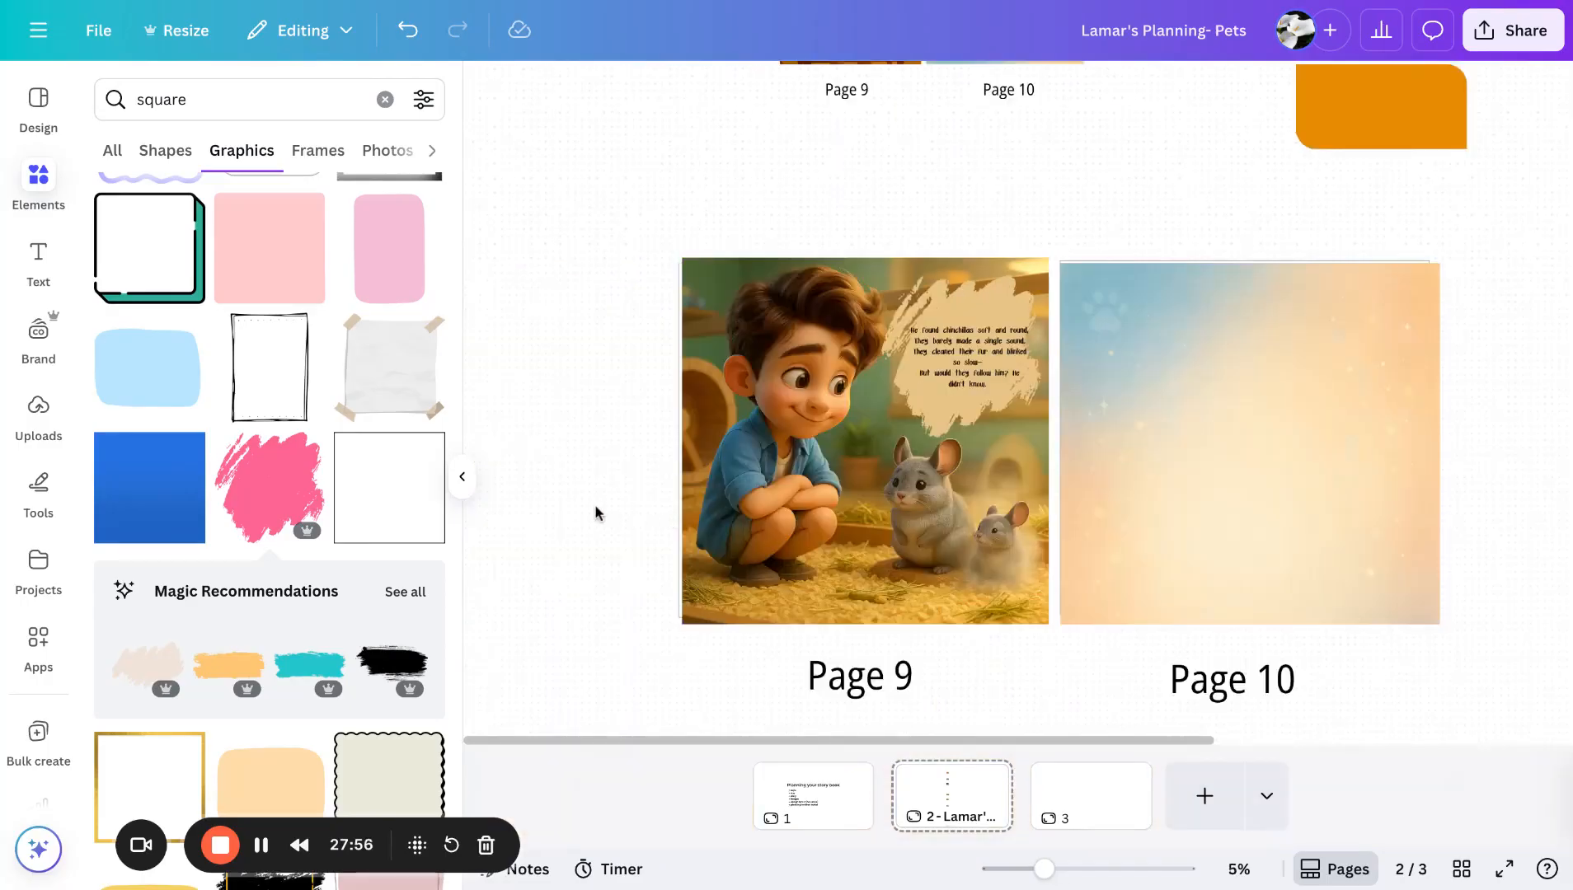
click(462, 476)
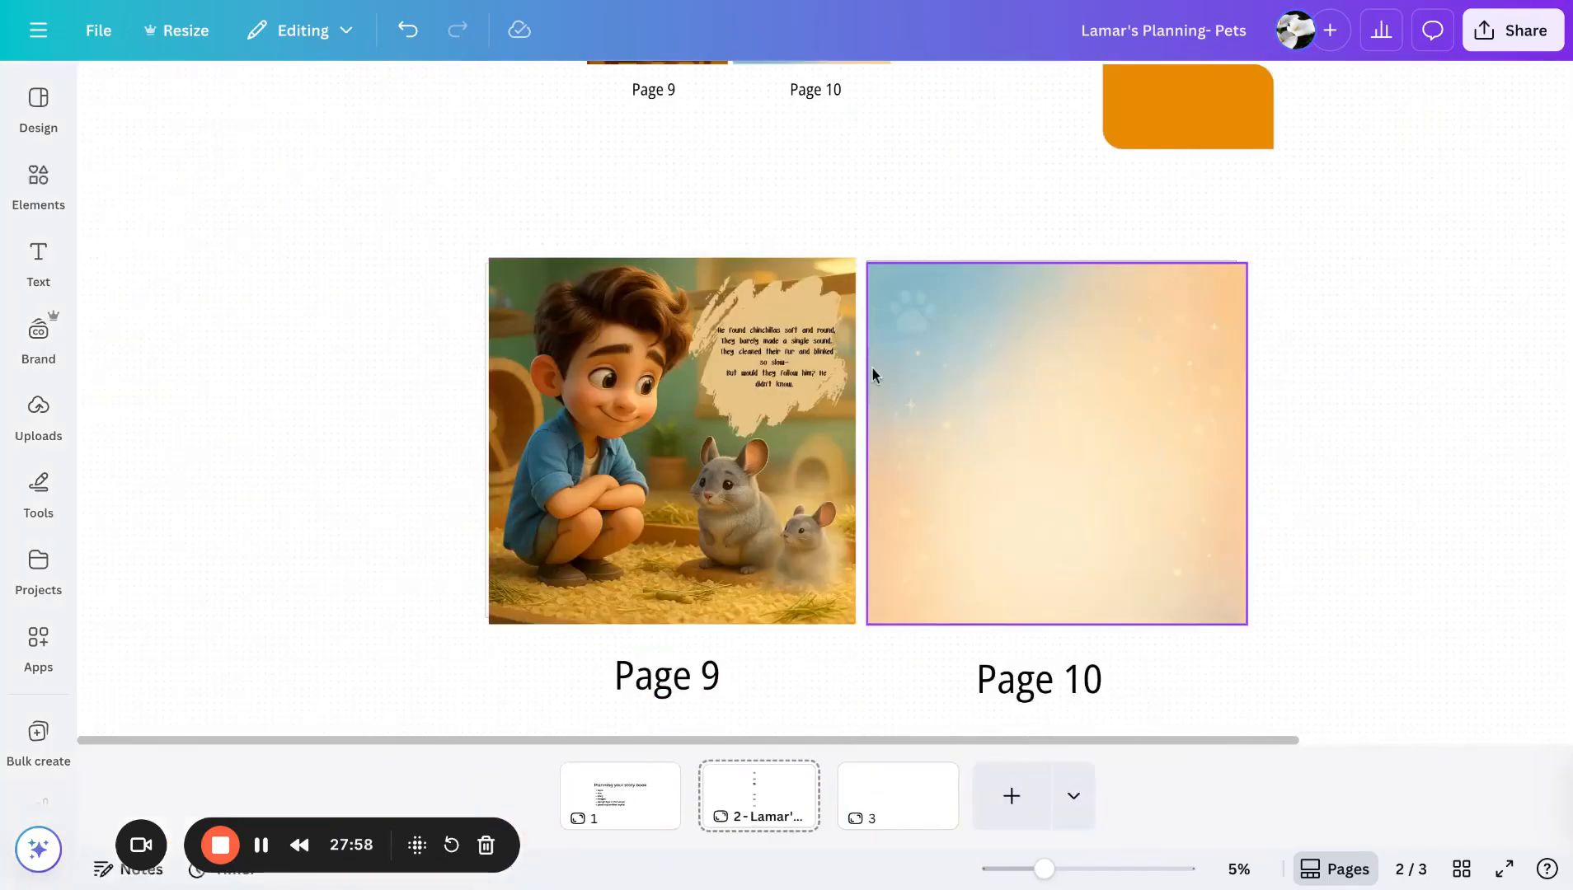
click(783, 343)
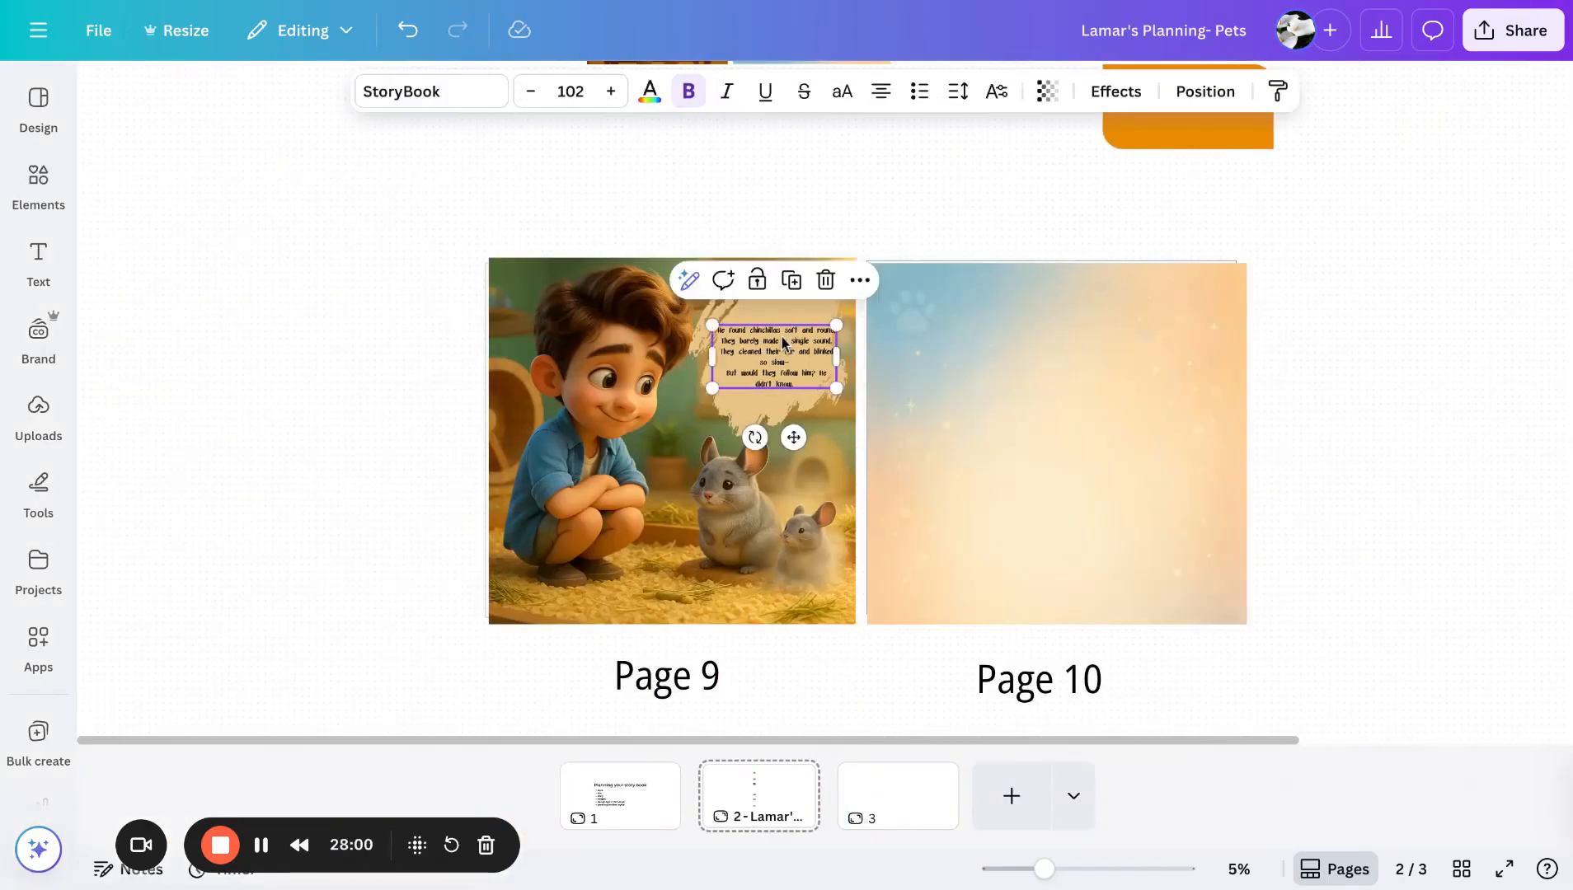
key(super+v)
drag(782, 343, 1052, 451)
click(1378, 405)
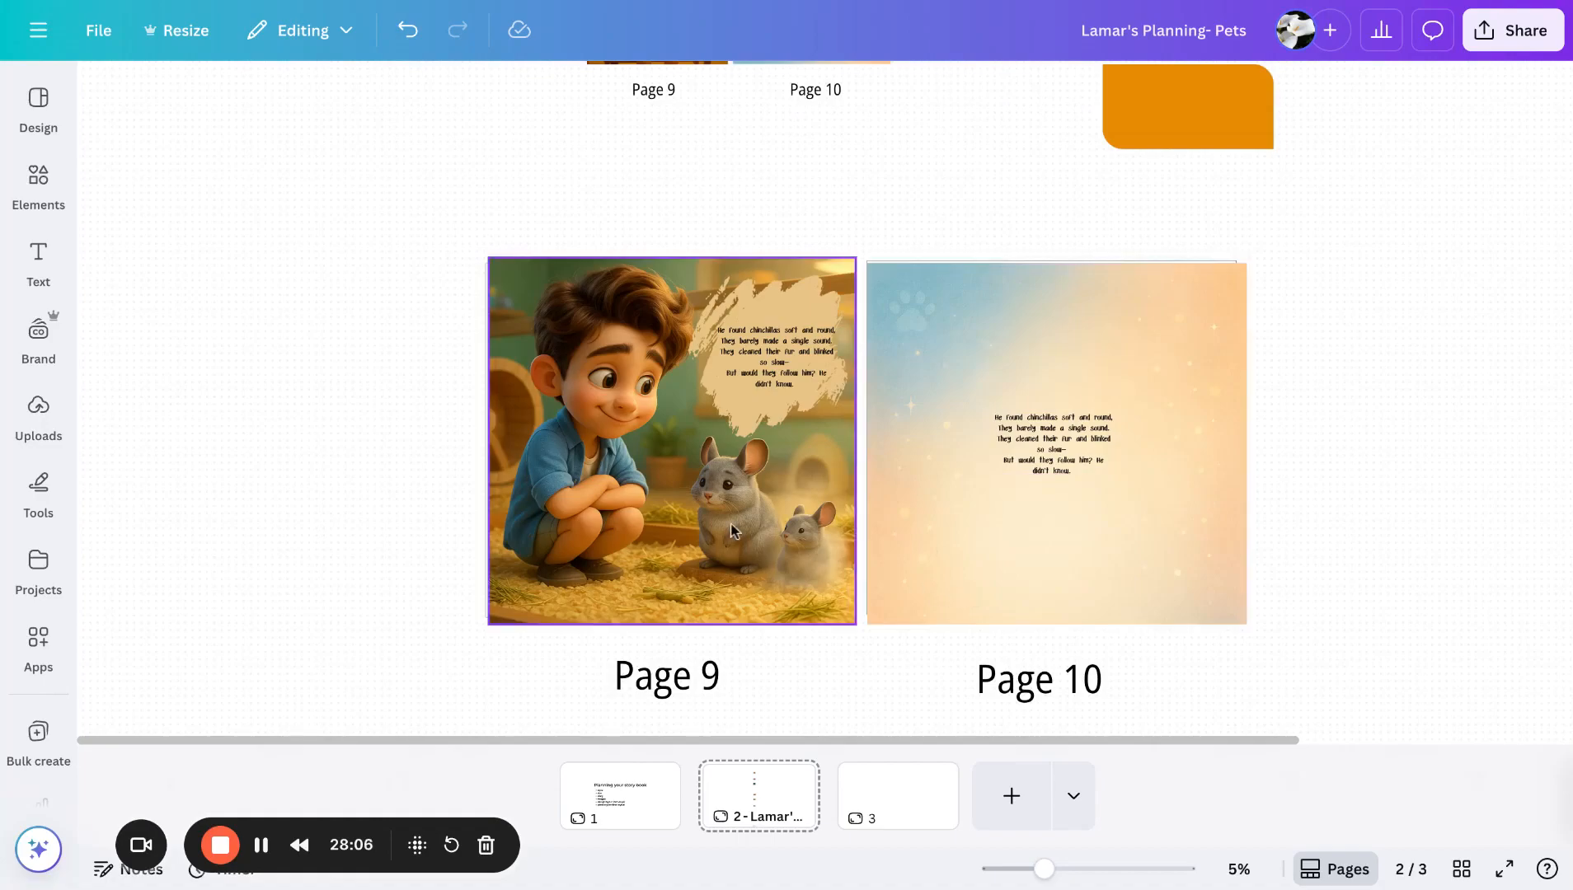
- Copy the word Chinchillas from the Page 16 heading in the document and search the graphics for Chinchillas
key(super+Tab)
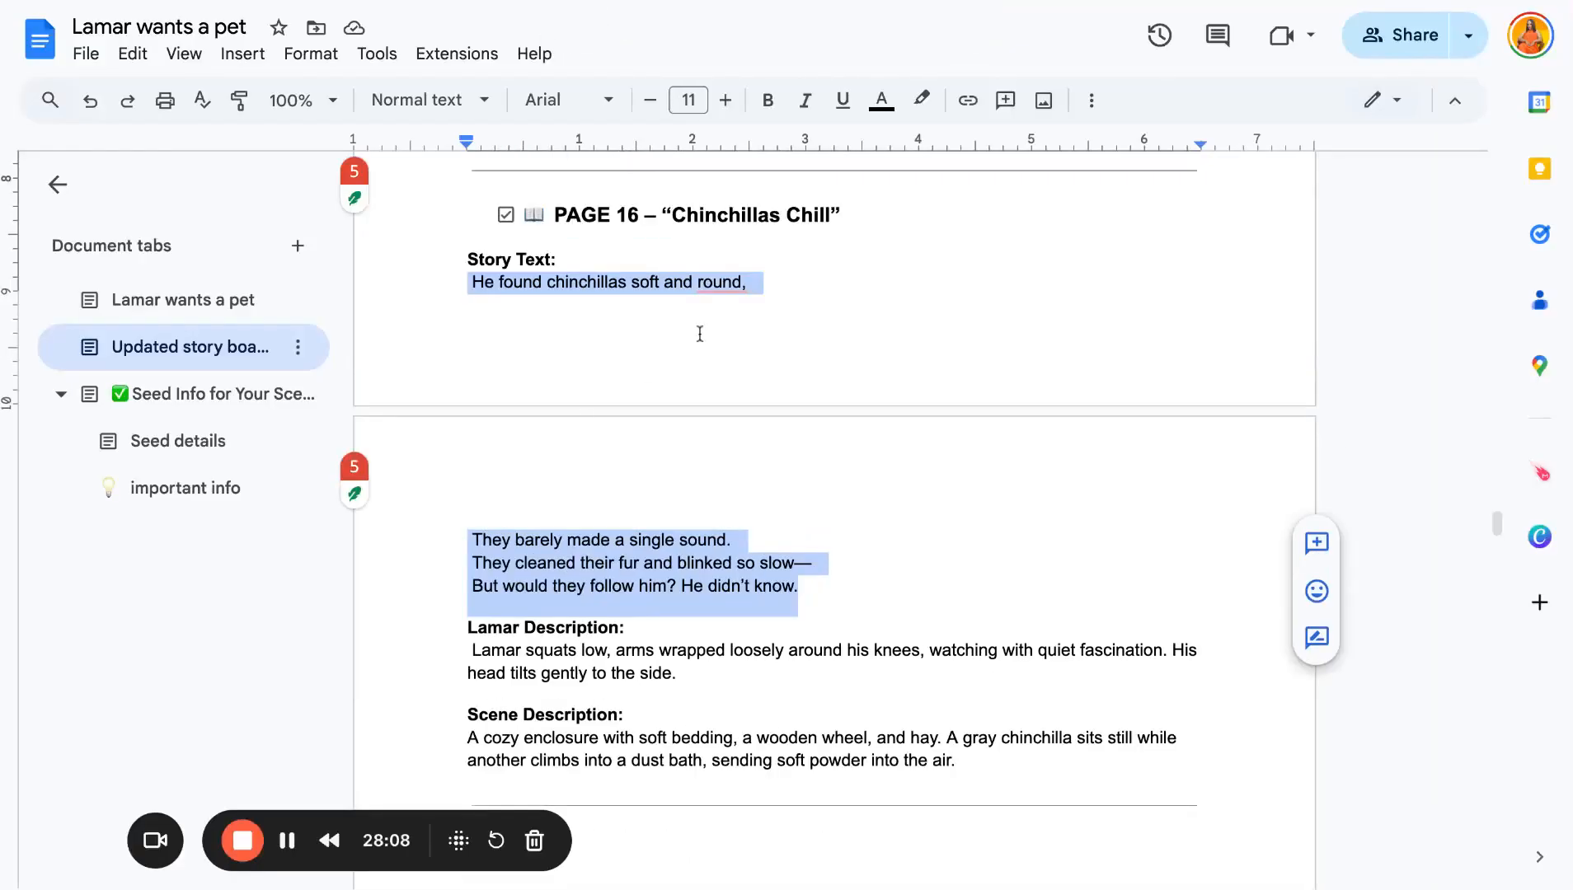
double_click(781, 216)
key(ctrl+c)
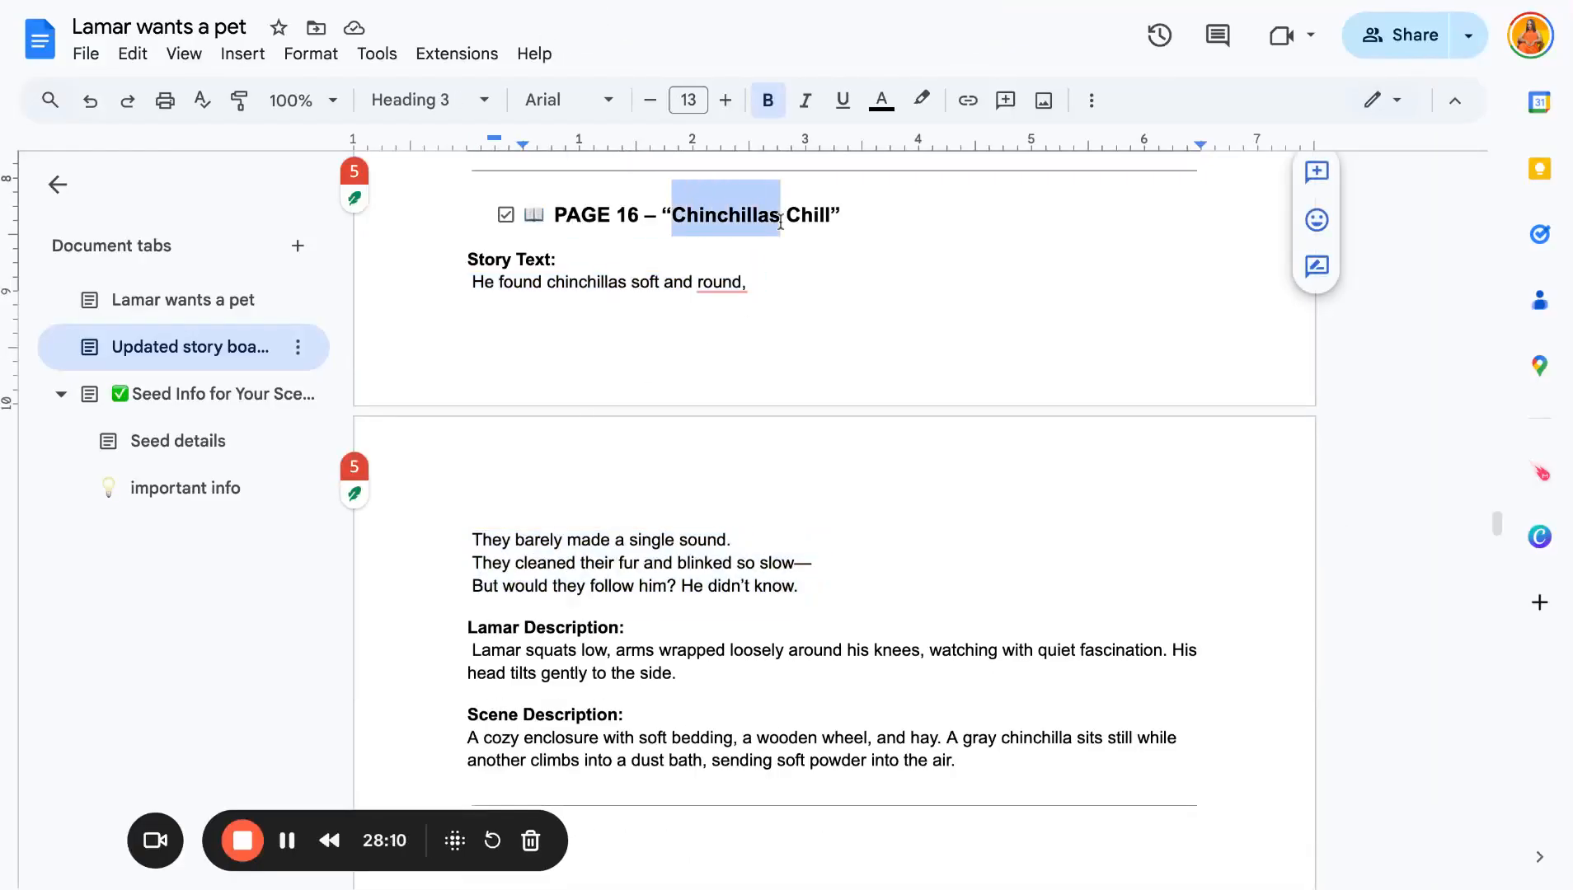
click(370, 1)
click(43, 212)
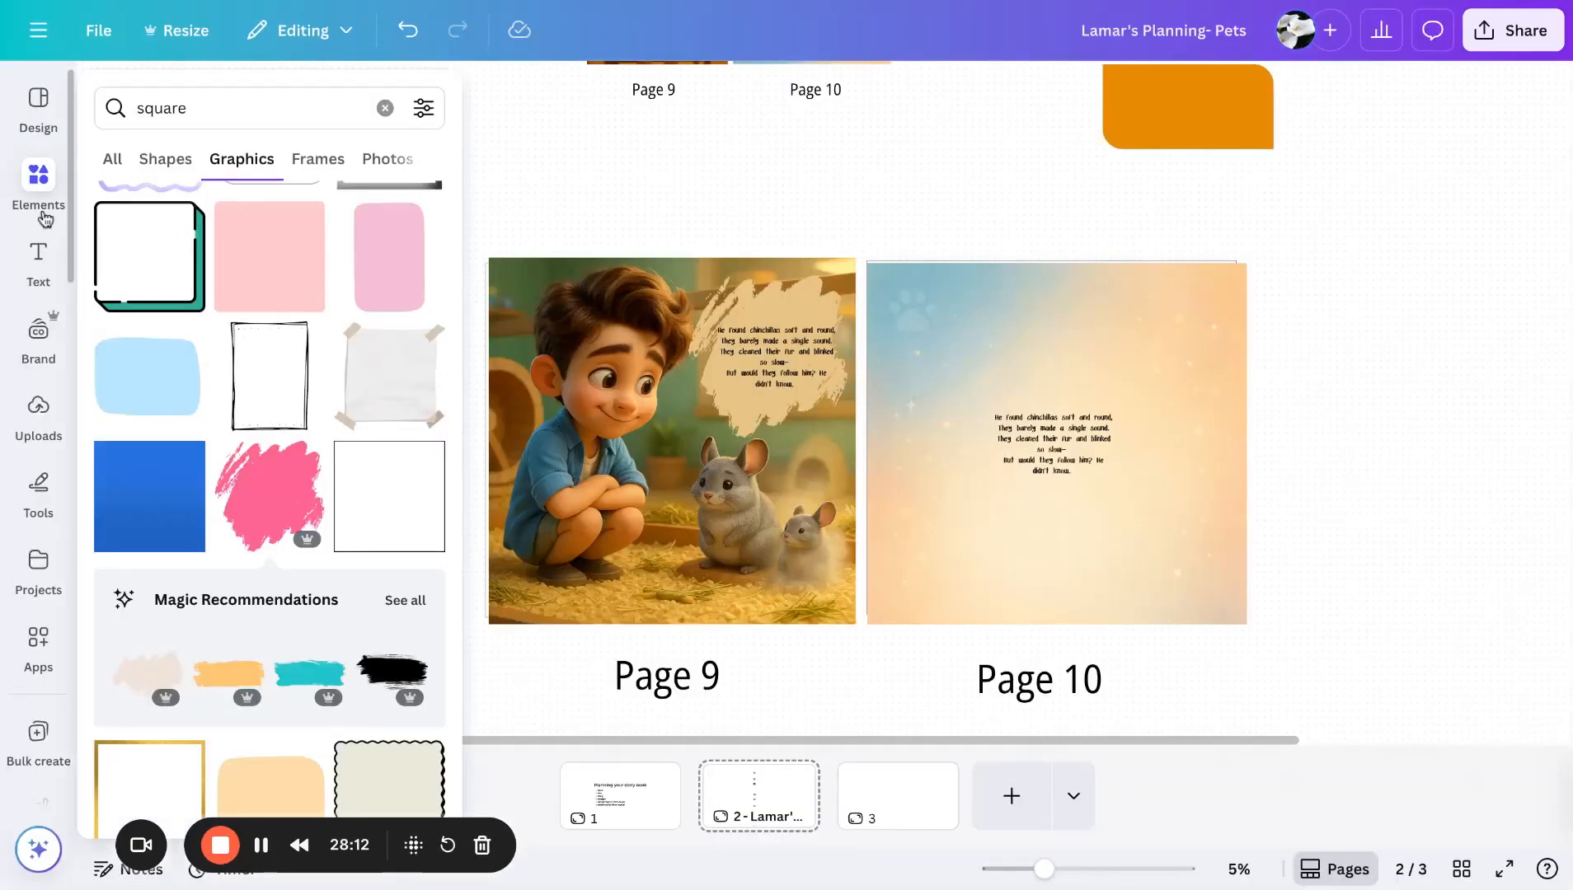
double_click(196, 100)
key(ctrl+v)
key(Return)
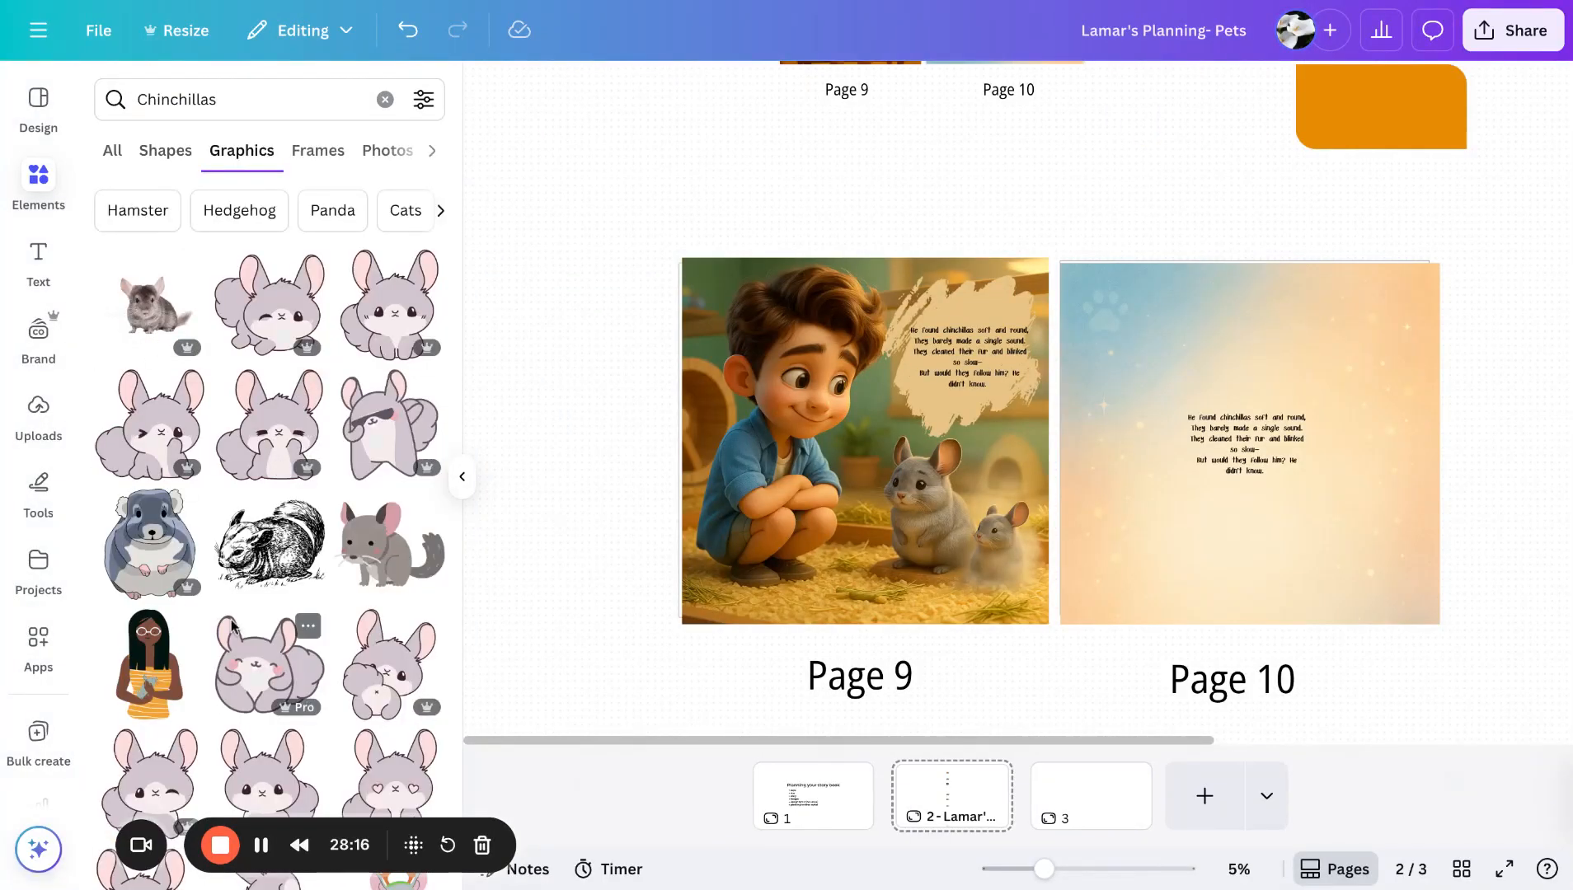
- Use Magic Grab on the Page 9 illustration to extract both chinchillas and move them onto Page 10's lower right
scroll(234, 627, down, 3)
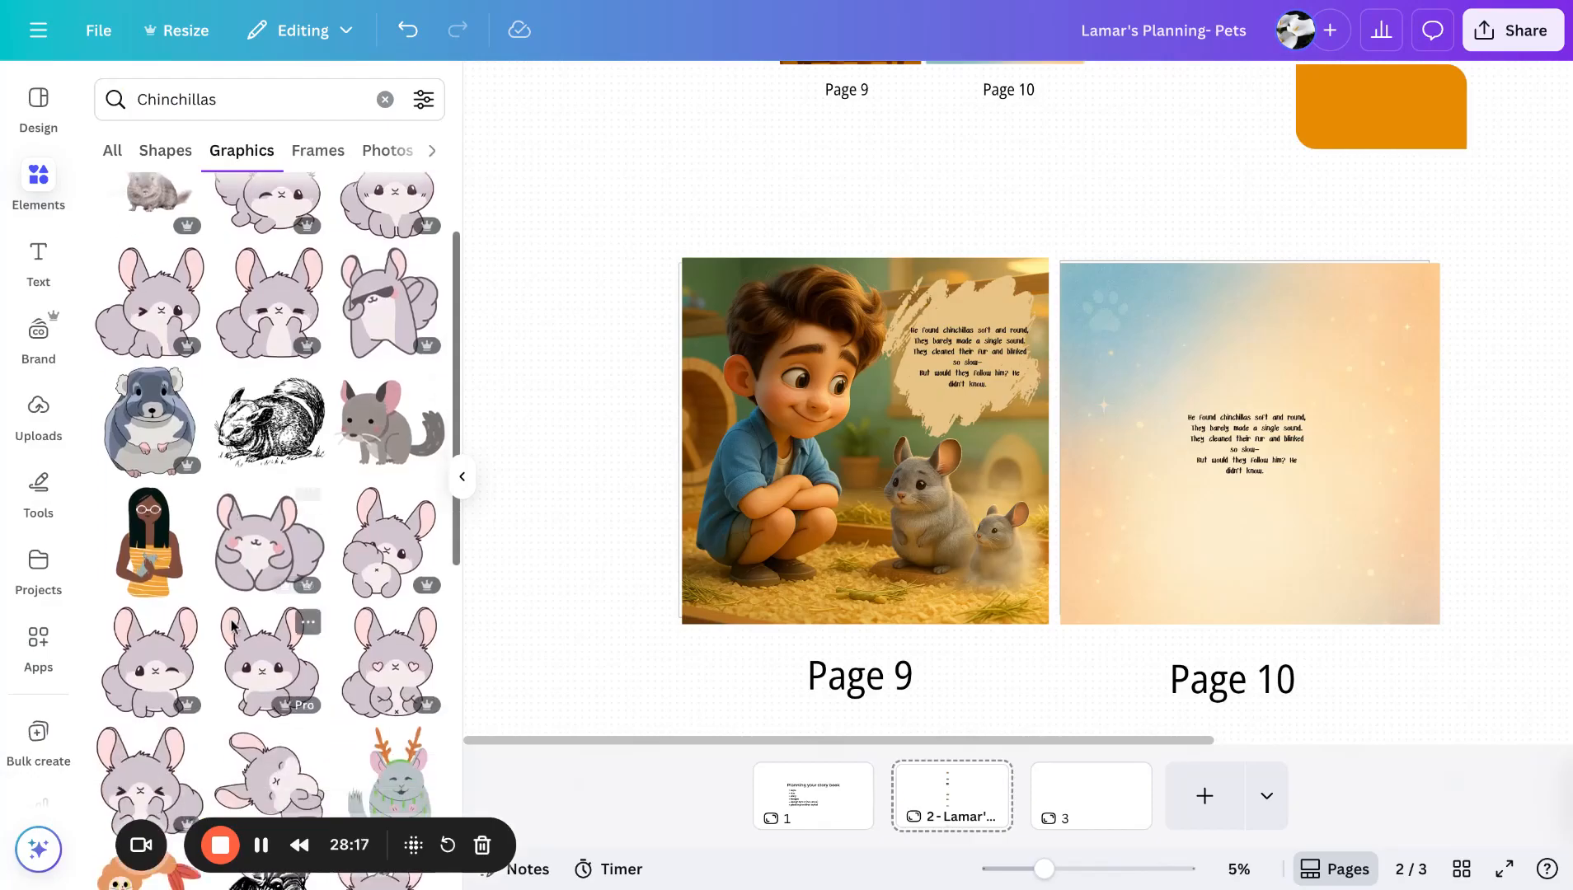
click(944, 522)
click(462, 477)
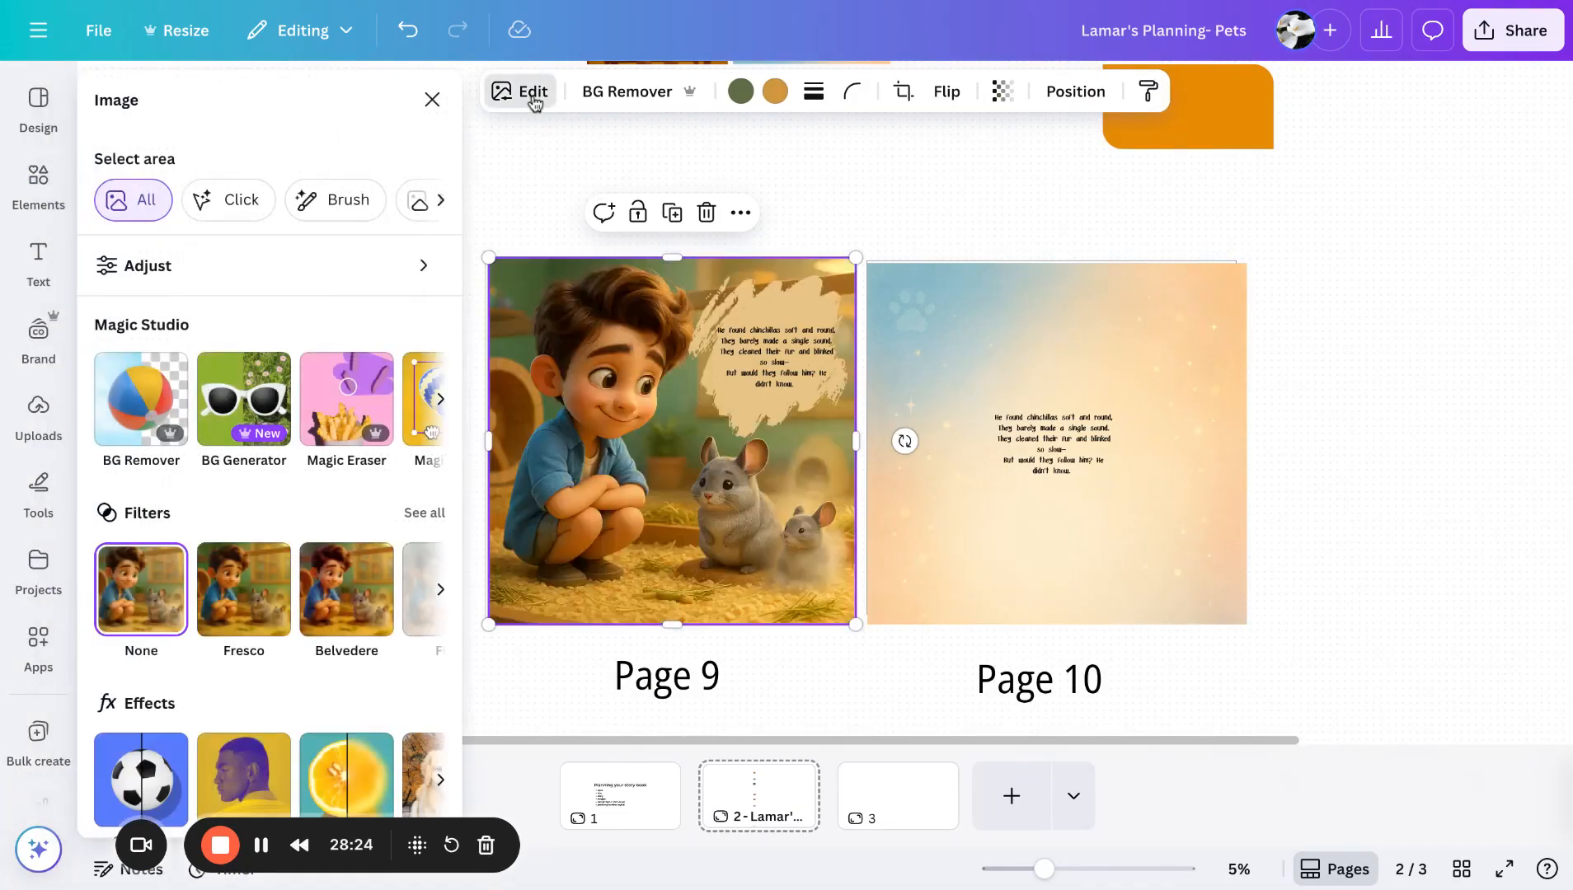
scroll(346, 450, right, 5)
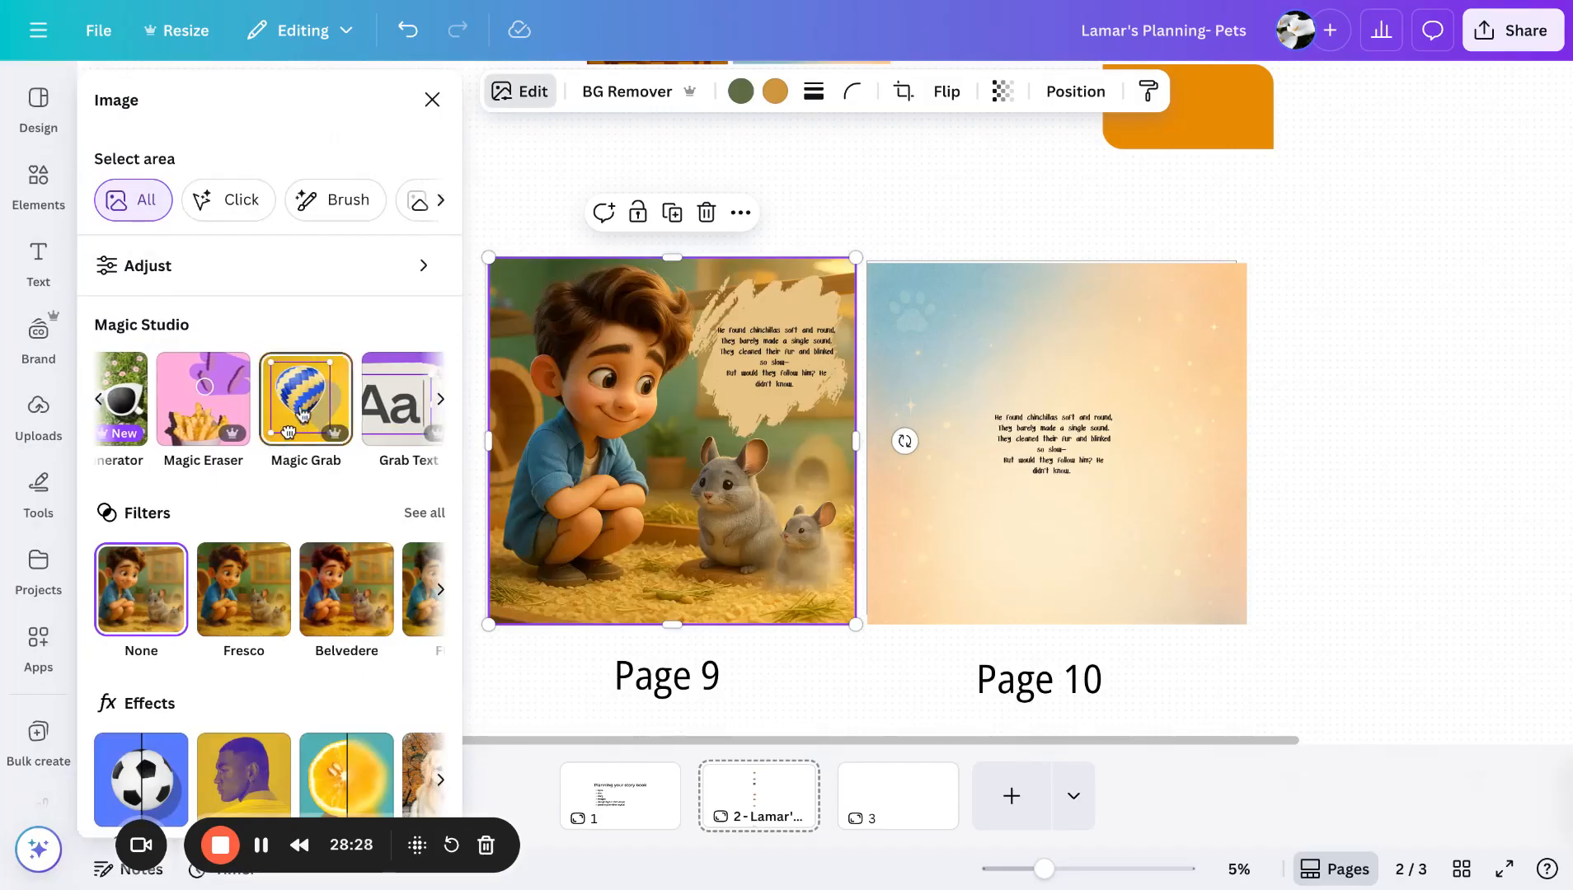
click(289, 431)
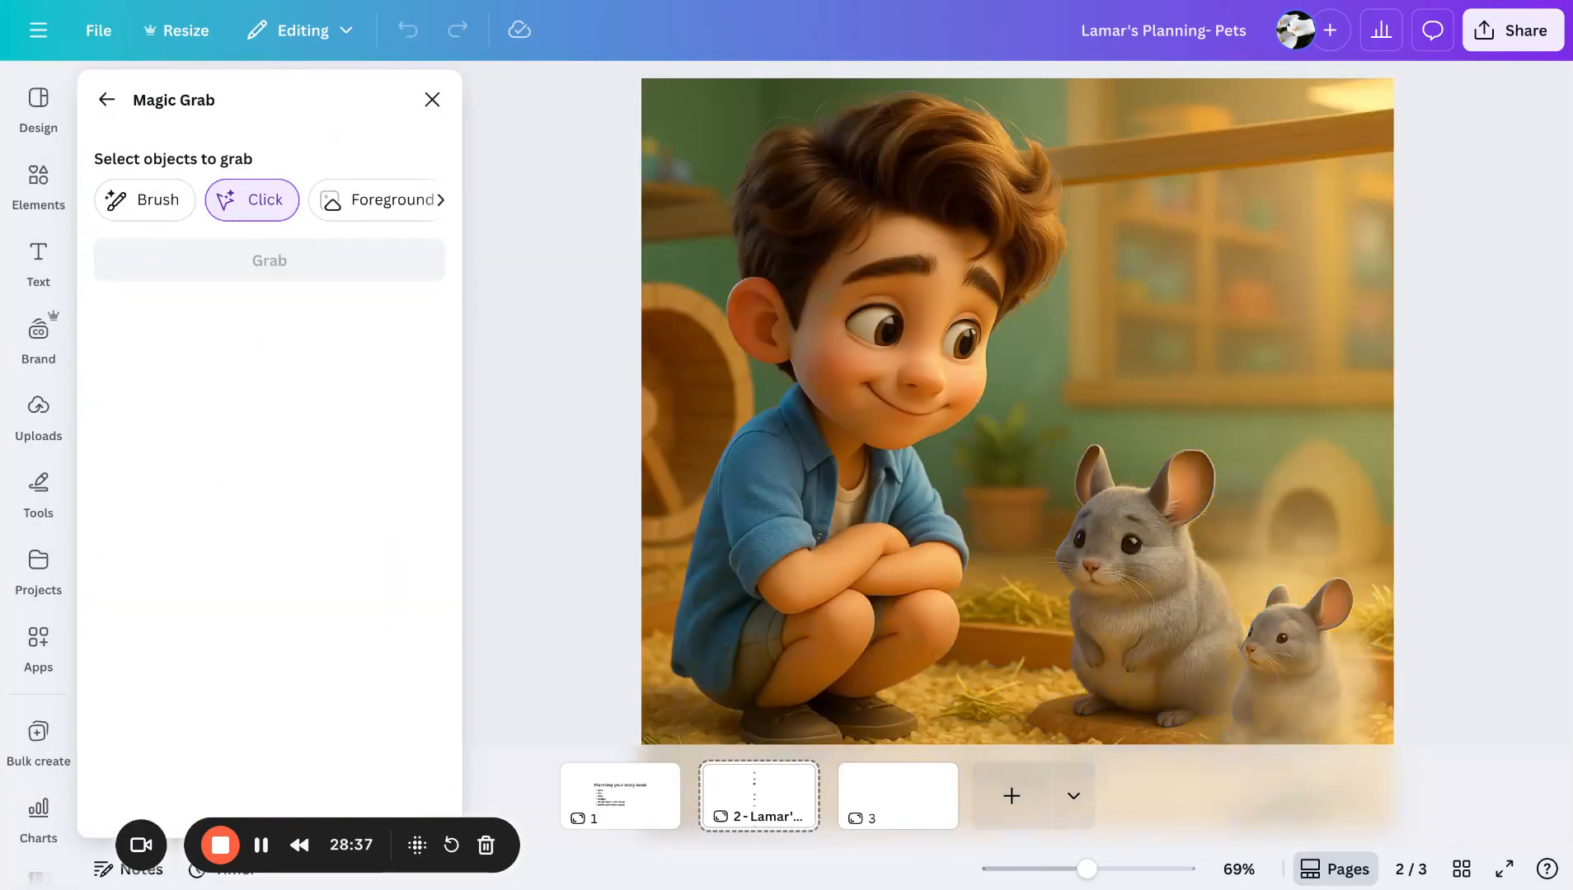
click(1112, 541)
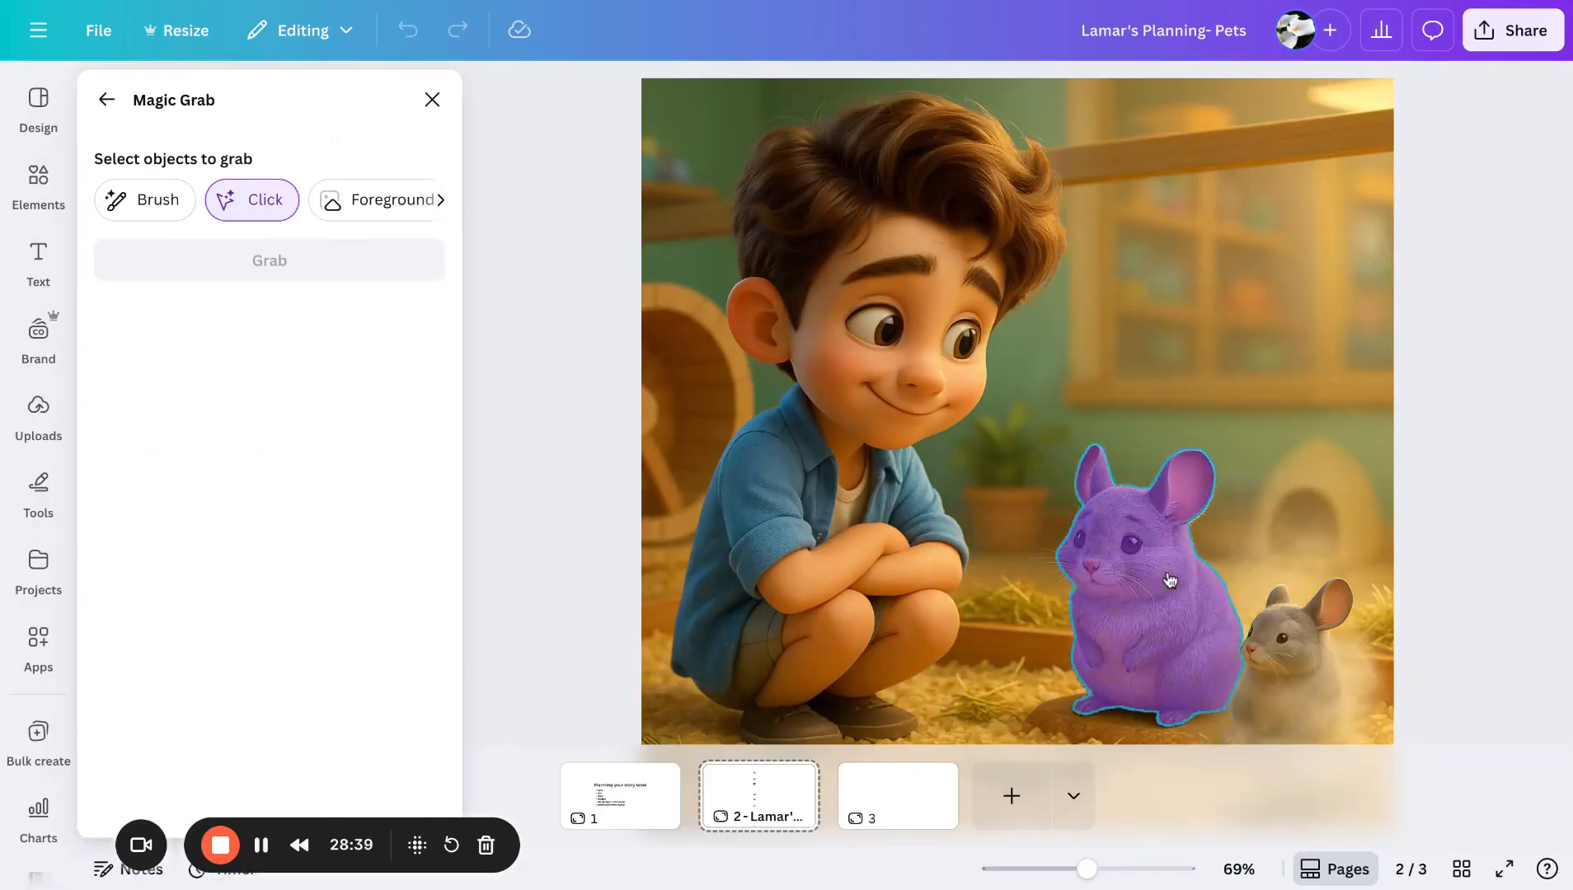
click(1290, 680)
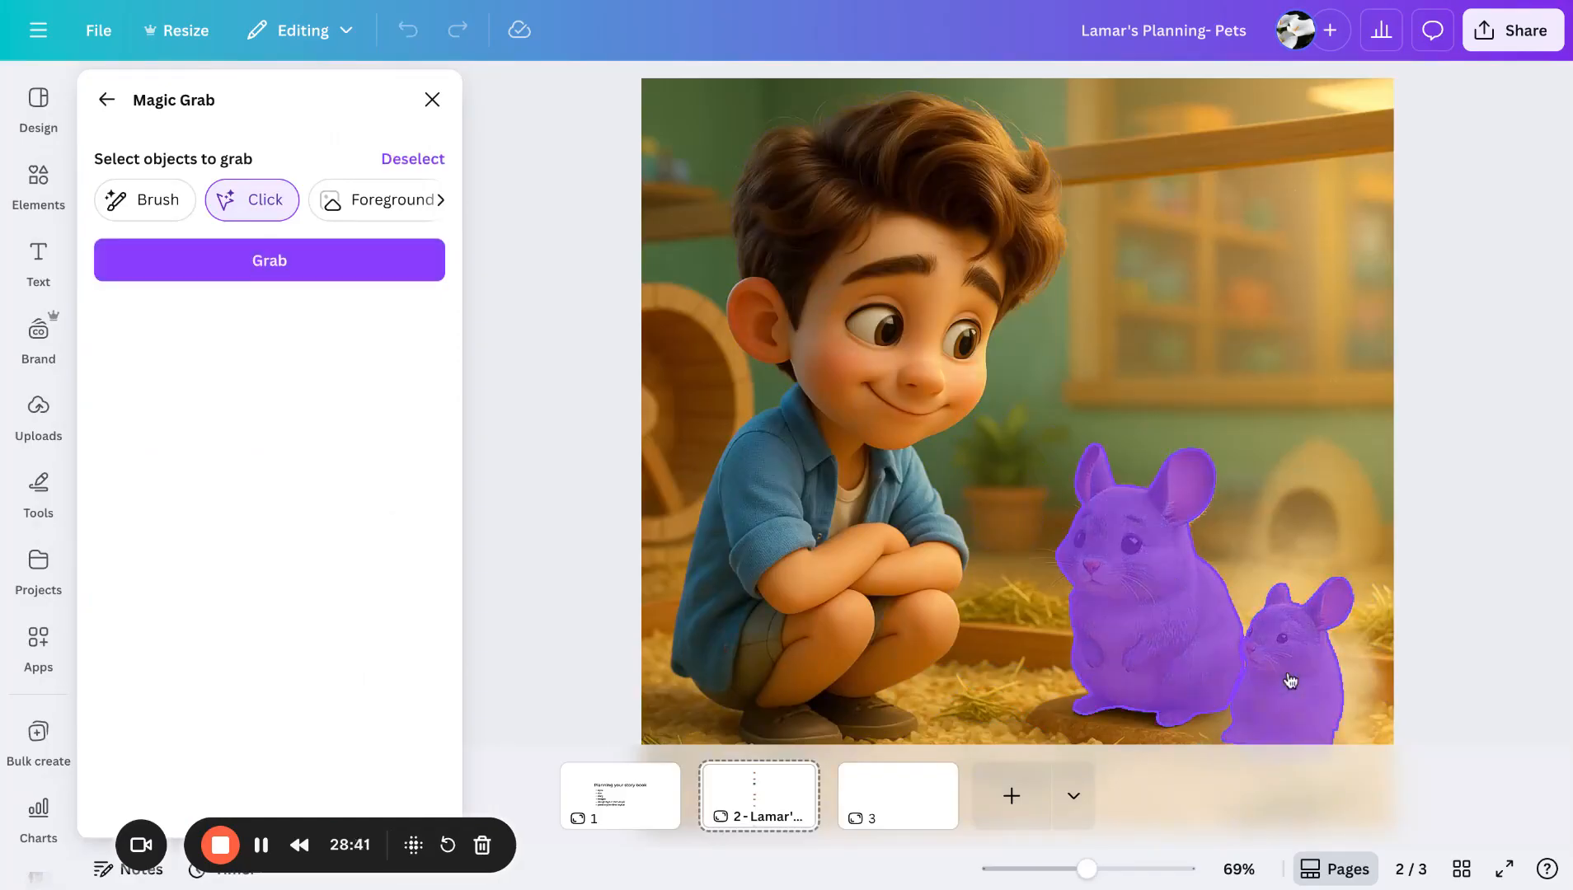
click(276, 269)
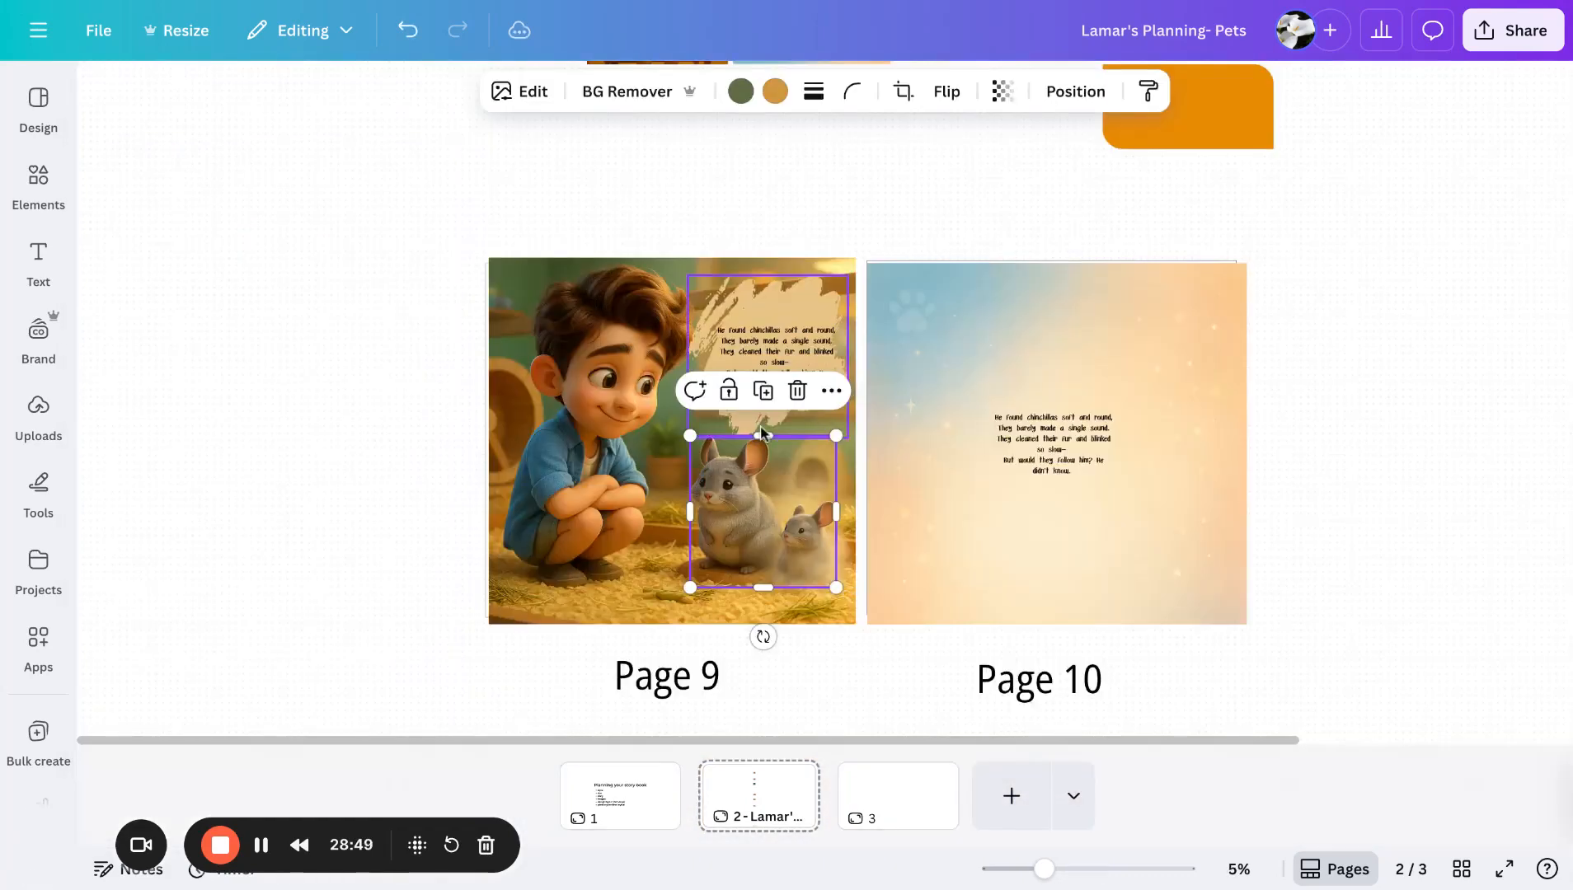
drag(762, 433, 1164, 464)
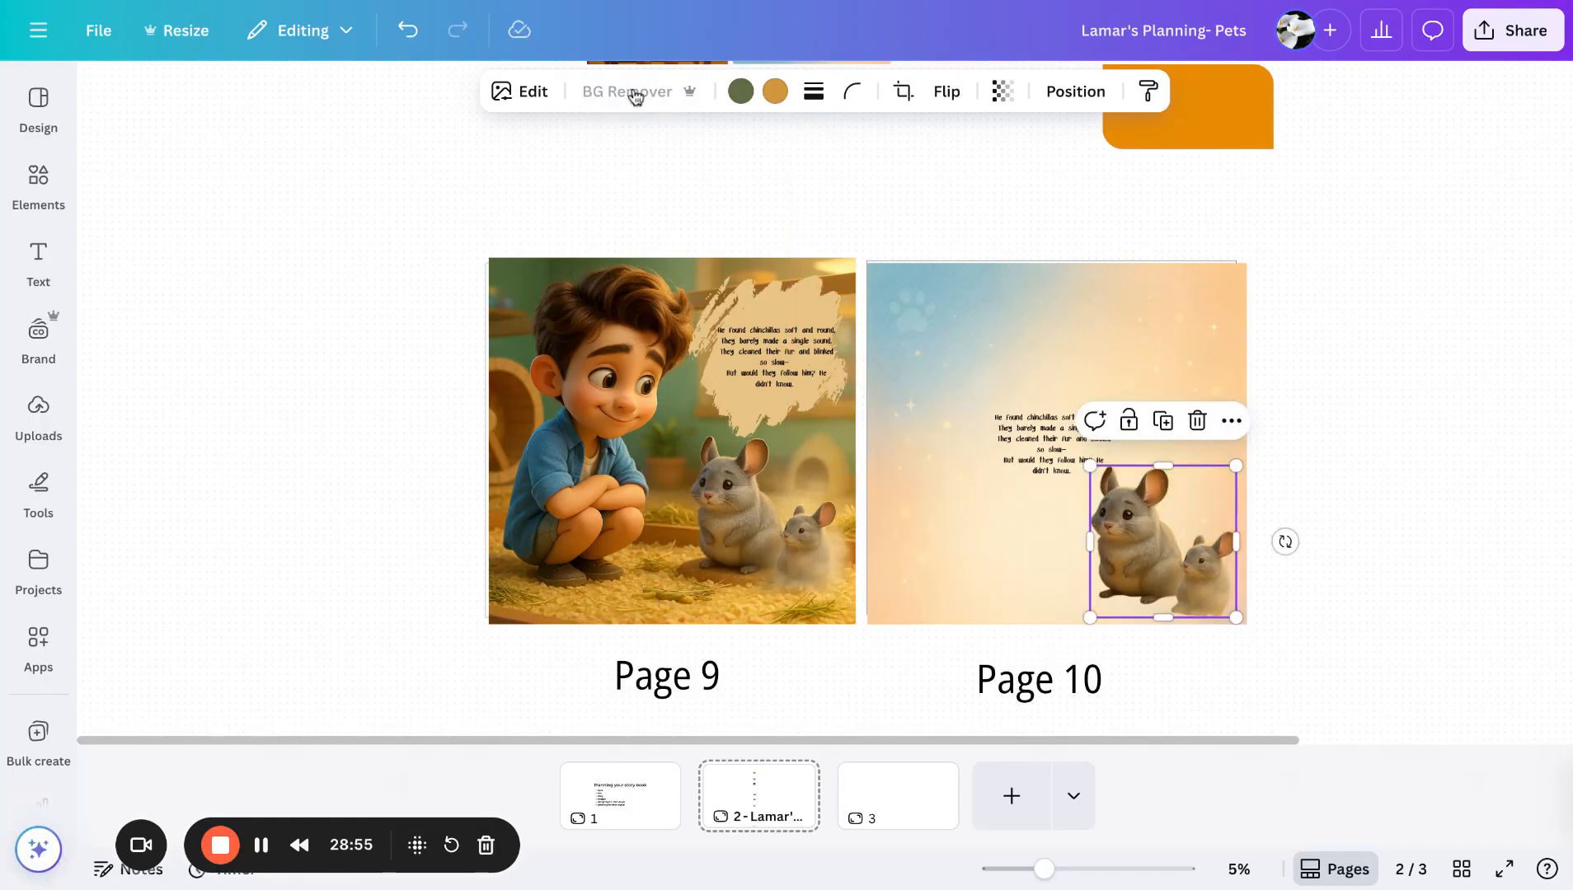
- Paste another copy of the chinchillas, place it in Page 10's upper left corner, flip it horizontally and shrink it
click(1293, 404)
click(1177, 512)
key(ctrl+v)
drag(1175, 515, 952, 366)
click(949, 92)
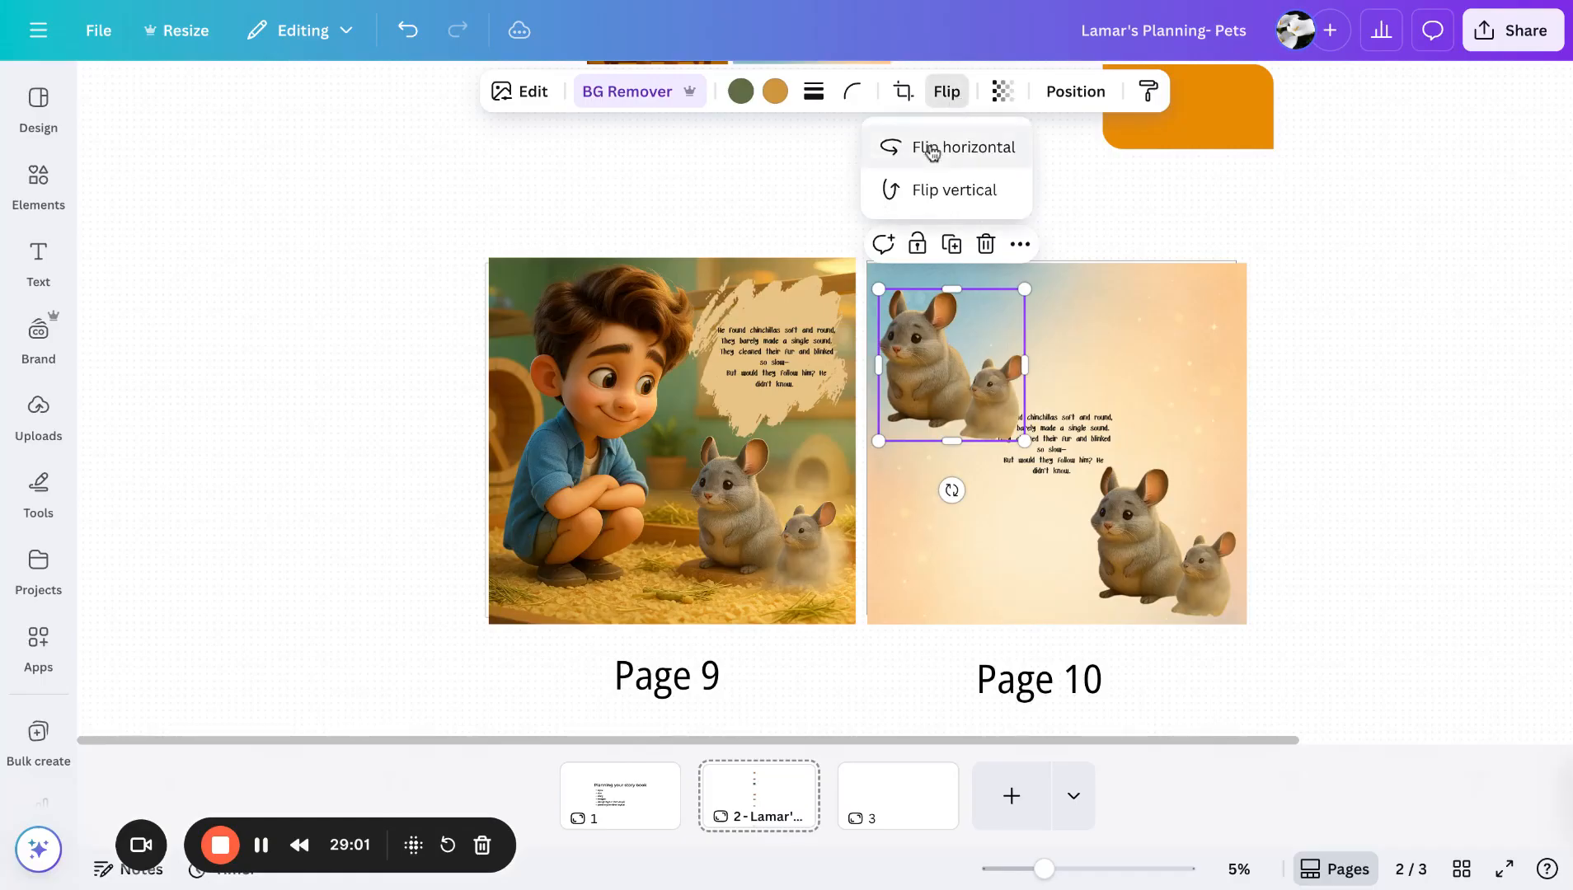
click(924, 148)
drag(1024, 440, 990, 402)
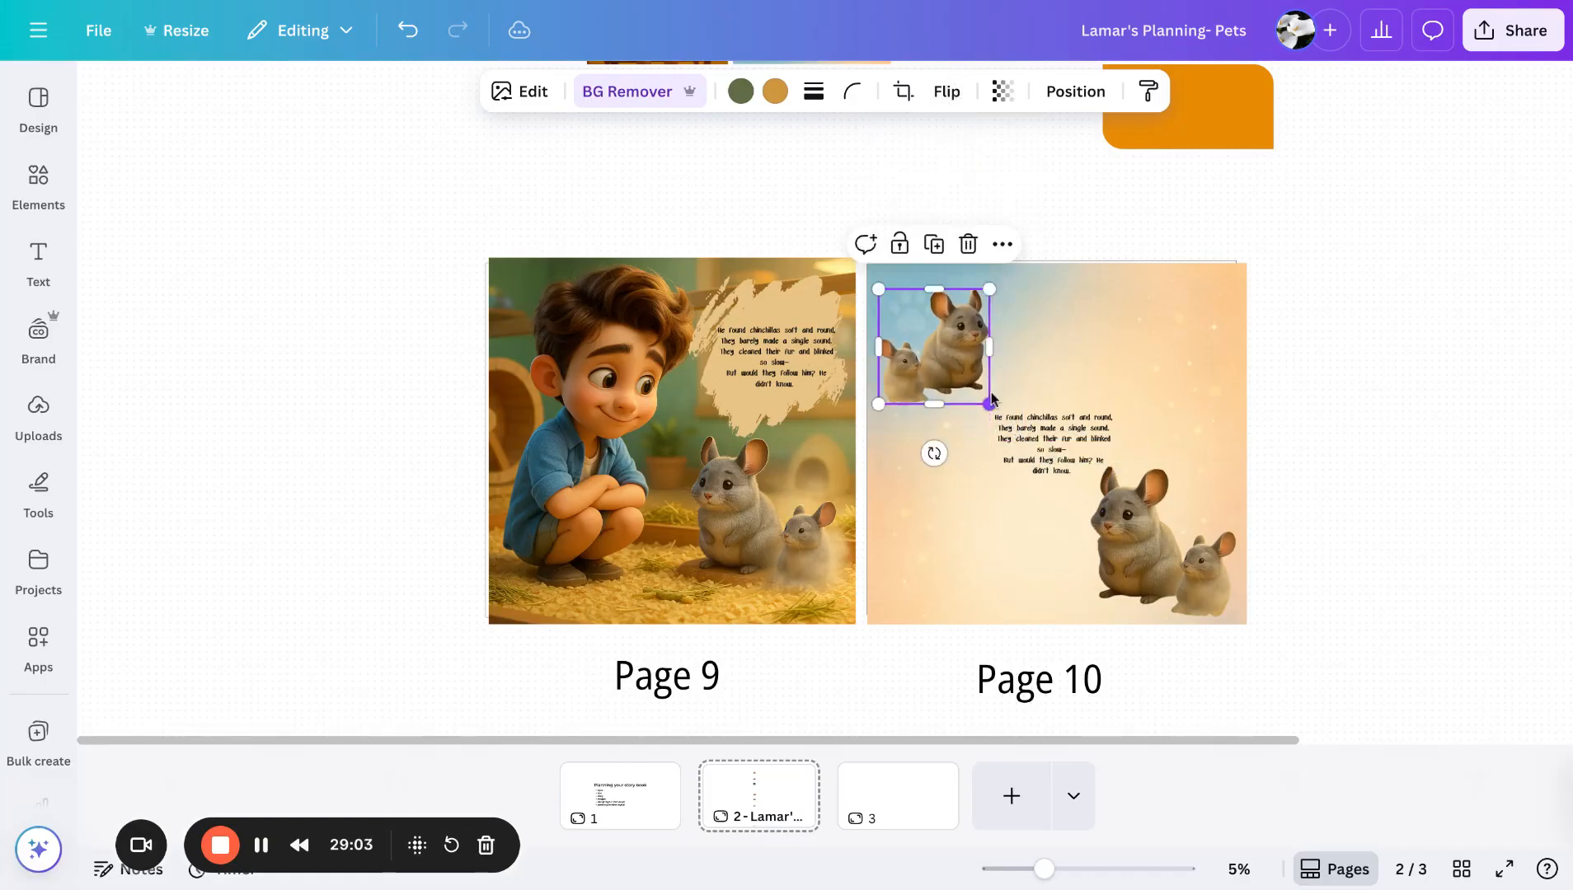
- Nudge the lower chinchilla pair slightly toward Page 10's bottom right corner
click(1154, 540)
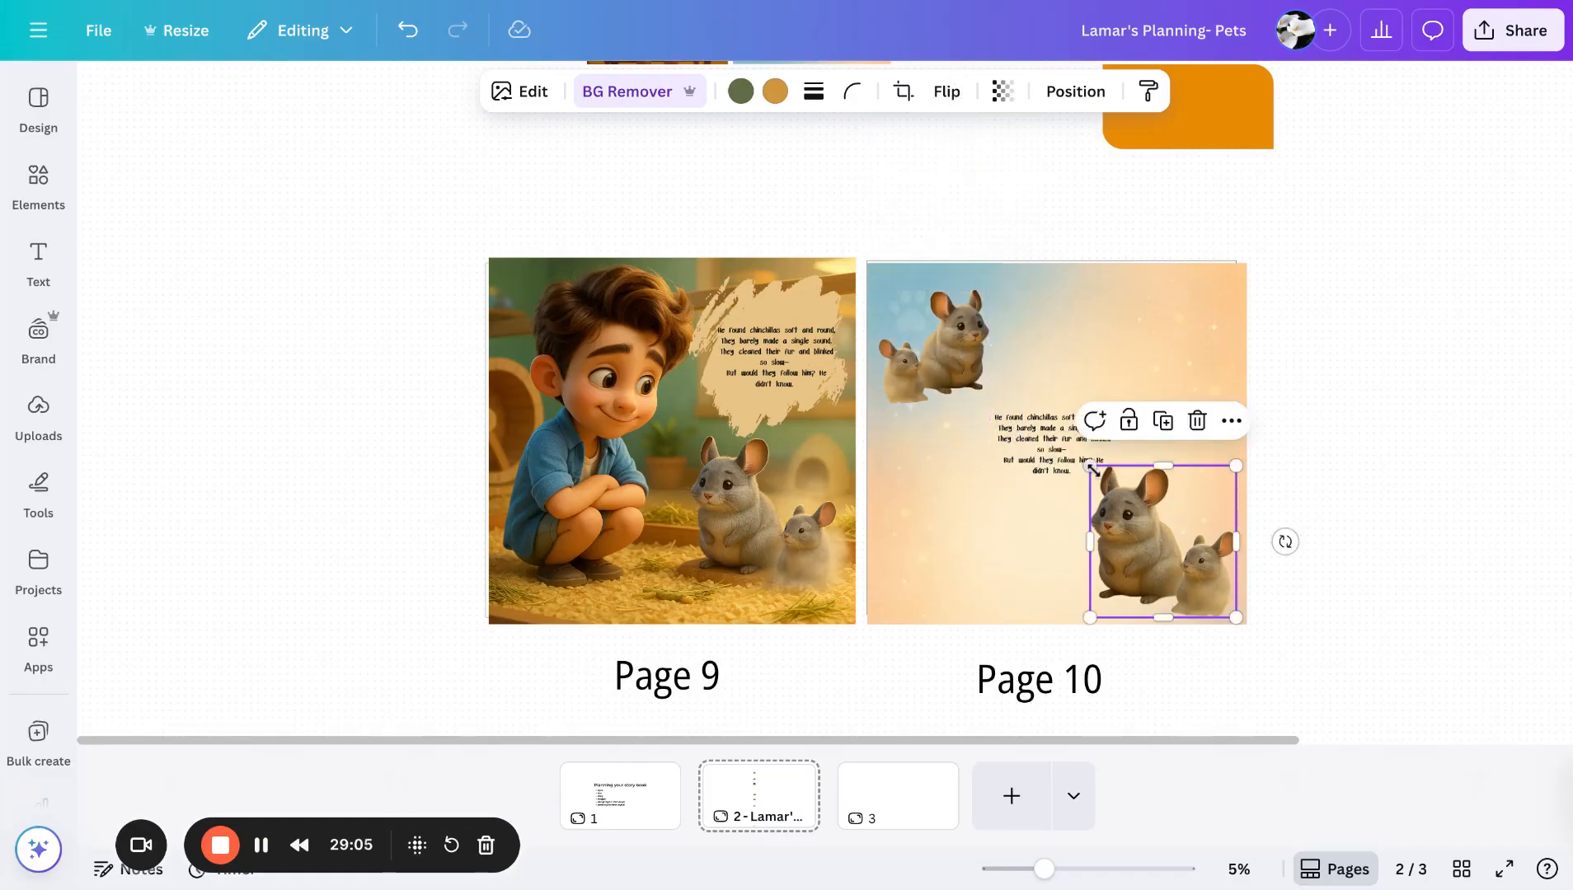
drag(1092, 469, 1103, 480)
click(1372, 476)
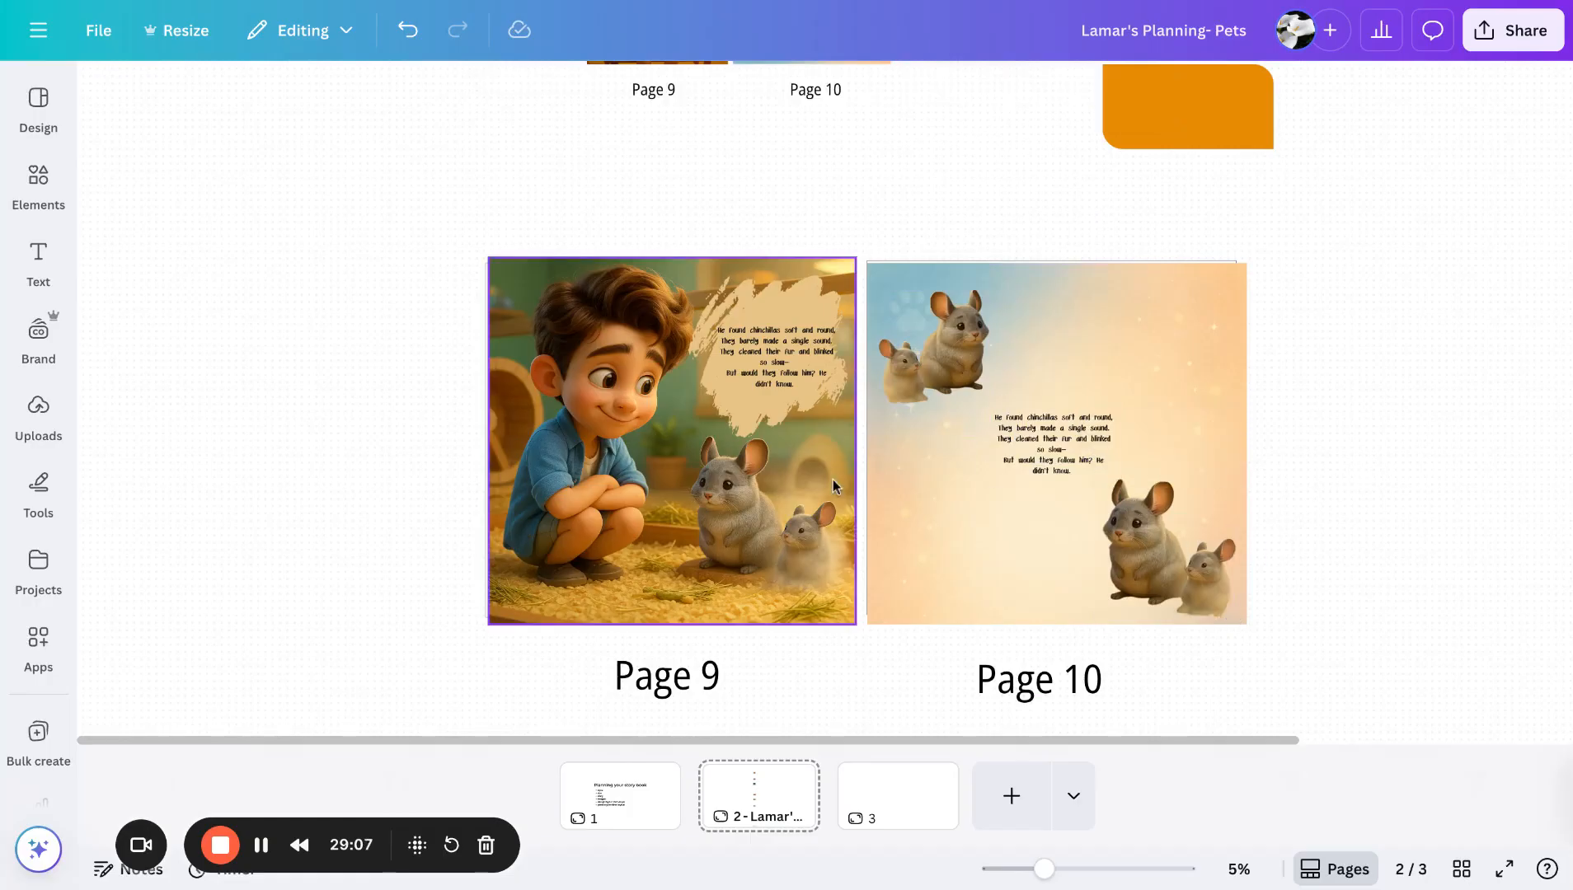
- Scroll around the zoomed-out canvas to locate the pet doodle pattern backgrounds
scroll(833, 486, up, 9)
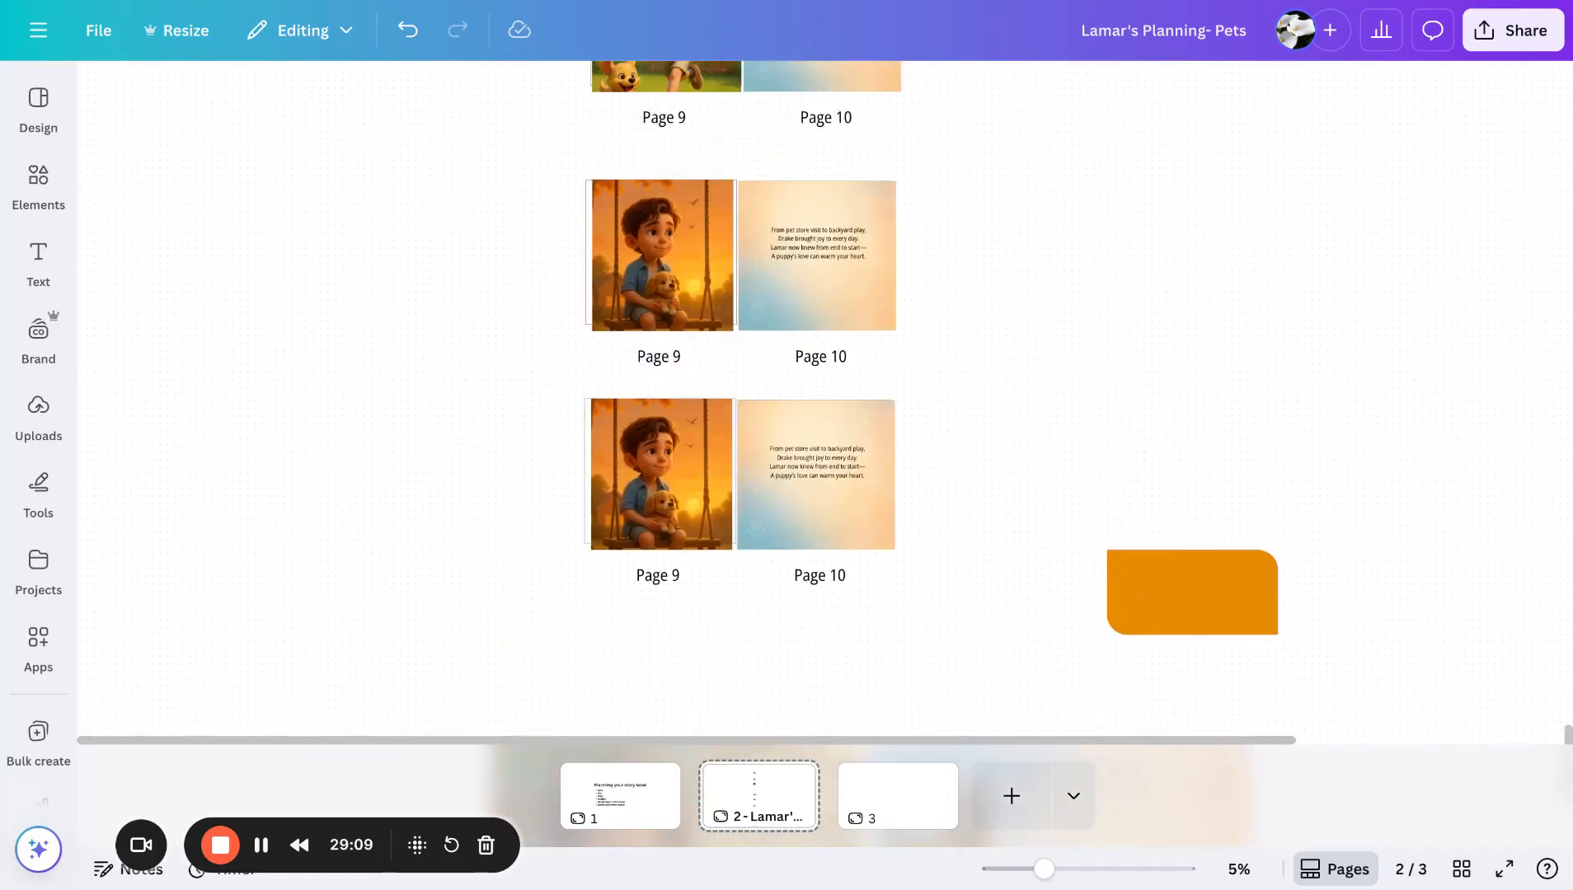
scroll(832, 486, down, 4)
scroll(833, 486, down, 5)
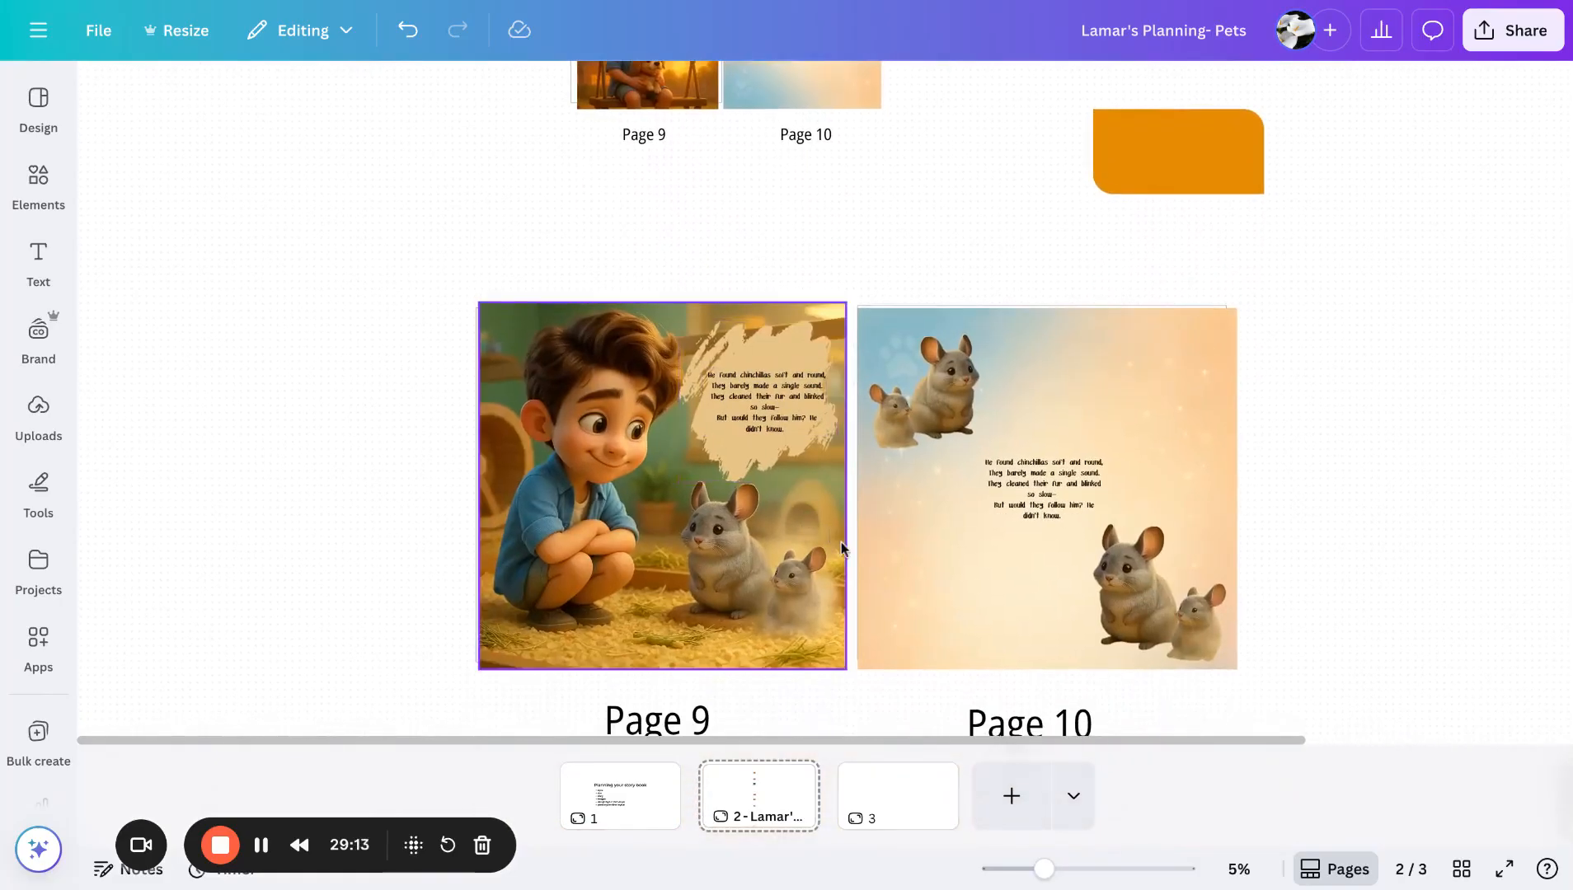
click(1012, 610)
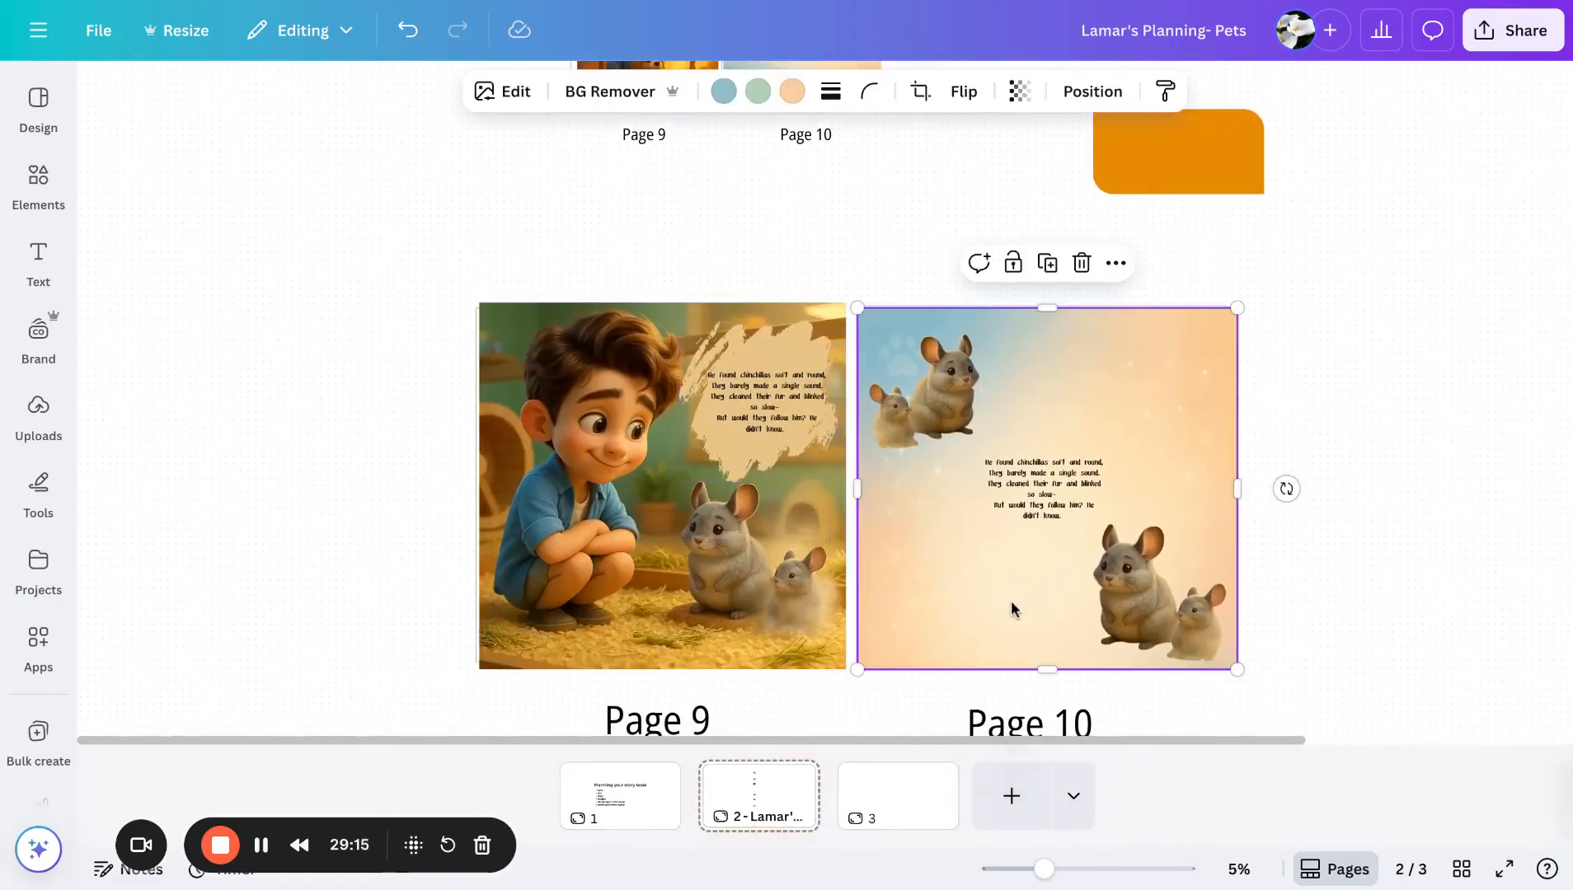
click(1352, 406)
scroll(1352, 406, right, 2)
ctrl+scroll(1193, 516, down, 3)
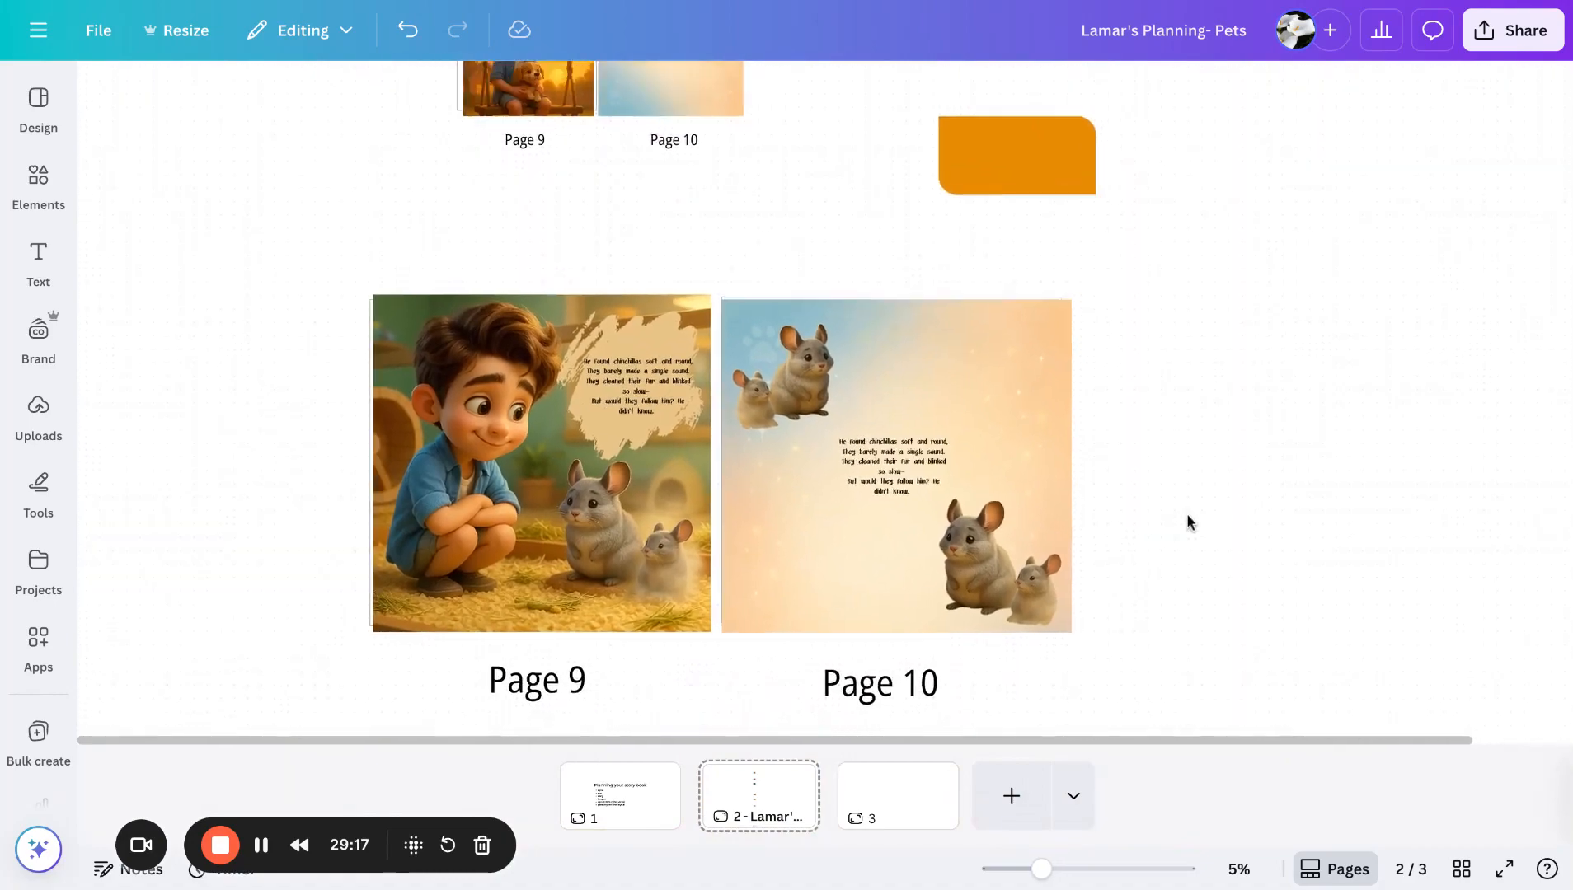
scroll(1191, 520, up, 8)
scroll(1188, 521, right, 5)
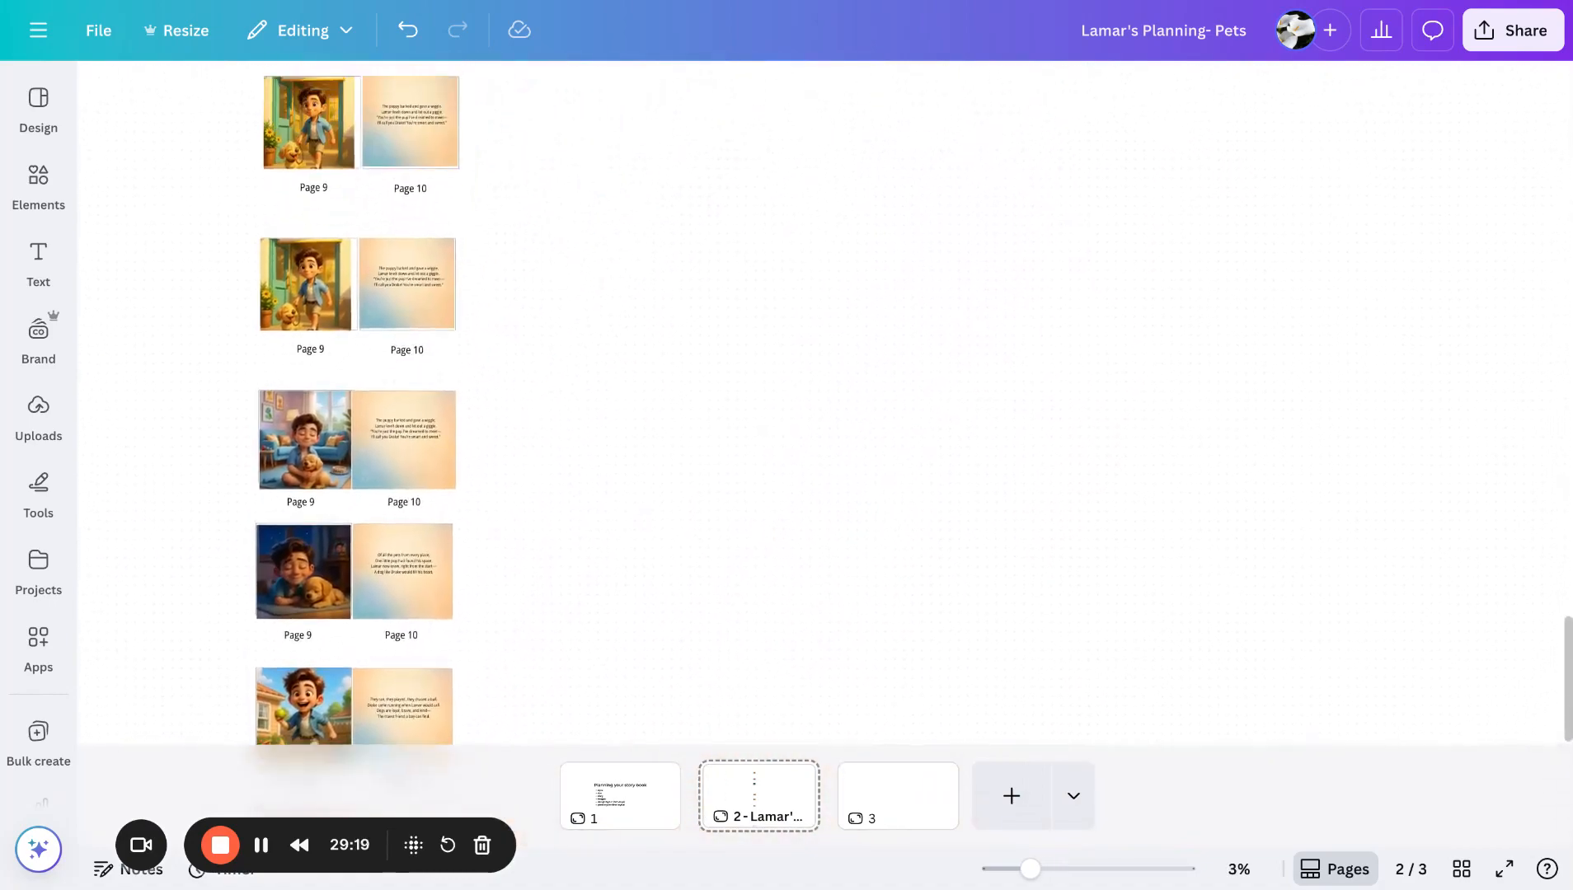
scroll(824, 400, up, 10)
scroll(824, 399, left, 2)
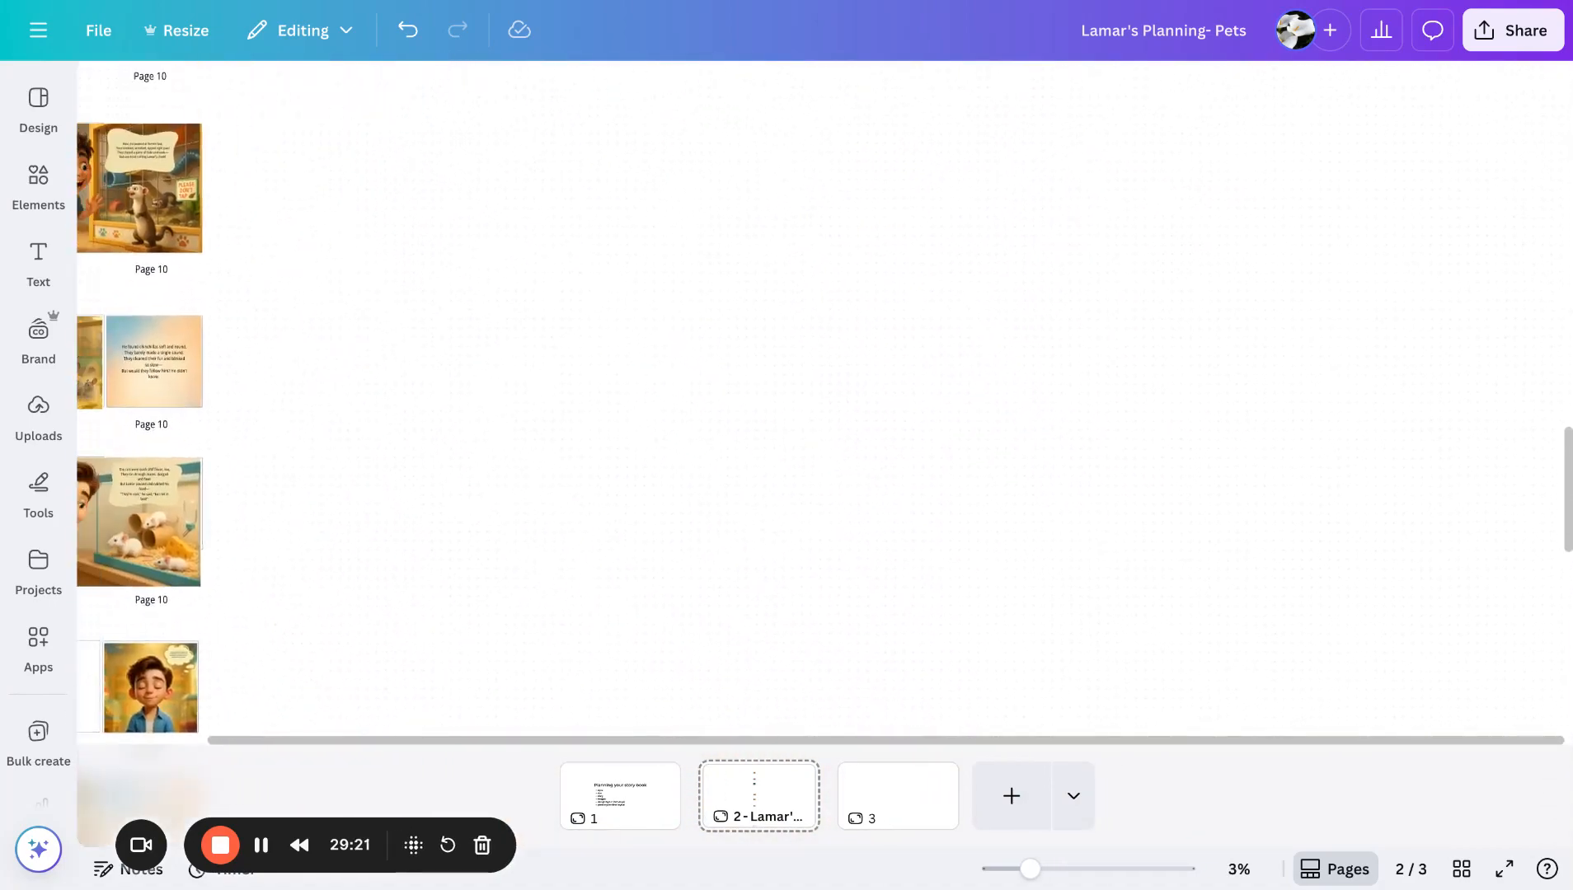
scroll(824, 400, up, 10)
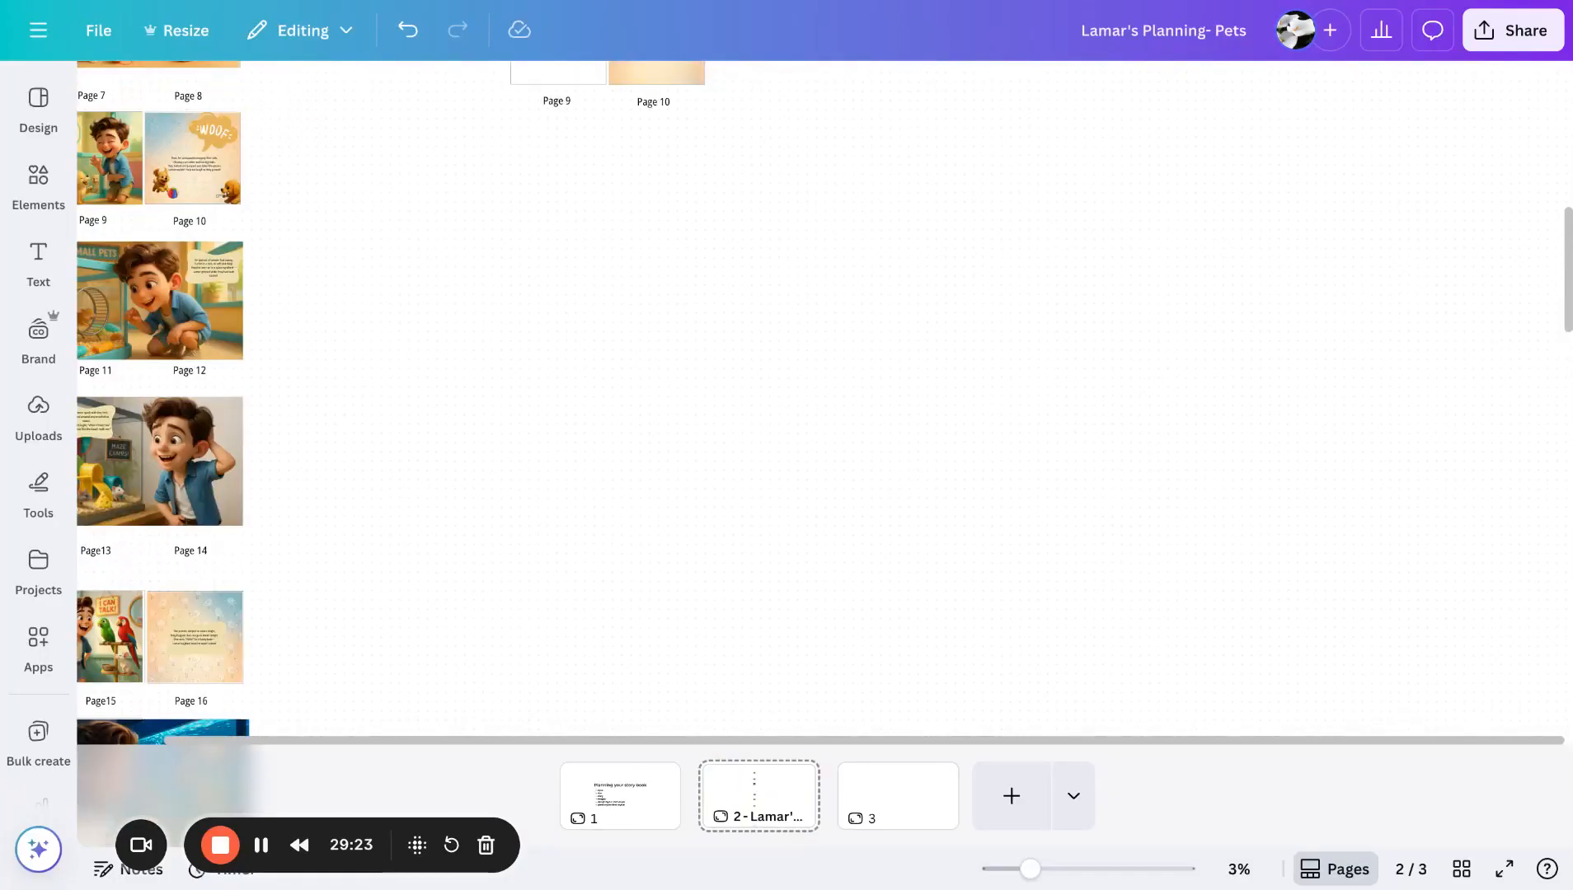
scroll(824, 400, left, 1)
scroll(825, 400, up, 1)
scroll(825, 400, left, 1)
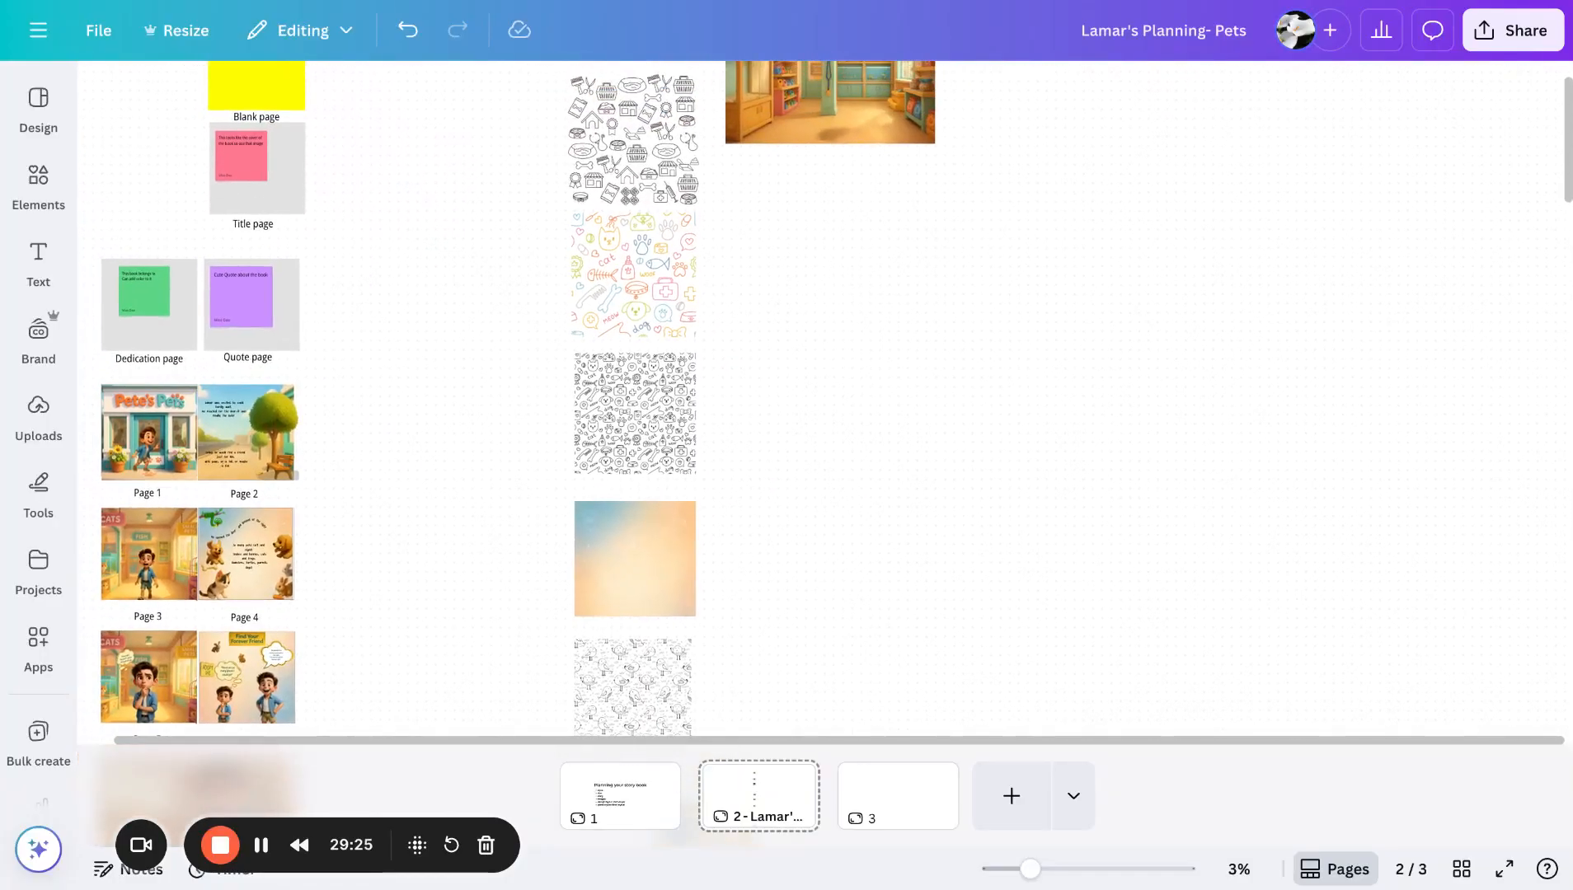
- Copy the colourful pet doodle pattern and paste it onto Page 10, stretching it to cover the whole page
click(672, 304)
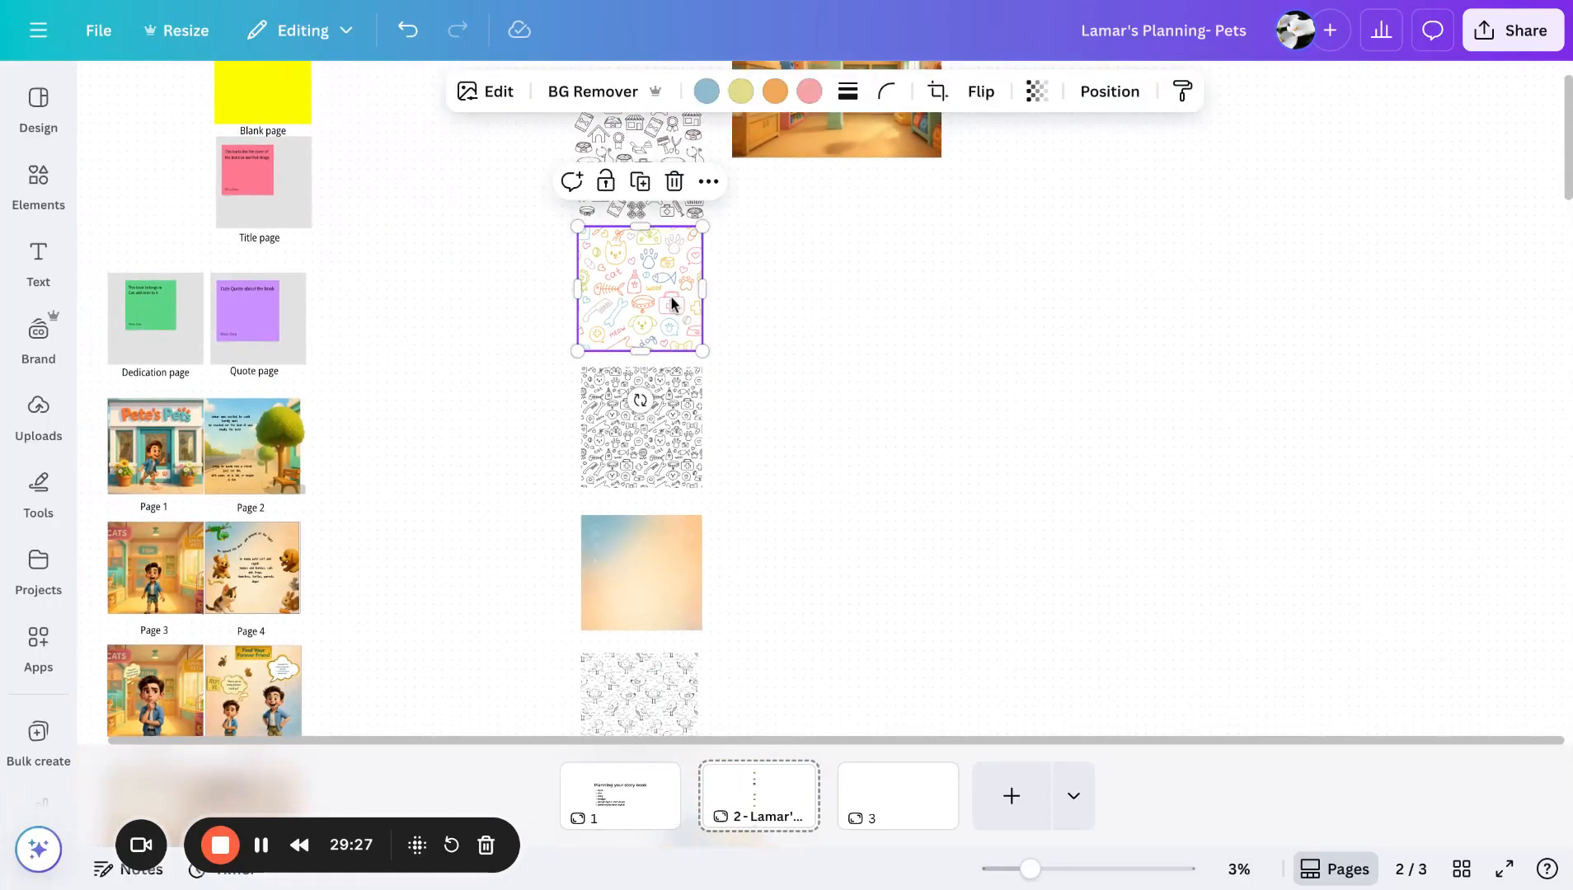
scroll(671, 302, down, 15)
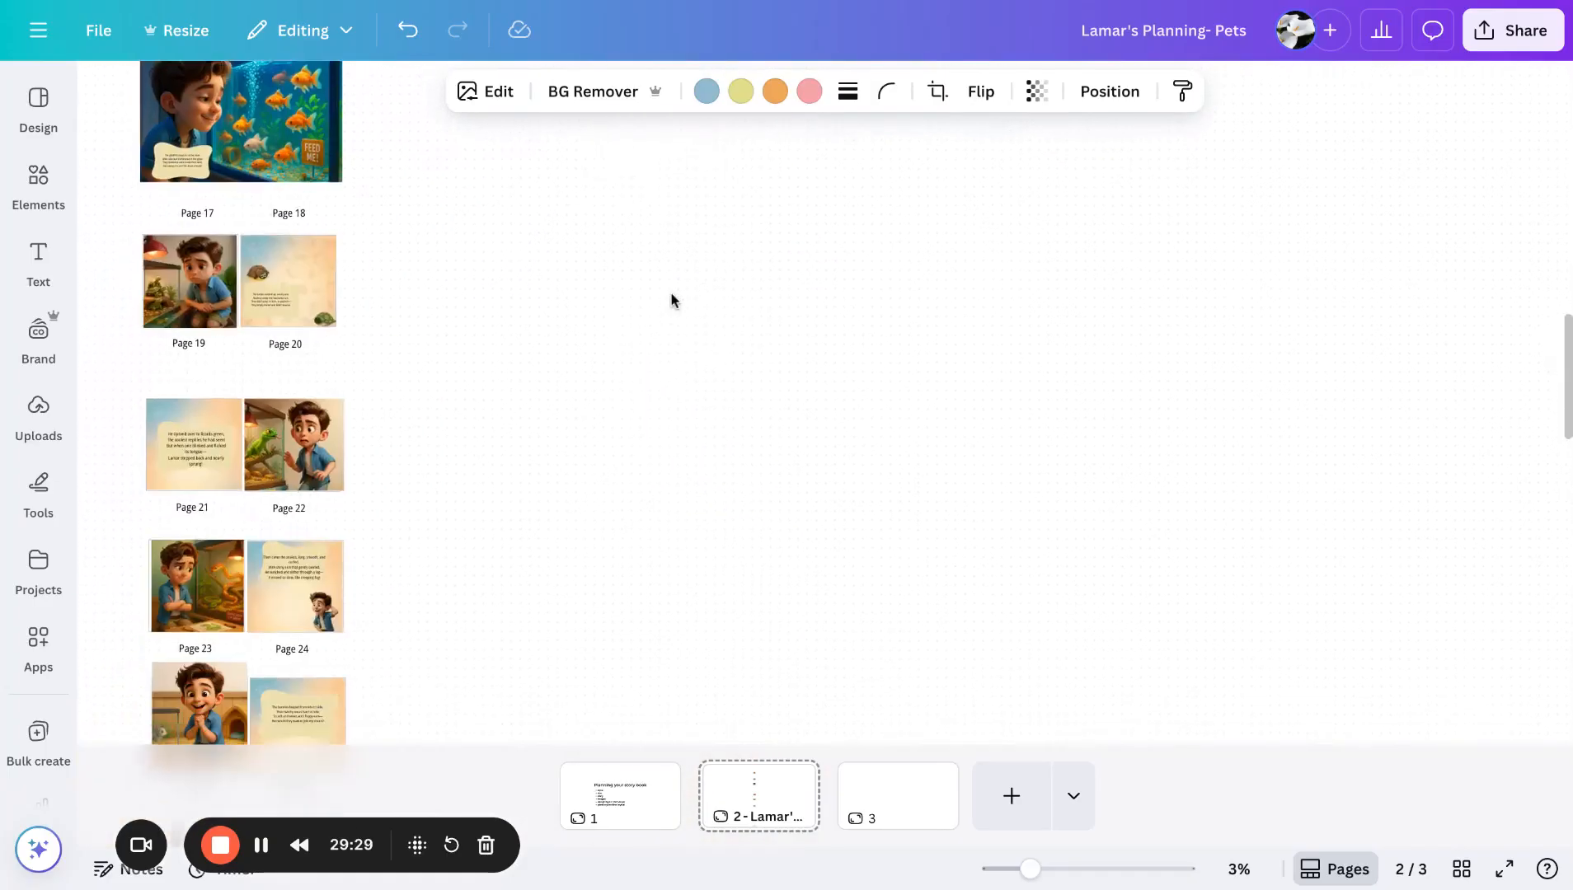
scroll(672, 301, down, 10)
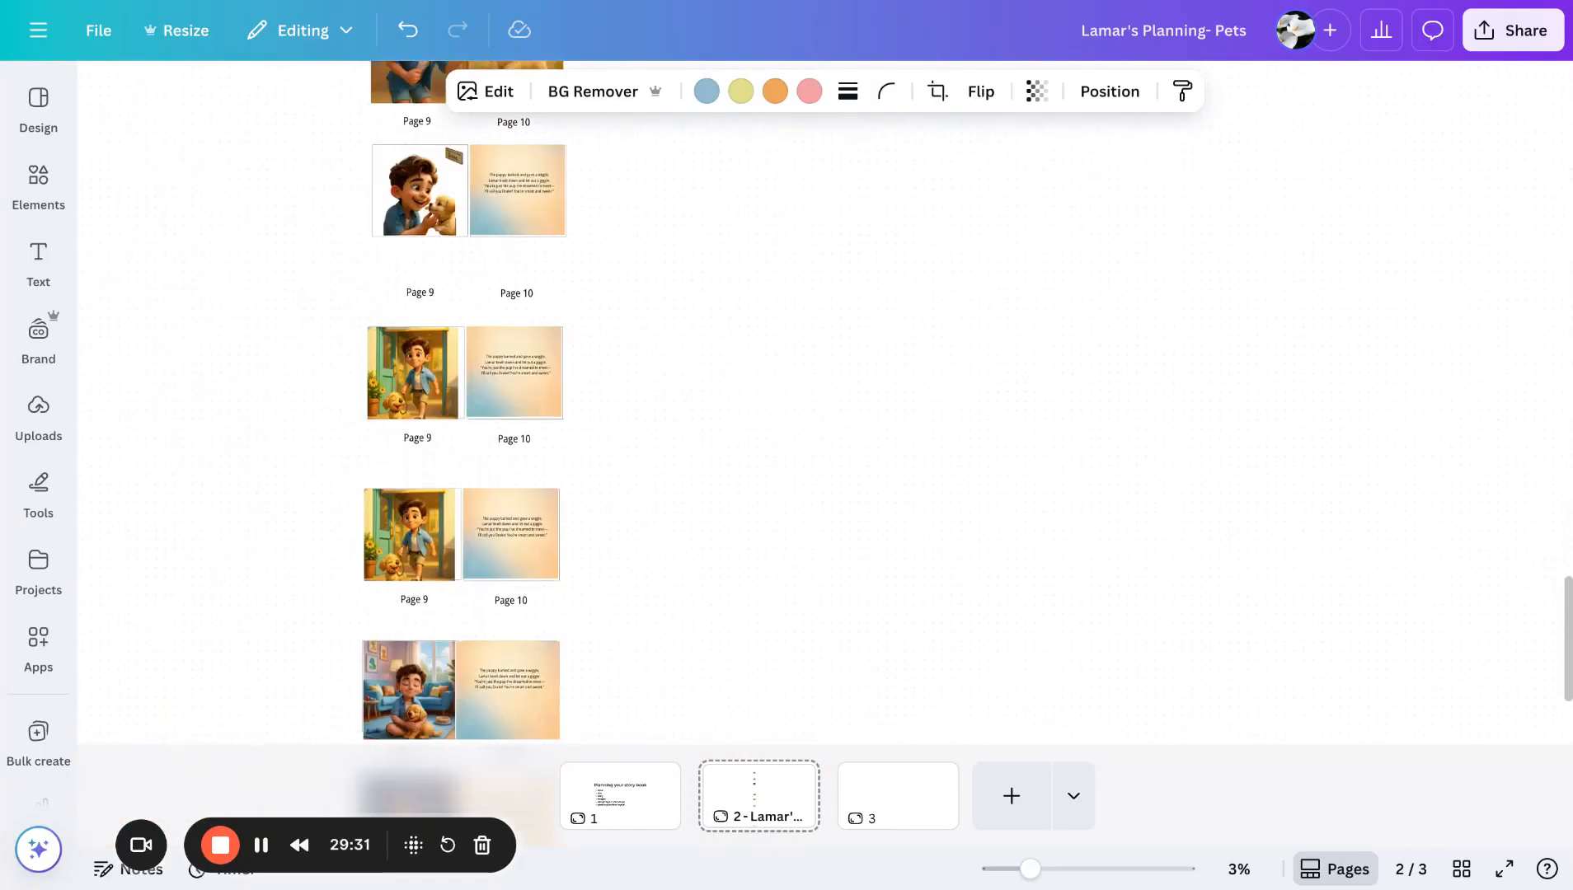
scroll(672, 302, down, 8)
scroll(660, 302, up, 3)
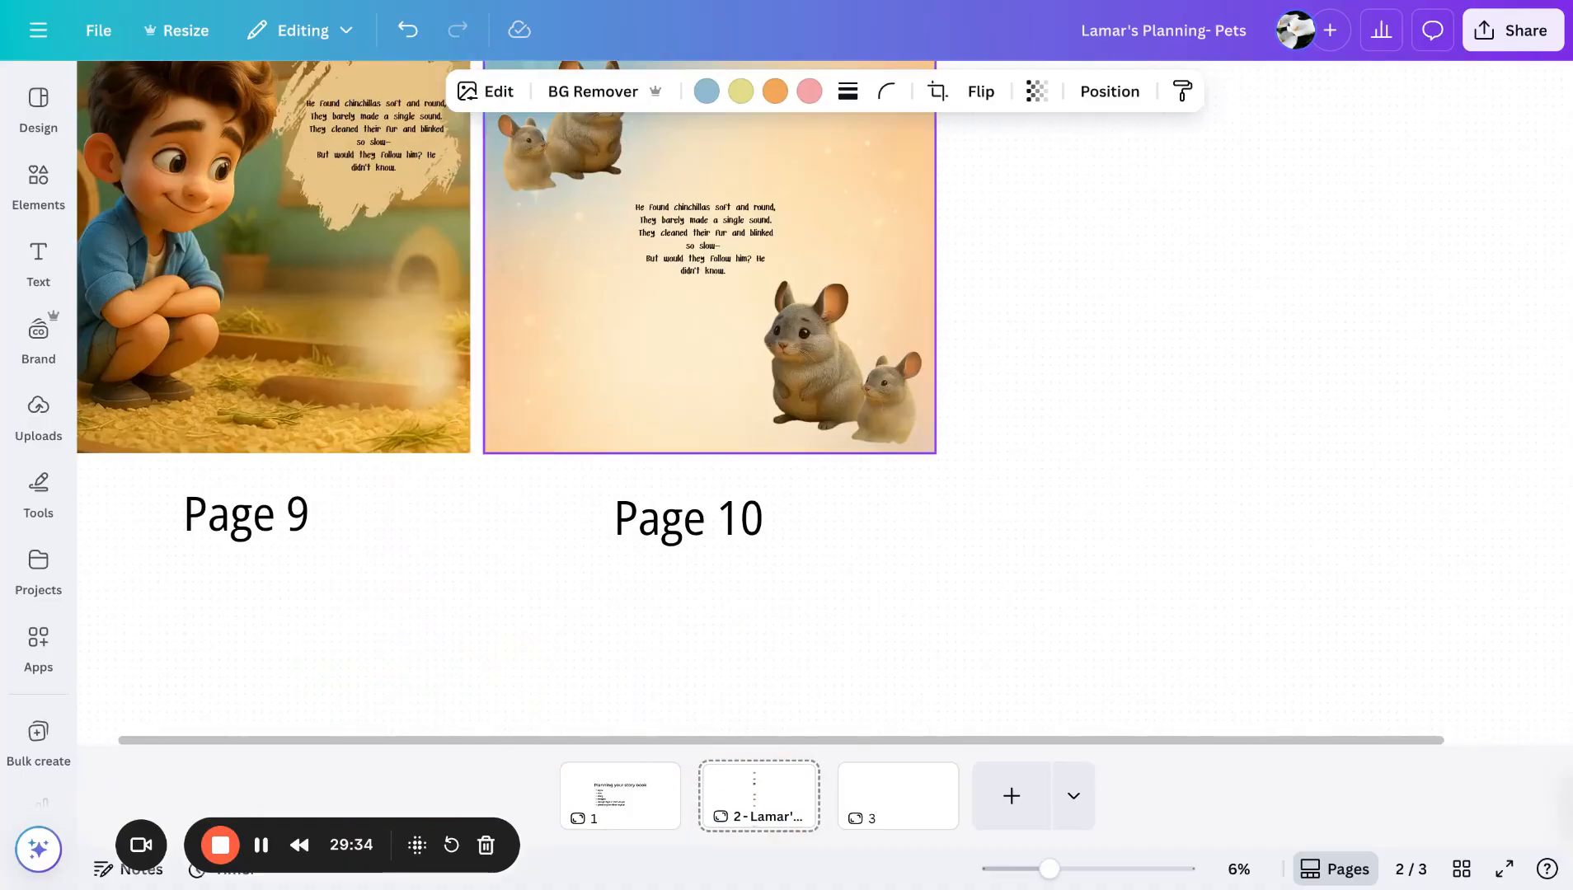
scroll(660, 302, up, 2)
scroll(671, 293, up, 1)
key(ctrl+v)
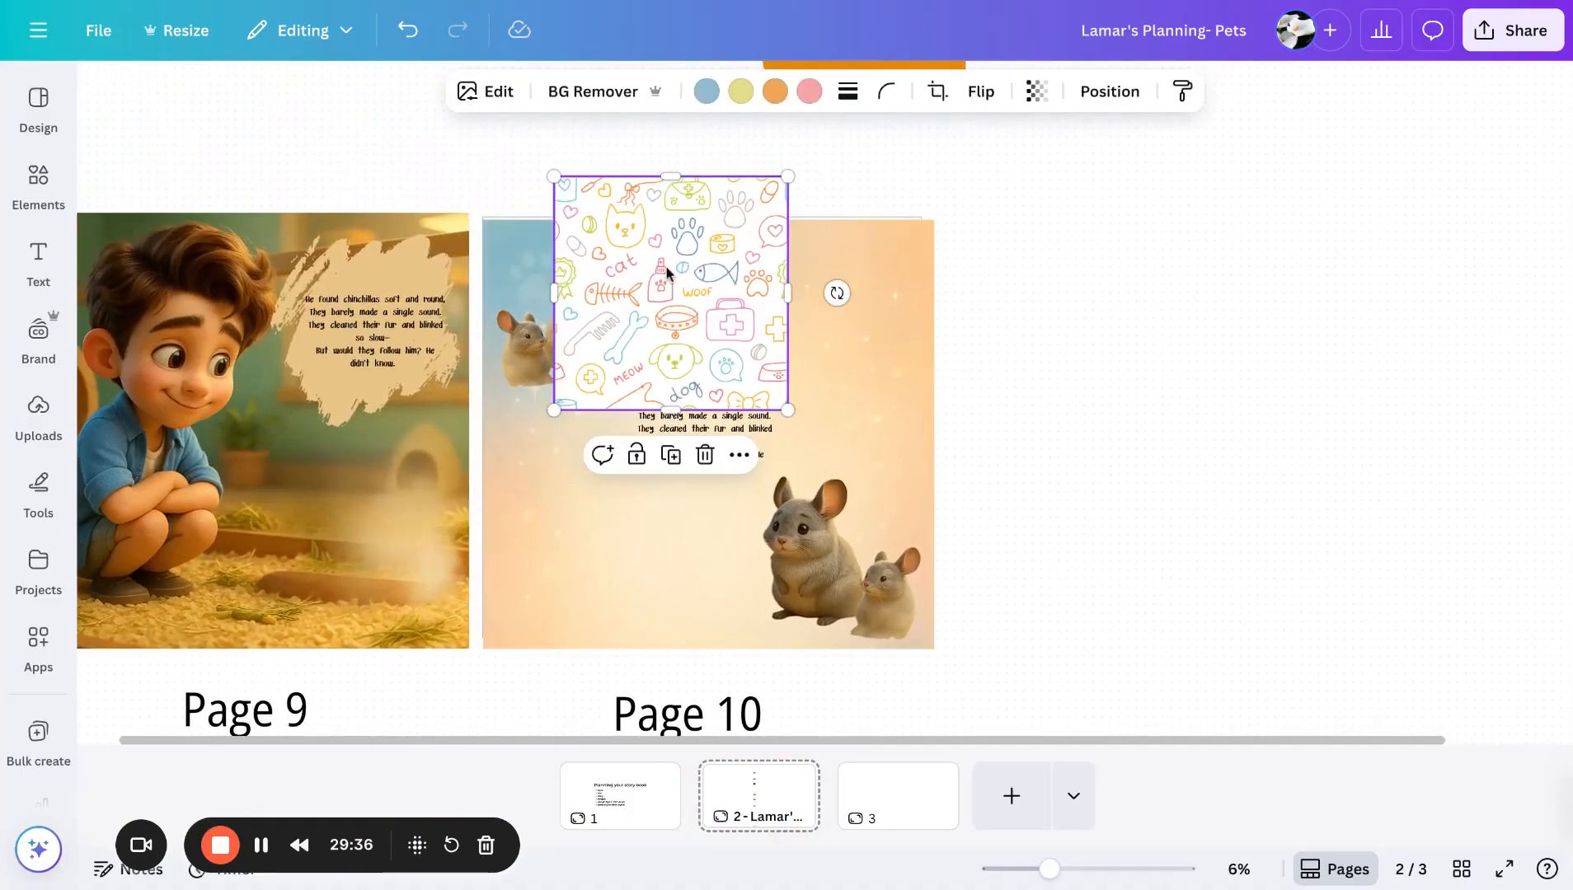
drag(668, 274, 609, 345)
drag(608, 346, 599, 318)
drag(718, 454, 966, 592)
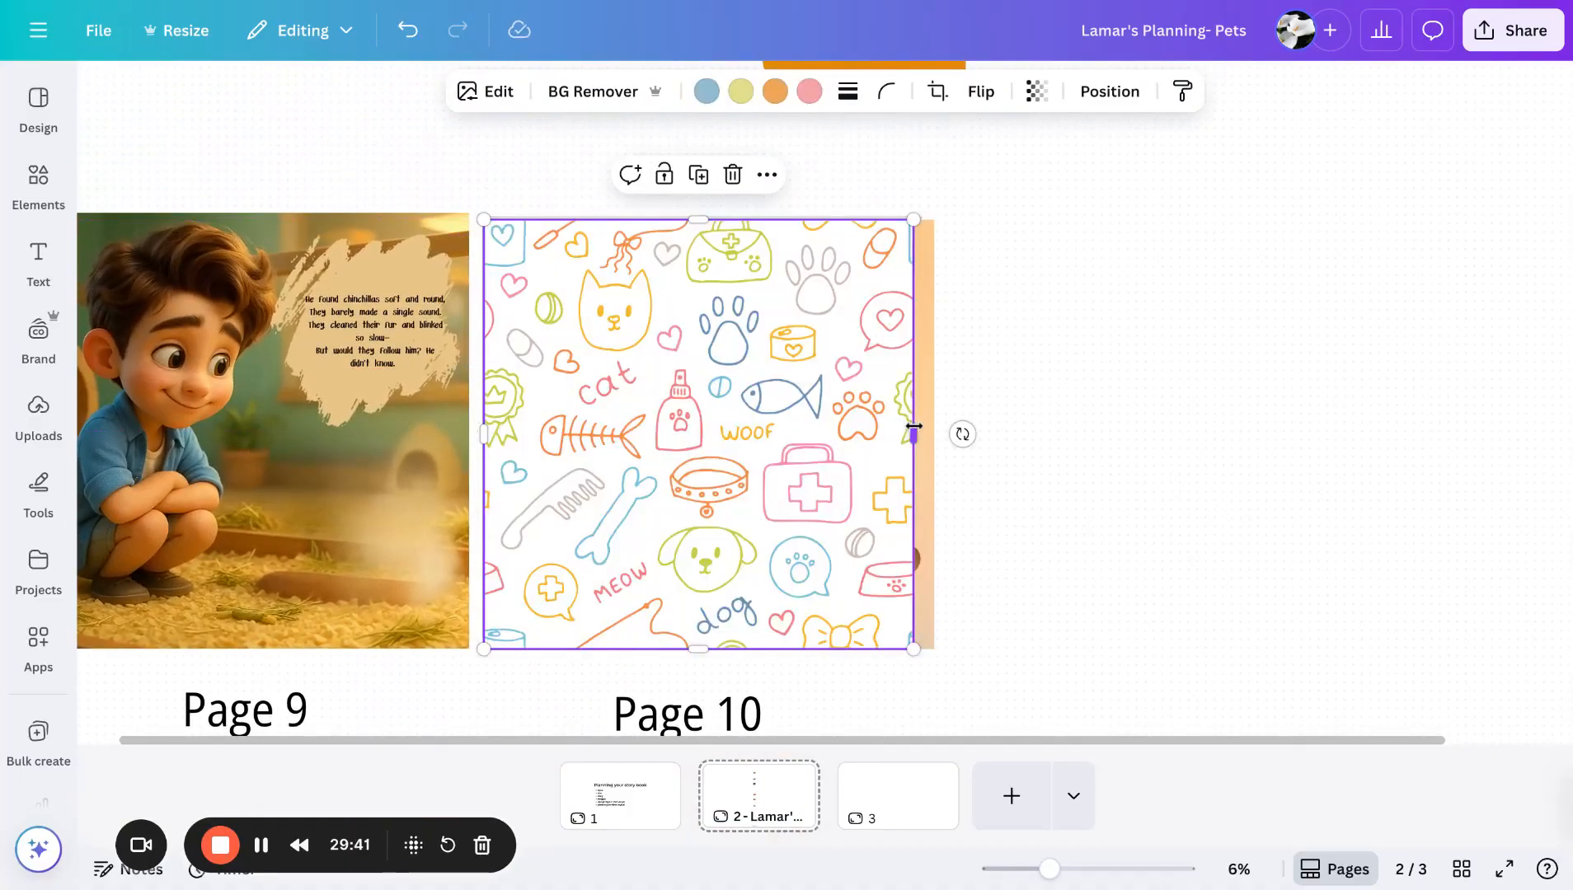
mouse_move(913, 426)
mouse_down()
mouse_move(934, 430)
mouse_move(913, 428)
mouse_up()
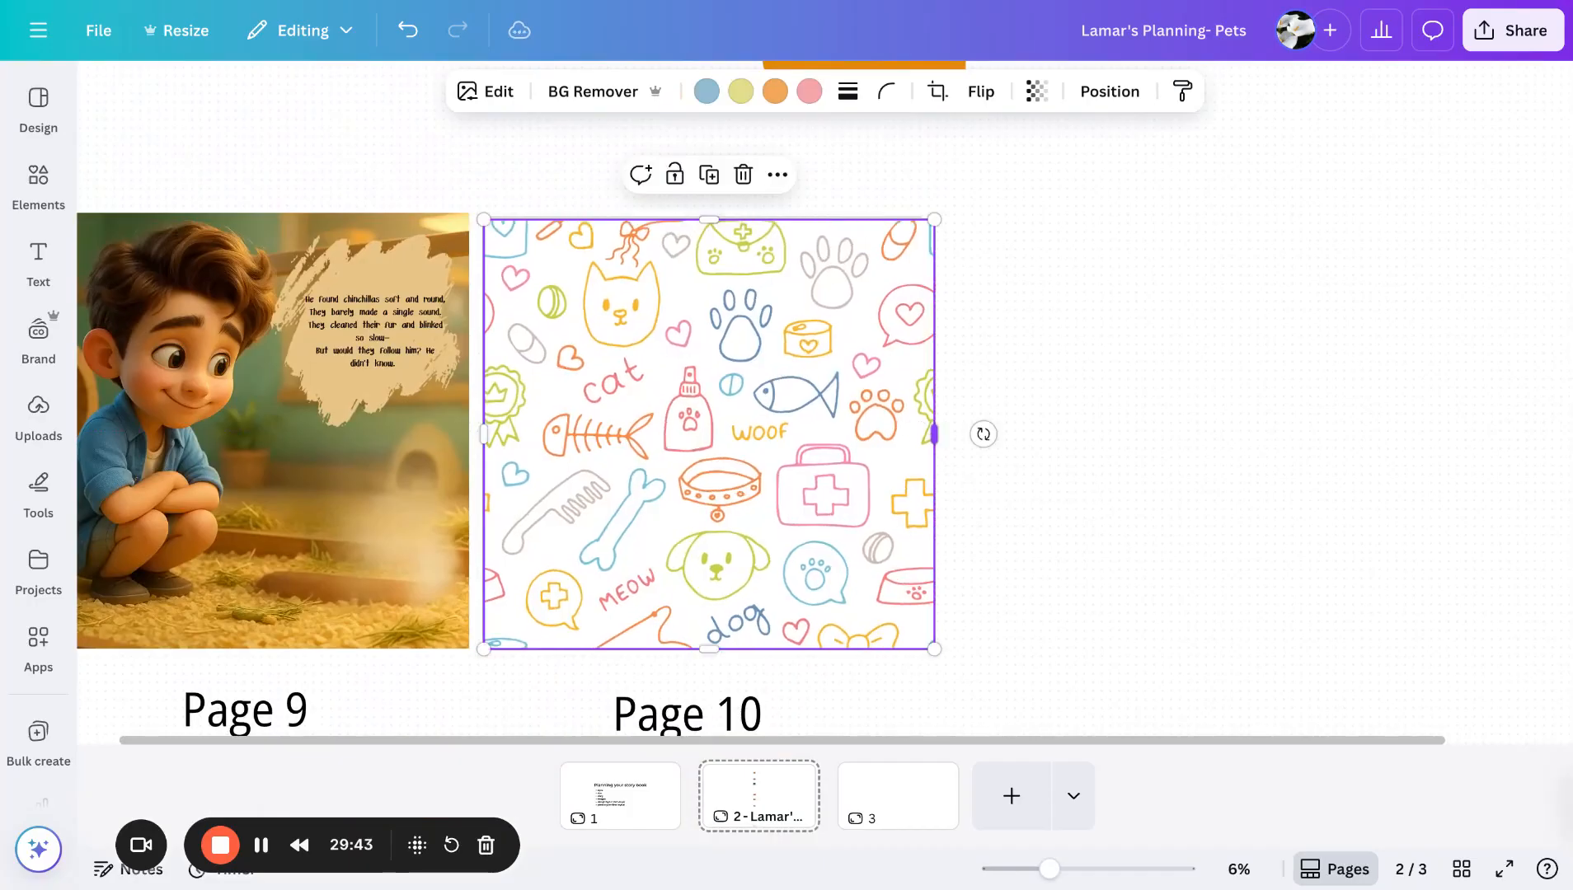
- Send the doodle pattern backward so the chinchillas and story text sit above it
click(1111, 92)
click(328, 266)
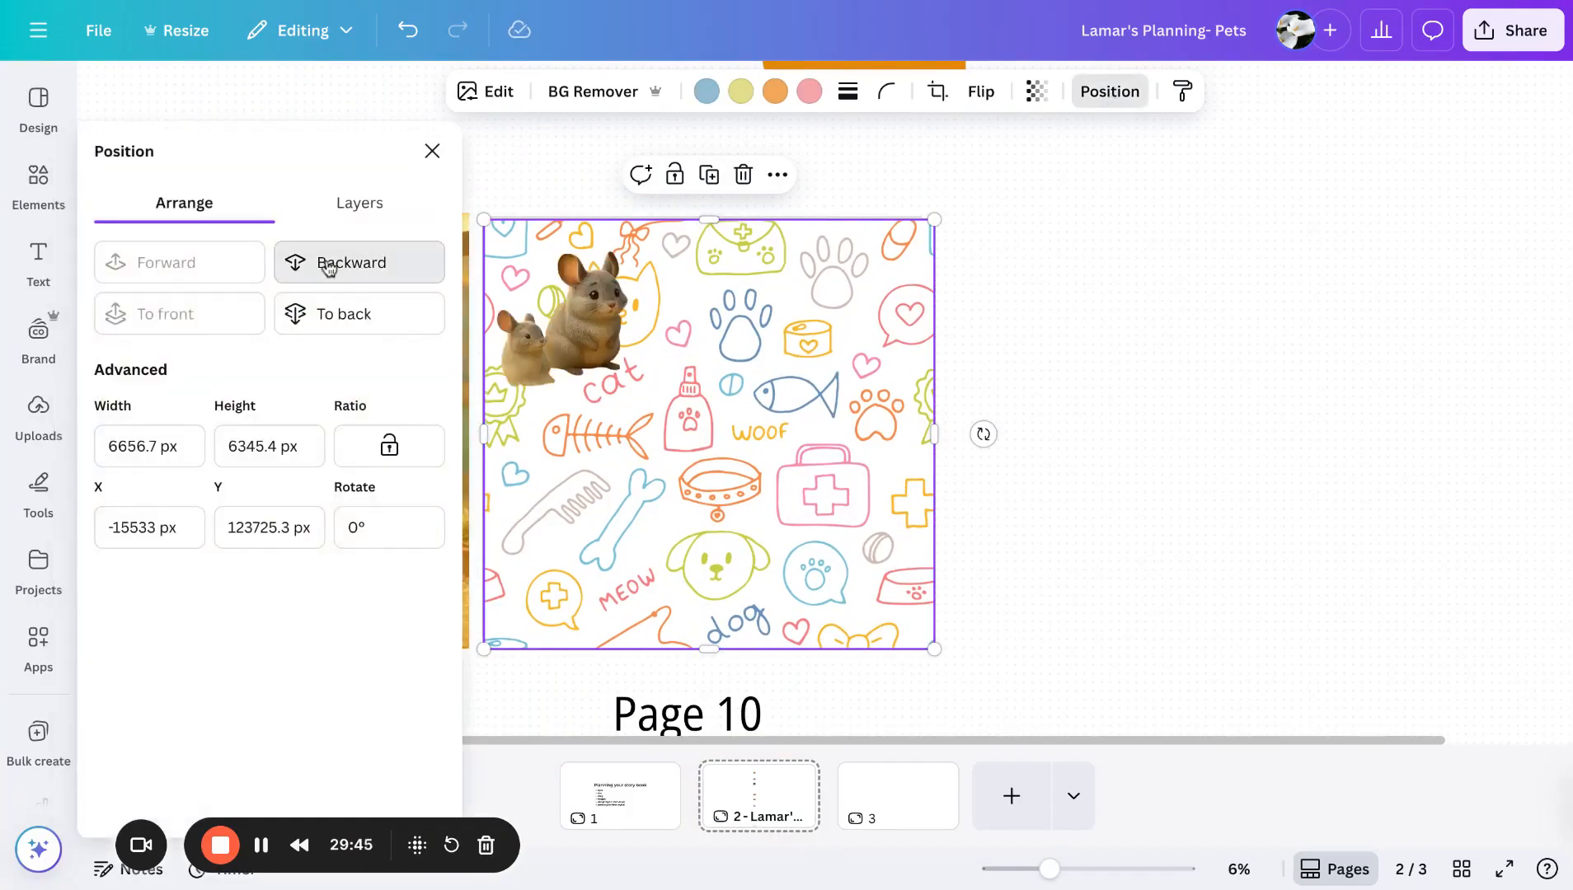
click(328, 266)
click(328, 266)
click(247, 268)
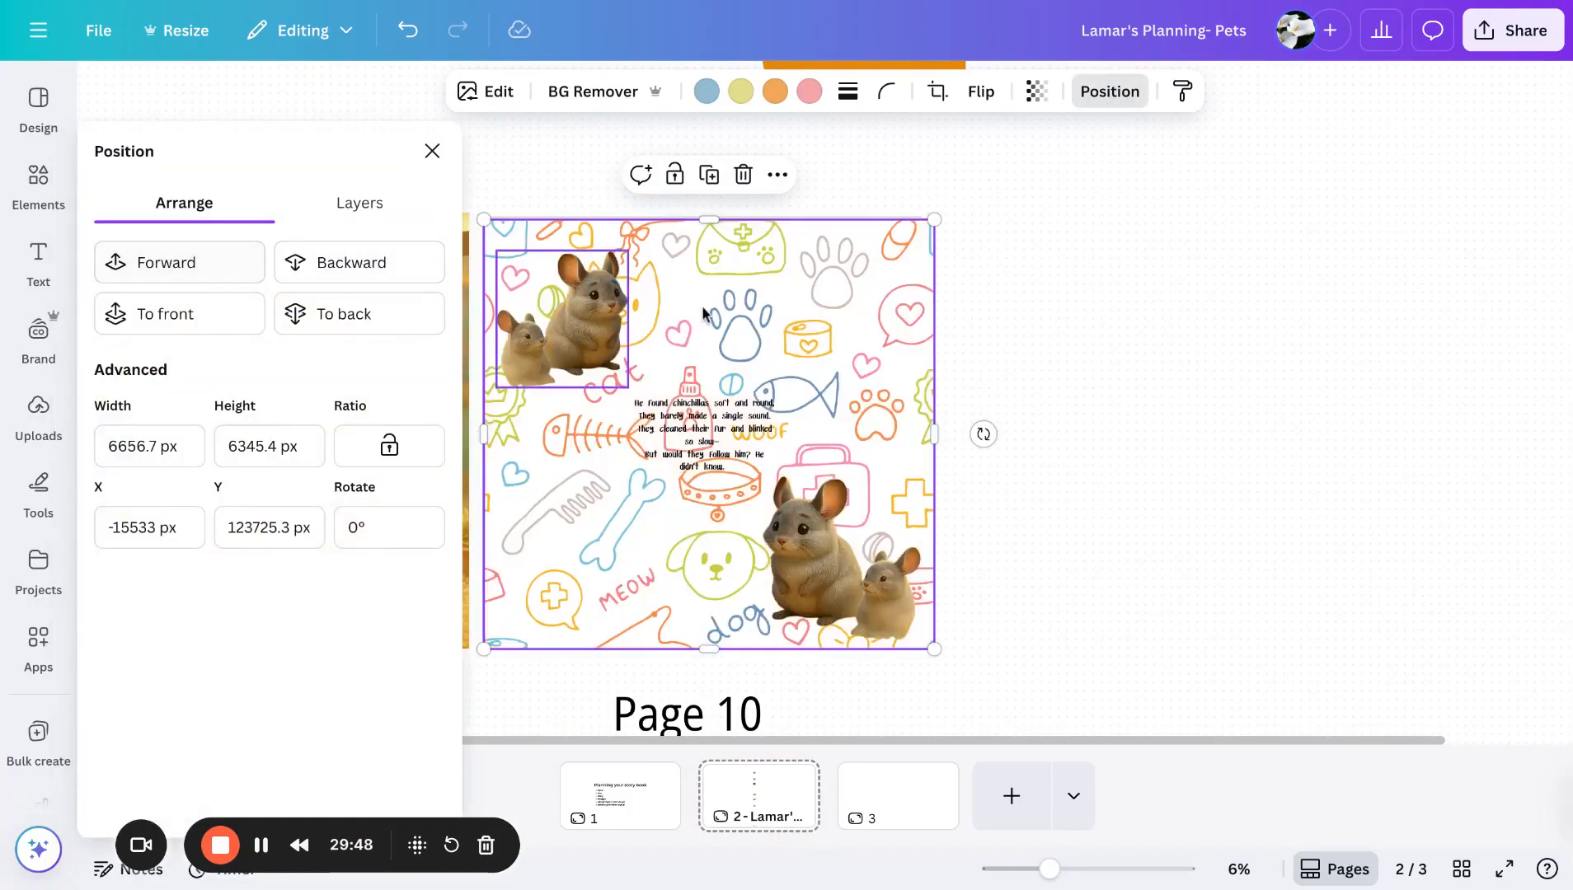
- Set the doodle pattern's transparency to 18
click(1053, 98)
drag(1053, 179, 959, 179)
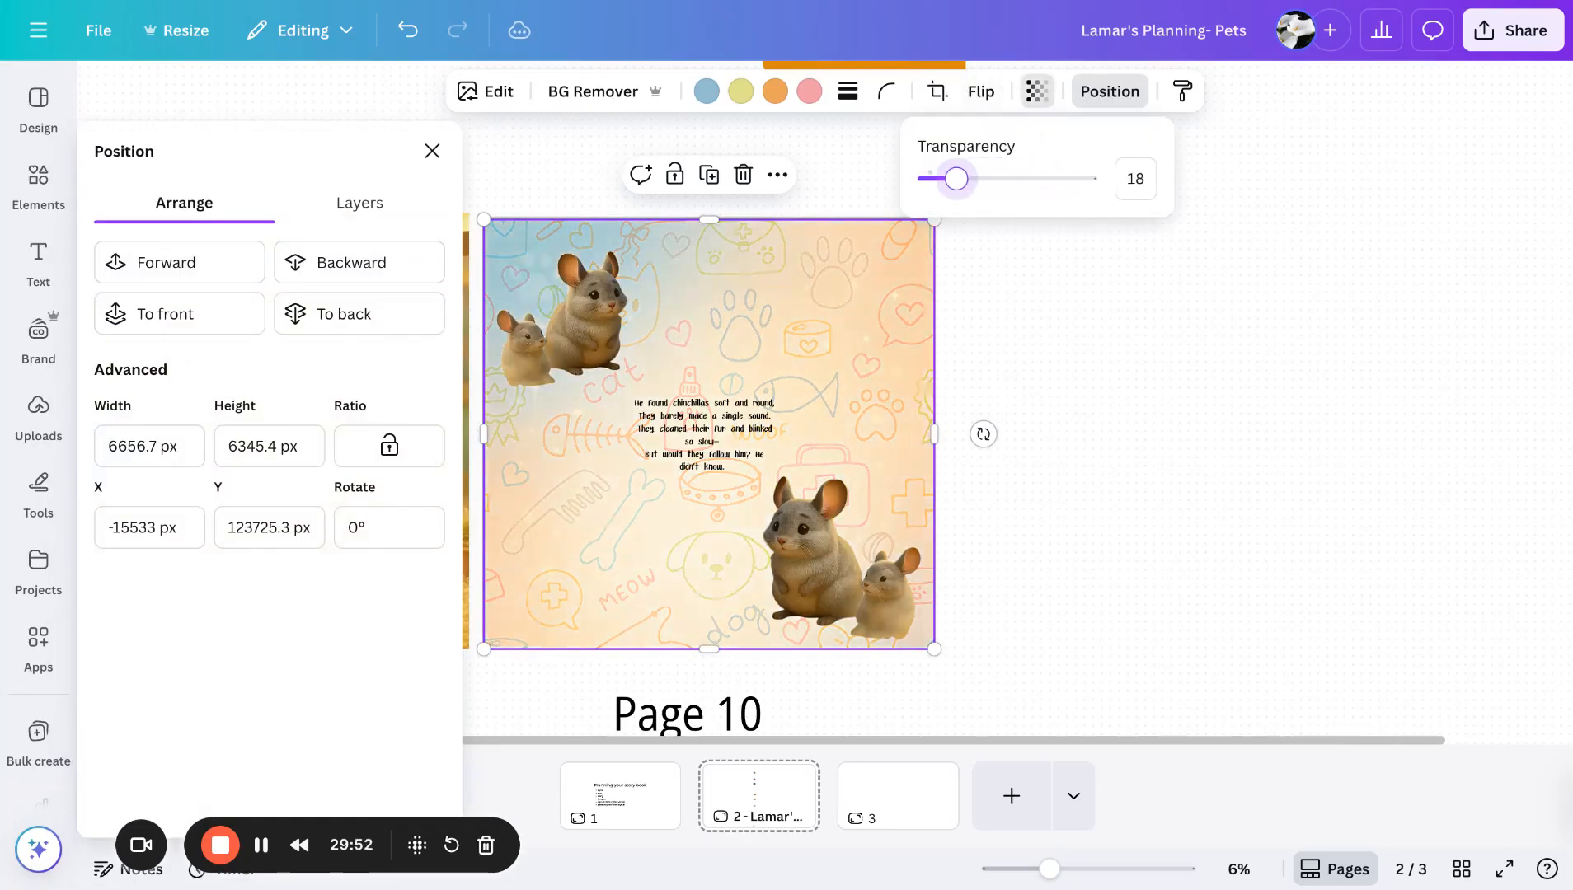
click(1065, 315)
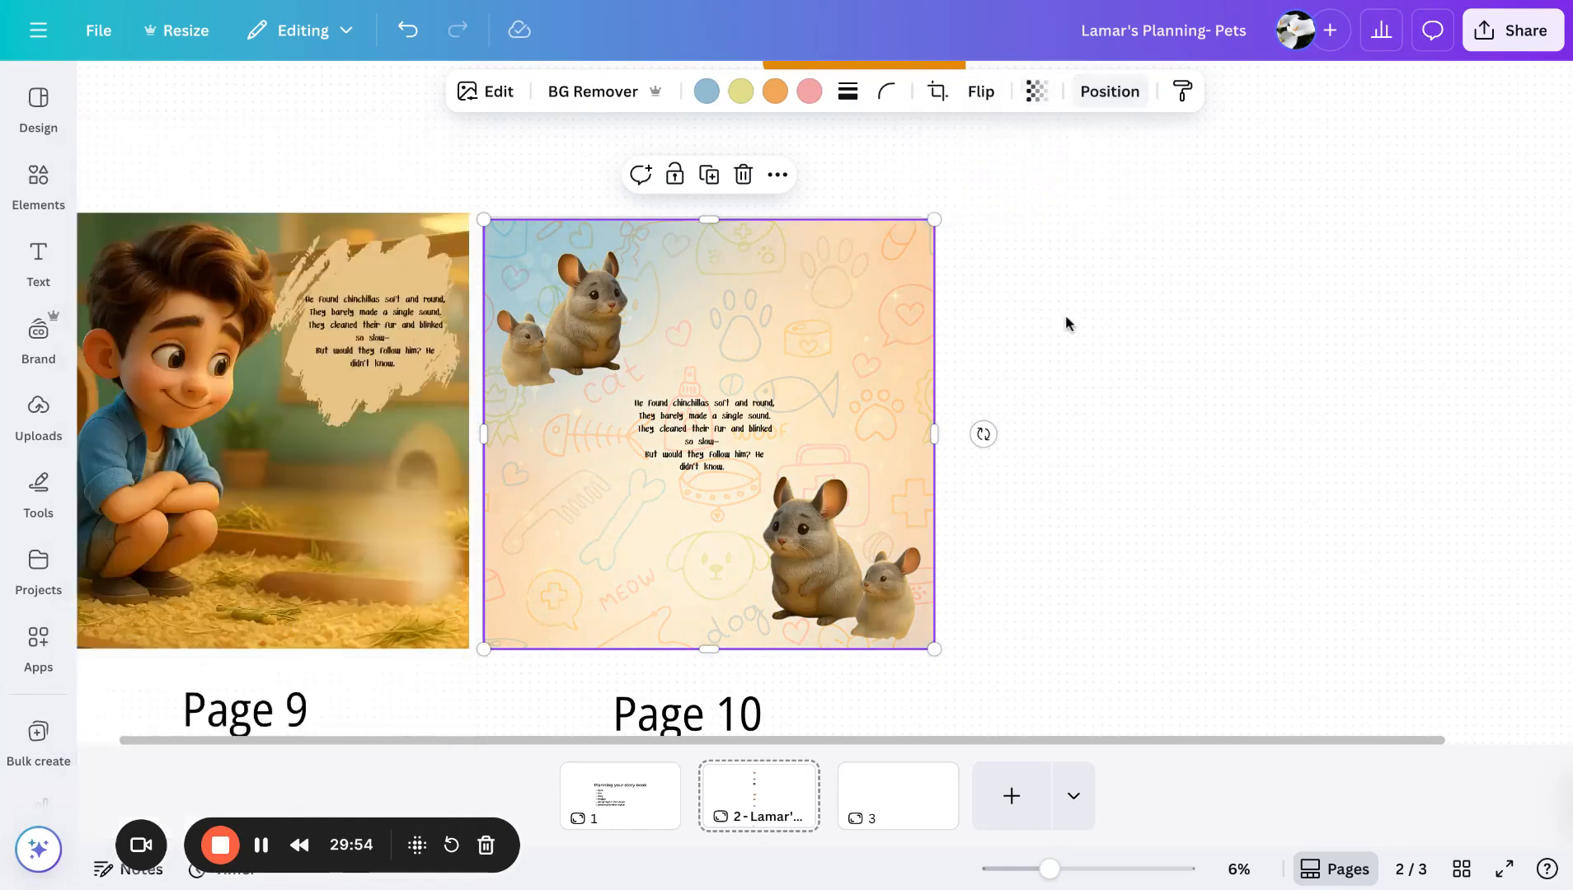
click(1065, 315)
- Copy the Page 9 brush-stroke shape to the centre of Page 10 and send it backward behind the story text
click(415, 275)
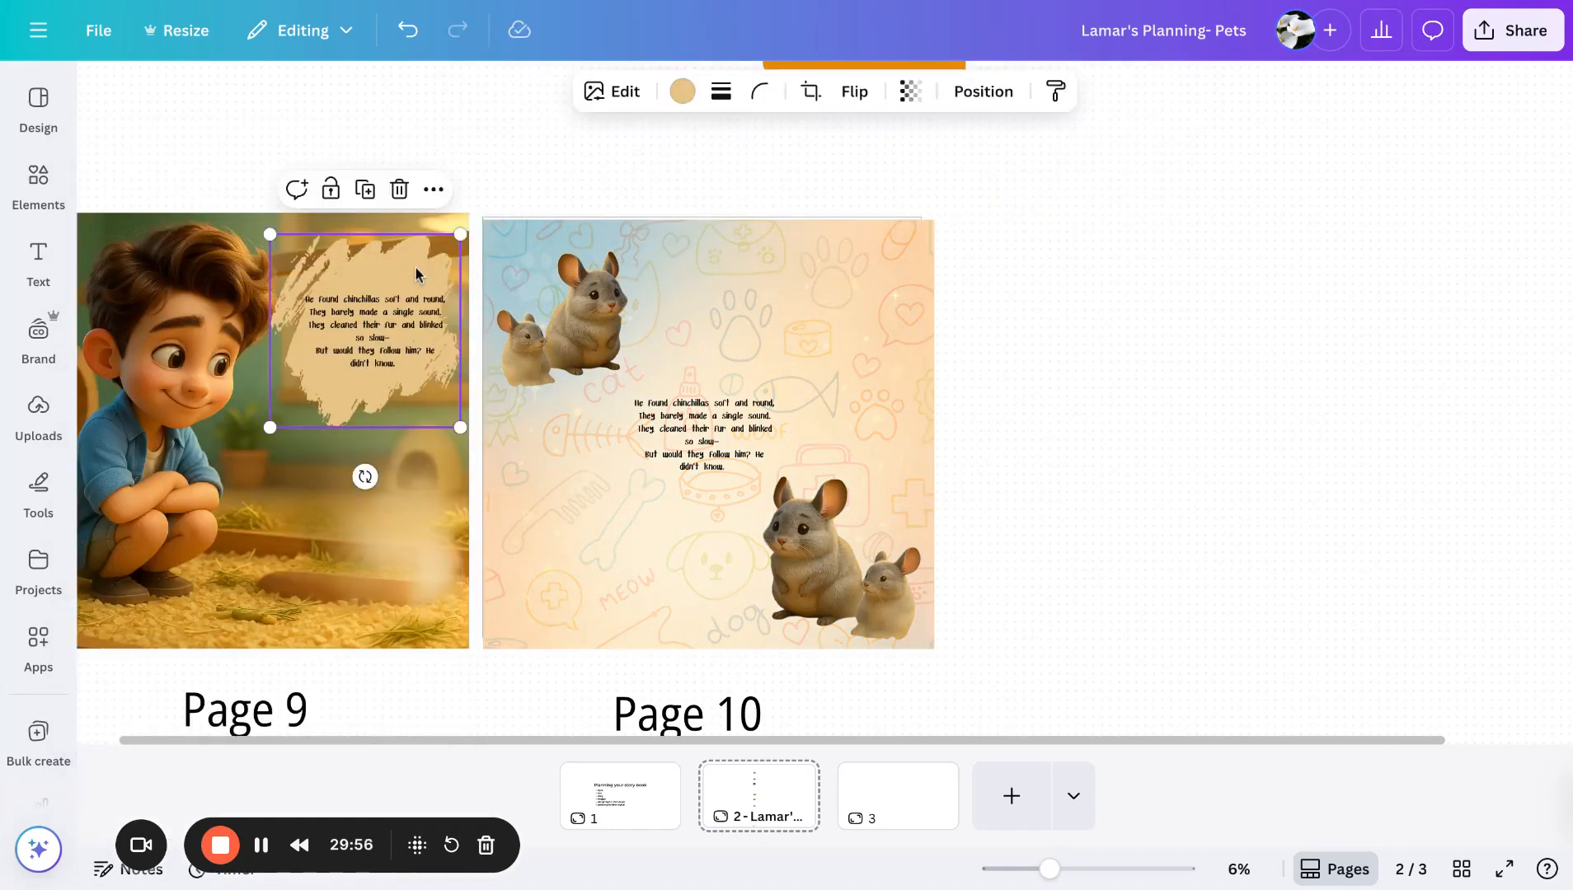
mouse_move(416, 274)
mouse_down()
mouse_move(465, 209)
mouse_move(719, 327)
mouse_move(753, 360)
mouse_up()
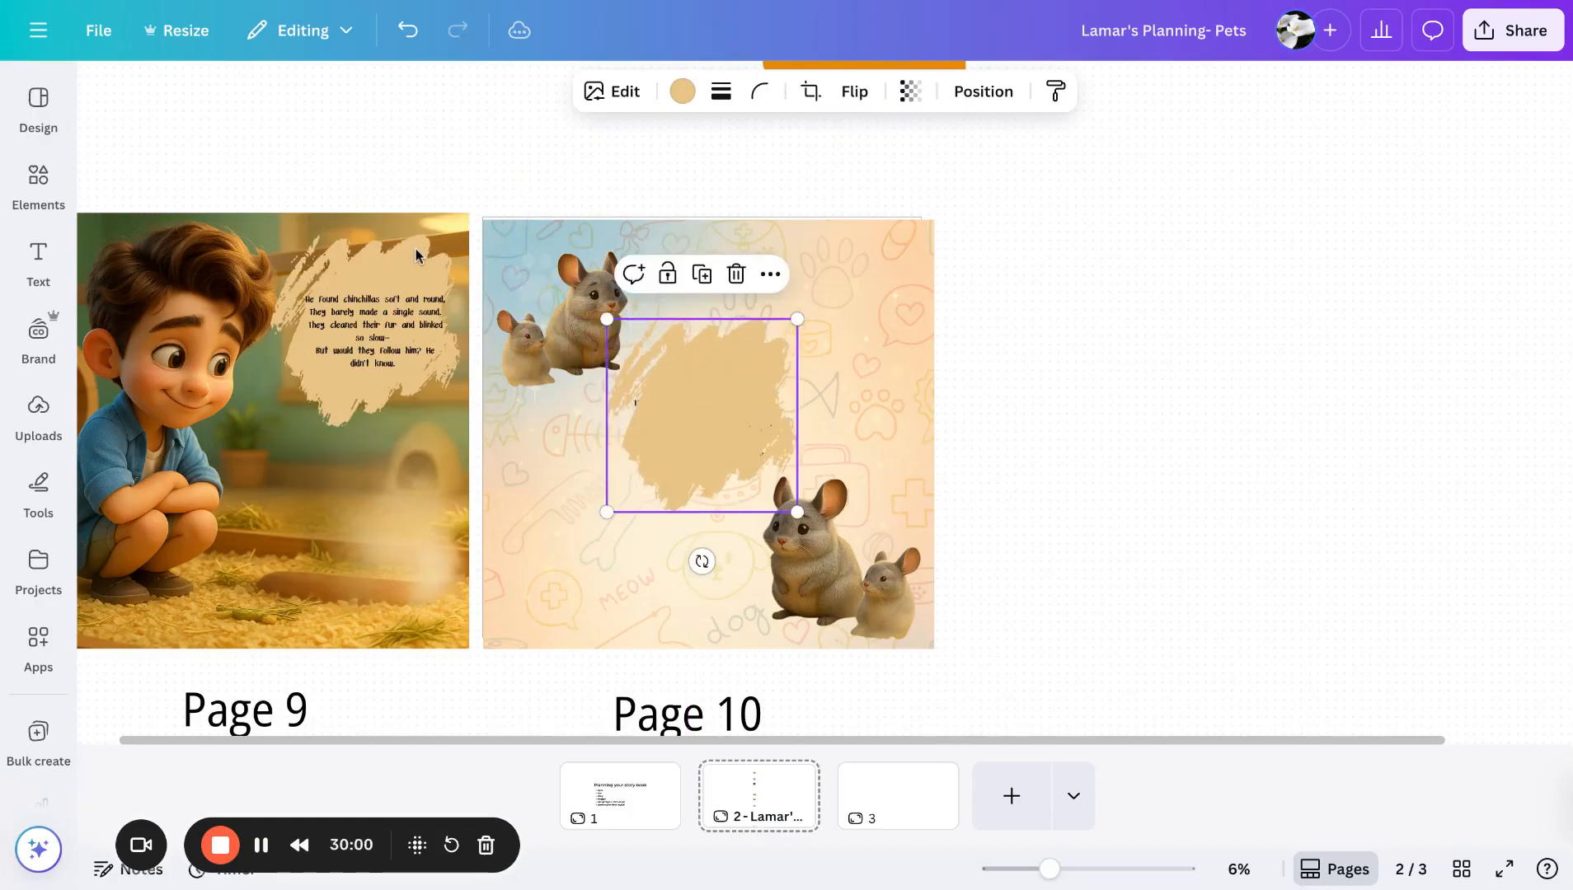
click(983, 92)
click(378, 214)
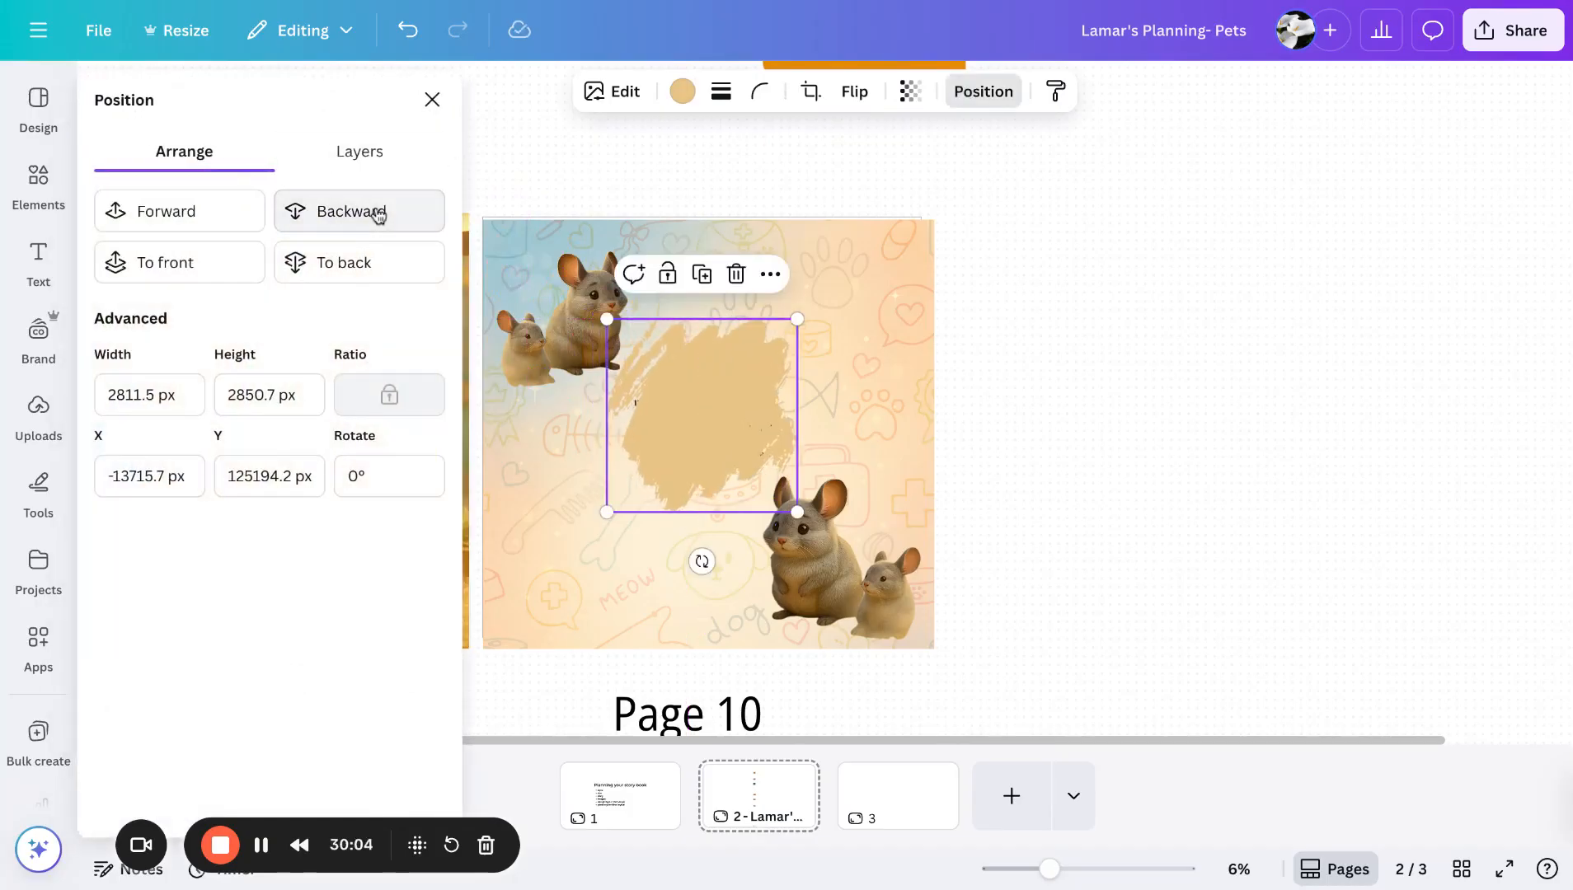
click(379, 213)
click(379, 213)
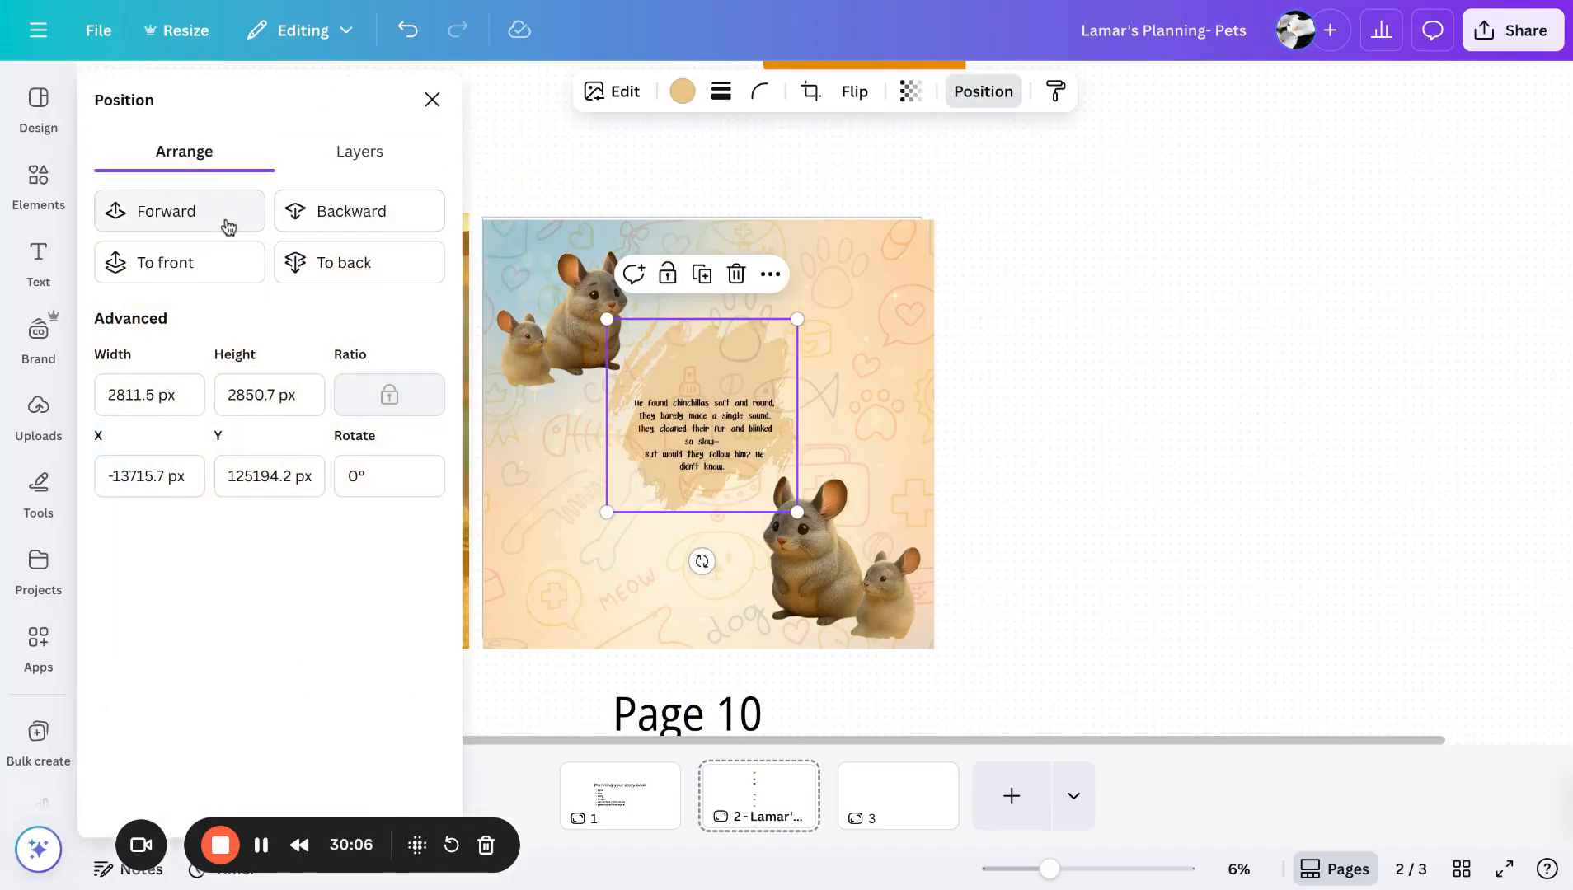
- Bring the Page 10 brush-stroke shape one layer forward in the stacking order
click(227, 226)
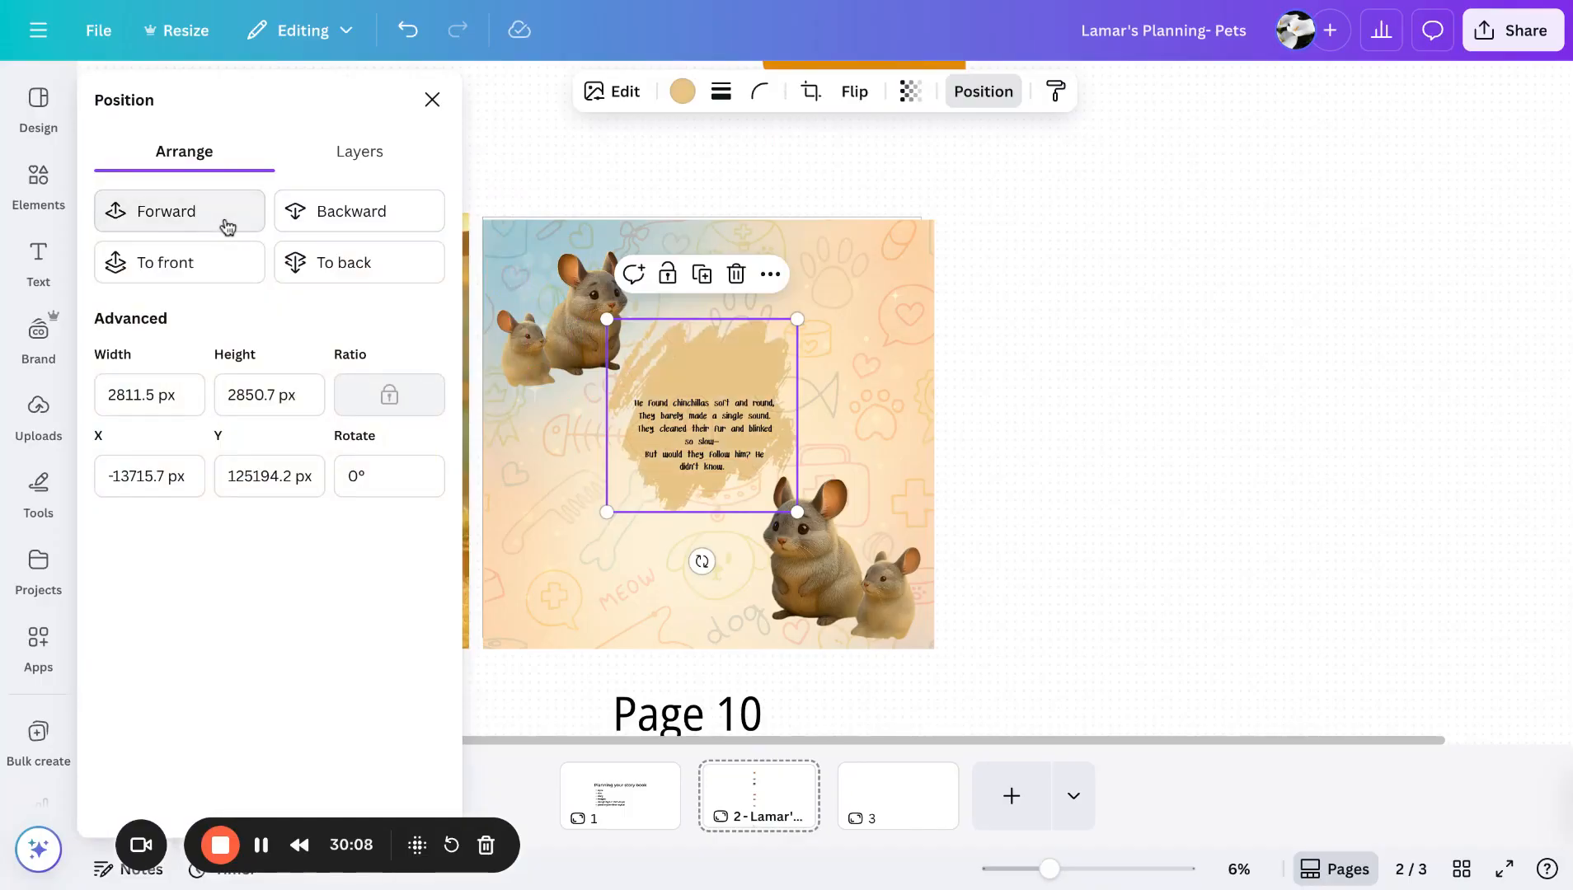
click(322, 226)
click(239, 226)
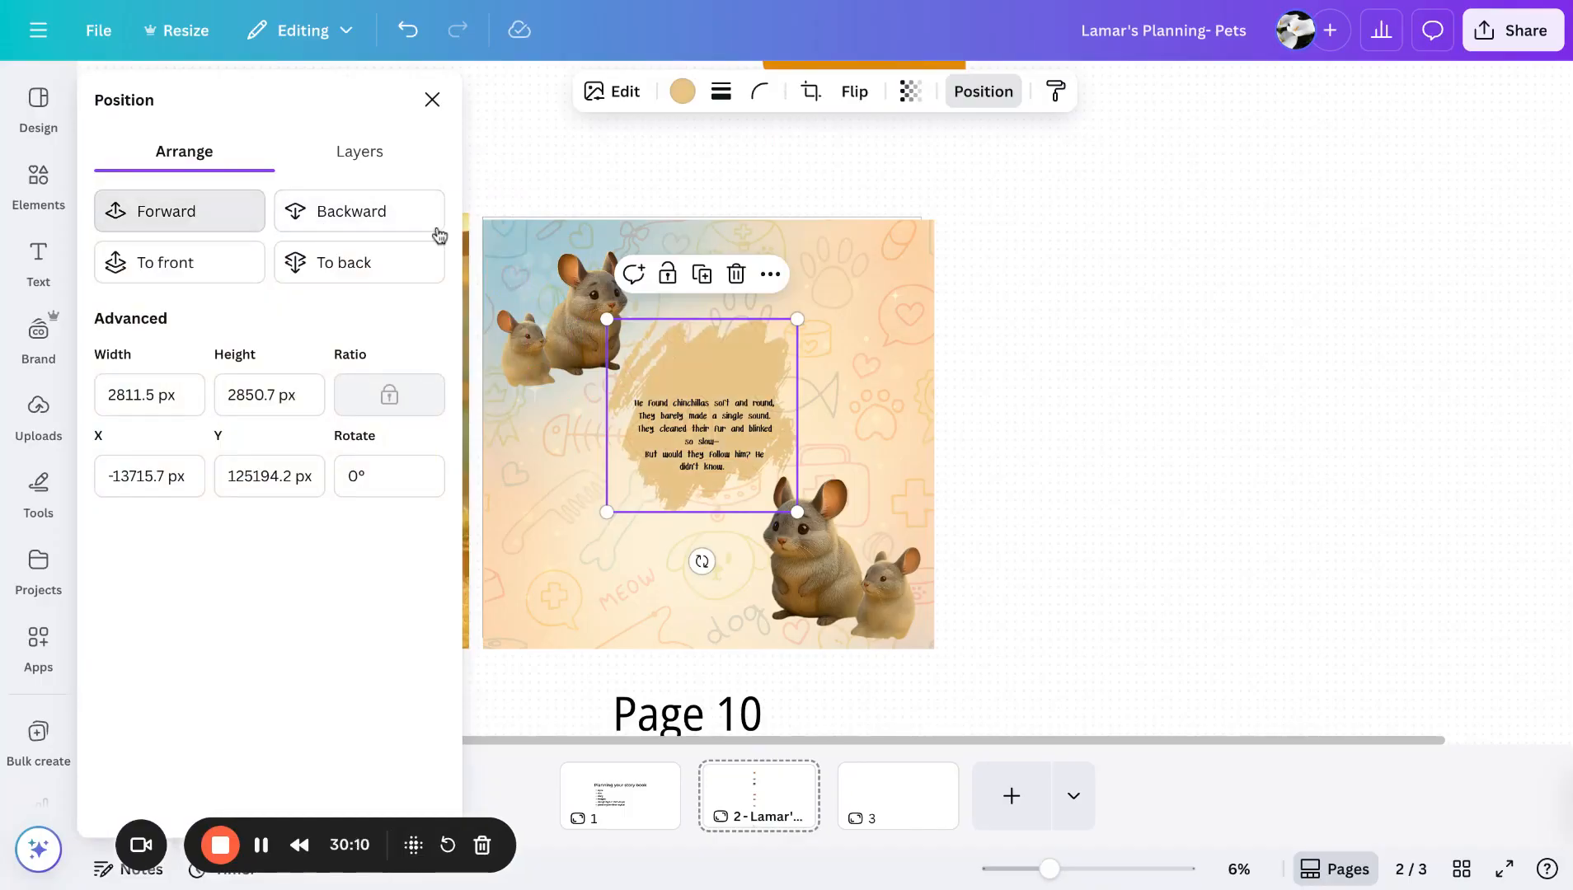
click(1180, 376)
- Duplicate the pair of chinchillas from Page 10 and place the copy in the lower right of Page 9
scroll(1163, 376, down, 1)
scroll(1160, 385, down, 1)
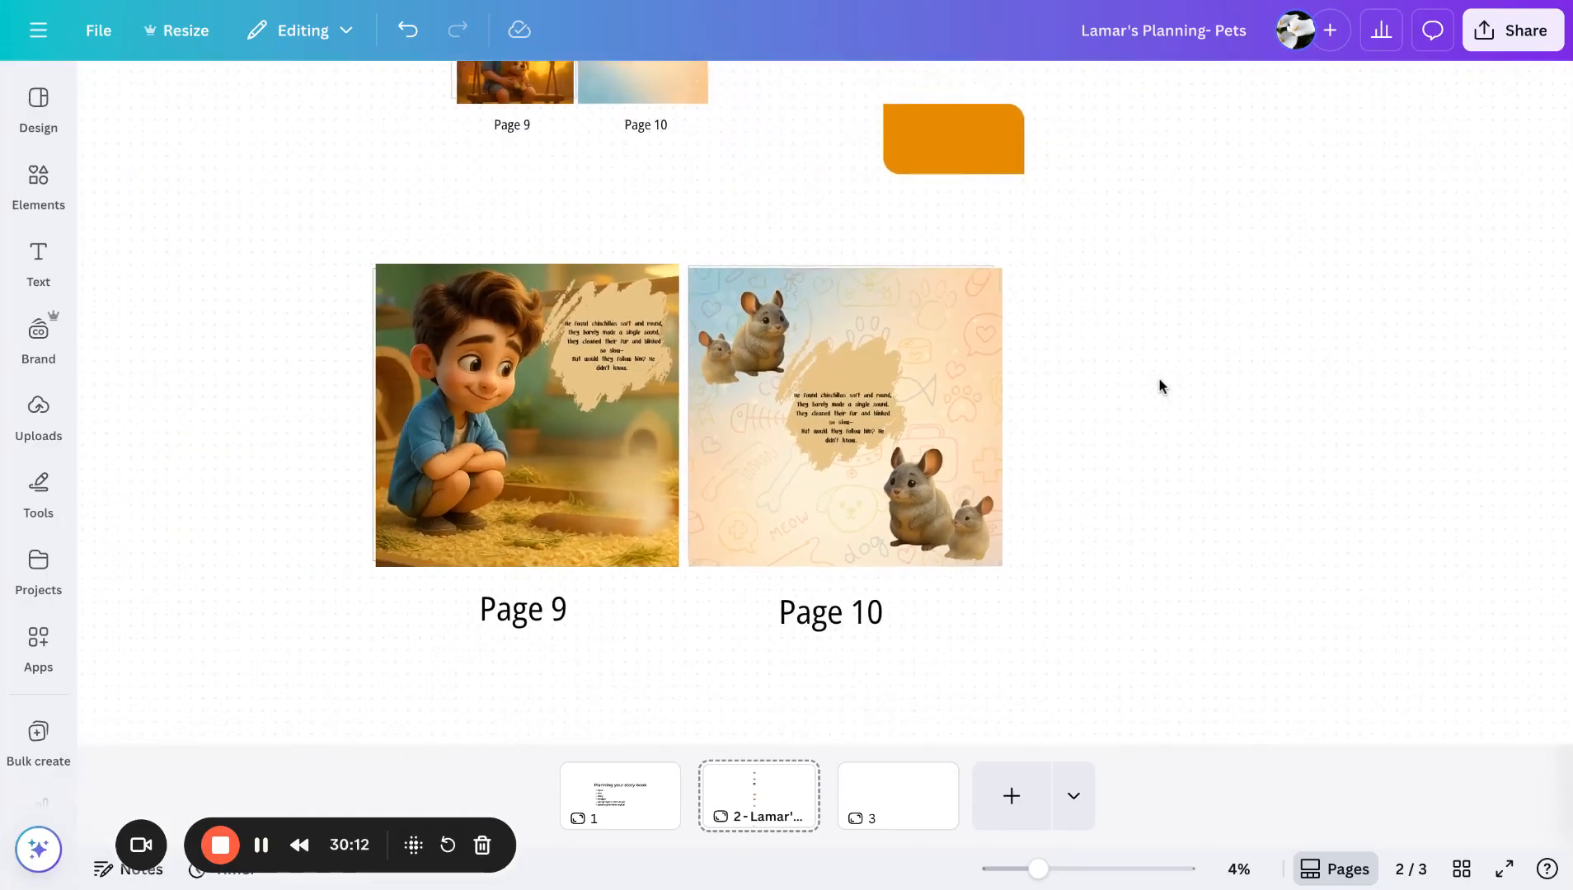
scroll(1159, 386, down, 2)
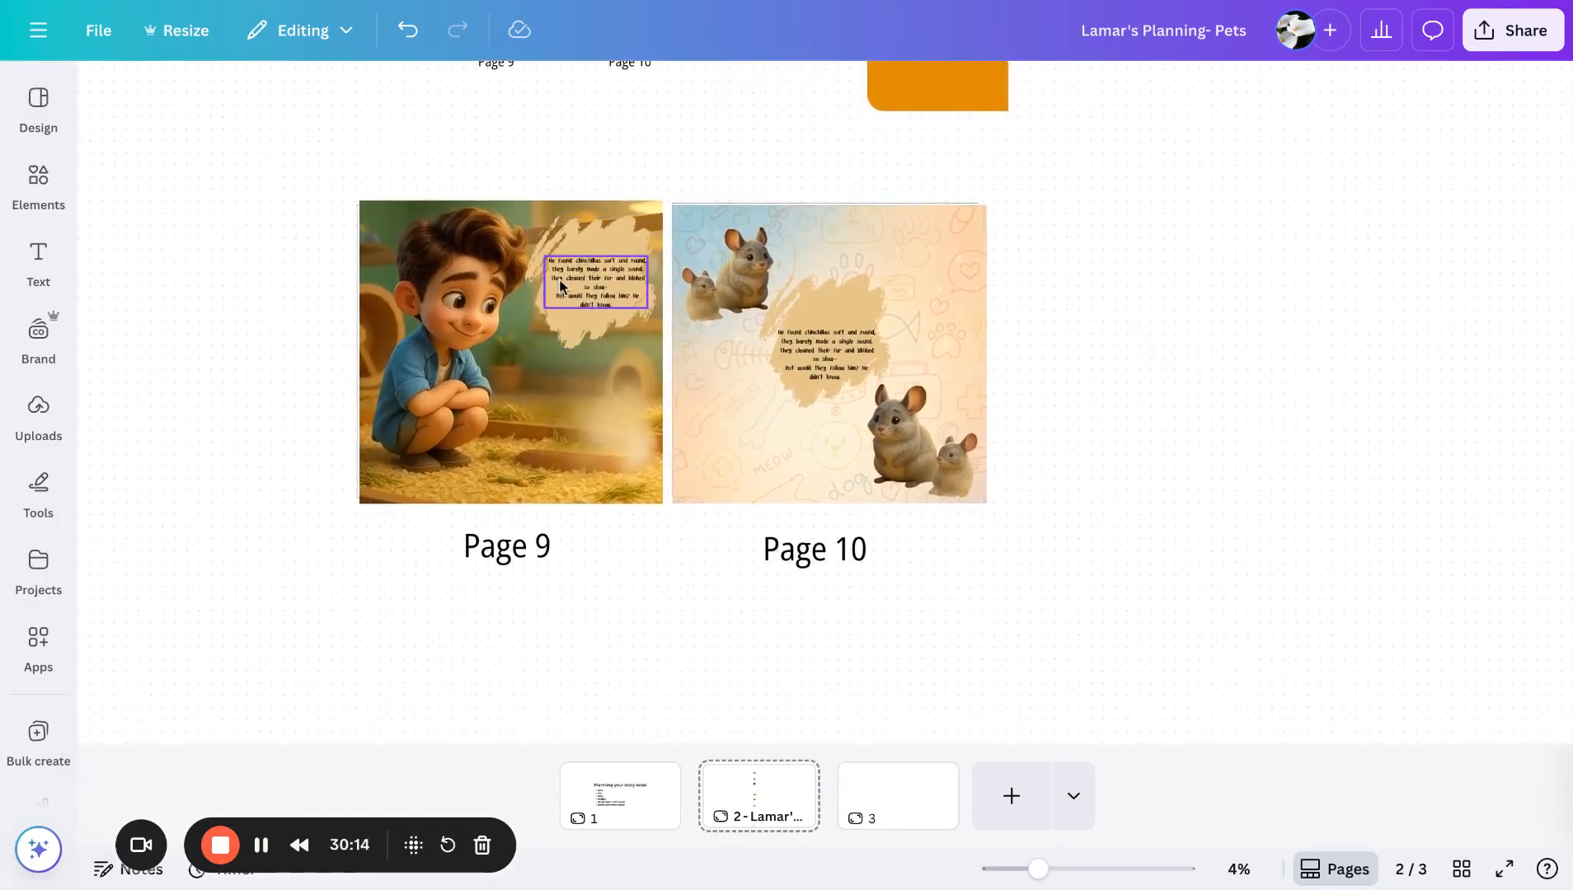
click(923, 460)
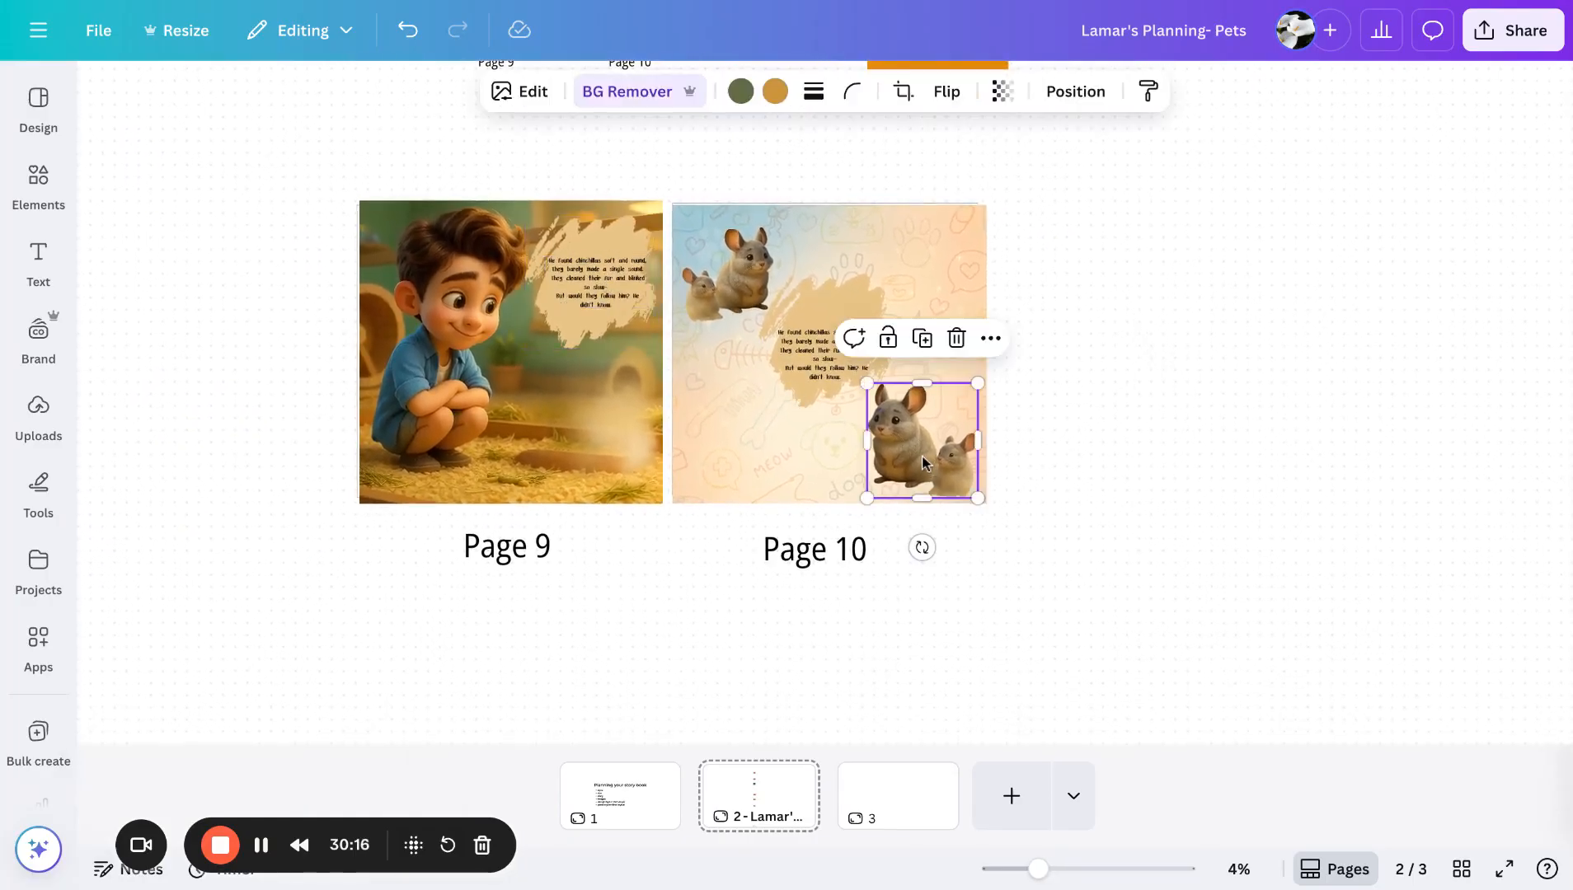
key(super+v)
drag(932, 474, 594, 436)
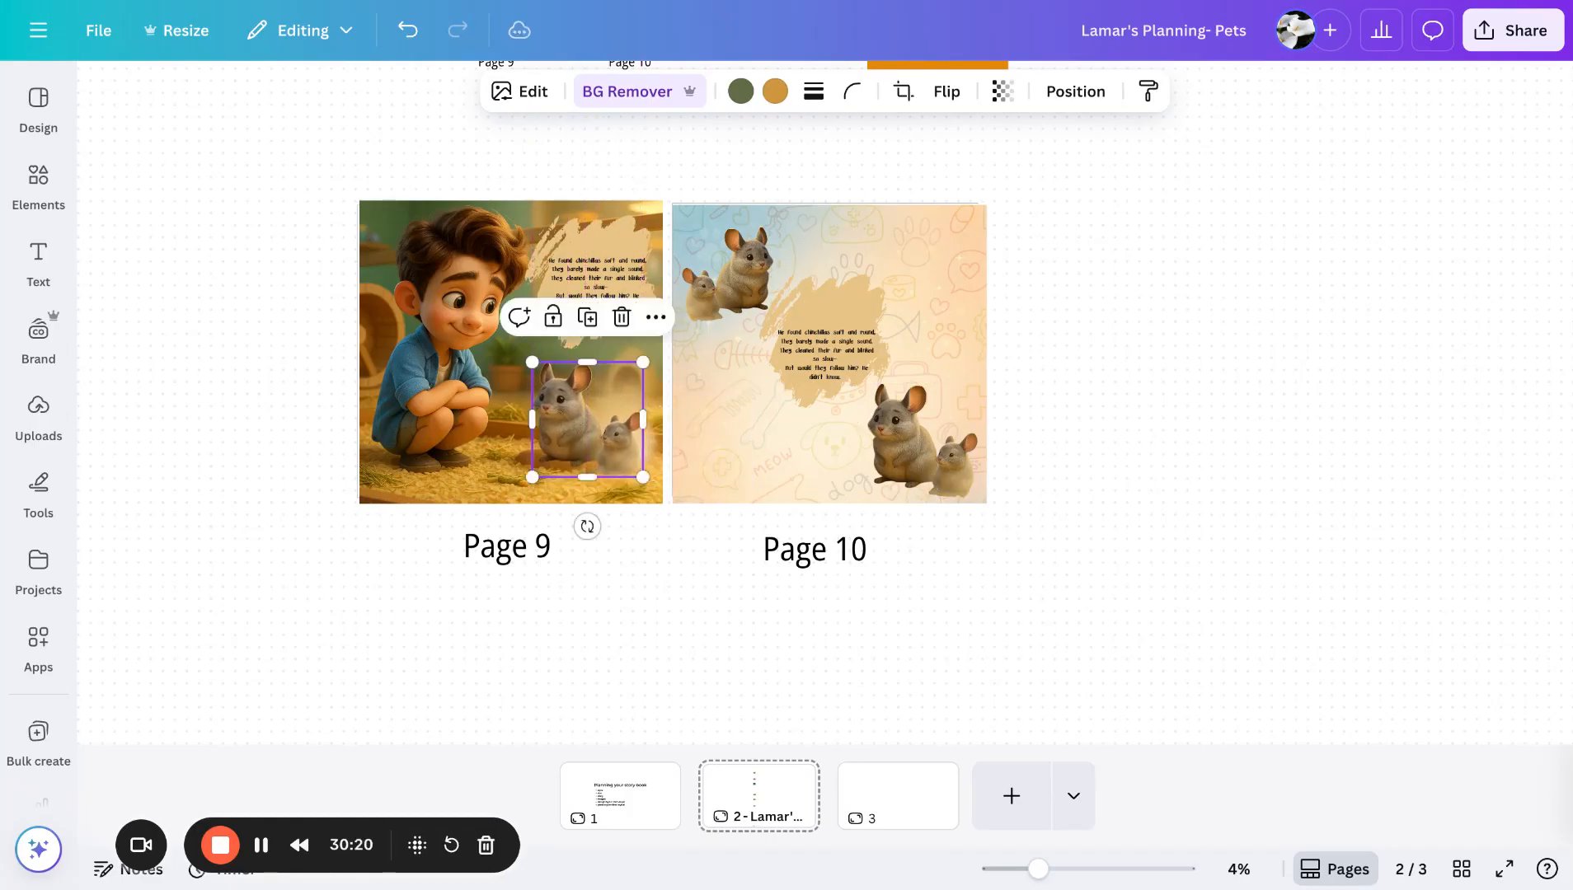
click(1183, 500)
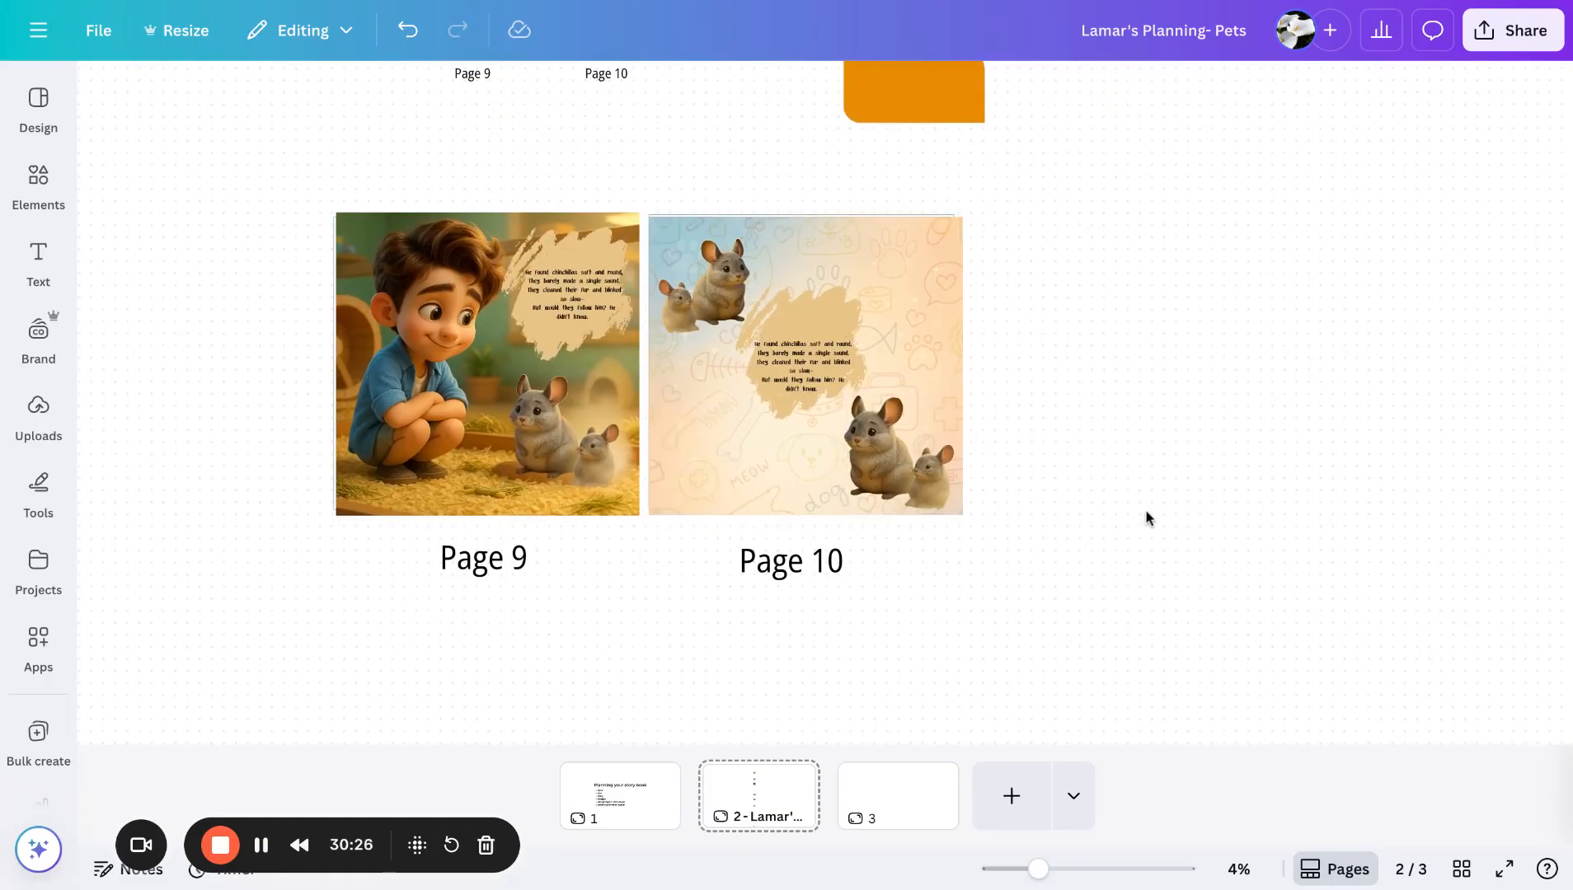
- Nudge the story text block on Page 10 slightly into position
drag(806, 351, 804, 353)
click(1082, 378)
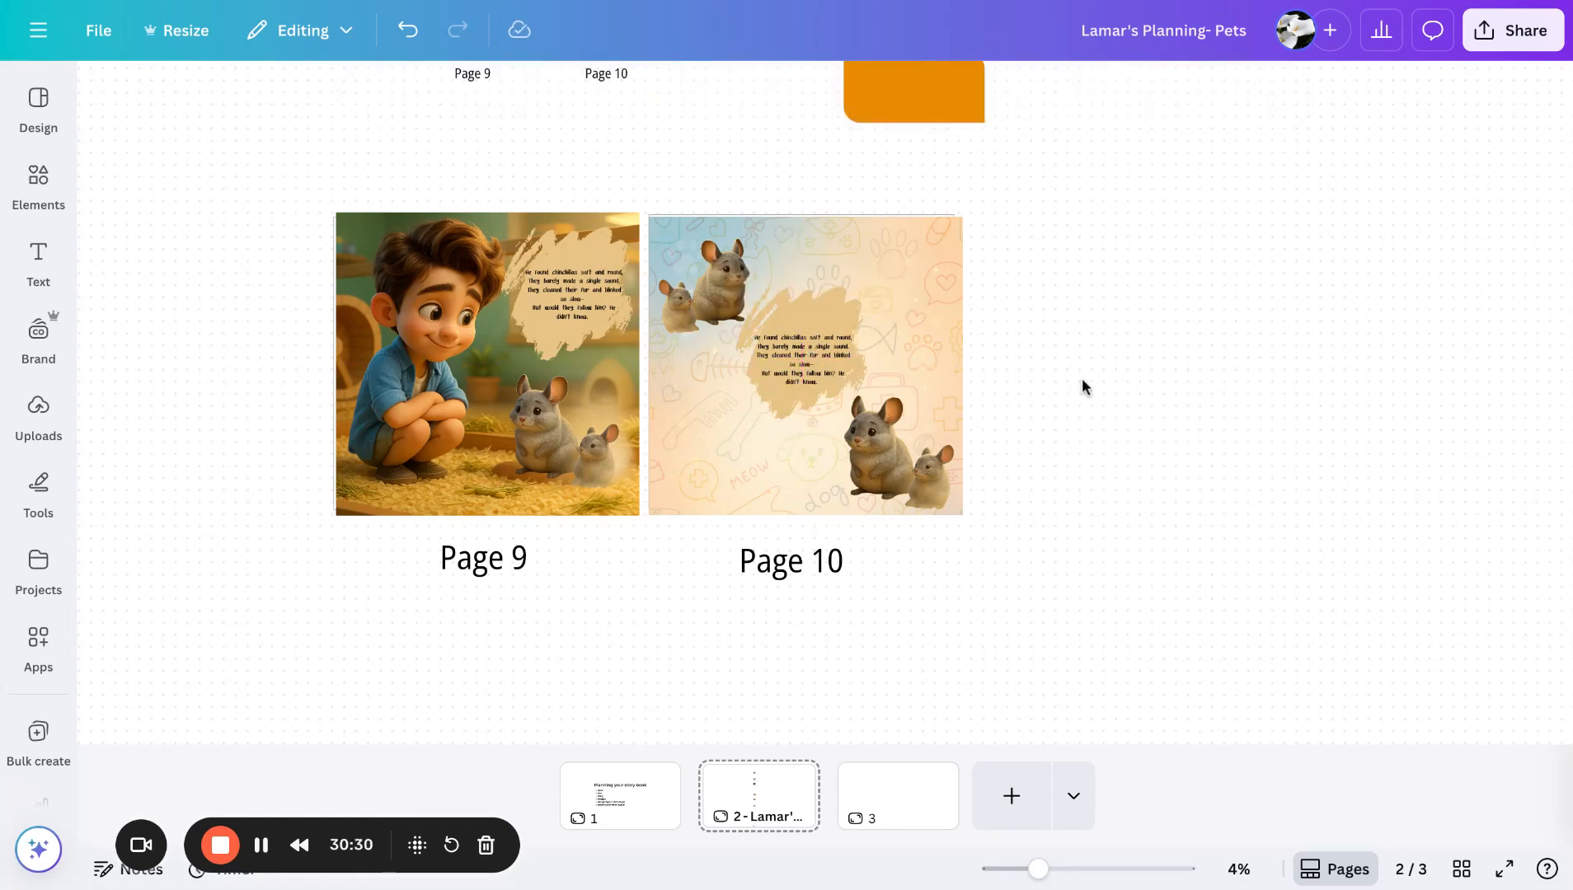
- Delete the orange rectangle sitting off the page above the spread
scroll(1082, 381, up, 3)
scroll(1082, 388, up, 1)
click(920, 345)
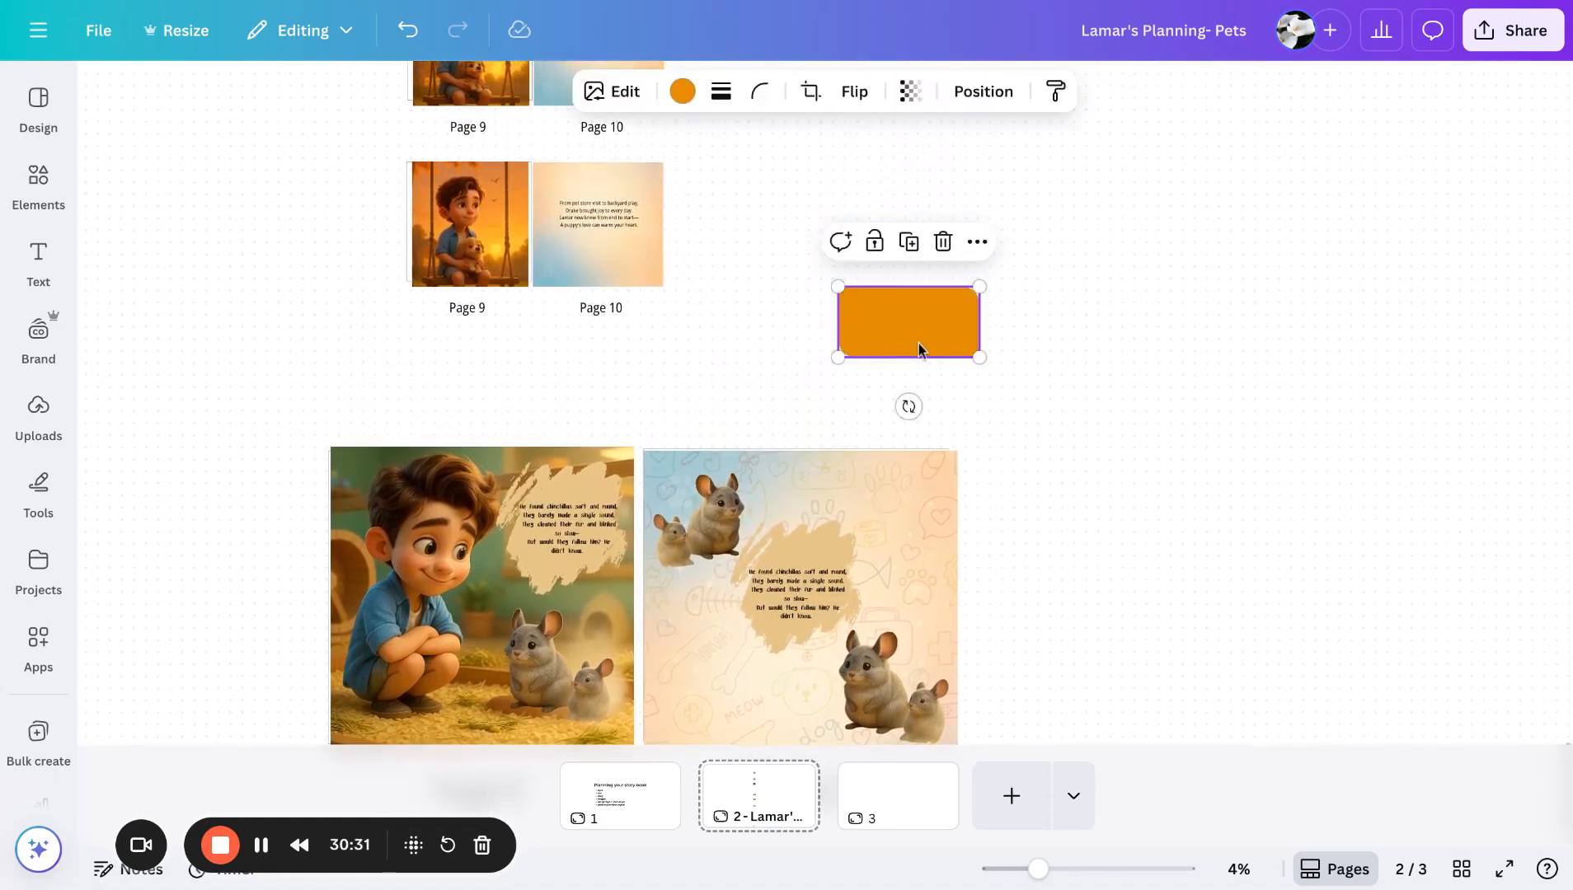
key(Delete)
- Scroll through the whole board to review all the book spreads from the finished pages up to the title page
scroll(1087, 387, down, 2)
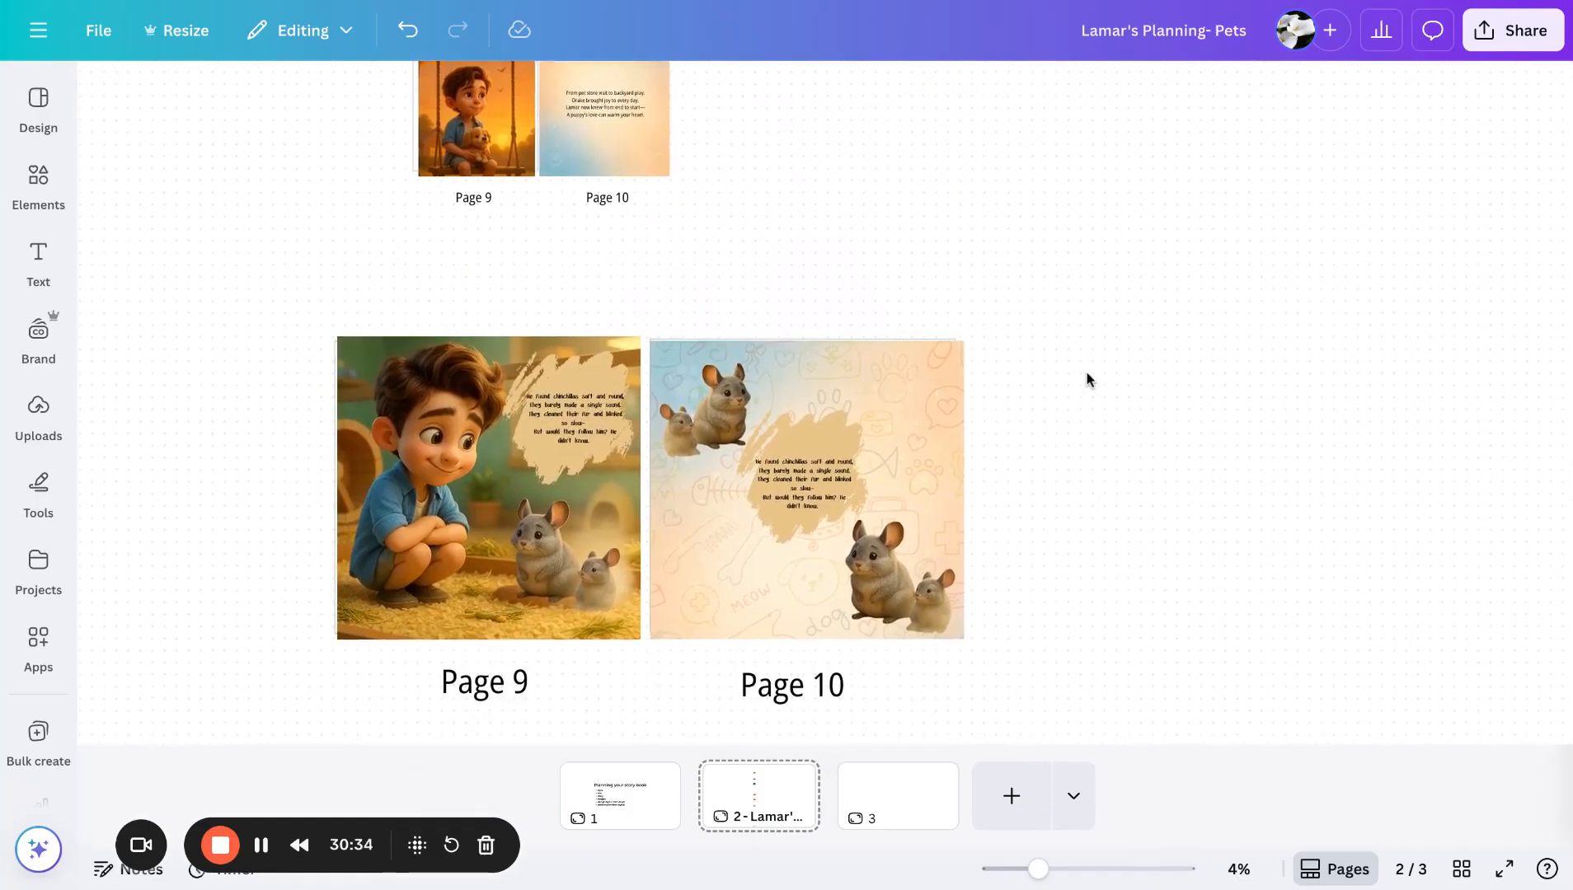
scroll(659, 462, up, 1)
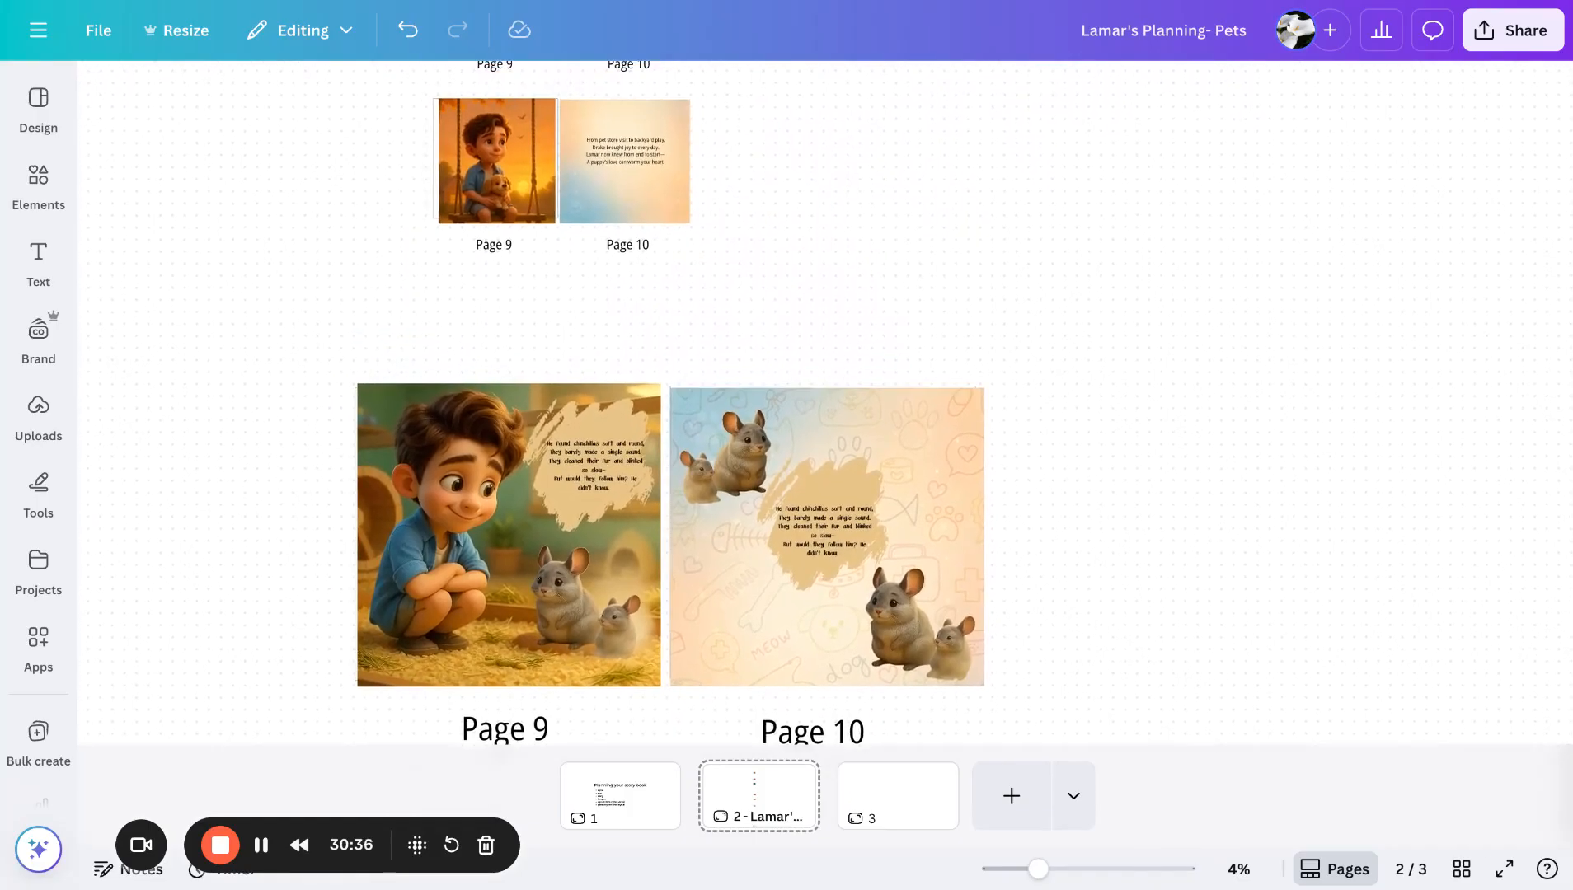
scroll(775, 427, up, 3)
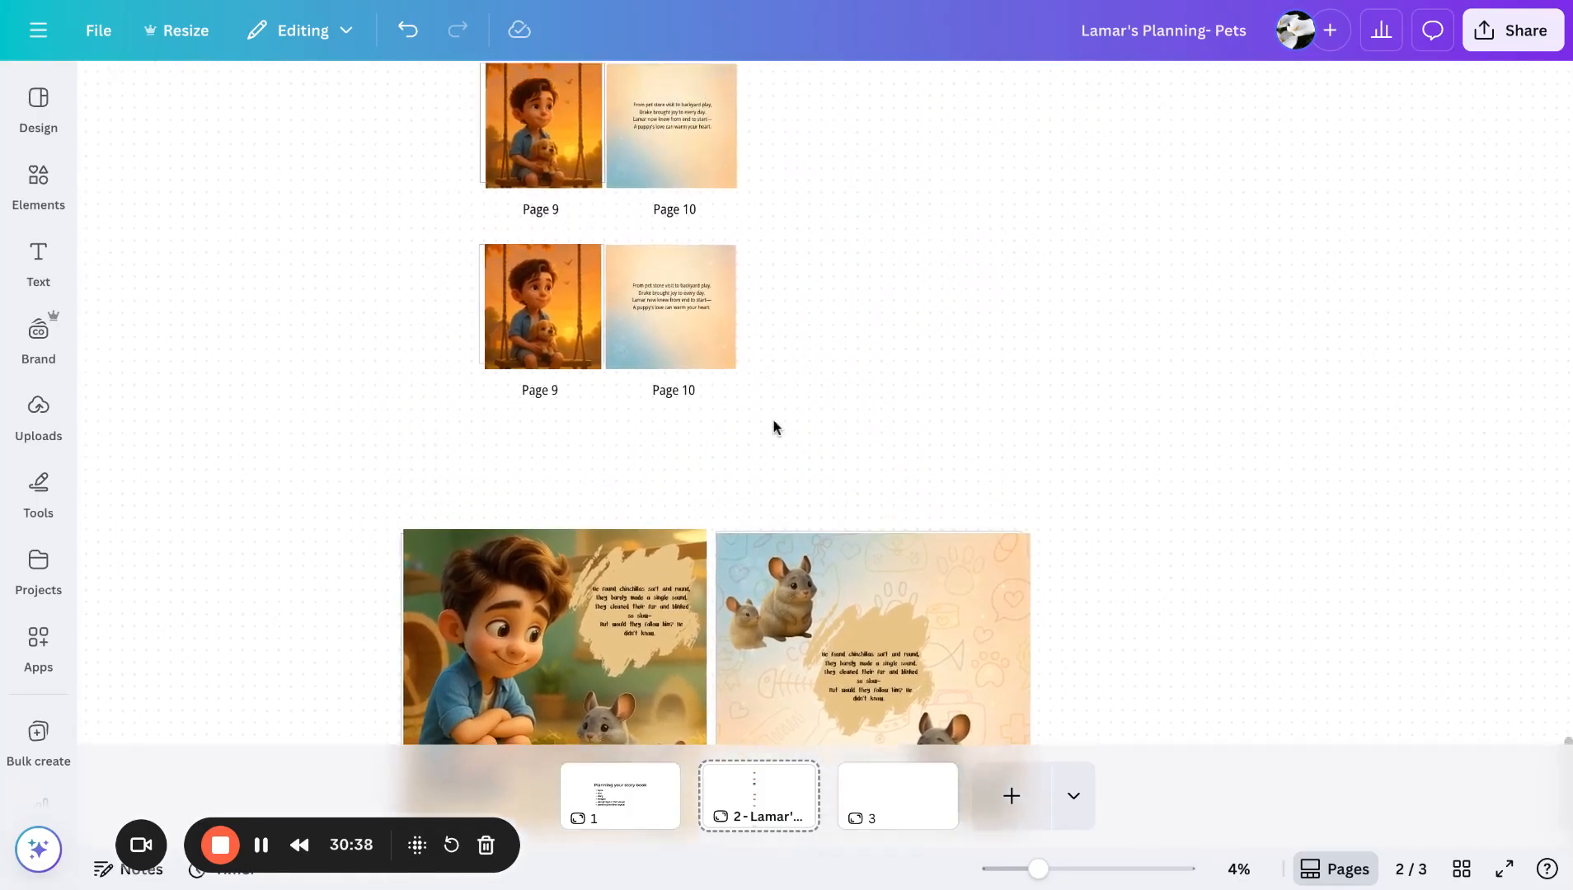
scroll(647, 272, up, 8)
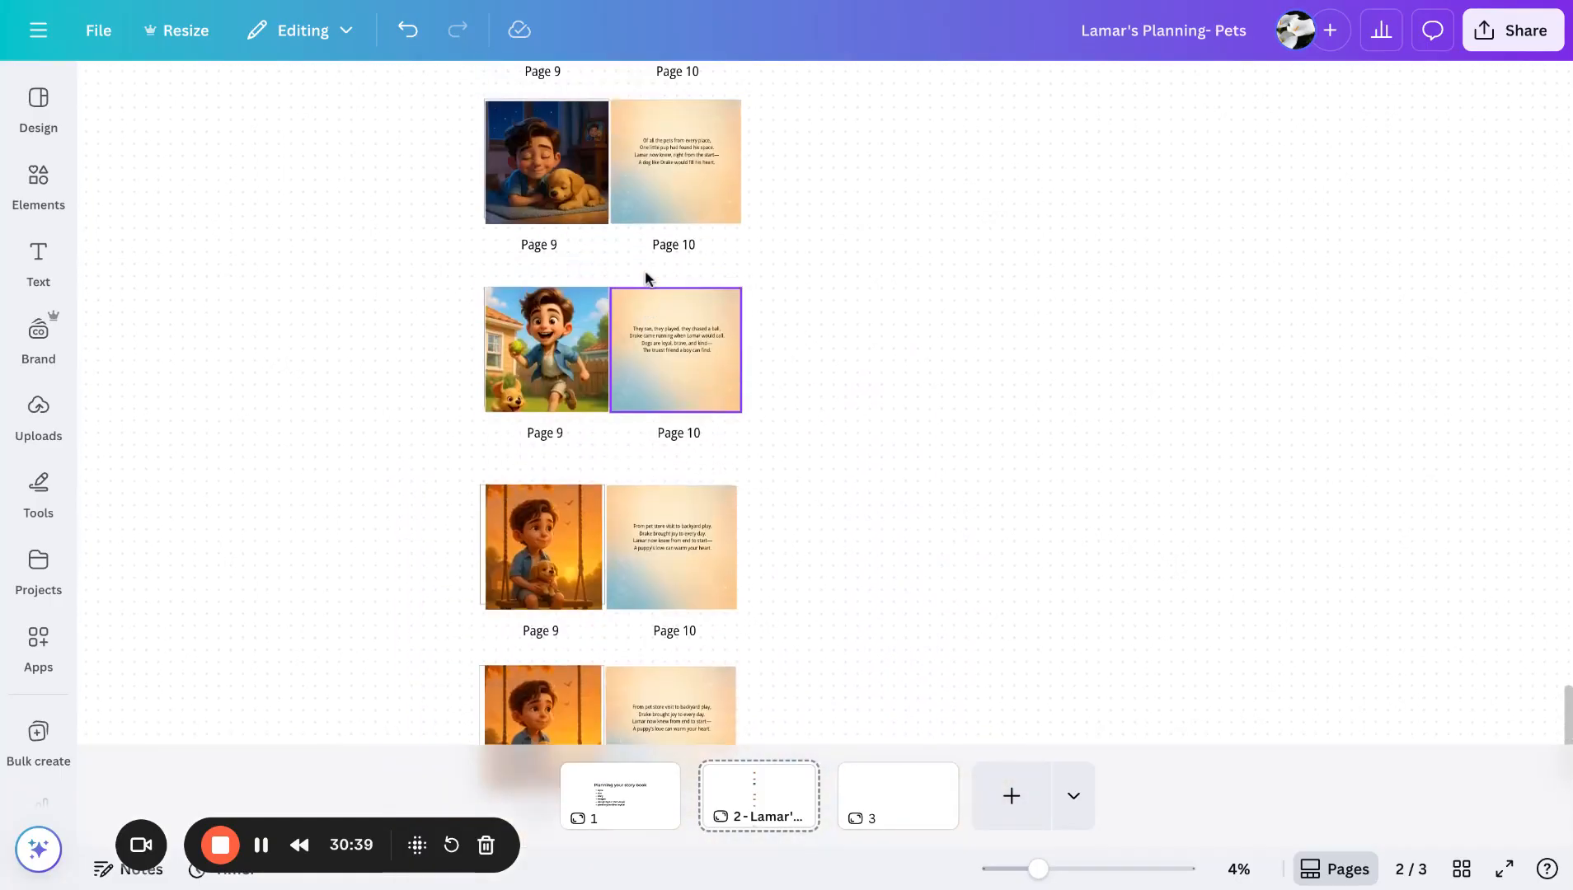
scroll(647, 278, down, 6)
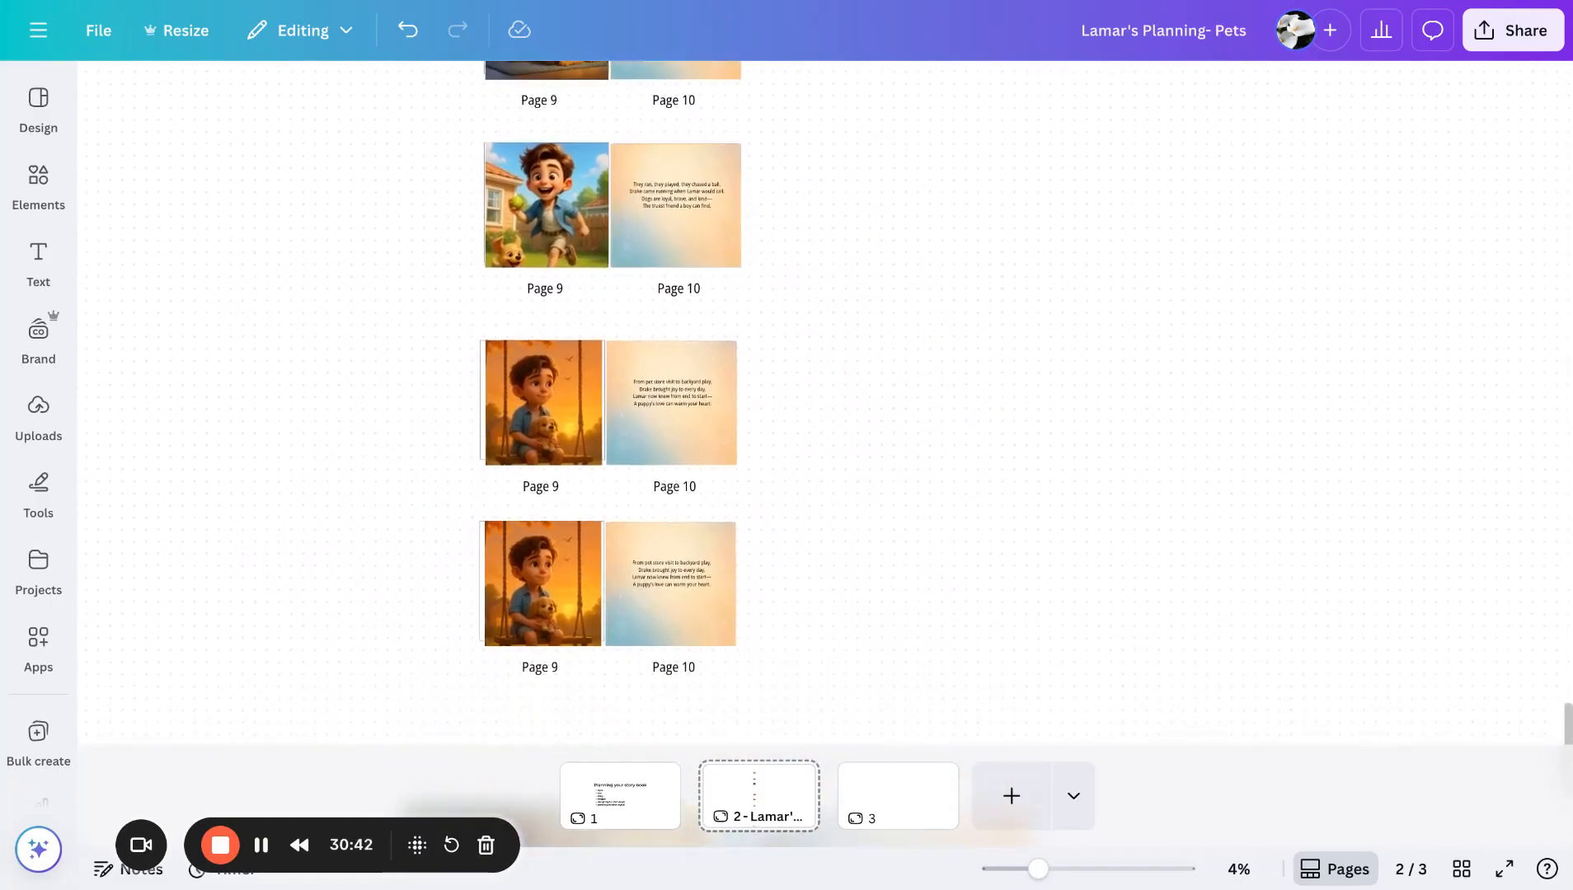
scroll(648, 278, up, 7)
scroll(647, 277, up, 5)
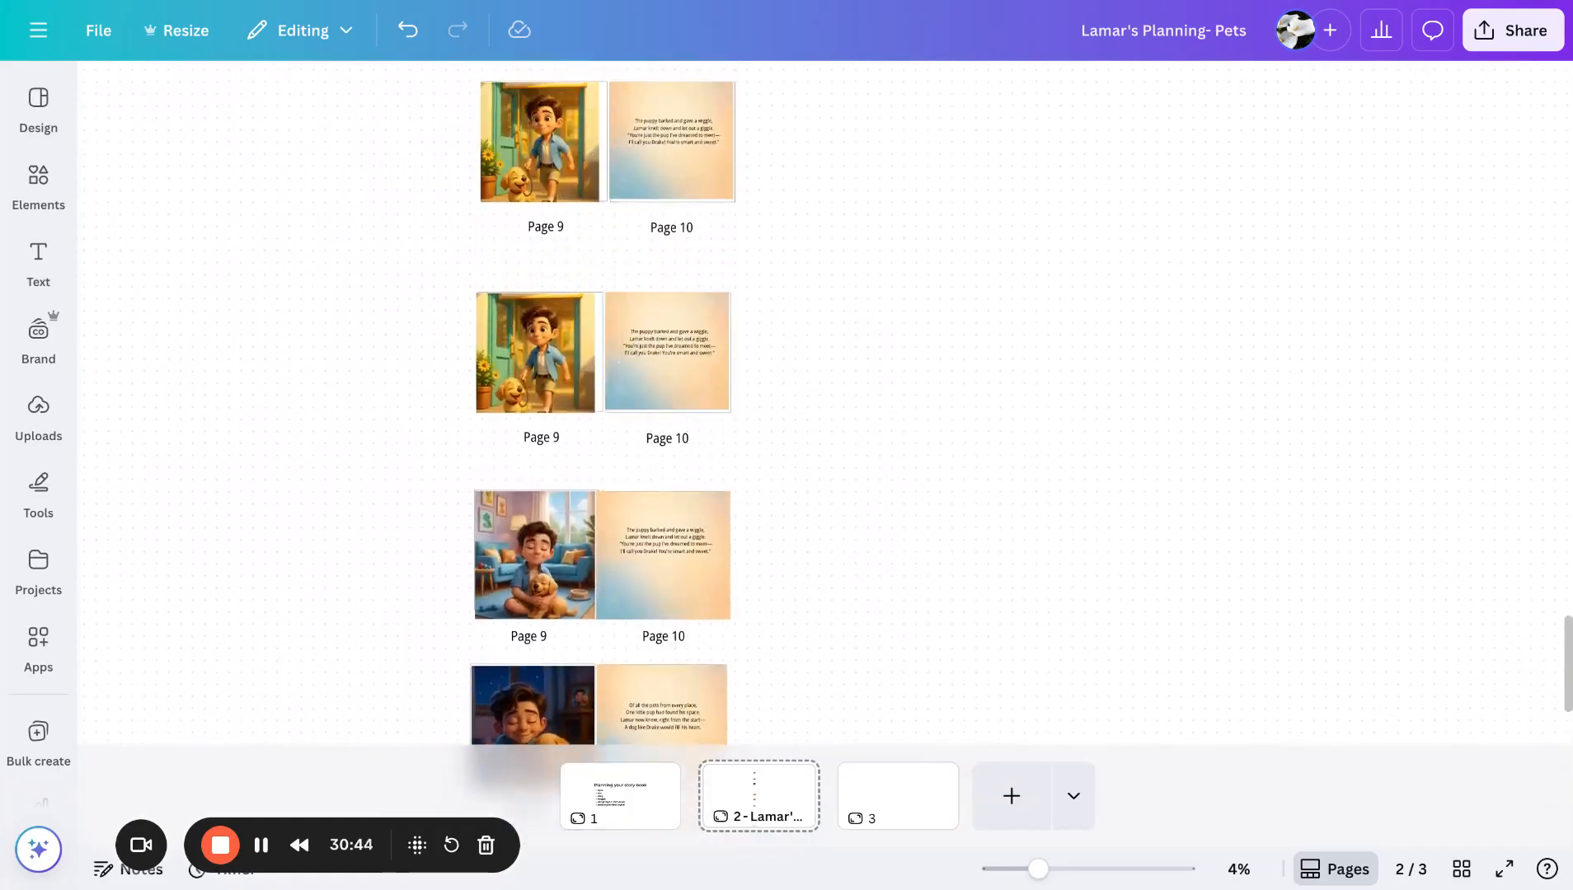
scroll(648, 277, up, 10)
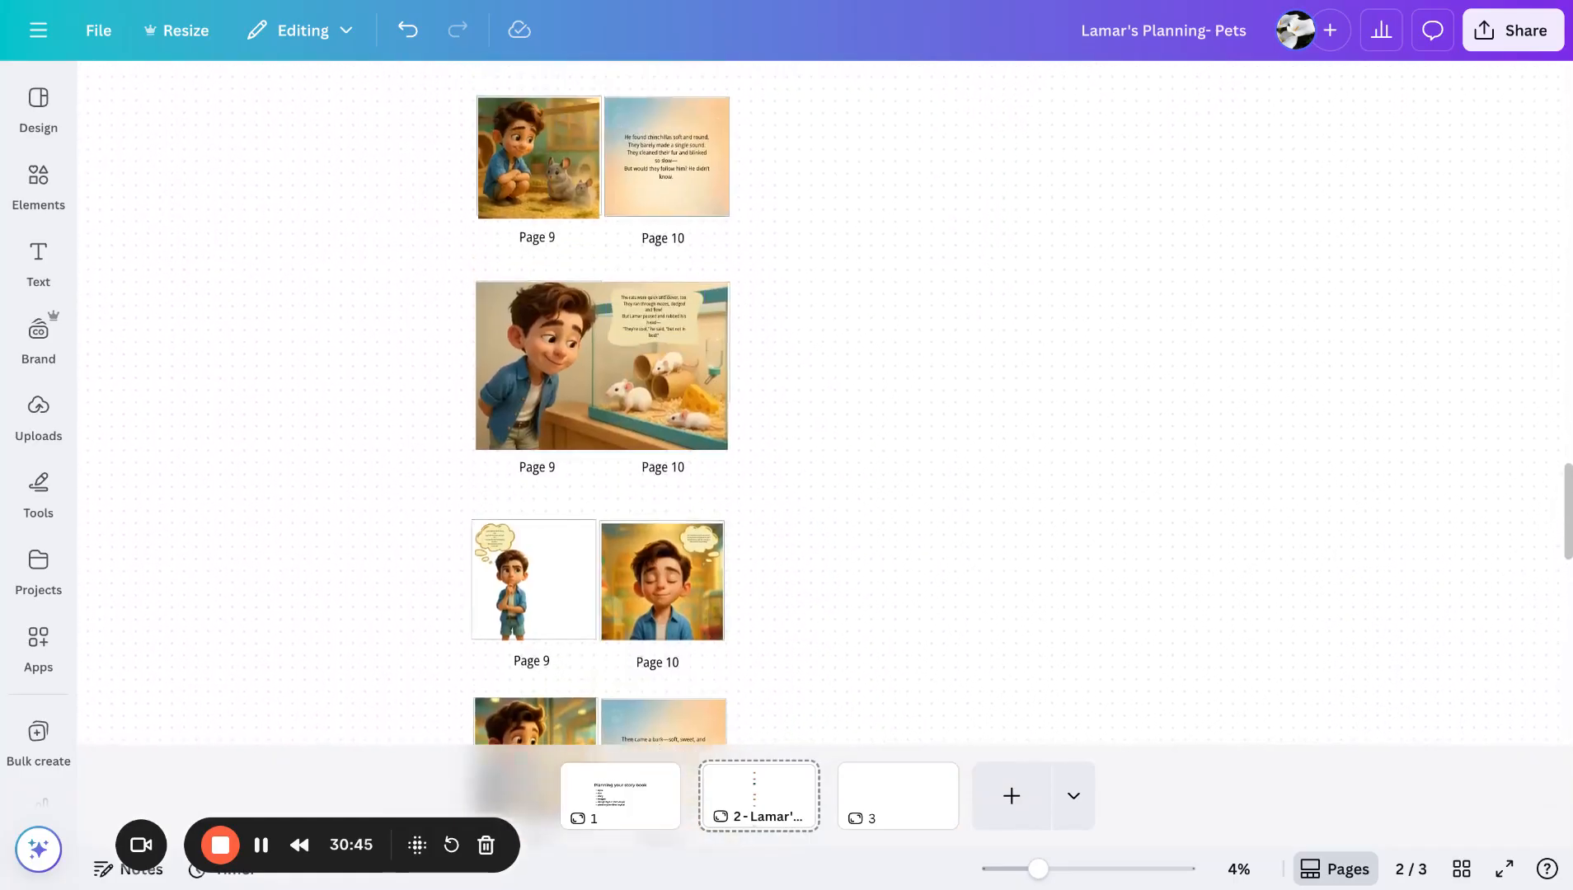
scroll(618, 396, up, 8)
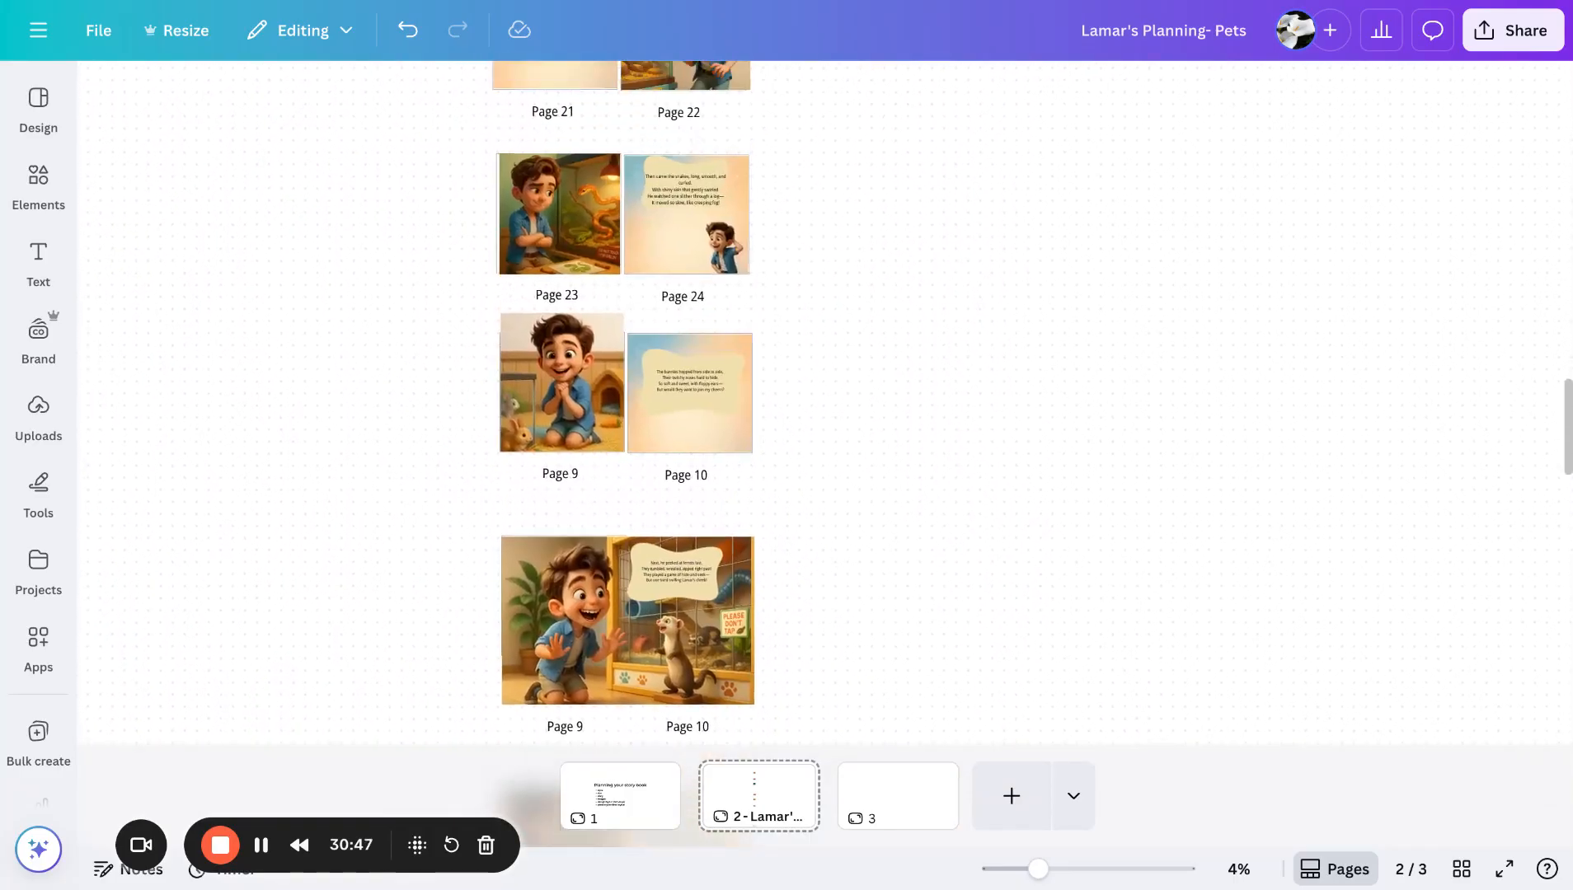
scroll(635, 395, up, 10)
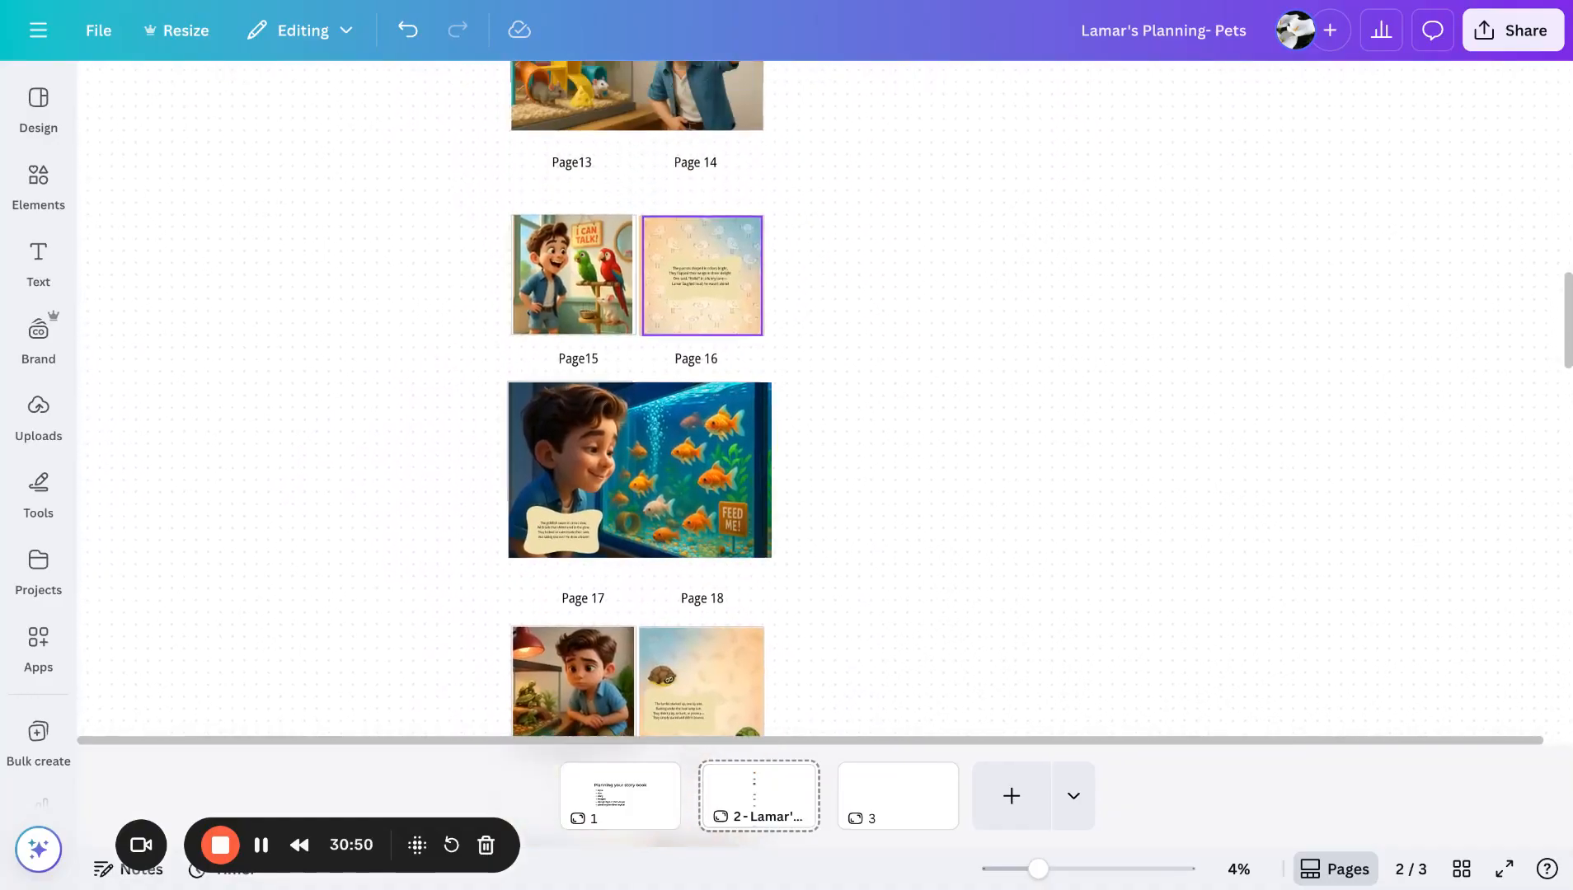
scroll(668, 396, up, 10)
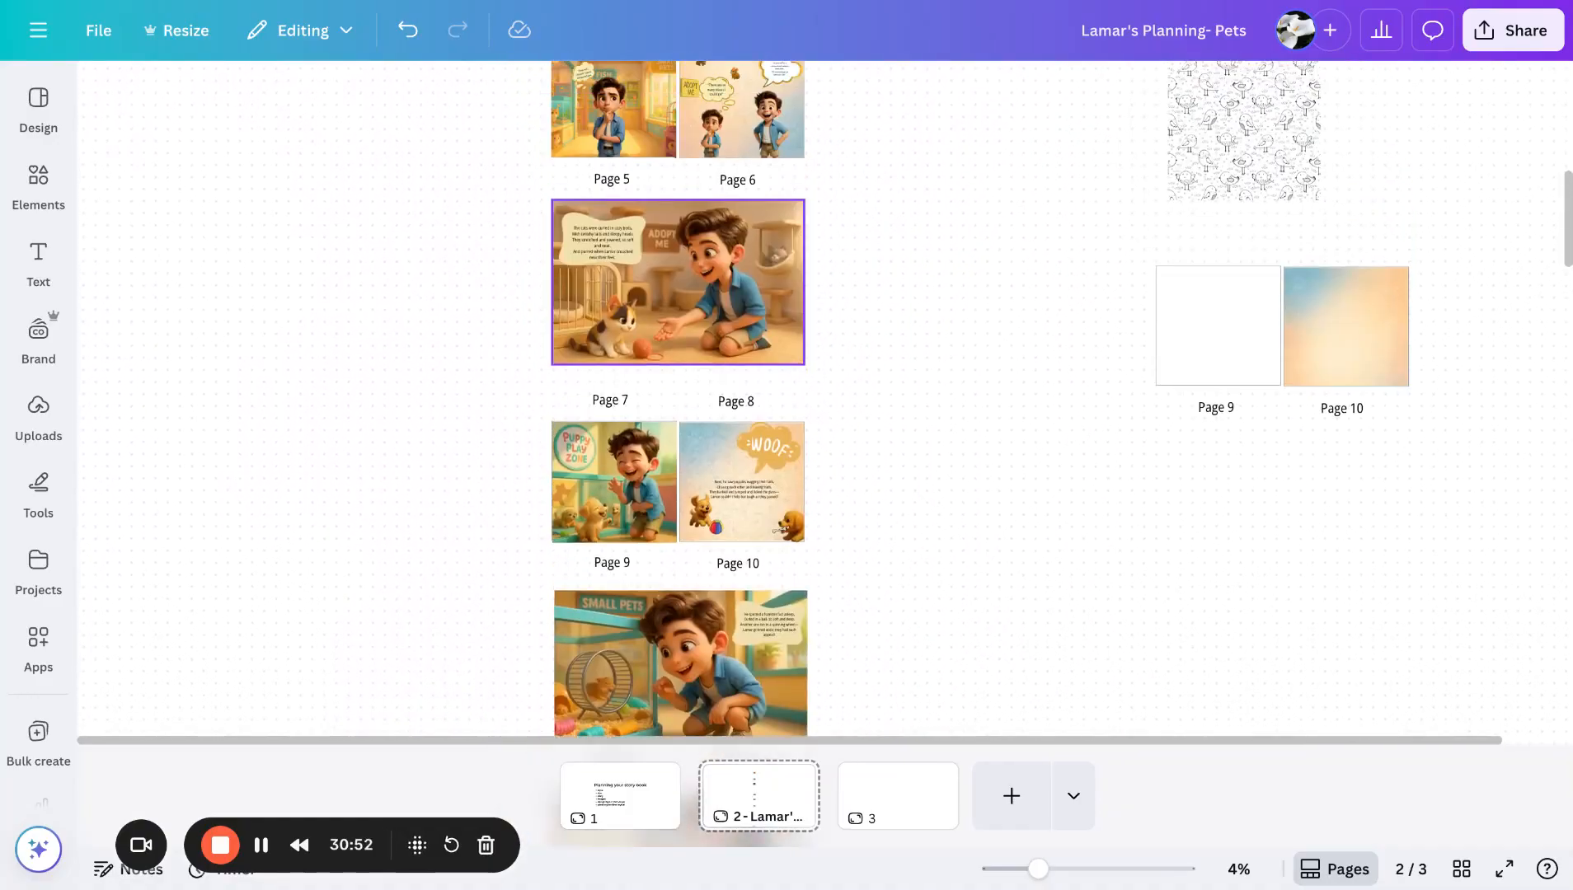
scroll(693, 396, up, 10)
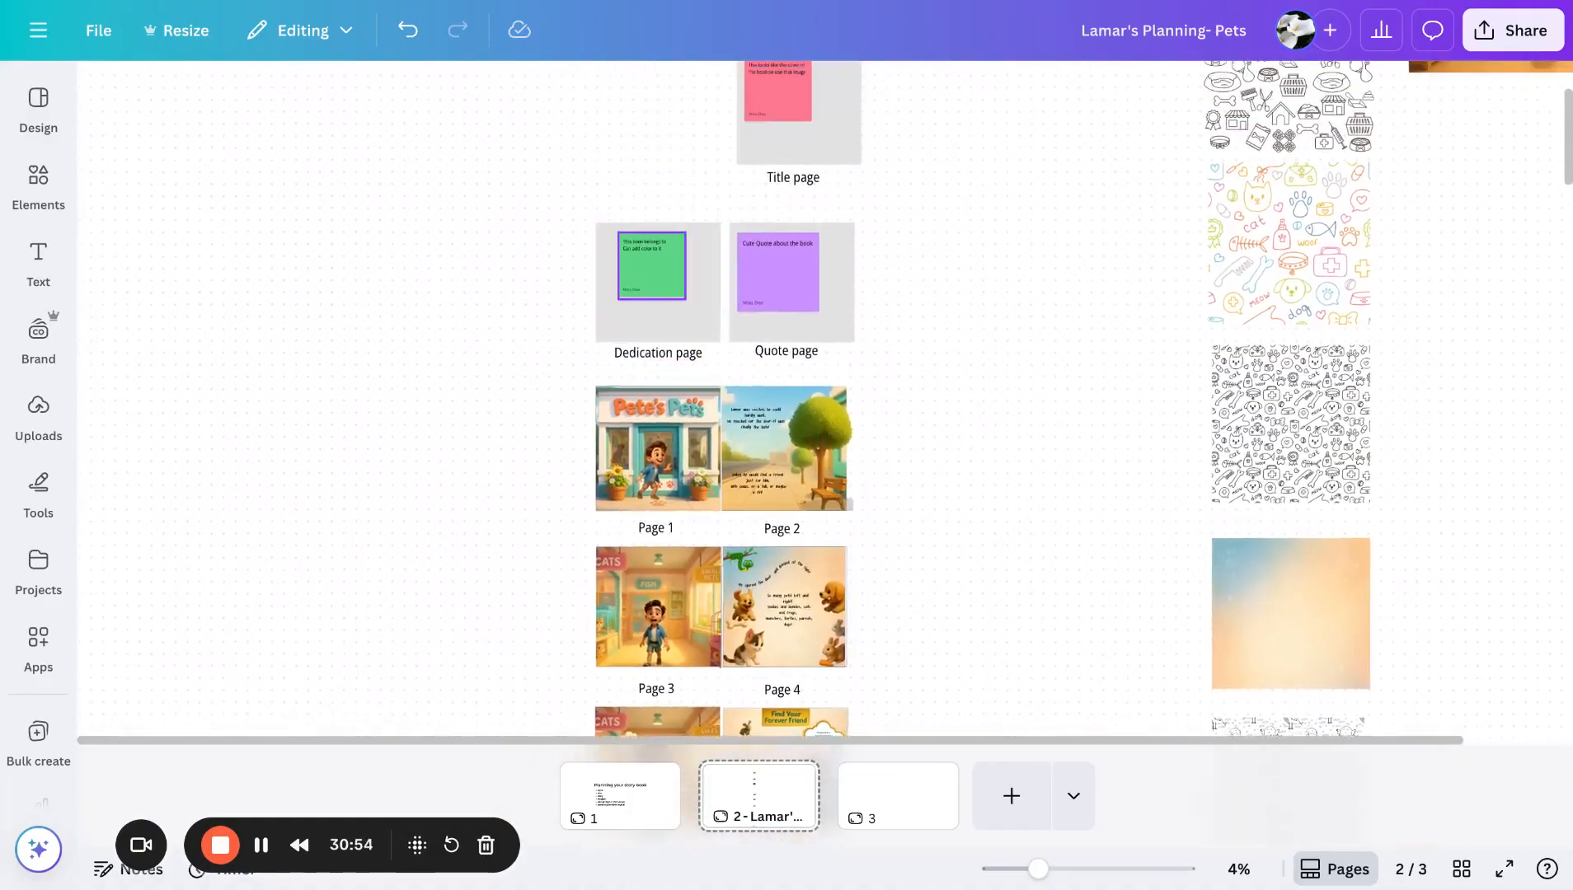